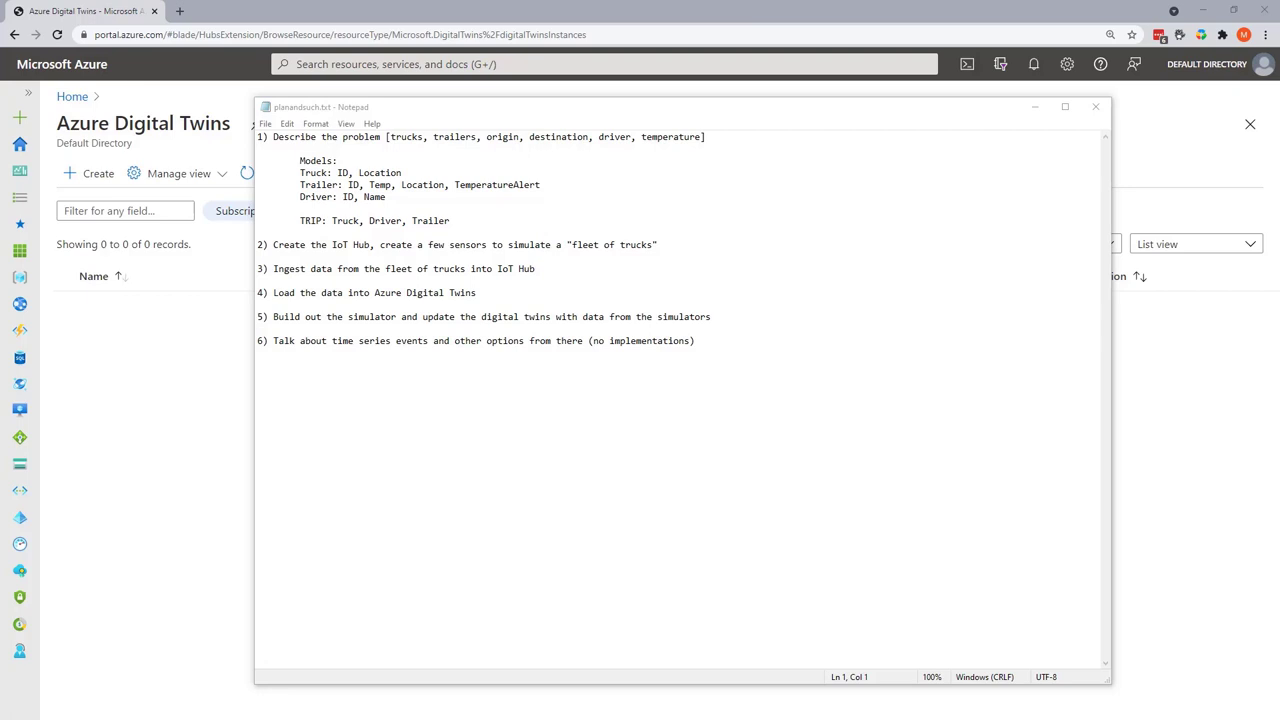
# - Put the notes away and read the Azure Digital Twins Explorer quickstart's prerequisites and instance setup instructions
pyautogui.click(1035, 106)
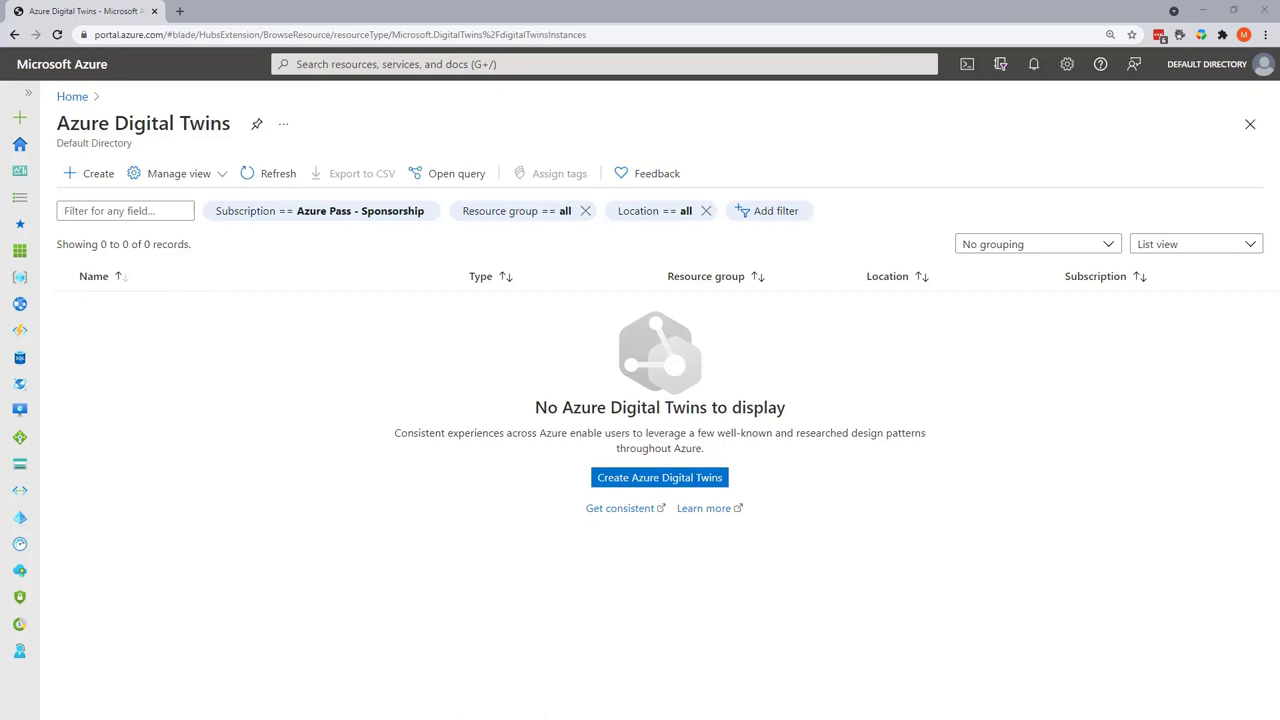
pyautogui.hotkey('alt', 'Tab')
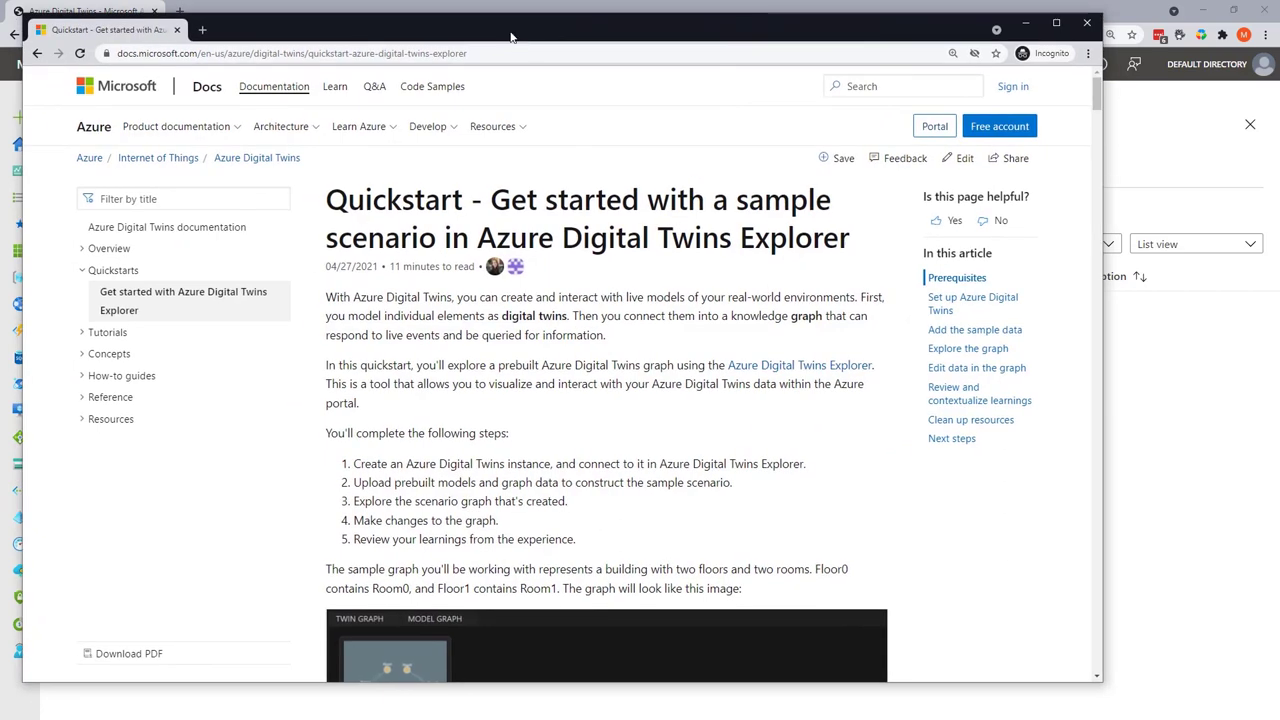
pyautogui.doubleClick(510, 36)
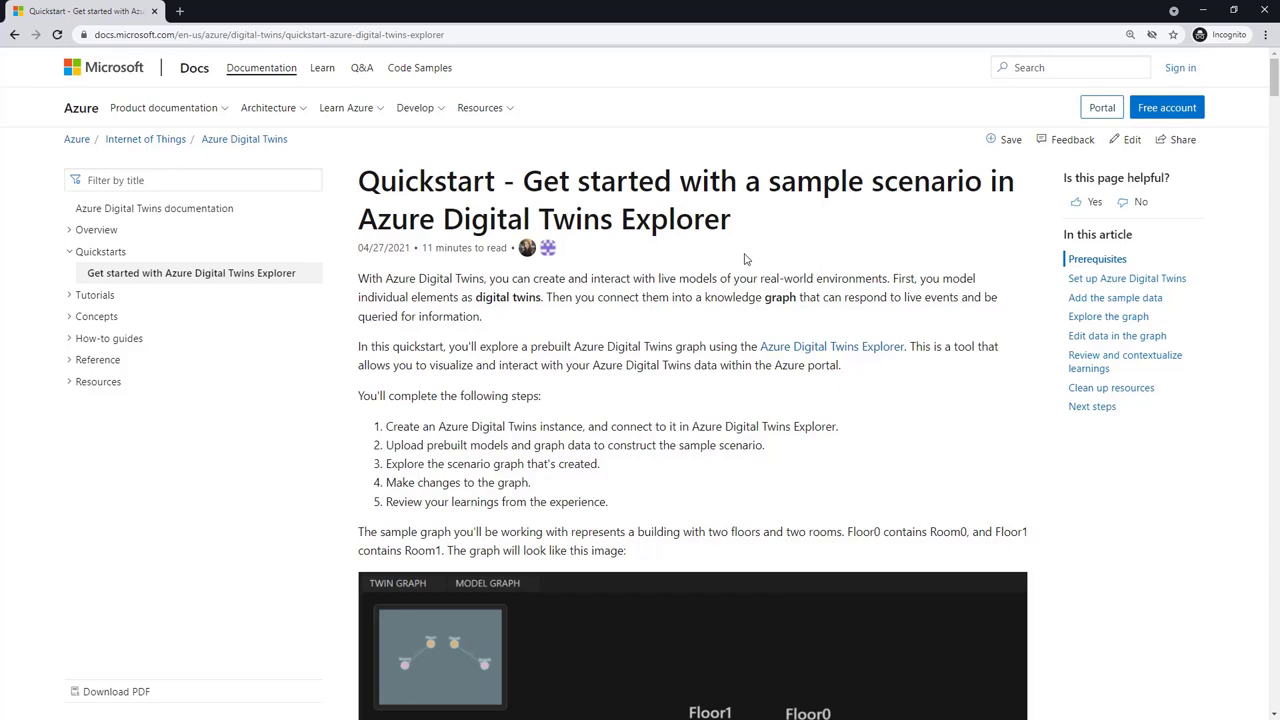
pyautogui.scroll(-6, 688, 320)
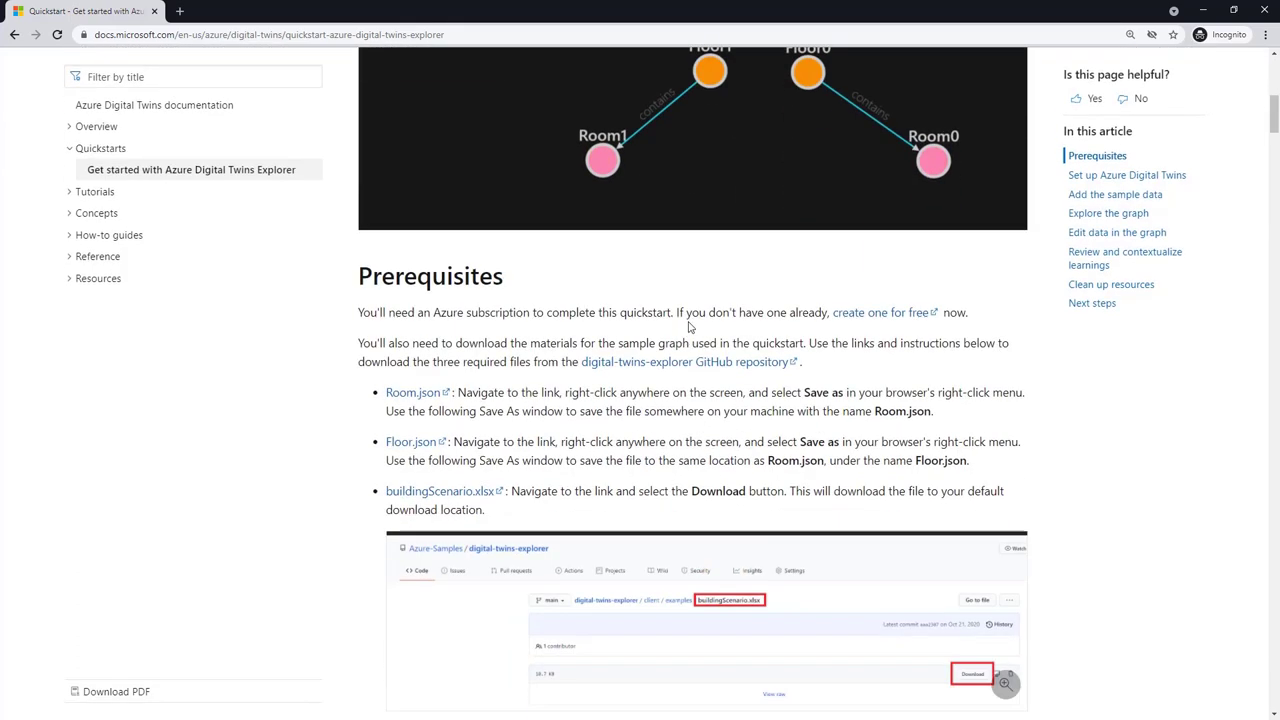
pyautogui.scroll(-10, 688, 326)
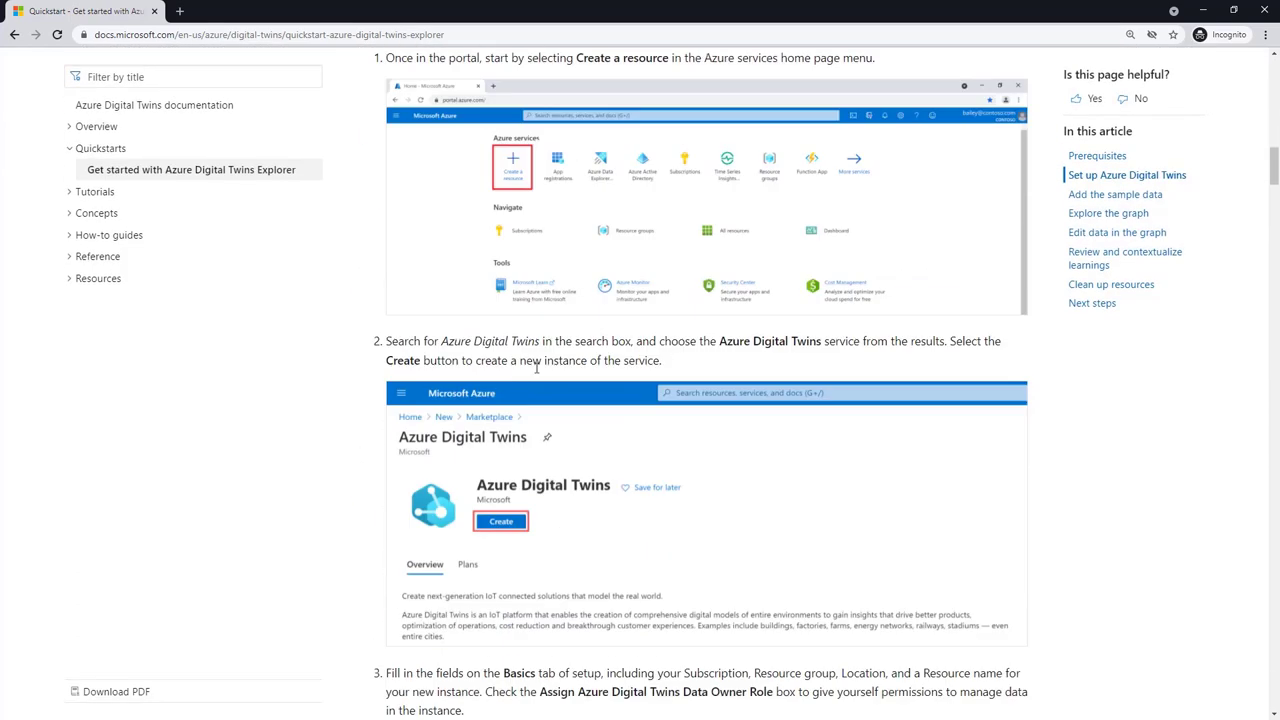
pyautogui.scroll(-3, 537, 368)
pyautogui.scroll(-7, 500, 403)
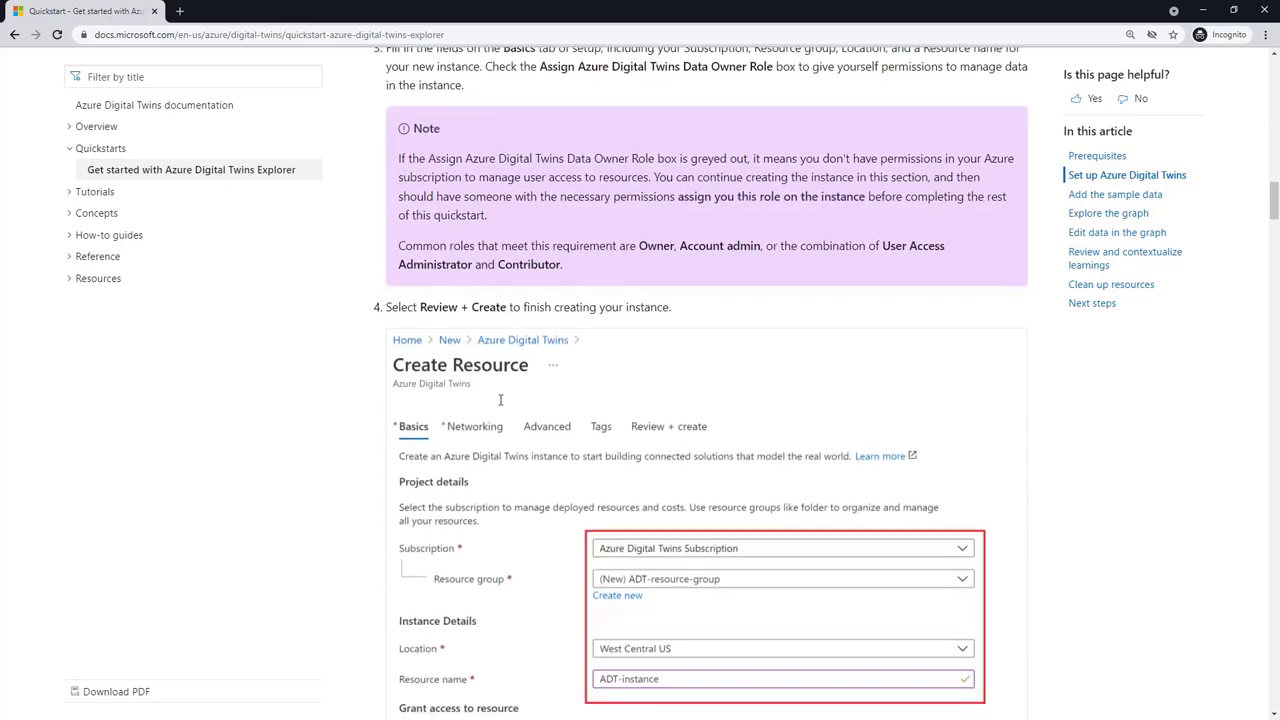
pyautogui.scroll(-5, 501, 400)
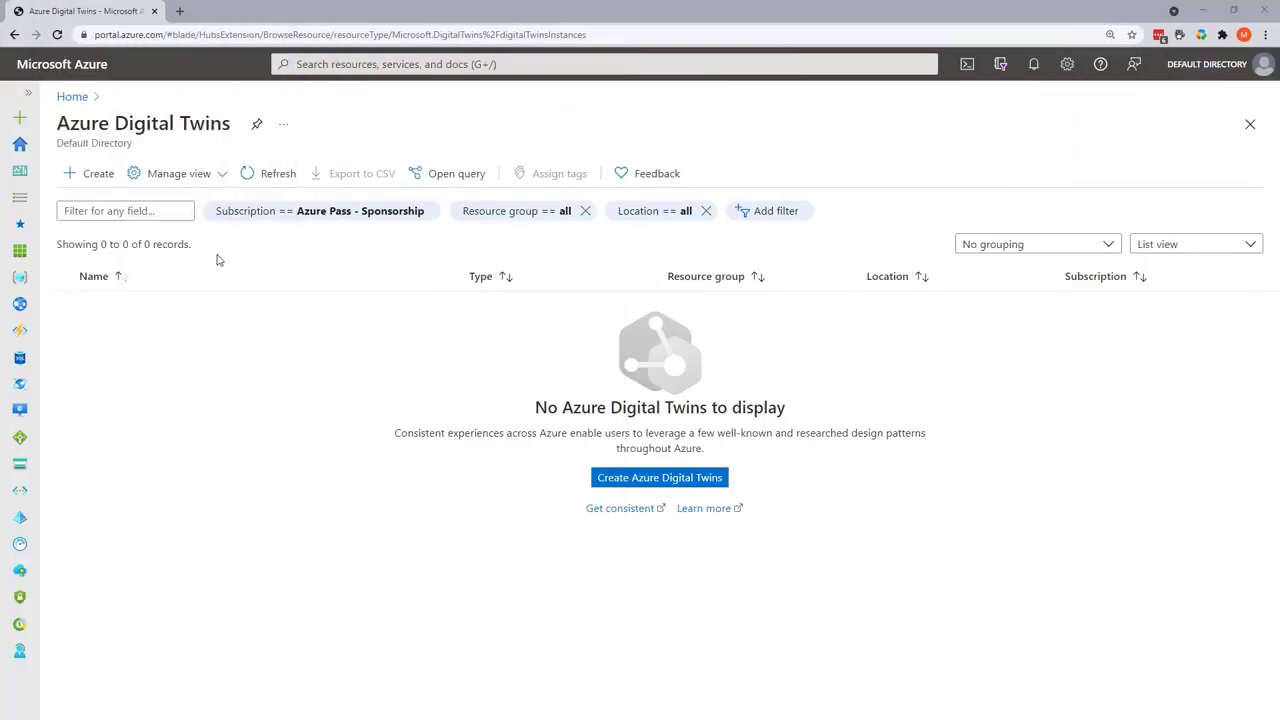
# - Start a new Azure Digital Twins instance in resource group AB2S_DigitalTwins with the resource name FleetManagerADT
pyautogui.click(100, 174)
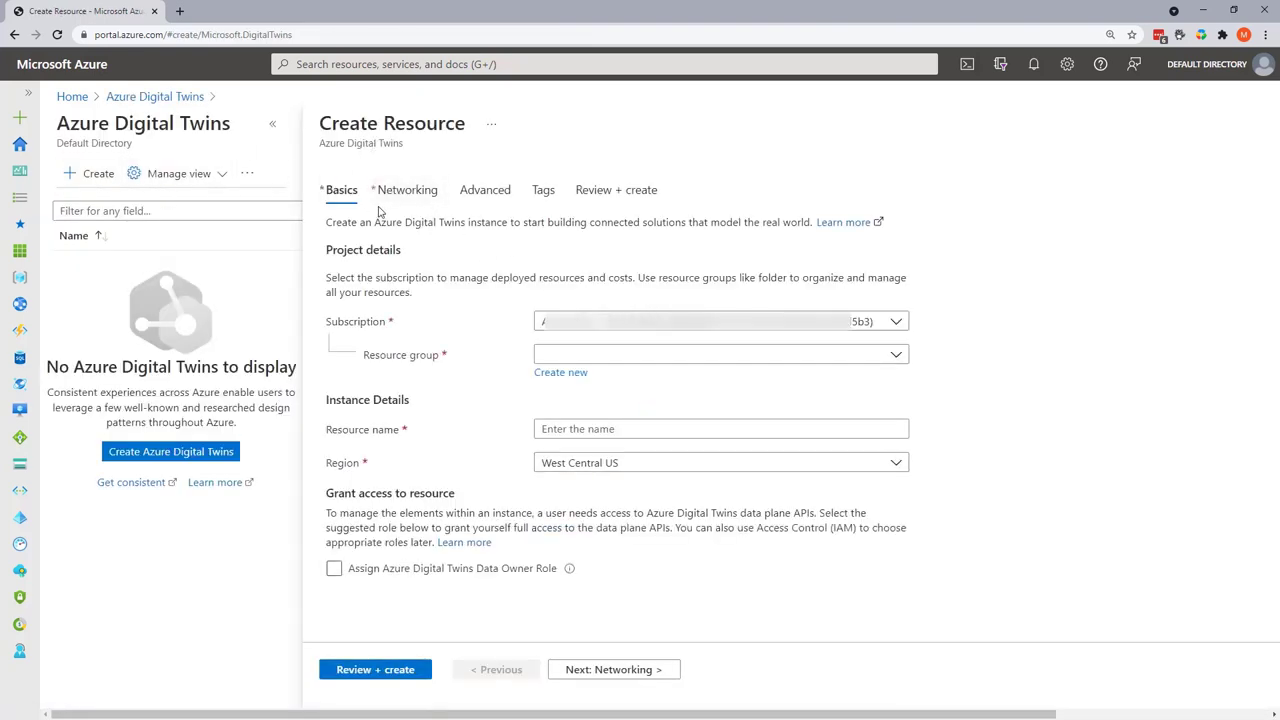
pyautogui.click(640, 355)
pyautogui.click(612, 412)
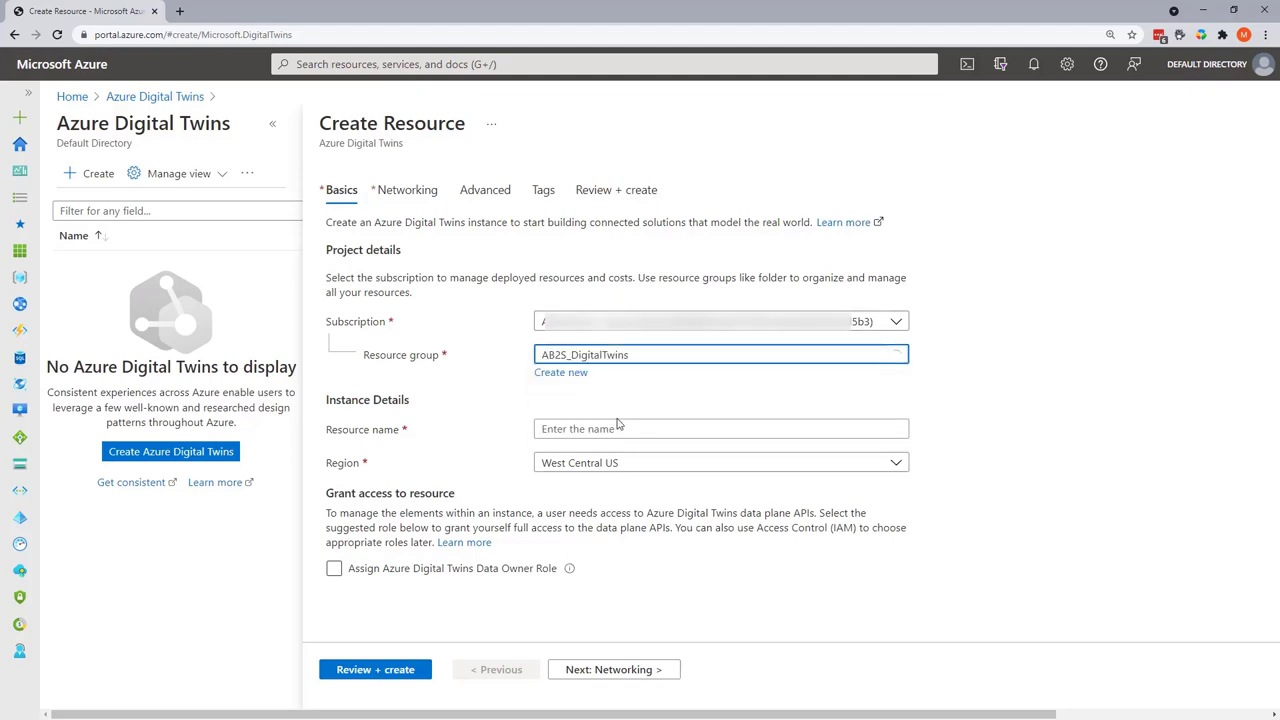
pyautogui.click(634, 432)
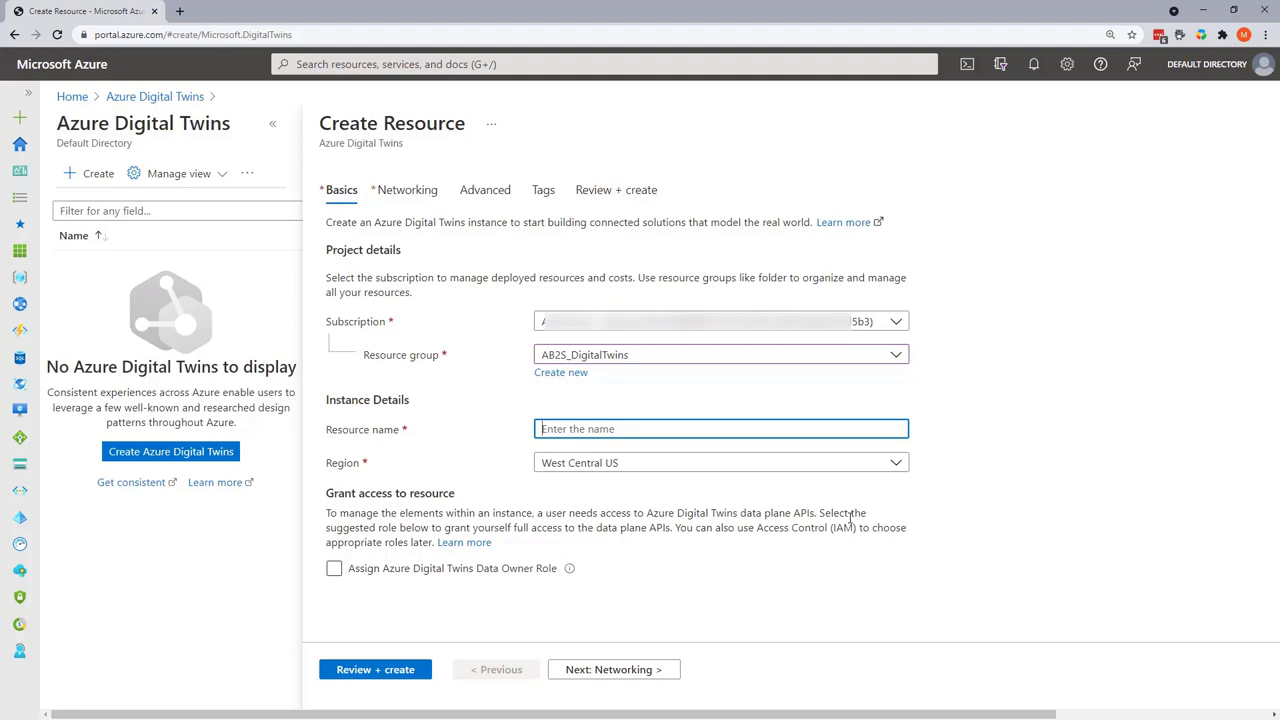
pyautogui.write('F')
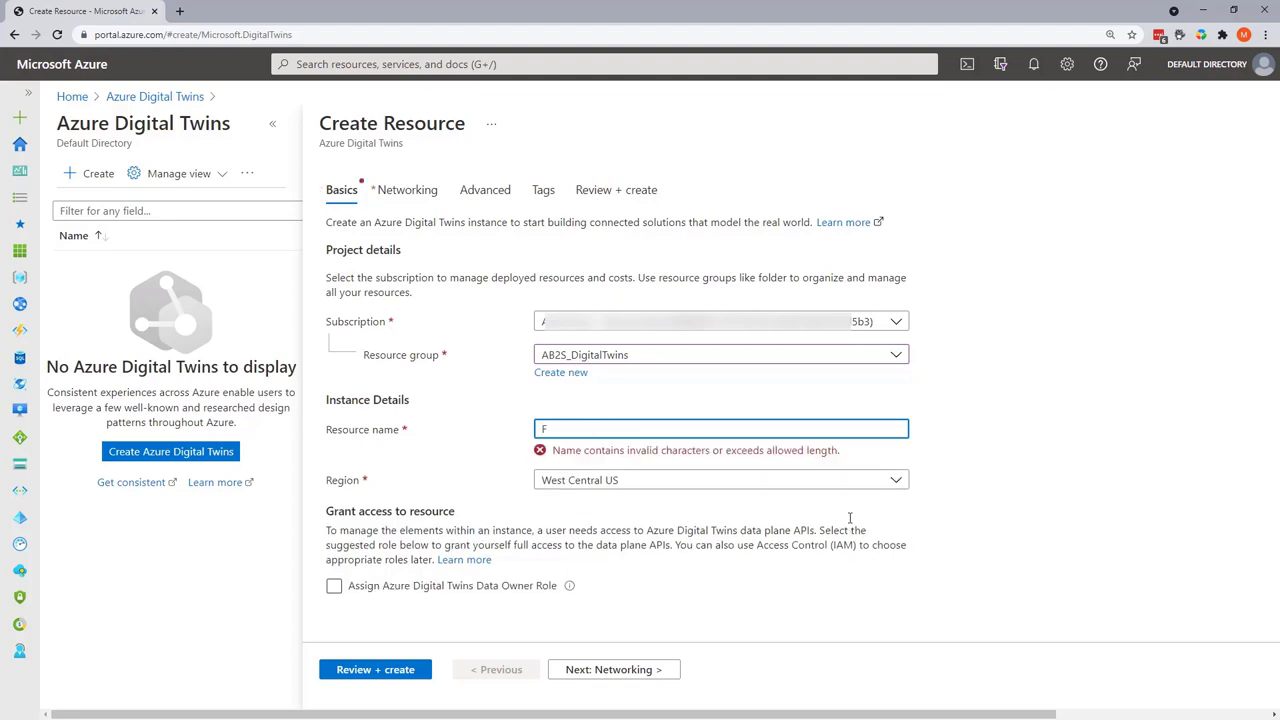
pyautogui.write('leetManagerDt')
pyautogui.press('BackSpace')
pyautogui.write('T')
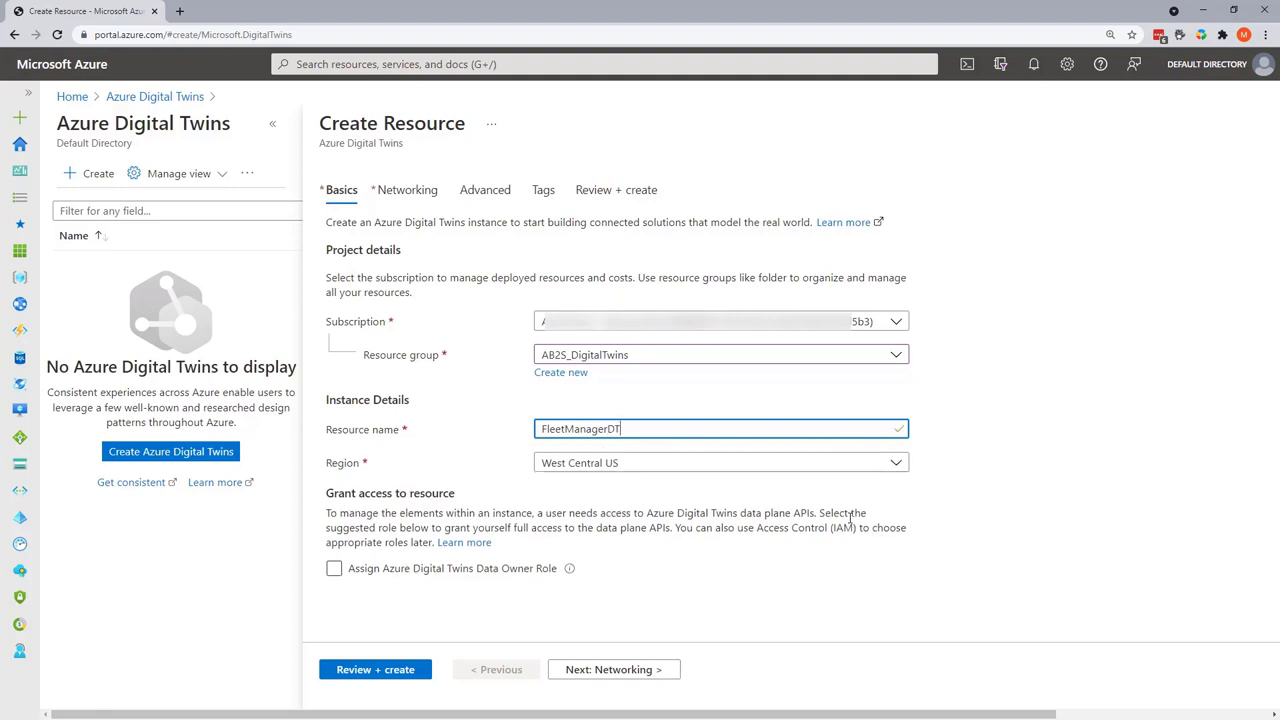
pyautogui.write('A')
# - Set the instance's region to East US and enable assignment of the Azure Digital Twins Data Owner Role
pyautogui.click(668, 463)
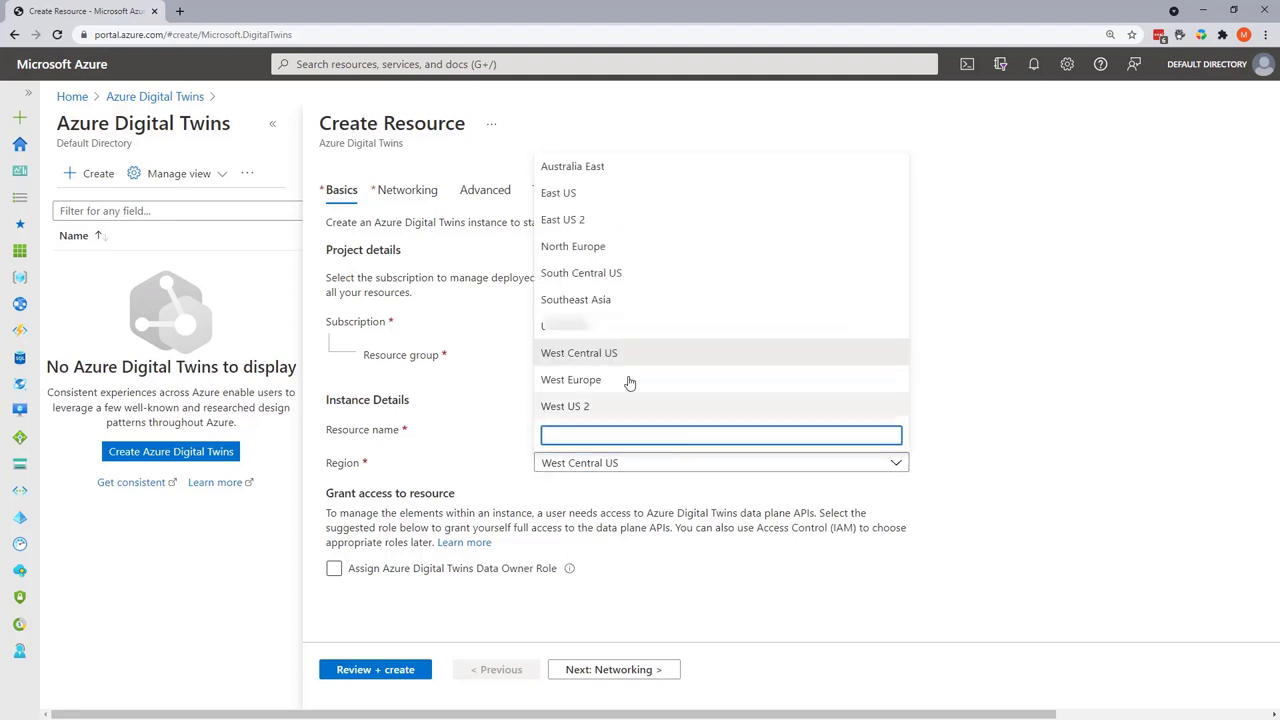
pyautogui.click(568, 199)
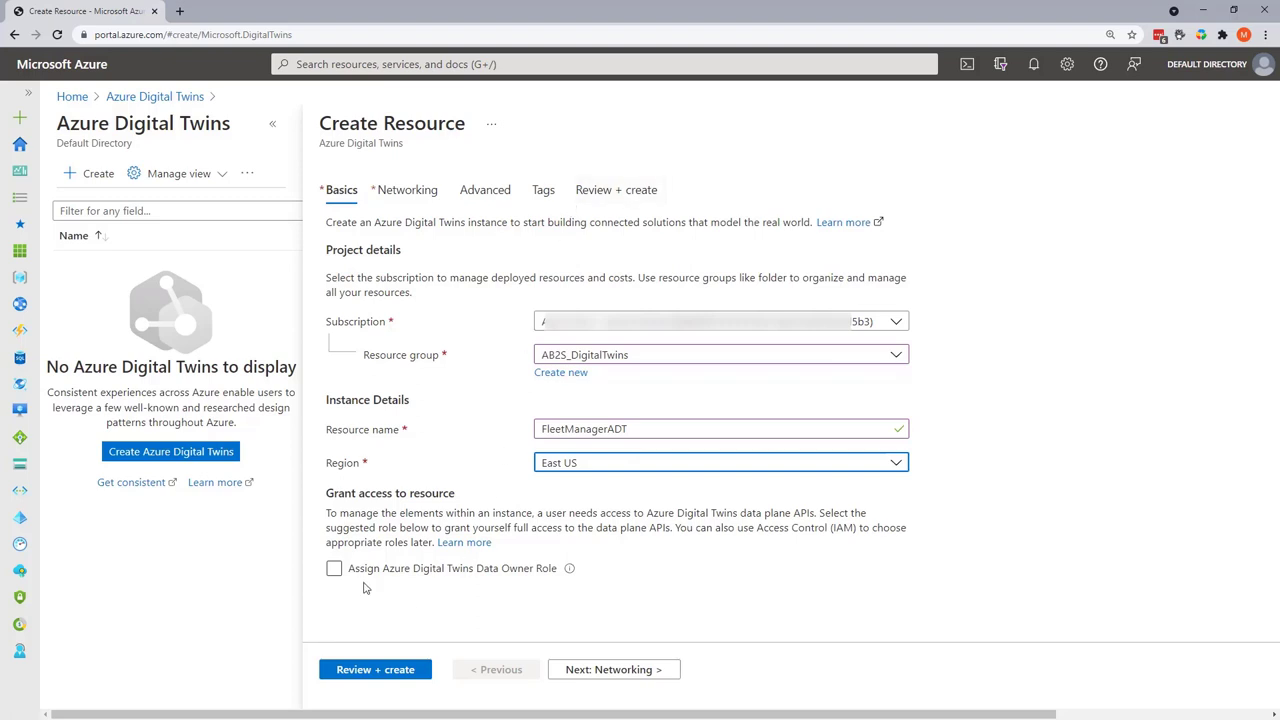
pyautogui.click(334, 570)
pyautogui.click(335, 572)
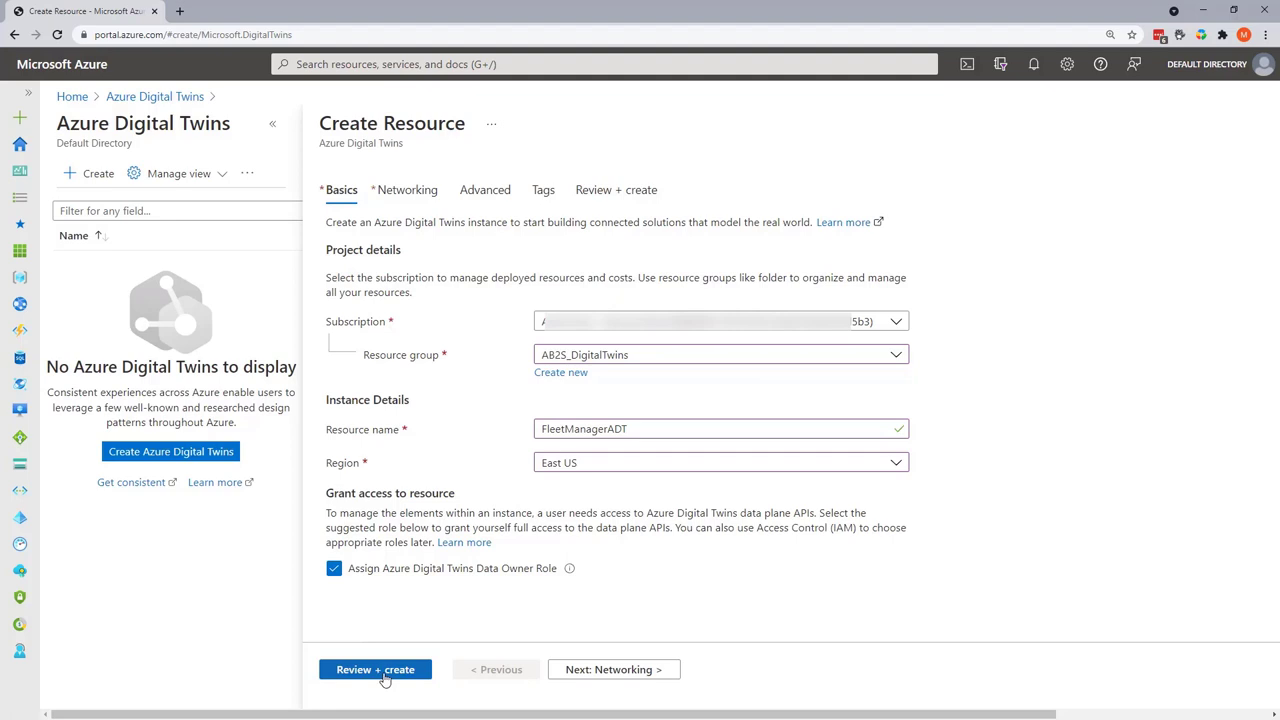
# - Turn on the system managed identity, keeping the public endpoint and leaving tags empty, and create the Digital Twins instance
pyautogui.click(630, 669)
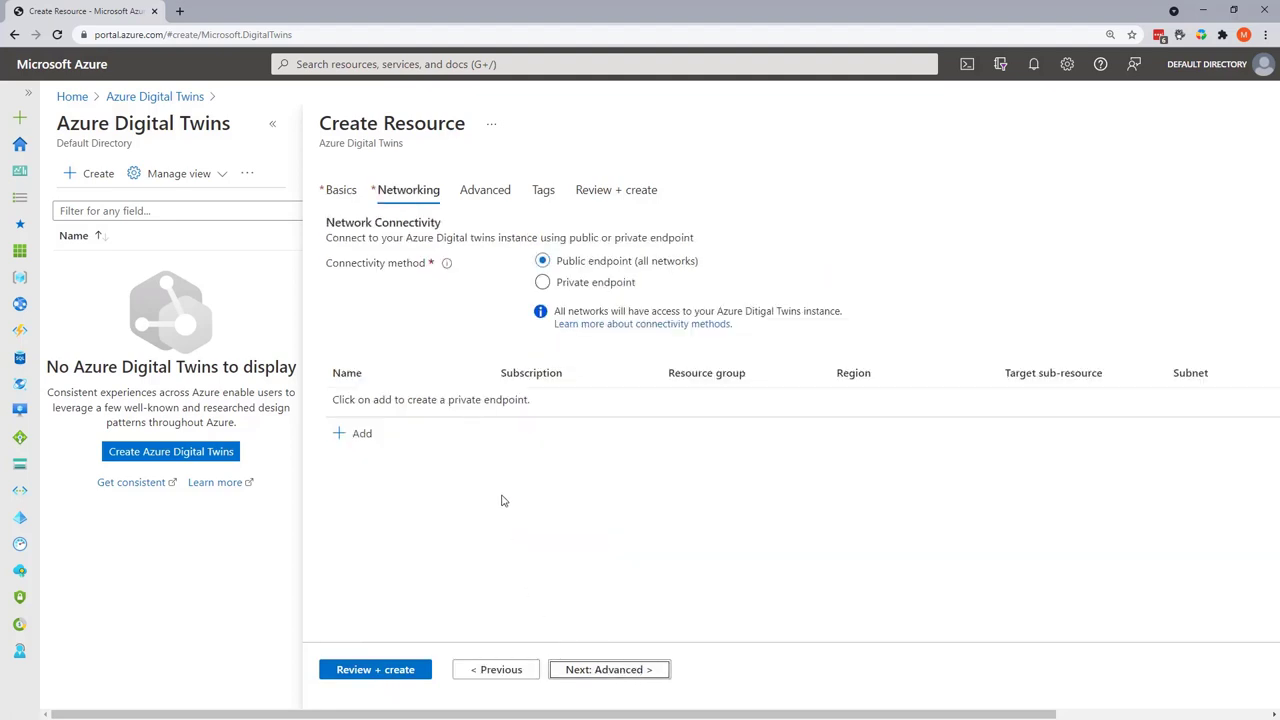
pyautogui.click(645, 677)
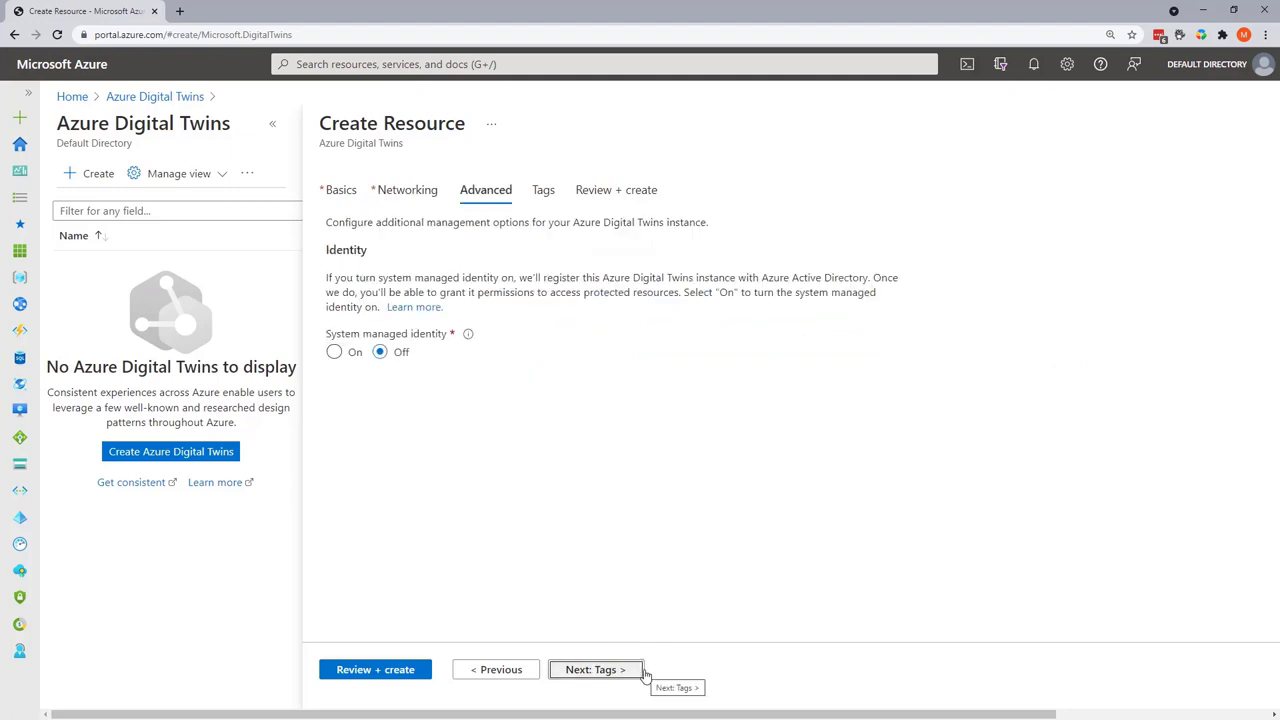
pyautogui.click(333, 354)
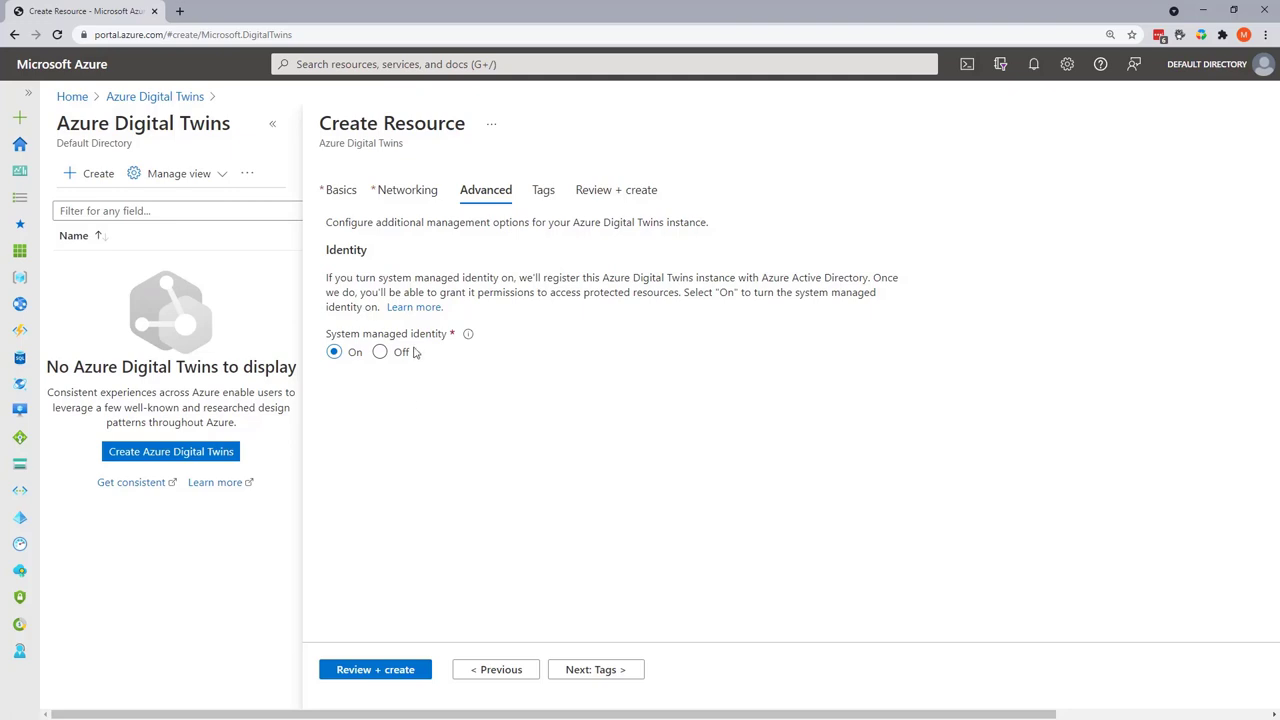
pyautogui.click(596, 671)
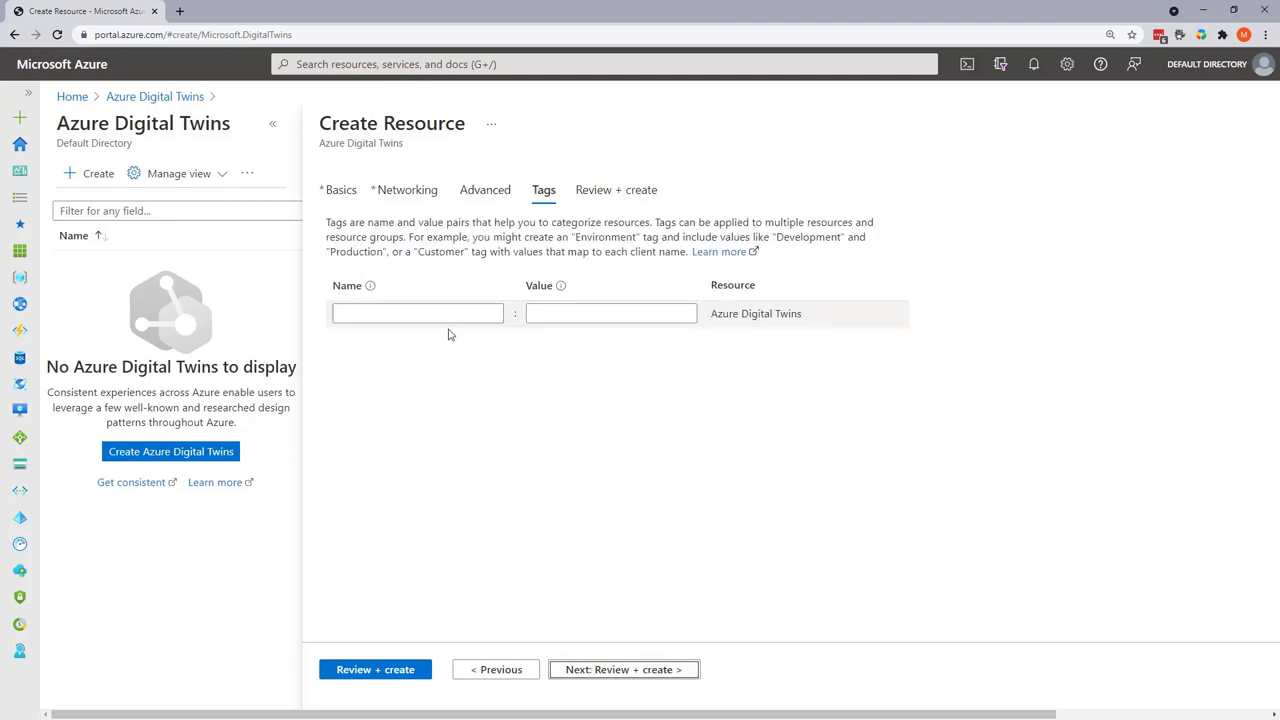
pyautogui.click(422, 673)
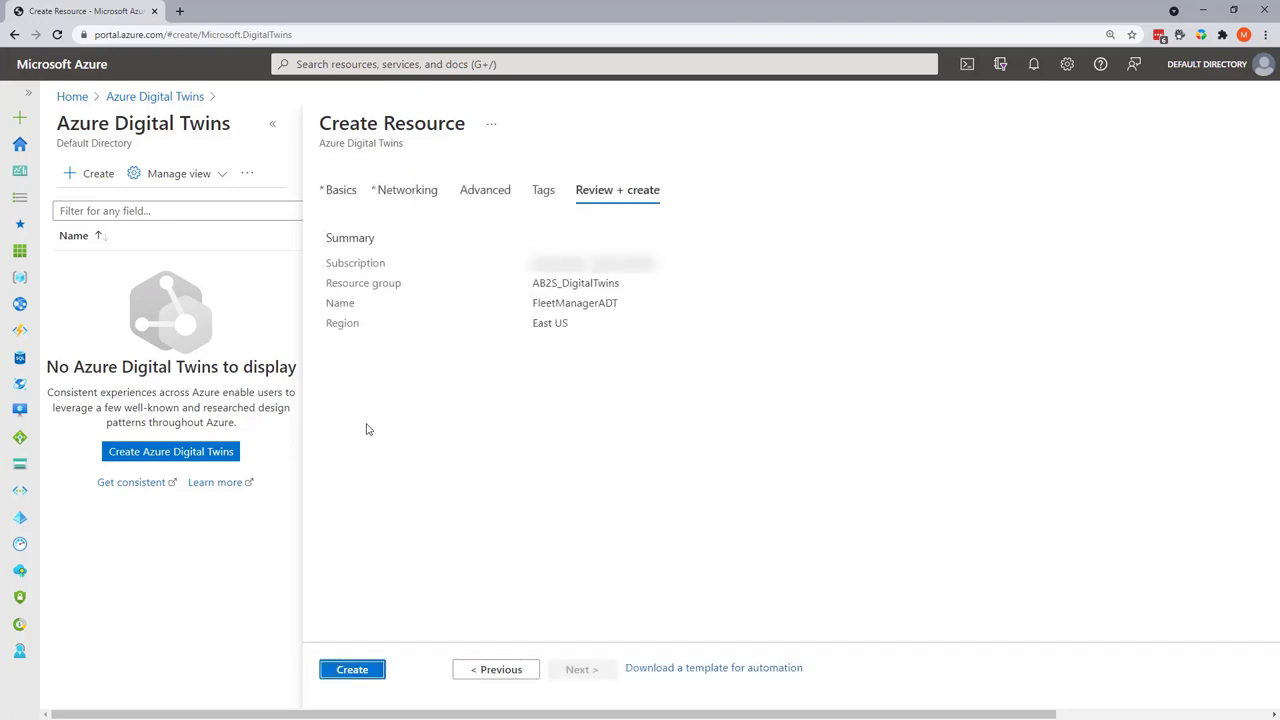
pyautogui.click(362, 675)
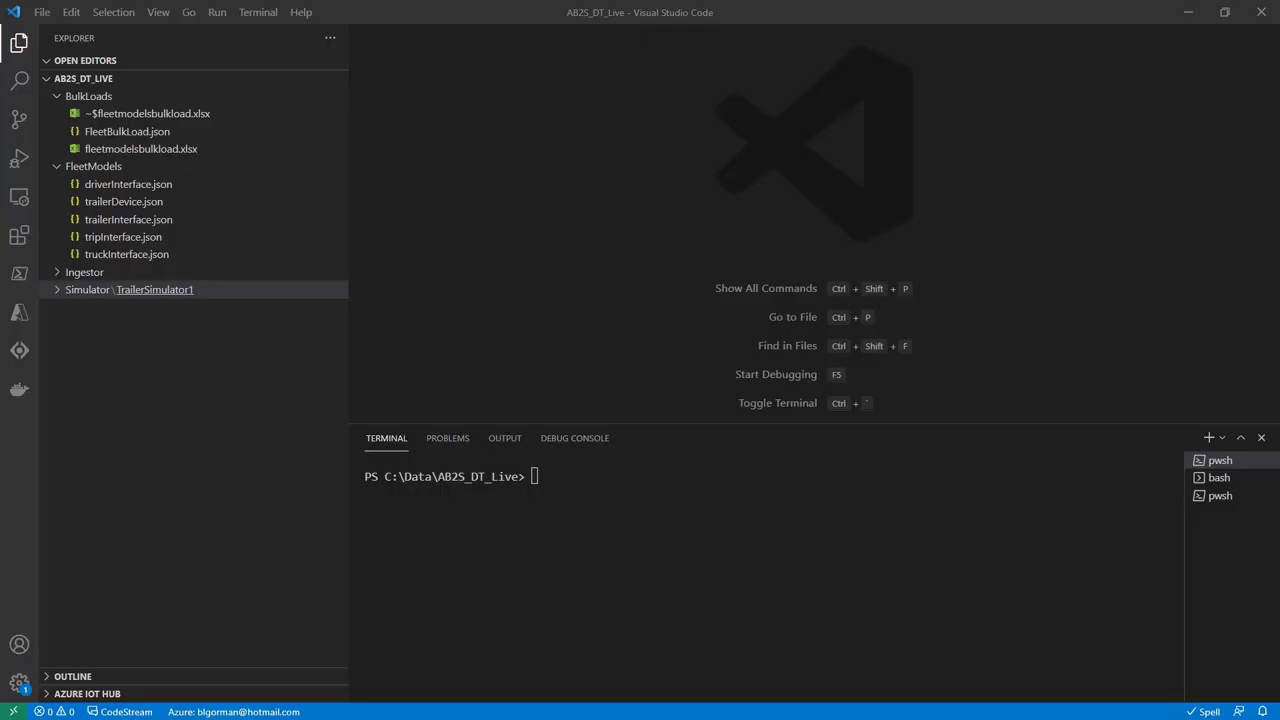
# - In Visual Studio Code, look through the driver, trailer device, trailer, trip and truck model files in the FleetModels folder
pyautogui.click(87, 289)
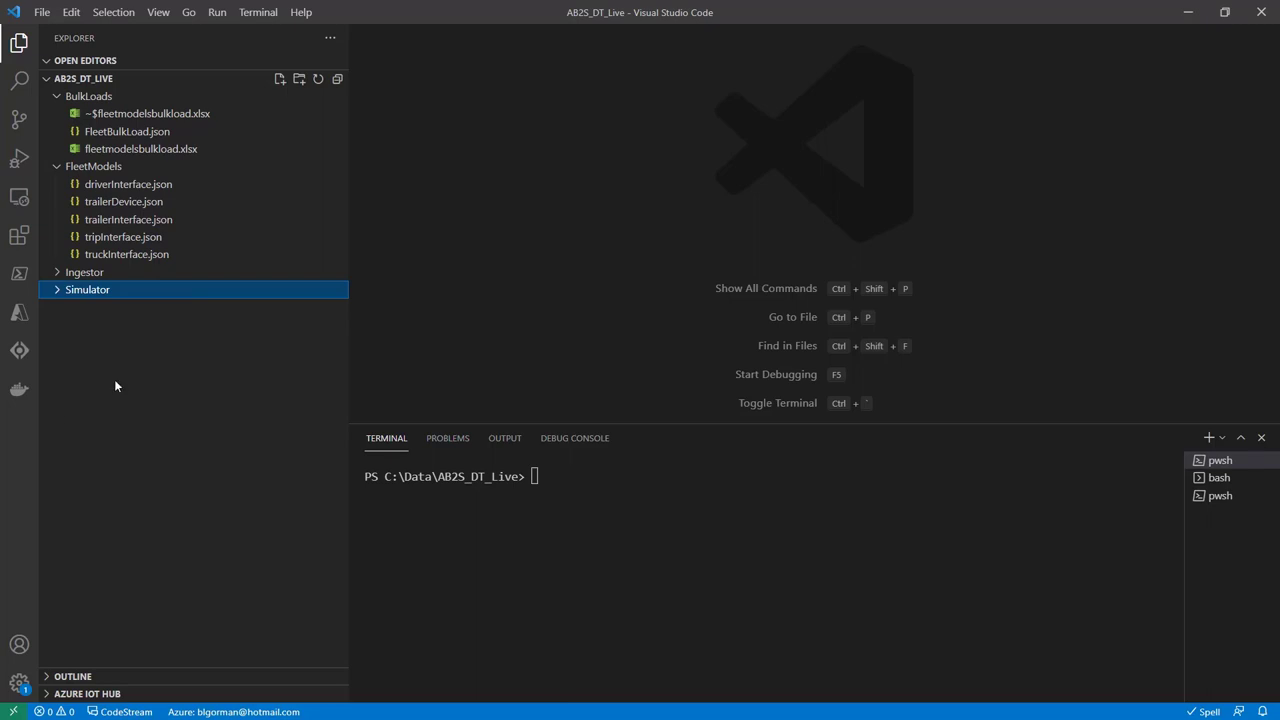
pyautogui.click(114, 186)
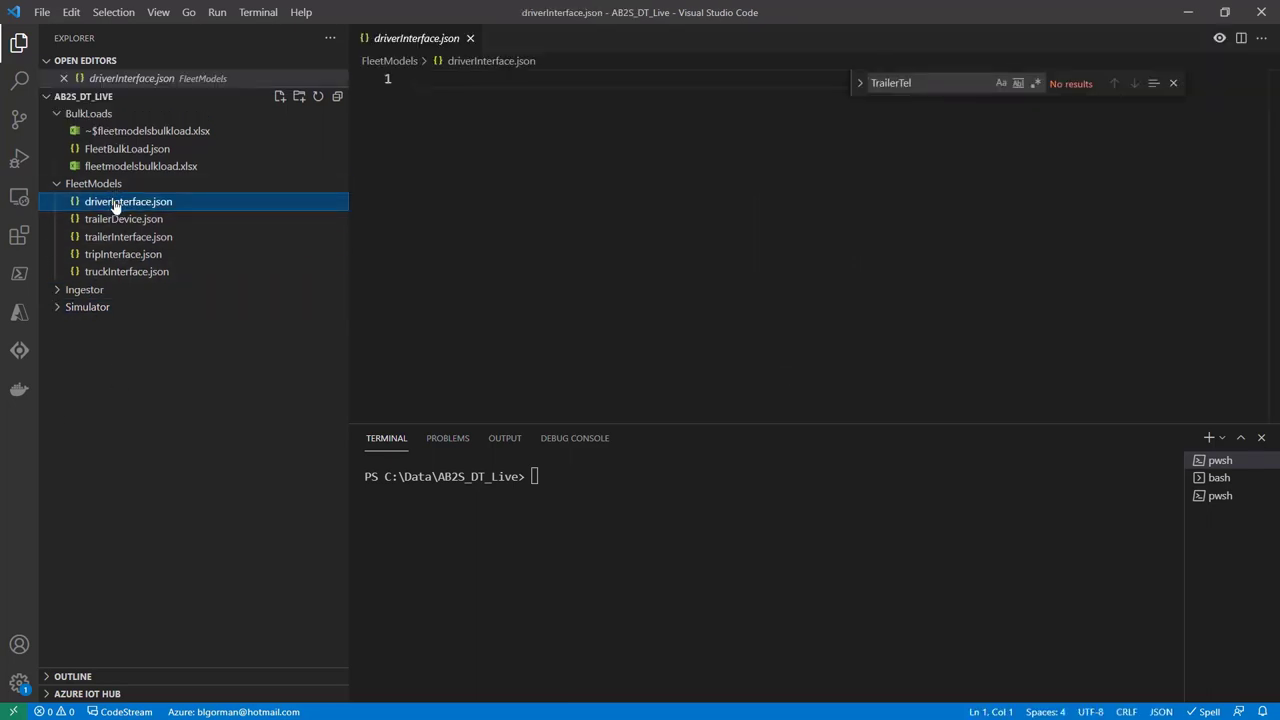
pyautogui.click(116, 221)
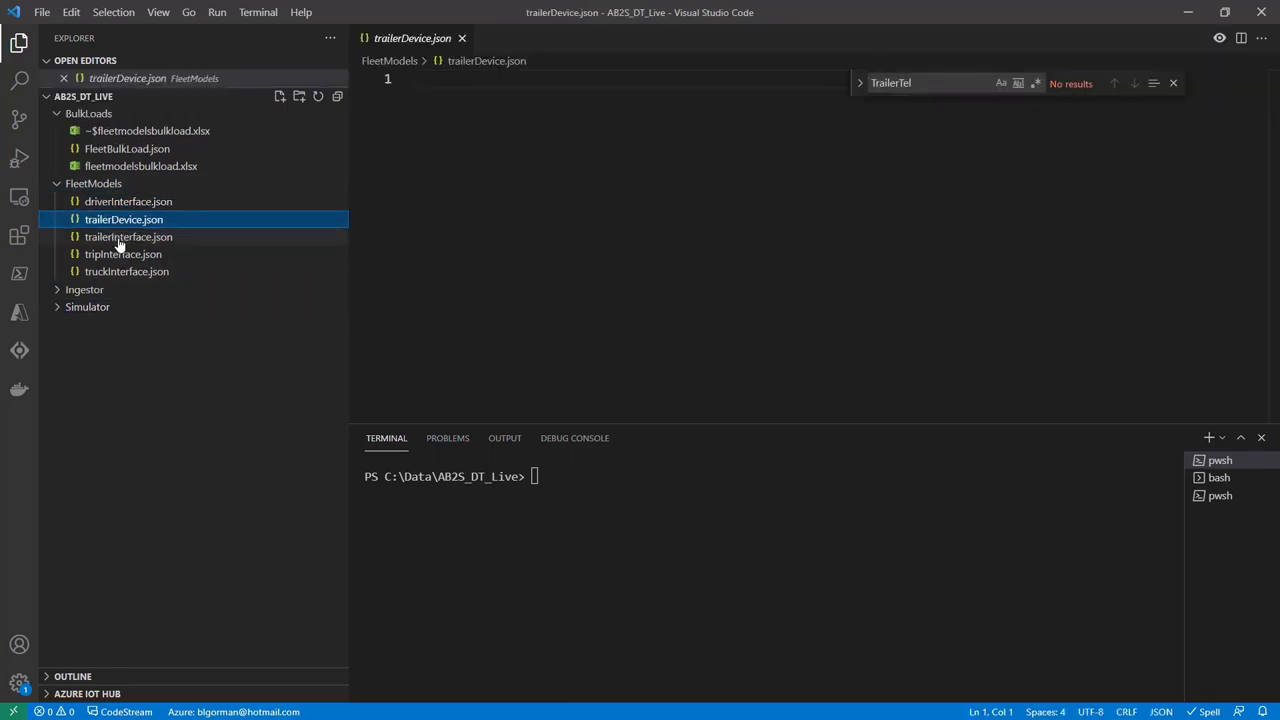
pyautogui.click(119, 242)
pyautogui.click(117, 258)
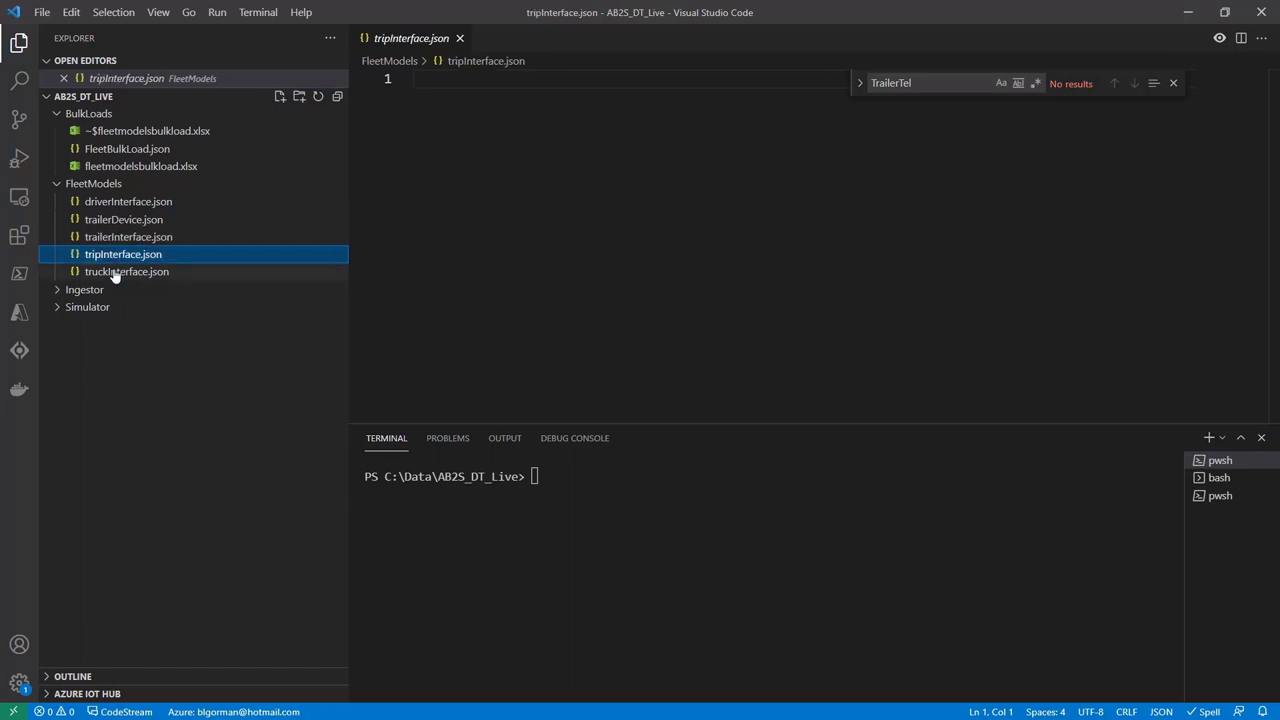
pyautogui.click(116, 274)
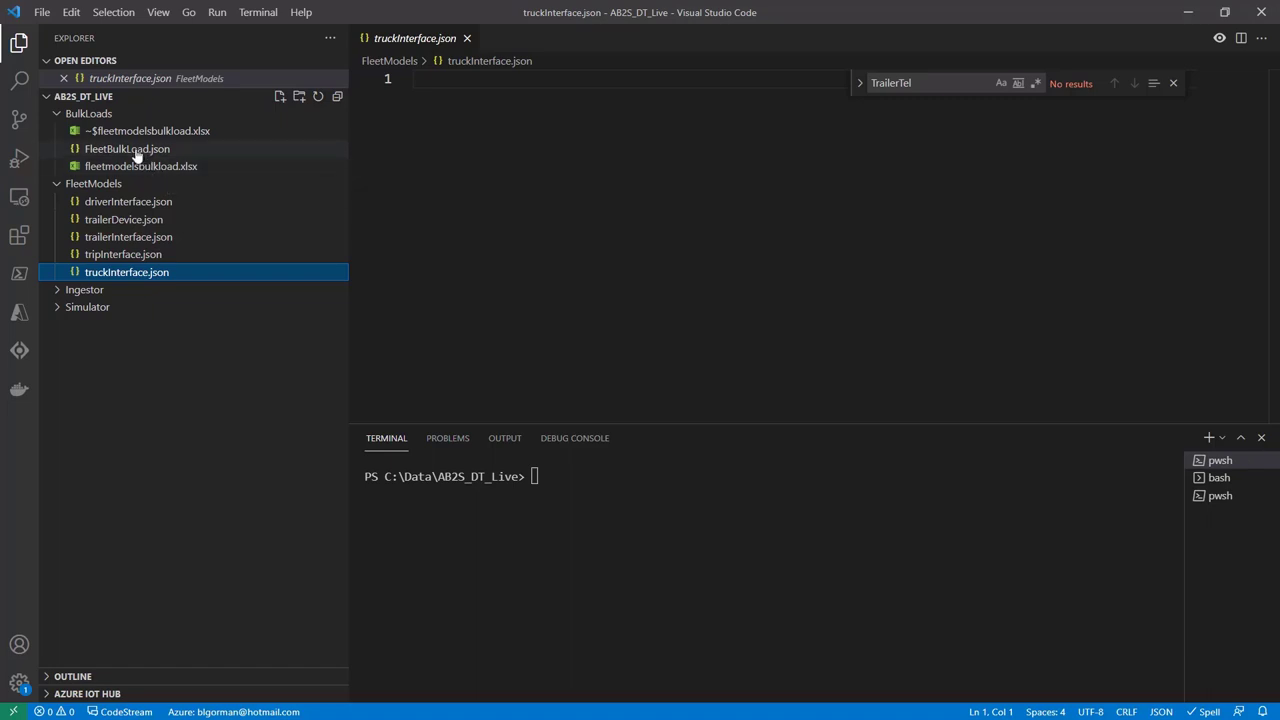
# - Look at the contents of the Ingestor and Simulator project folders, and collapse both folders again
pyautogui.click(60, 292)
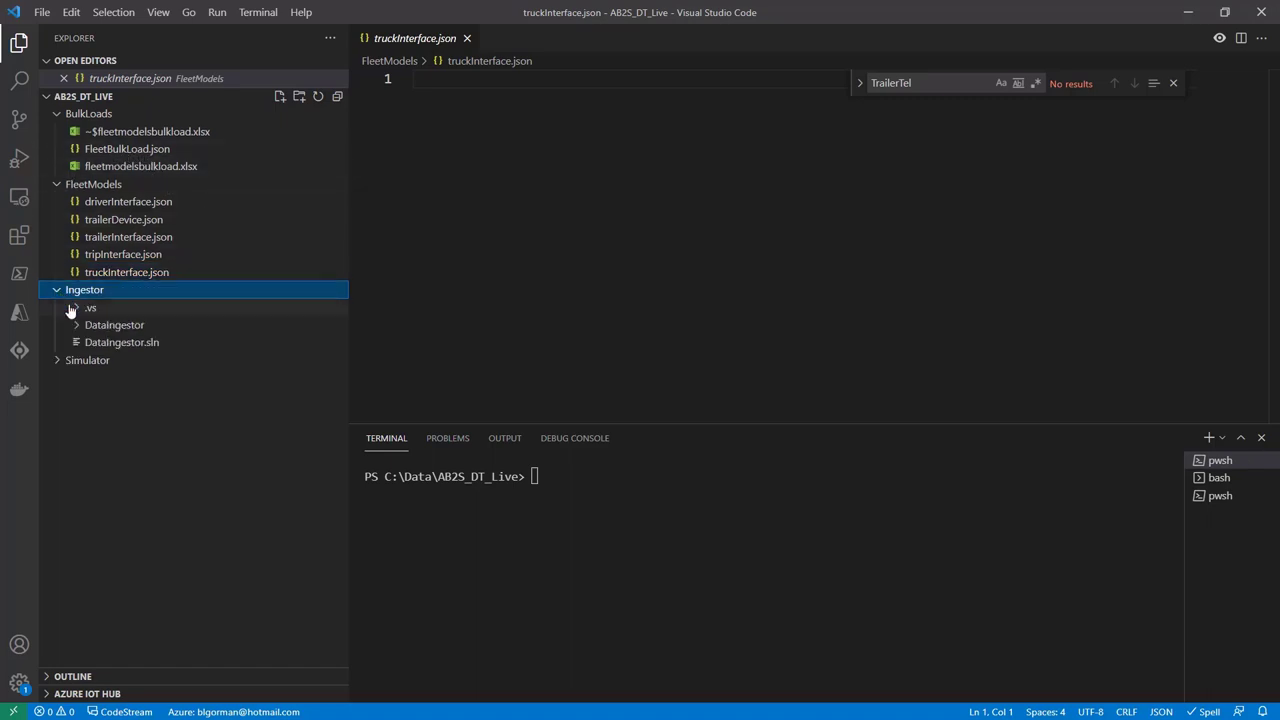
pyautogui.click(57, 362)
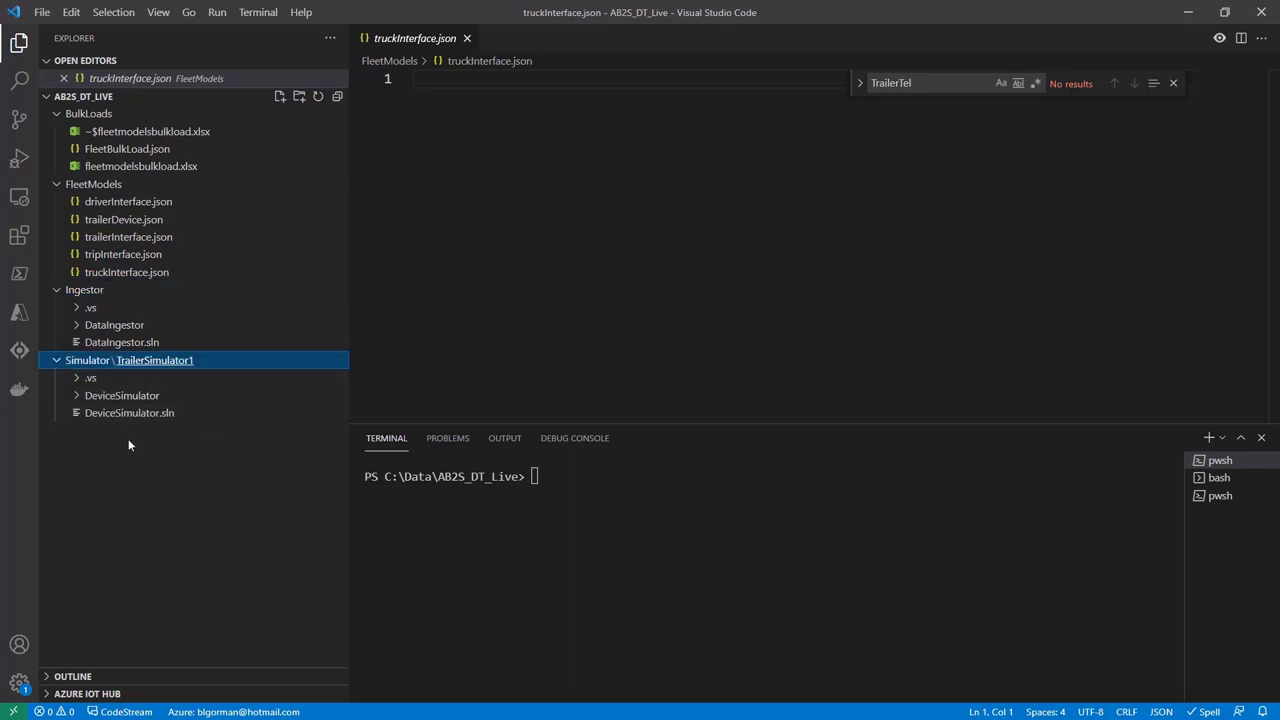
pyautogui.click(55, 362)
pyautogui.click(52, 292)
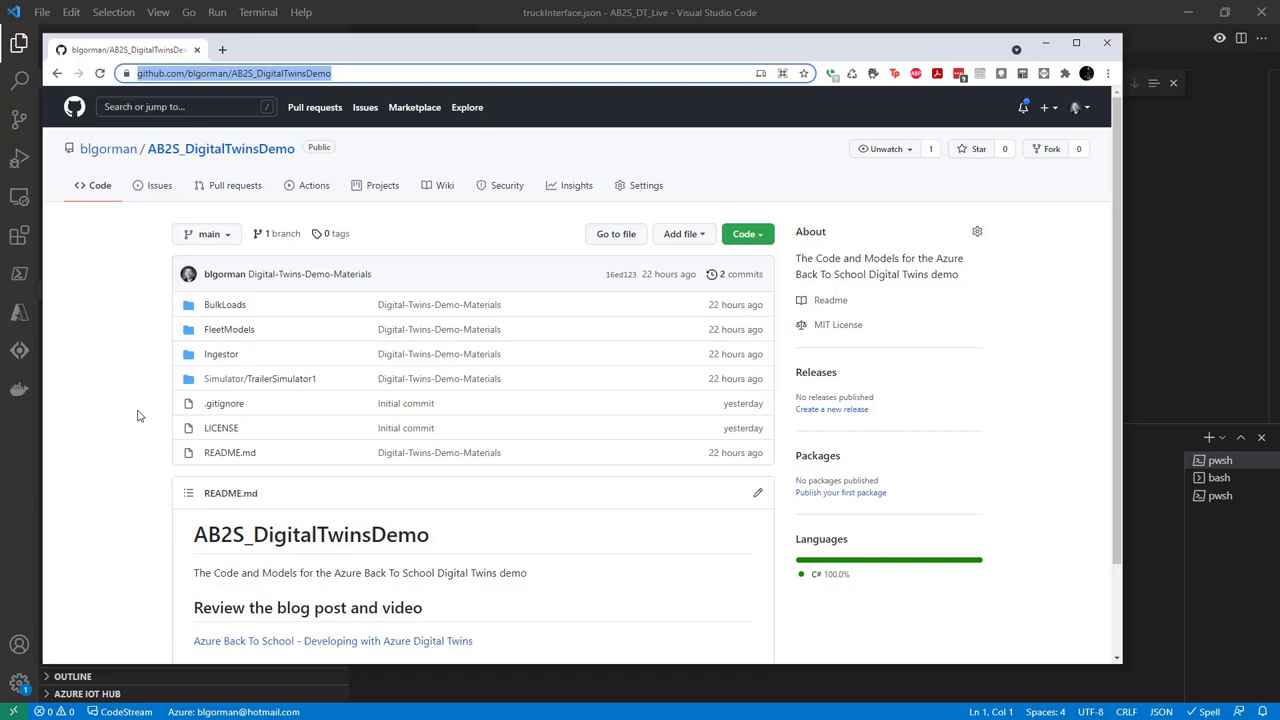
# - In the browser, look through the BulkLoads, FleetModels, Ingestor and Simulator folders of the AB2S_DigitalTwinsDemo repository on GitHub
pyautogui.scroll(-2, 168, 418)
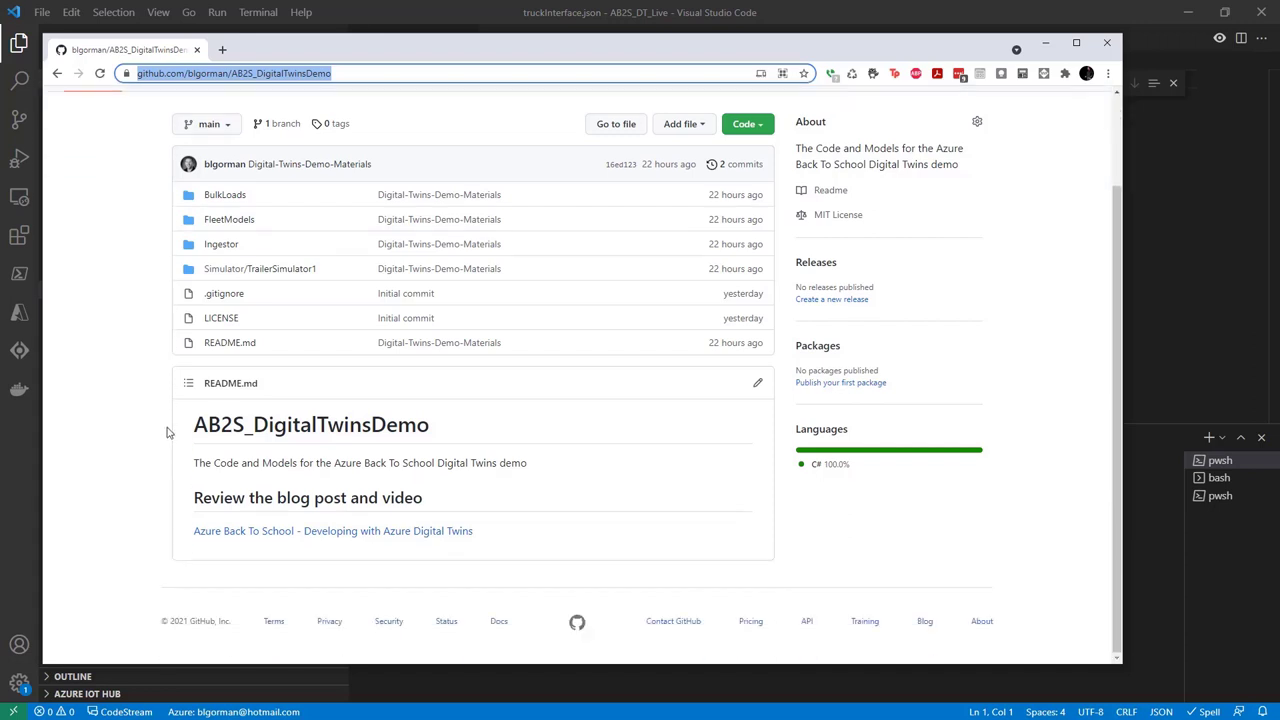
pyautogui.click(226, 195)
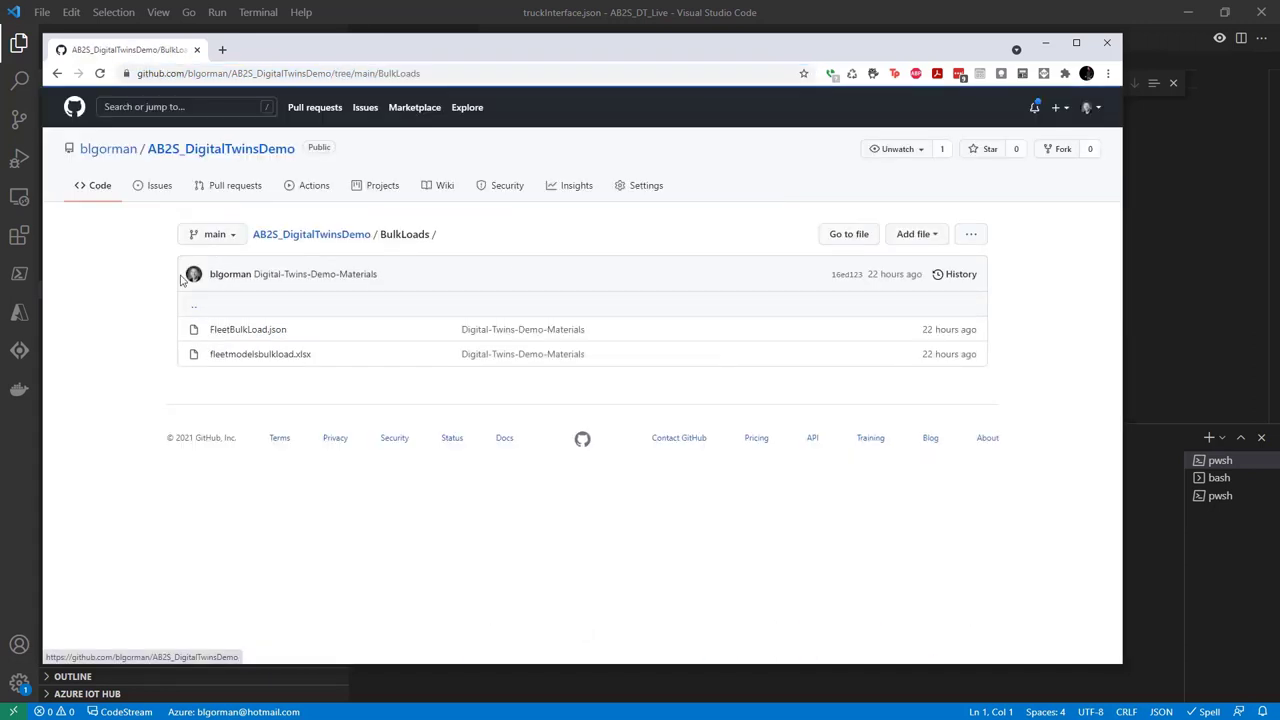
pyautogui.click(311, 234)
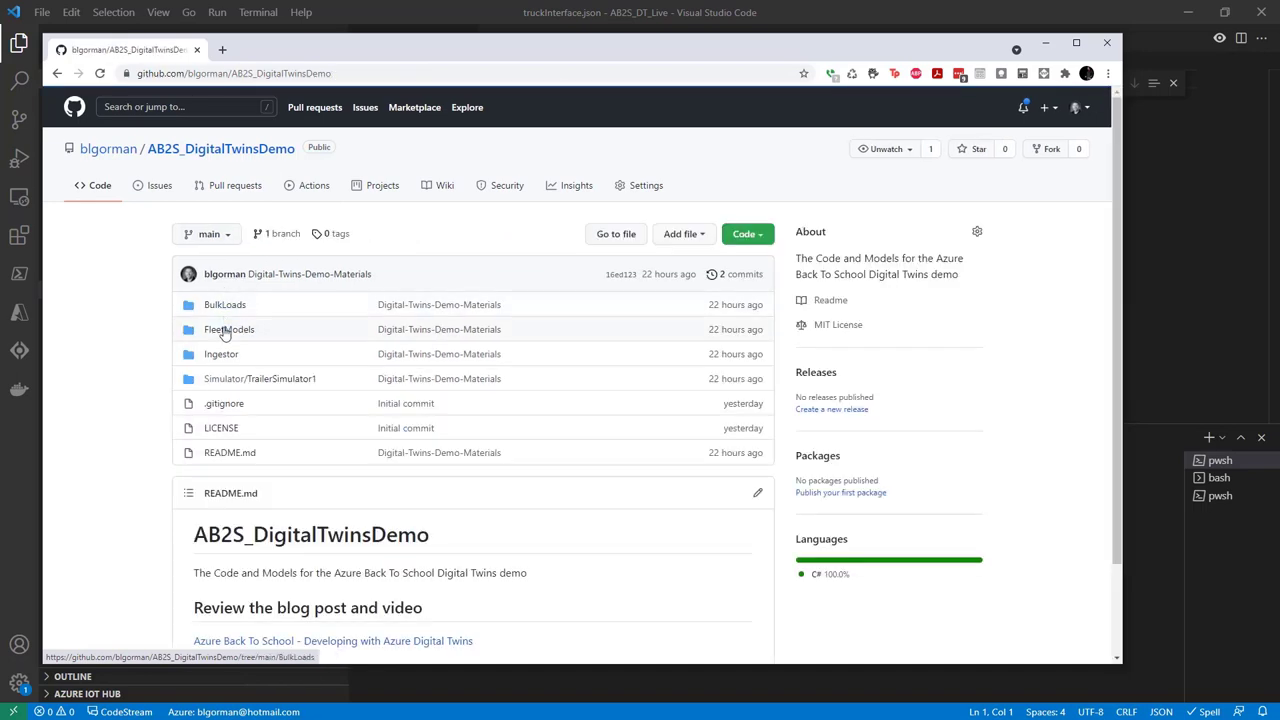
pyautogui.click(228, 330)
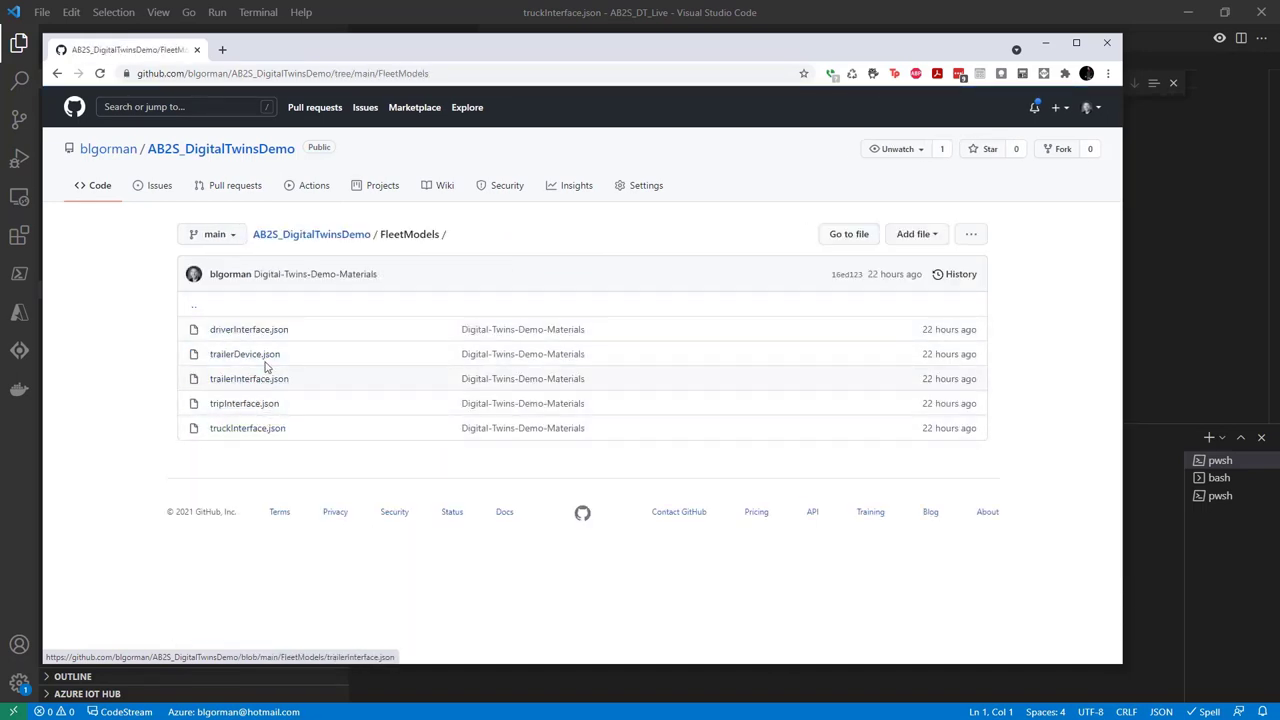
pyautogui.click(321, 236)
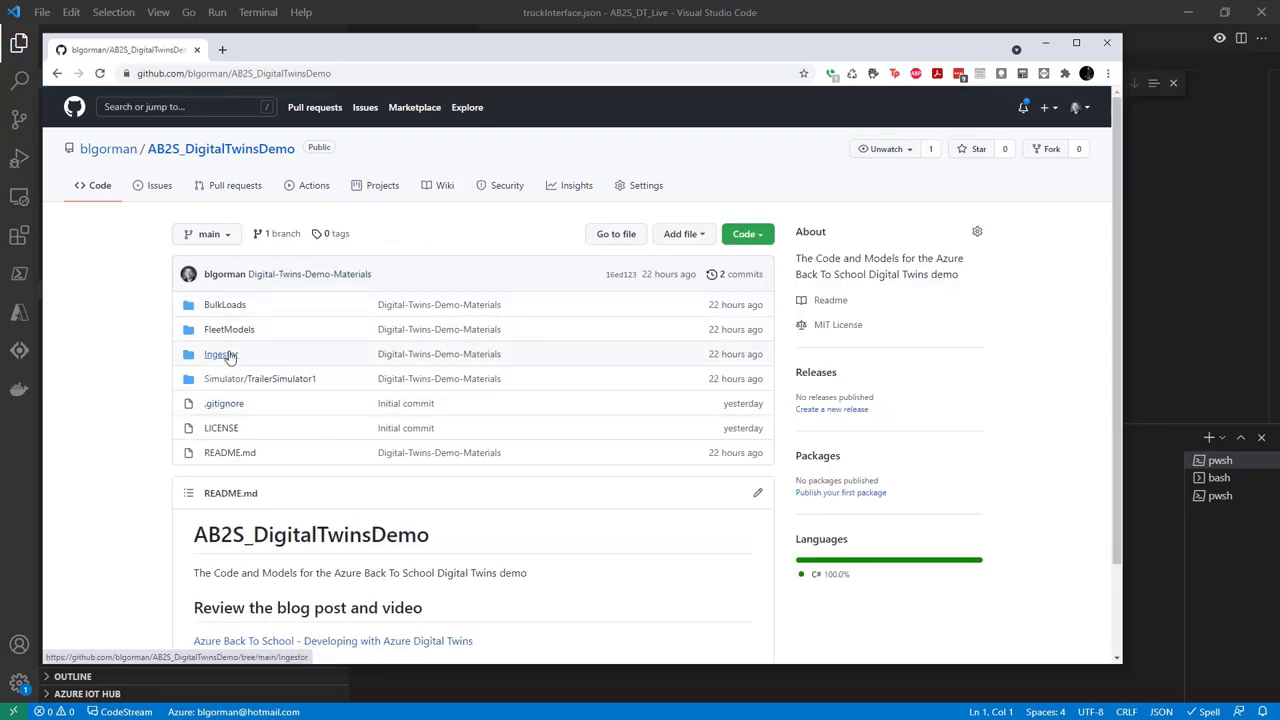
pyautogui.click(222, 355)
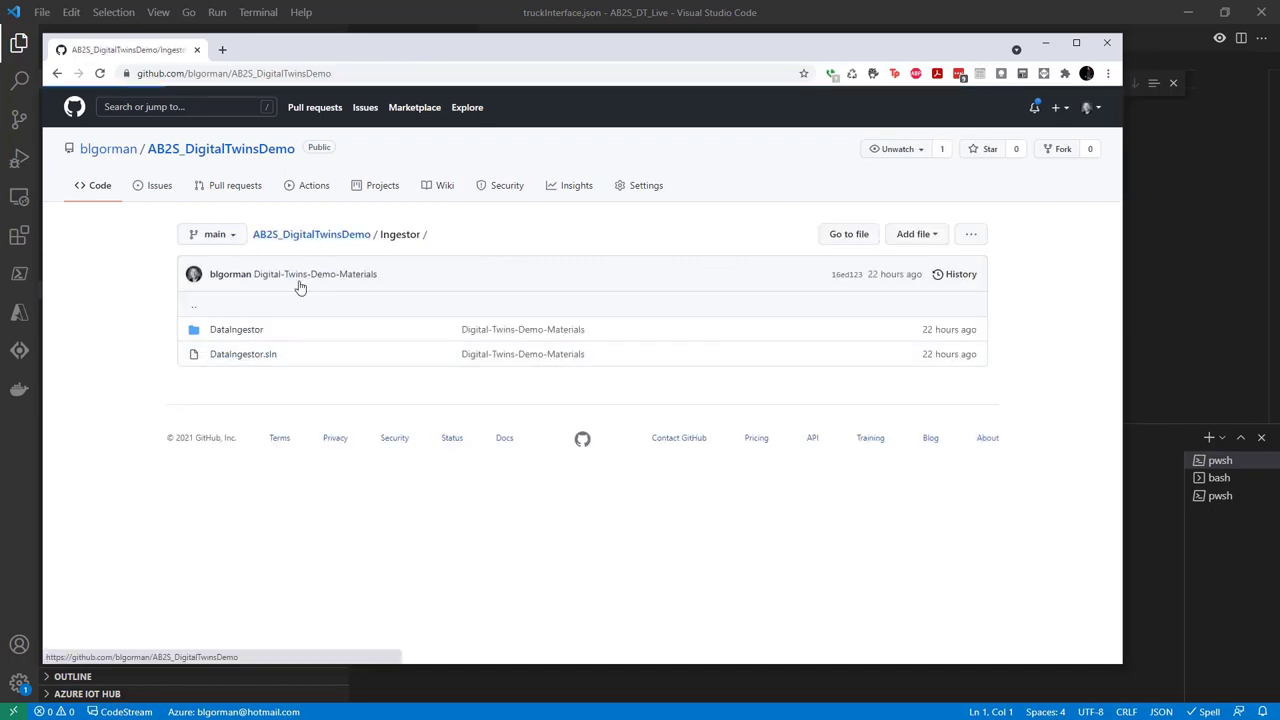
pyautogui.hotkey('alt', 'Left')
pyautogui.click(268, 371)
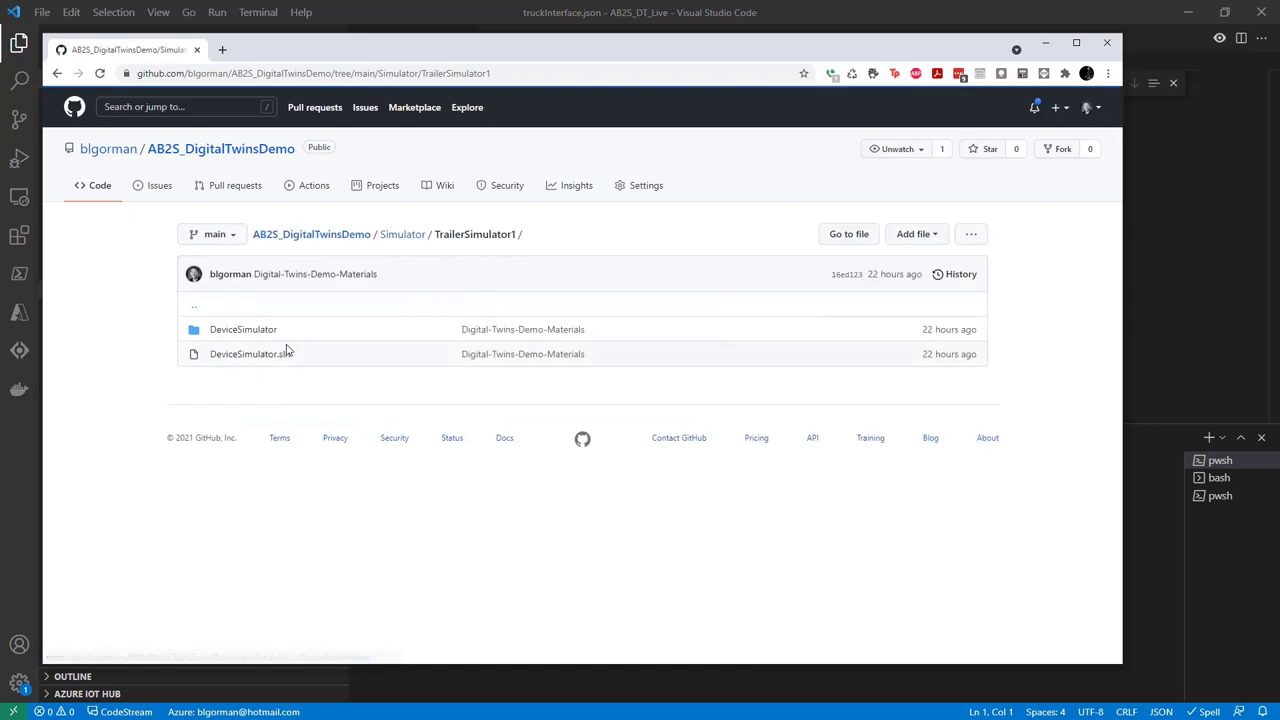
pyautogui.click(396, 236)
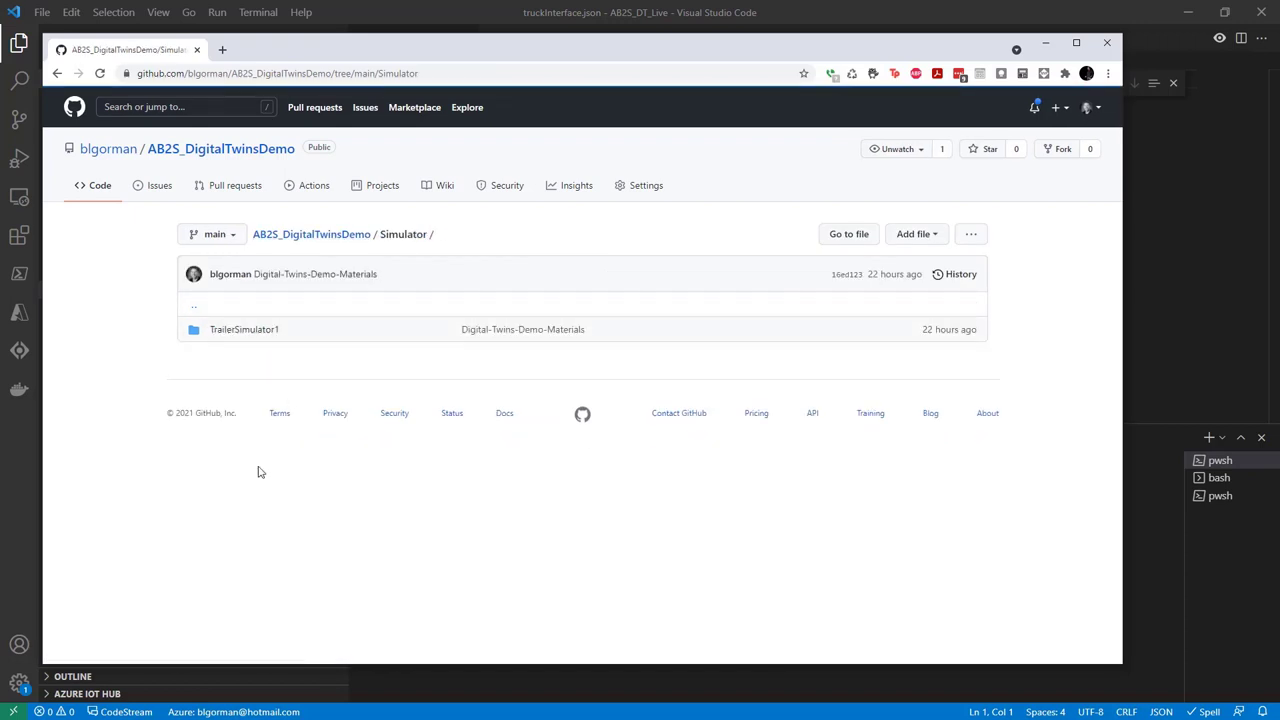
pyautogui.click(325, 236)
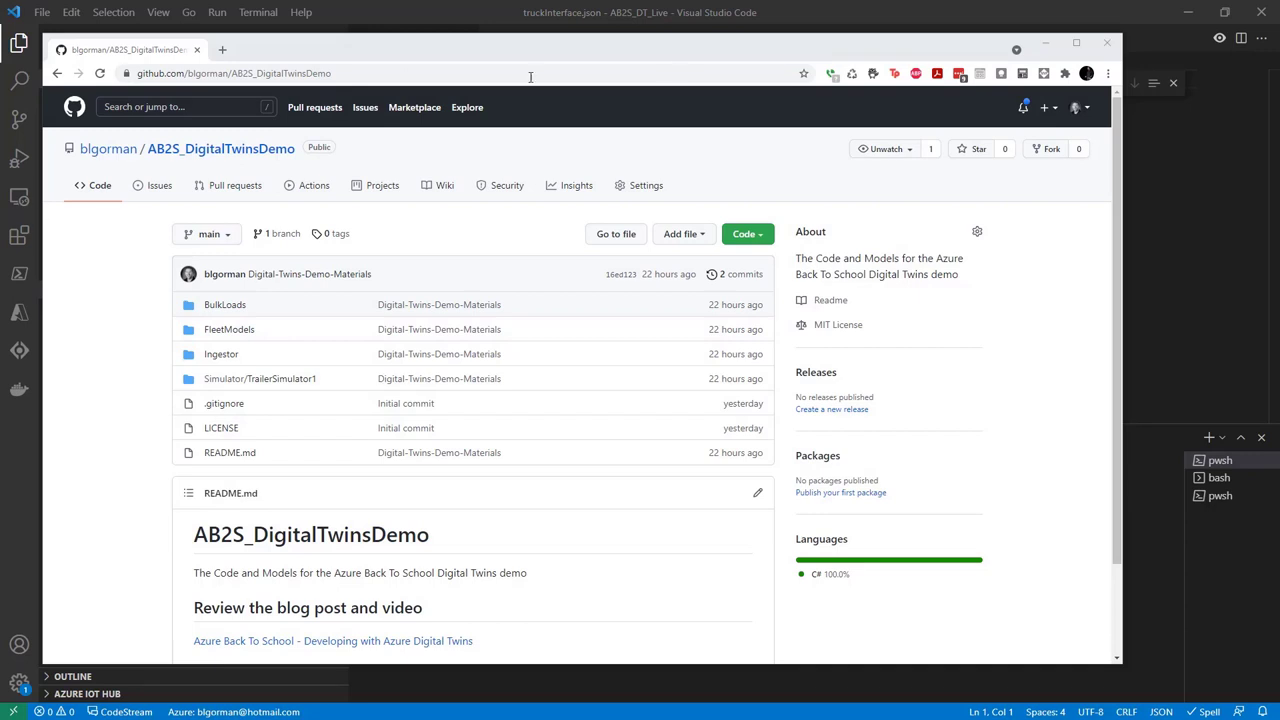
pyautogui.click(1046, 44)
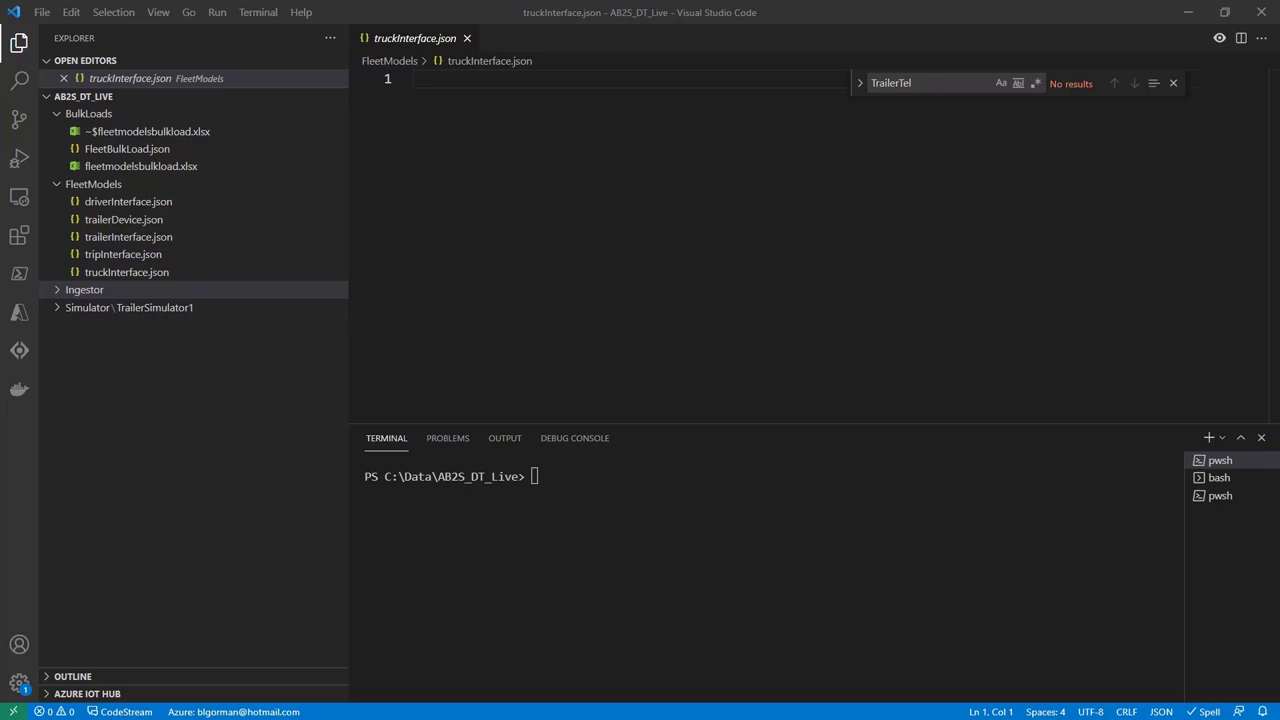
# - In Visual Studio Code, paste the Driver interface model with writable string properties id and Name into driverInterface.json and enlarge the editor area
pyautogui.click(158, 210)
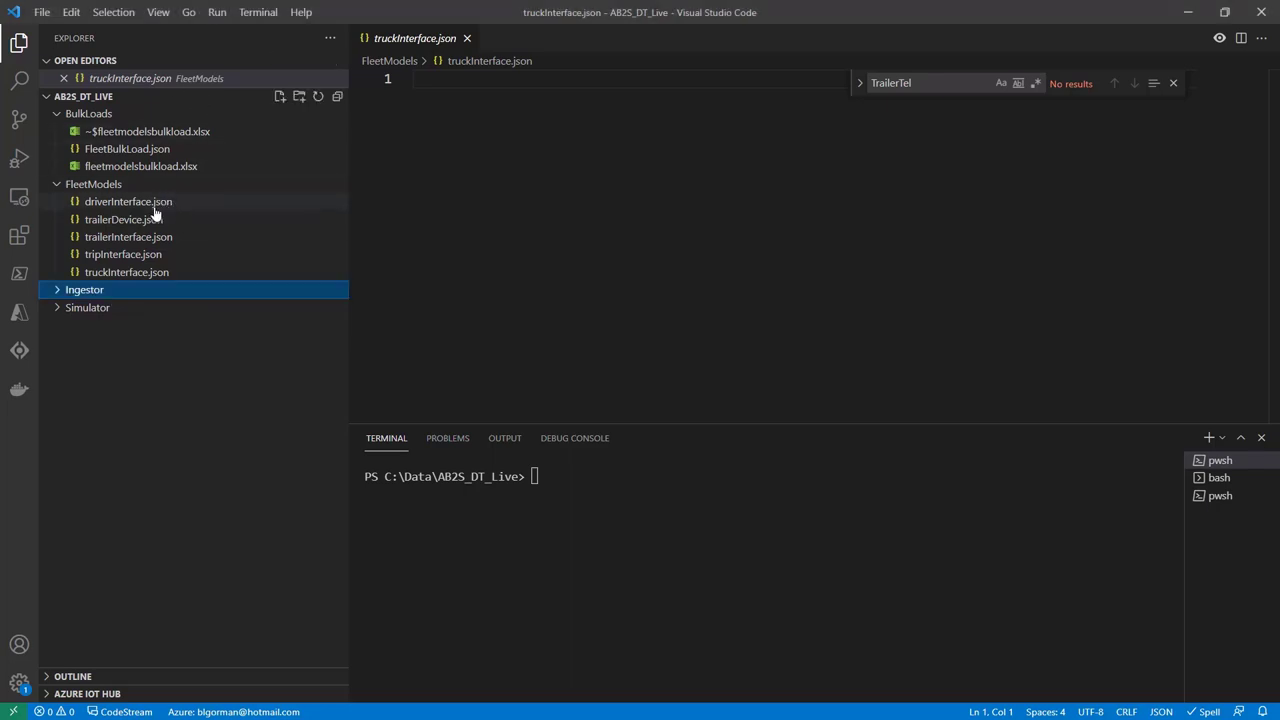
pyautogui.click(118, 205)
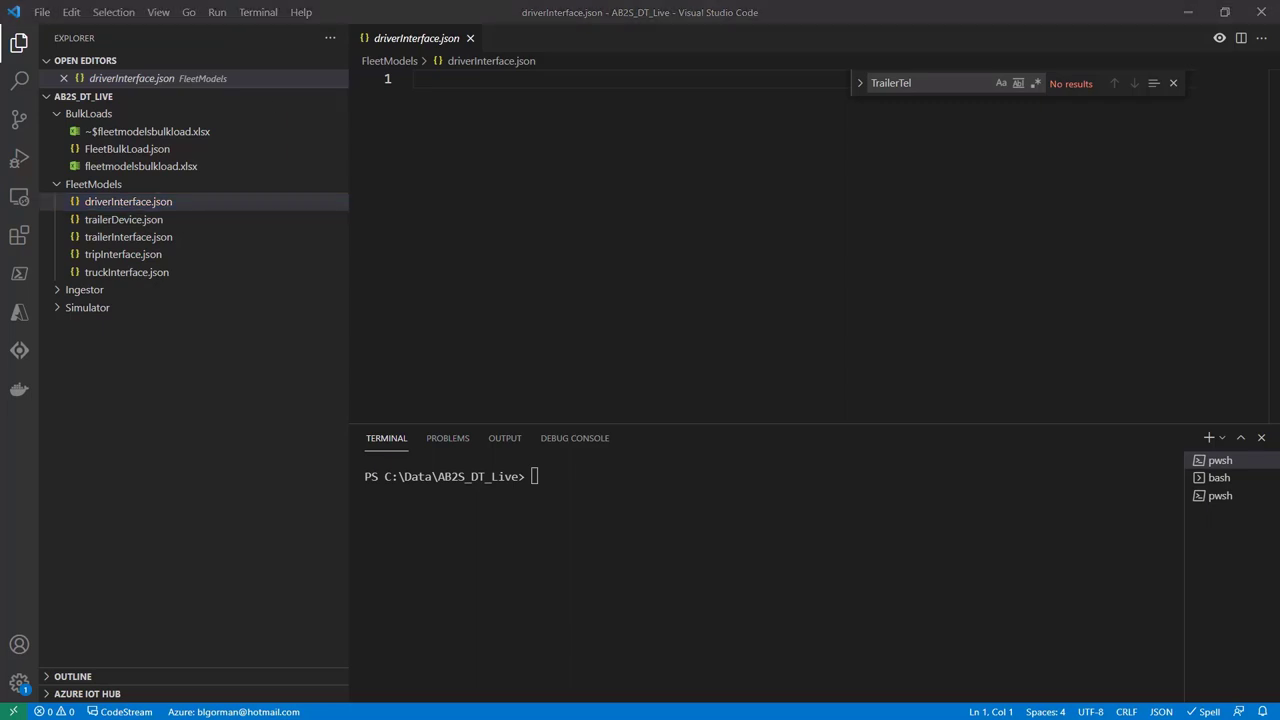
pyautogui.click(515, 300)
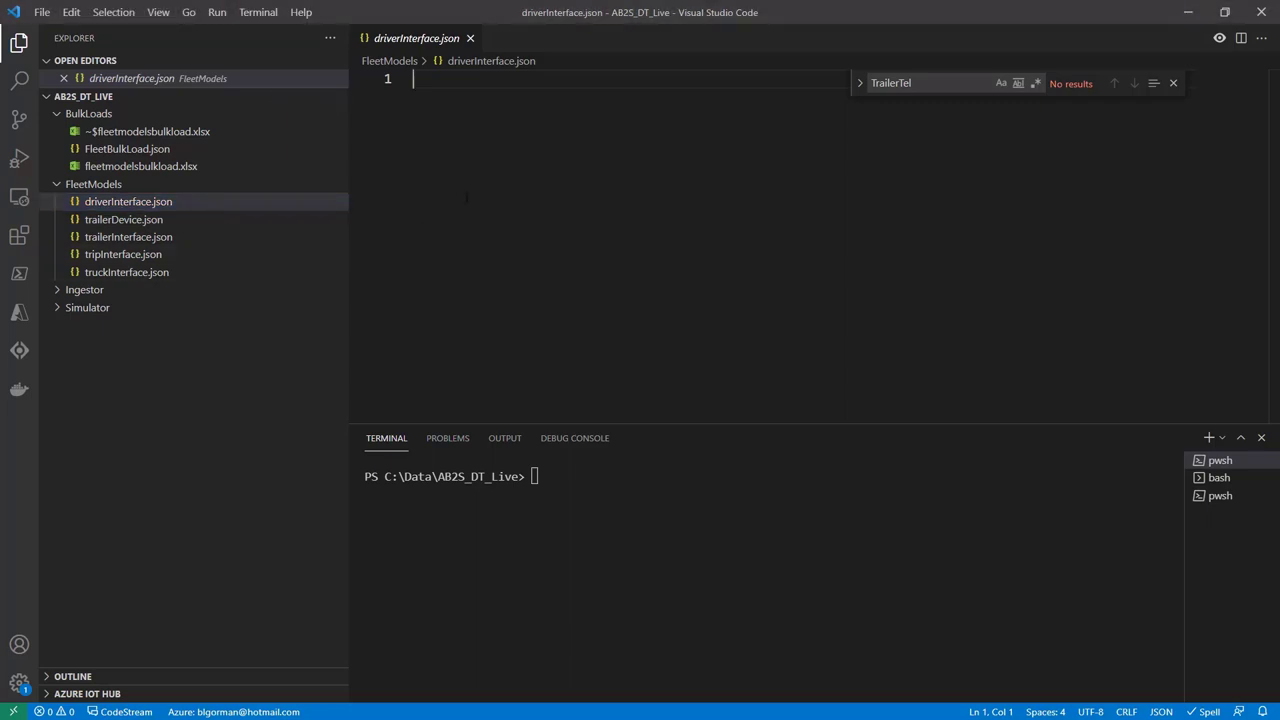
pyautogui.hotkey('ctrl', 'v')
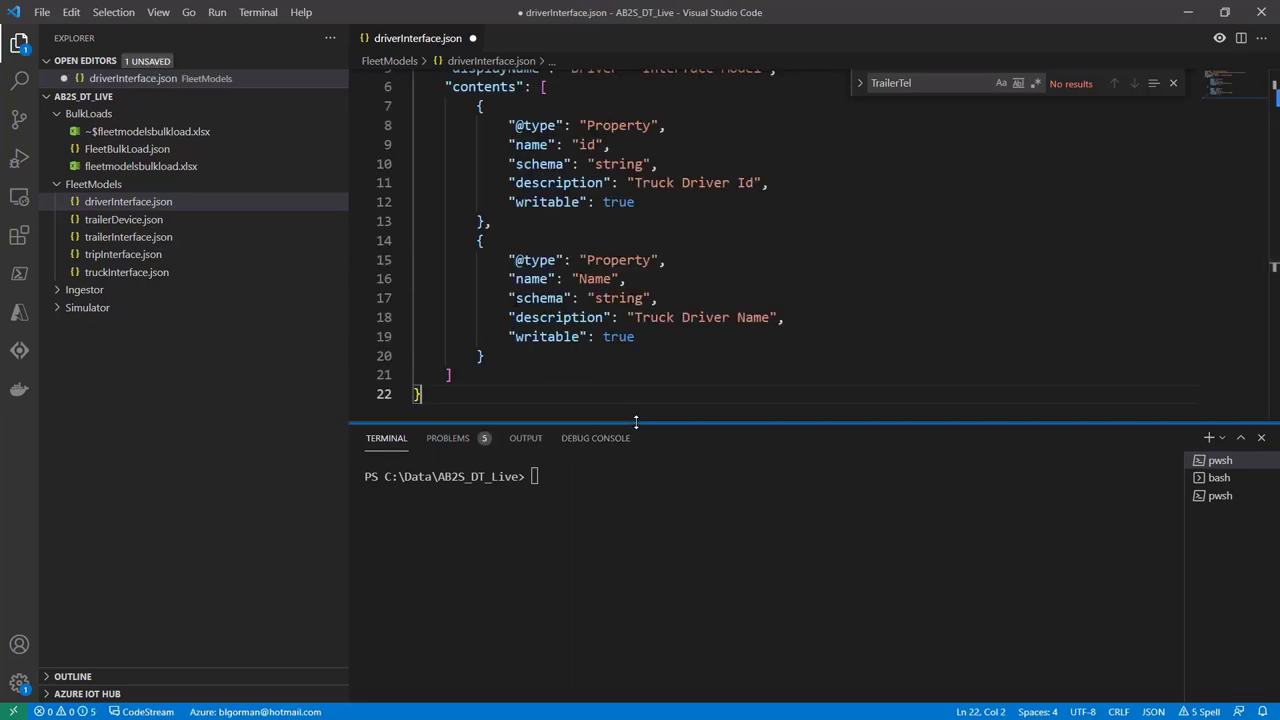
pyautogui.moveTo(634, 425); pyautogui.dragTo(643, 620)
pyautogui.scroll(2, 705, 458)
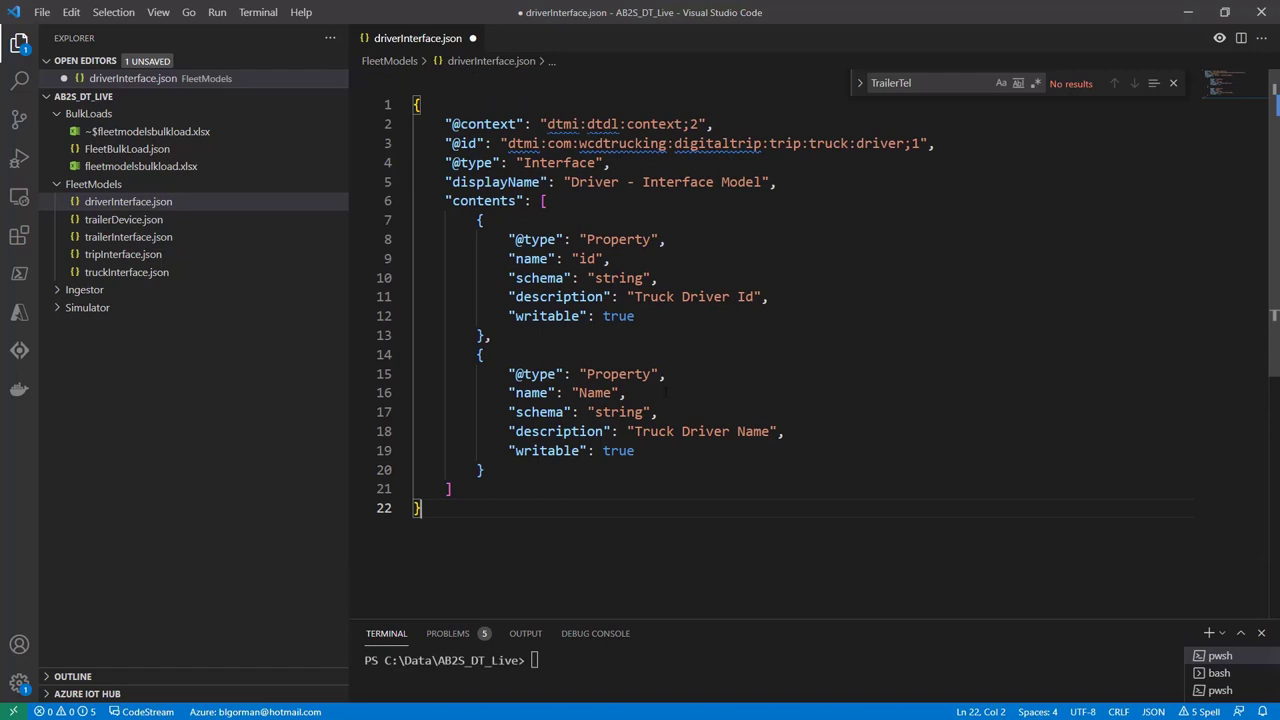
pyautogui.click(491, 104)
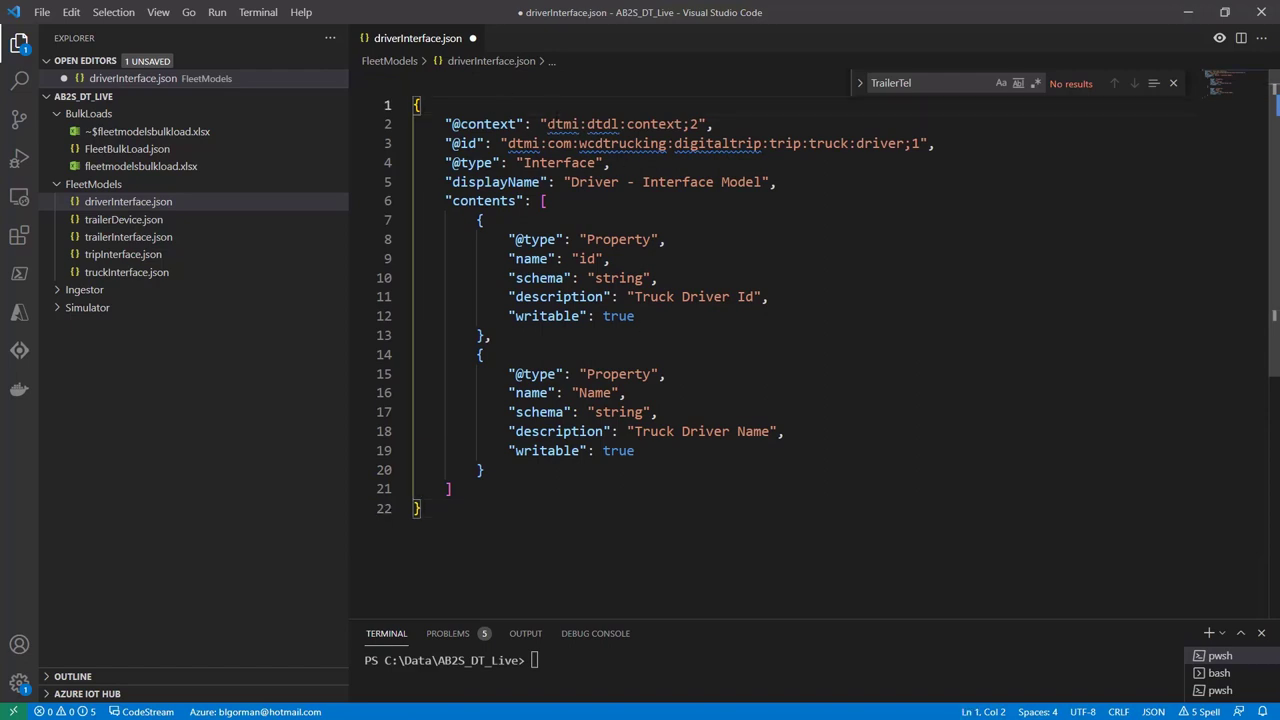
pyautogui.doubleClick(562, 124)
pyautogui.doubleClick(603, 124)
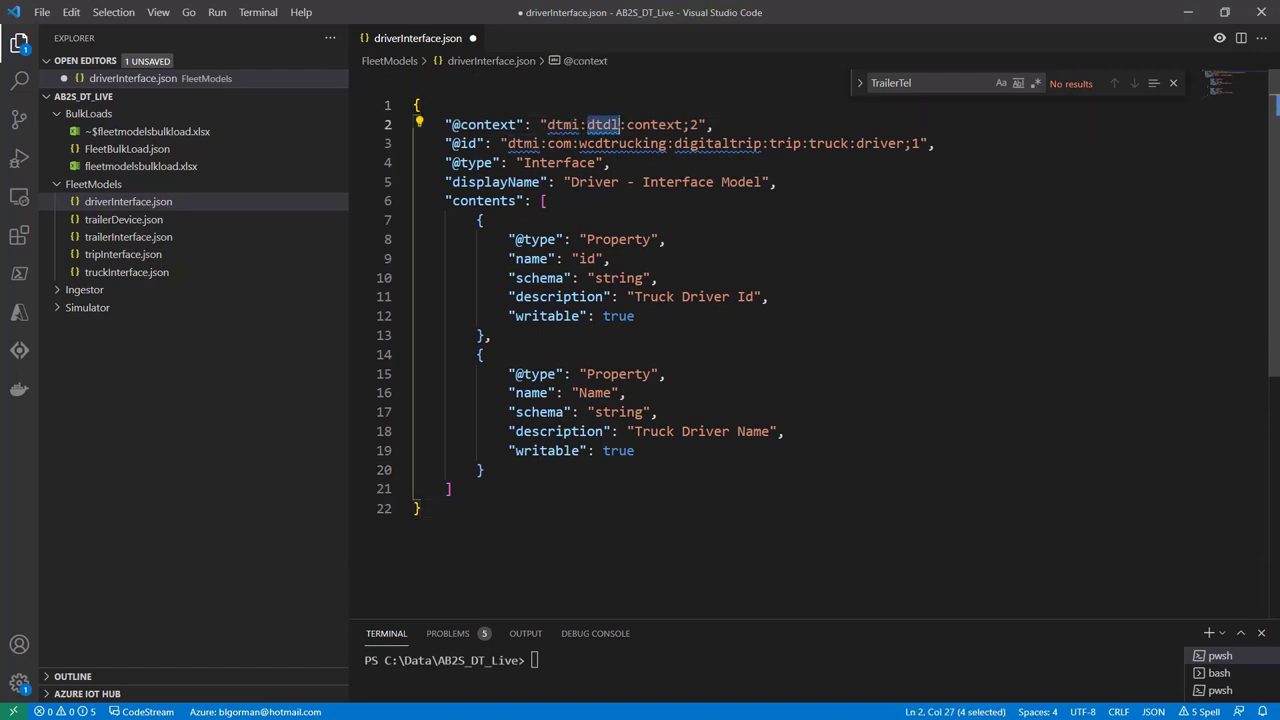
pyautogui.doubleClick(655, 124)
pyautogui.click(713, 124)
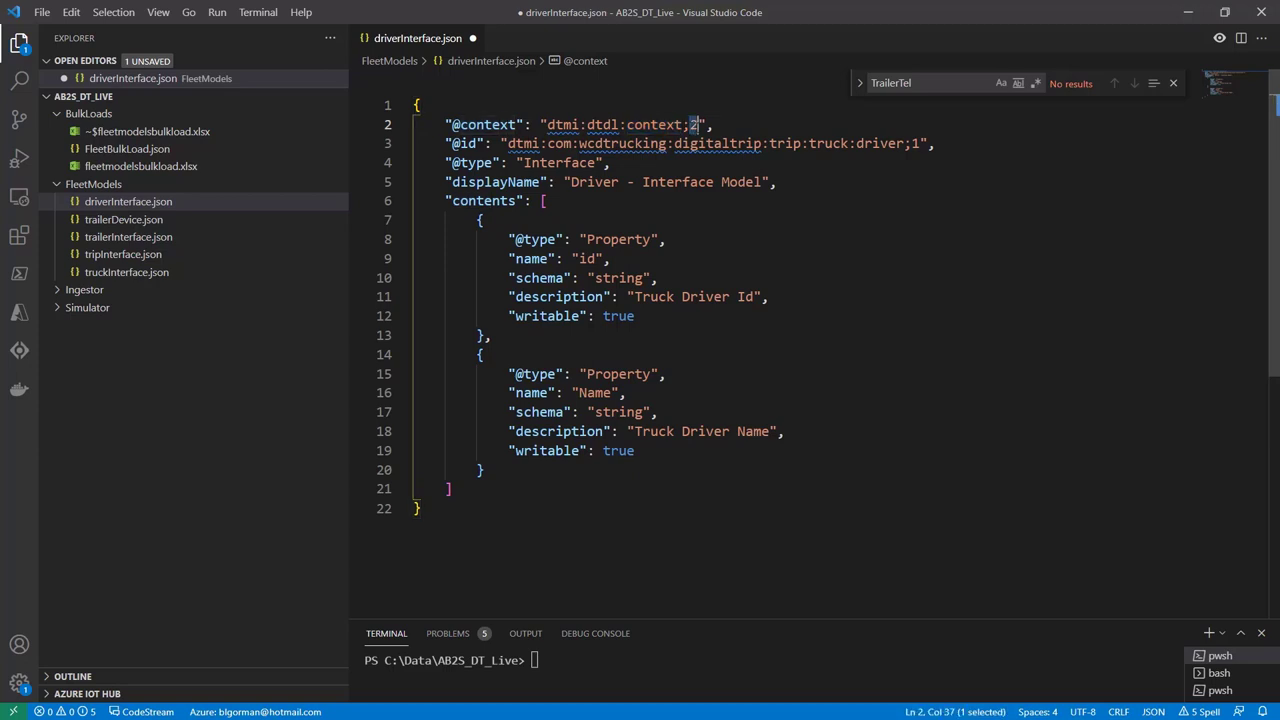
pyautogui.moveTo(713, 124); pyautogui.dragTo(453, 124)
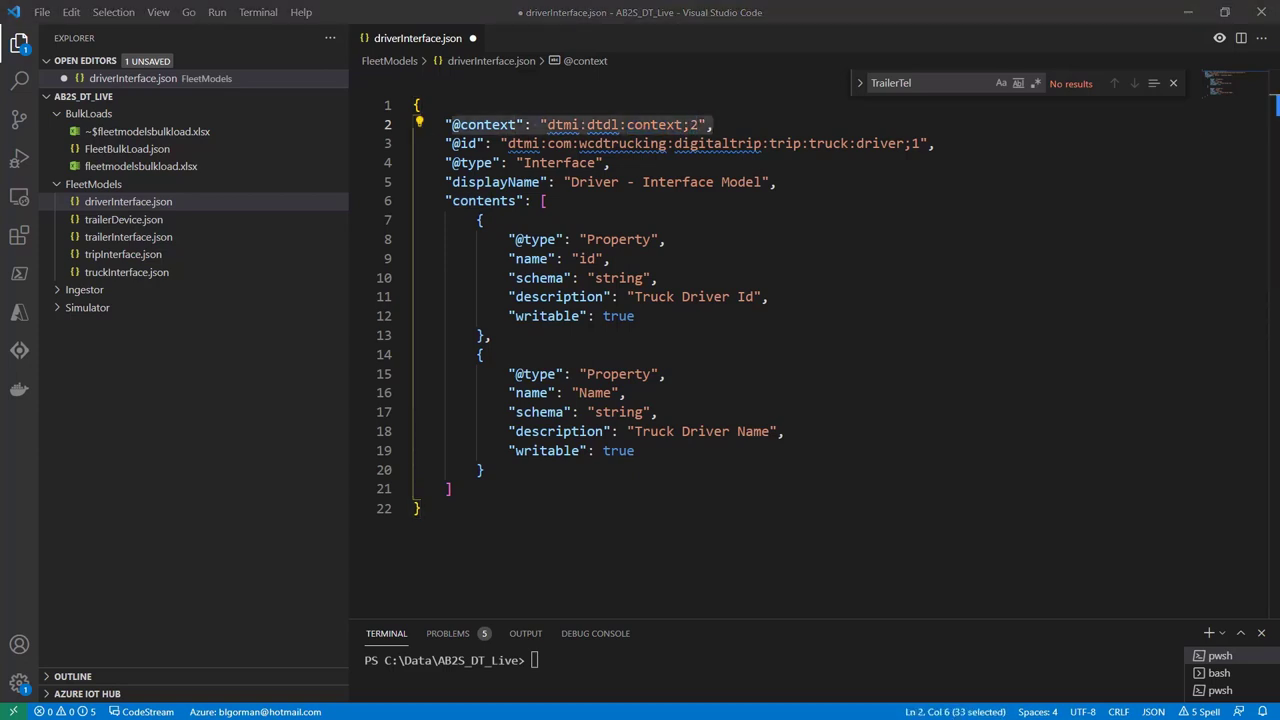
# - Switch to the browser and read through the Digital Twin Modeling Identifier readme in the Azure/digital-twin-model-identifier repository, including DTMI syntax, validation and URI compatibility
pyautogui.hotkey('alt', 'Tab')
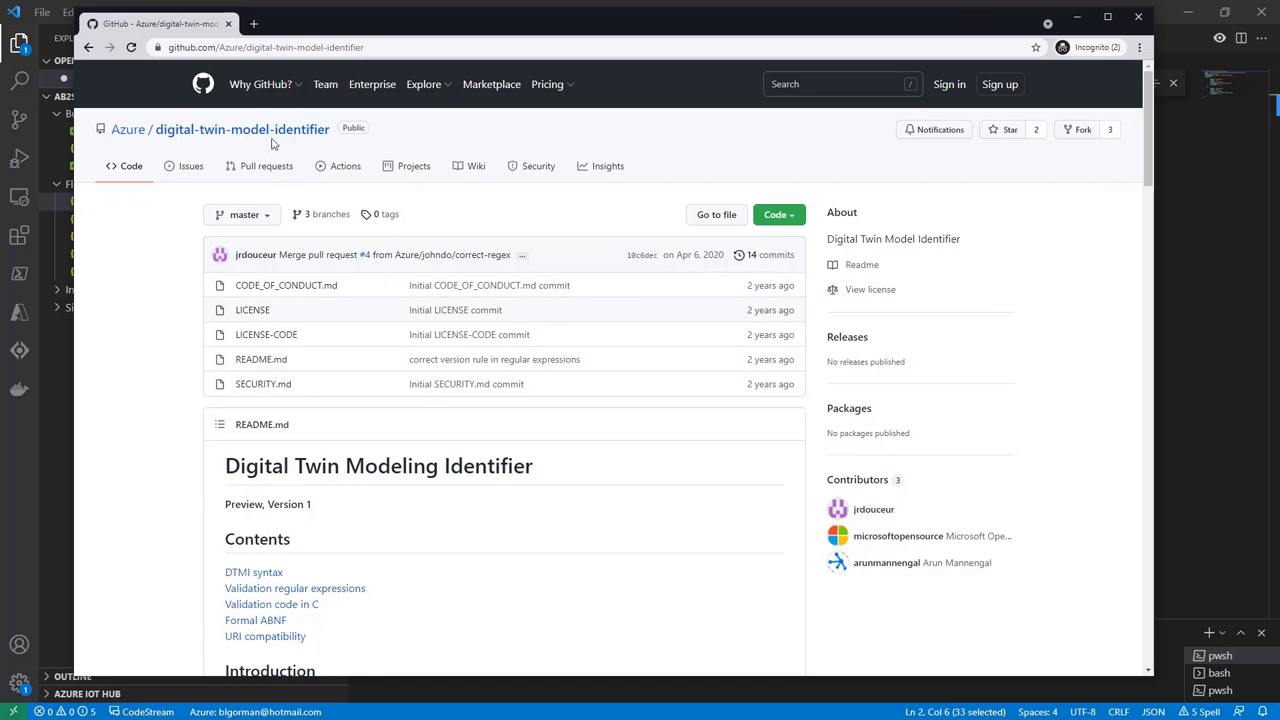
pyautogui.scroll(-2, 455, 360)
pyautogui.scroll(-4, 455, 390)
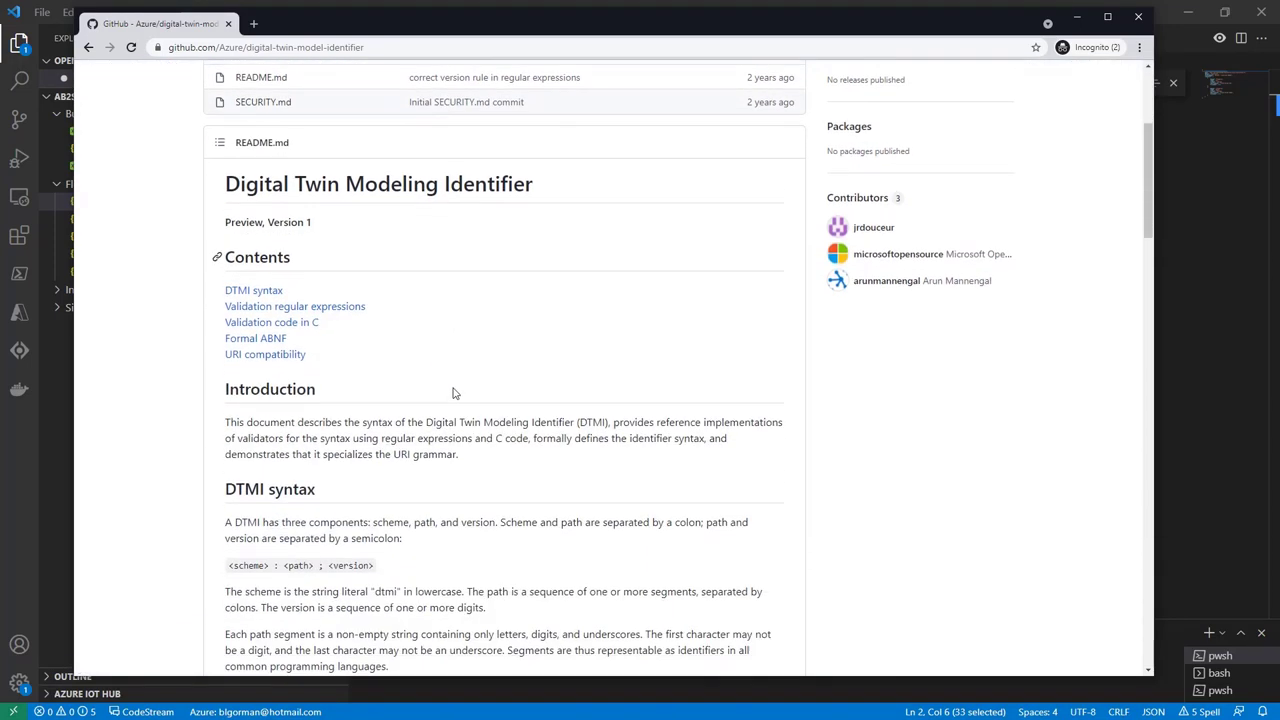
pyautogui.scroll(-7, 455, 387)
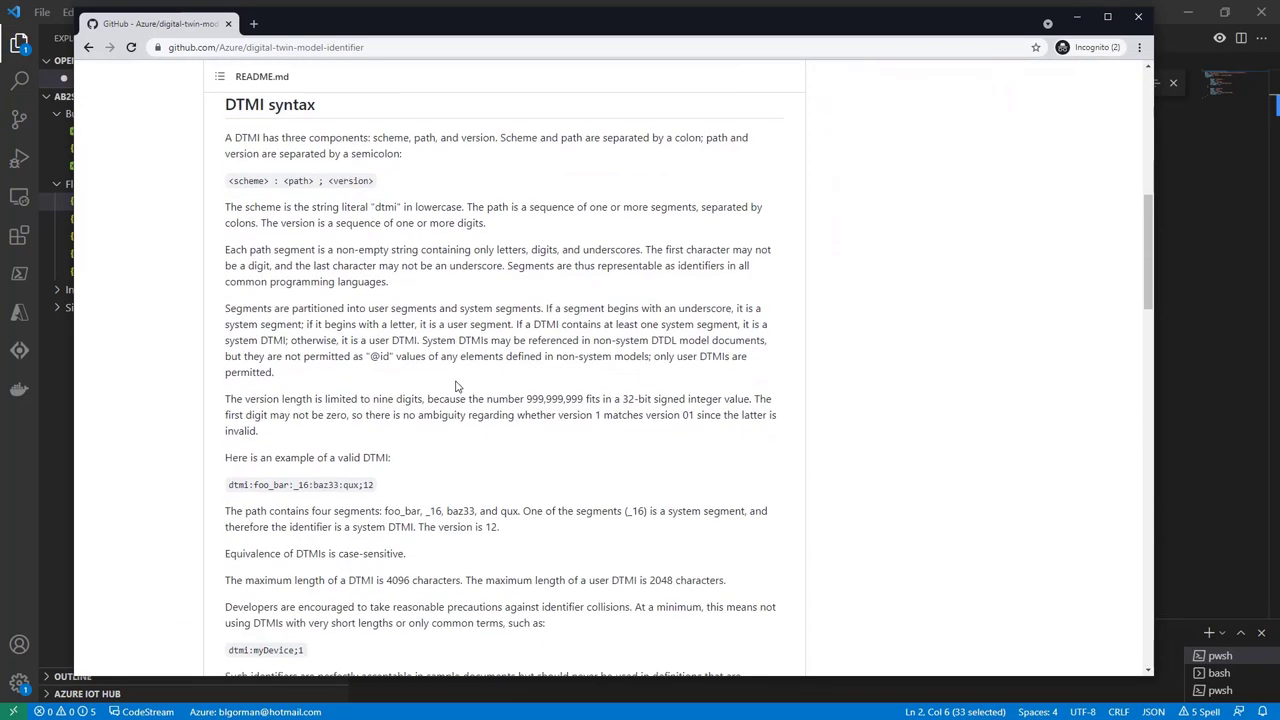
pyautogui.scroll(-1, 455, 387)
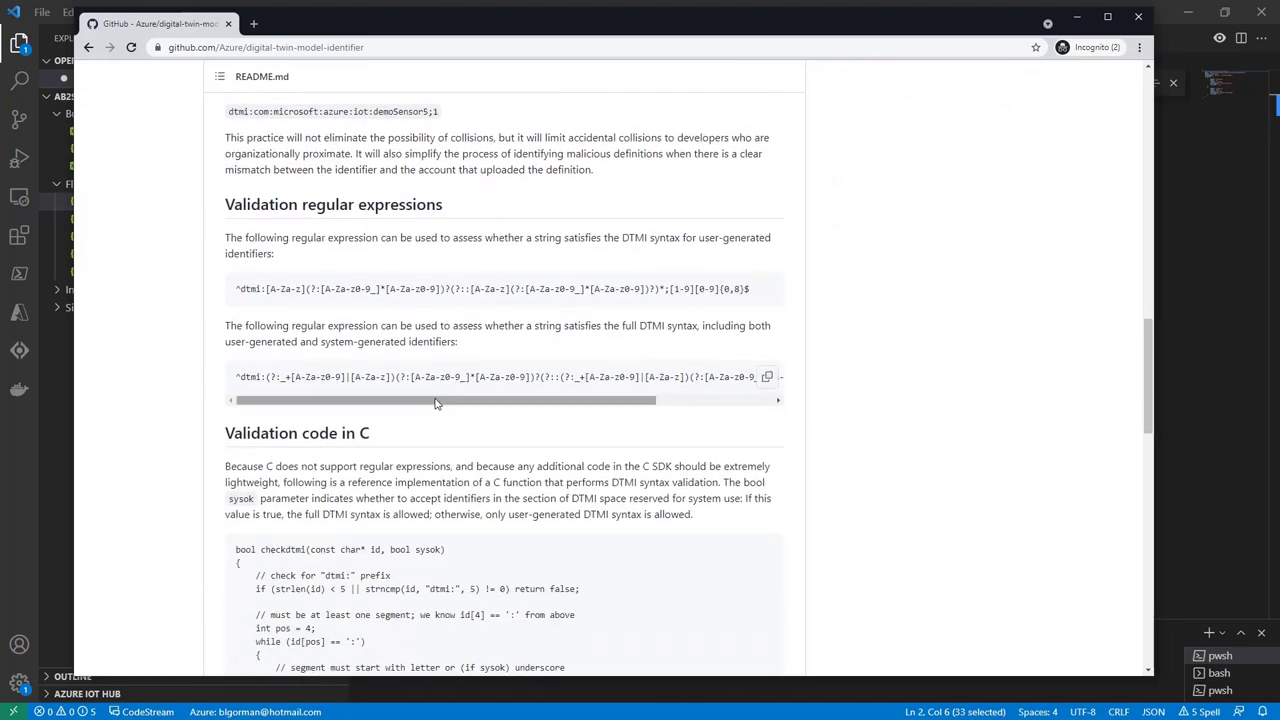
pyautogui.moveTo(395, 404); pyautogui.dragTo(345, 400)
pyautogui.scroll(-2, 339, 367)
pyautogui.scroll(-6, 340, 366)
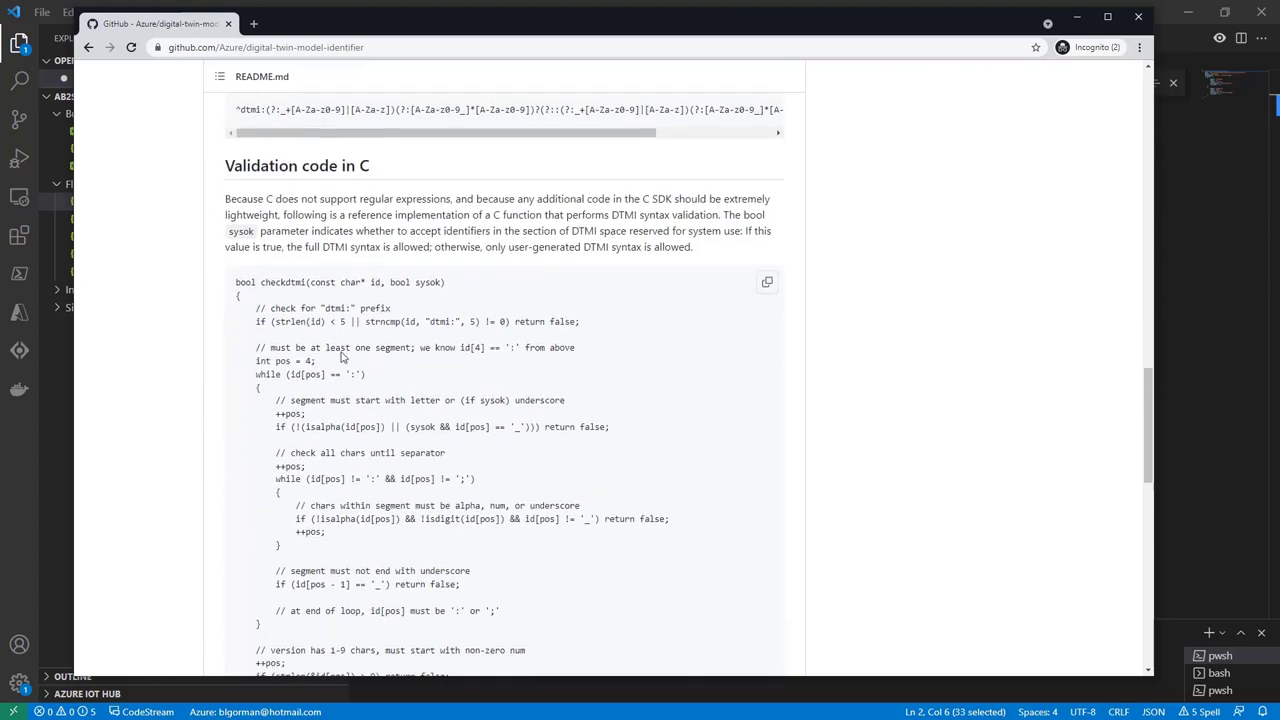
pyautogui.scroll(-2, 273, 350)
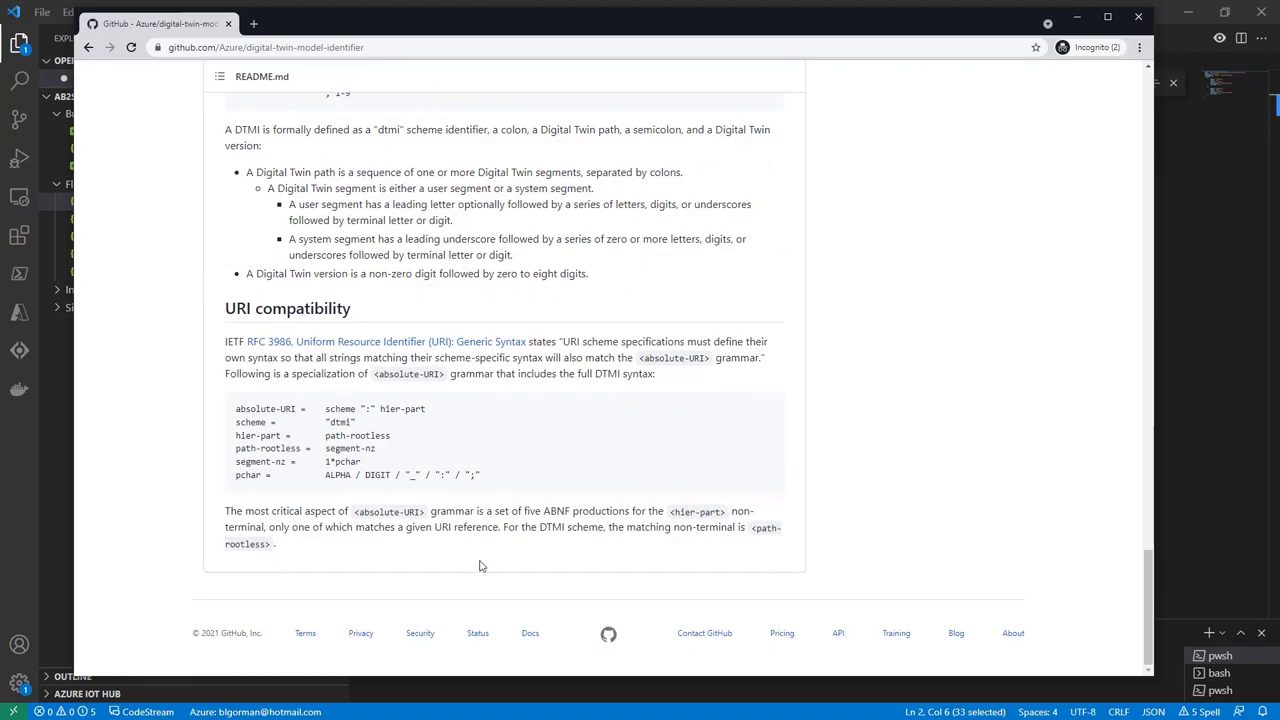
pyautogui.scroll(10, 430, 540)
pyautogui.scroll(10, 422, 512)
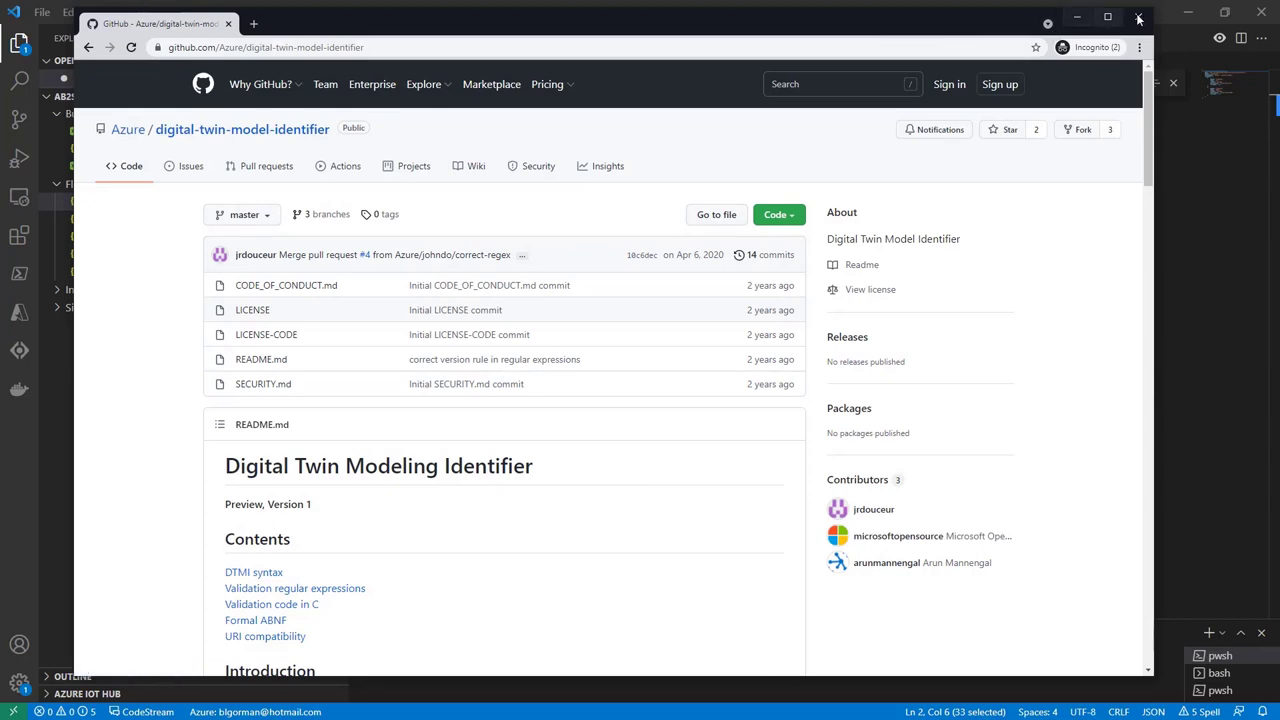
pyautogui.click(1076, 17)
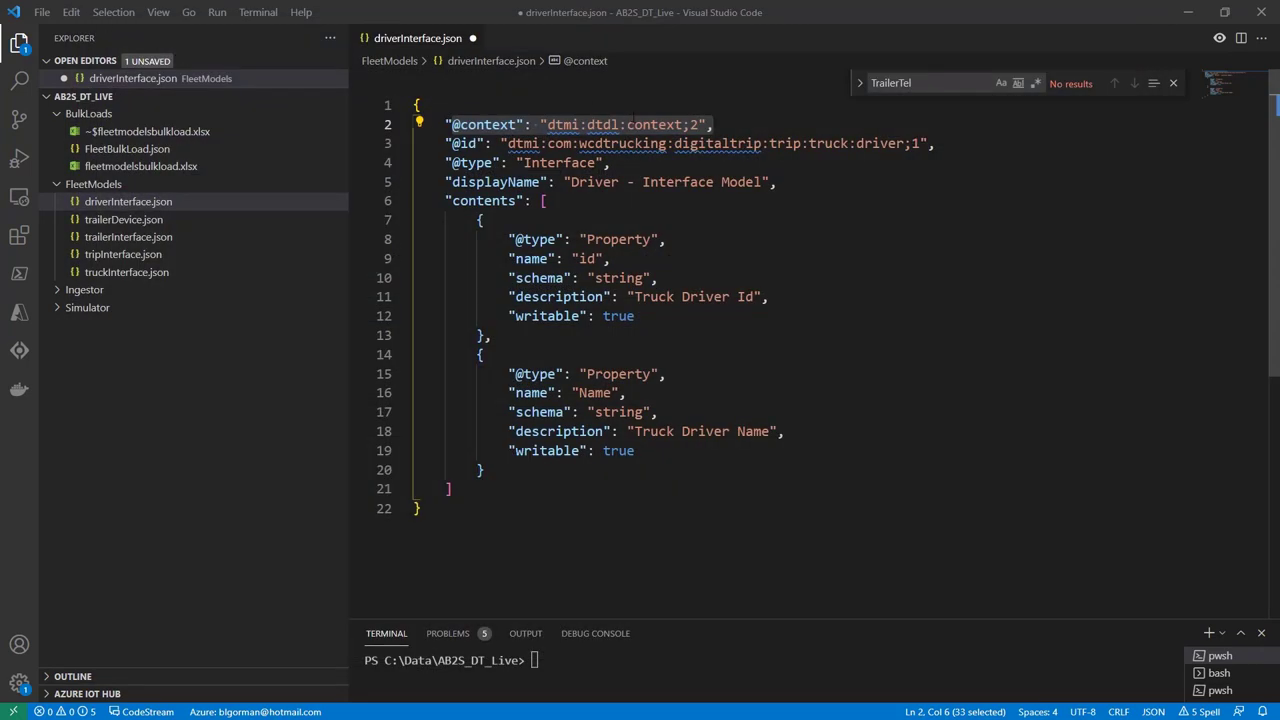
# - For the dtdl part of the context, read the Microsoft Docs page on DTDL twin models, including the Property, Telemetry, Relationship and Component elements
pyautogui.doubleClick(618, 125)
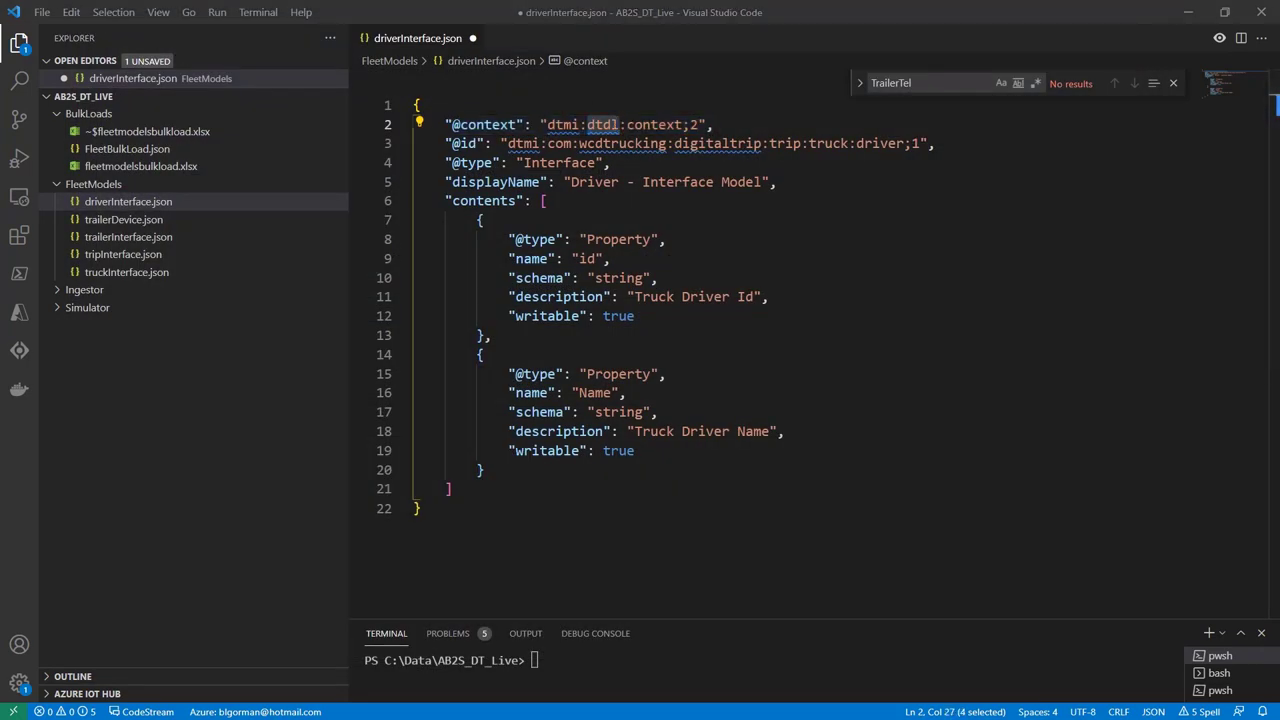
pyautogui.hotkey('alt', 'Tab')
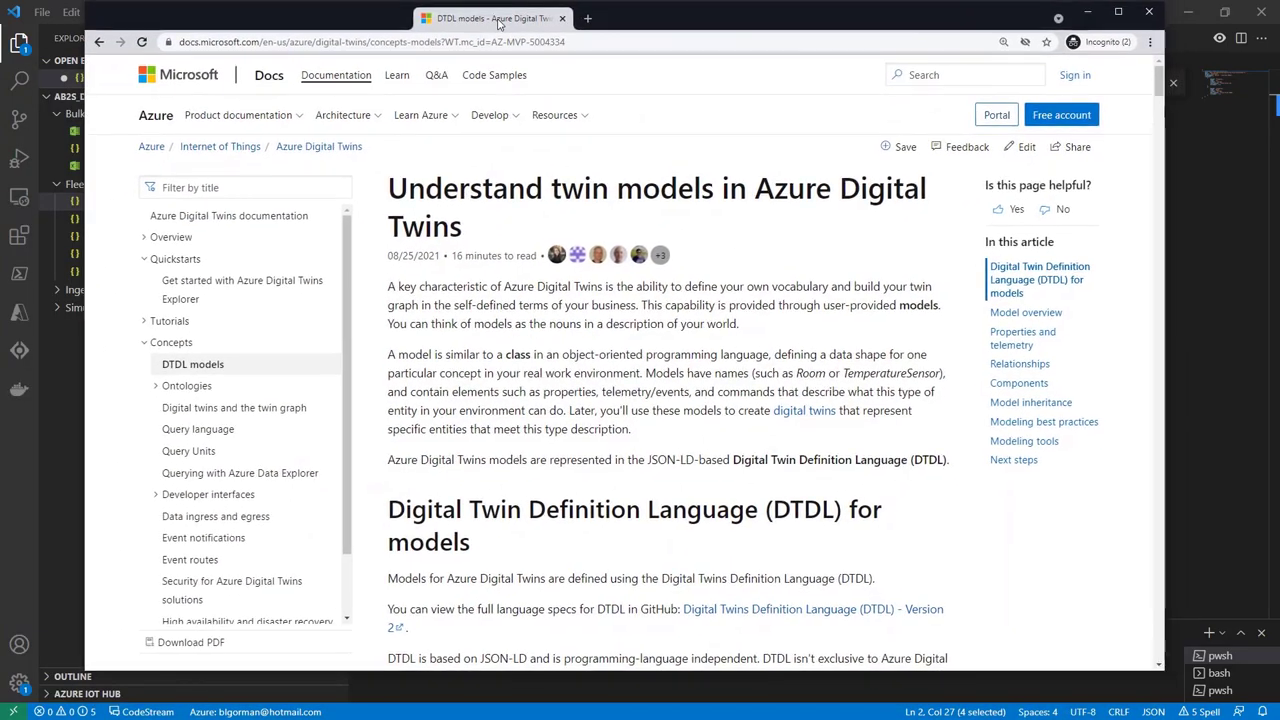
pyautogui.scroll(-3, 625, 545)
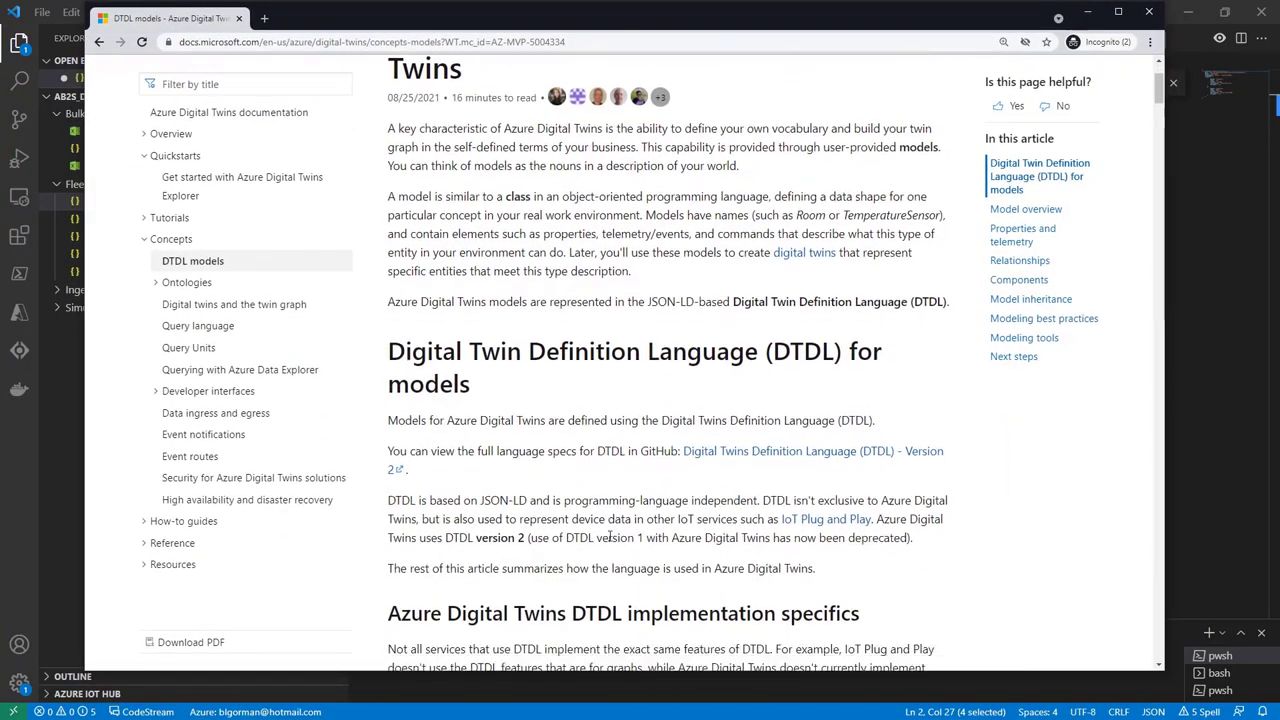
pyautogui.scroll(-3, 609, 537)
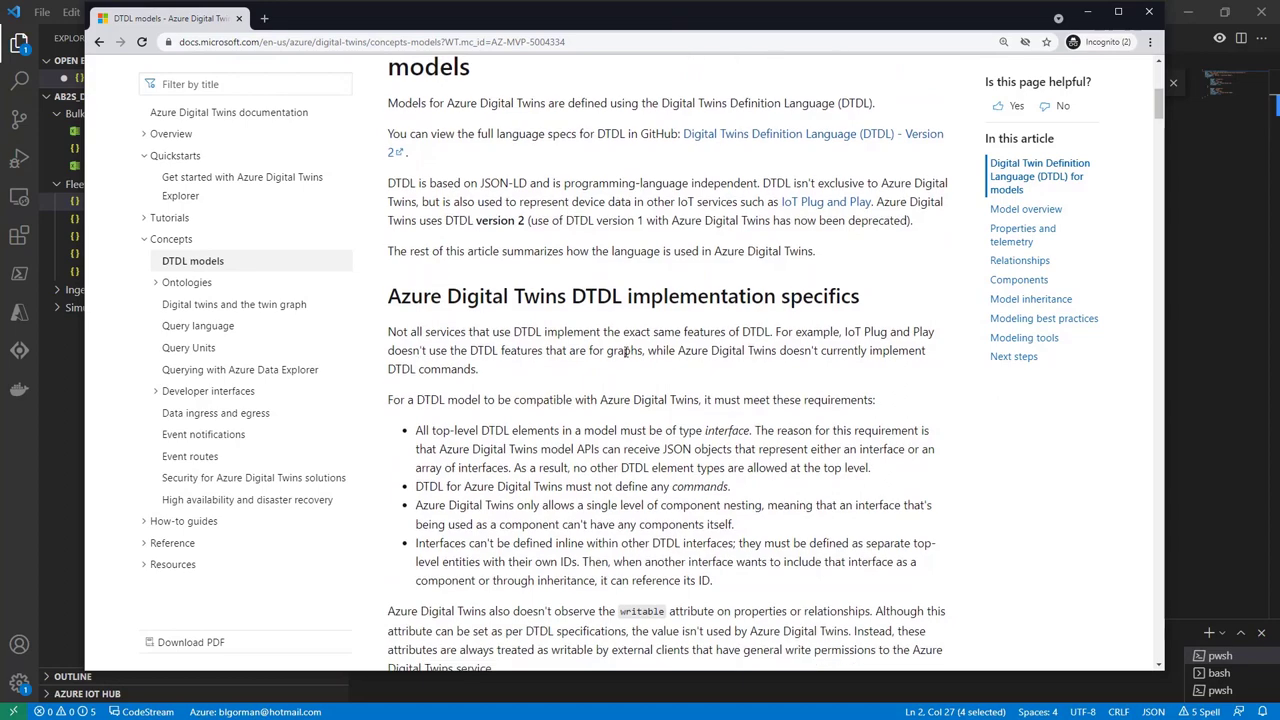
pyautogui.scroll(-4, 540, 341)
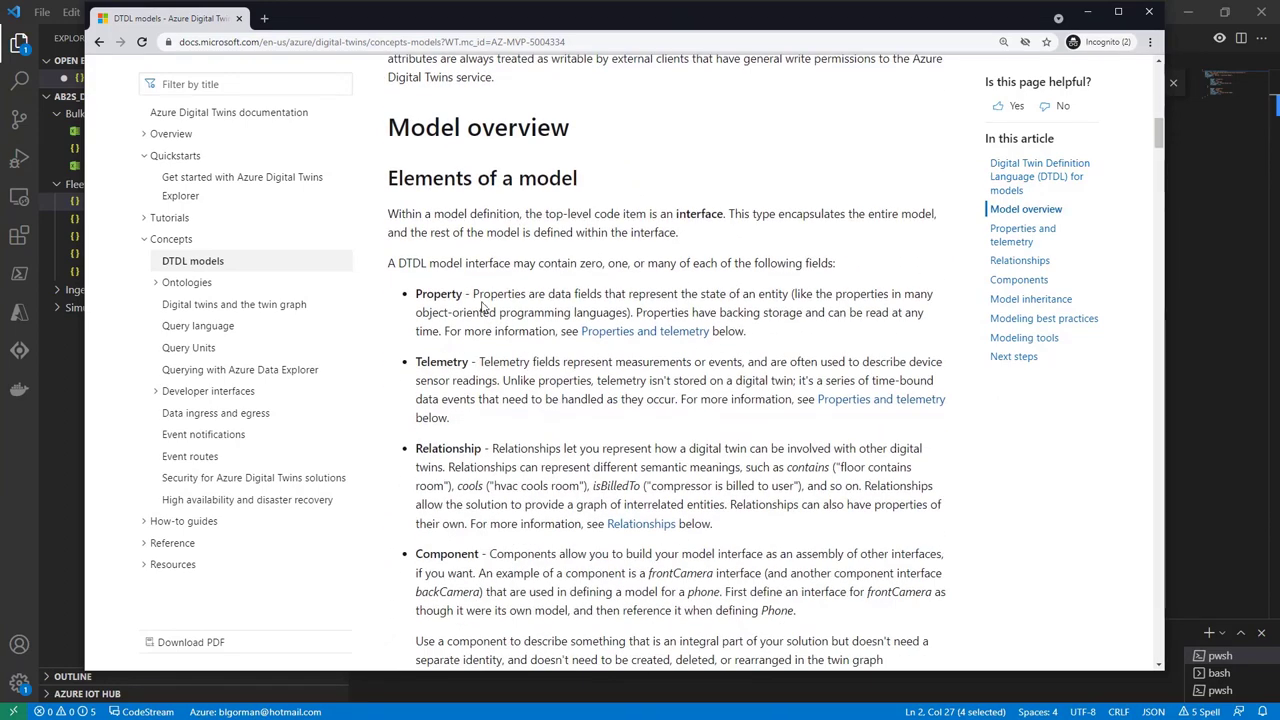
pyautogui.scroll(-1, 440, 190)
pyautogui.scroll(1, 436, 180)
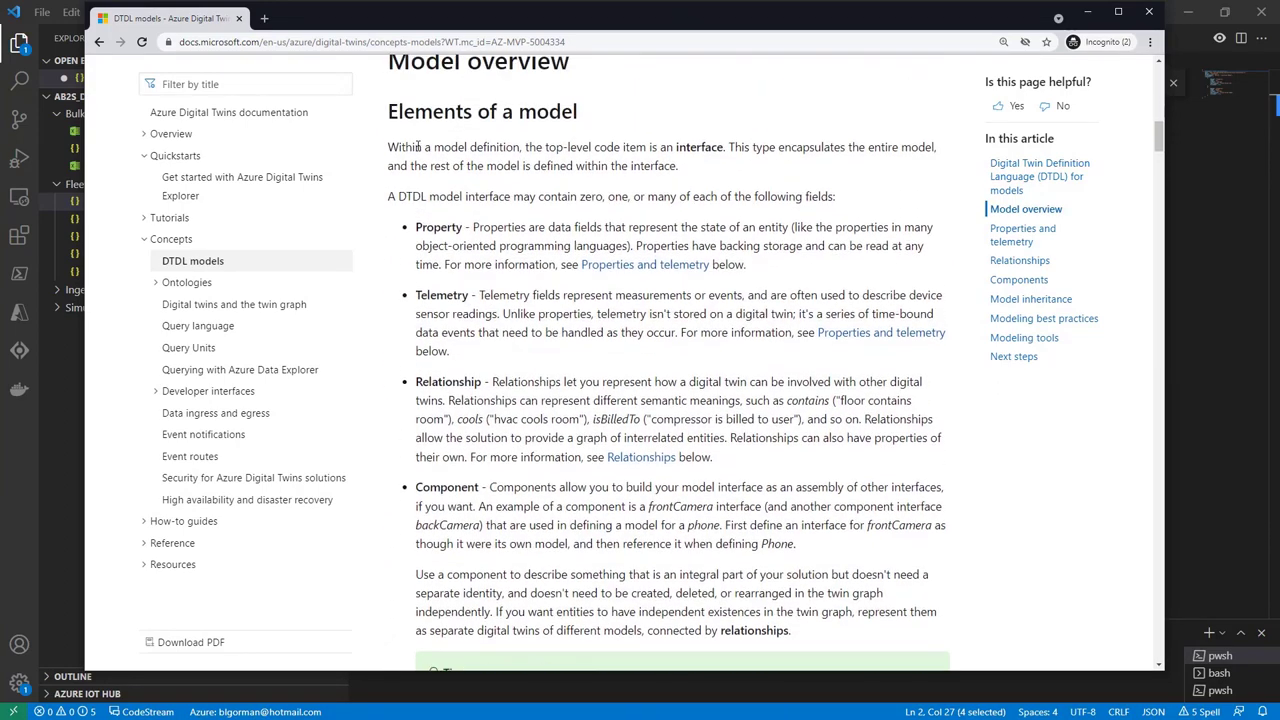
pyautogui.doubleClick(420, 228)
pyautogui.doubleClick(420, 293)
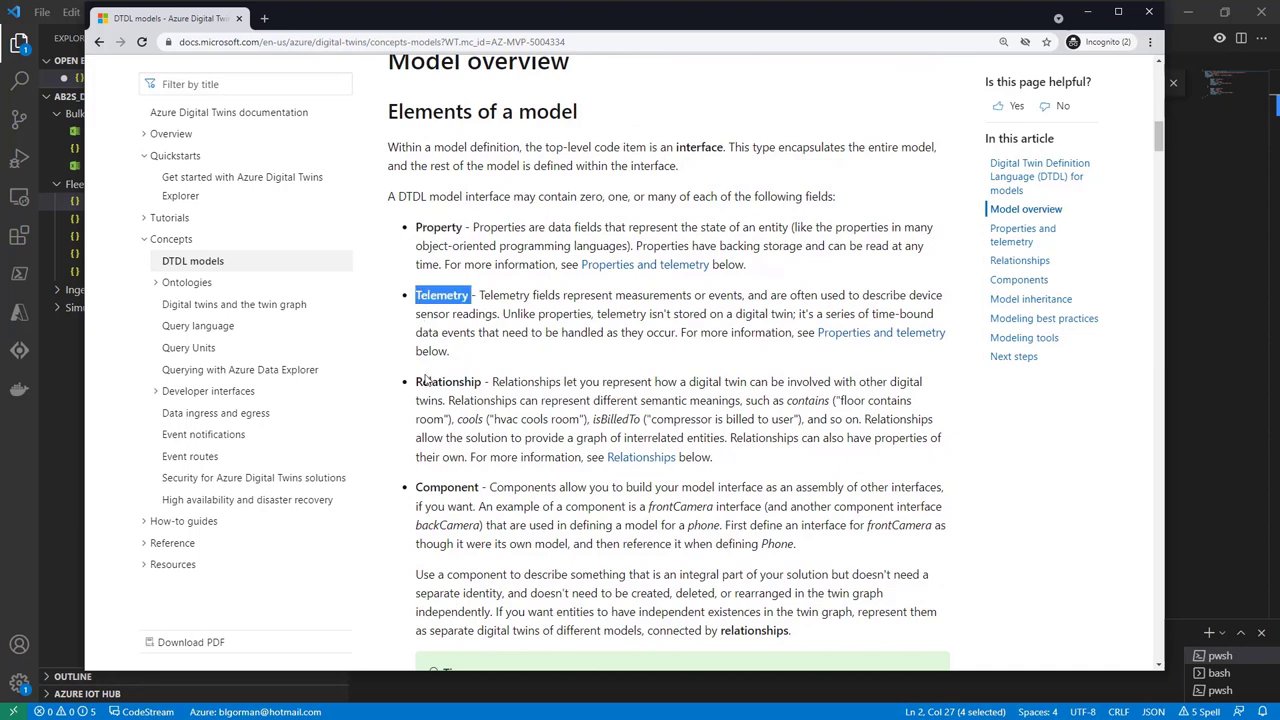
pyautogui.doubleClick(428, 381)
pyautogui.doubleClick(434, 485)
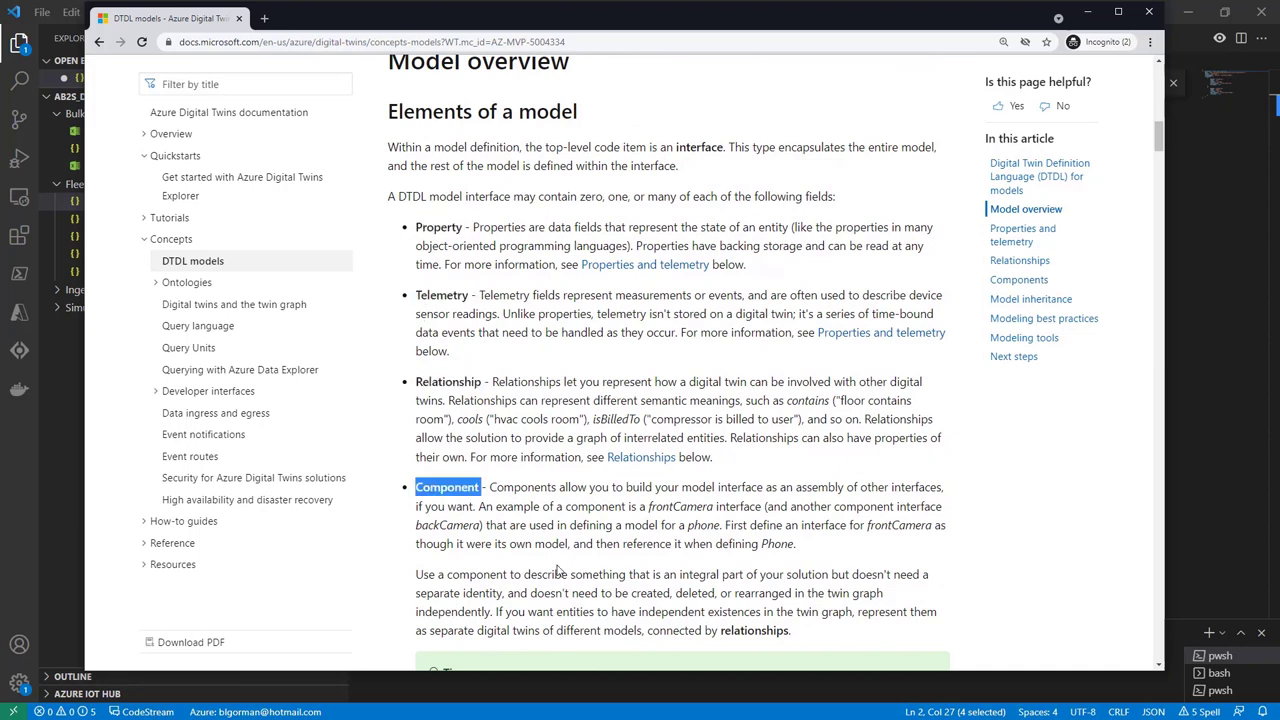
pyautogui.click(778, 557)
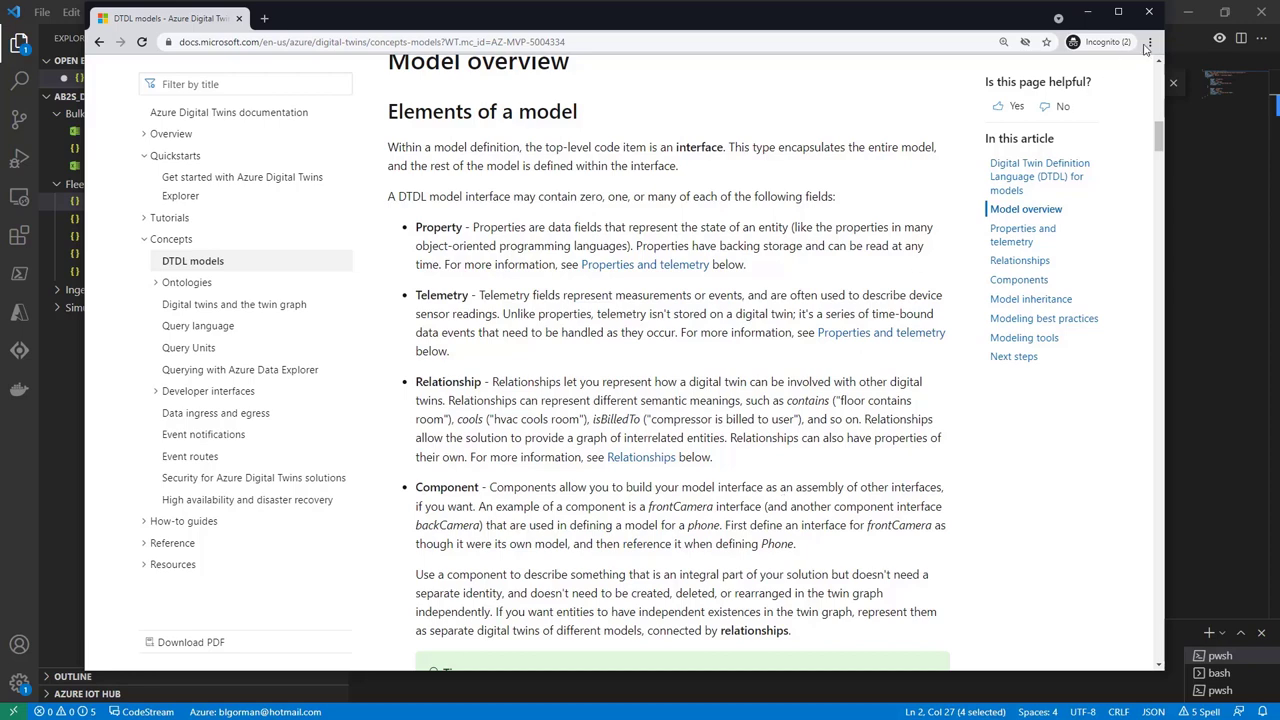
pyautogui.click(1087, 12)
pyautogui.click(484, 220)
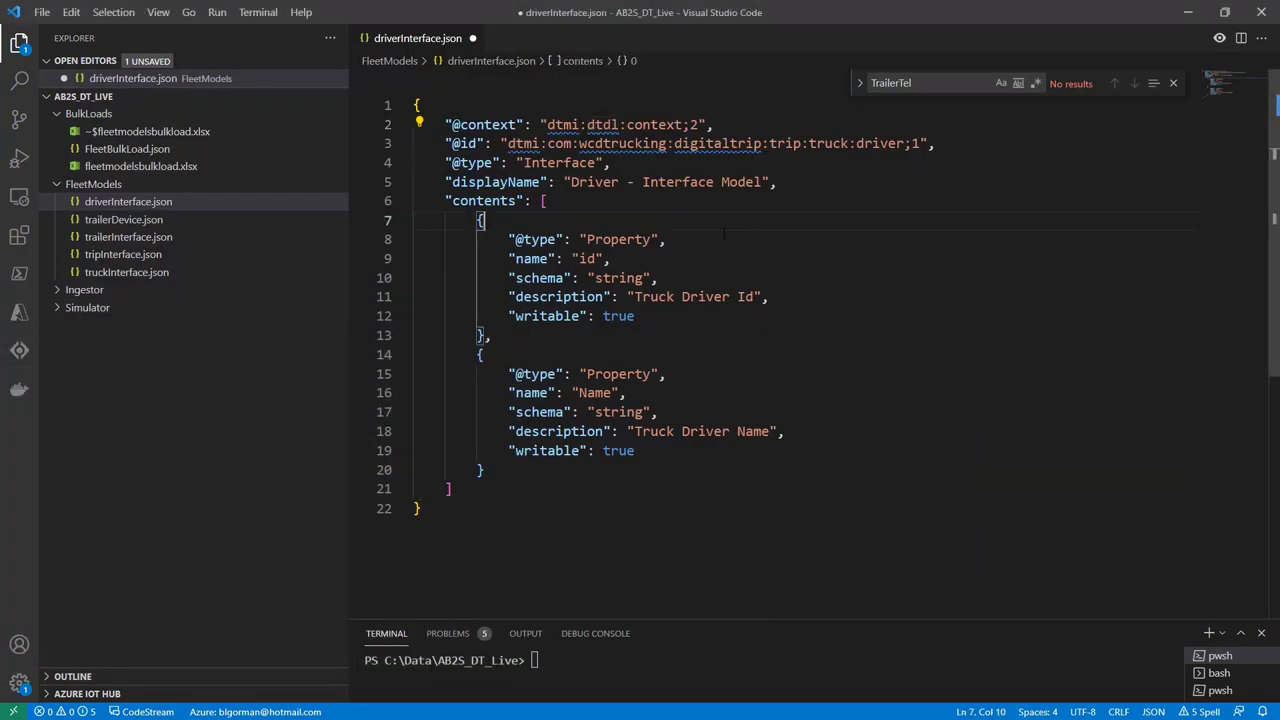
pyautogui.doubleClick(563, 125)
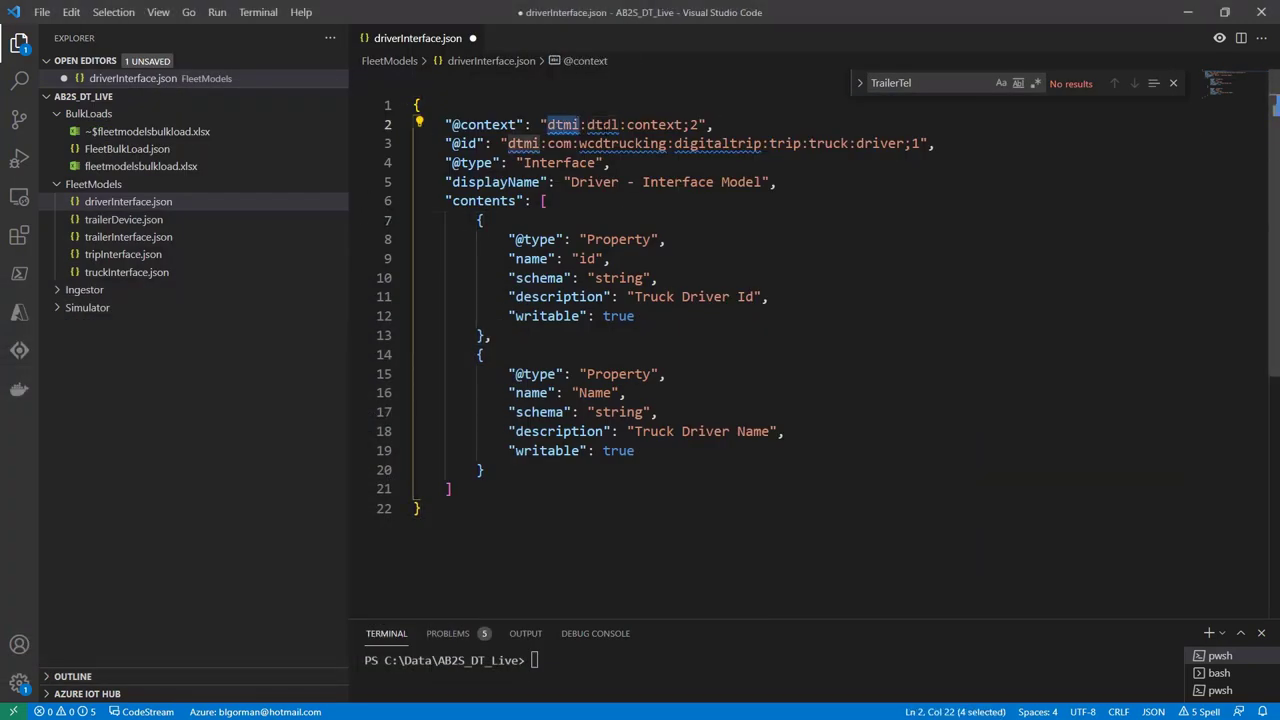
pyautogui.doubleClick(604, 125)
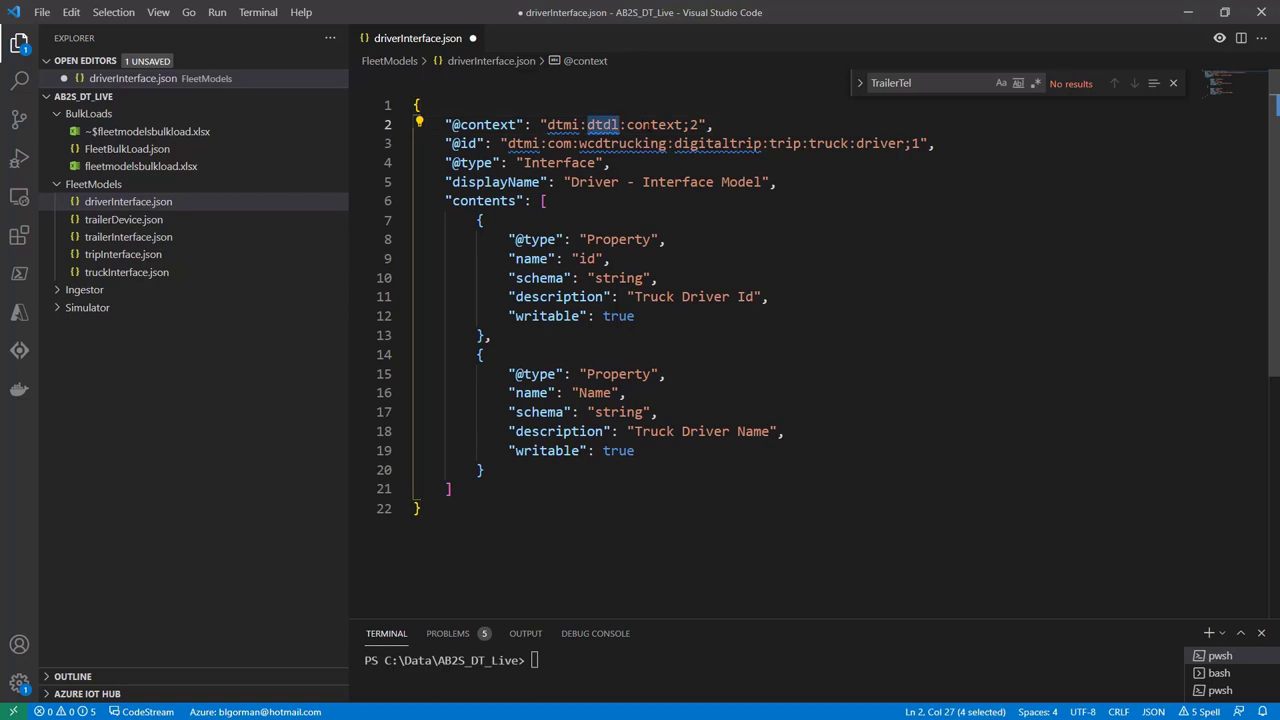
pyautogui.doubleClick(655, 125)
pyautogui.moveTo(700, 125); pyautogui.dragTo(547, 125)
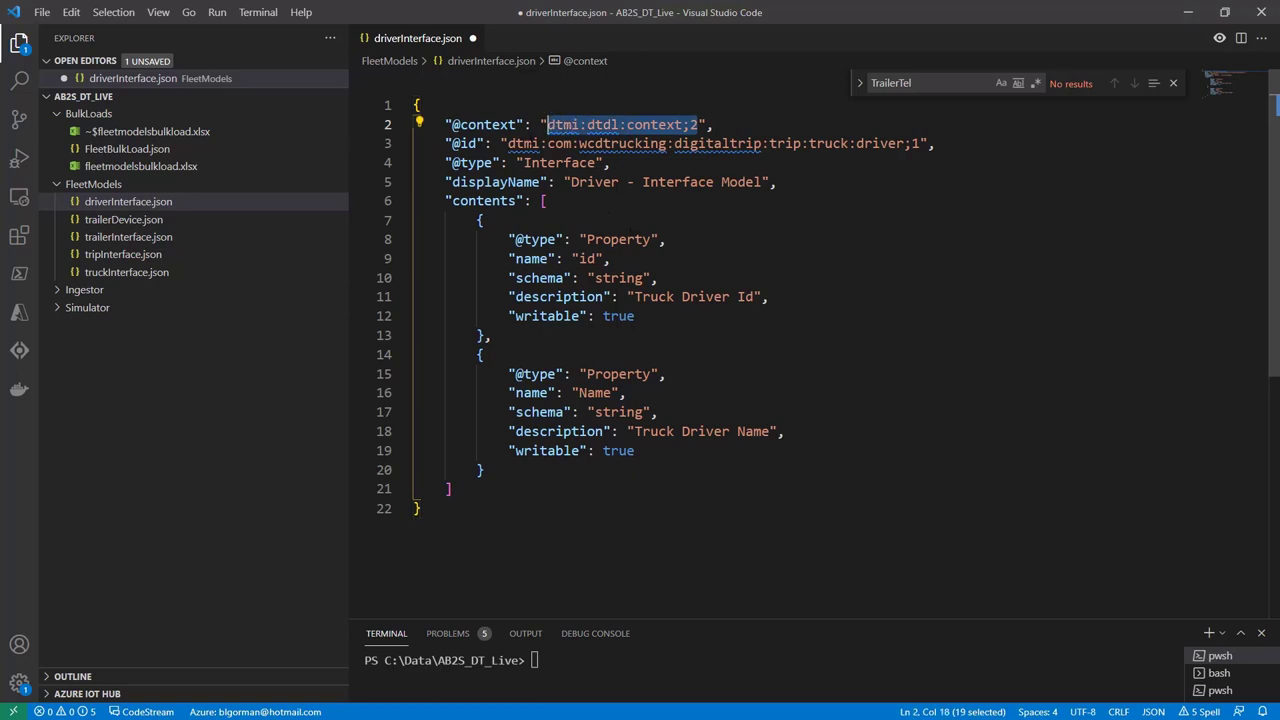
pyautogui.doubleClick(523, 144)
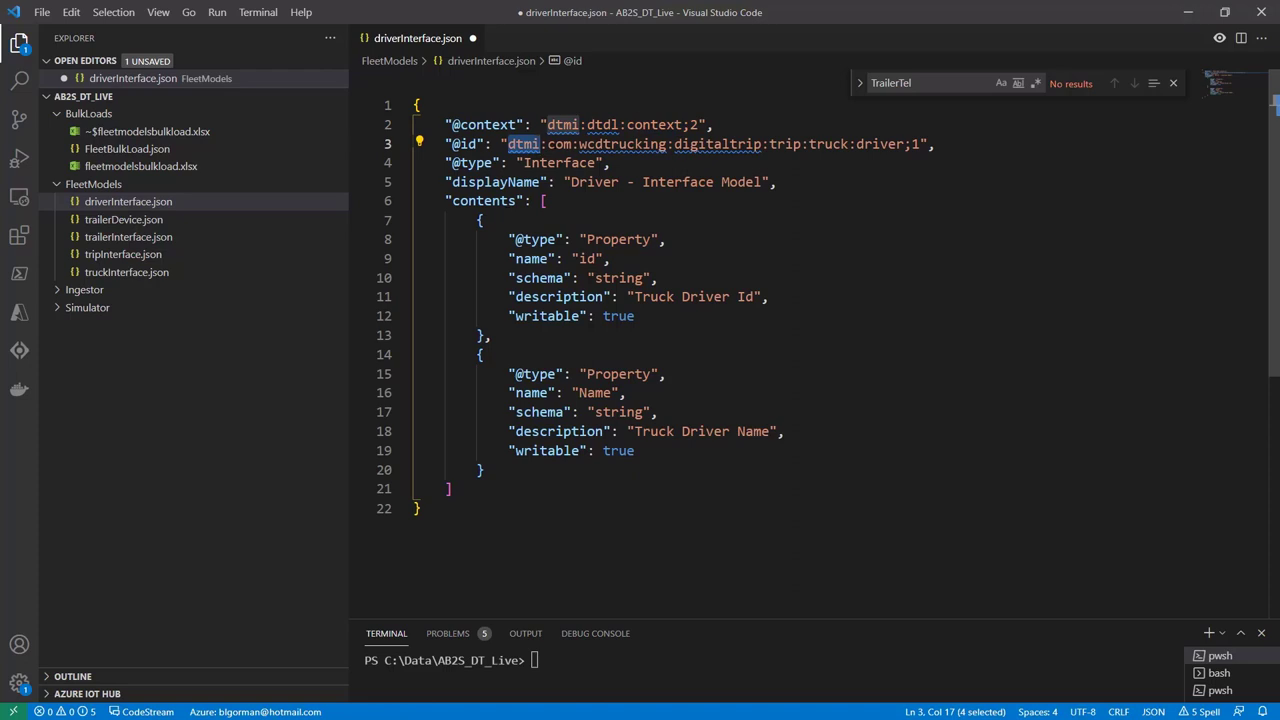
pyautogui.hotkey('shift', 'alt', 'Right')
pyautogui.doubleClick(650, 147)
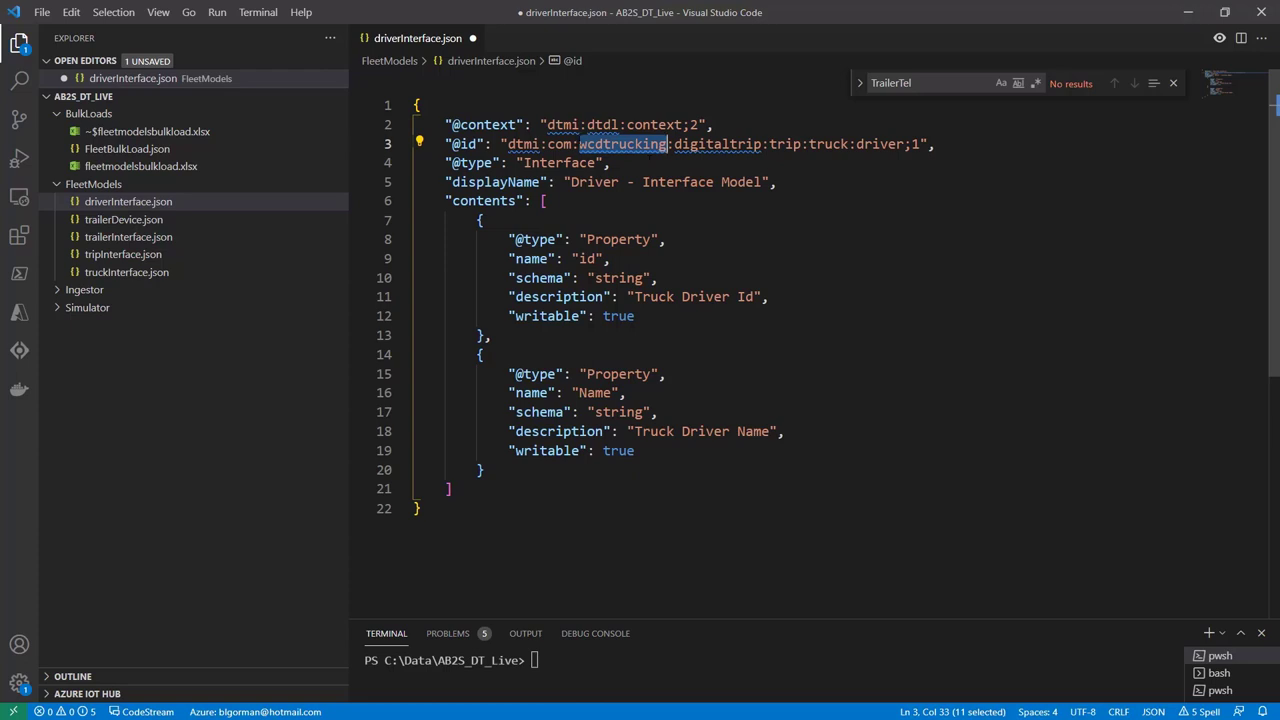
pyautogui.hotkey('shift', 'alt', 'Right')
pyautogui.doubleClick(560, 144)
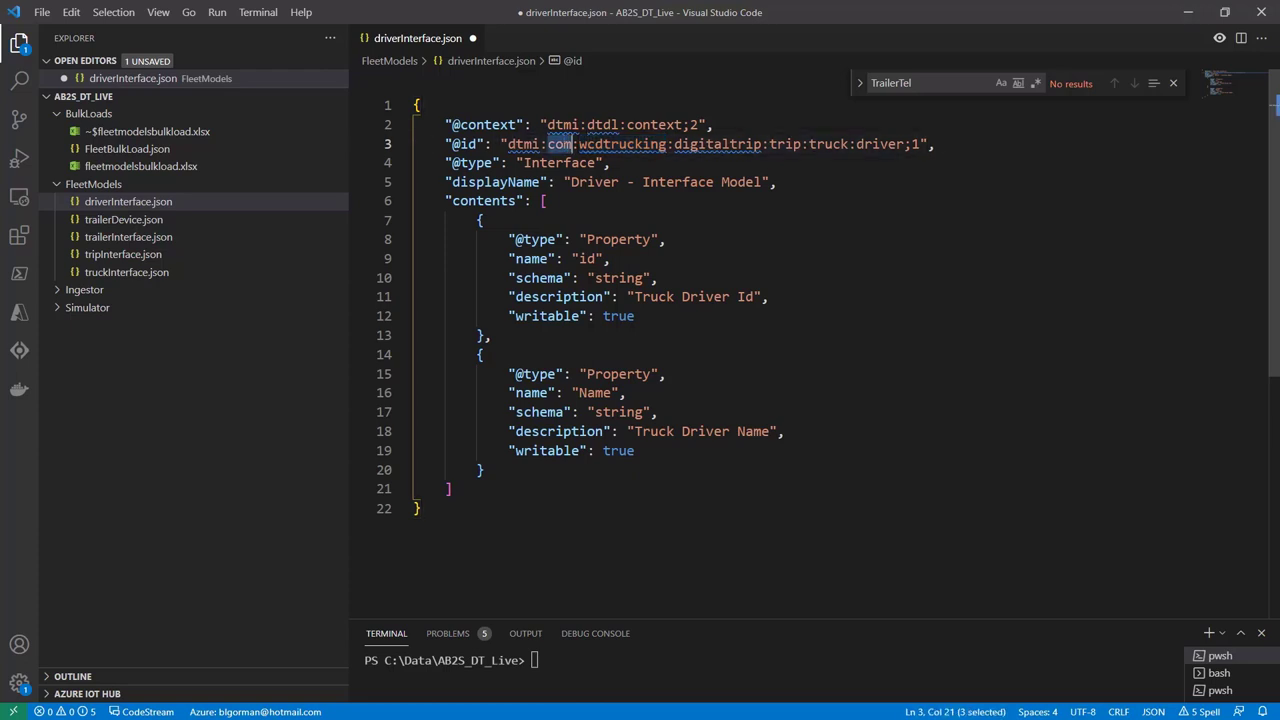
pyautogui.doubleClick(622, 144)
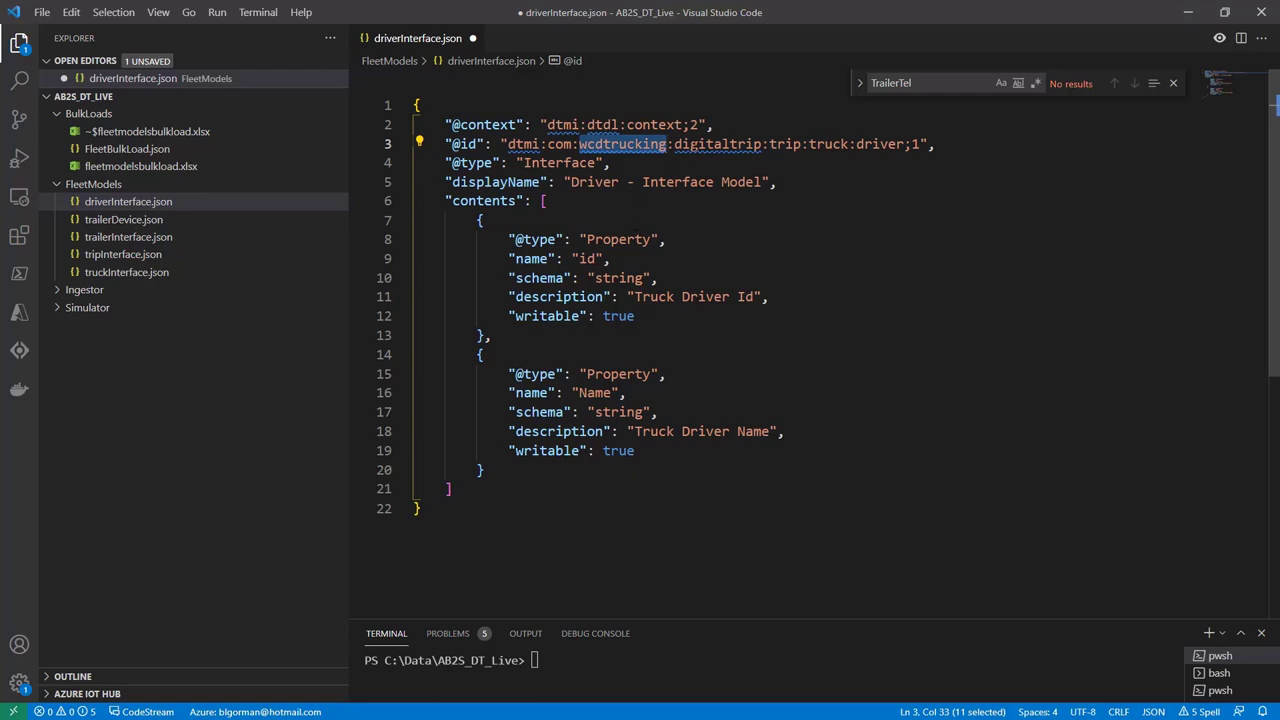
pyautogui.doubleClick(718, 144)
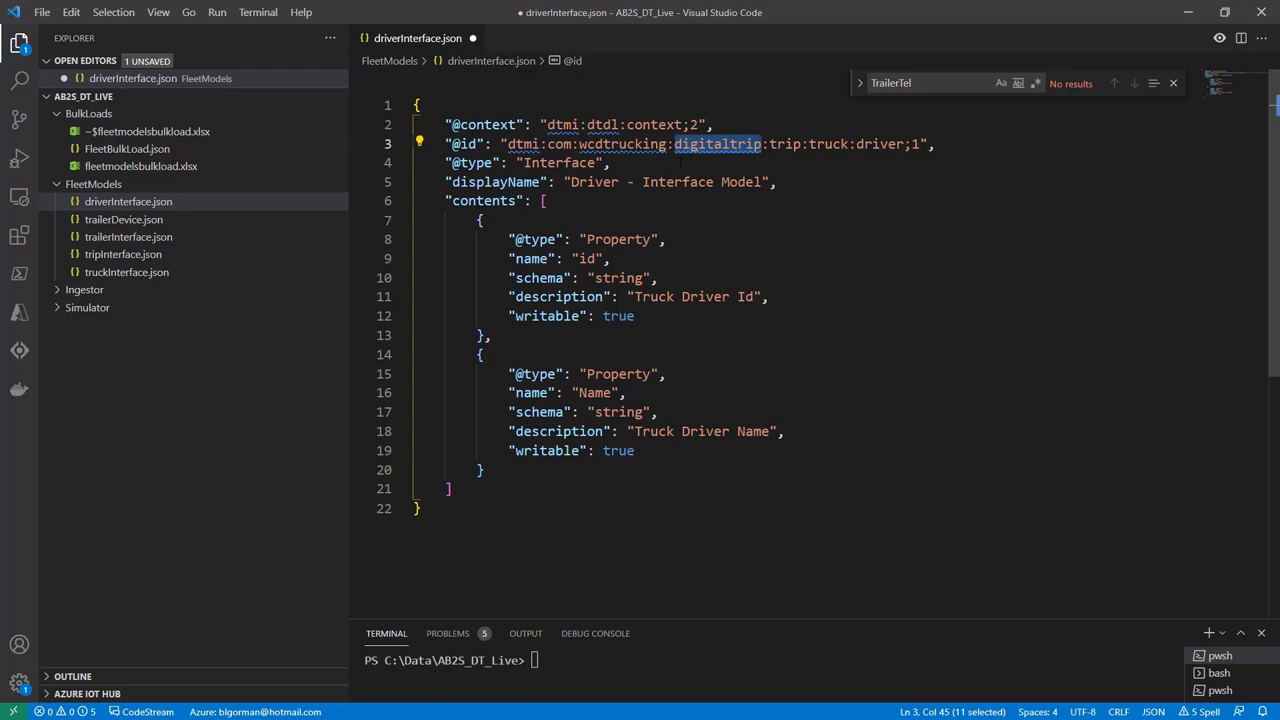
pyautogui.doubleClick(785, 144)
pyautogui.doubleClick(830, 144)
pyautogui.doubleClick(880, 144)
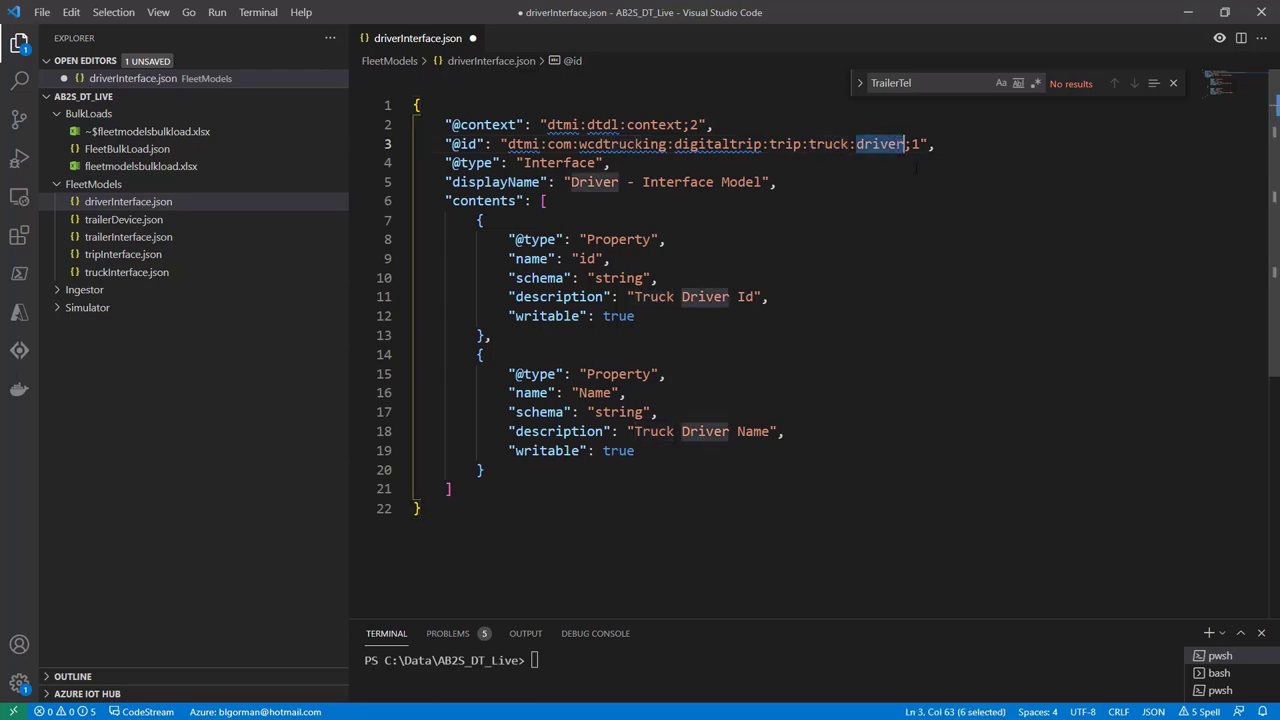
pyautogui.doubleClick(916, 144)
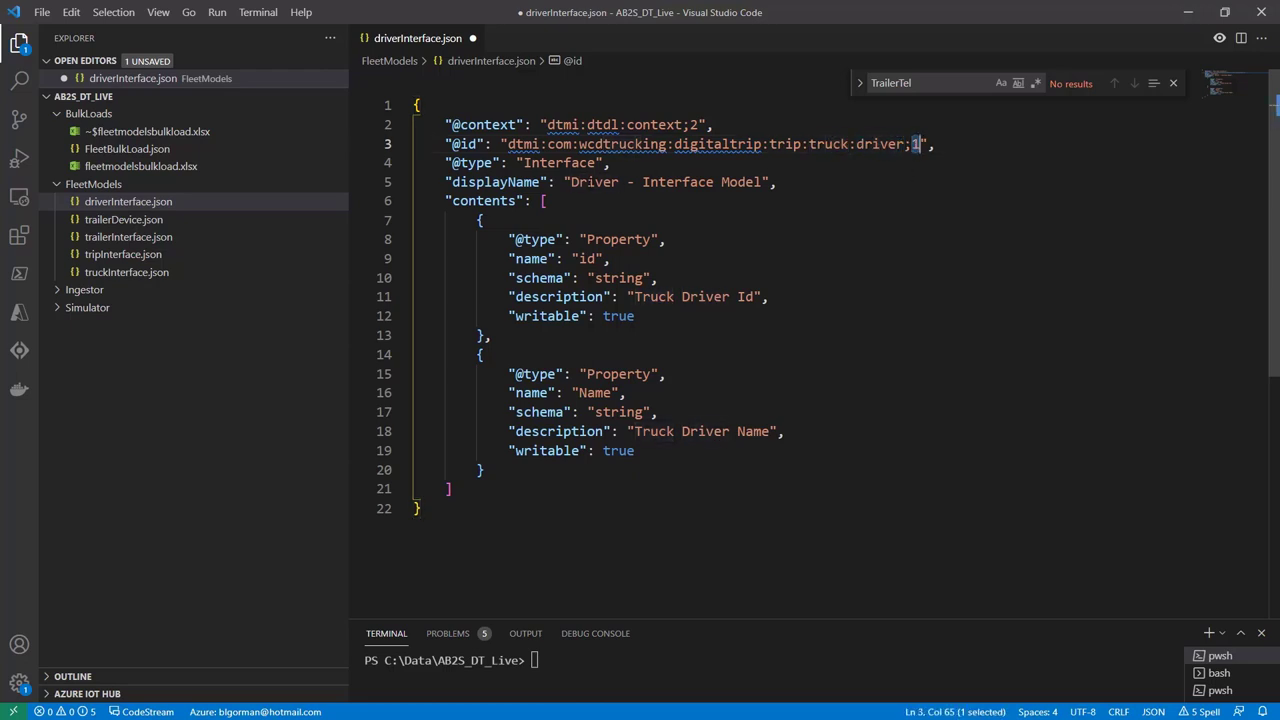
# - Check the driver model's display name and first property type, and save driverInterface.json
pyautogui.click(557, 182)
pyautogui.doubleClick(618, 240)
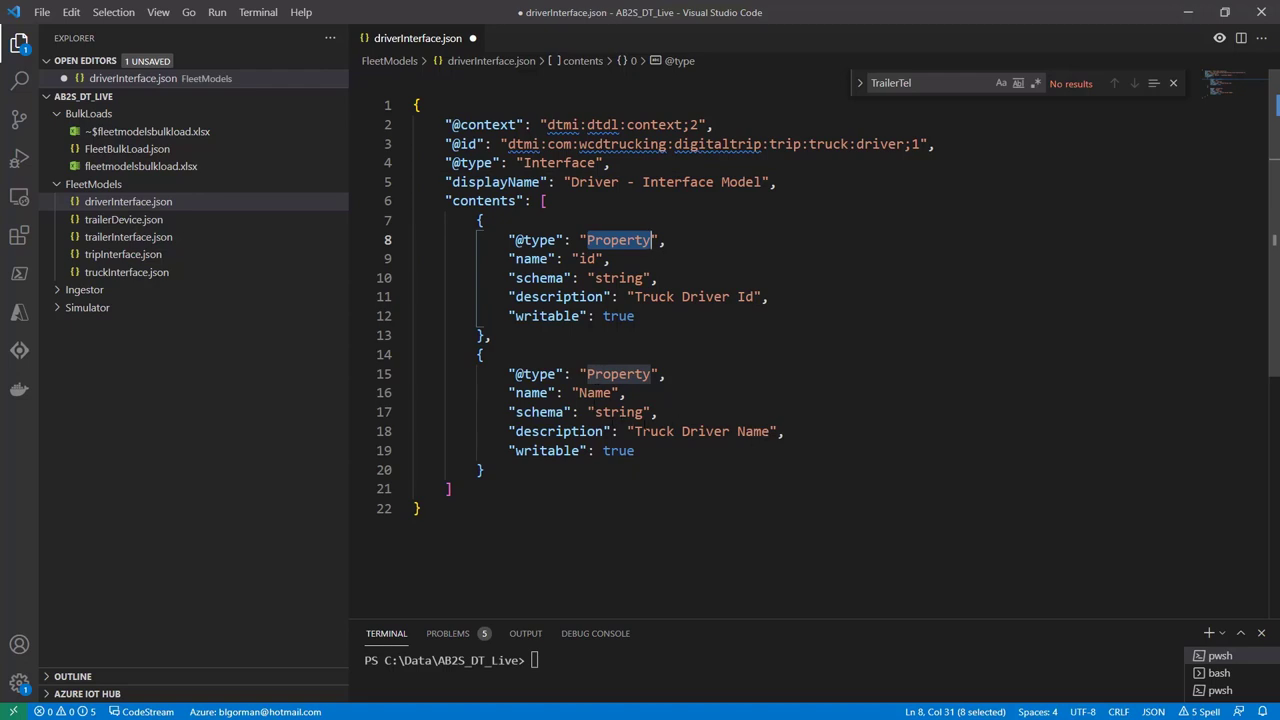
pyautogui.hotkey('ctrl', 's')
# - Paste the Trailer interface model with the id and TrailerLocation properties and the rel_has_devices relationship into trailerInterface.json
pyautogui.click(128, 222)
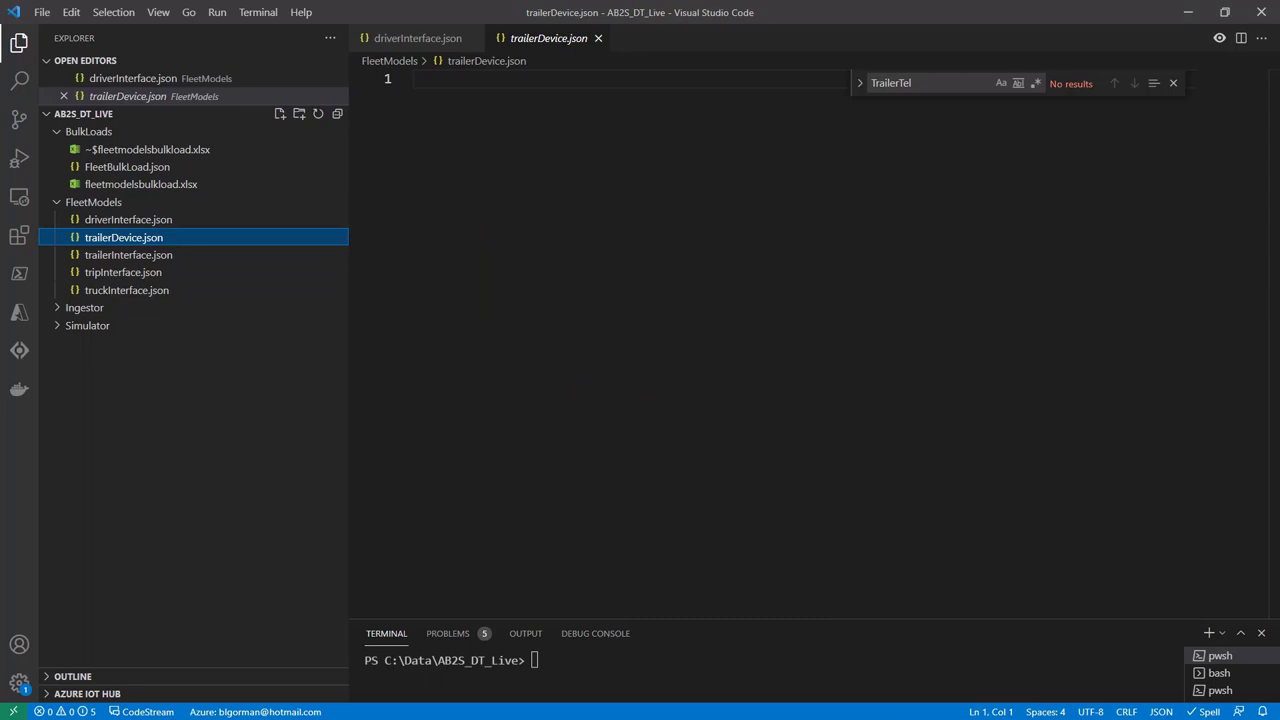
pyautogui.click(133, 259)
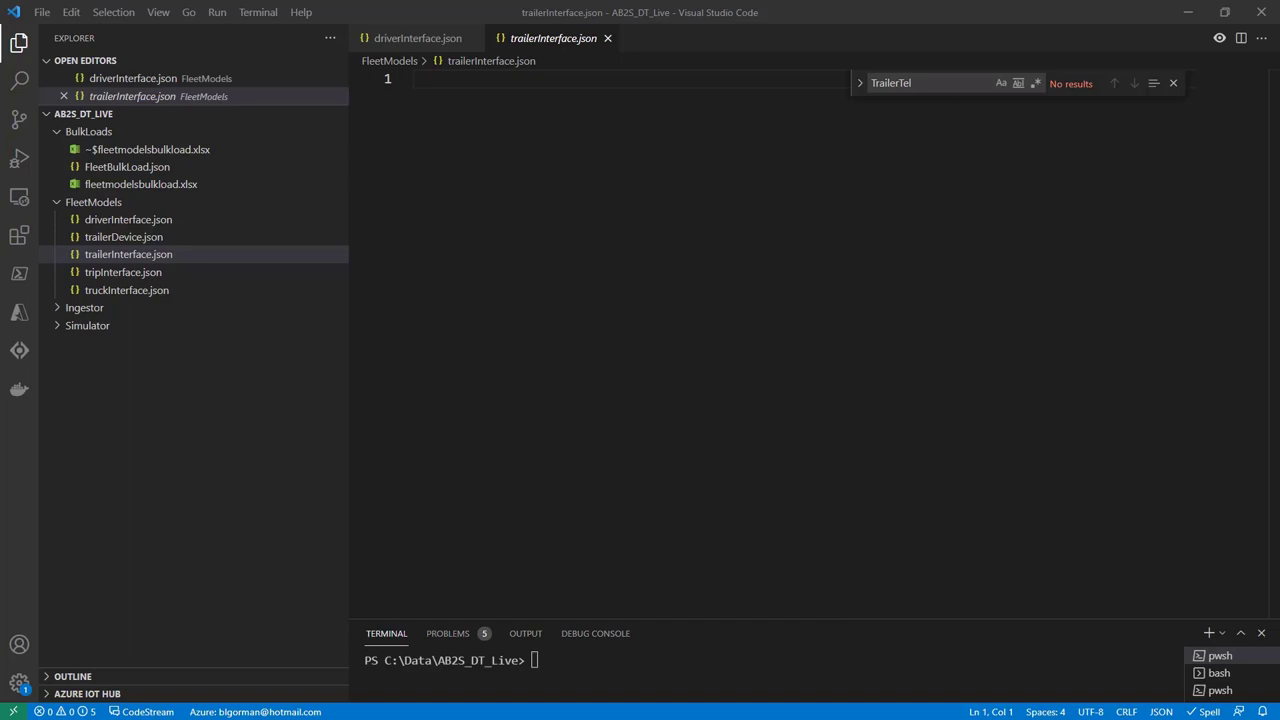
pyautogui.click(411, 202)
pyautogui.hotkey('ctrl', 'v')
pyautogui.scroll(5, 411, 202)
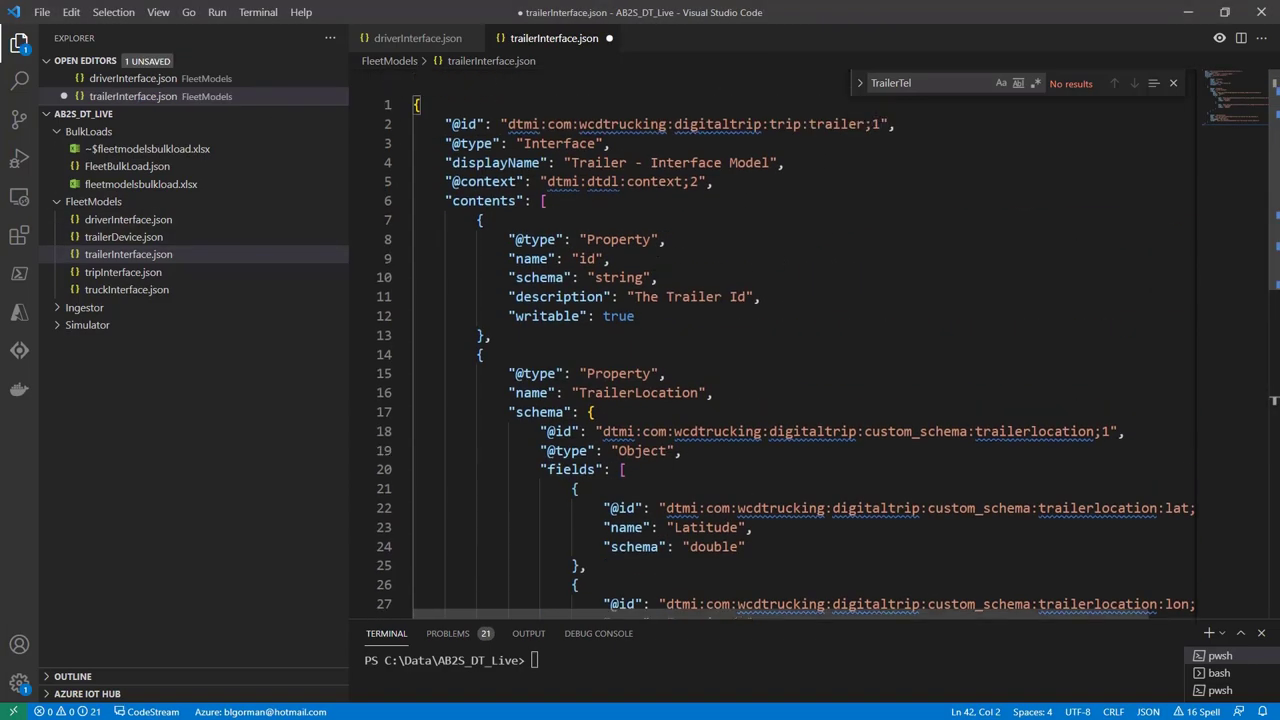
pyautogui.doubleClick(622, 124)
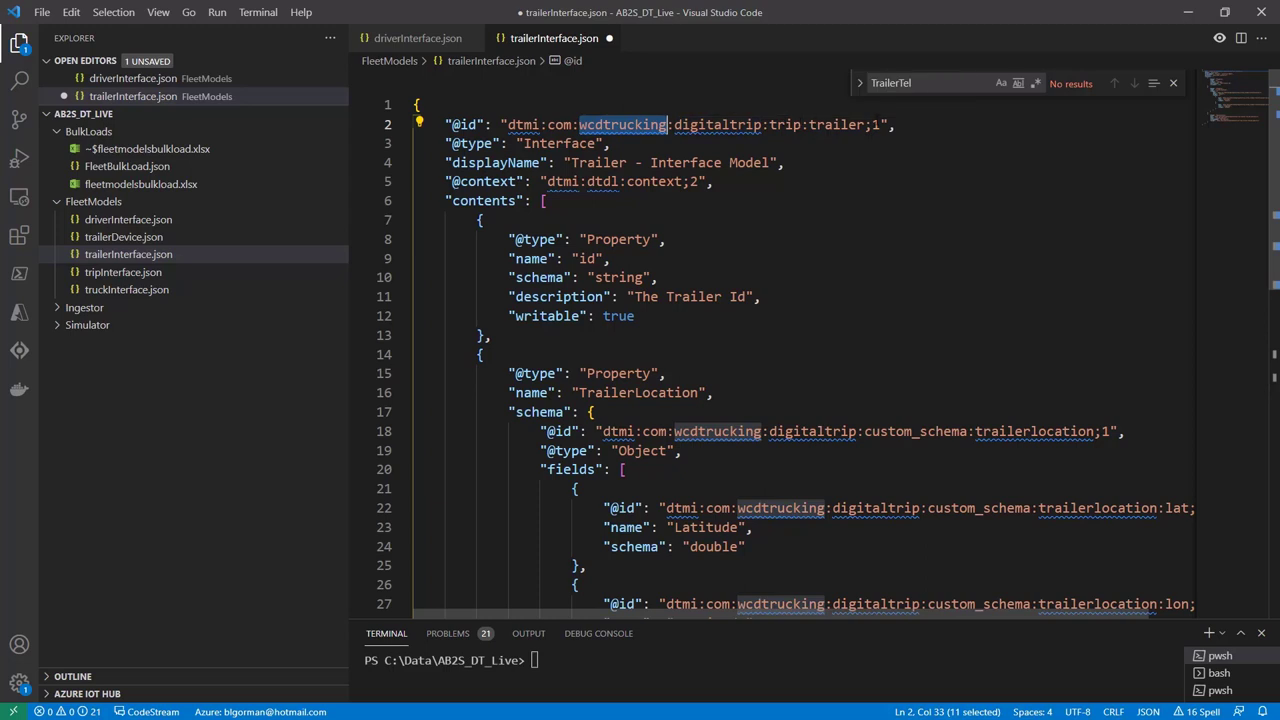
pyautogui.doubleClick(876, 124)
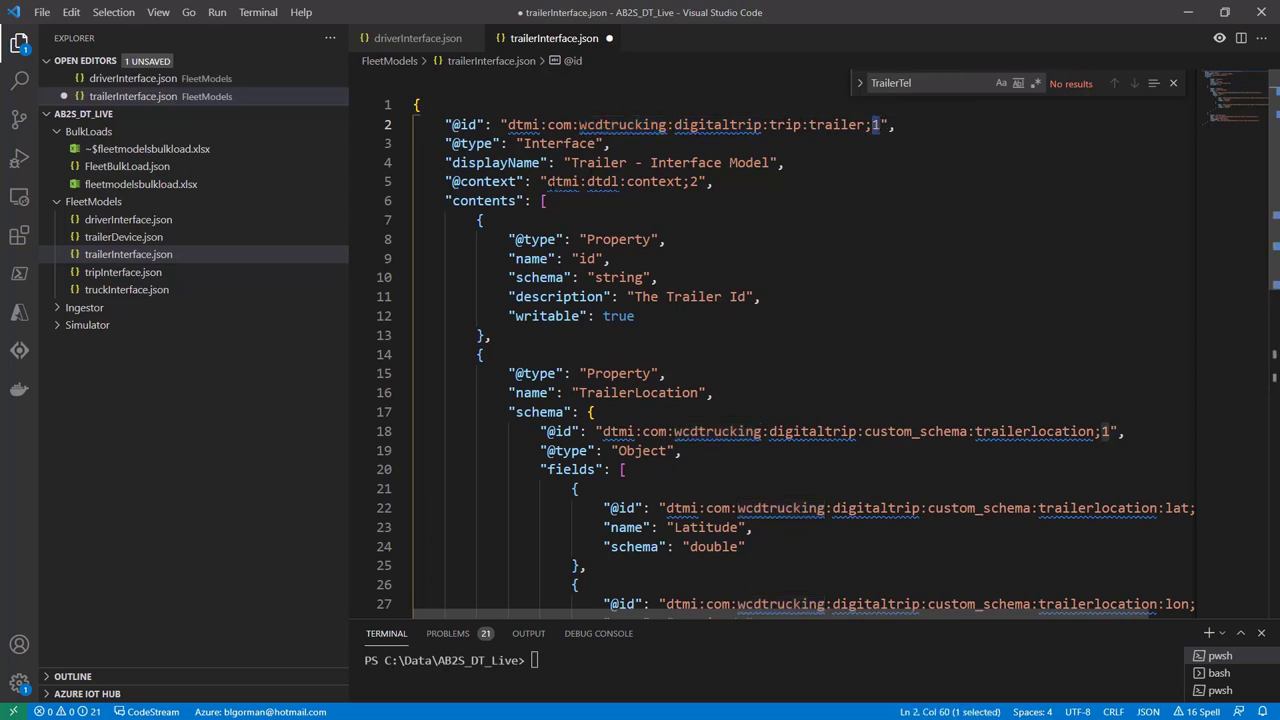
pyautogui.moveTo(547, 181); pyautogui.dragTo(698, 181)
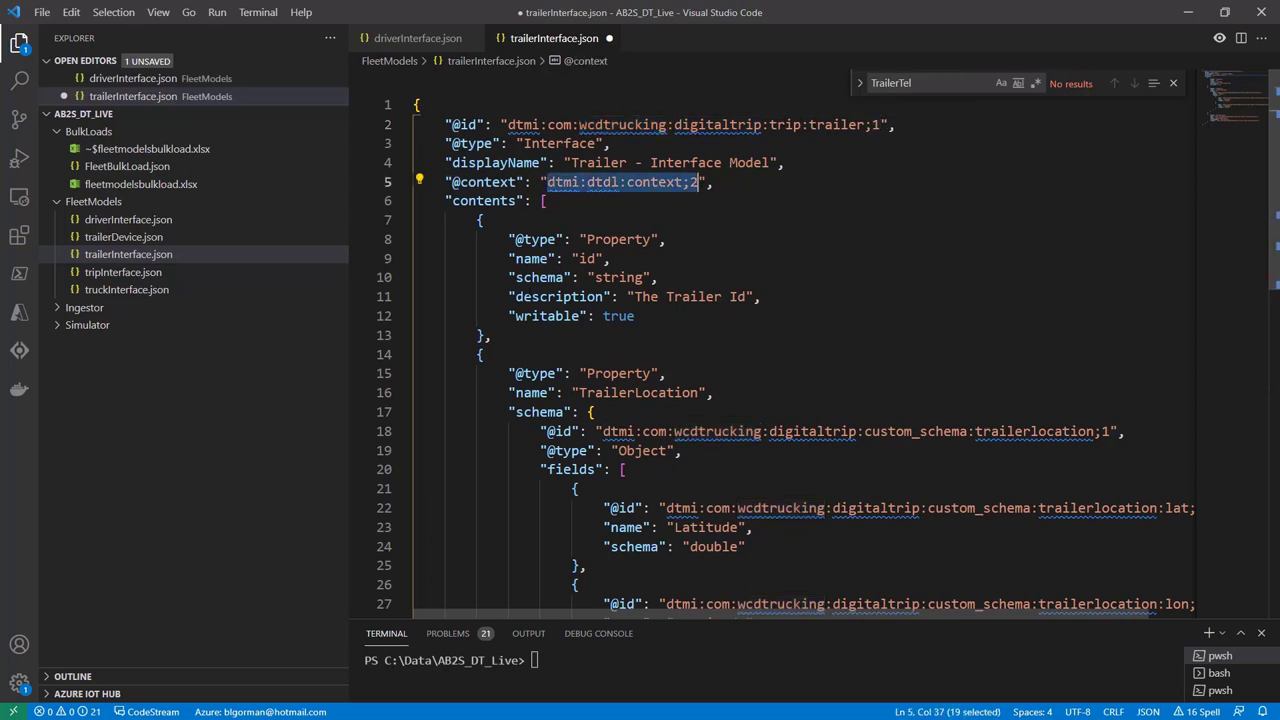
pyautogui.scroll(-1, 643, 288)
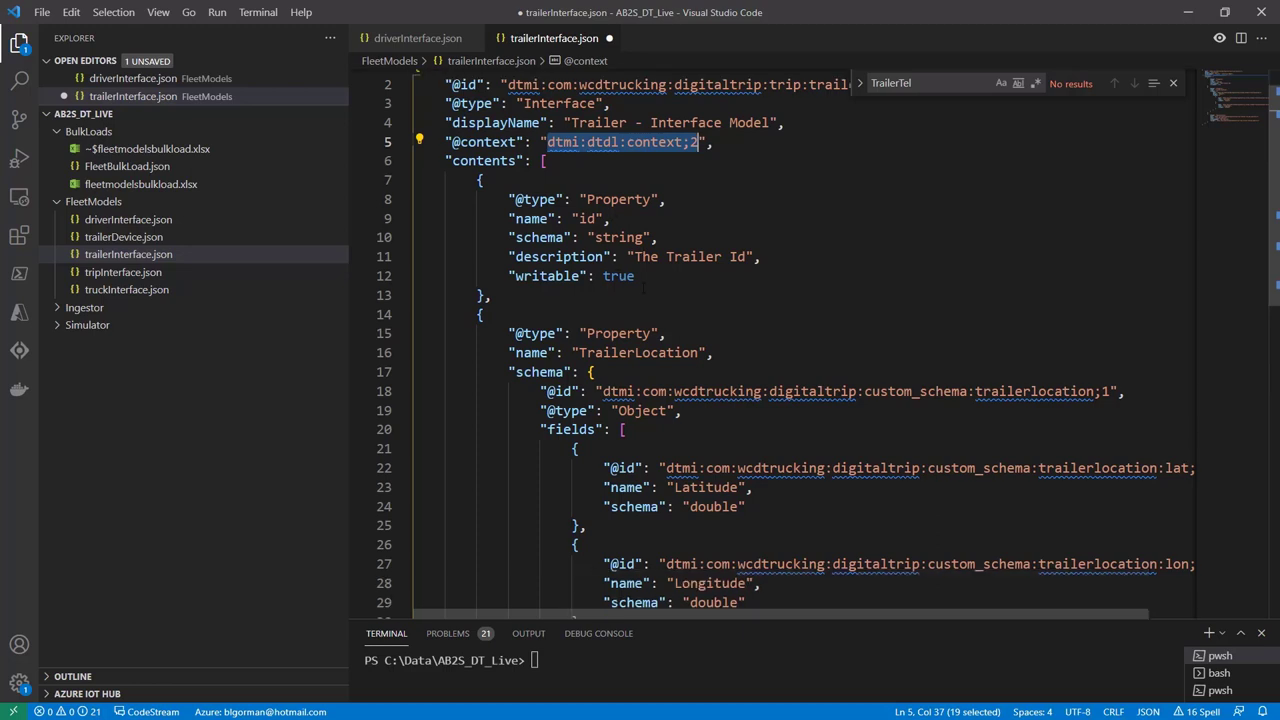
pyautogui.scroll(-3, 643, 288)
pyautogui.click(633, 193)
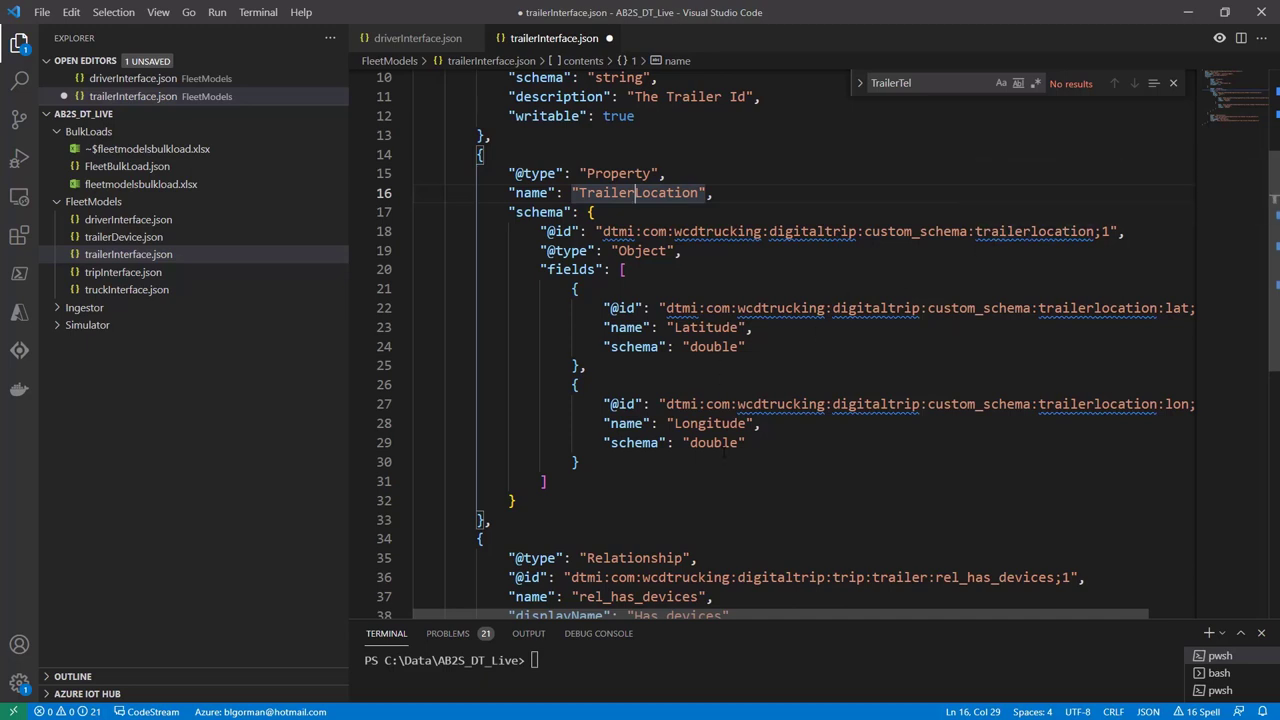
pyautogui.scroll(-1, 724, 452)
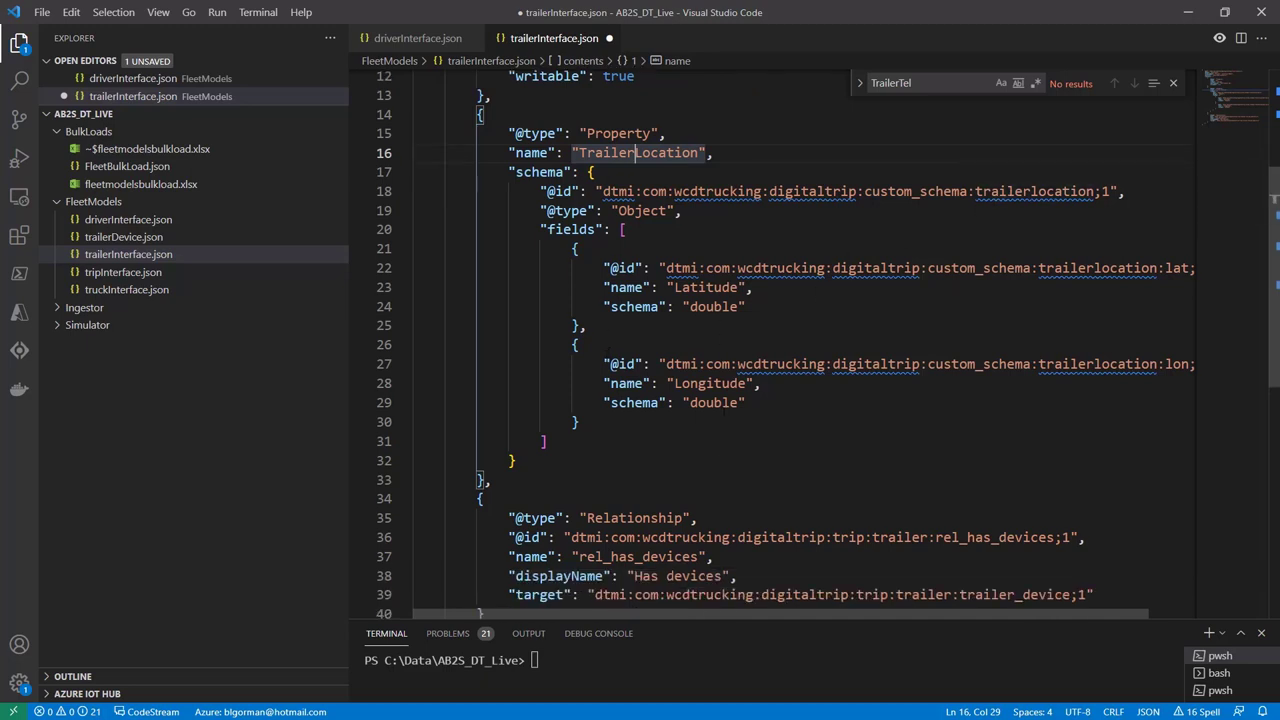
pyautogui.scroll(-4, 608, 350)
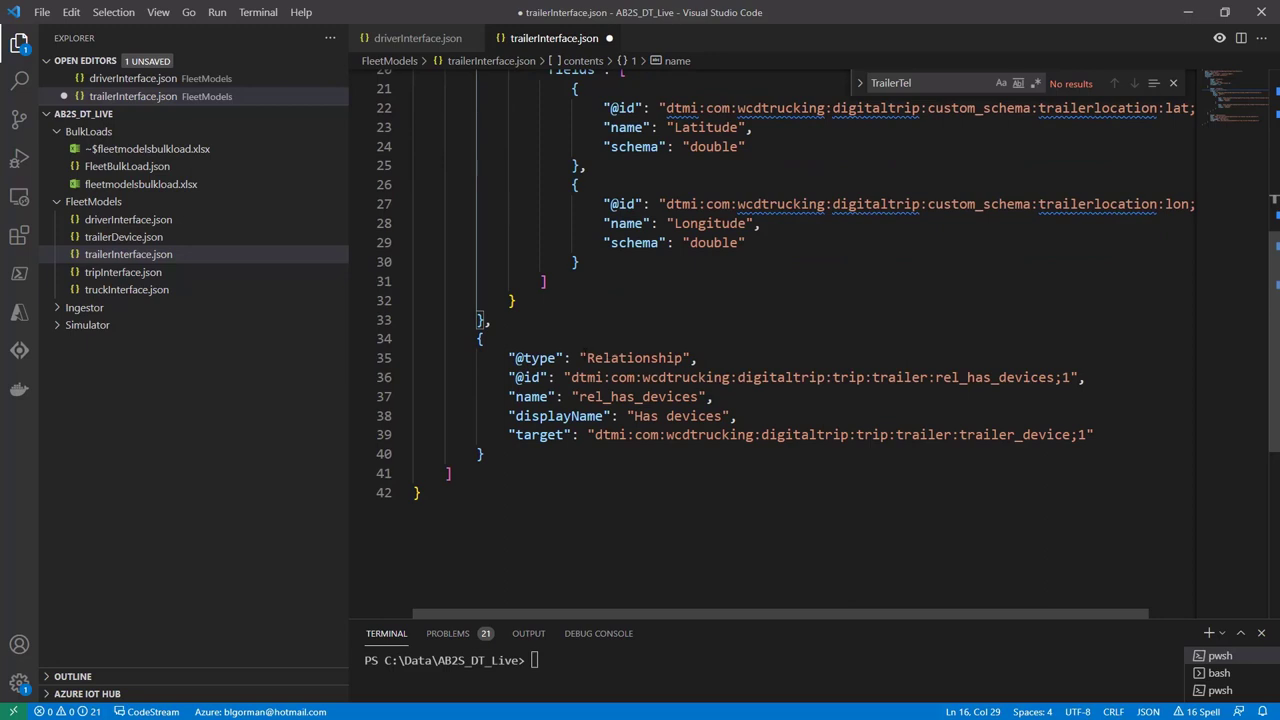
pyautogui.moveTo(506, 358); pyautogui.dragTo(697, 358)
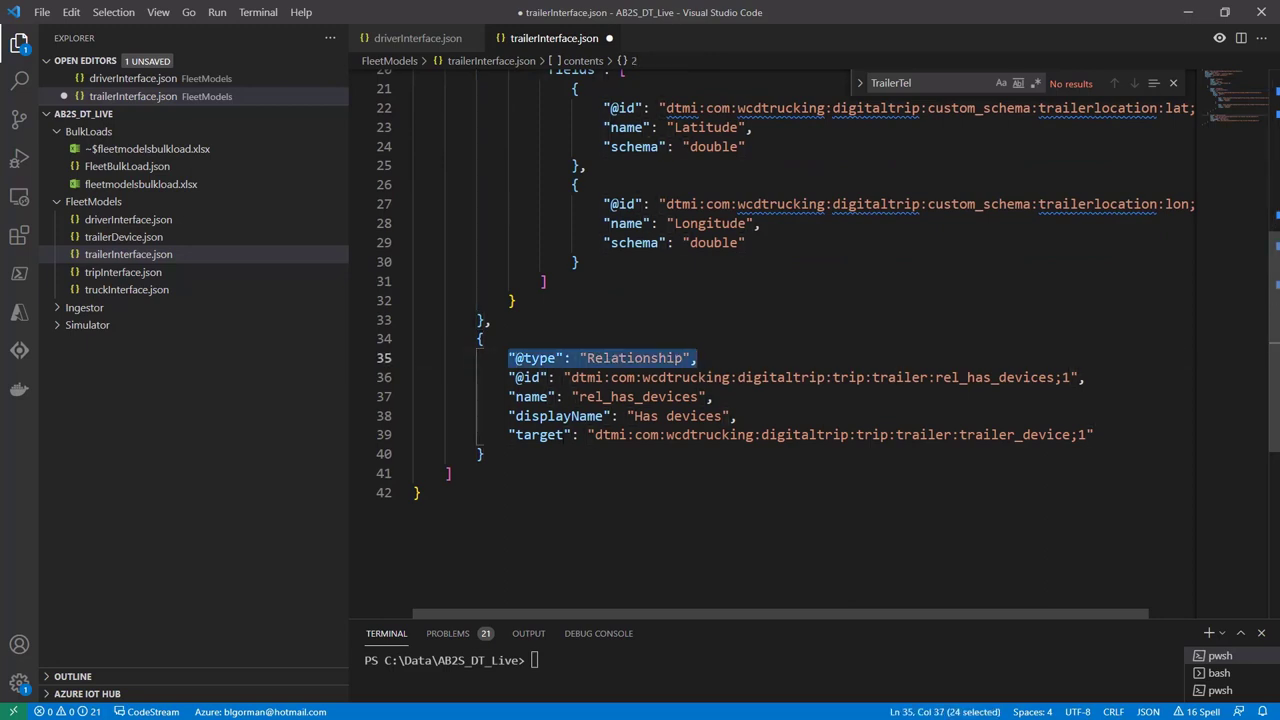
pyautogui.doubleClick(638, 397)
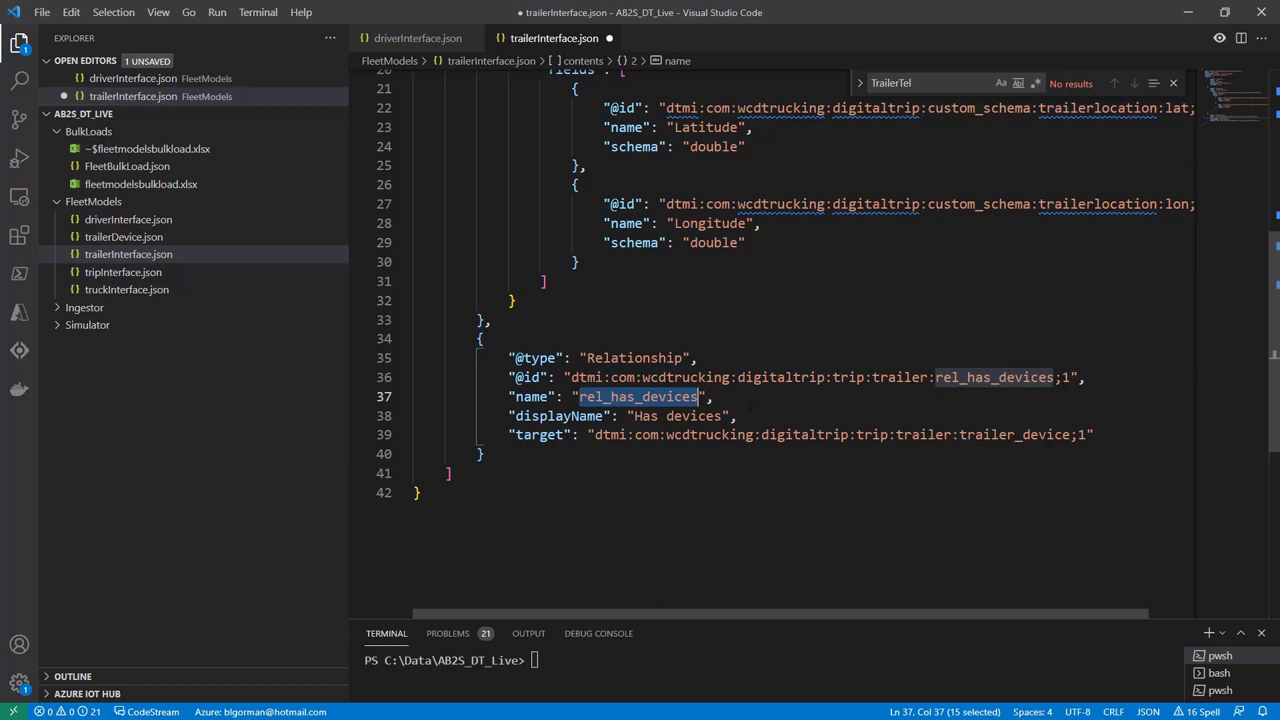
pyautogui.moveTo(571, 378); pyautogui.dragTo(1068, 378)
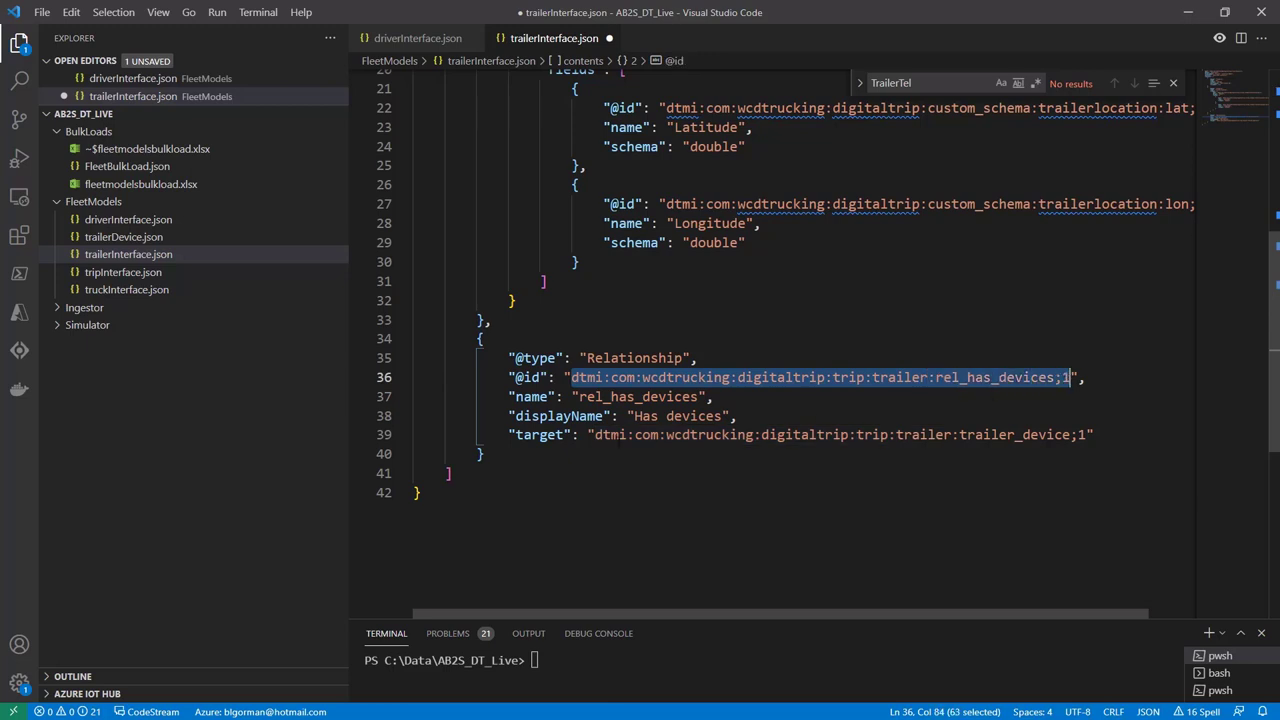
pyautogui.moveTo(595, 435); pyautogui.dragTo(1070, 435)
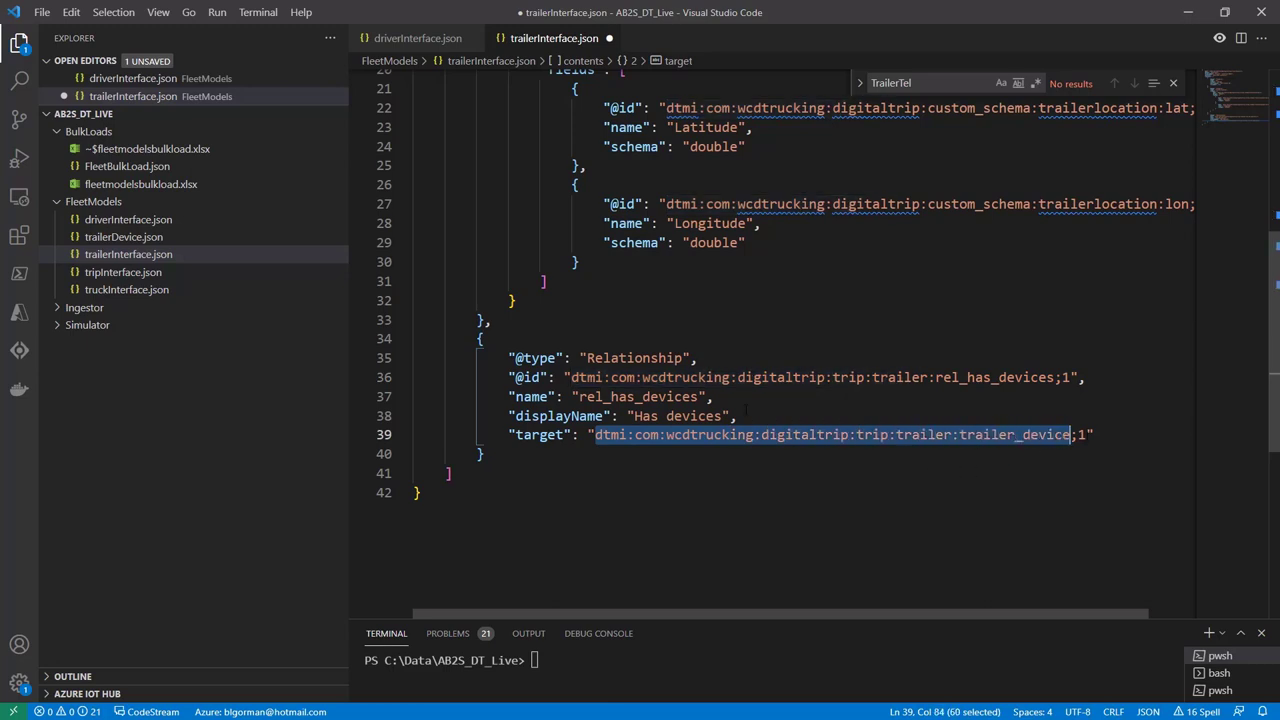
# - Paste the Trailer Device interface model with writable properties id, temperature and temperatureAlert into trailerDevice.json
pyautogui.click(137, 240)
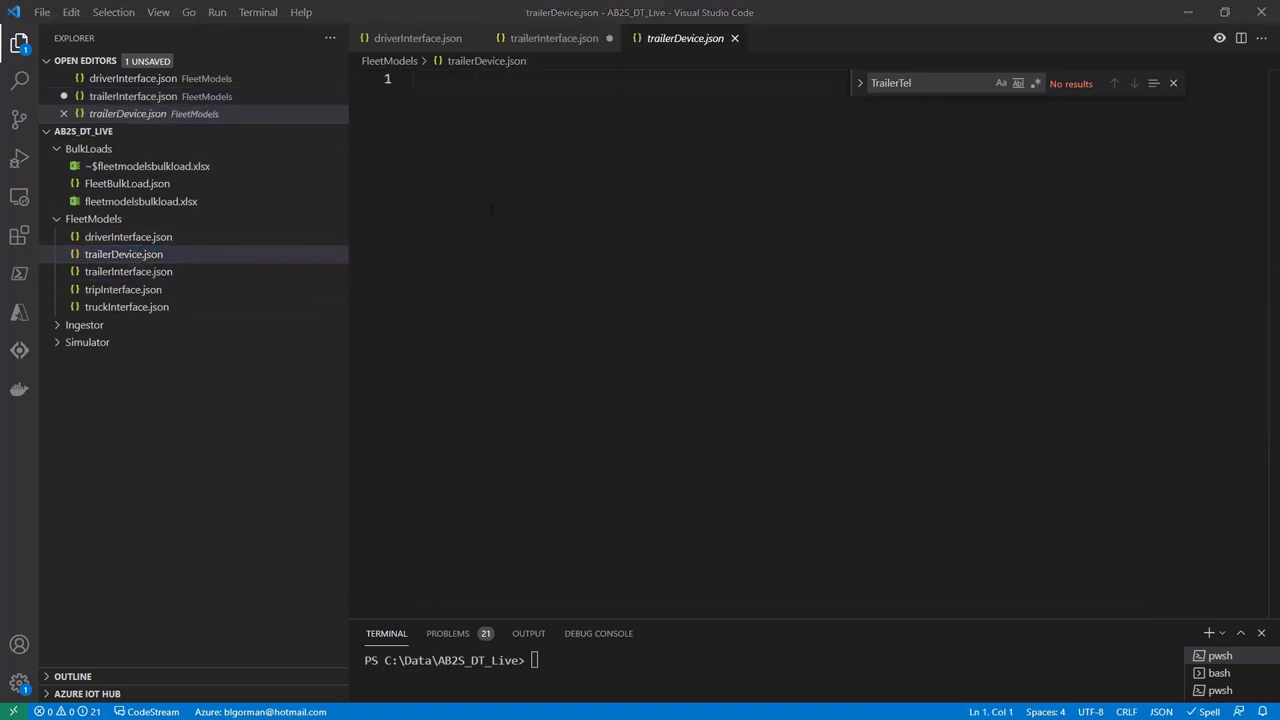
pyautogui.hotkey('alt', 'Tab')
pyautogui.write('{     "@context": "dtmi:dtdl:context;2",     "@id": "dtmi:com:wcdtrucking:digitaltrip:trip:trailer:trailer_device;1",     "@type": "Interface",     "displayName": "Trailer Device - Interface Model",     "contents": [         {             "@type": "Property",             "name": "id",             "schema": "string",             "description": "Device Id",             "writable": true         },         {             "@type": "Property",             "name": "temperature",             "schema": "double",             "description": "Current measured temperature",             "writable": true         },         {             "@type": "Property",             "name": "temperatureAlert",             "schema": "boolean",             "description": "outside of desired temperature alert",             "writable": true         }     ] }')
pyautogui.scroll(1, 800, 340)
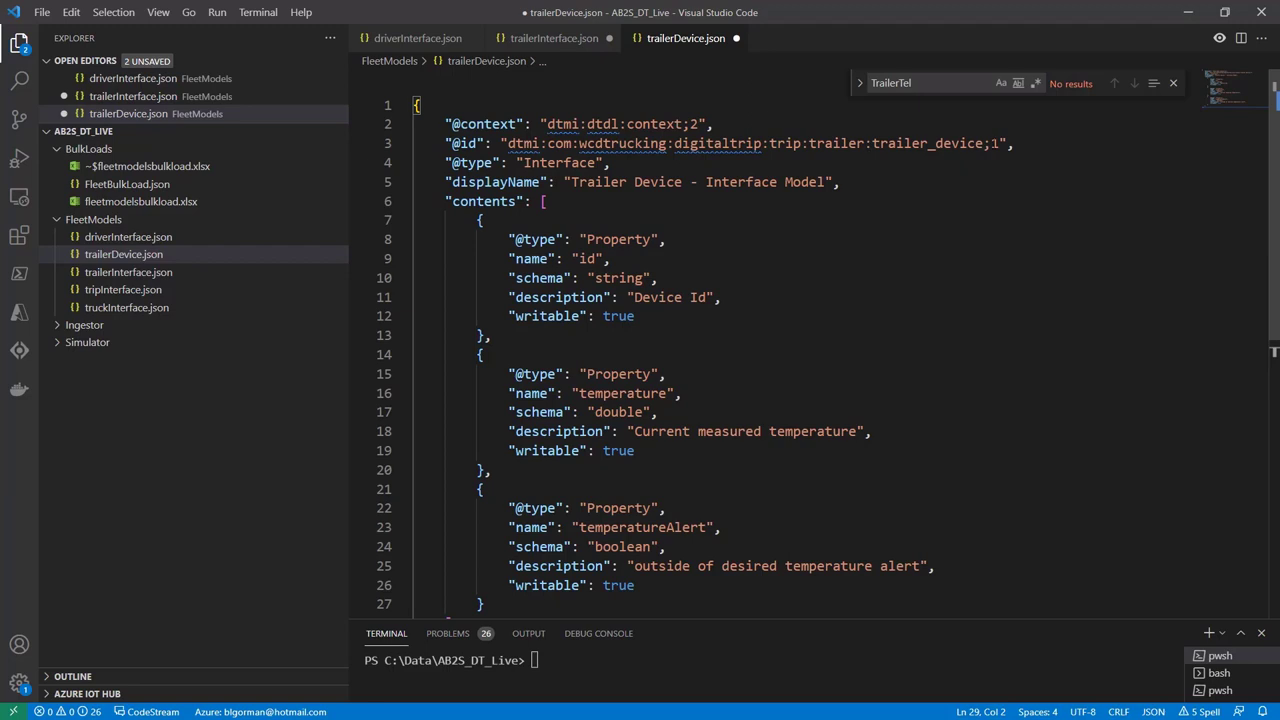
pyautogui.moveTo(990, 144); pyautogui.dragTo(508, 144)
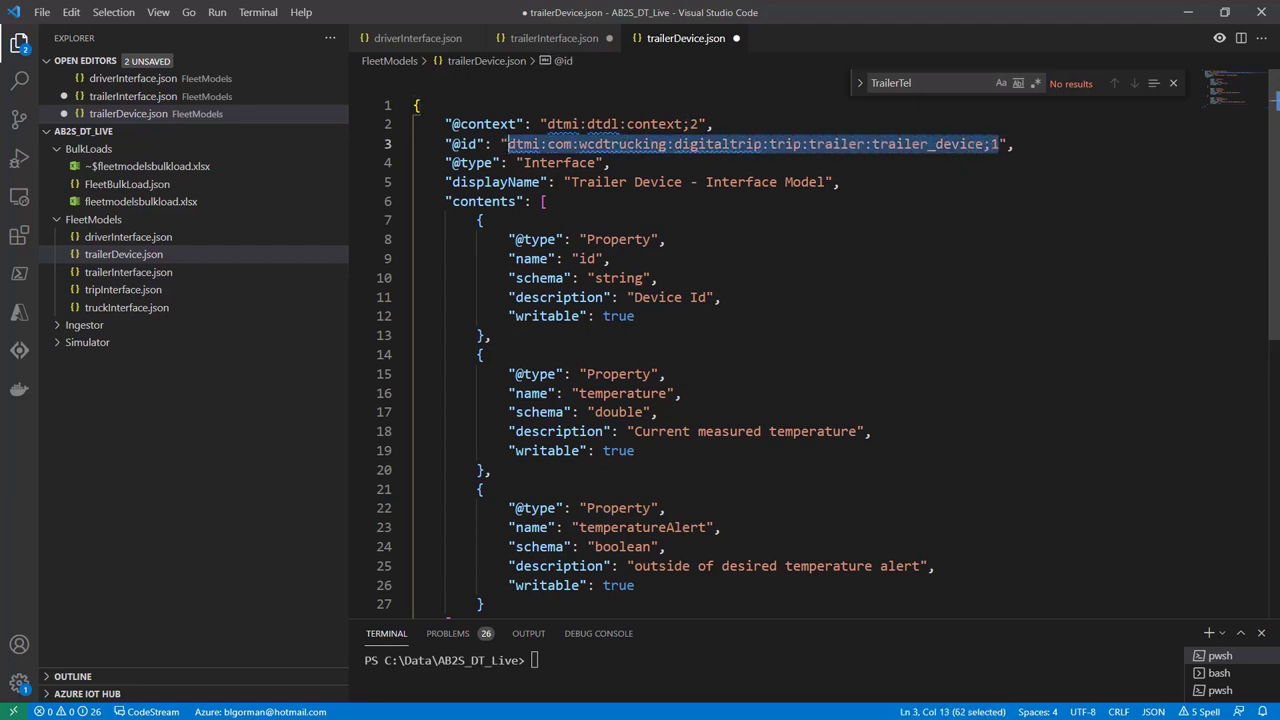
pyautogui.click(130, 272)
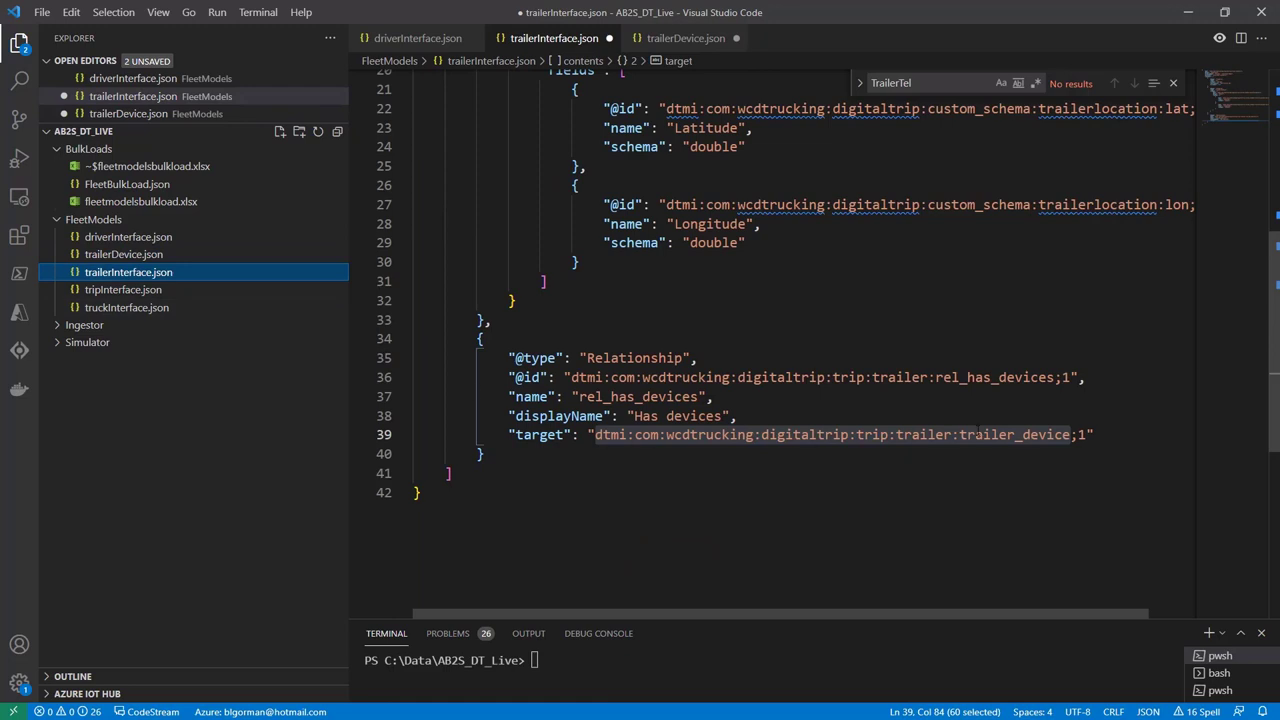
pyautogui.click(125, 256)
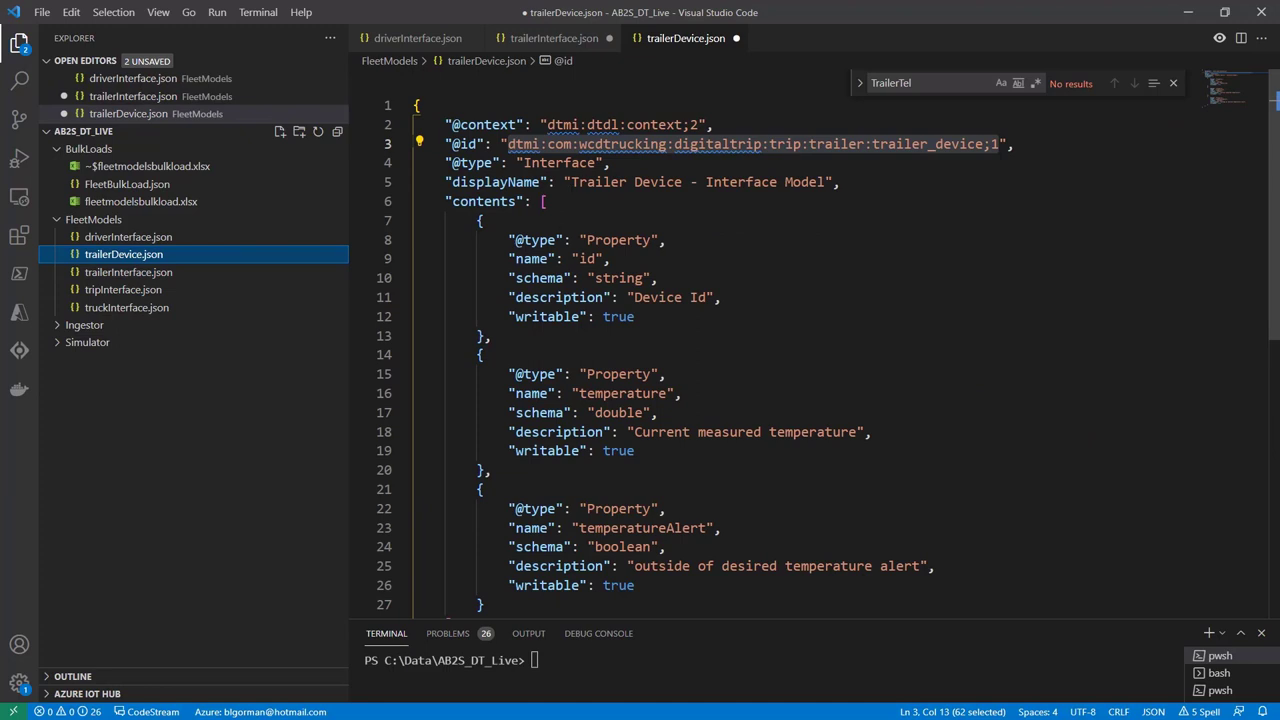
pyautogui.scroll(-1, 815, 345)
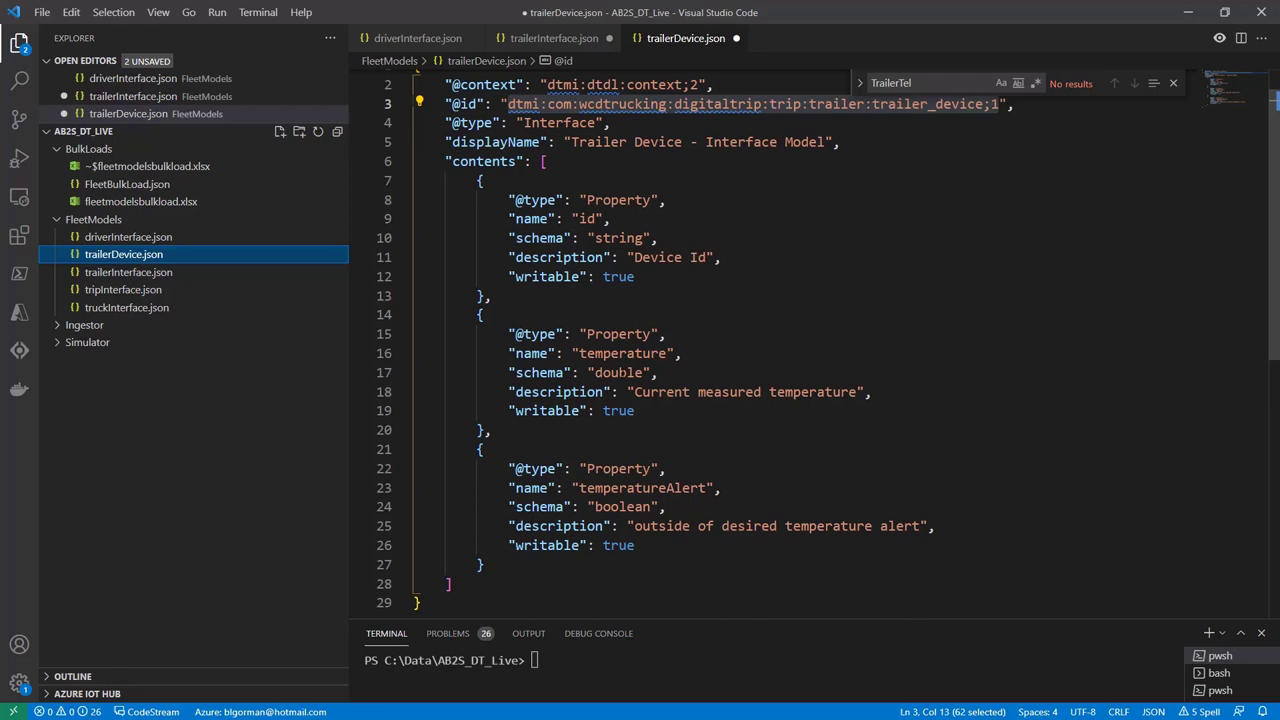
pyautogui.scroll(-1, 815, 345)
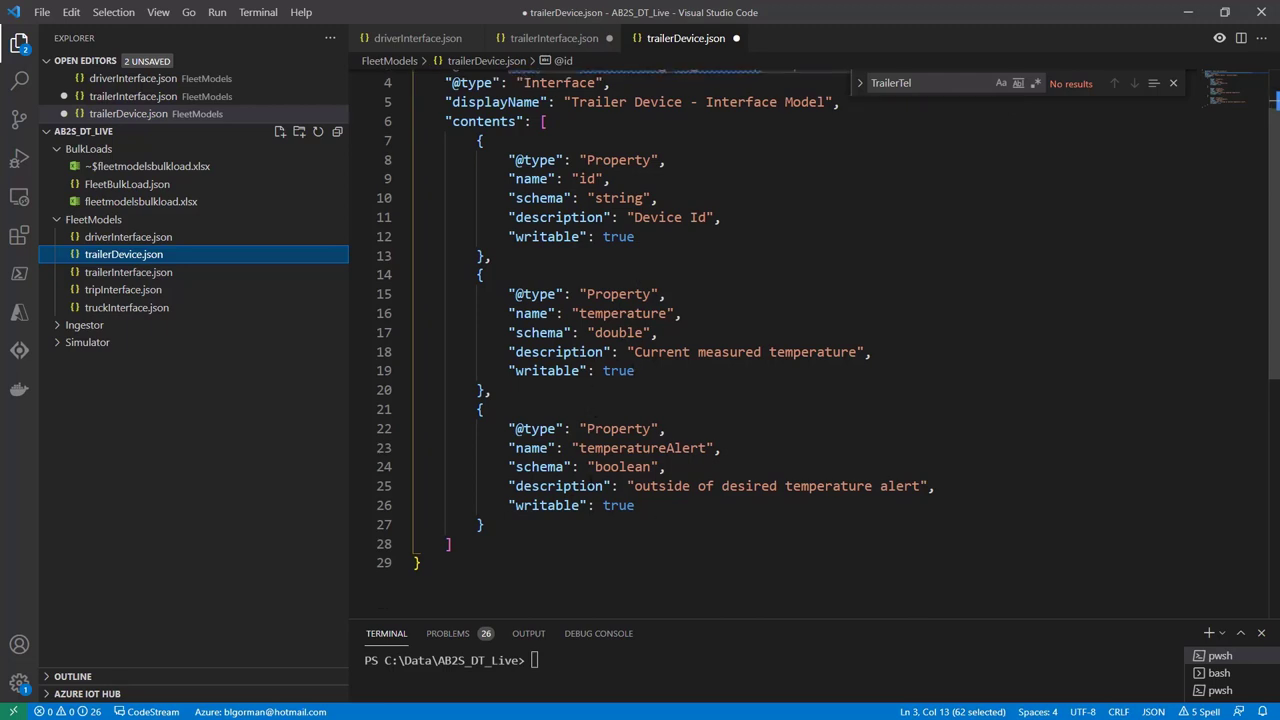
pyautogui.click(634, 370)
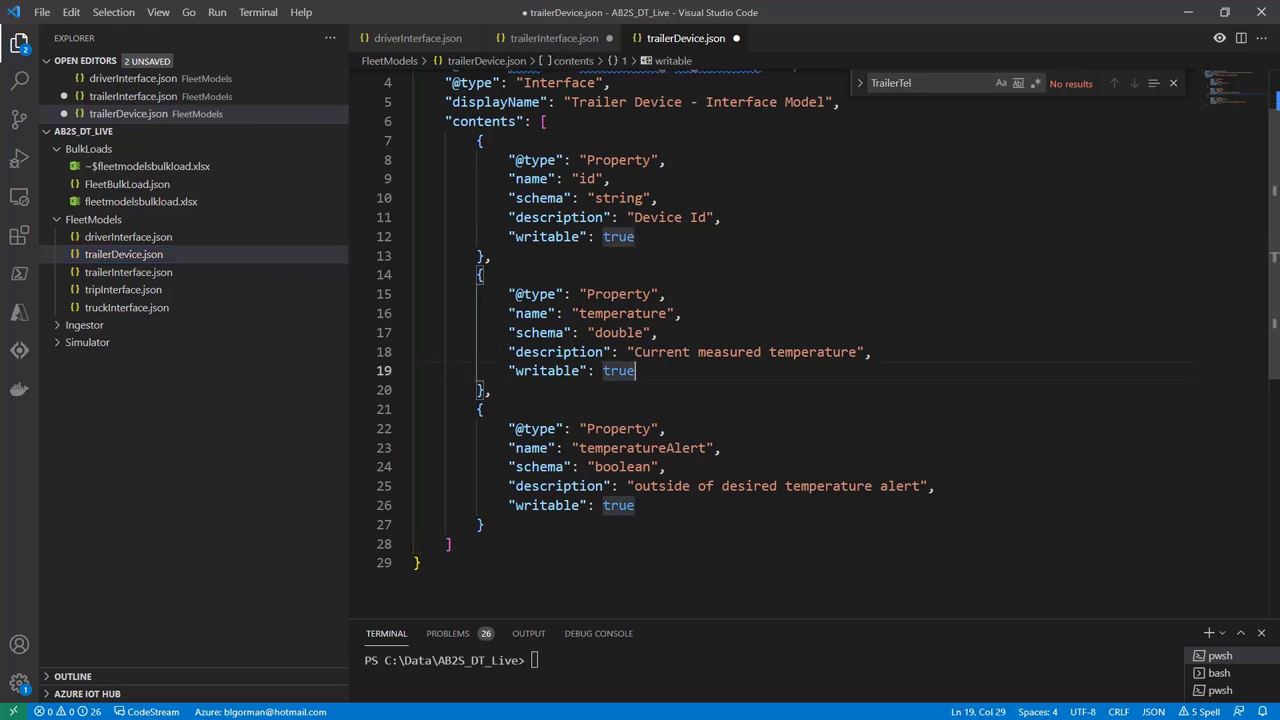
# - Add the unit "degreeFarenheit" below the schema of the trailer device's temperature property and save trailerDevice.json
pyautogui.doubleClick(618, 294)
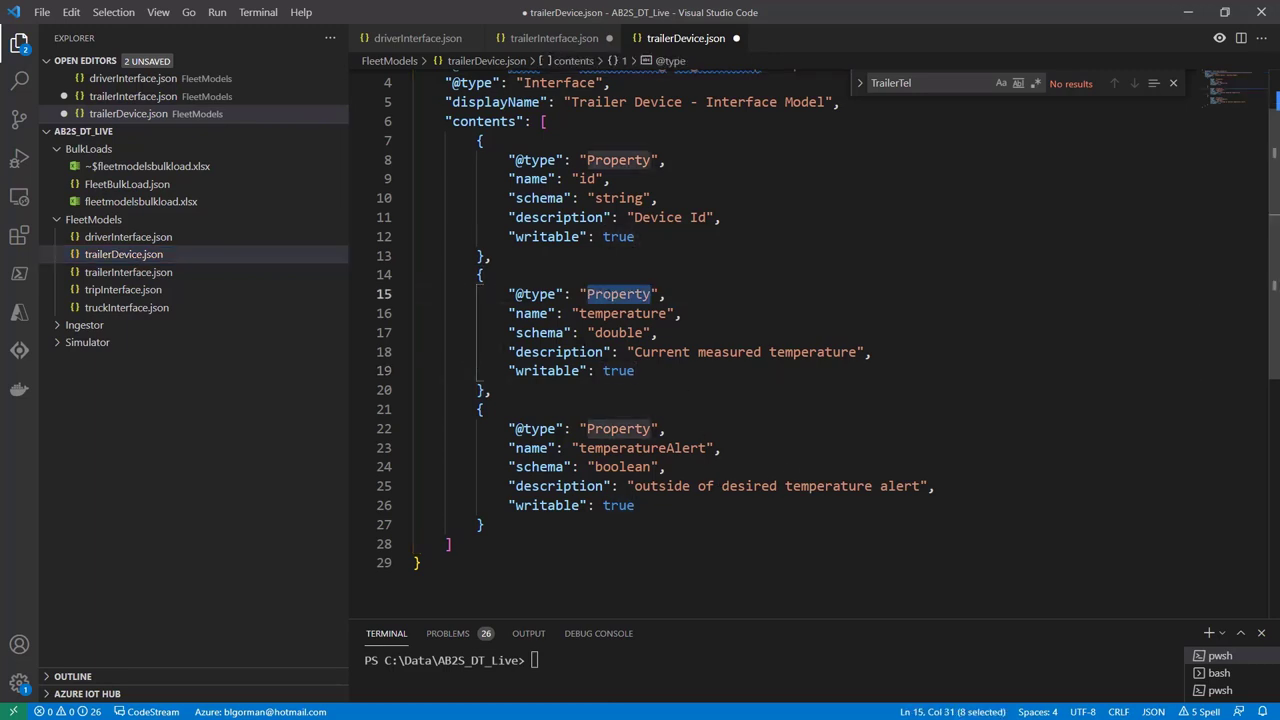
pyautogui.click(548, 332)
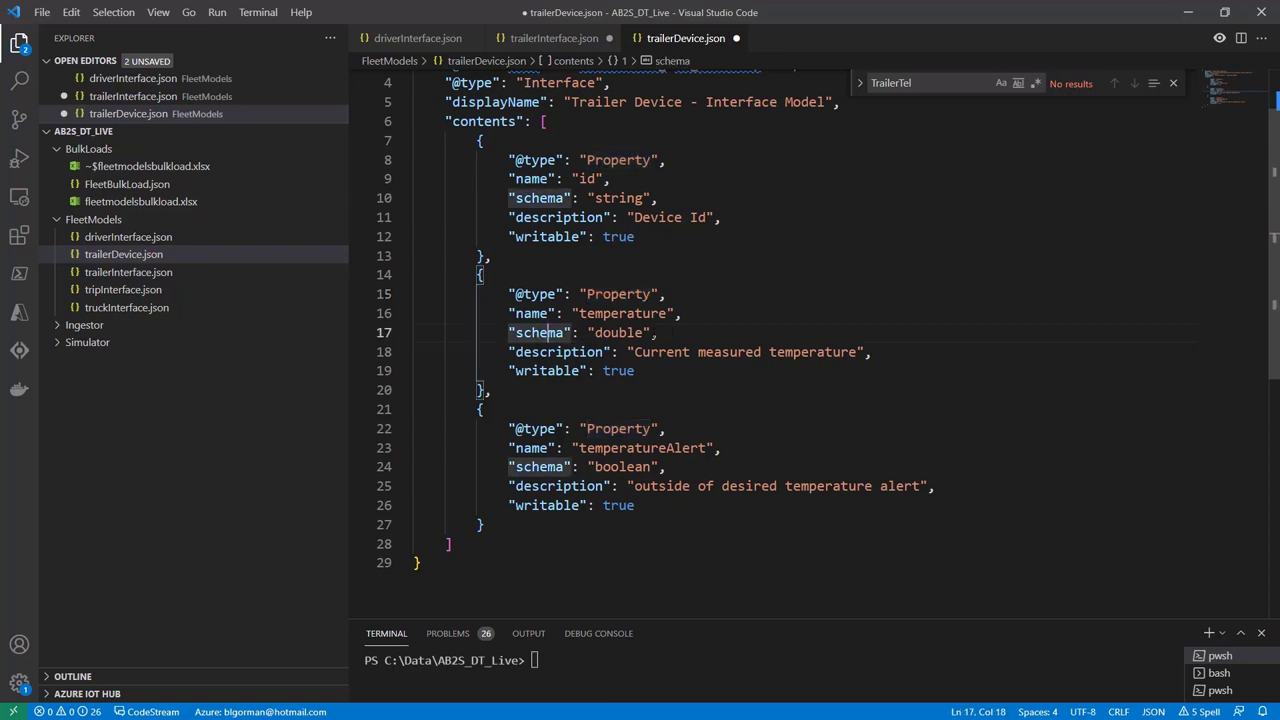
pyautogui.click(659, 332)
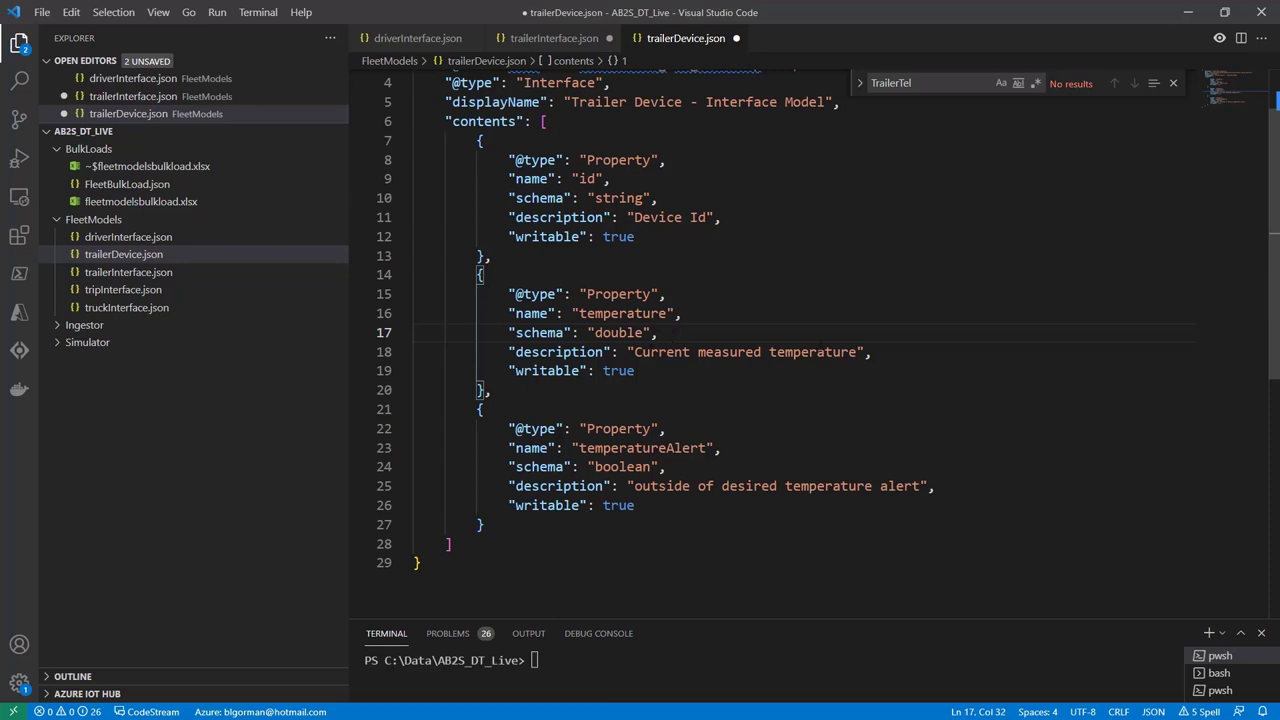
pyautogui.press('Return')
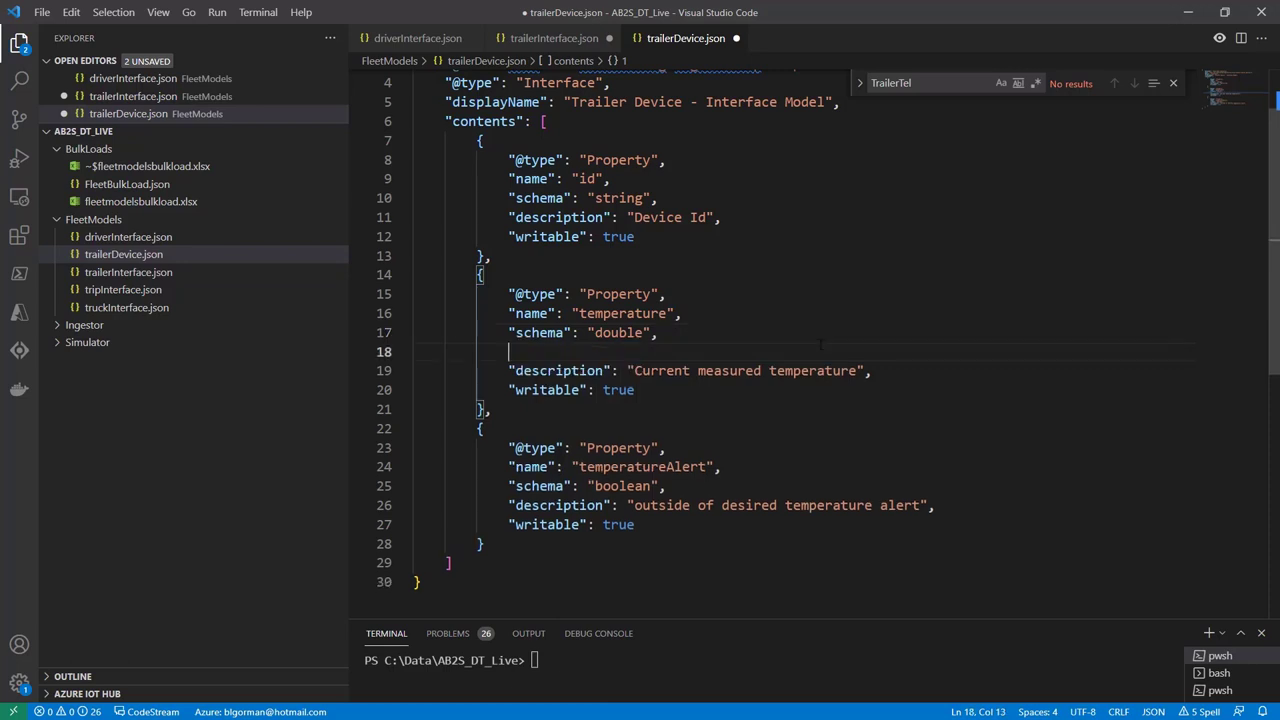
pyautogui.write('"unit": "f')
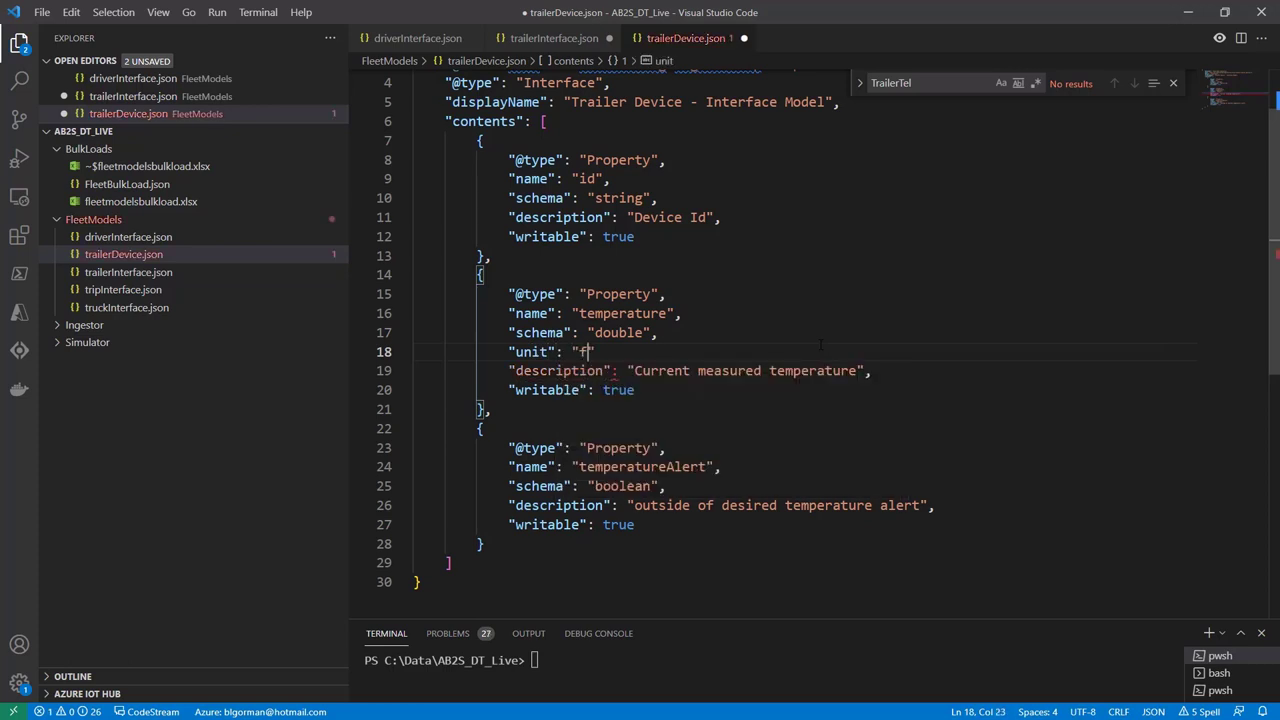
pyautogui.press('BackSpace')
pyautogui.write('degree')
pyautogui.write('Farenhi')
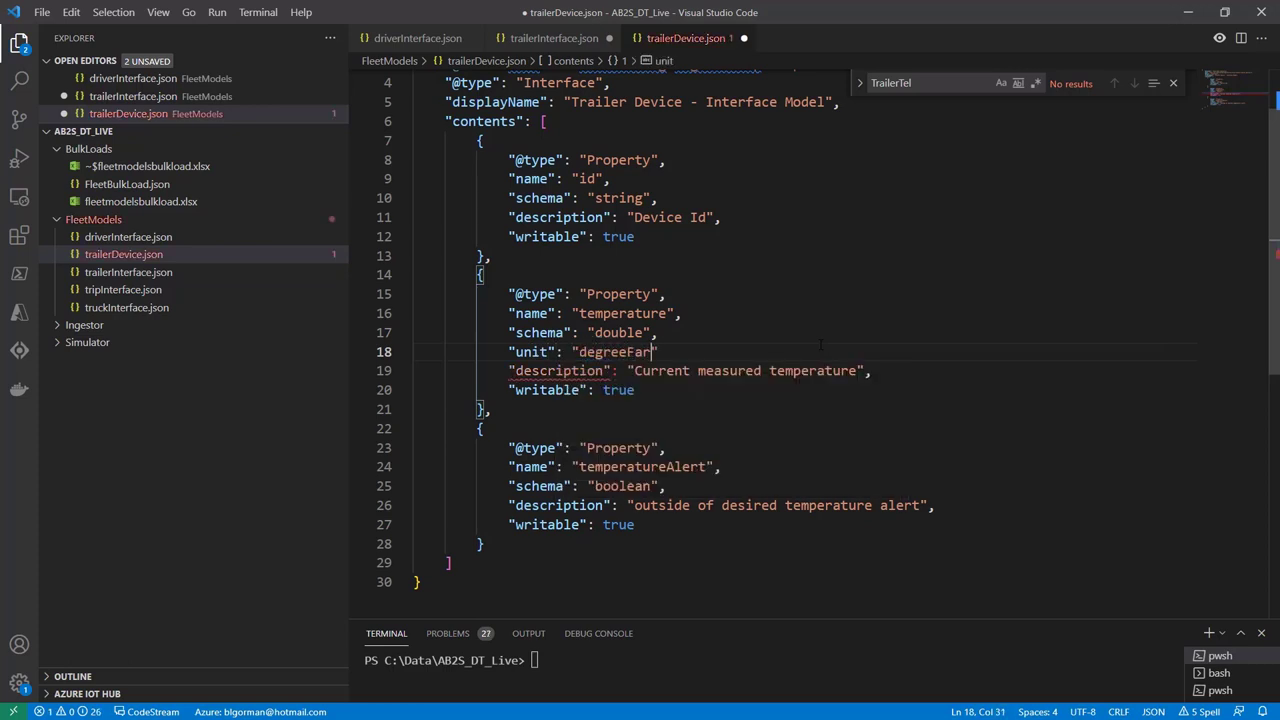
pyautogui.press('BackSpace')
pyautogui.write('eit')
pyautogui.press('Right')
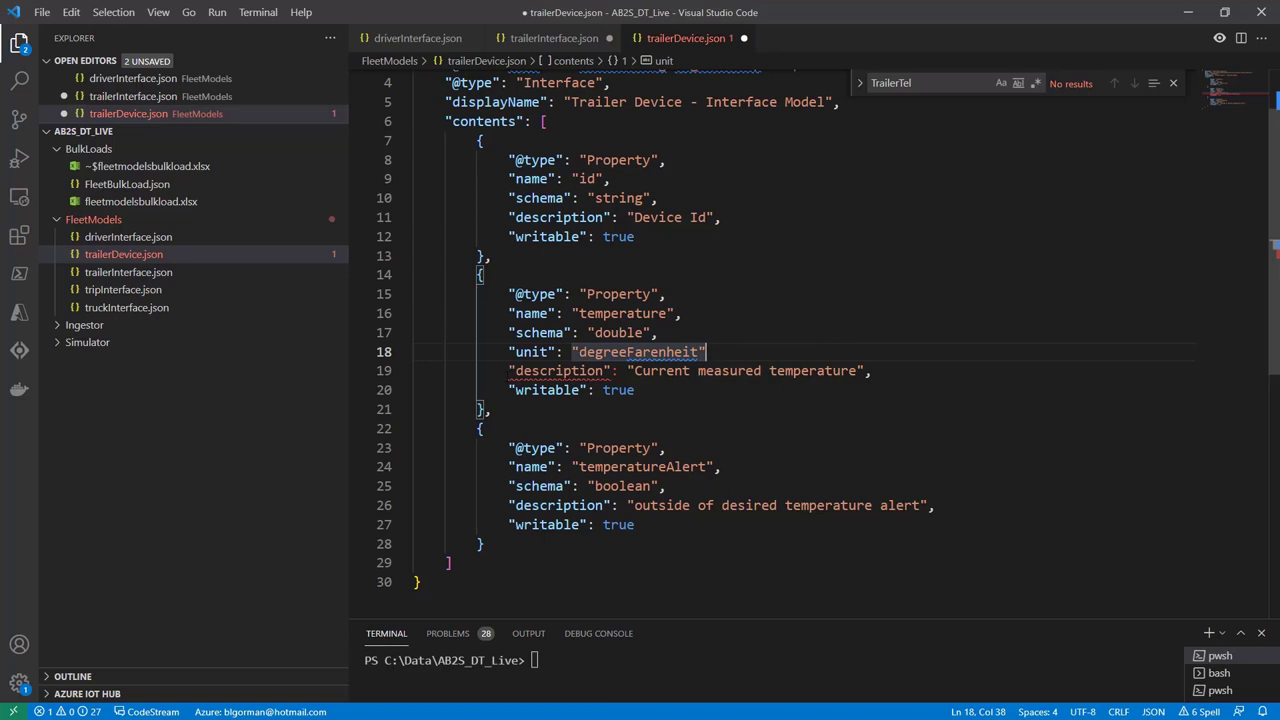
pyautogui.click(509, 371)
pyautogui.click(711, 352)
pyautogui.write(',')
pyautogui.hotkey('ctrl', 's')
pyautogui.click(713, 390)
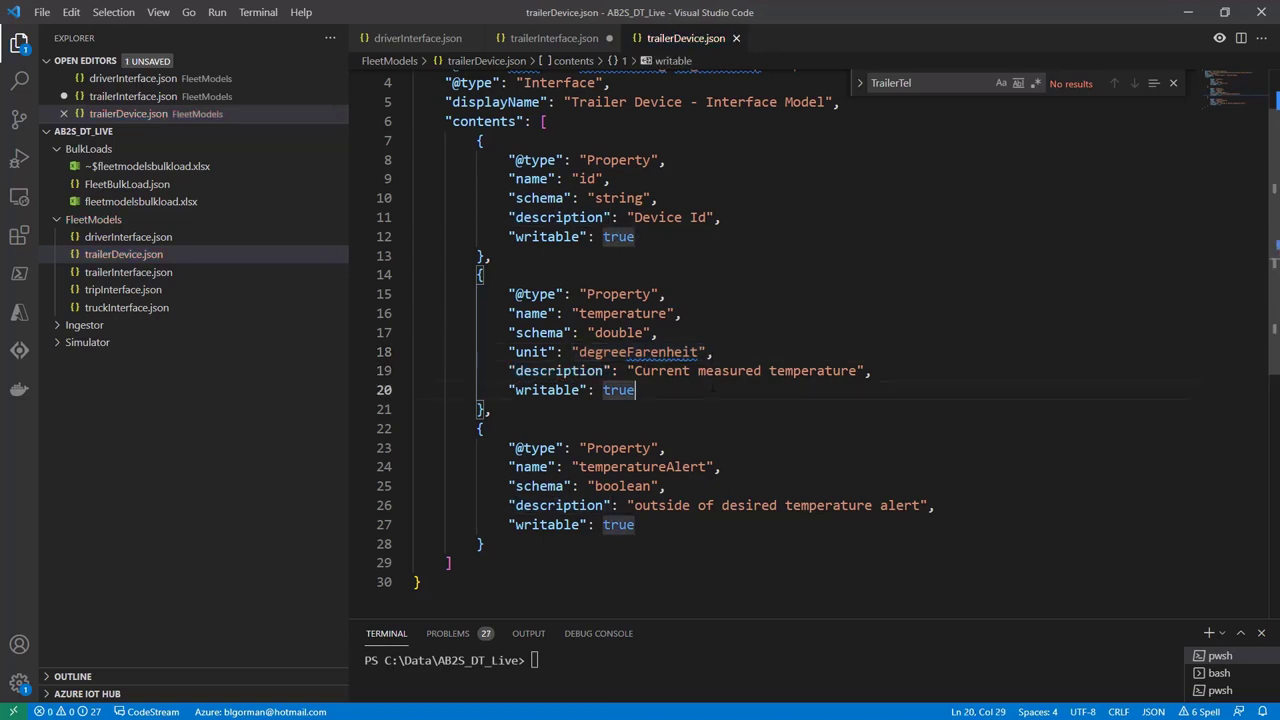
# - Try to correct the spelling of "Farenheit" in the temperature property's unit value and save trailerDevice.json
pyautogui.moveTo(684, 353)
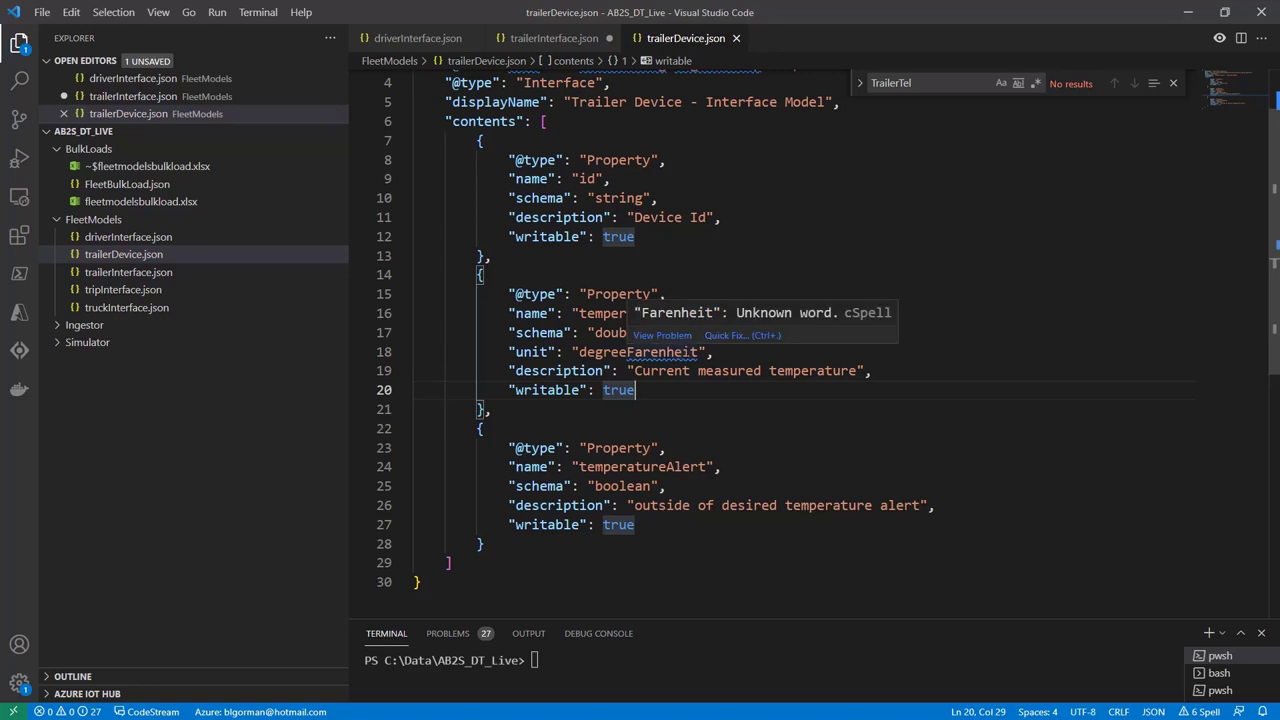
pyautogui.click(682, 352)
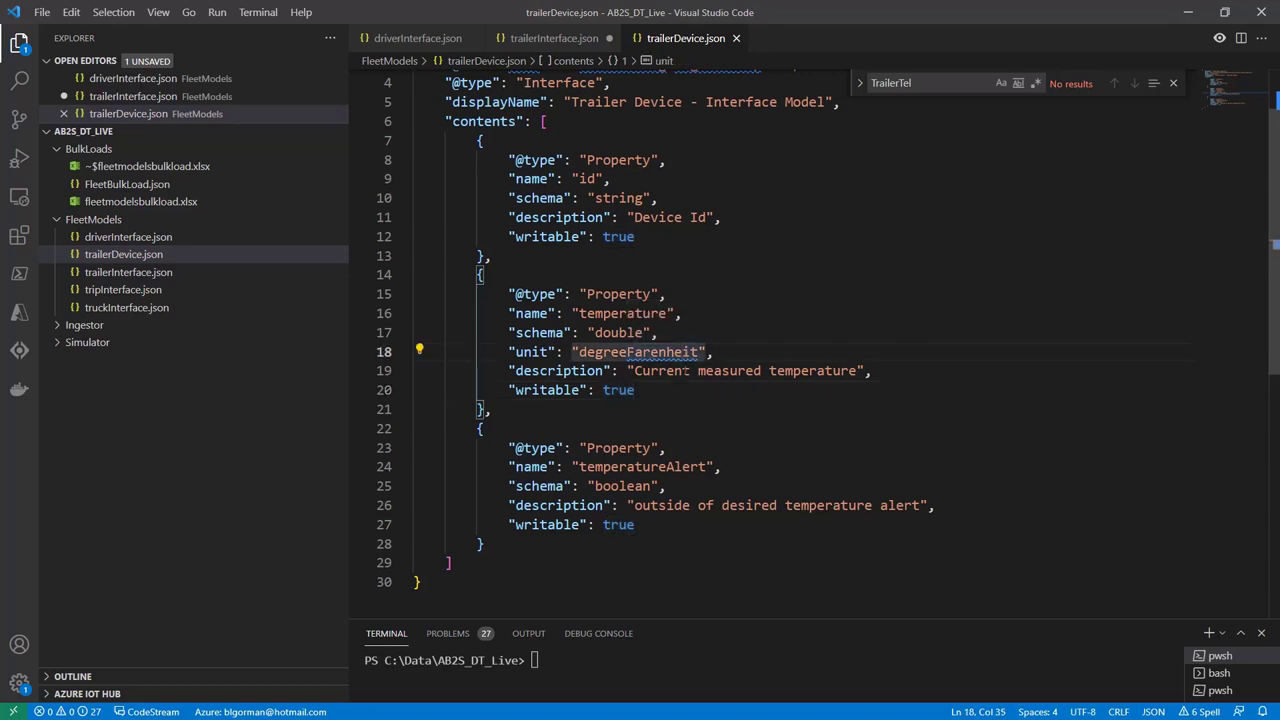
pyautogui.write('g')
pyautogui.press('BackSpace')
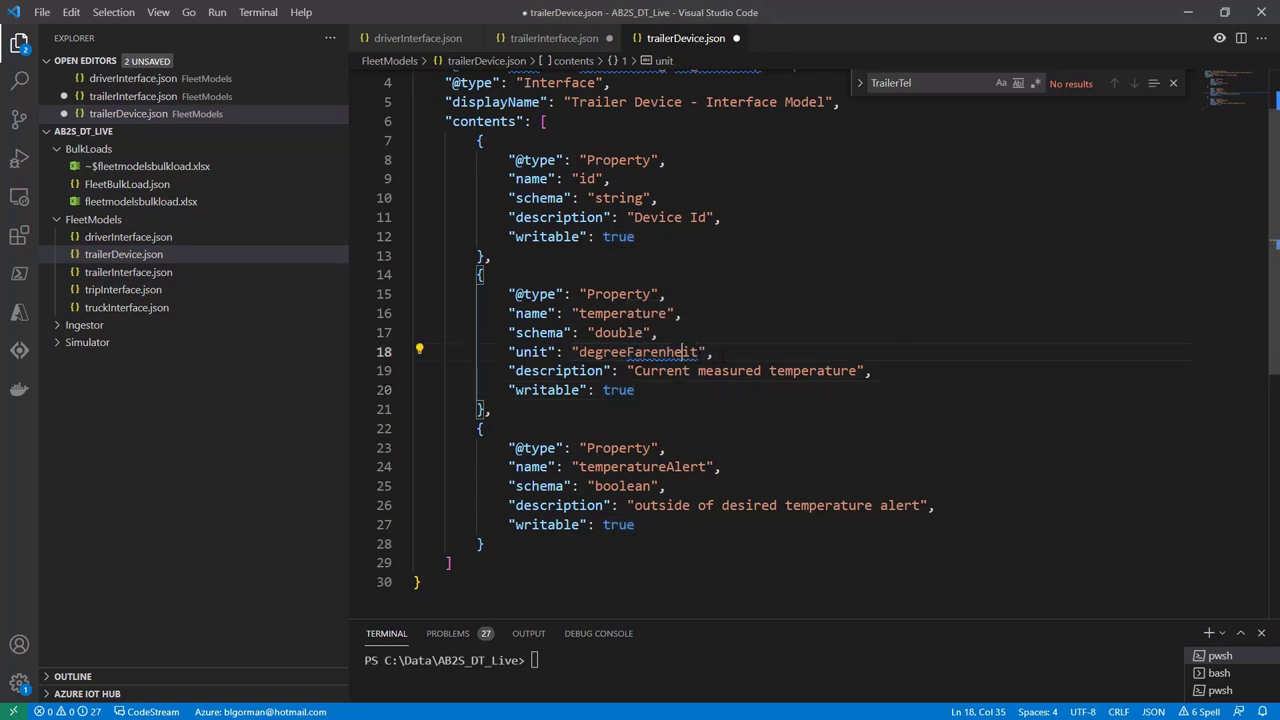
pyautogui.press('Right')
pyautogui.write('g')
pyautogui.press('BackSpace')
pyautogui.press('End')
pyautogui.press('Left')
pyautogui.press('Left')
pyautogui.press('Left')
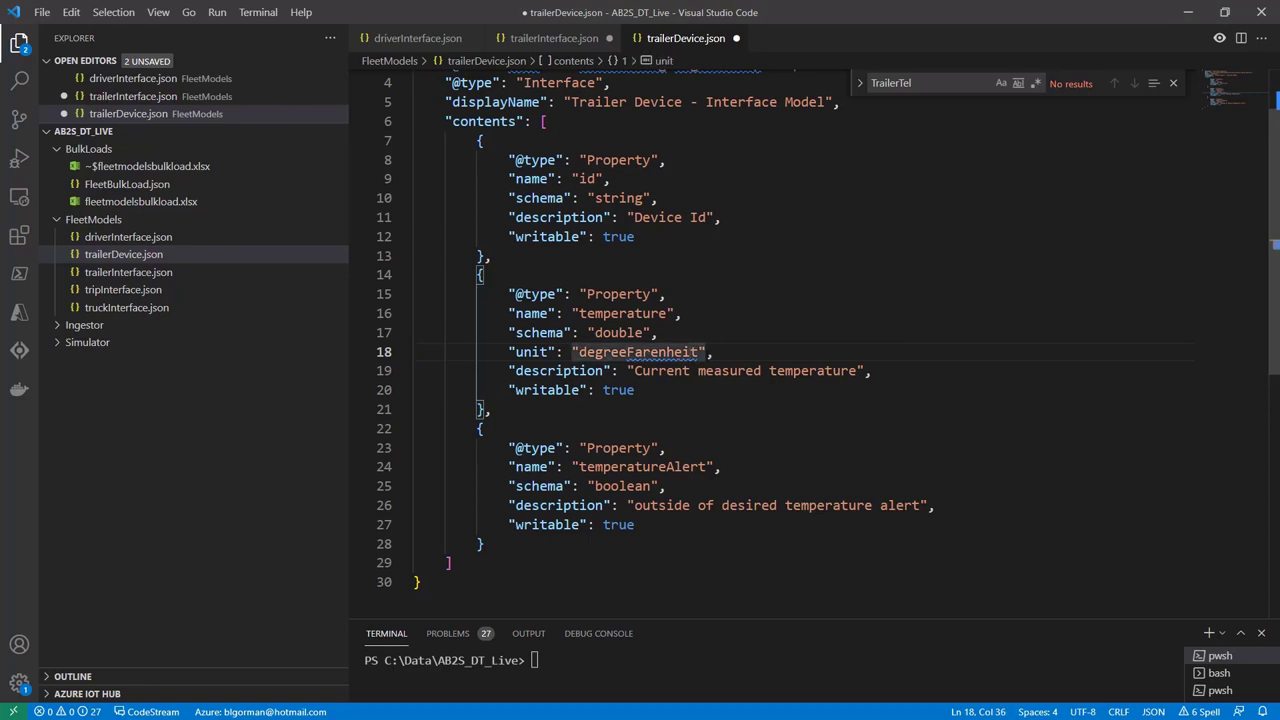
pyautogui.press('Left')
pyautogui.press('BackSpace')
pyautogui.press('Right')
pyautogui.write('e')
pyautogui.press('BackSpace')
pyautogui.press('Left')
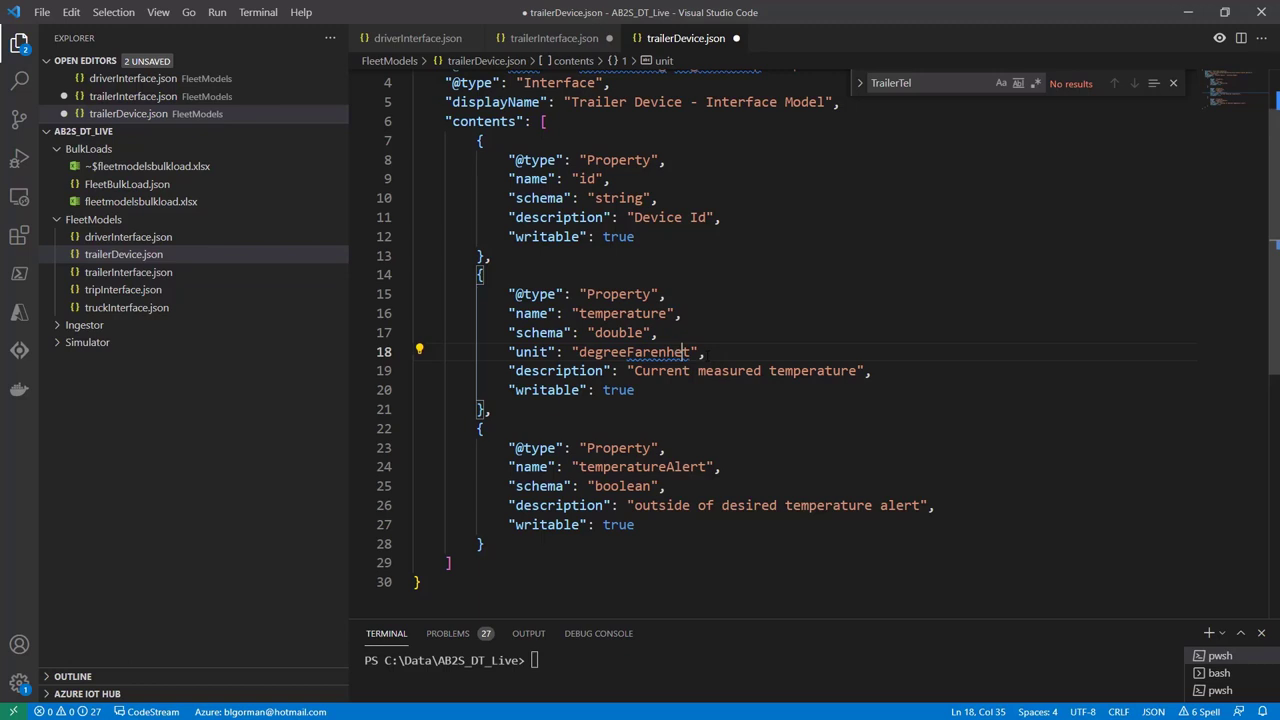
pyautogui.write('e')
pyautogui.press('End')
pyautogui.hotkey('ctrl', 's')
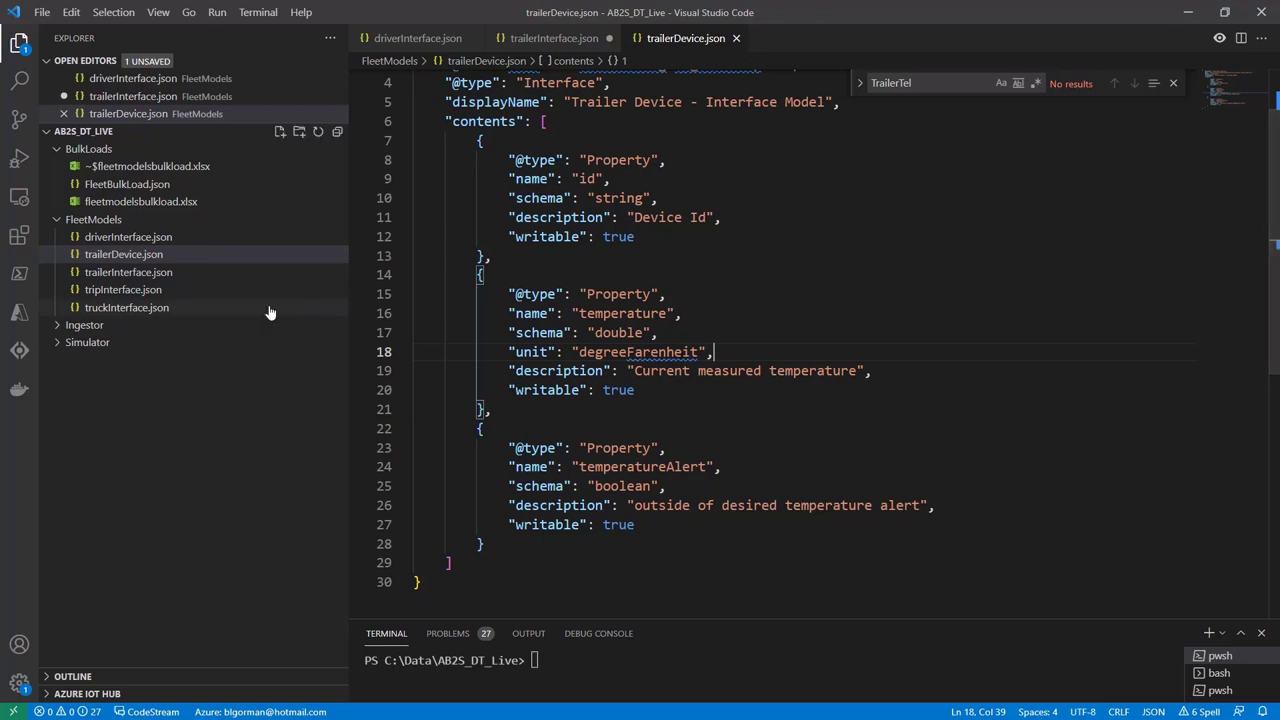
# - Paste the Truck interface model with id, TruckLocation and maintenanceAlert properties and the rel_has_drivers relationship into truckInterface.json
pyautogui.click(137, 278)
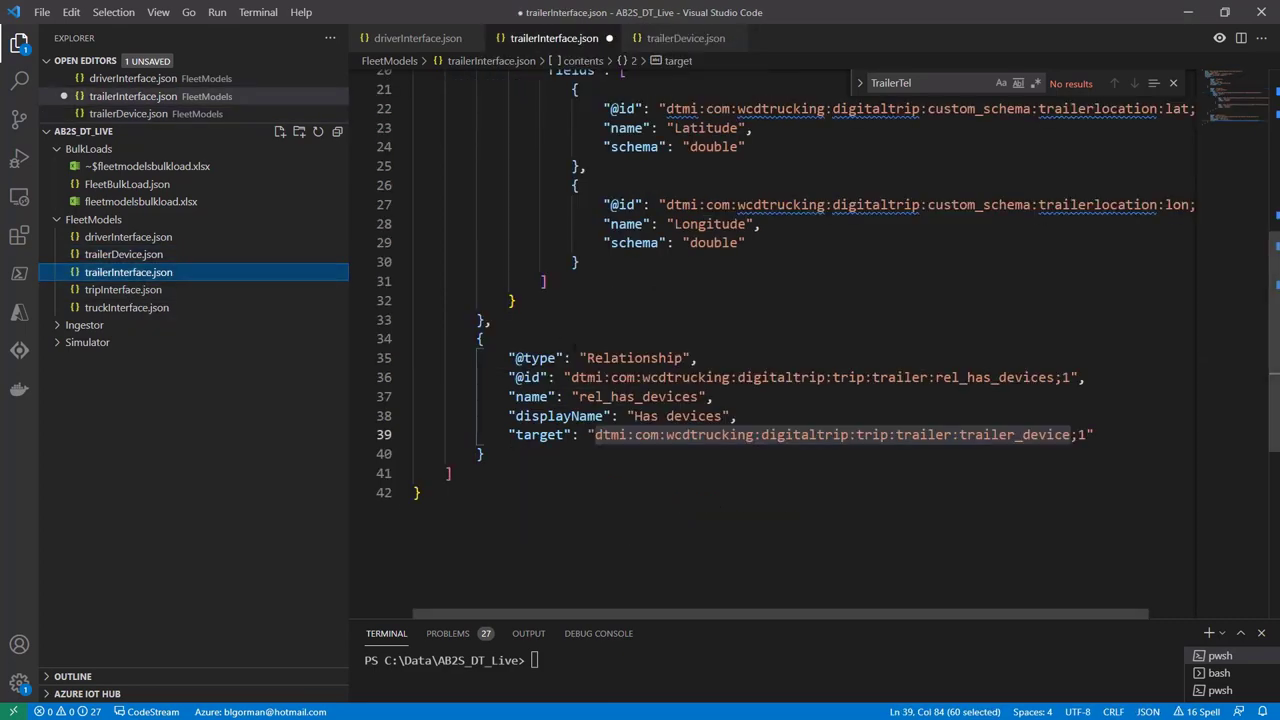
pyautogui.scroll(5, 780, 340)
pyautogui.scroll(-2, 780, 340)
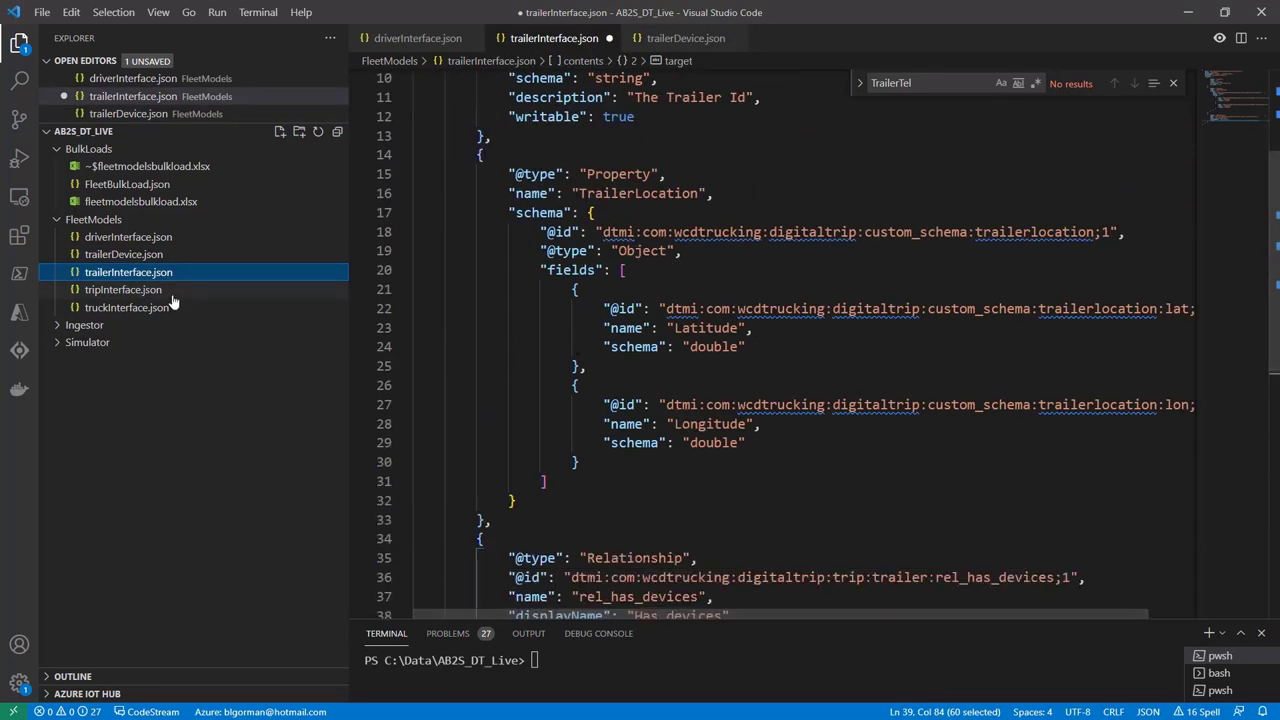
pyautogui.click(160, 256)
pyautogui.press('Up')
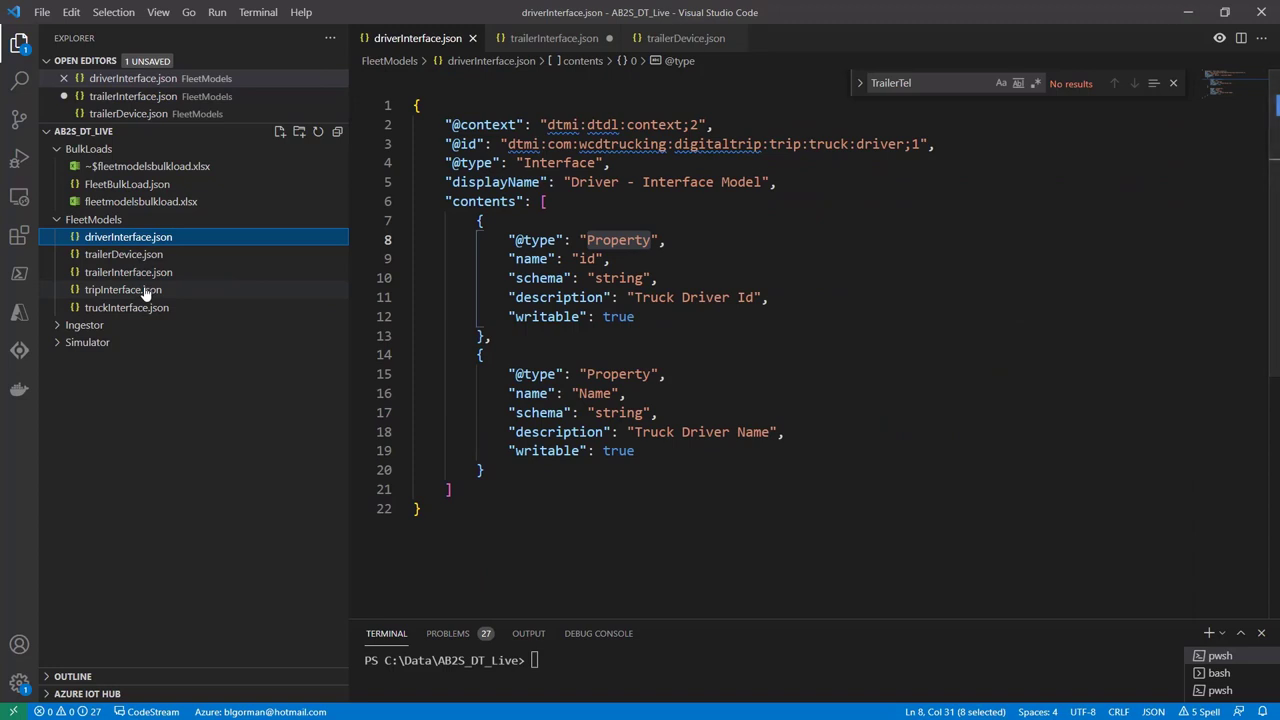
pyautogui.click(145, 290)
pyautogui.click(130, 326)
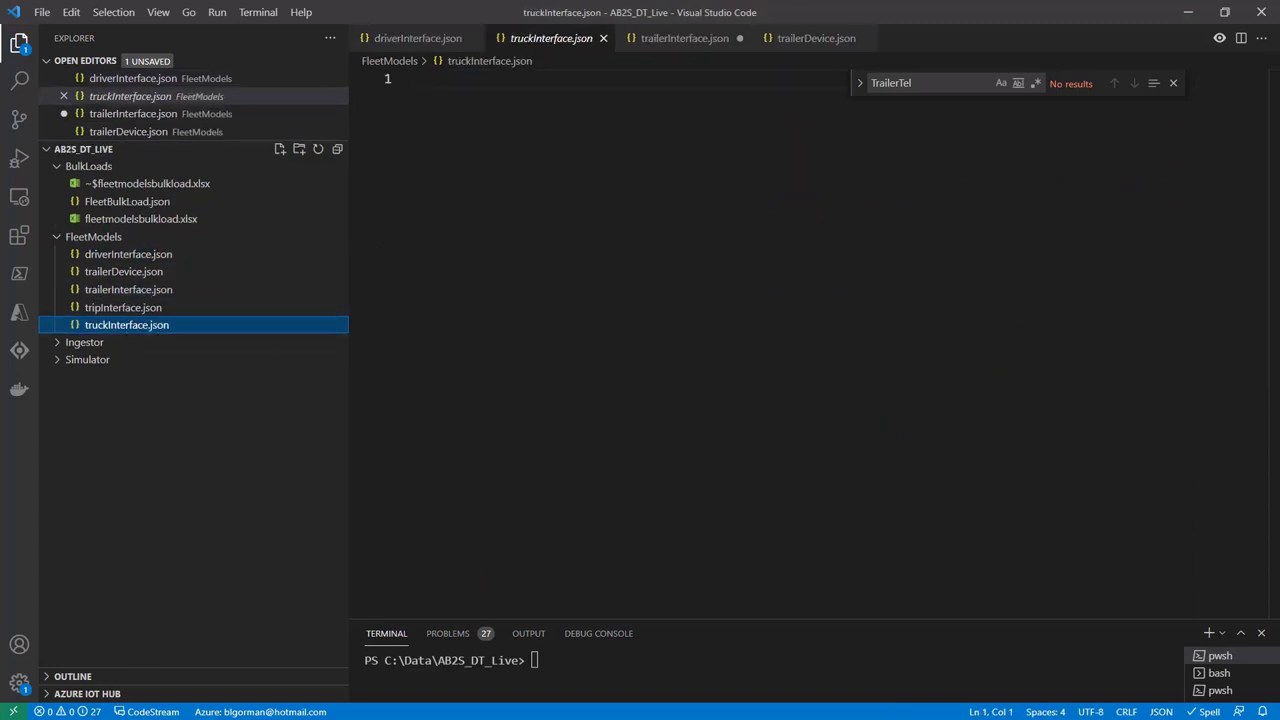
pyautogui.hotkey('alt', 'Tab')
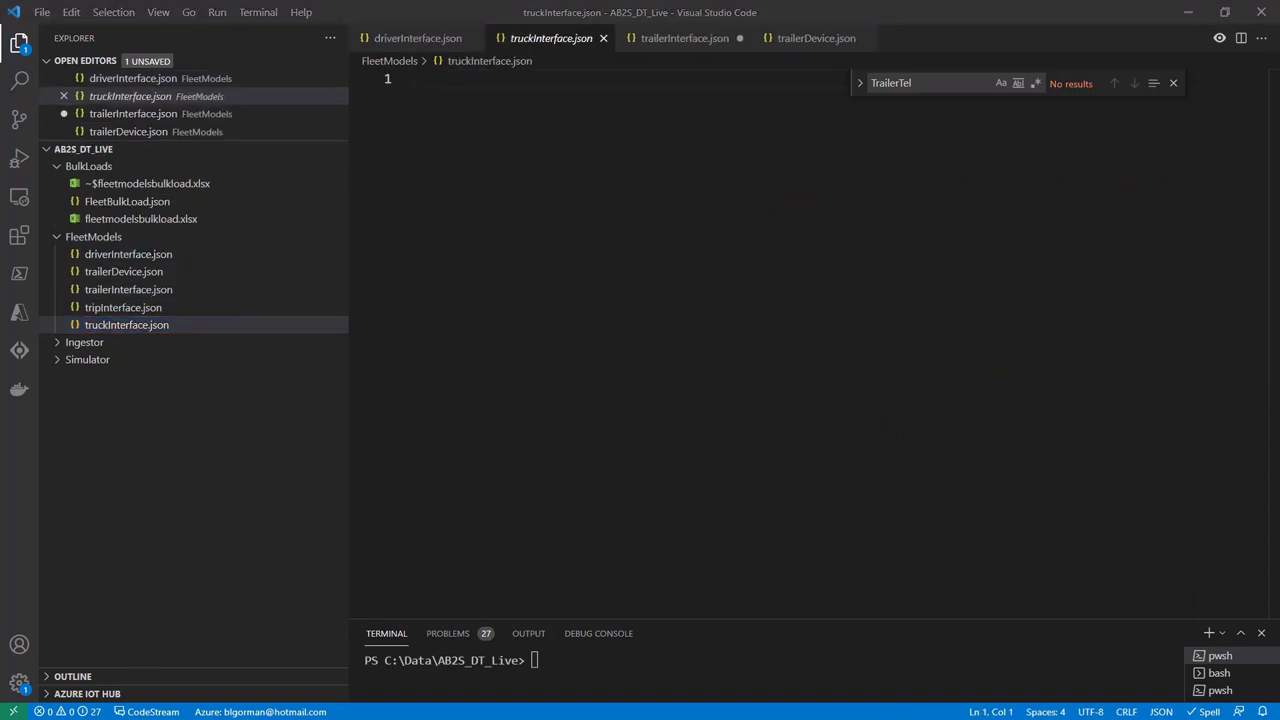
pyautogui.click(414, 79)
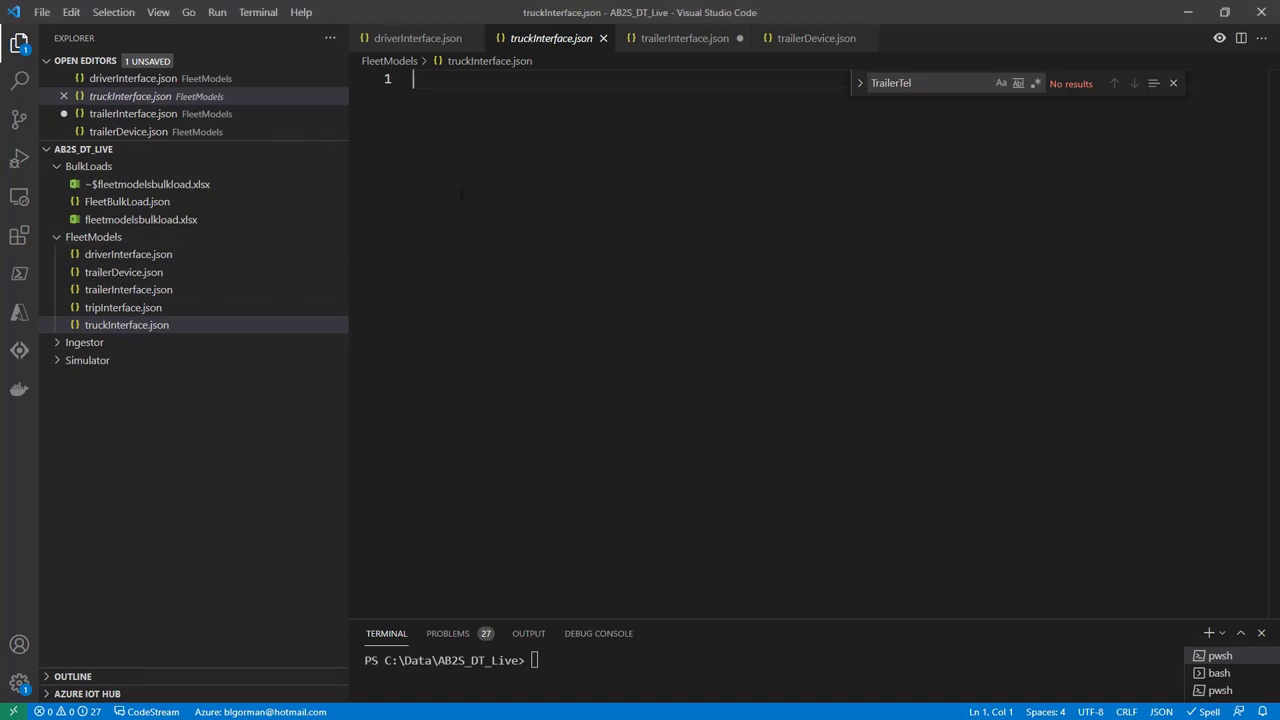
pyautogui.hotkey('ctrl', 'v')
pyautogui.scroll(7, 601, 216)
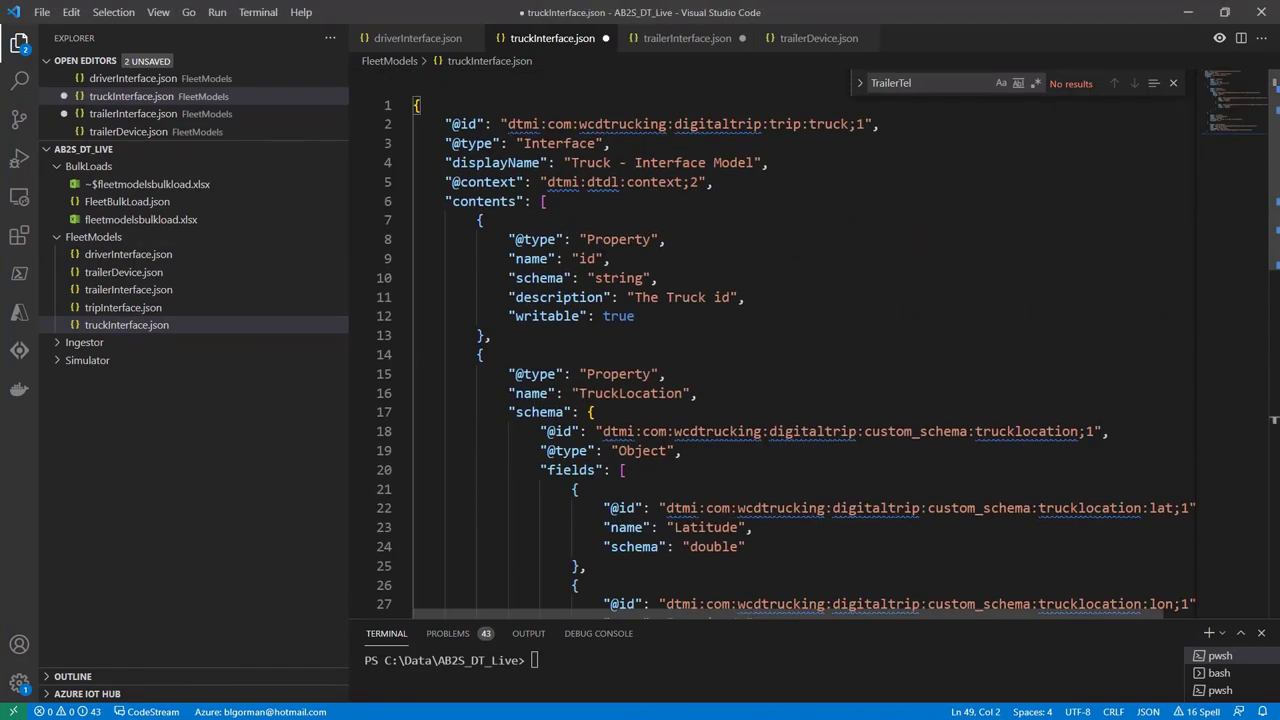
pyautogui.moveTo(547, 182); pyautogui.dragTo(714, 182)
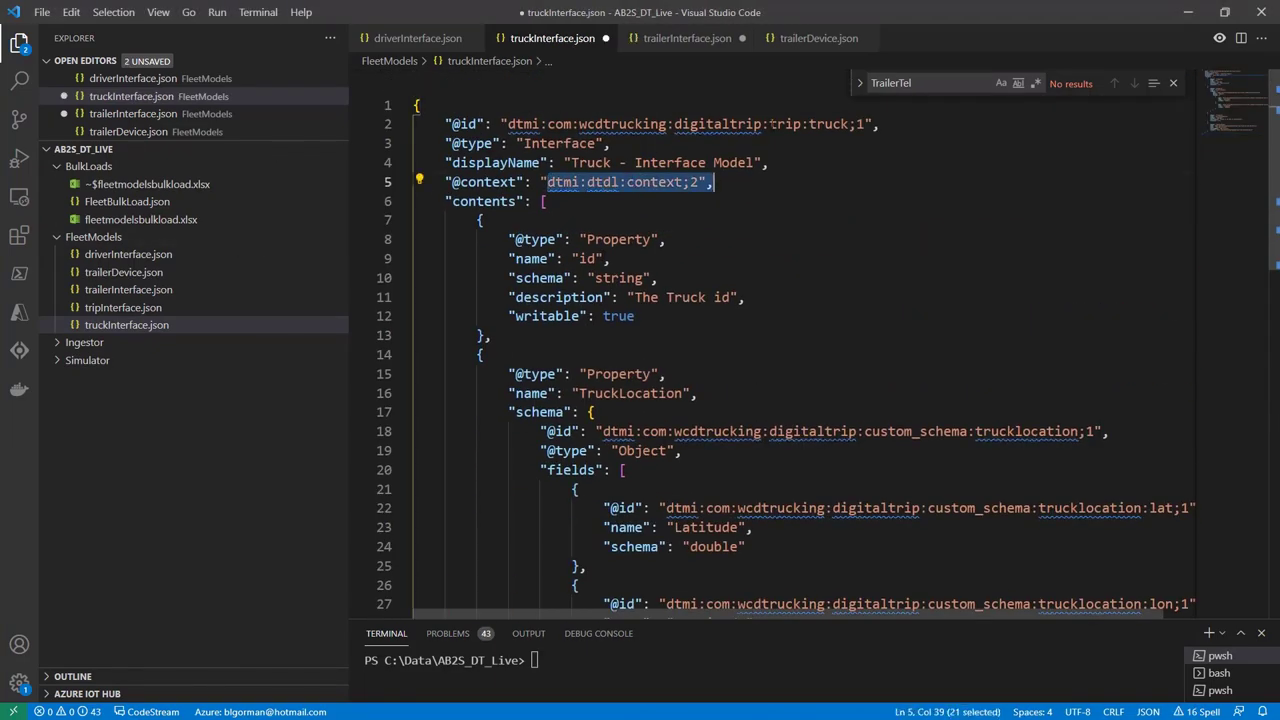
pyautogui.click(824, 124)
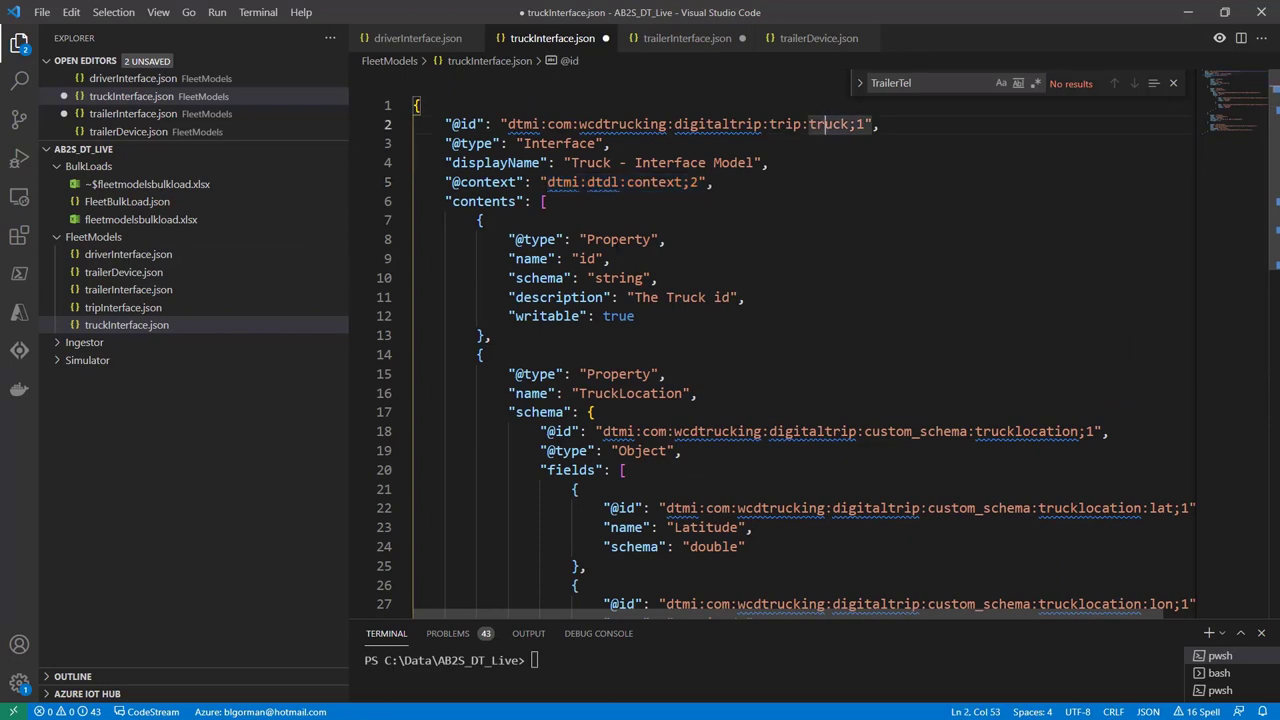
pyautogui.scroll(-3, 780, 340)
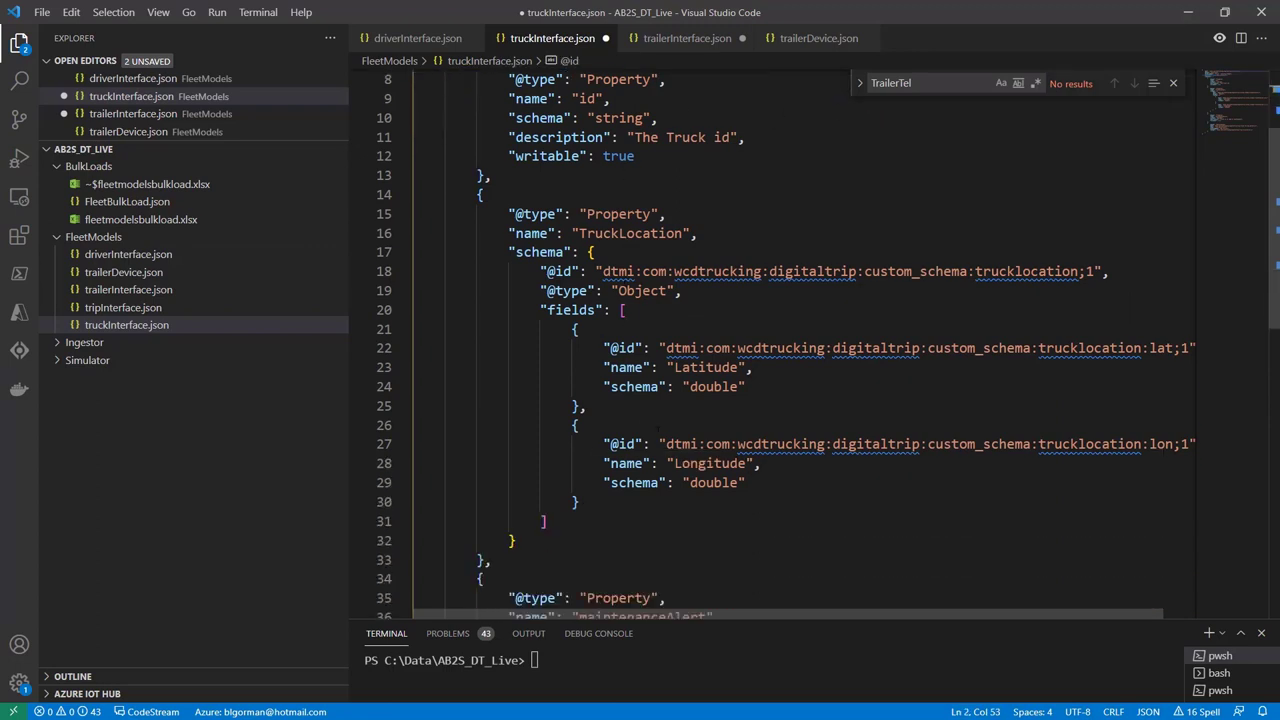
pyautogui.scroll(-6, 703, 404)
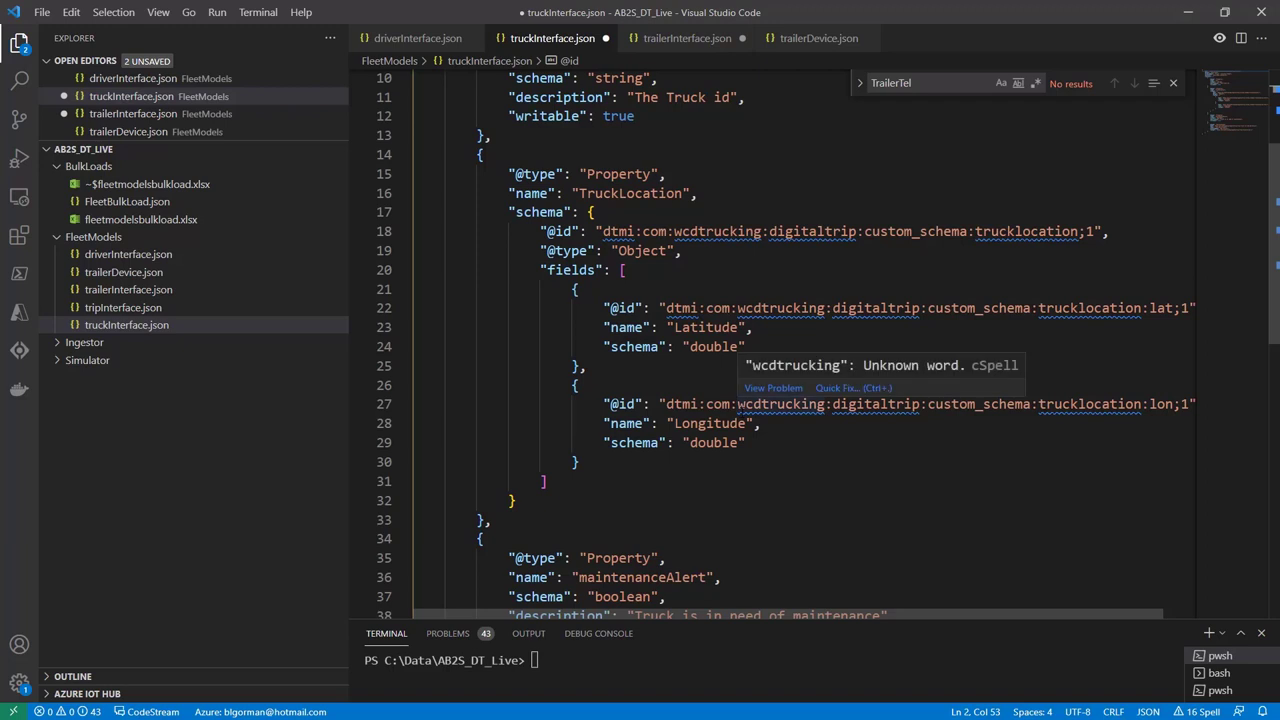
pyautogui.scroll(-2, 703, 404)
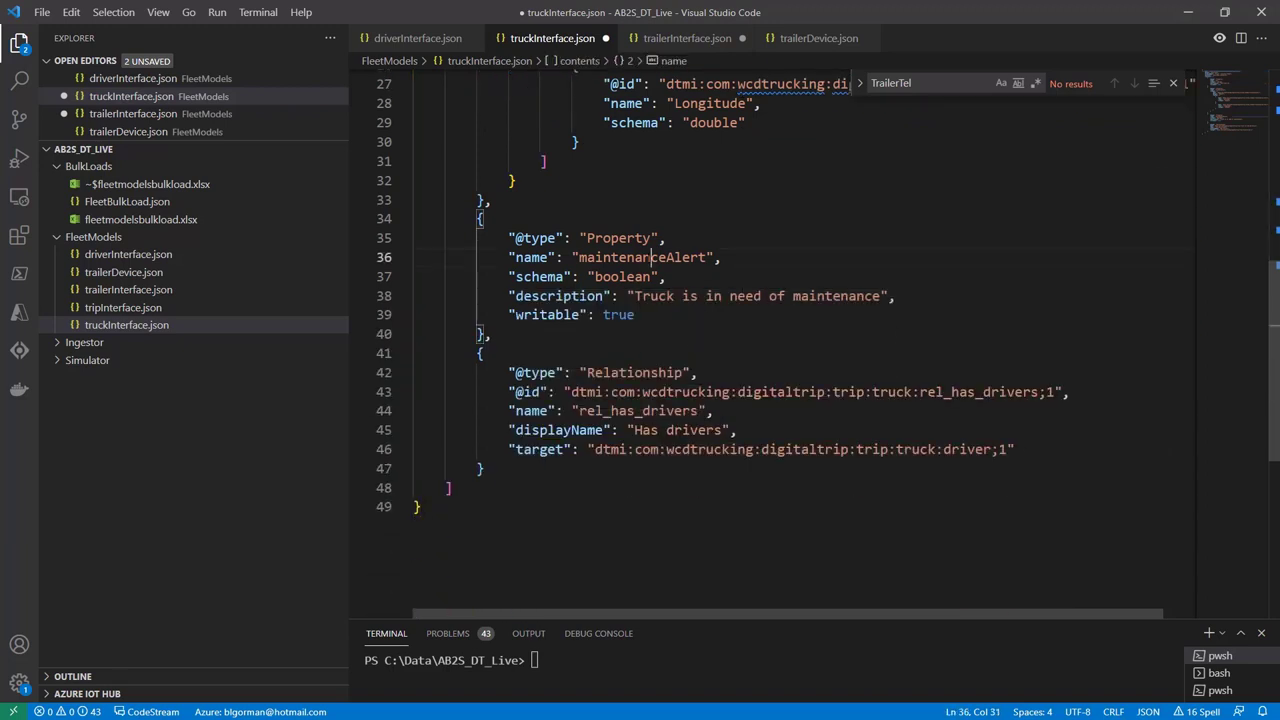
pyautogui.doubleClick(645, 257)
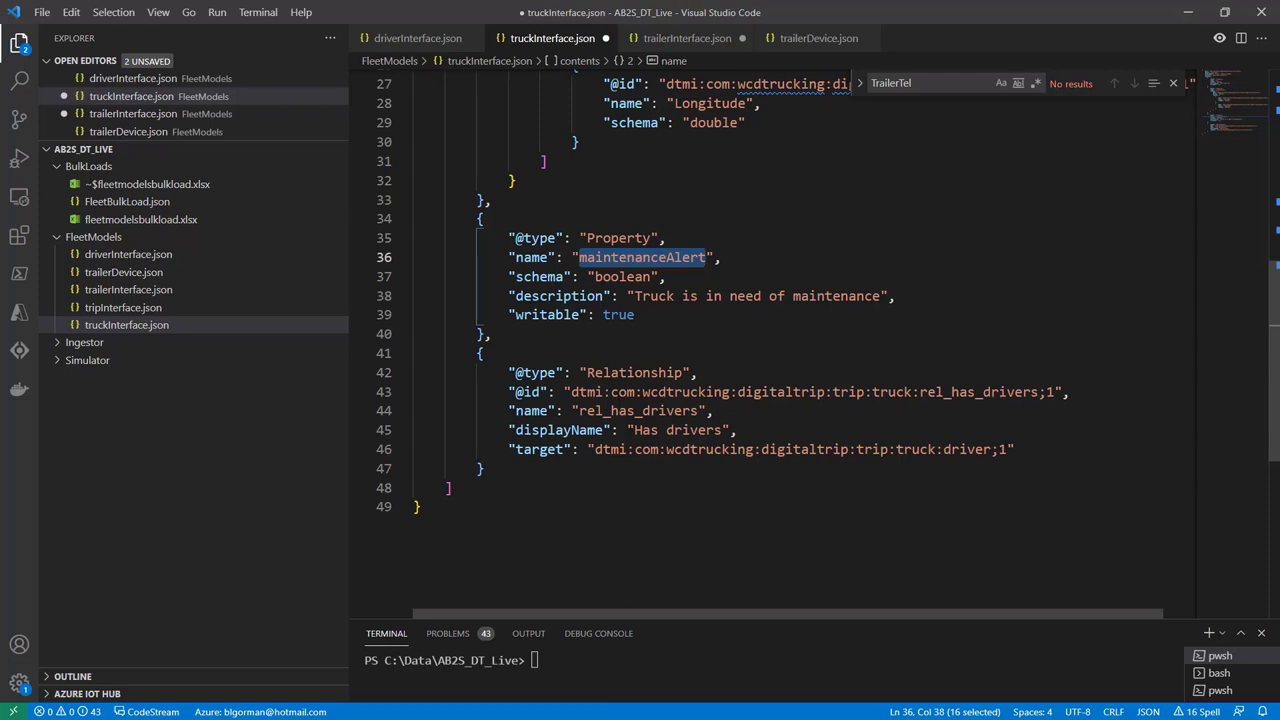
pyautogui.moveTo(1006, 449); pyautogui.dragTo(595, 449)
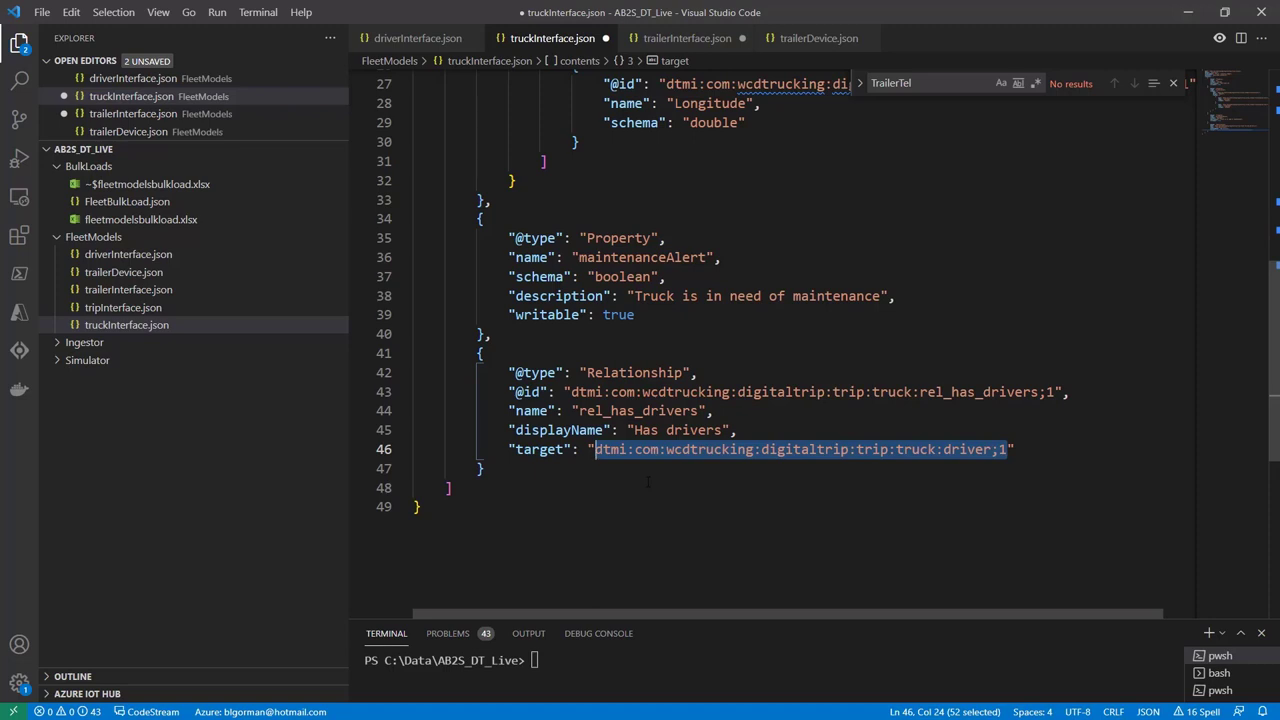
# - Fill tripInterface.json with the Trip interface model, containing a writable integer TripId and the rel_has_trucks and rel_has_trailers relationships
pyautogui.click(115, 307)
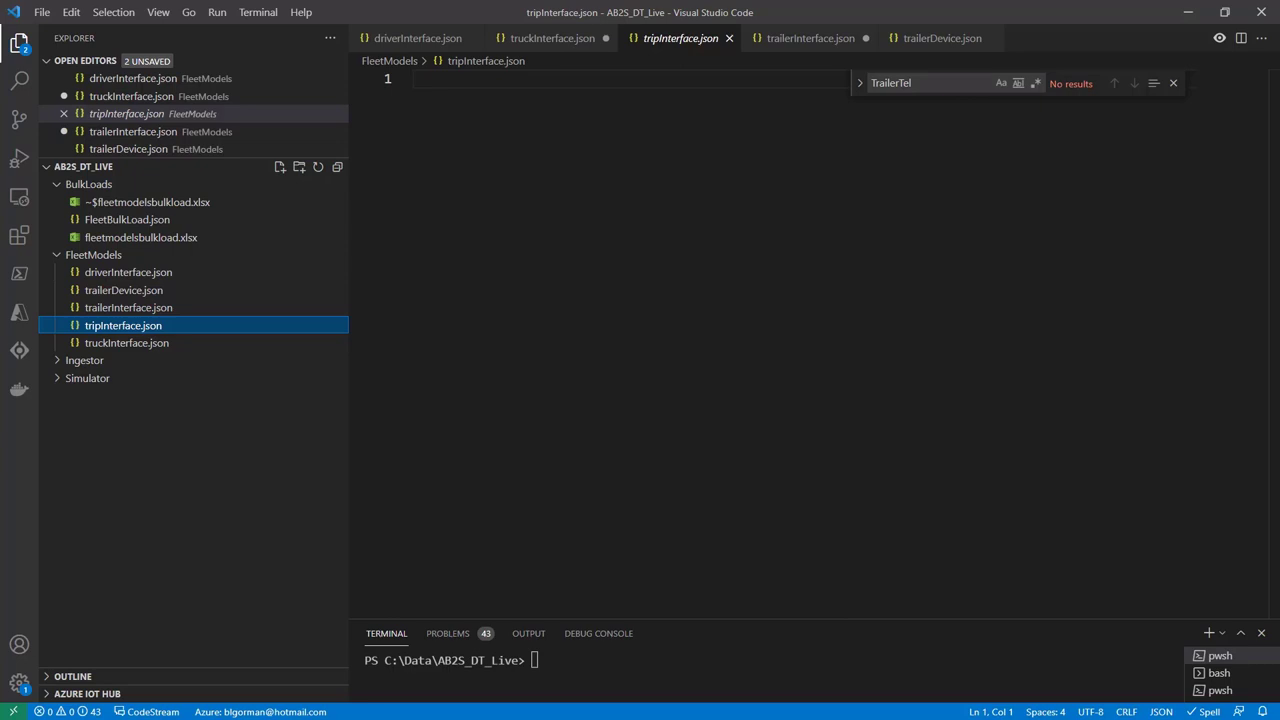
pyautogui.click(449, 226)
pyautogui.hotkey('ctrl', 'v')
pyautogui.scroll(5, 679, 262)
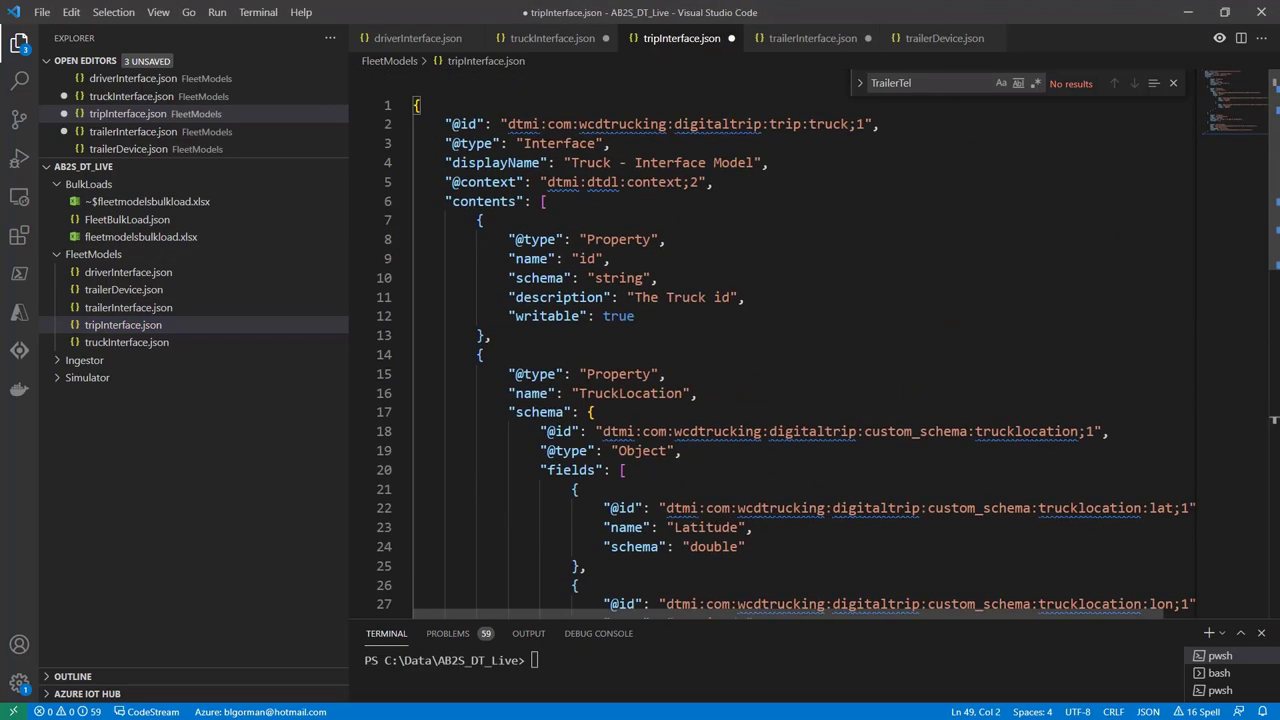
pyautogui.moveTo(864, 124); pyautogui.dragTo(757, 124)
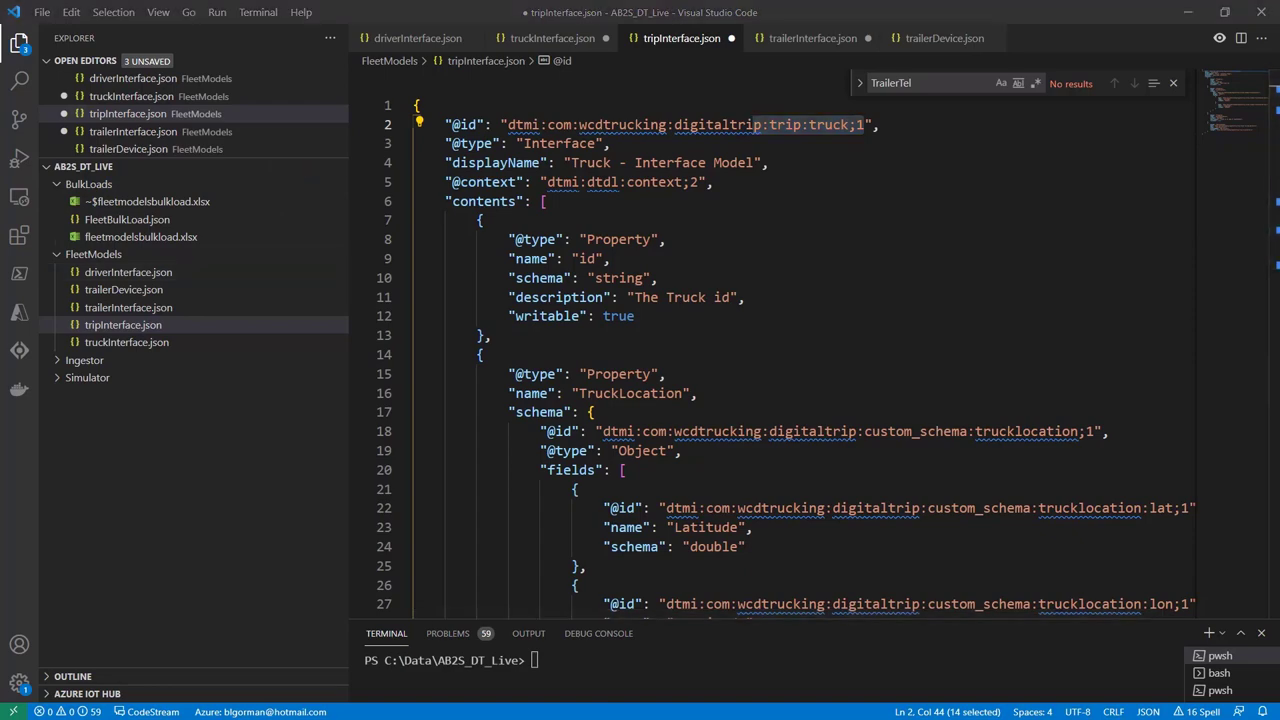
pyautogui.click(741, 252)
pyautogui.hotkey('ctrl', 'a')
pyautogui.hotkey('ctrl', 'v')
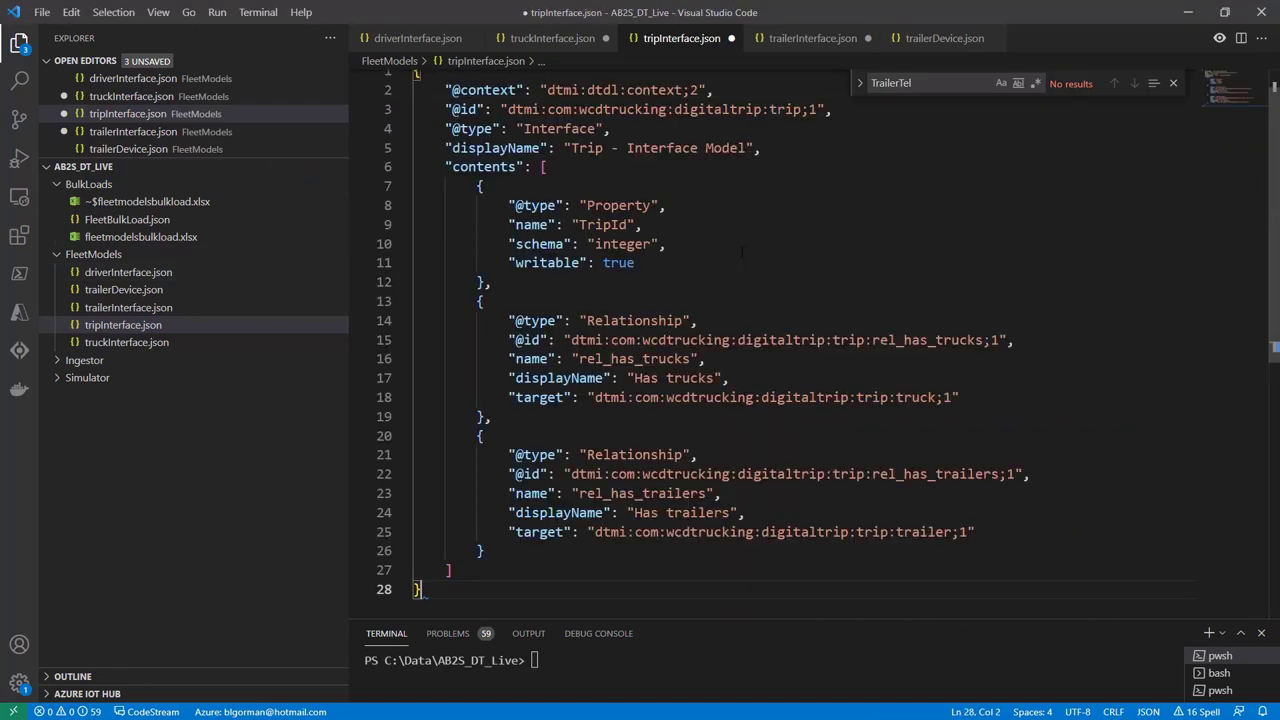
pyautogui.scroll(1, 741, 252)
pyautogui.doubleClick(785, 144)
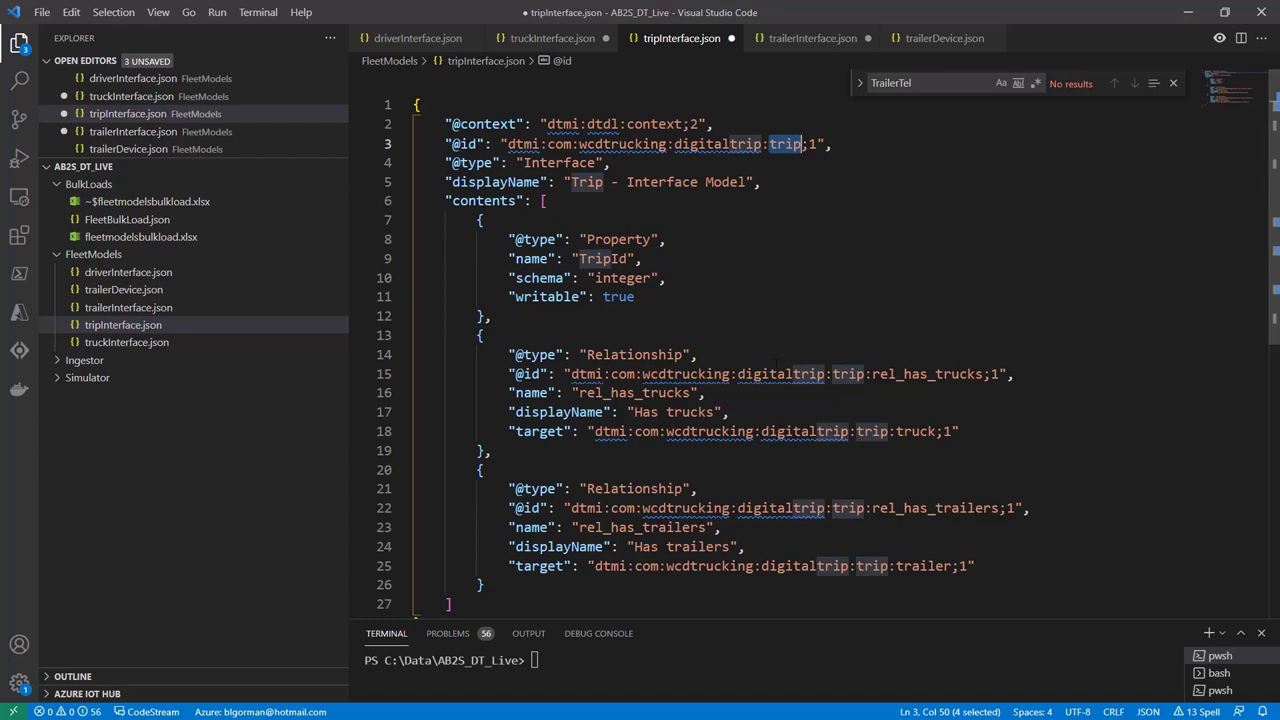
pyautogui.doubleClick(903, 376)
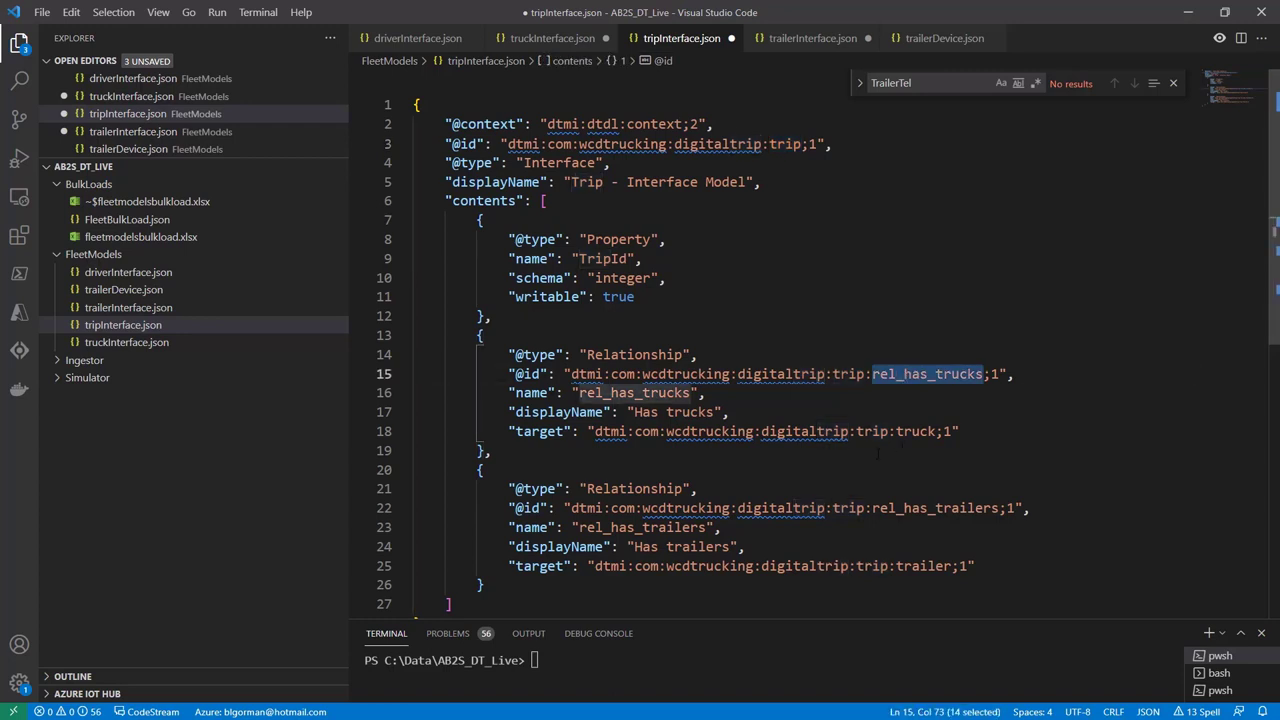
pyautogui.doubleClick(914, 508)
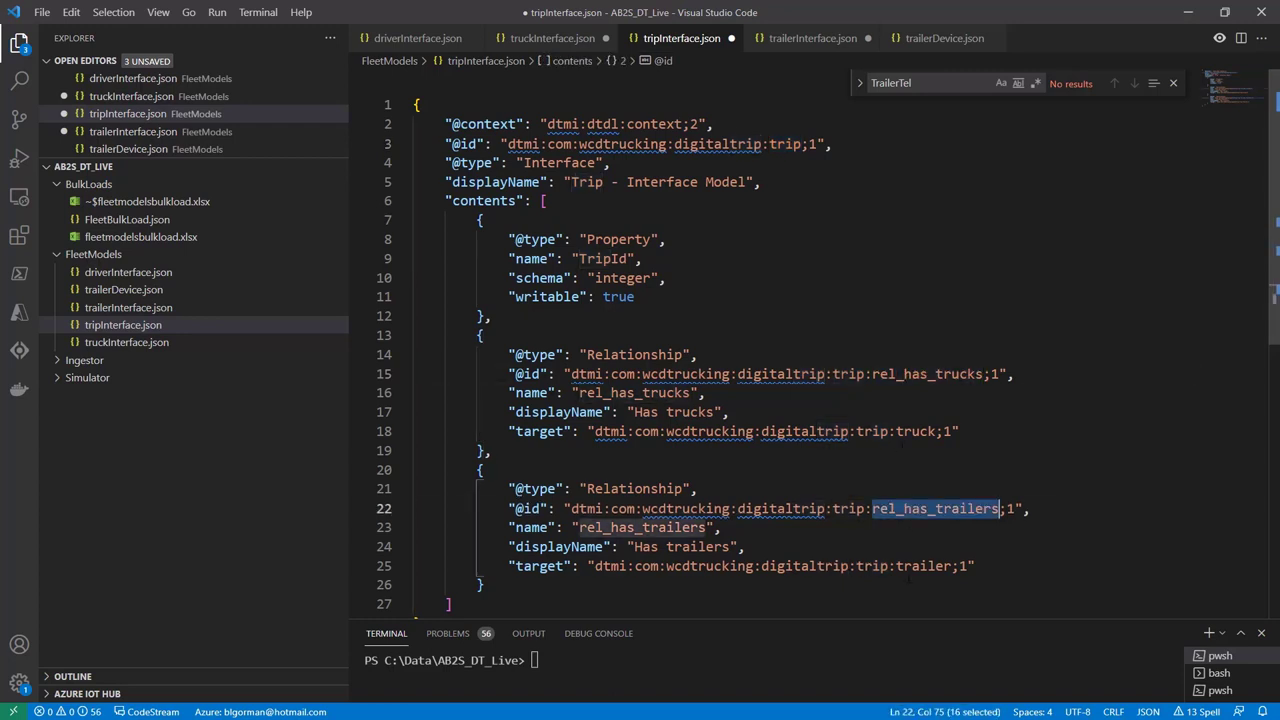
pyautogui.moveTo(968, 566); pyautogui.dragTo(596, 566)
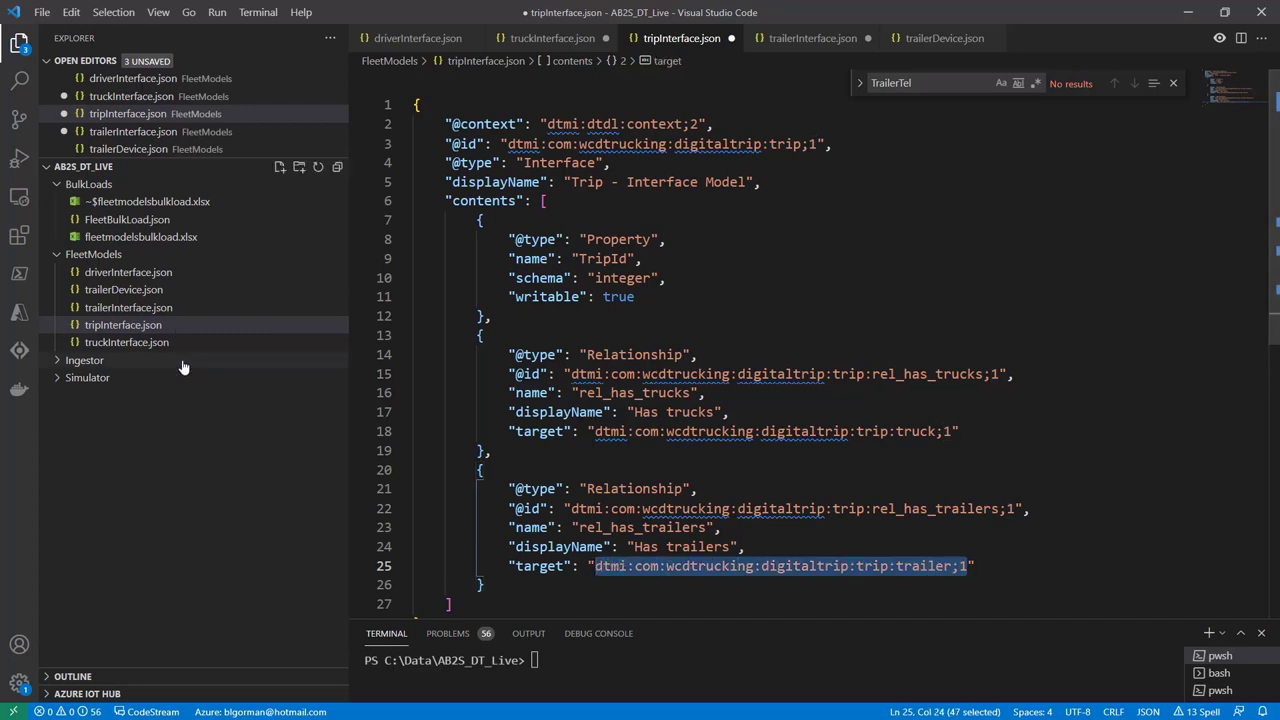
pyautogui.hotkey('ctrl', 'shift', 'e')
pyautogui.click(127, 311)
pyautogui.scroll(3, 780, 340)
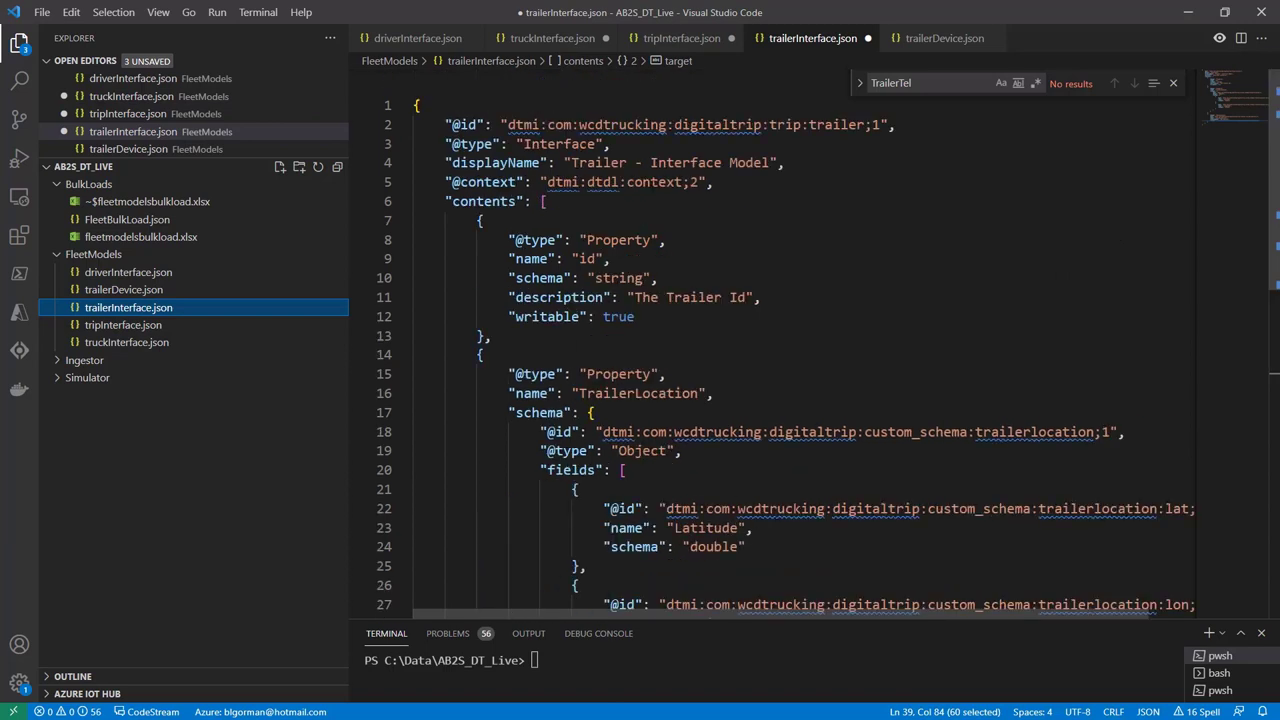
pyautogui.moveTo(516, 124); pyautogui.dragTo(895, 124)
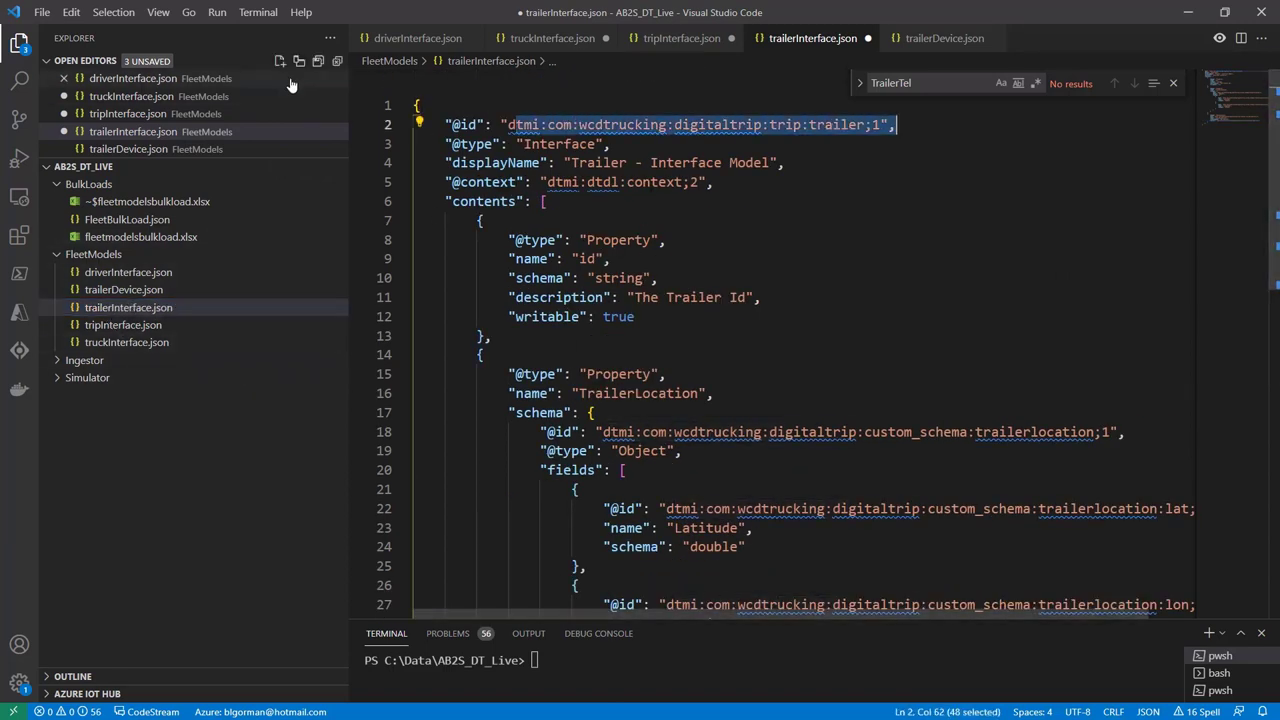
pyautogui.click(318, 61)
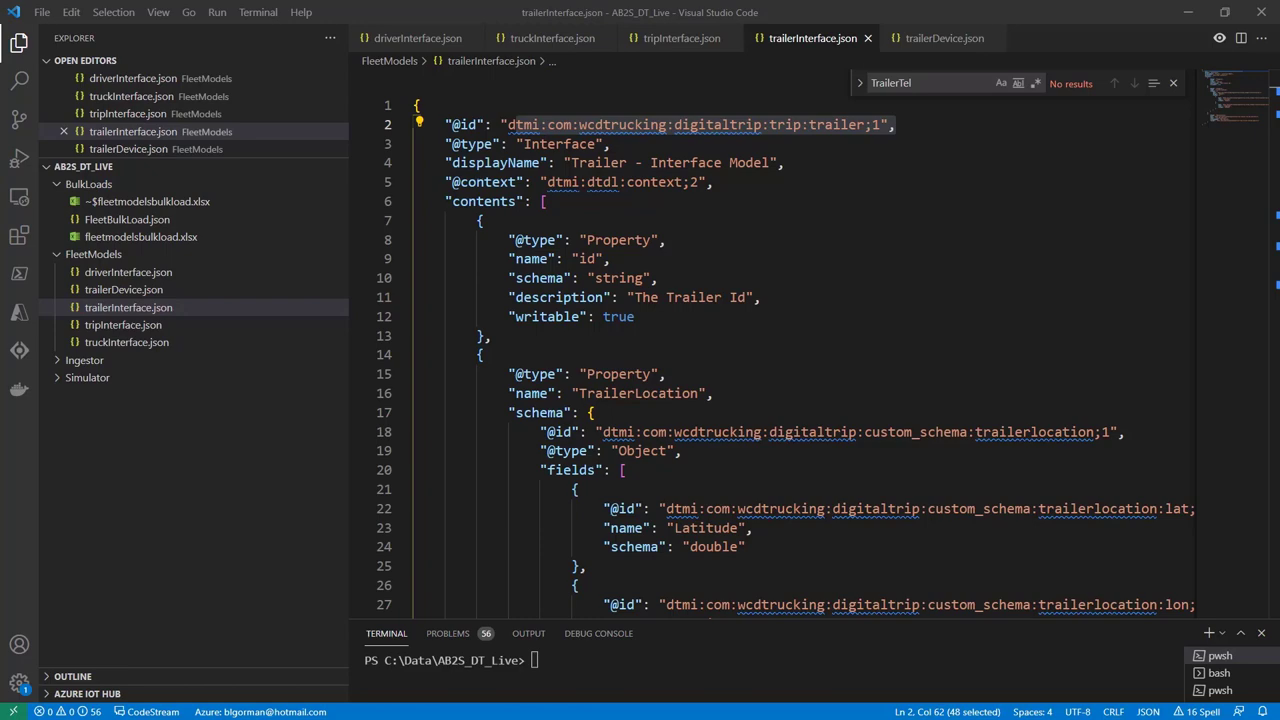
# - Switch to the browser's DTDL Validator page and open its GitHub code repository in a new tab
pyautogui.hotkey('alt', 'Tab')
pyautogui.moveTo(410, 200); pyautogui.dragTo(380, 34)
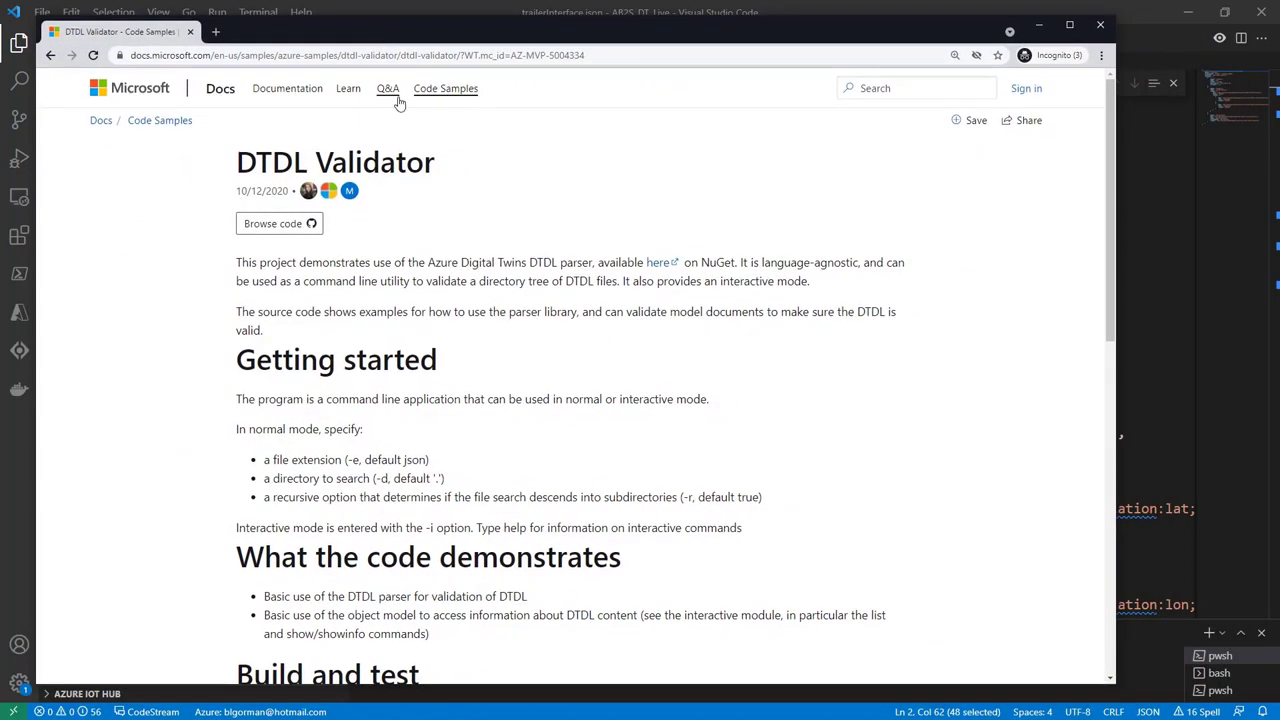
pyautogui.rightClick(279, 231)
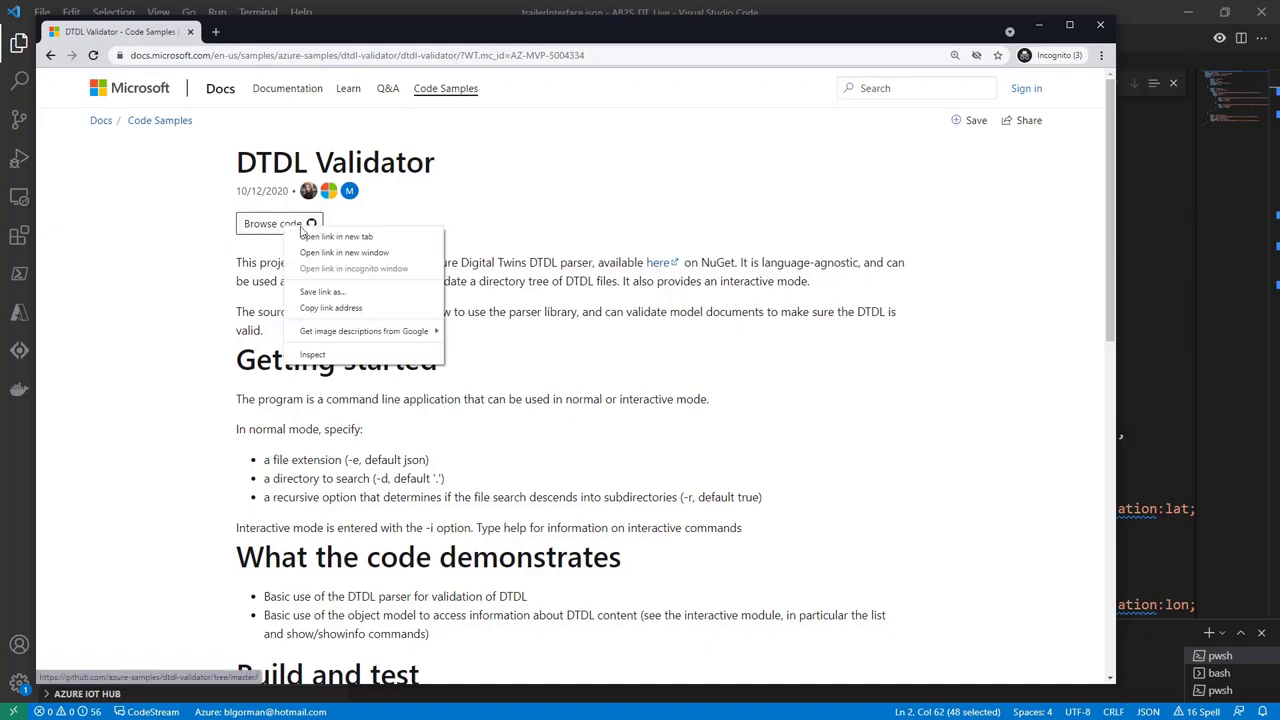
pyautogui.click(330, 237)
pyautogui.click(266, 38)
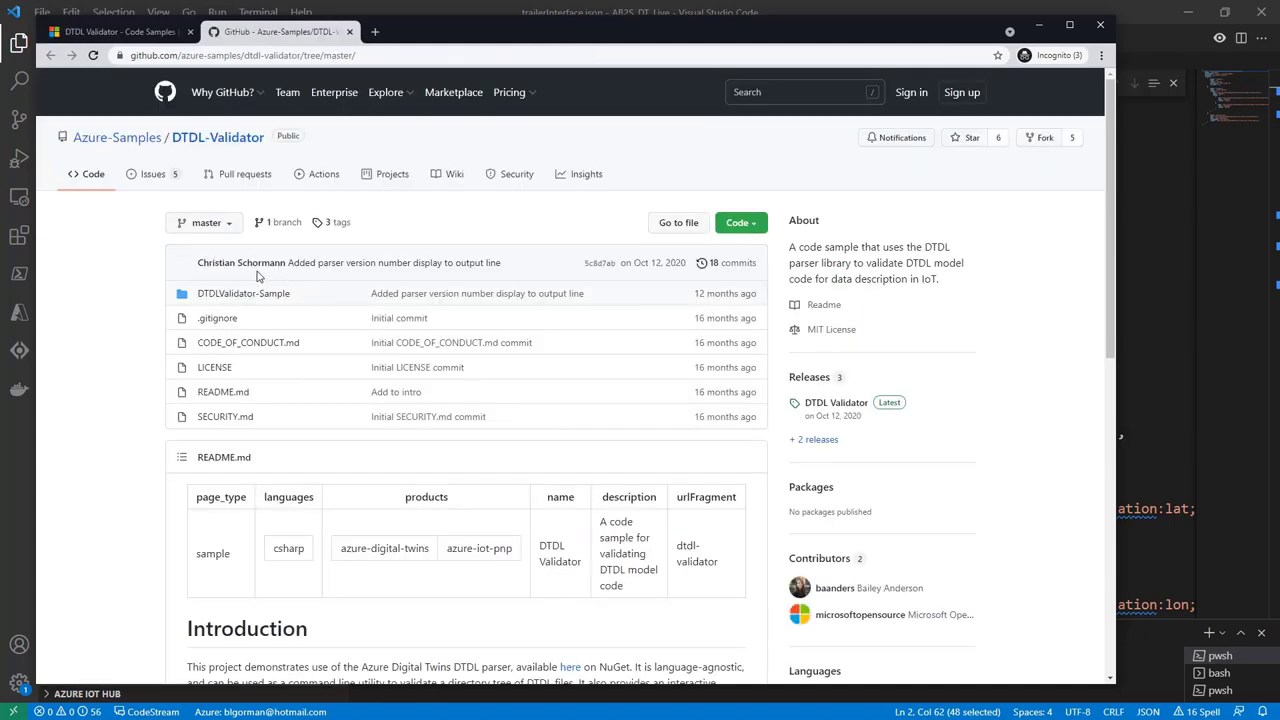
# - Read the repository README for the validator's directory option and build instructions
pyautogui.scroll(-1, 277, 373)
pyautogui.scroll(-7, 277, 373)
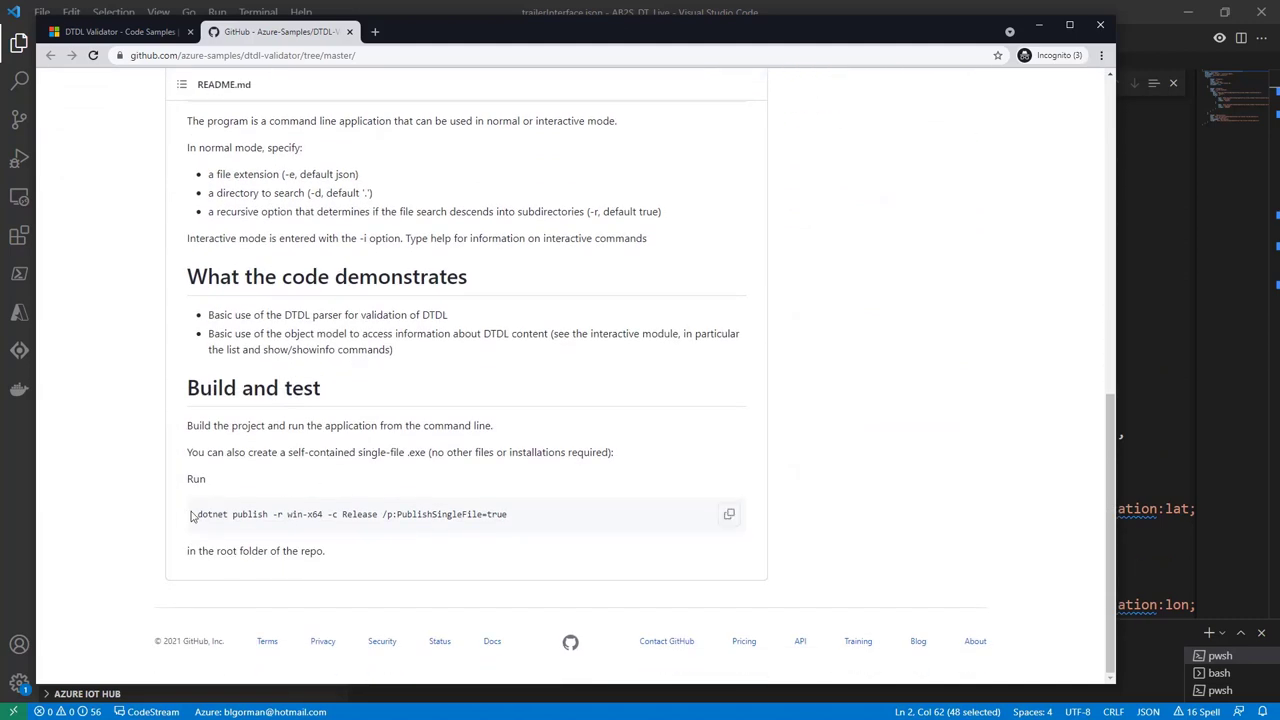
pyautogui.scroll(2, 195, 515)
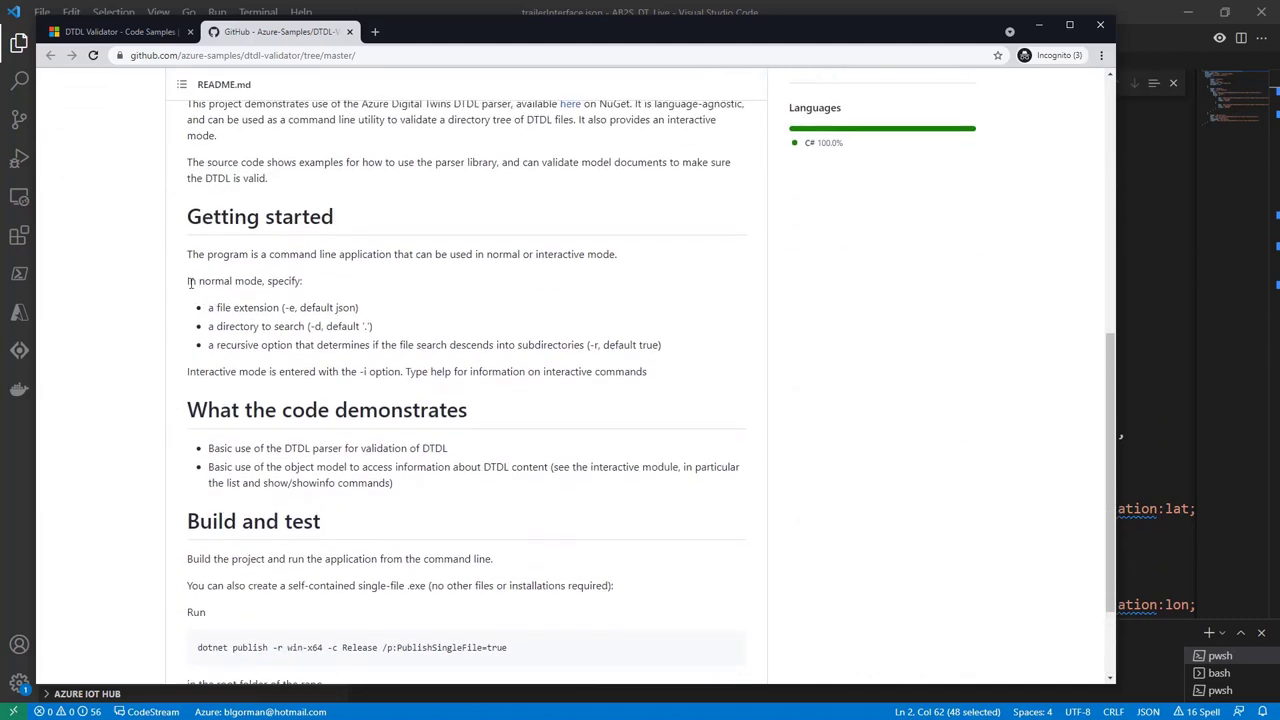
pyautogui.moveTo(210, 330); pyautogui.dragTo(395, 331)
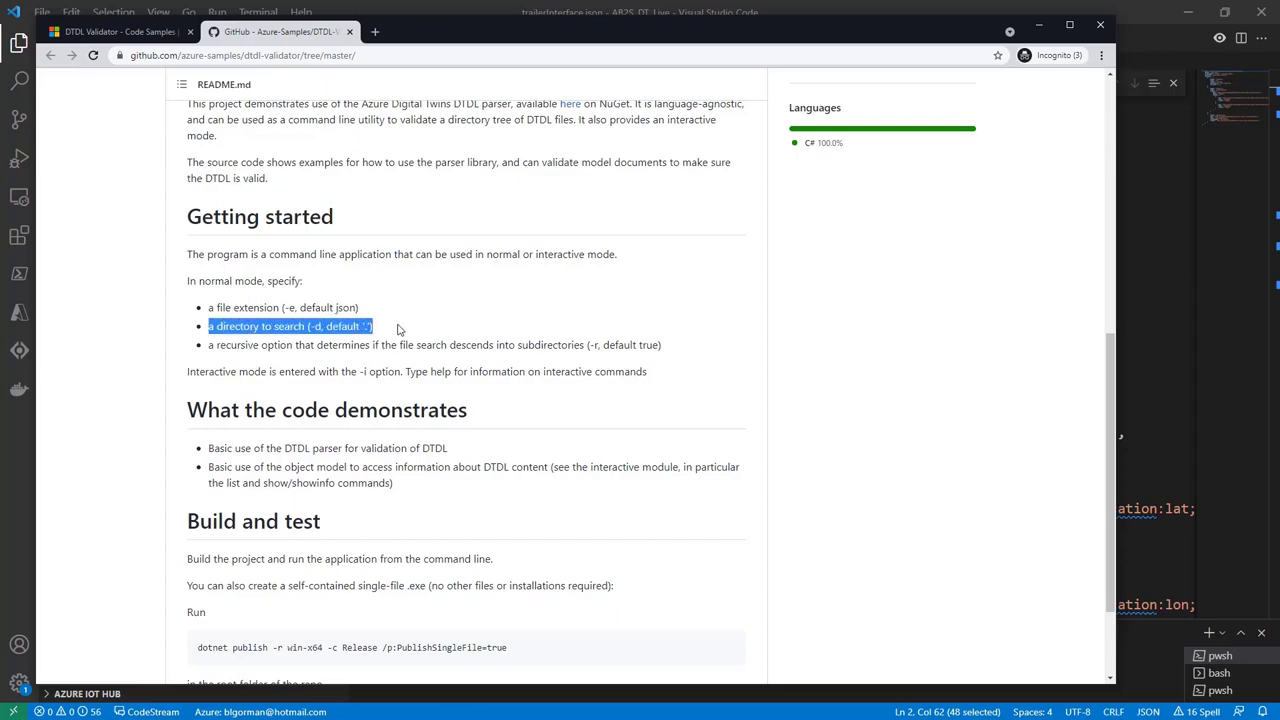
pyautogui.scroll(1, 396, 395)
pyautogui.scroll(5, 392, 400)
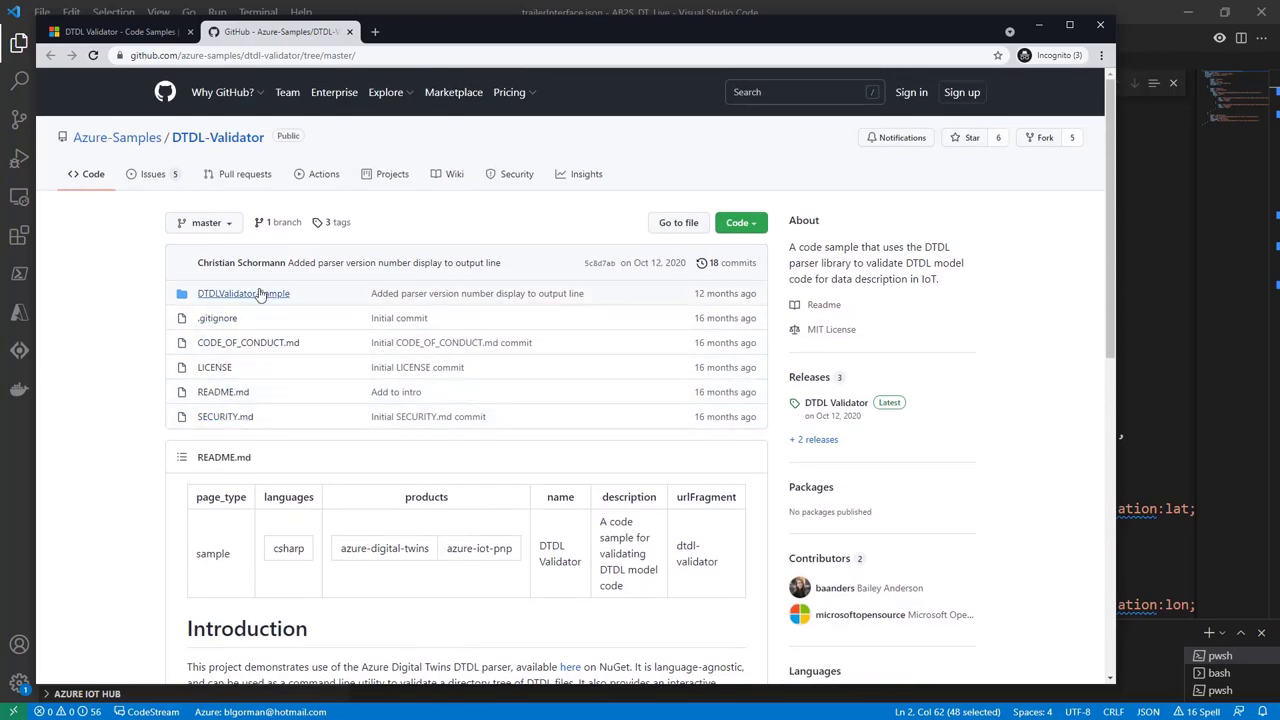
# - Examine the DTDL Validator docs page for the file extension and directory options and the publish command
pyautogui.click(120, 31)
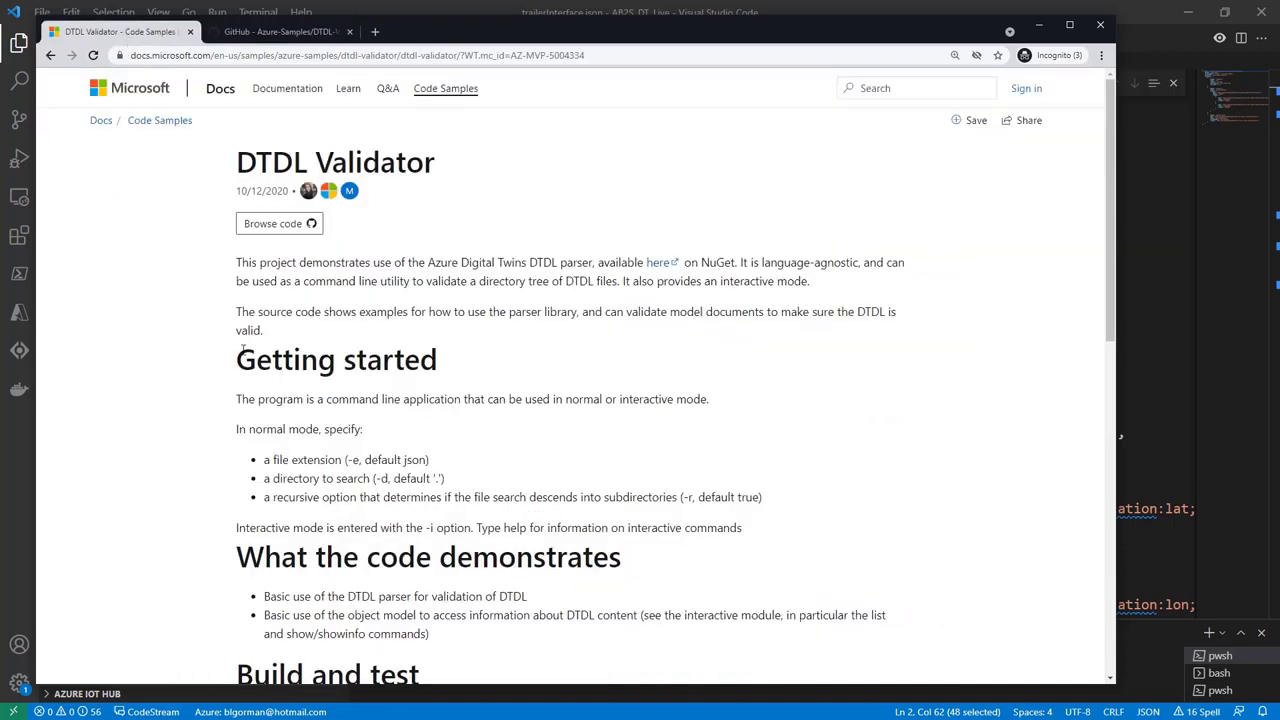
pyautogui.scroll(-2, 330, 400)
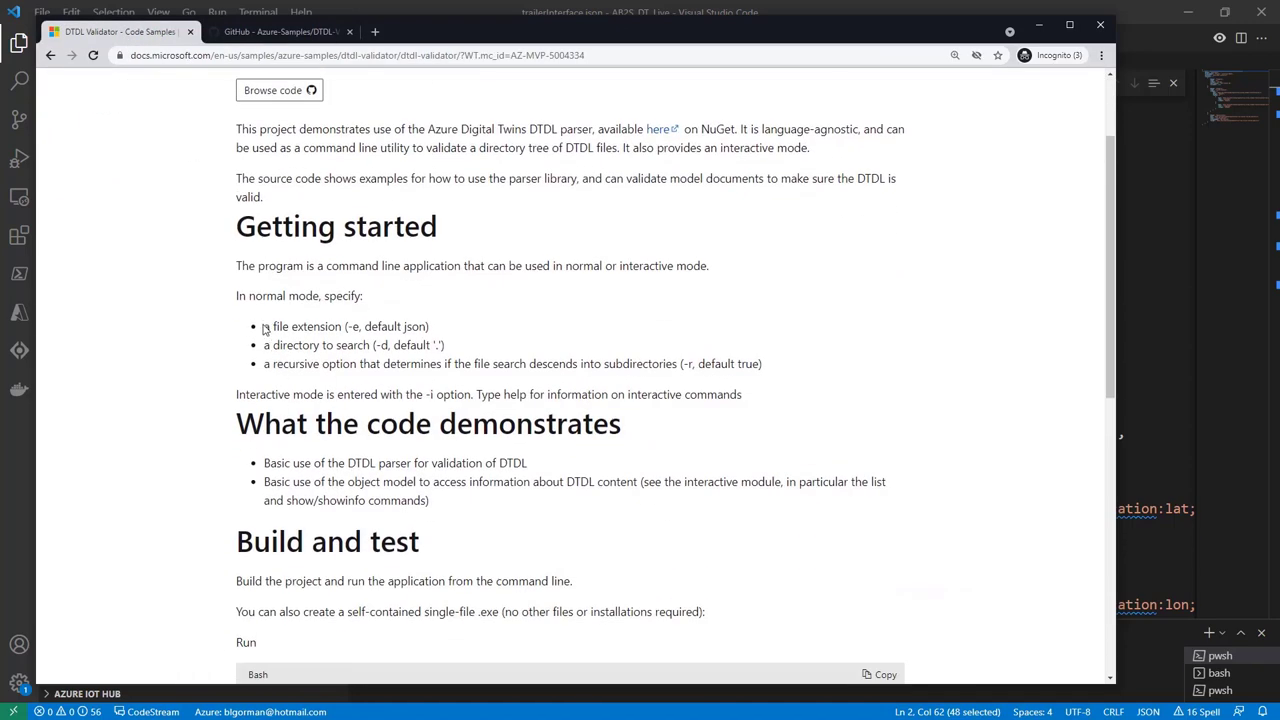
pyautogui.moveTo(264, 328); pyautogui.dragTo(440, 333)
pyautogui.moveTo(260, 346); pyautogui.dragTo(455, 348)
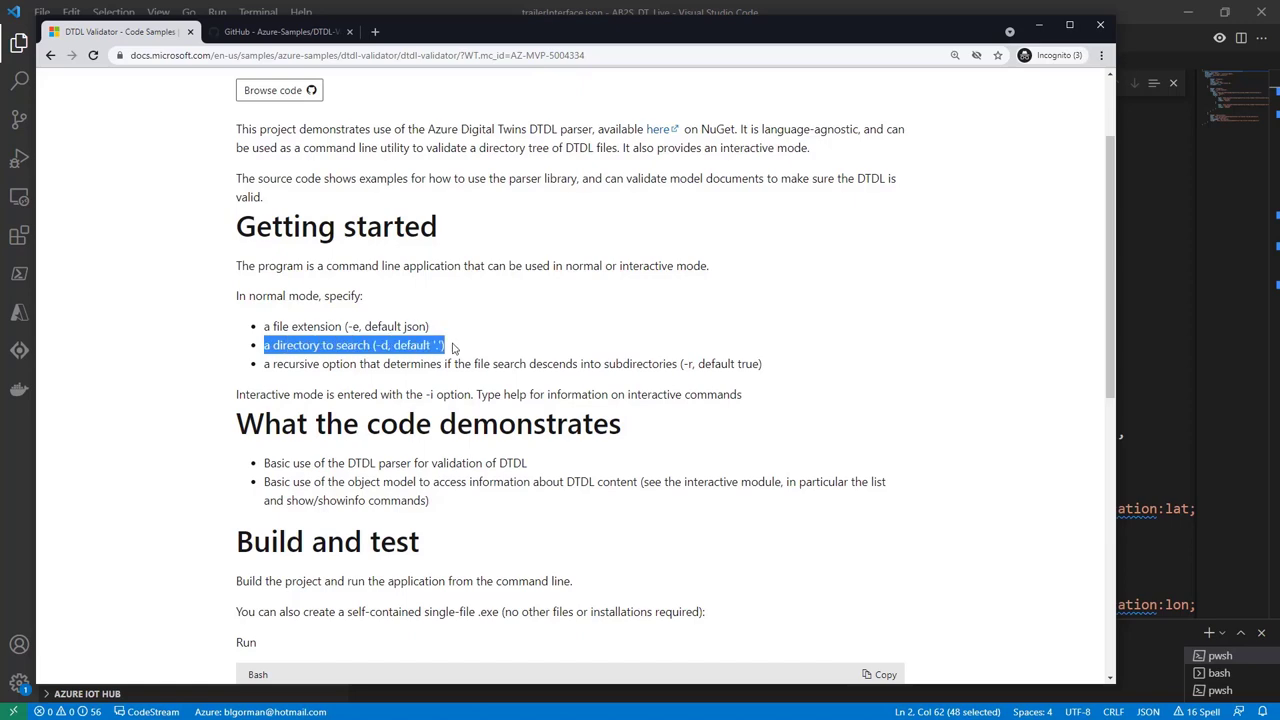
pyautogui.scroll(-1, 418, 244)
pyautogui.click(436, 214)
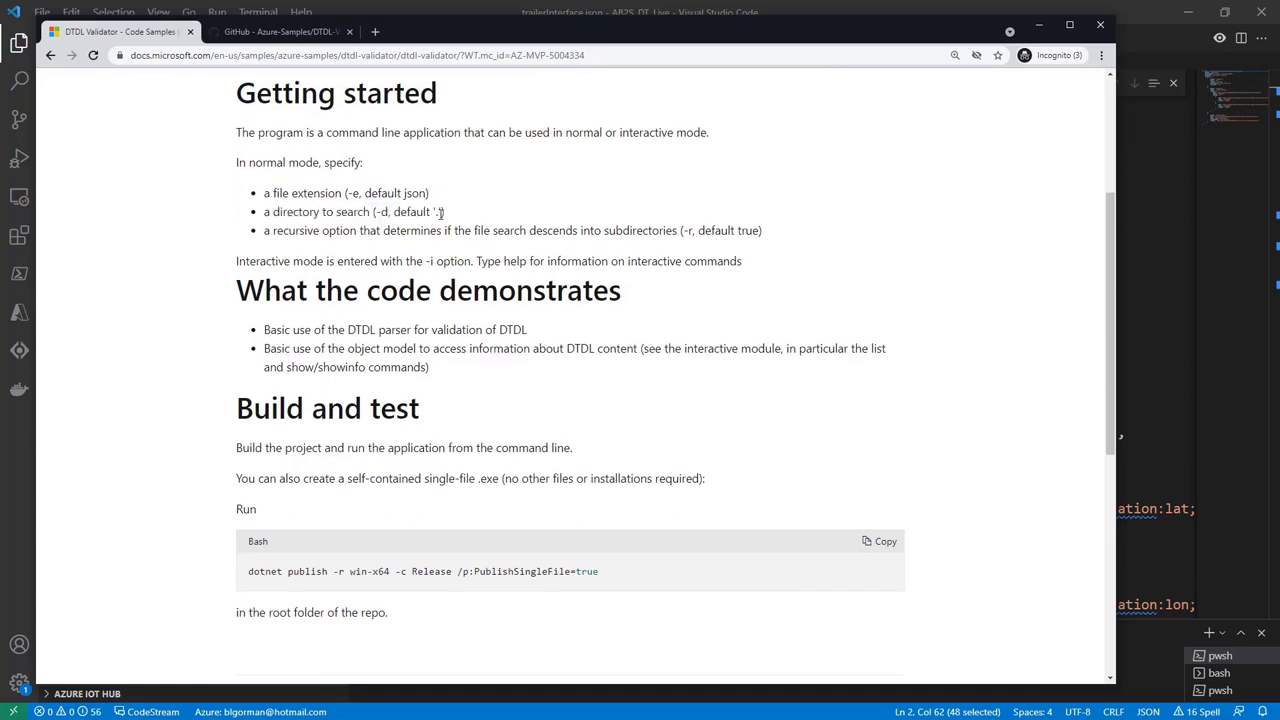
pyautogui.scroll(-4, 403, 248)
pyautogui.scroll(15, 355, 418)
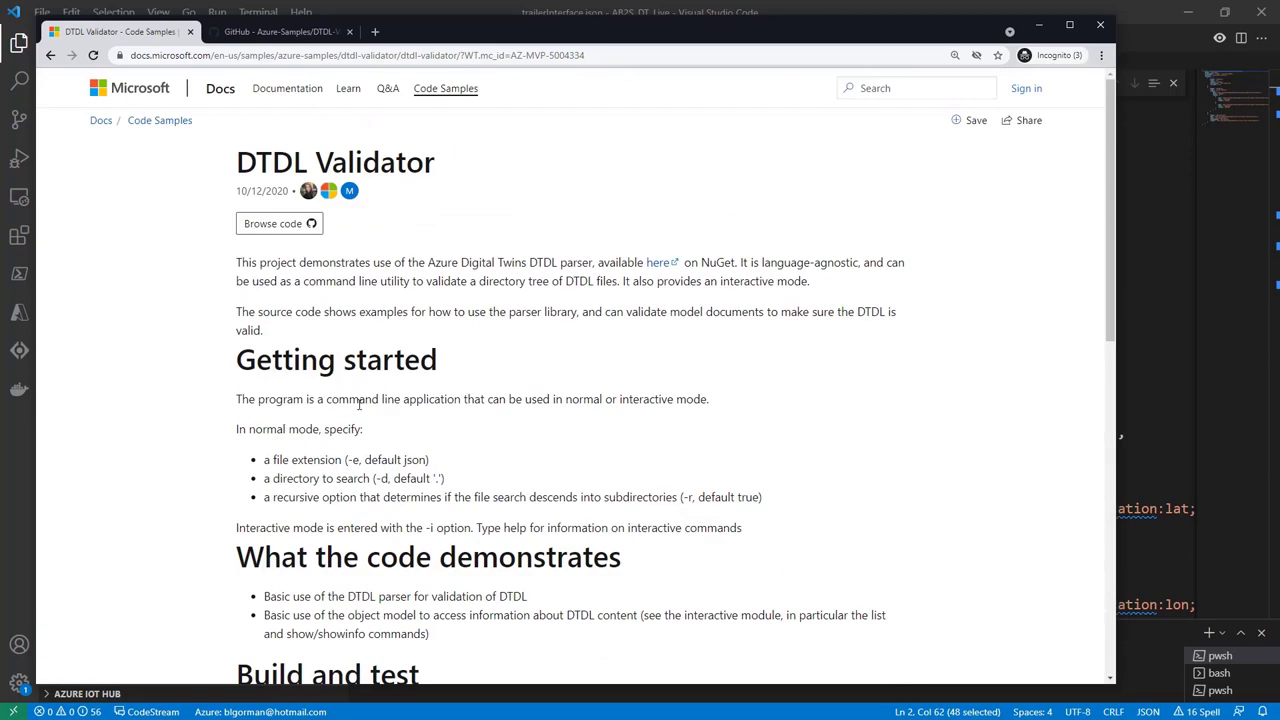
# - Return to VS Code, enlarge the terminal area and list the ADTExplorerandDTDLValidator folder in the third terminal
pyautogui.click(1045, 30)
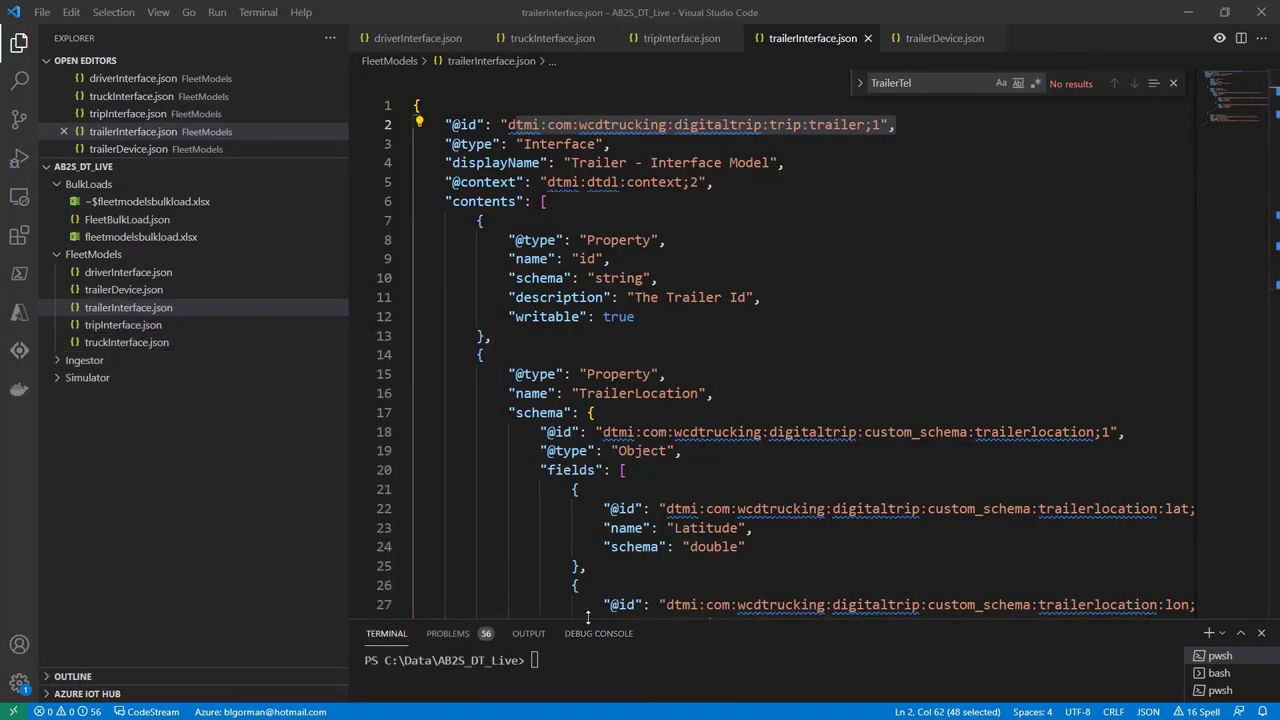
pyautogui.moveTo(617, 621); pyautogui.dragTo(617, 452)
pyautogui.click(1220, 516)
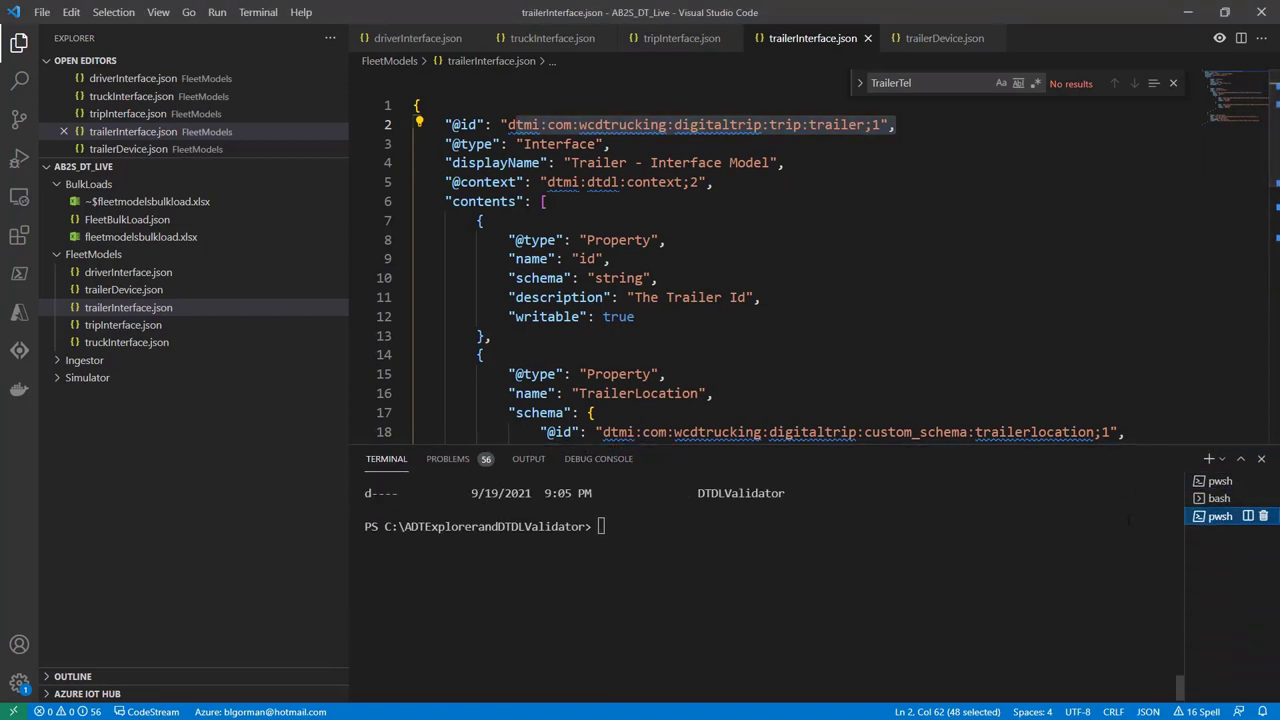
pyautogui.write('ls')
pyautogui.press('Return')
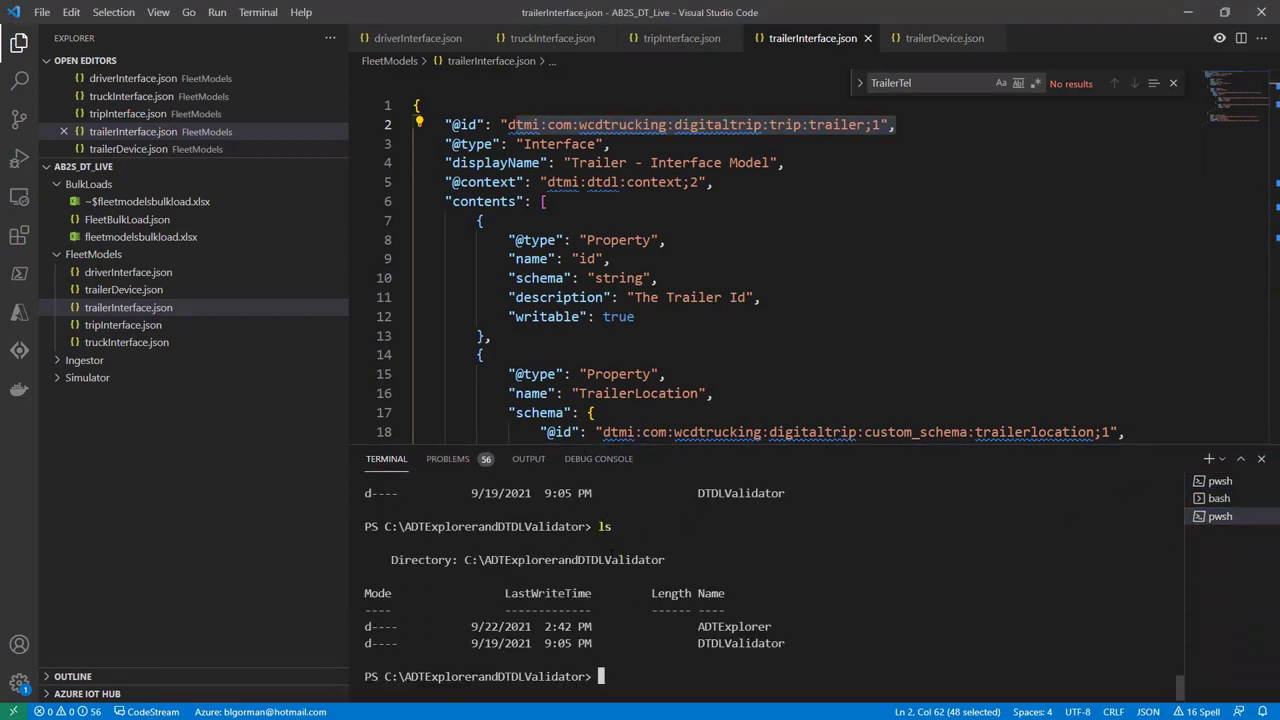
# - Change to the DTDLValidator directory and list its contents
pyautogui.write('cd .\\D')
pyautogui.write('TDLV')
pyautogui.press('Tab')
pyautogui.press('Return')
pyautogui.write('ls')
pyautogui.press('Return')
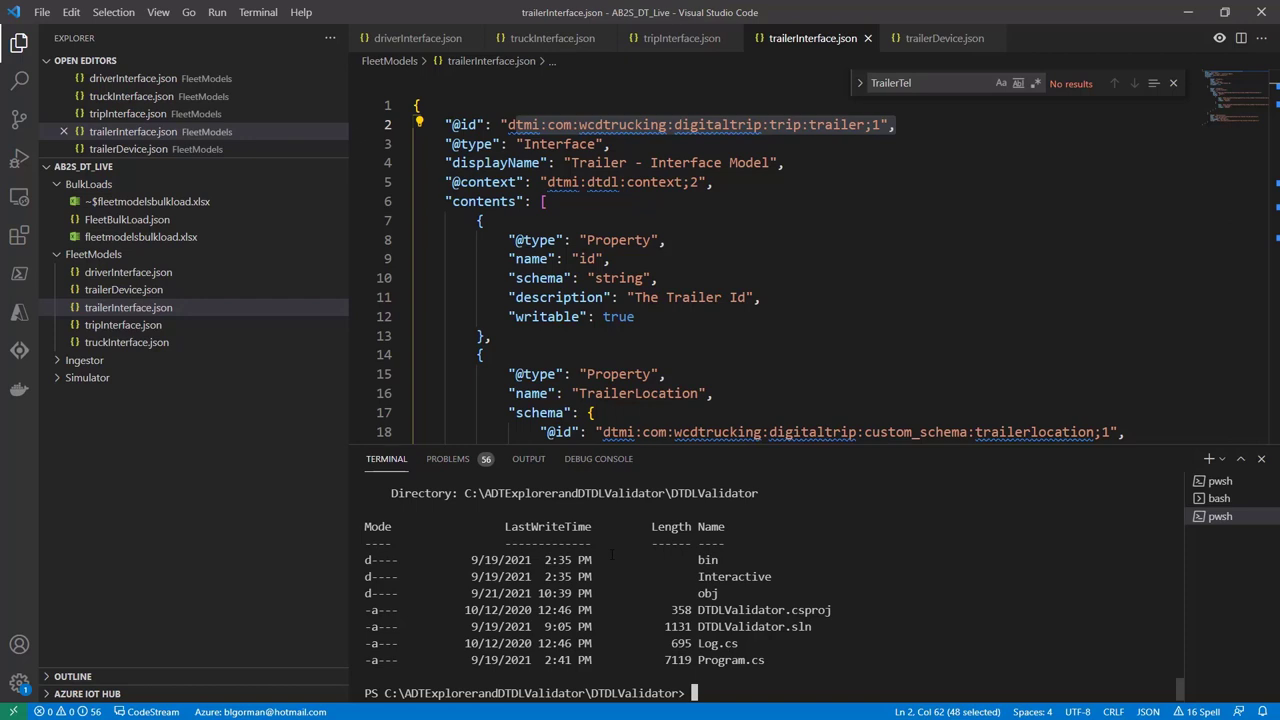
# - Build the DTDLValidator project with dotnet build
pyautogui.write('dotnet build')
pyautogui.press('Return')
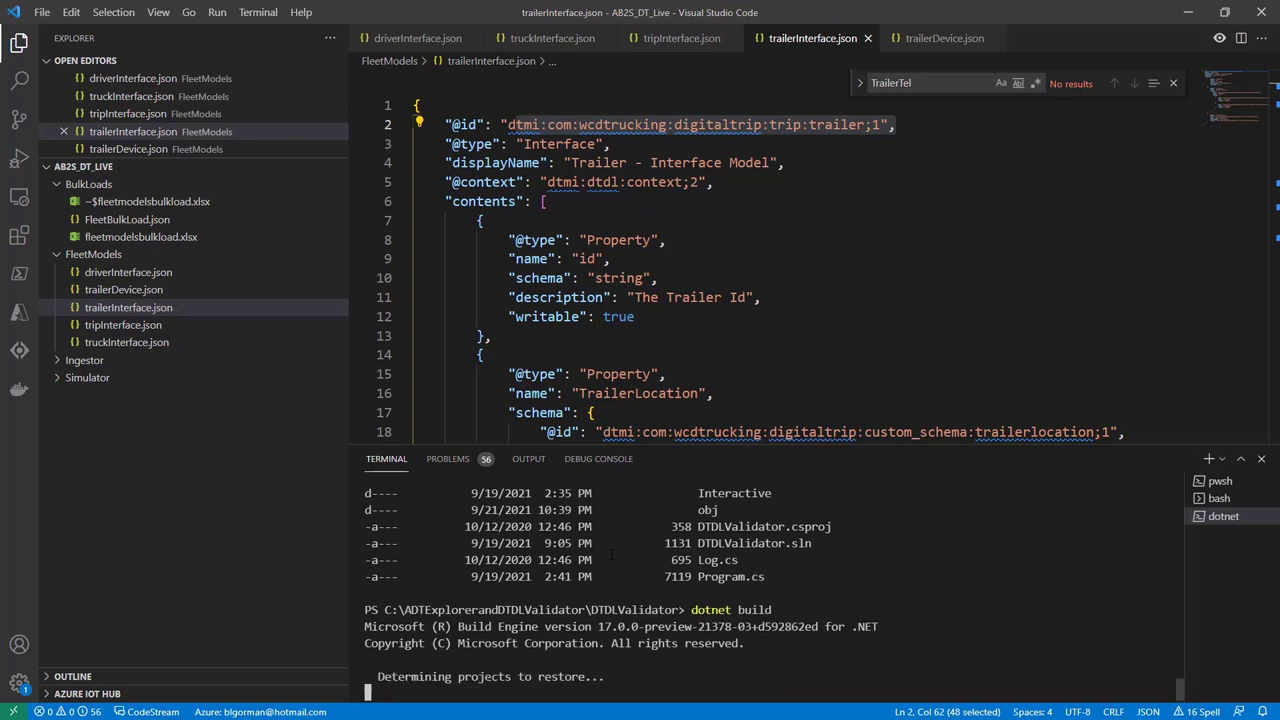
pyautogui.hotkey('ctrl', 'Tab')
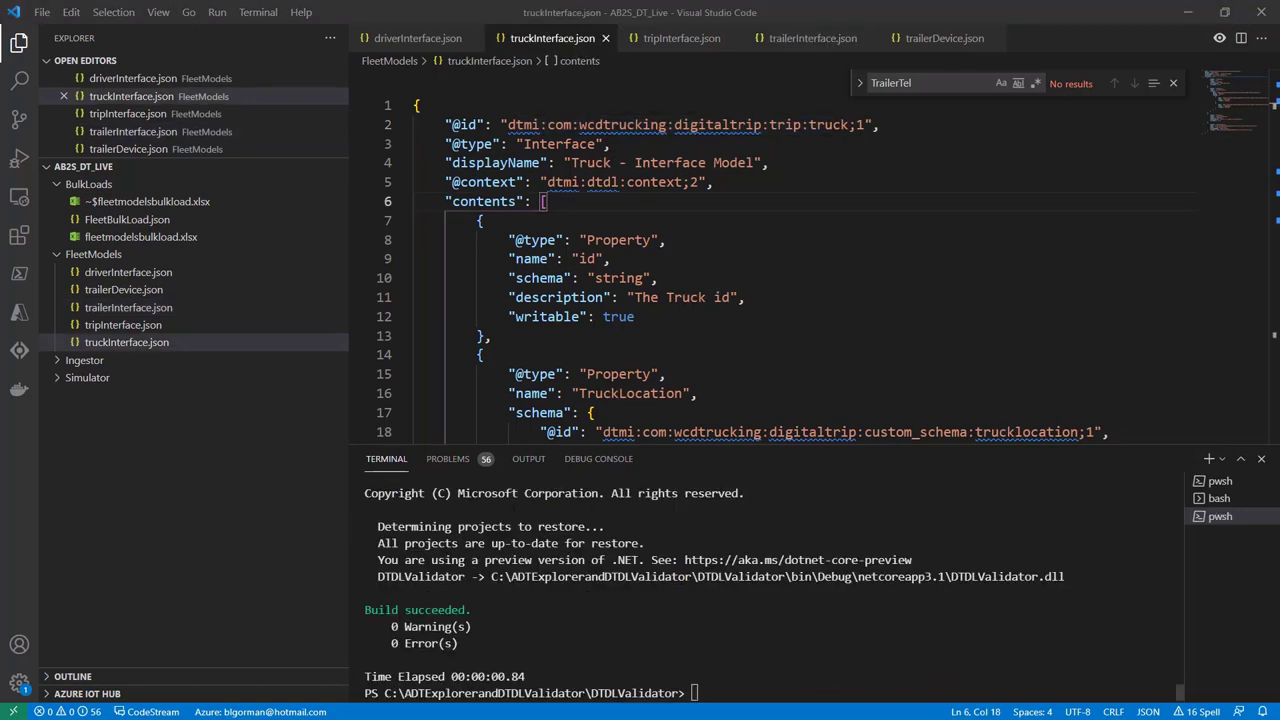
pyautogui.click(718, 680)
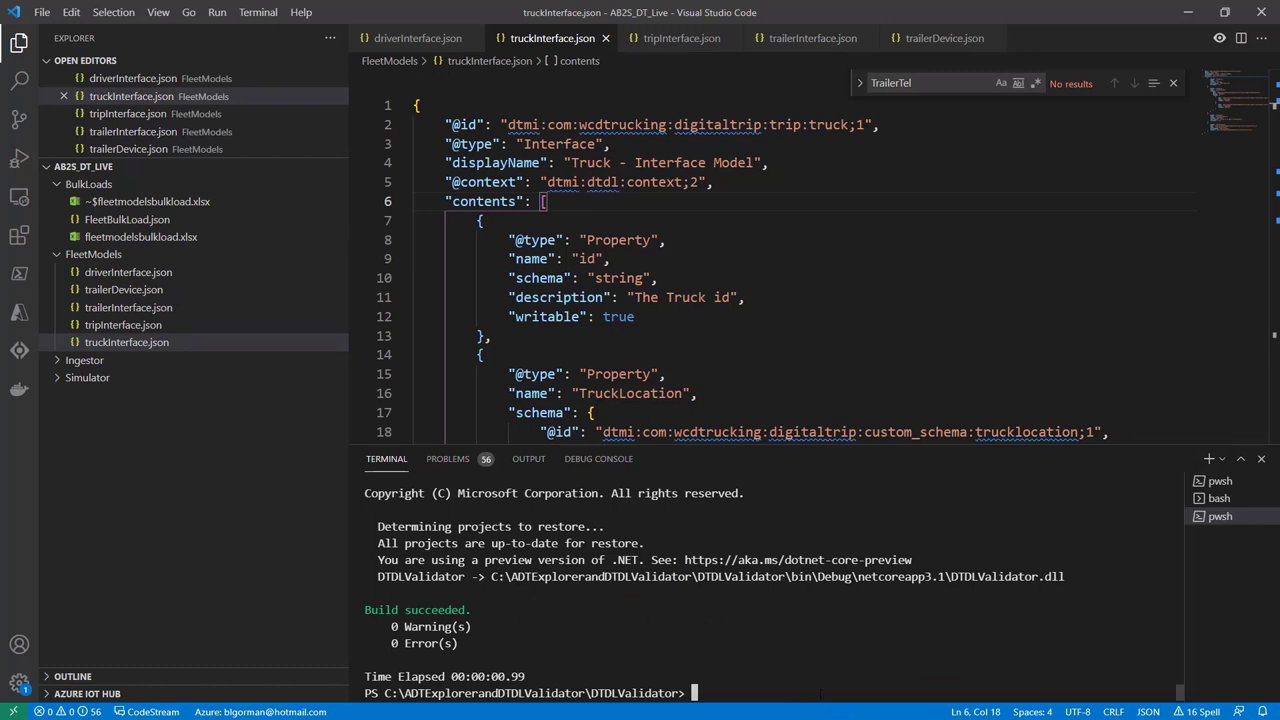
# - Display the validator's command-line options with dotnet run -- --help
pyautogui.write('dotnet -')
pyautogui.press('BackSpace')
pyautogui.write('run -- --help')
pyautogui.press('Return')
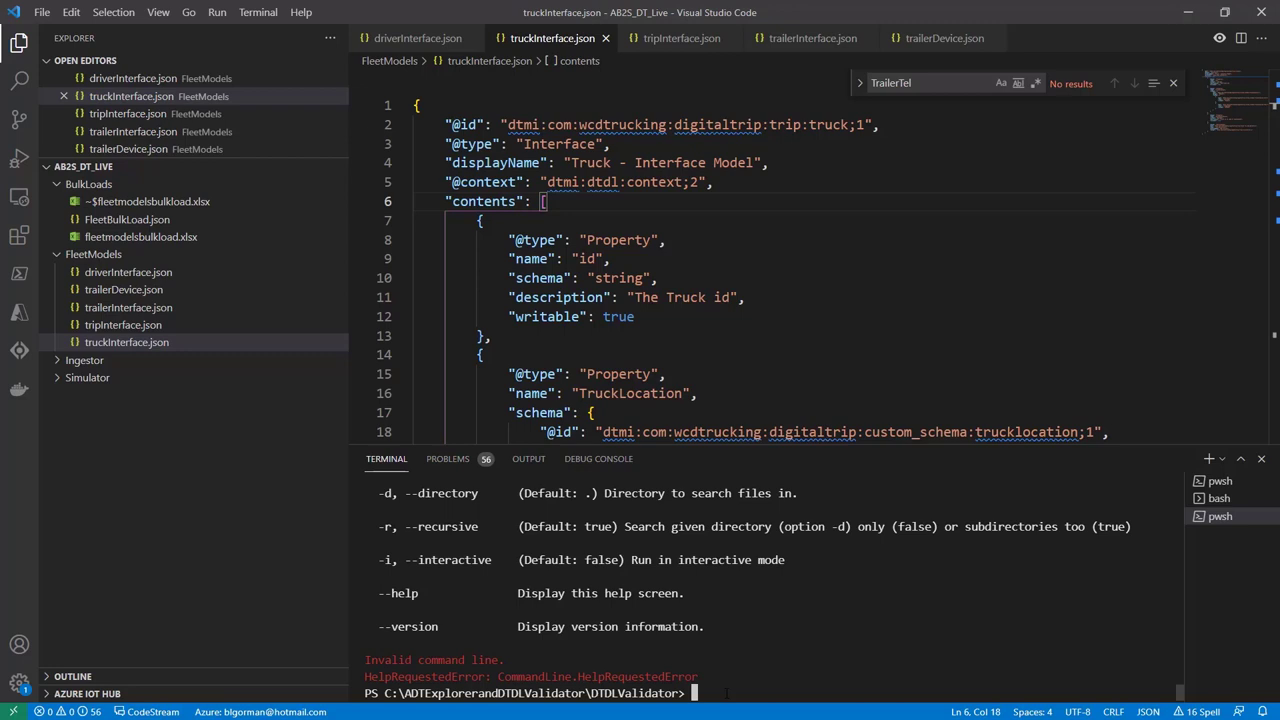
# - Set the PowerShell variable $validationPath to "C:\Data\AB2S_DT_Live\FleetModels"
pyautogui.write('$validationPath="')
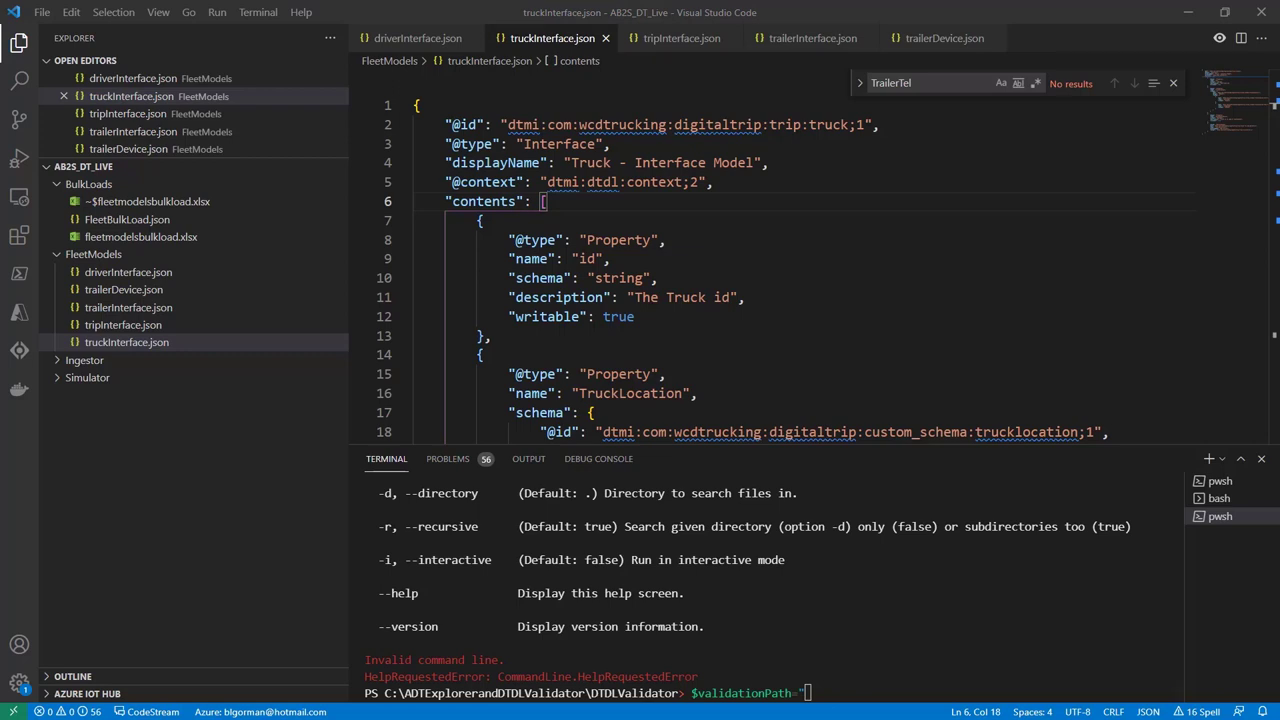
pyautogui.write('C:\\Data\\AB2S_DT_Live\\FleetModels')
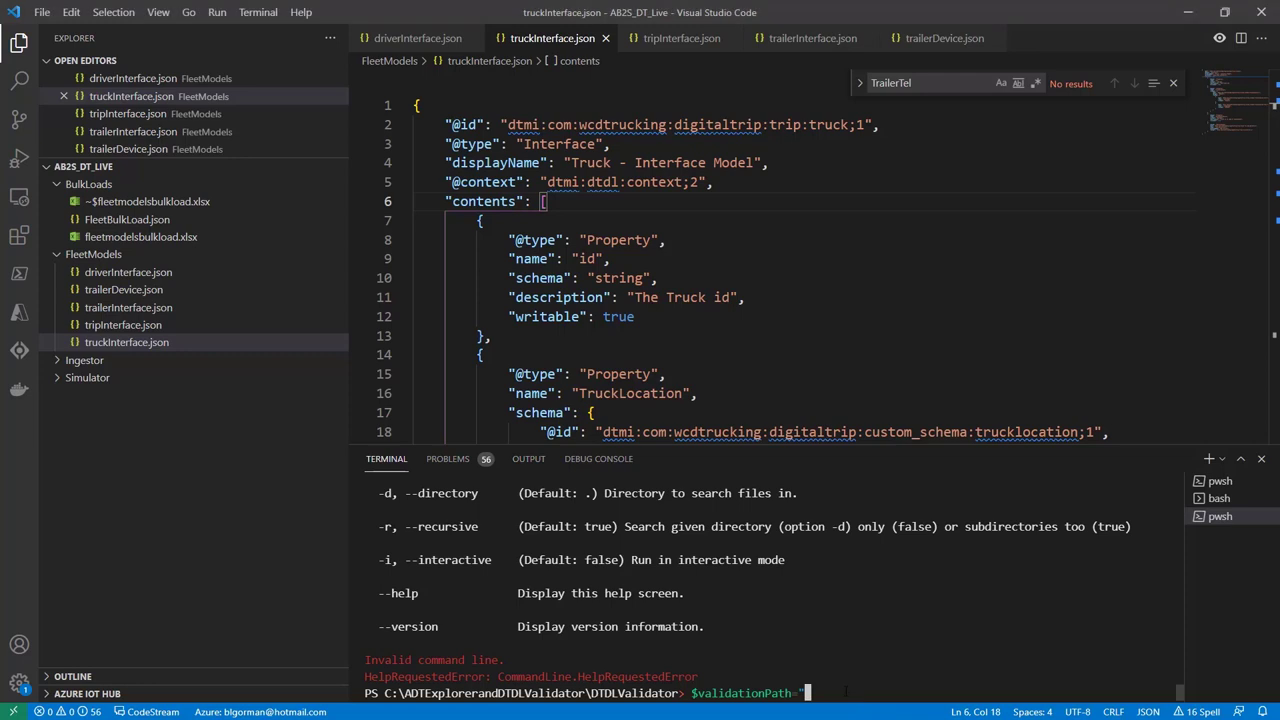
pyautogui.write('"')
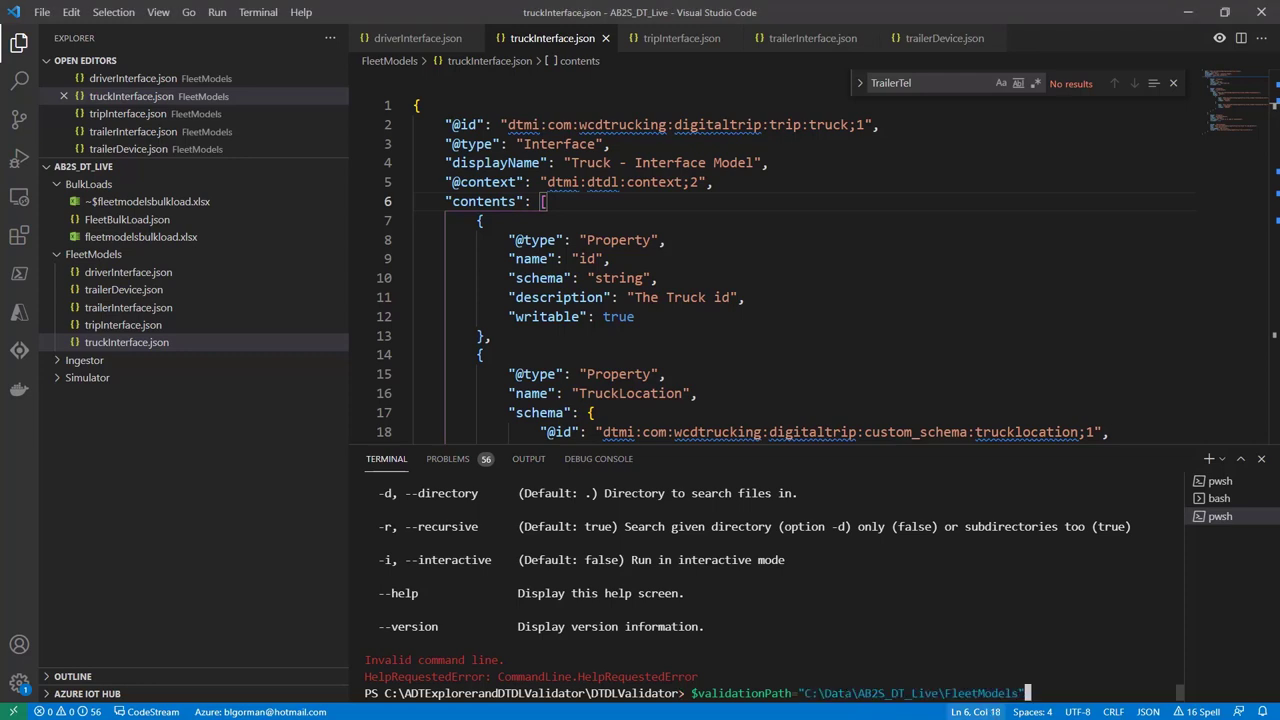
pyautogui.press('Return')
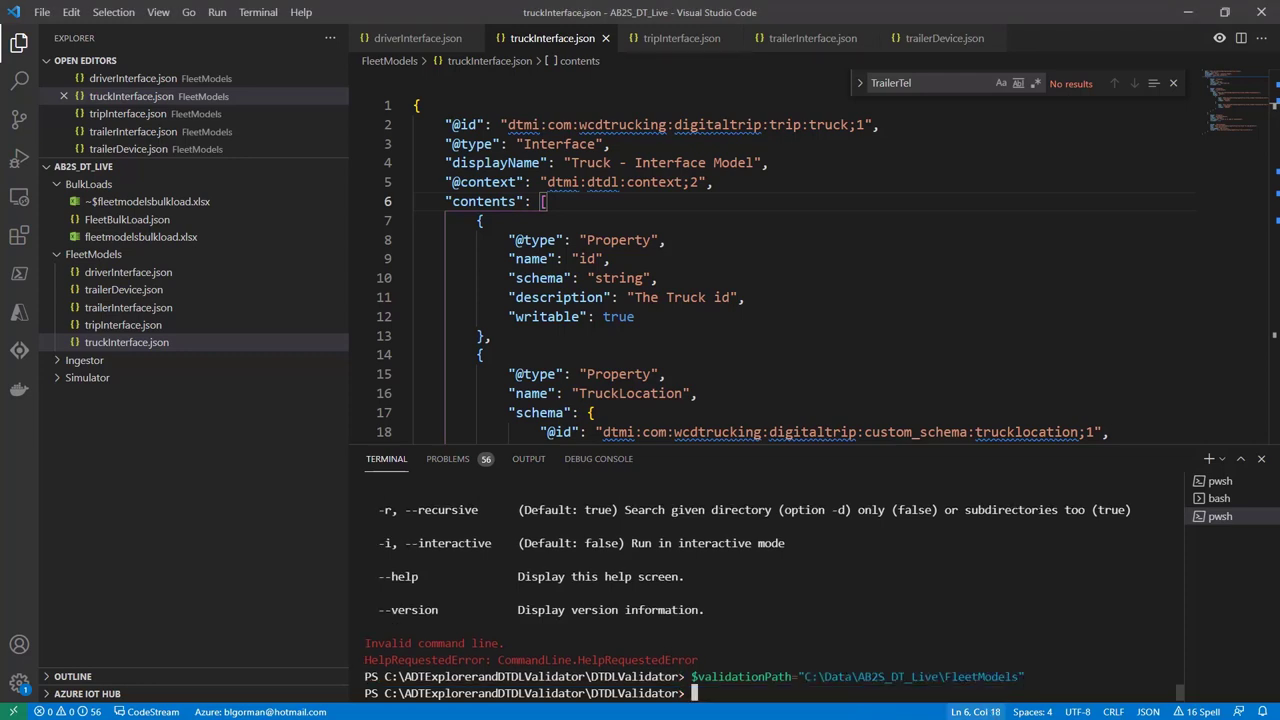
# - Validate the fleet models with dotnet run --directory $validationPath
pyautogui.write('dotnet run --directory ')
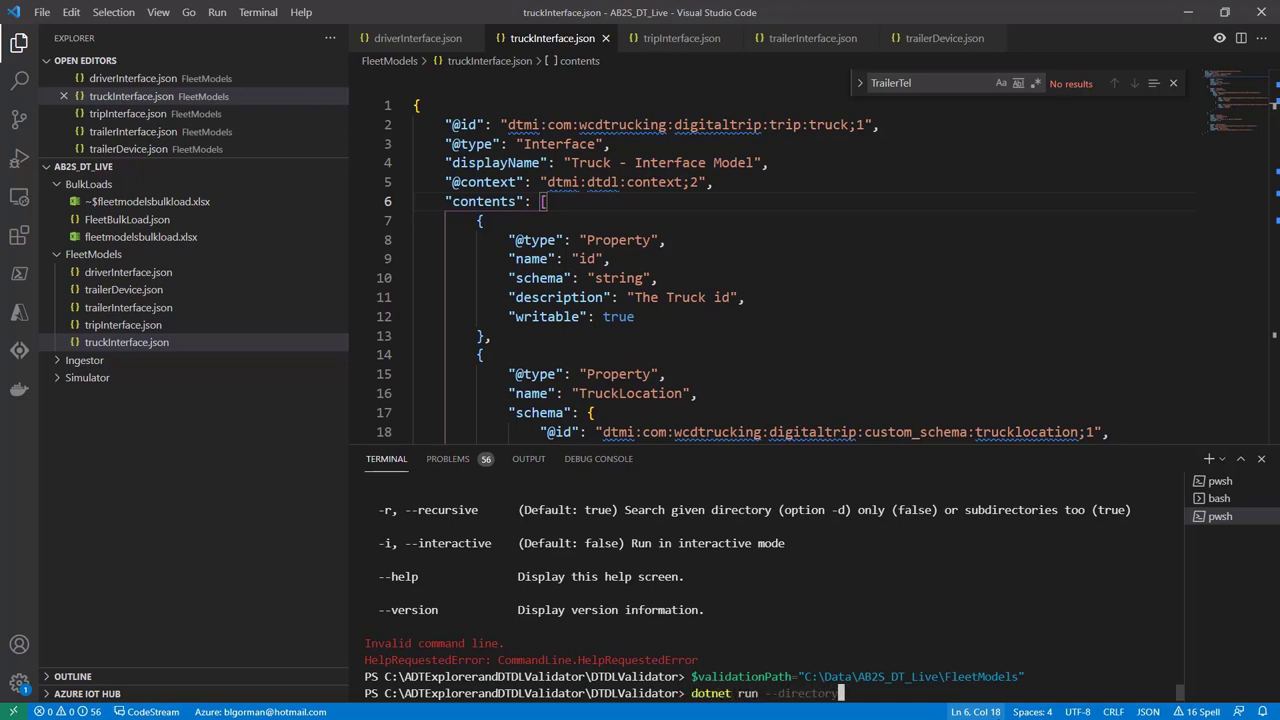
pyautogui.write('$validationPath')
pyautogui.press('Return')
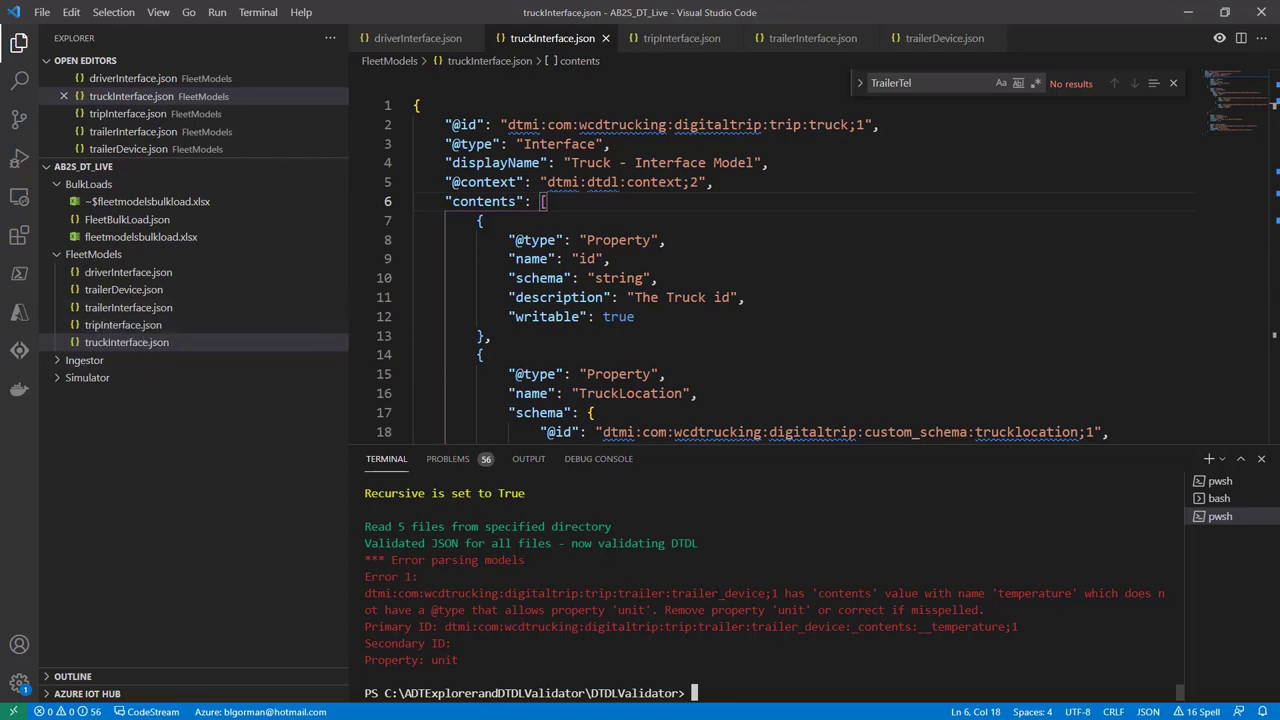
# - Delete the degreeFarenheit unit line from the temperature property in trailerDevice.json and save the file
pyautogui.click(145, 292)
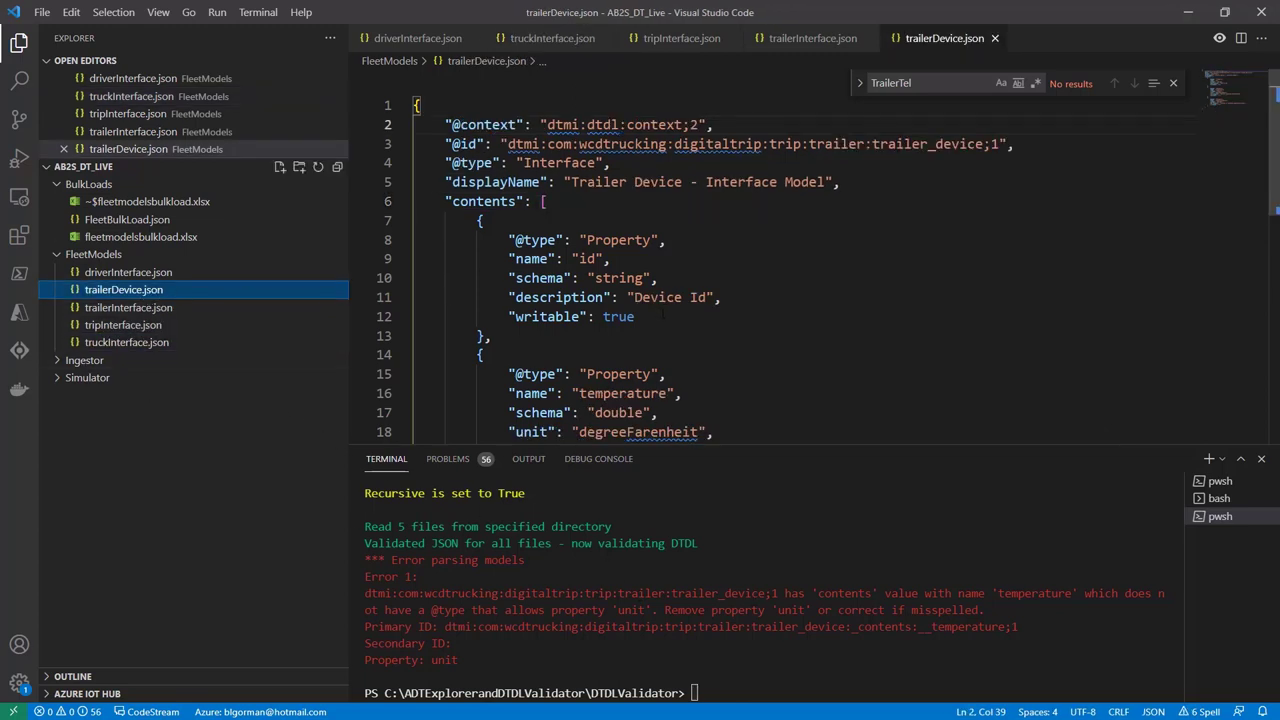
pyautogui.scroll(-2, 664, 316)
pyautogui.moveTo(712, 352); pyautogui.dragTo(715, 331)
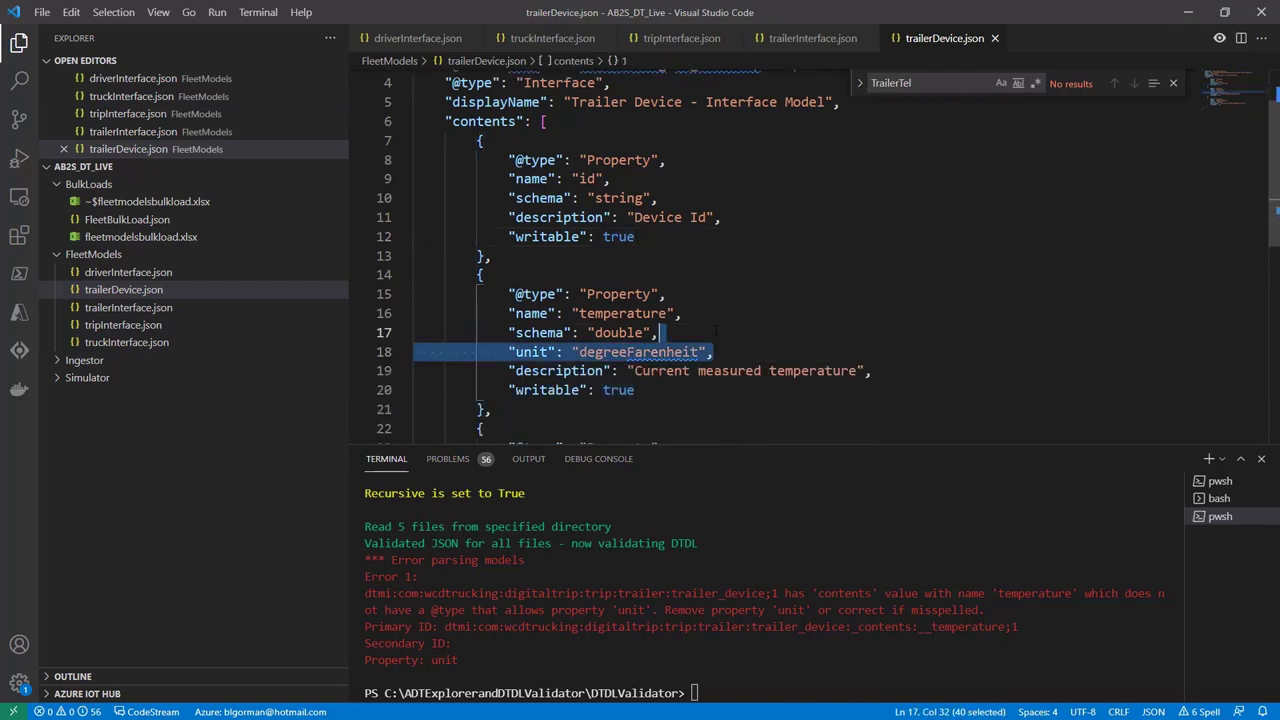
pyautogui.press('BackSpace')
pyautogui.press('Down')
pyautogui.press('Down')
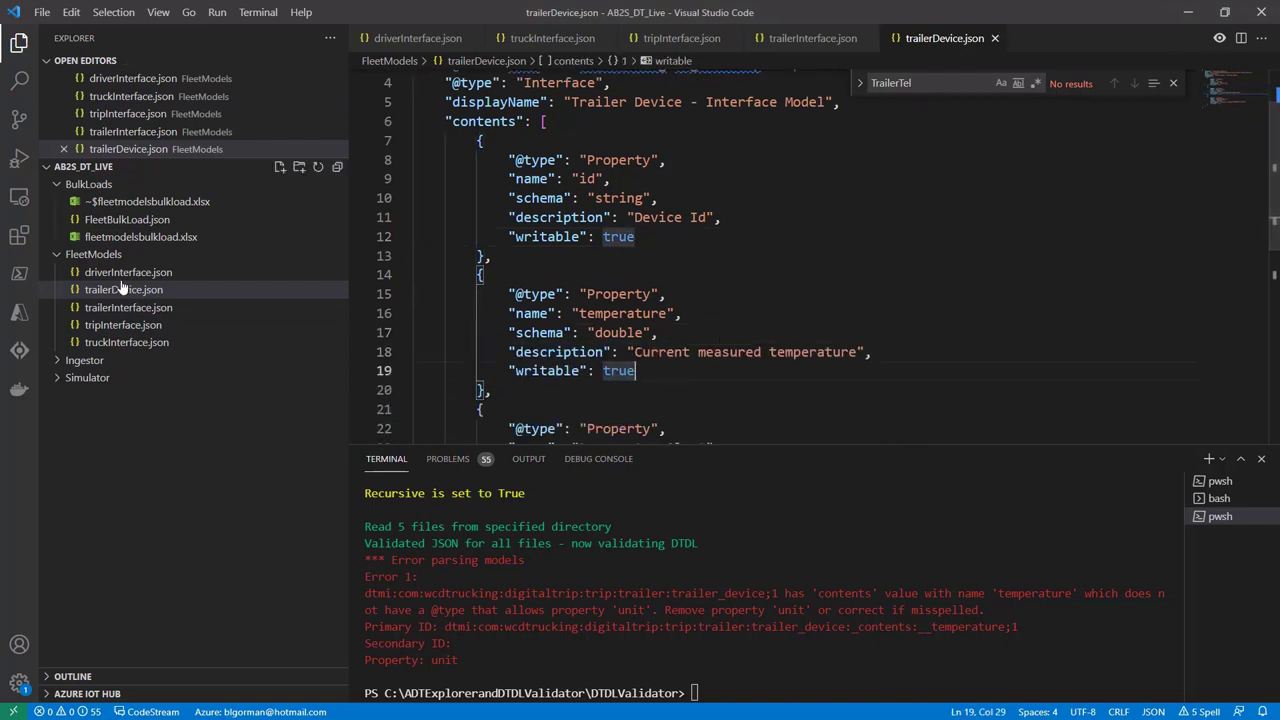
pyautogui.click(125, 272)
pyautogui.click(705, 124)
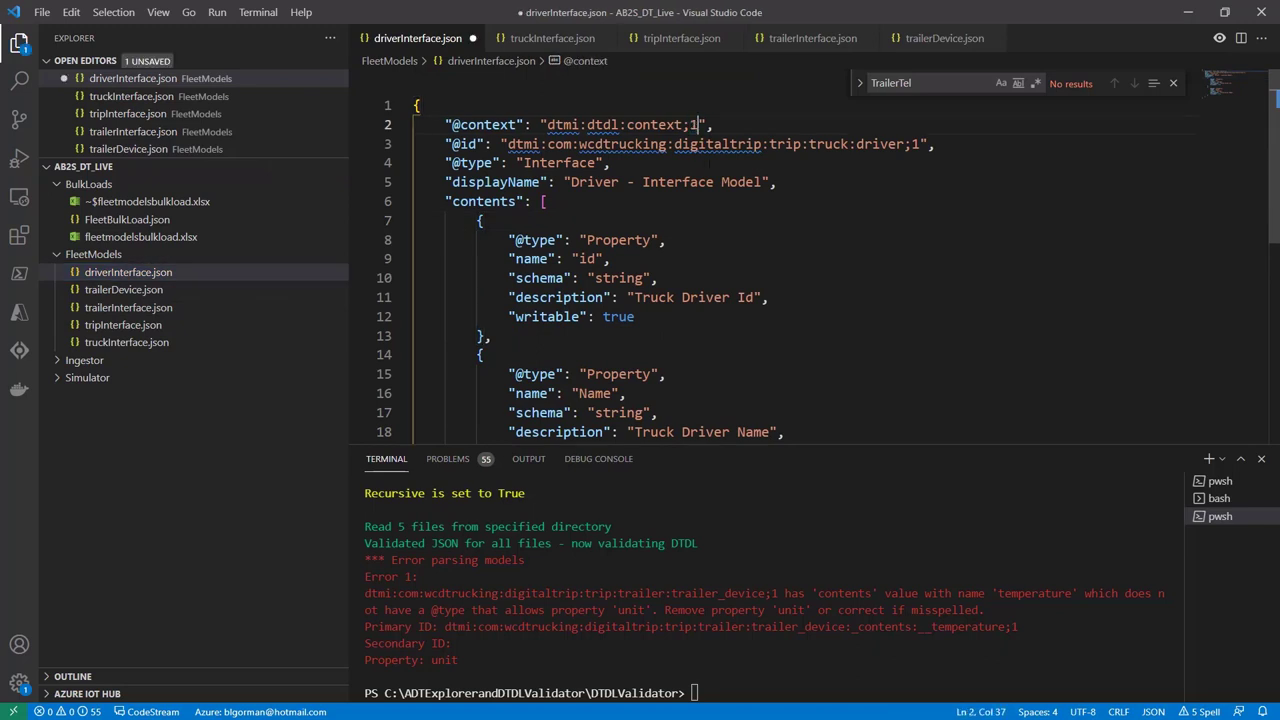
pyautogui.press('BackSpace')
pyautogui.write('1')
# - Run dotnet run --directory $validationPath again to validate the edited fleet models
pyautogui.press('Up')
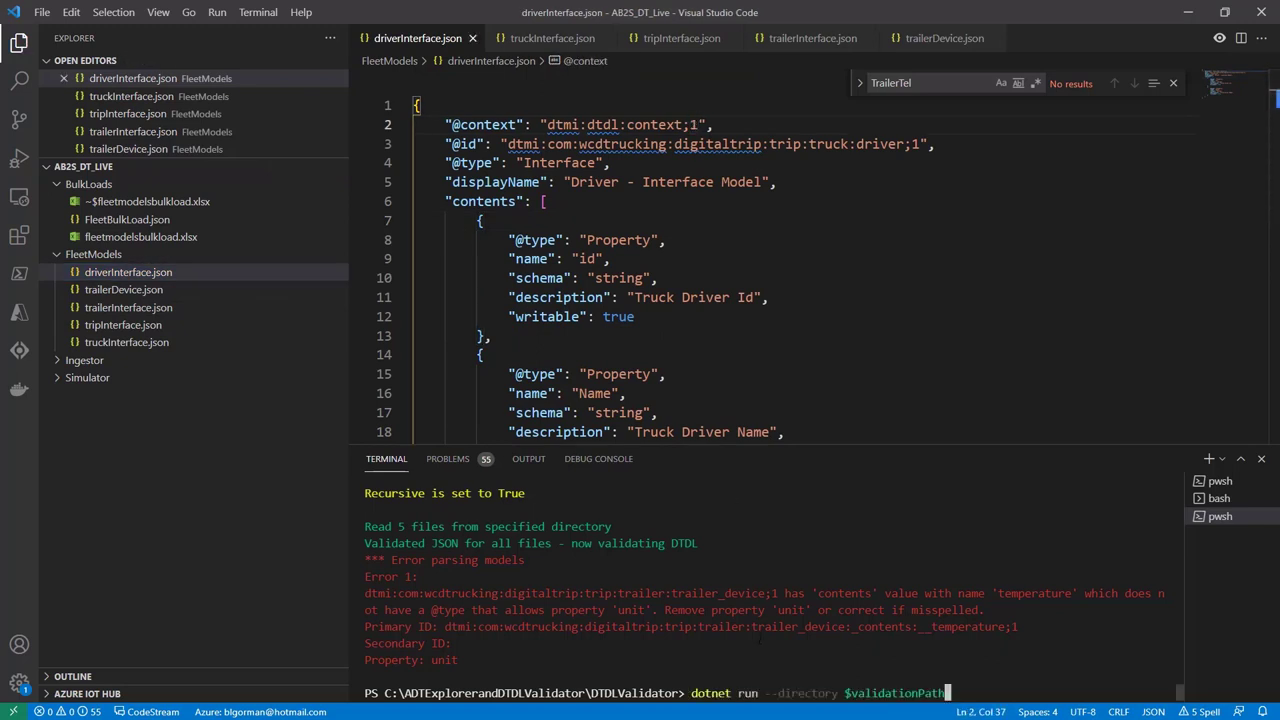
pyautogui.press('Return')
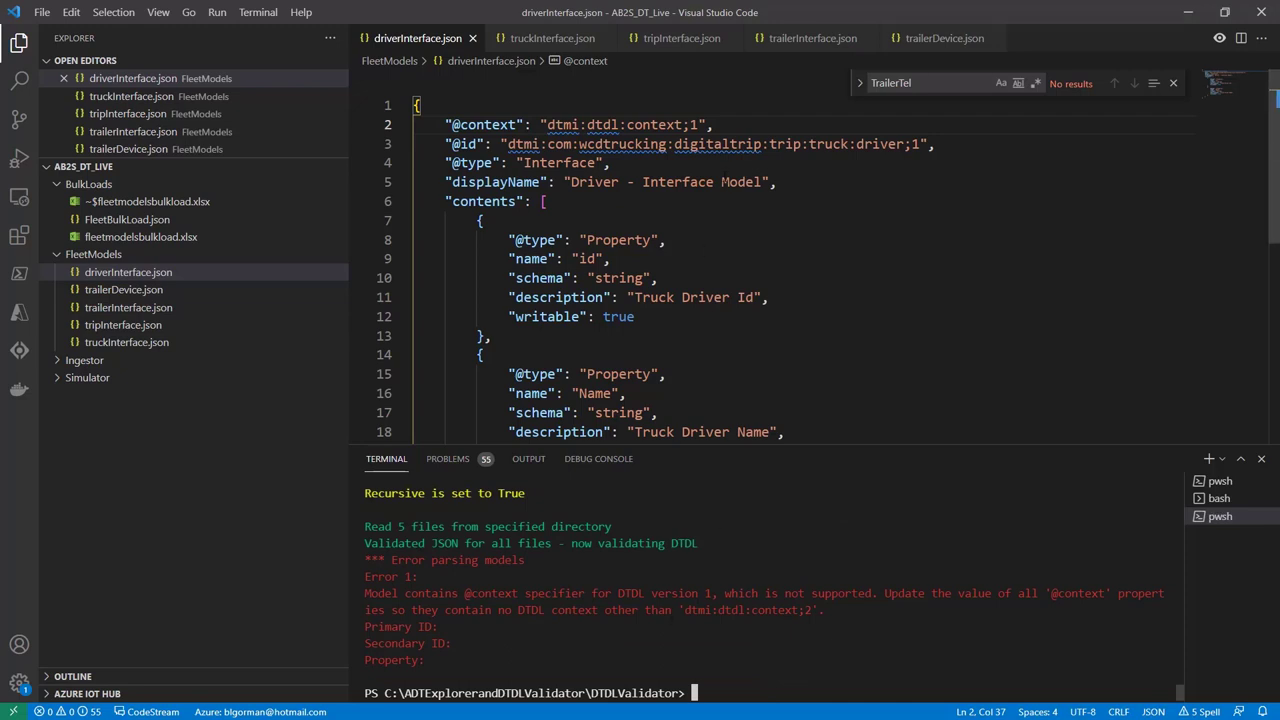
pyautogui.click(706, 124)
pyautogui.press('Left')
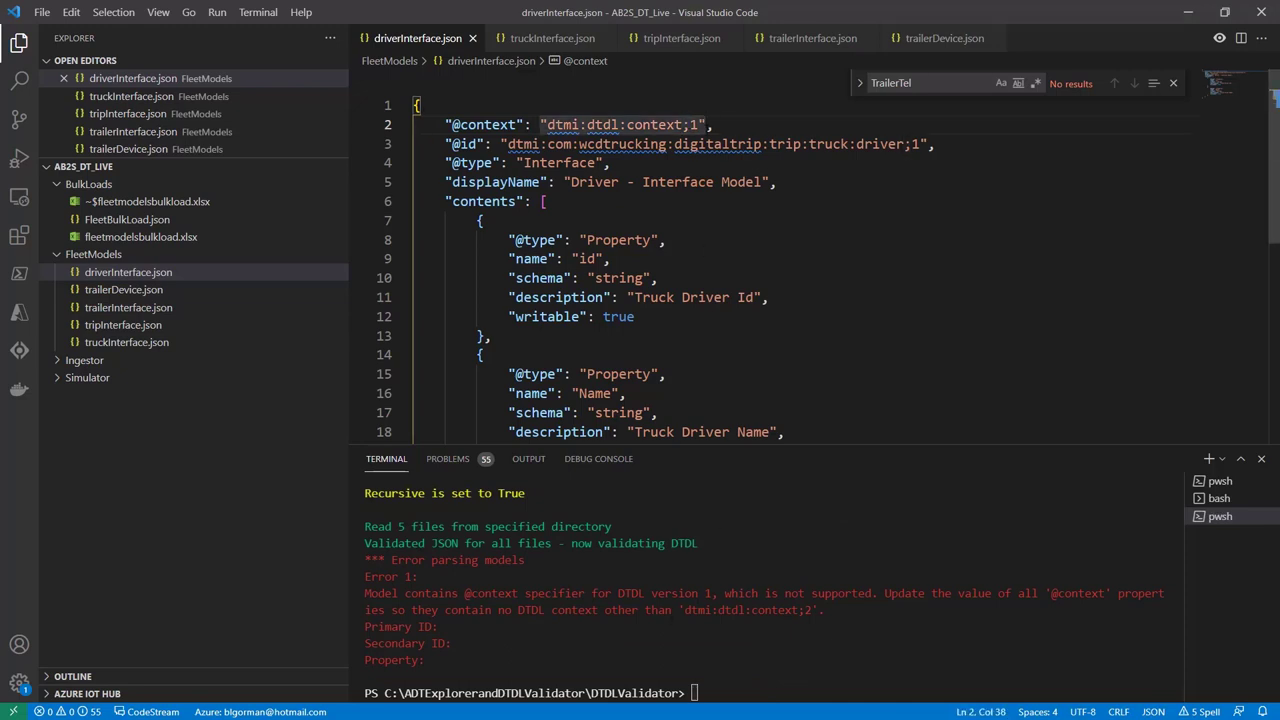
pyautogui.press('BackSpace')
pyautogui.write('2')
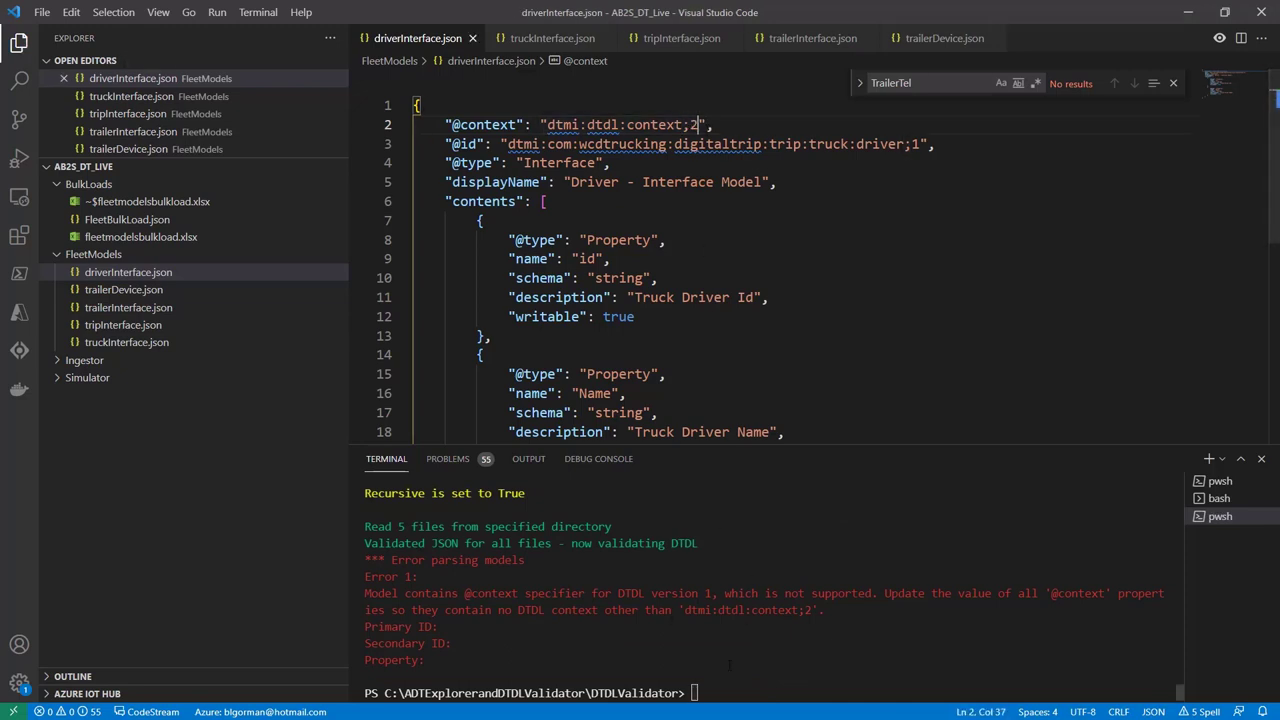
pyautogui.click(730, 663)
pyautogui.press('Up')
pyautogui.press('Return')
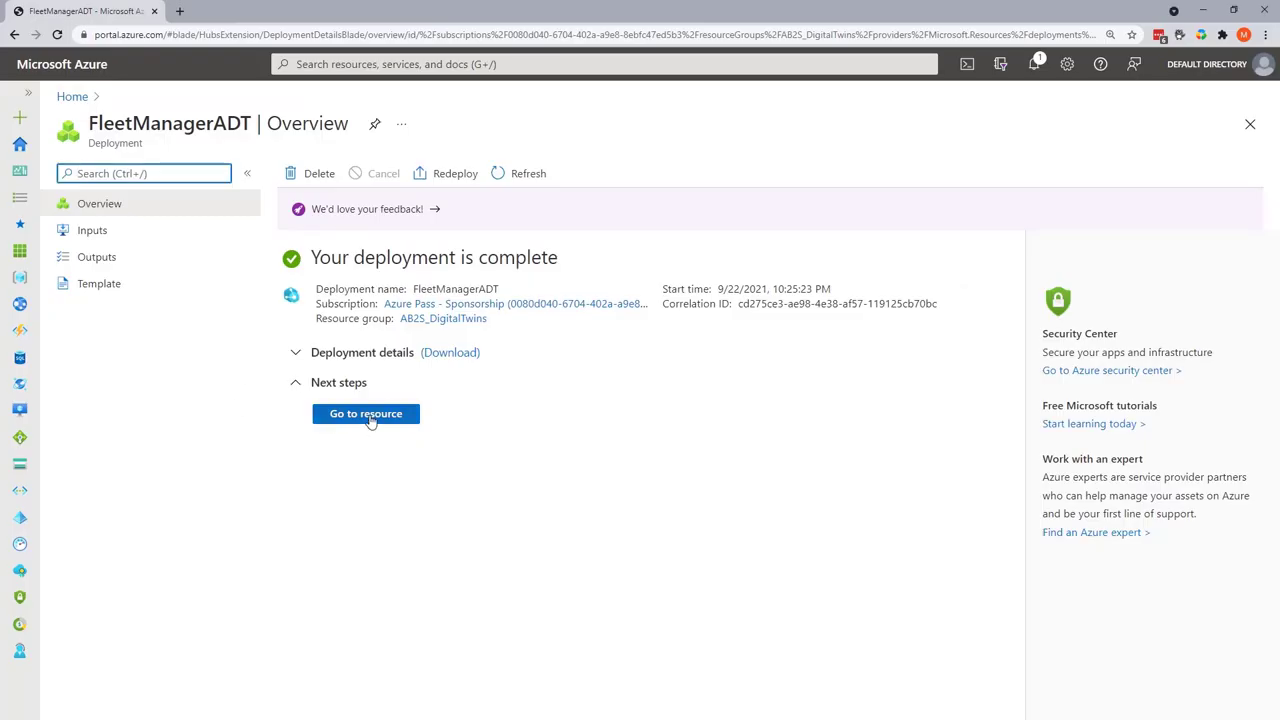
# - Switch to the Azure portal and open the deployed FleetManagerADT resource
pyautogui.click(366, 416)
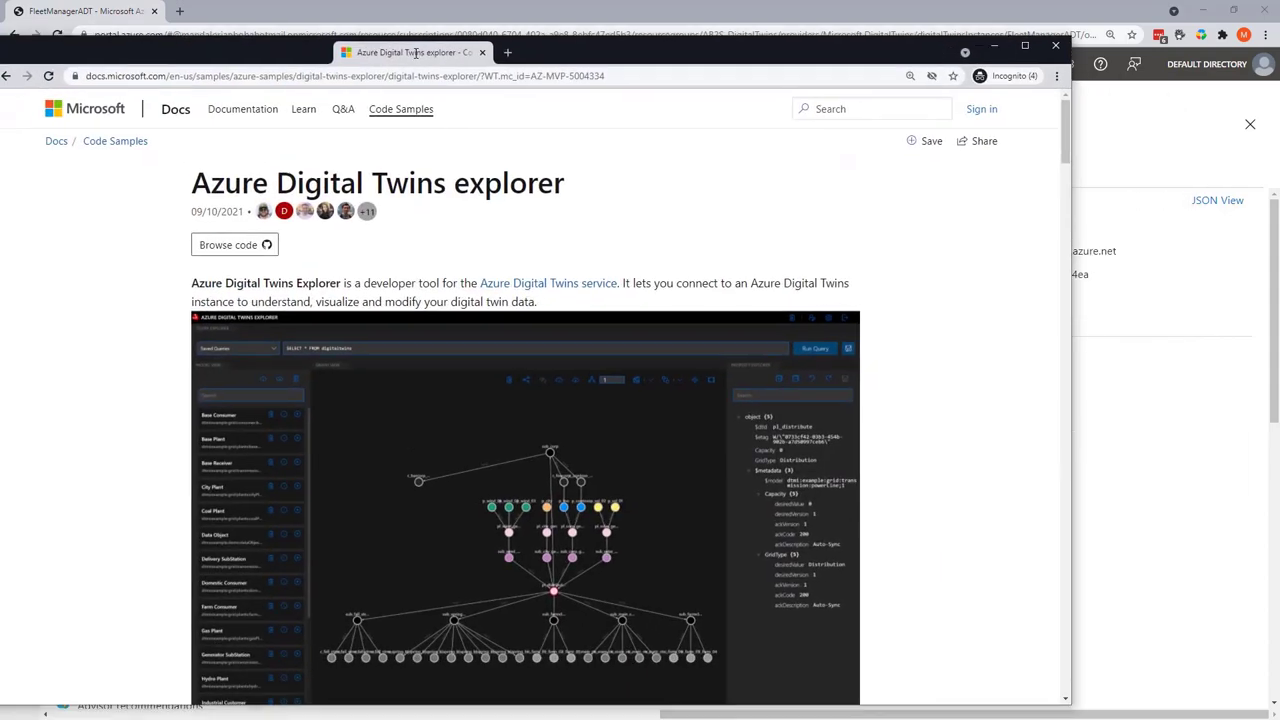
# - Skim the Azure Digital Twins explorer sample page in Microsoft Docs and open its code repository in a new tab
pyautogui.scroll(-6, 474, 268)
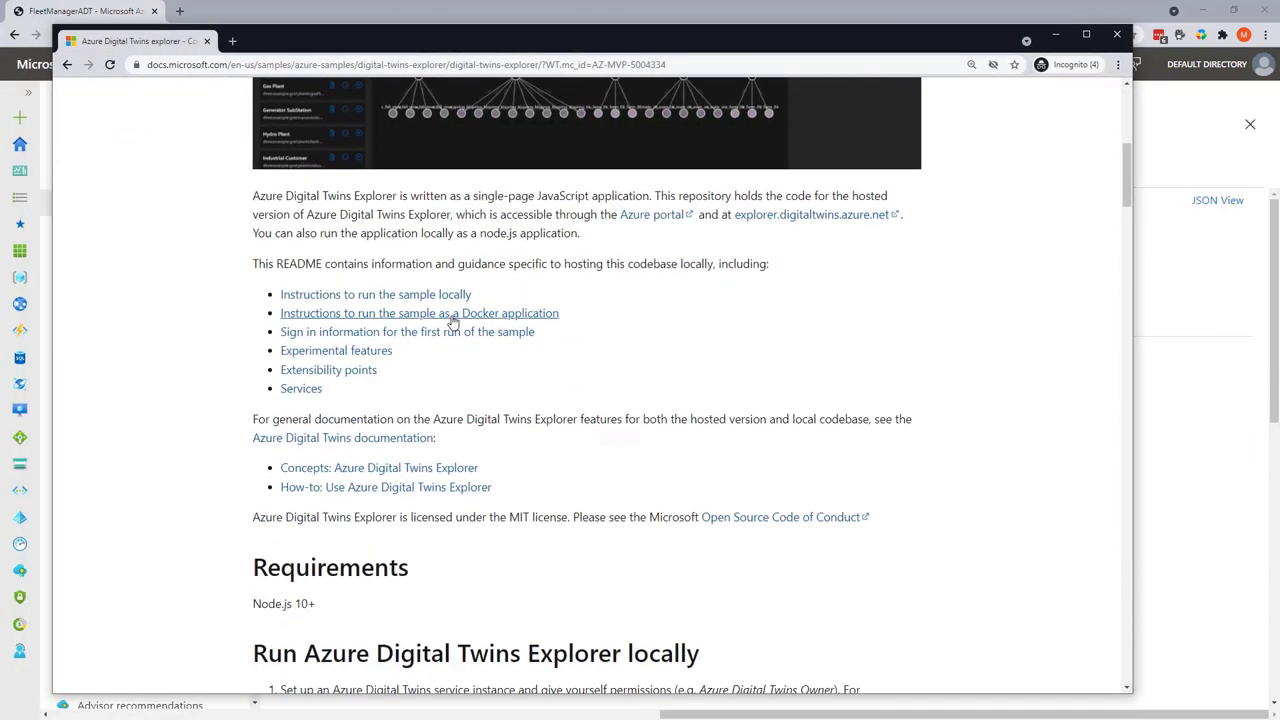
pyautogui.scroll(2, 460, 306)
pyautogui.scroll(3, 445, 295)
pyautogui.scroll(-3, 425, 310)
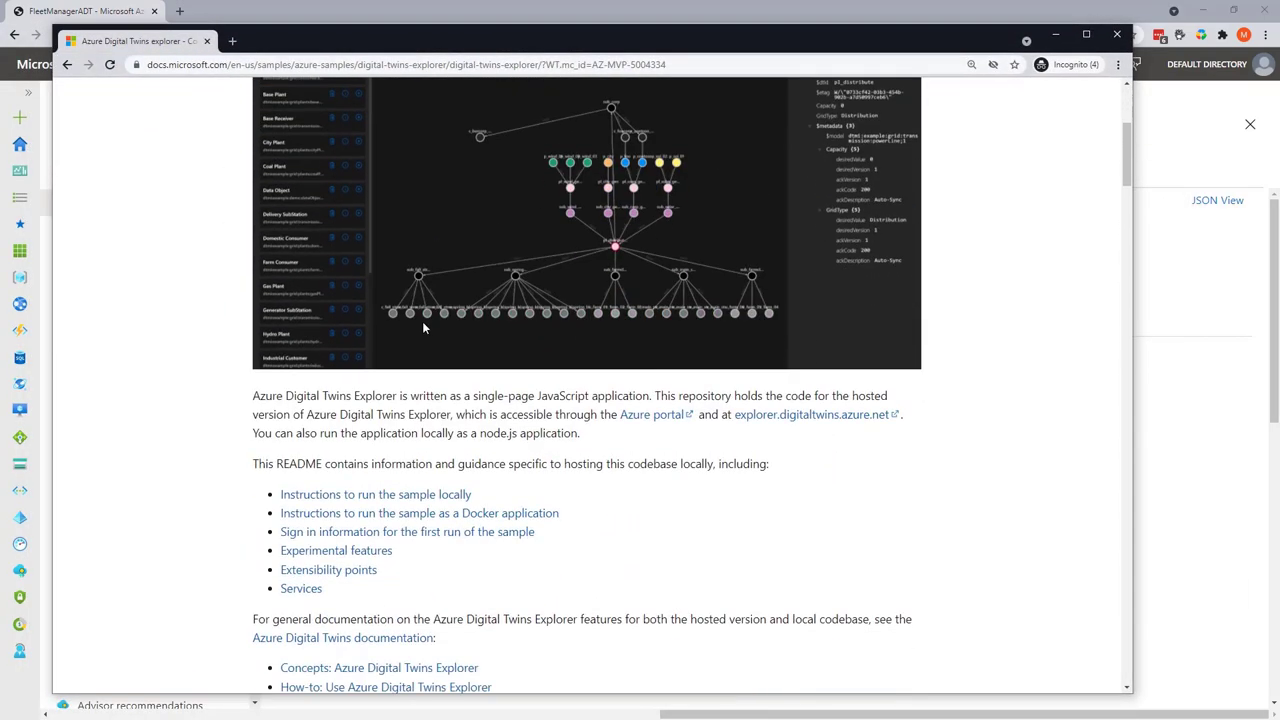
pyautogui.scroll(3, 423, 380)
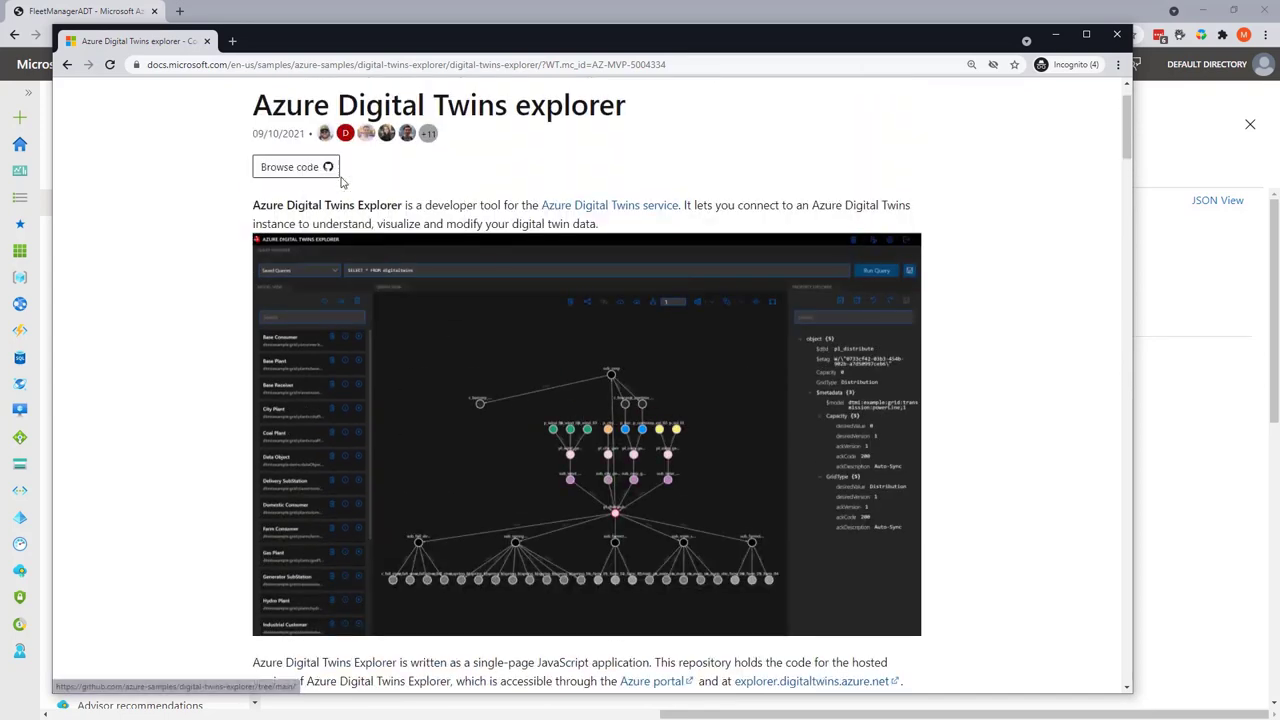
pyautogui.middleClick(330, 169)
# - Read the sample page's instructions for running Azure Digital Twins Explorer locally, with Docker and in the cloud
pyautogui.scroll(-4, 370, 352)
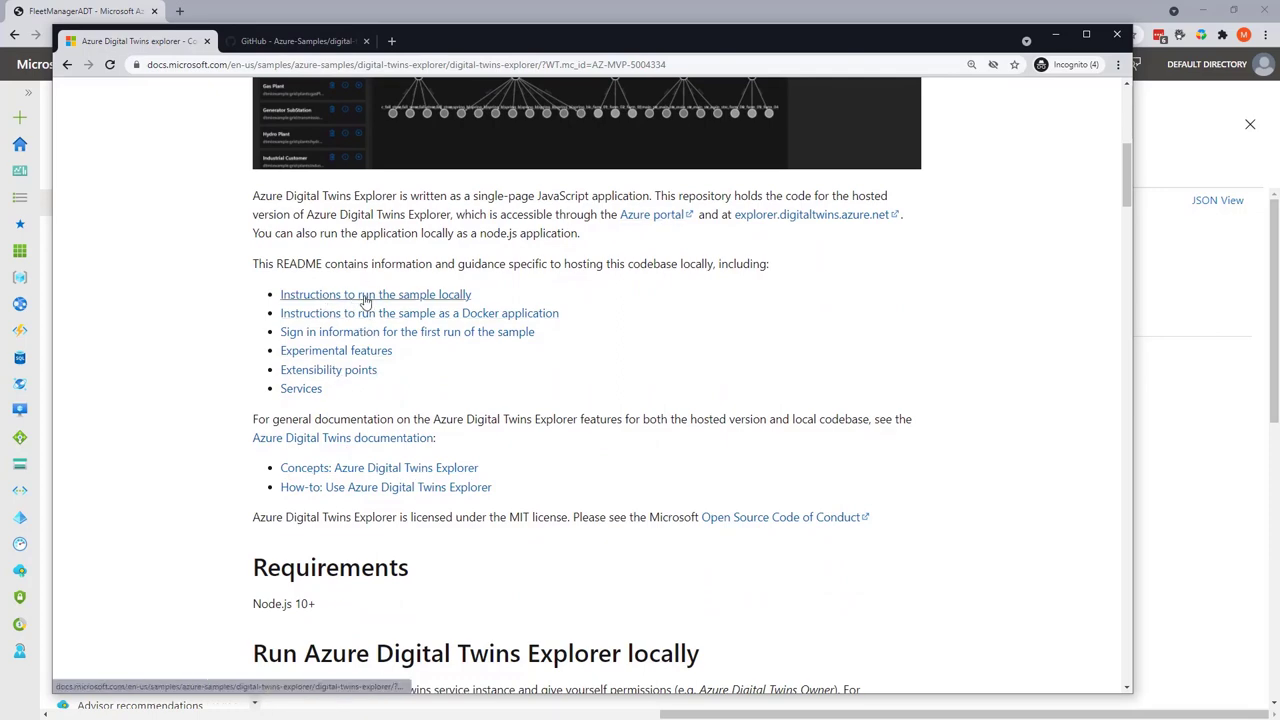
pyautogui.scroll(-3, 395, 390)
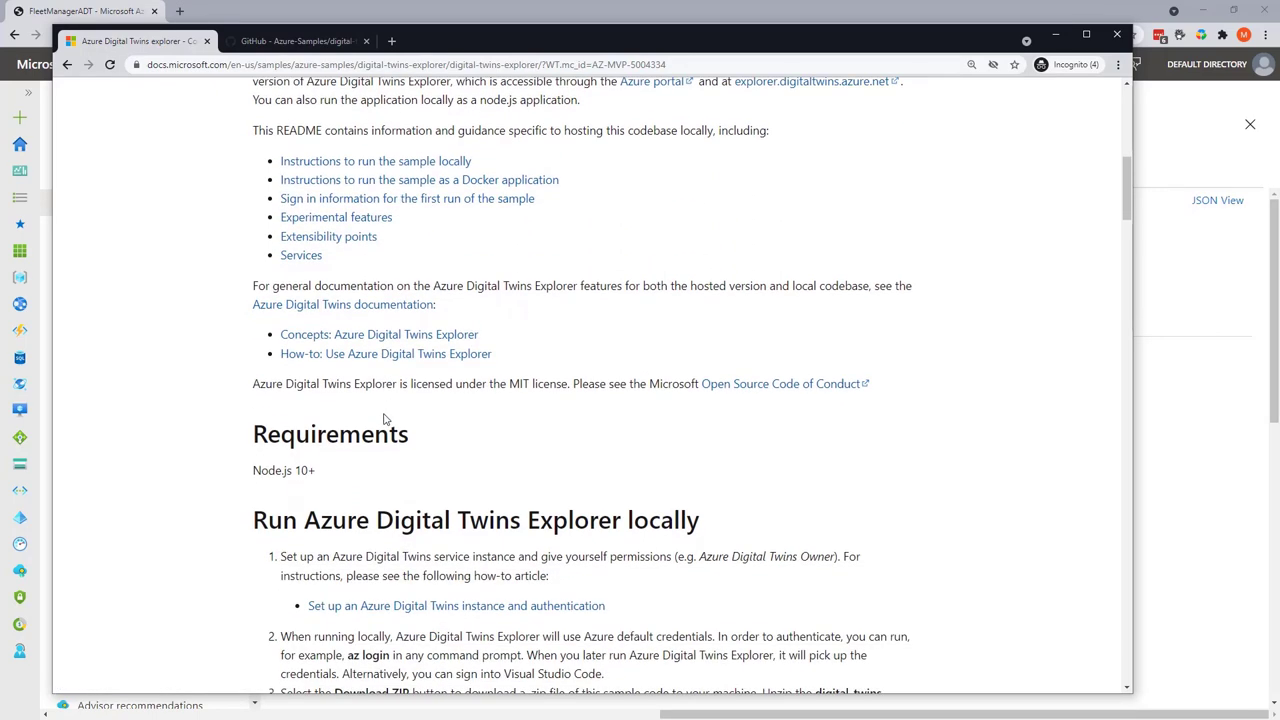
pyautogui.scroll(-2, 405, 418)
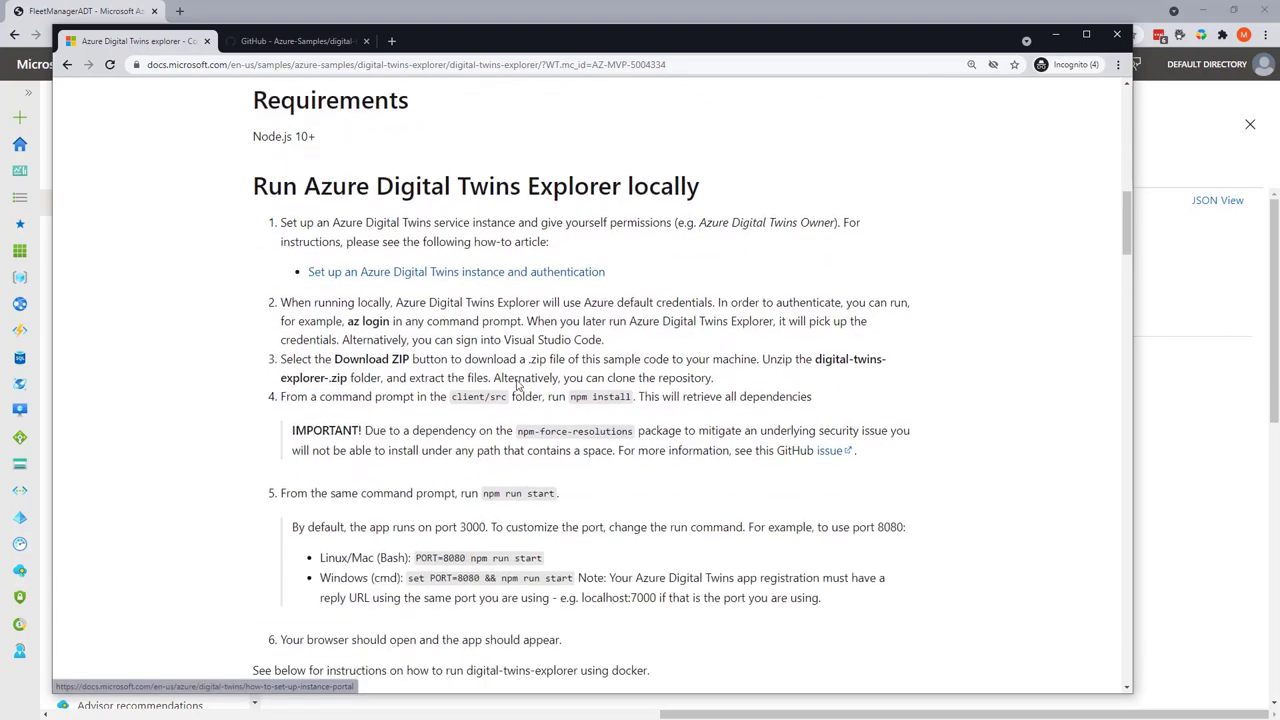
pyautogui.scroll(-3, 440, 405)
pyautogui.scroll(-1, 425, 360)
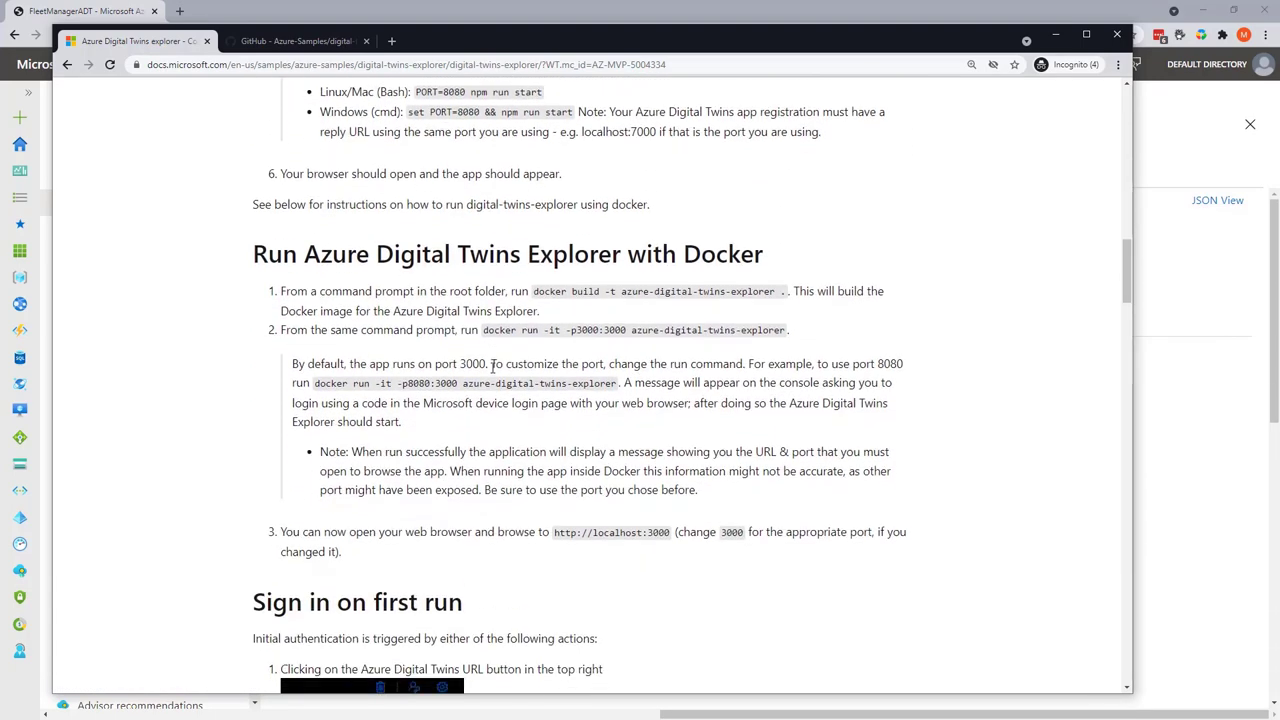
pyautogui.scroll(-3, 480, 360)
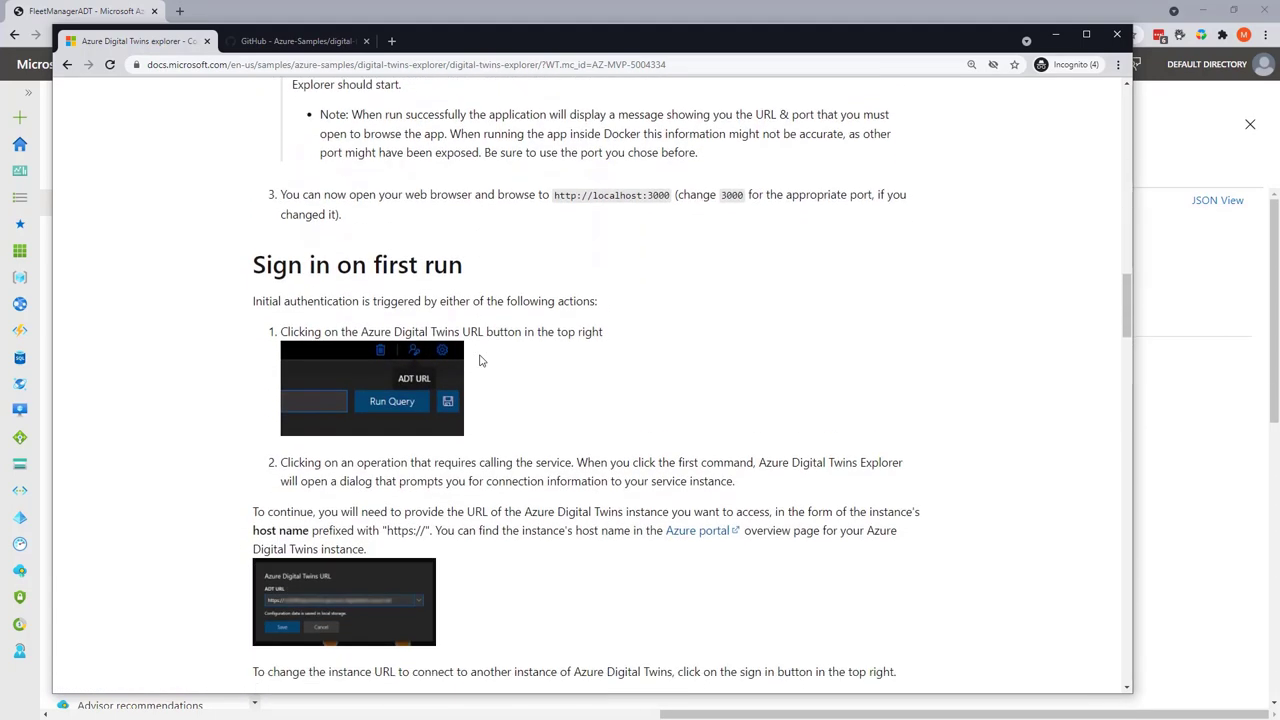
pyautogui.scroll(-3, 480, 361)
pyautogui.scroll(-2, 480, 360)
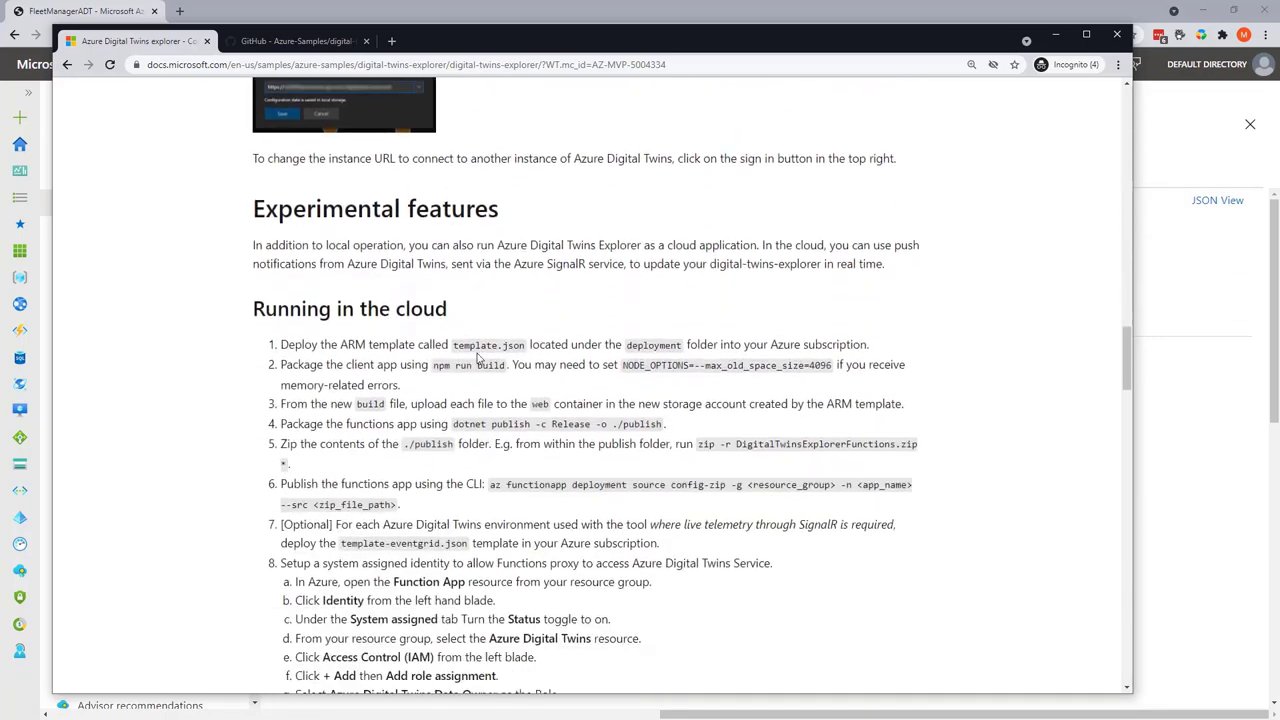
pyautogui.scroll(10, 476, 340)
pyautogui.scroll(10, 476, 320)
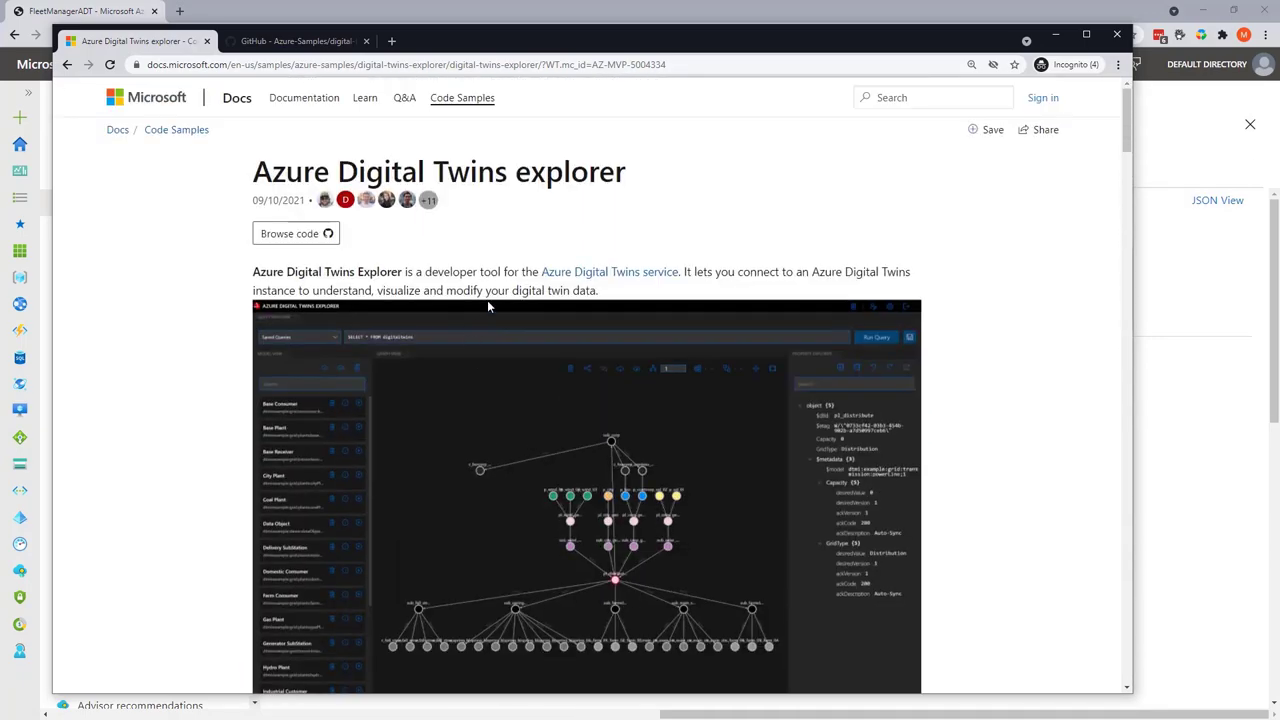
pyautogui.click(1056, 37)
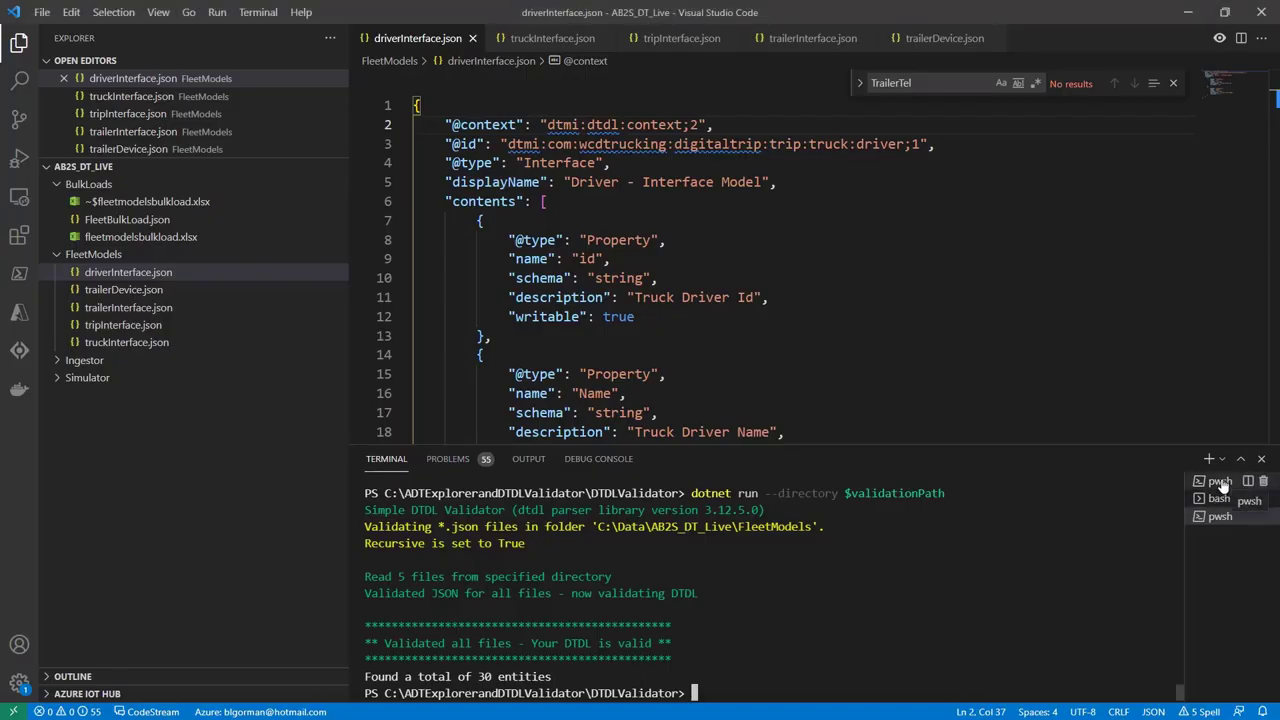
# - In the Visual Studio Code terminal, change from DTDLValidator to the sibling ADTExplorer folder and list its contents
pyautogui.write('cd .')
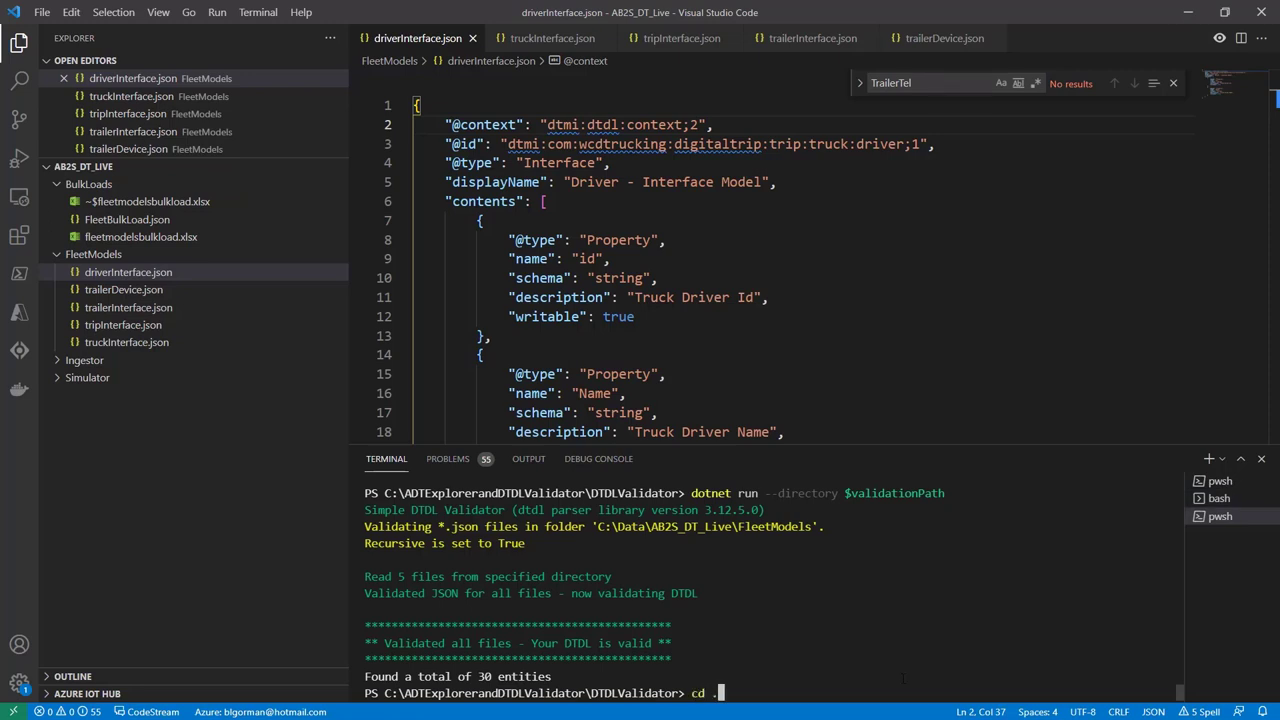
pyautogui.write('.')
pyautogui.press('Return')
pyautogui.write('ls')
pyautogui.press('Return')
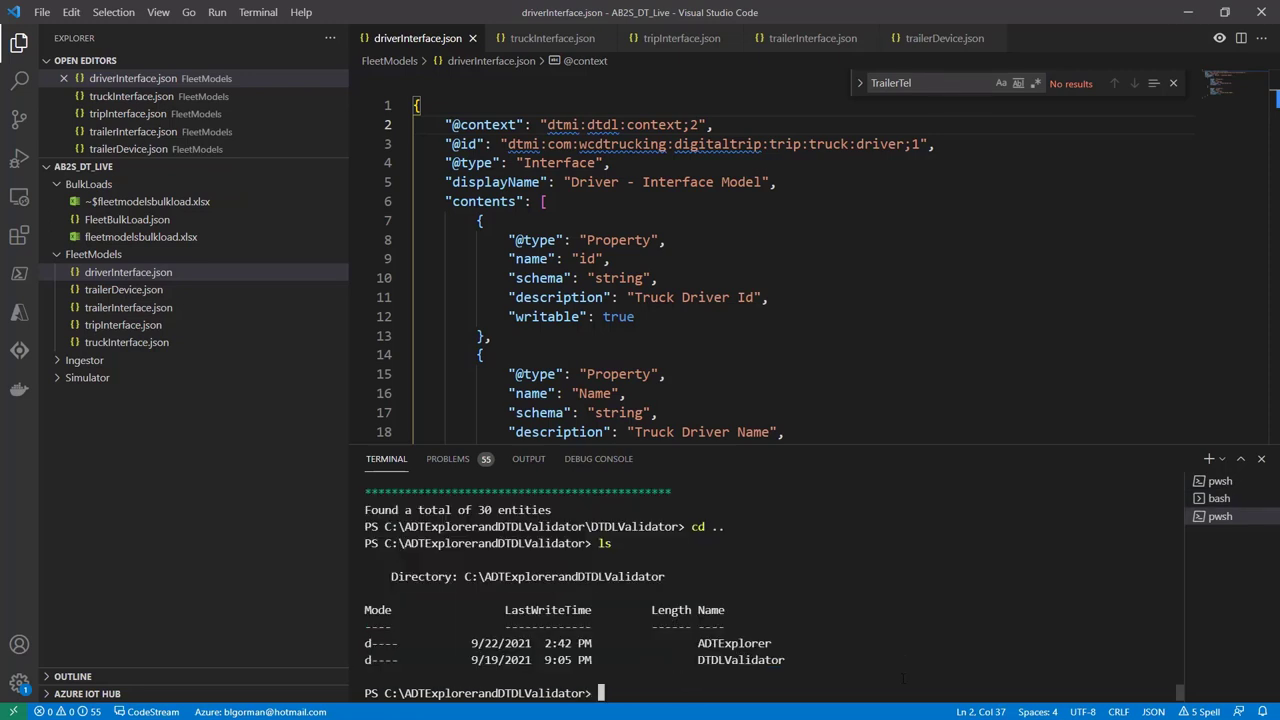
pyautogui.write('cd ADTE')
pyautogui.press('Tab')
pyautogui.press('Return')
pyautogui.write('ls')
pyautogui.press('Return')
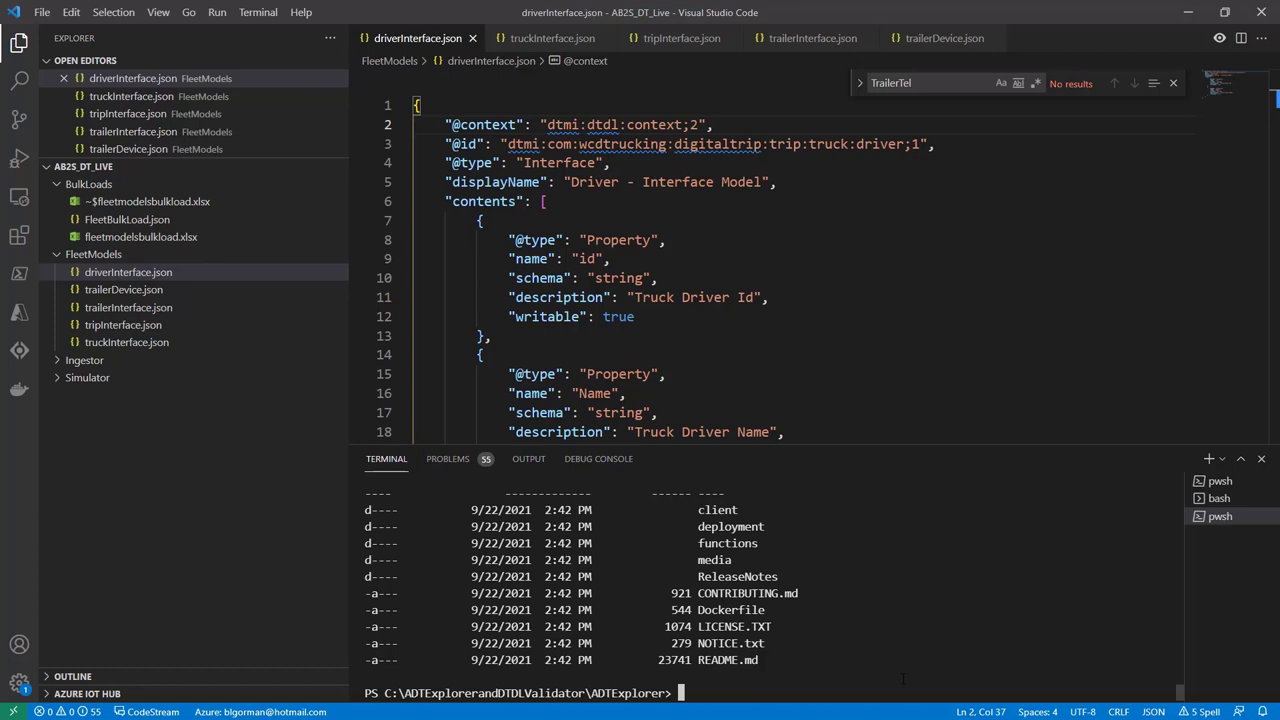
# - Change into the client folder and its src subfolder, listing the contents of each
pyautogui.write('cd')
pyautogui.write(' .\\cl')
pyautogui.press('Tab')
pyautogui.press('Return')
pyautogui.write('ls')
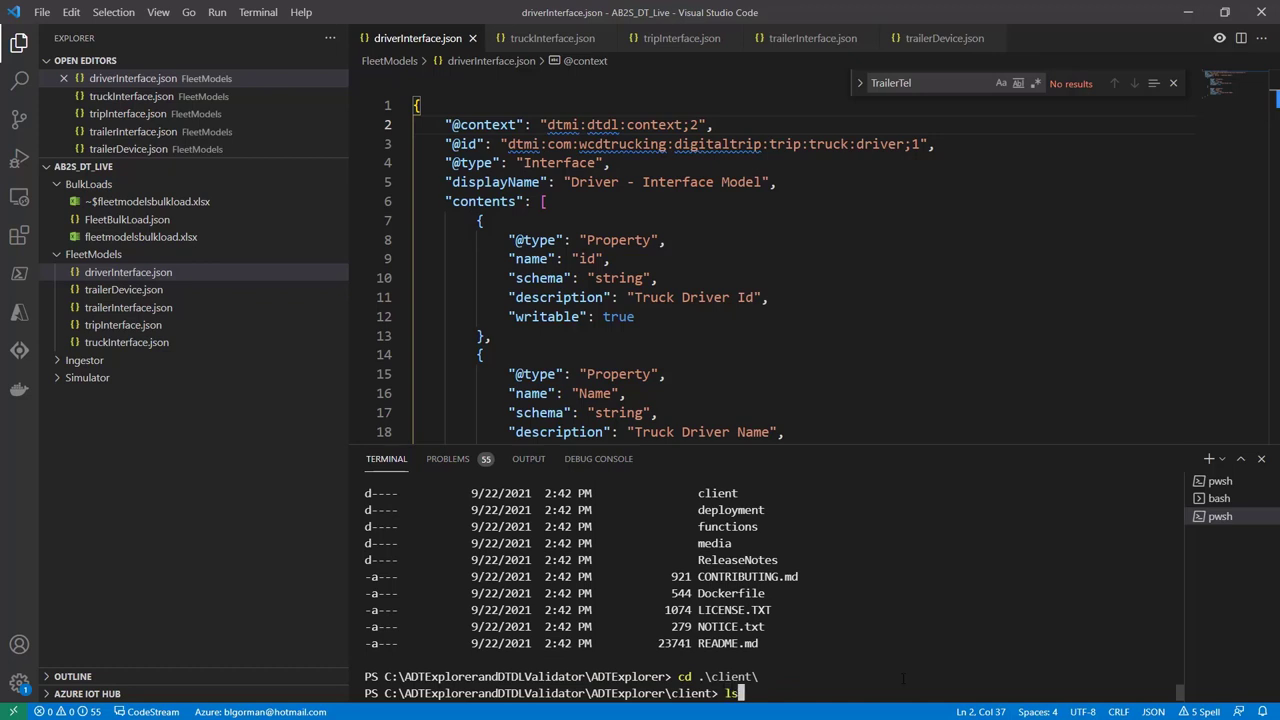
pyautogui.press('Return')
pyautogui.write('cd src')
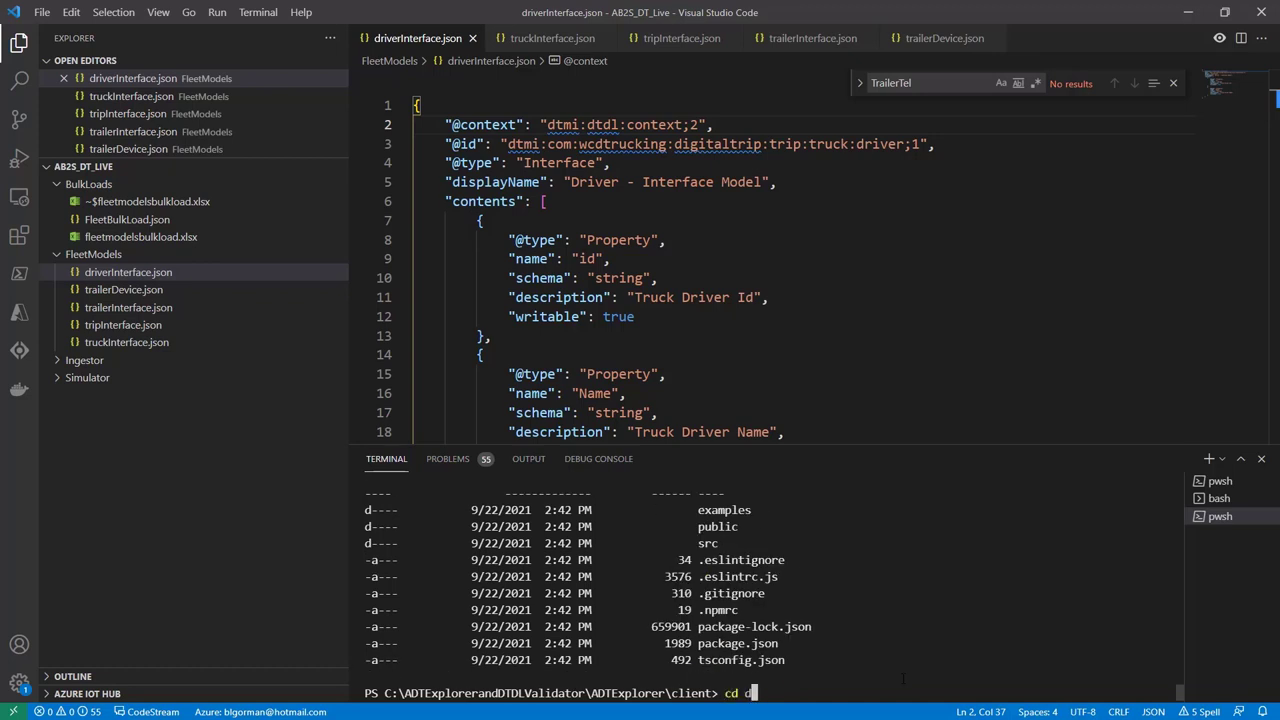
pyautogui.press('Return')
pyautogui.write('ls')
pyautogui.press('Return')
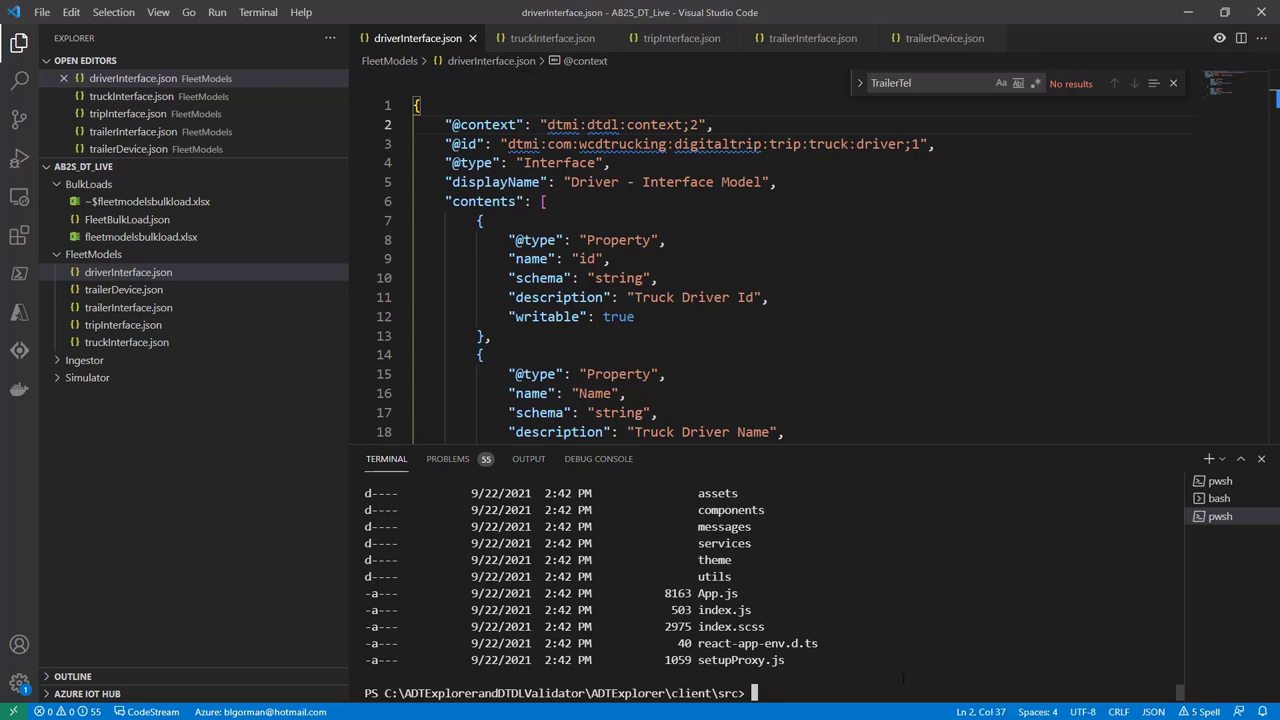
# - Install the explorer's dependencies in client\src with npm install
pyautogui.write('npm install')
pyautogui.press('Return')
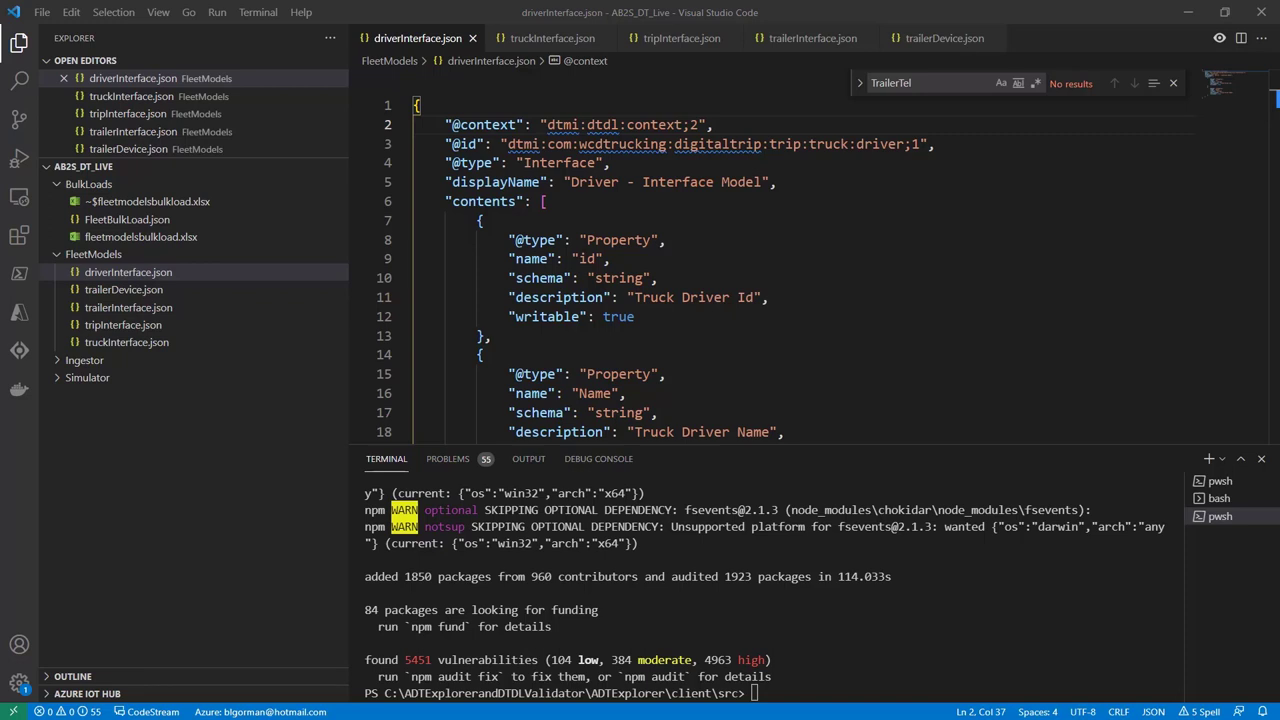
# - Try to list the Digital Twins host names with az dt list --query "[].hostName" -o tsv
pyautogui.click(790, 688)
pyautogui.write('az dt list --query "[].hostName" -o tsv')
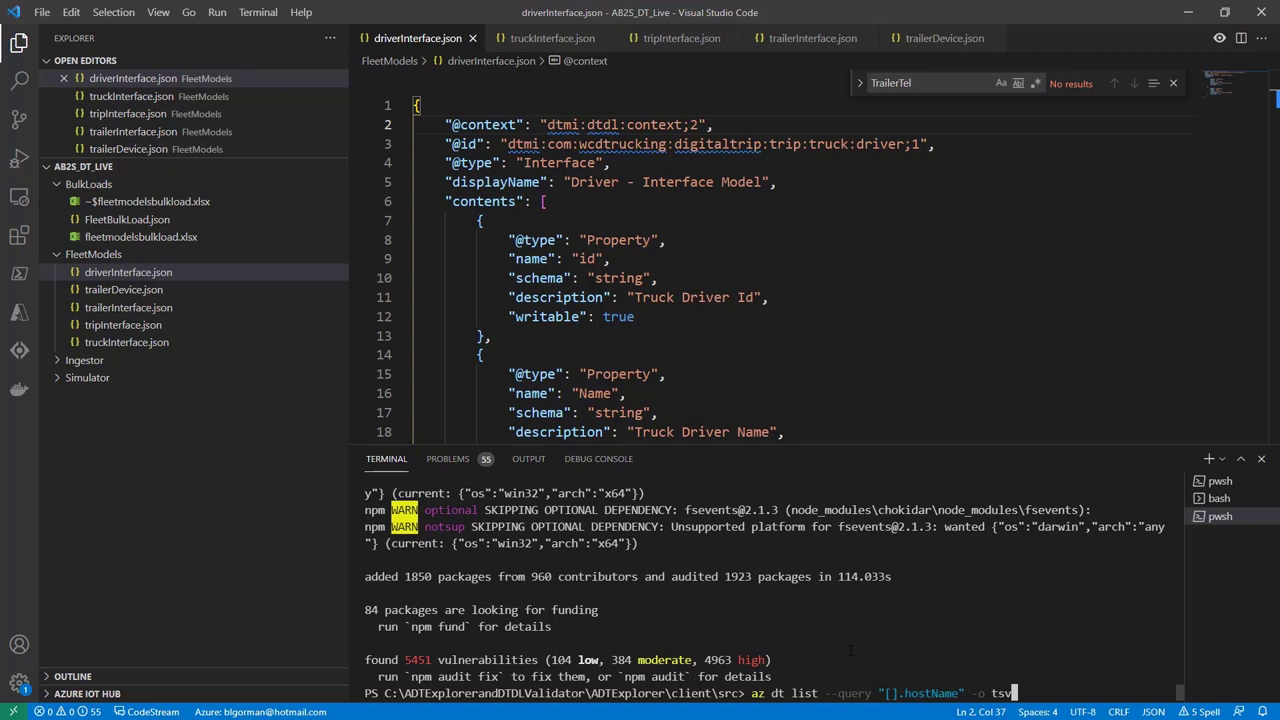
pyautogui.press('Return')
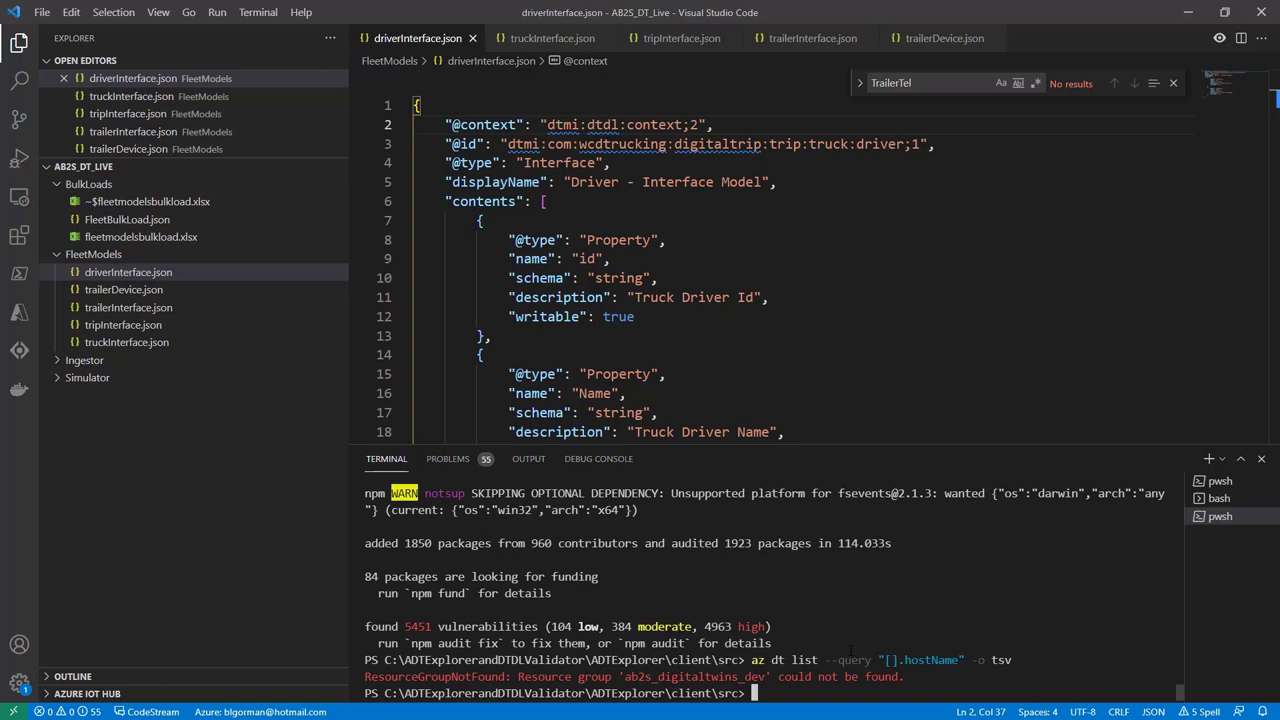
# - Recall the az dt list command and insert a --resource-group option before --query
pyautogui.press('Up')
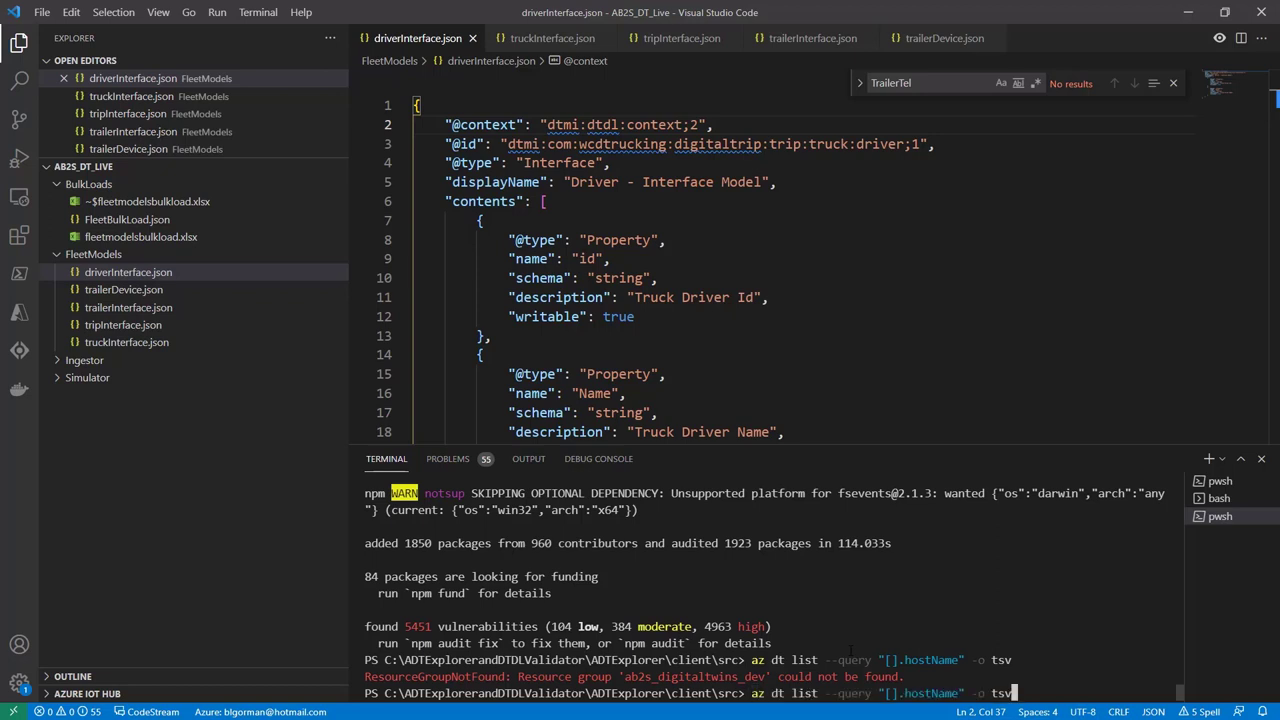
pyautogui.press('Left')
pyautogui.press('Left')
pyautogui.press('Left')
pyautogui.press('Left')
pyautogui.press('Left')
pyautogui.press('Left')
pyautogui.press('Left')
pyautogui.press('Left')
pyautogui.press('Left')
pyautogui.press('Left')
pyautogui.press('Left')
pyautogui.press('Left')
pyautogui.press('Left')
pyautogui.press('Left')
pyautogui.press('Left')
pyautogui.press('Left')
pyautogui.press('Left')
pyautogui.press('Left')
pyautogui.press('Left')
pyautogui.press('Left')
pyautogui.press('Left')
pyautogui.press('Left')
pyautogui.press('Left')
pyautogui.press('Left')
pyautogui.press('Left')
pyautogui.press('Left')
pyautogui.write('--resource')
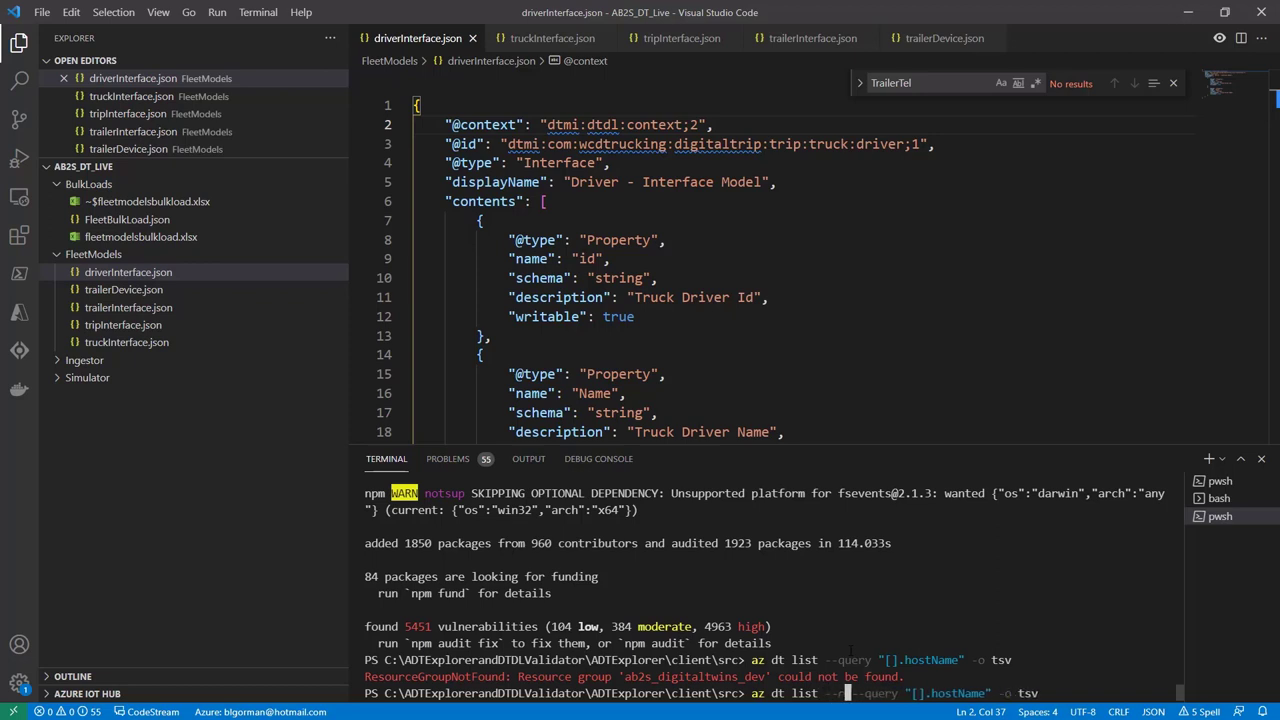
pyautogui.write('-group')
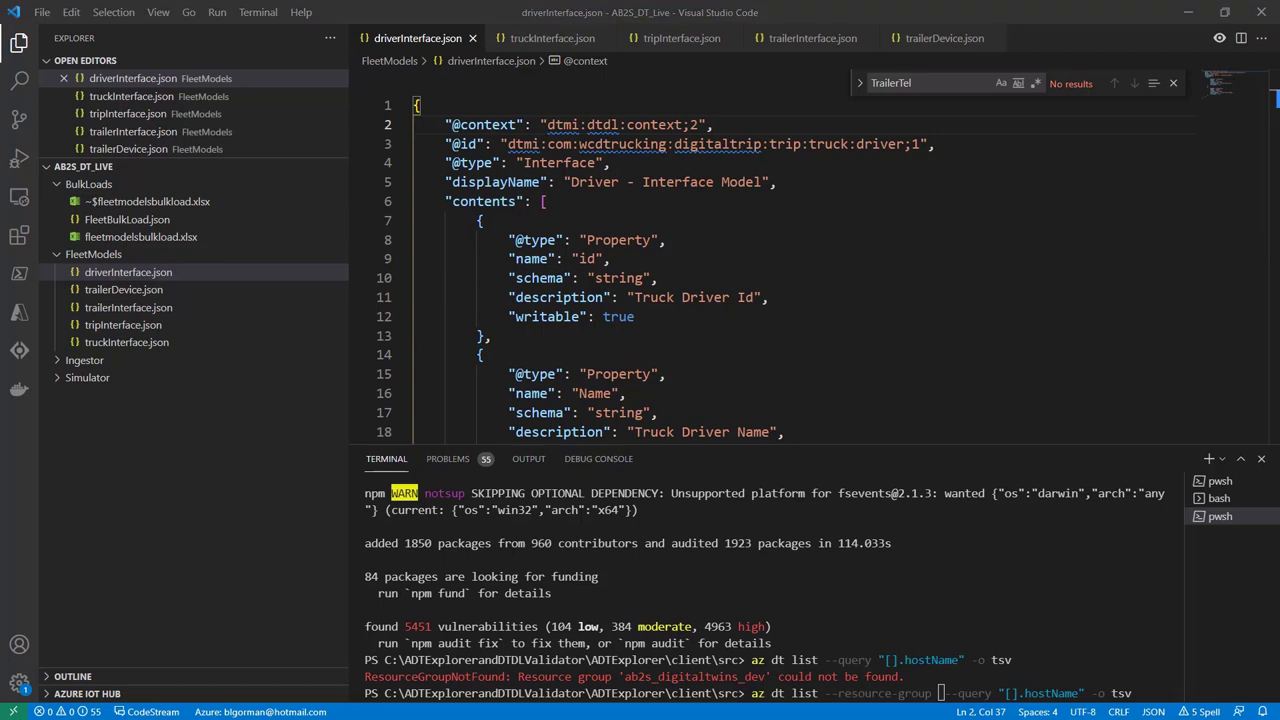
# - Copy the AB2S_DigitalTwins resource group name from the Azure portal into the --resource-group option and run the command
pyautogui.hotkey('alt', 'Tab')
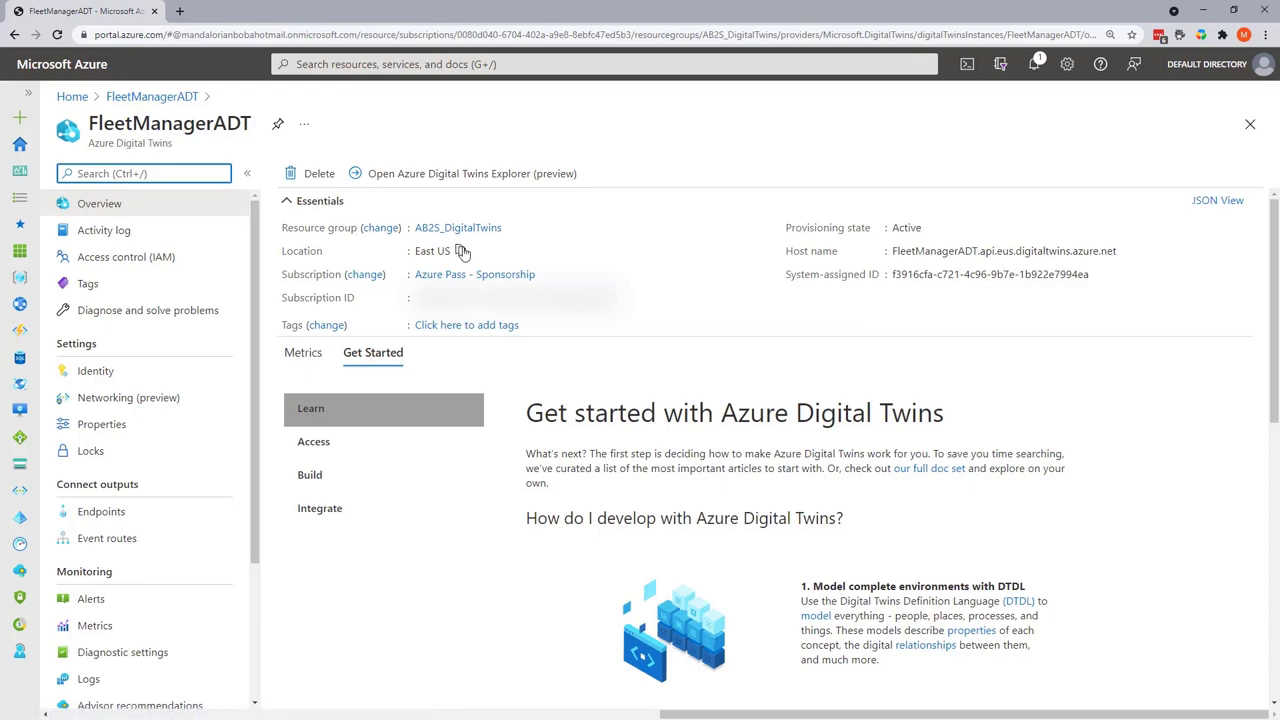
pyautogui.click(511, 228)
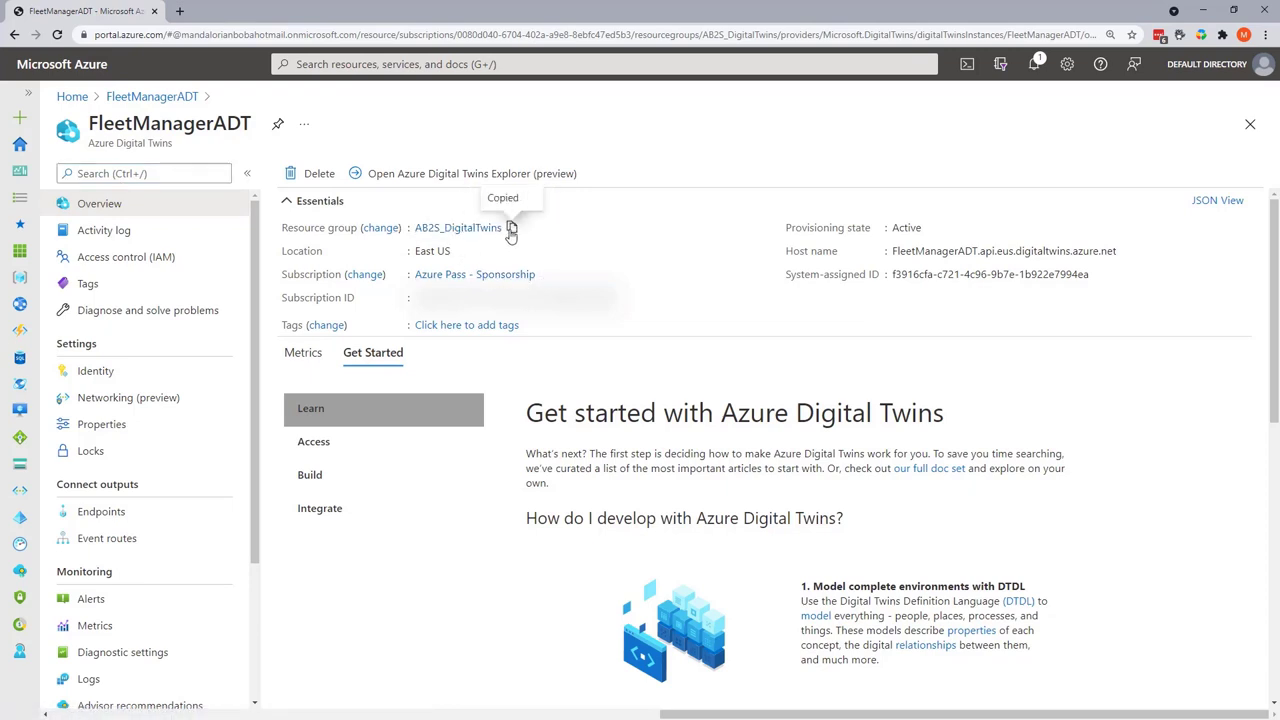
pyautogui.click(1202, 10)
pyautogui.hotkey('ctrl', 'v')
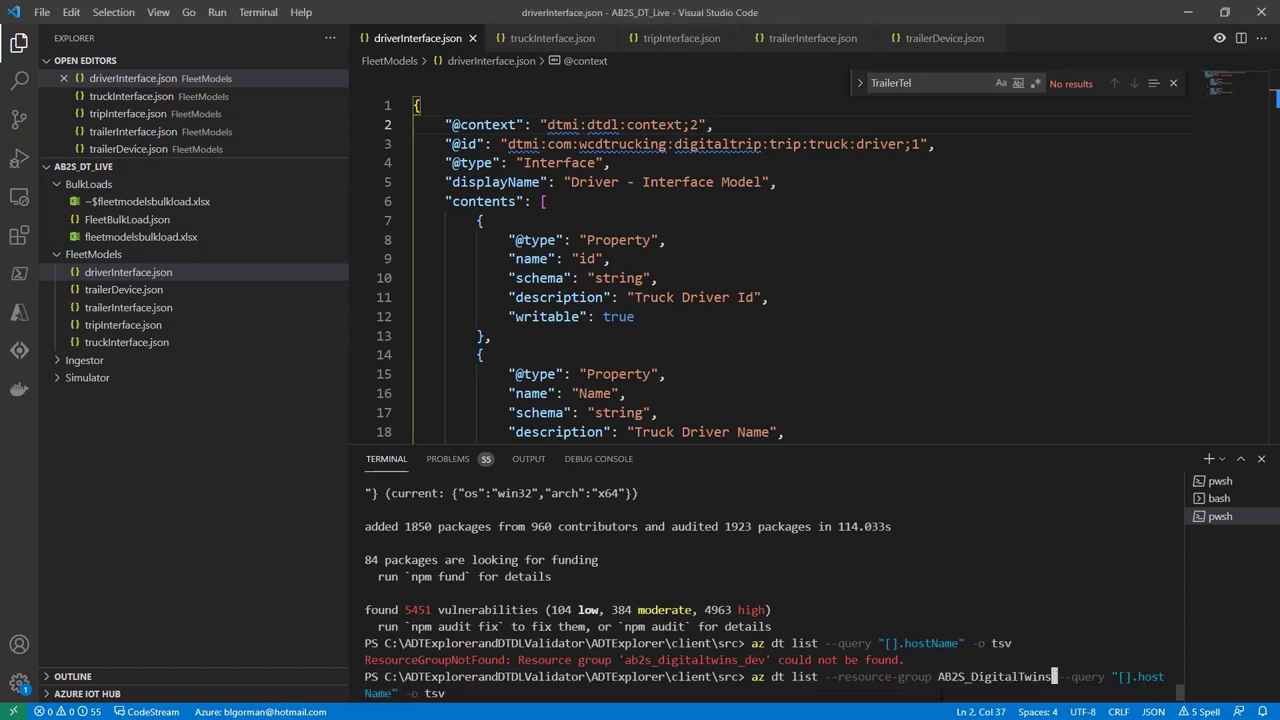
pyautogui.press('Return')
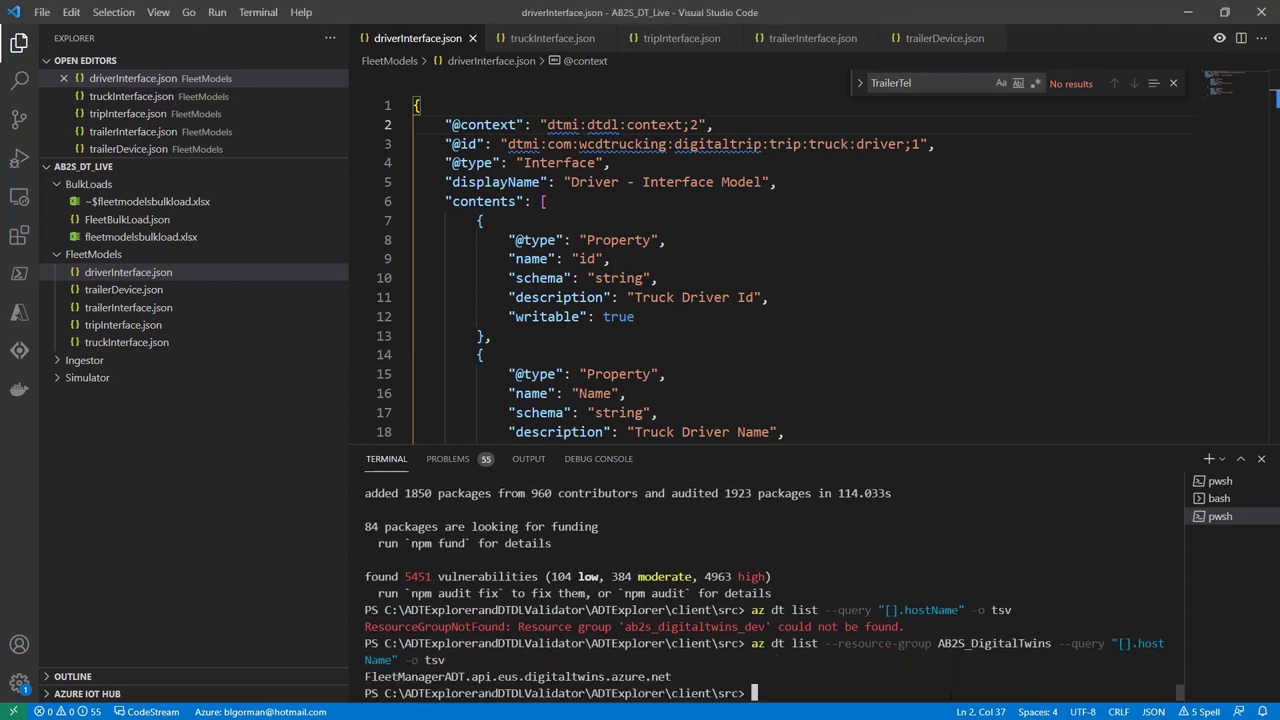
# - Copy the FleetManagerADT host name, using the instance's overview in the Azure portal
pyautogui.moveTo(365, 676); pyautogui.dragTo(672, 677)
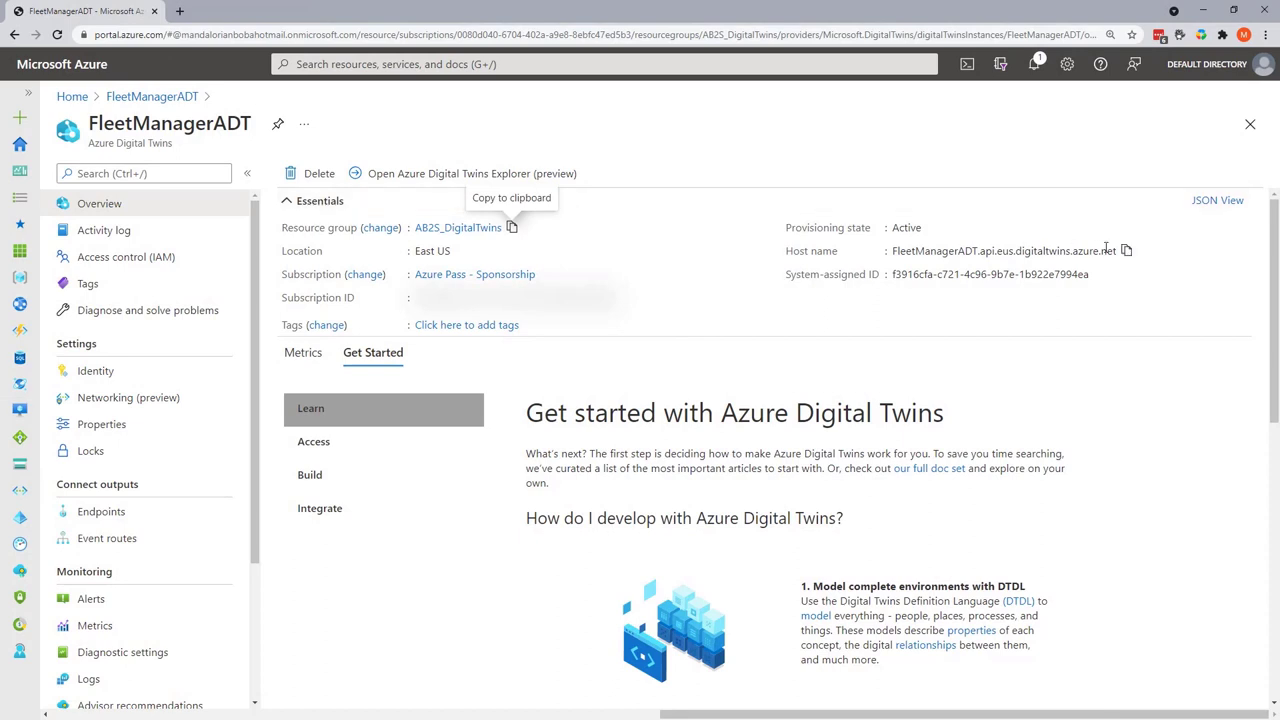
pyautogui.click(1126, 250)
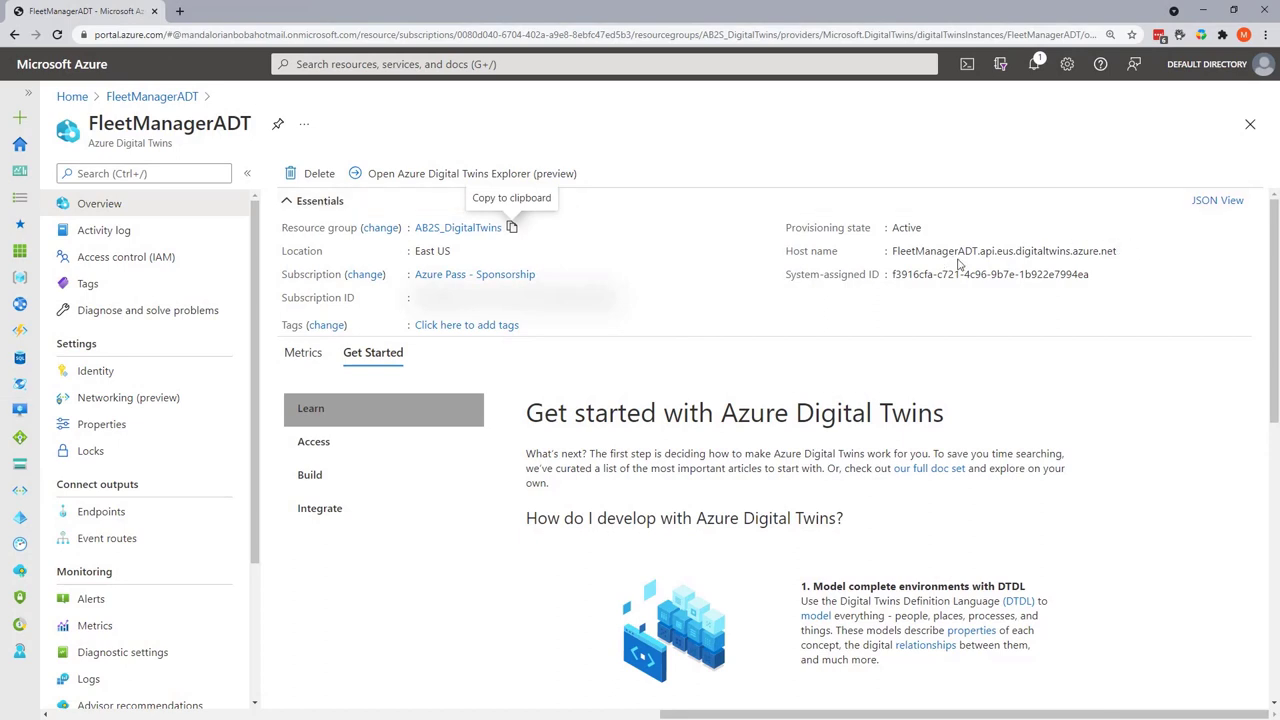
# - Switch to the Visual Studio Code terminal and start the local ADT Explorer from the client\src folder with npm run start
pyautogui.click(1203, 10)
pyautogui.click(757, 693)
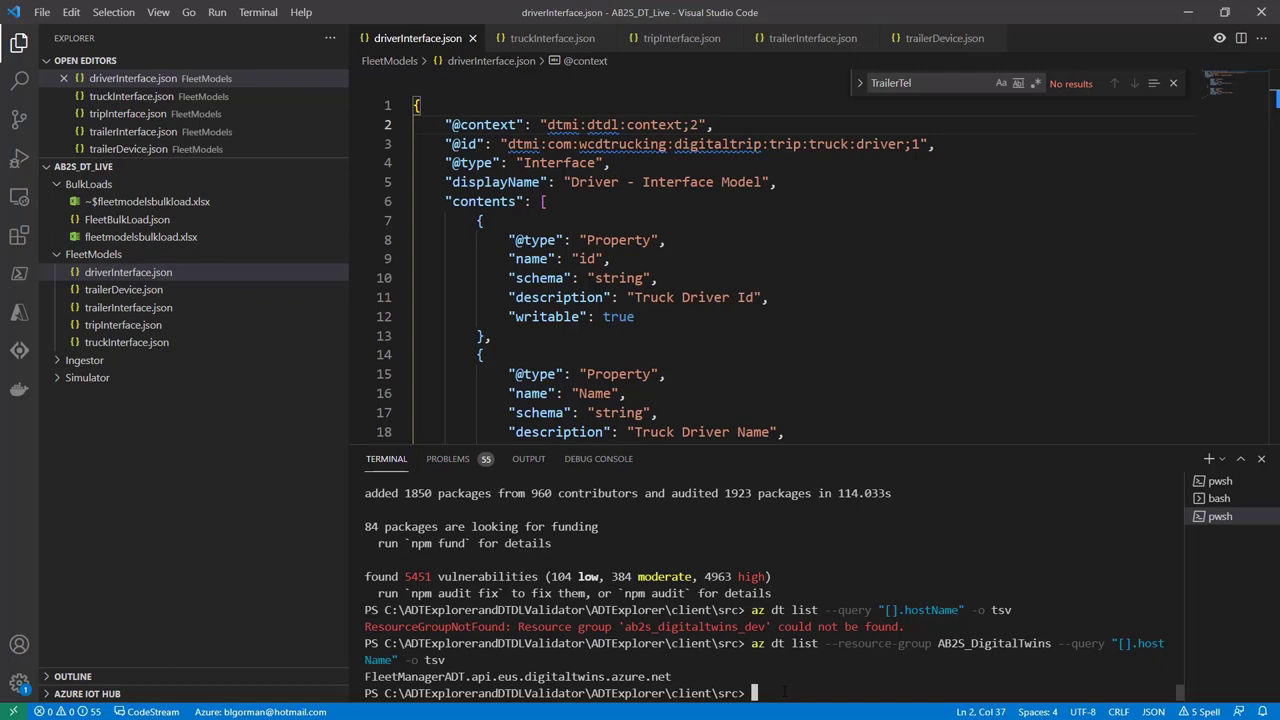
pyautogui.write('npm run start')
pyautogui.press('Return')
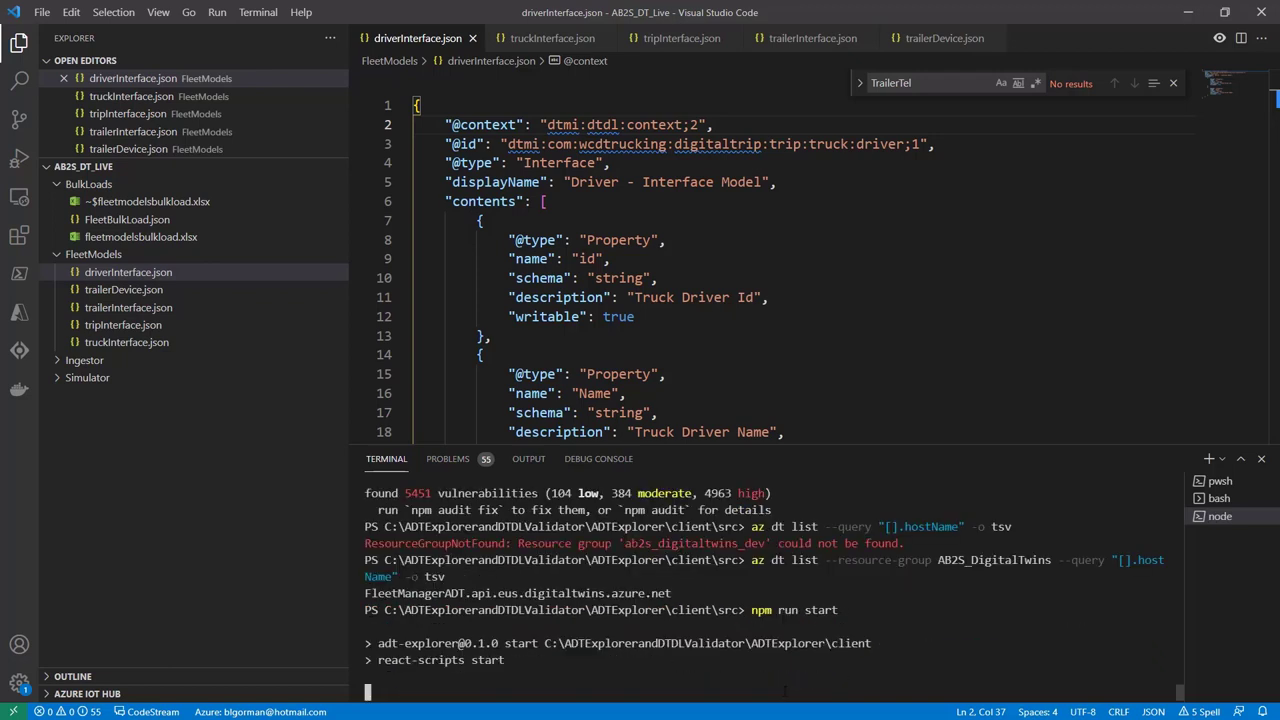
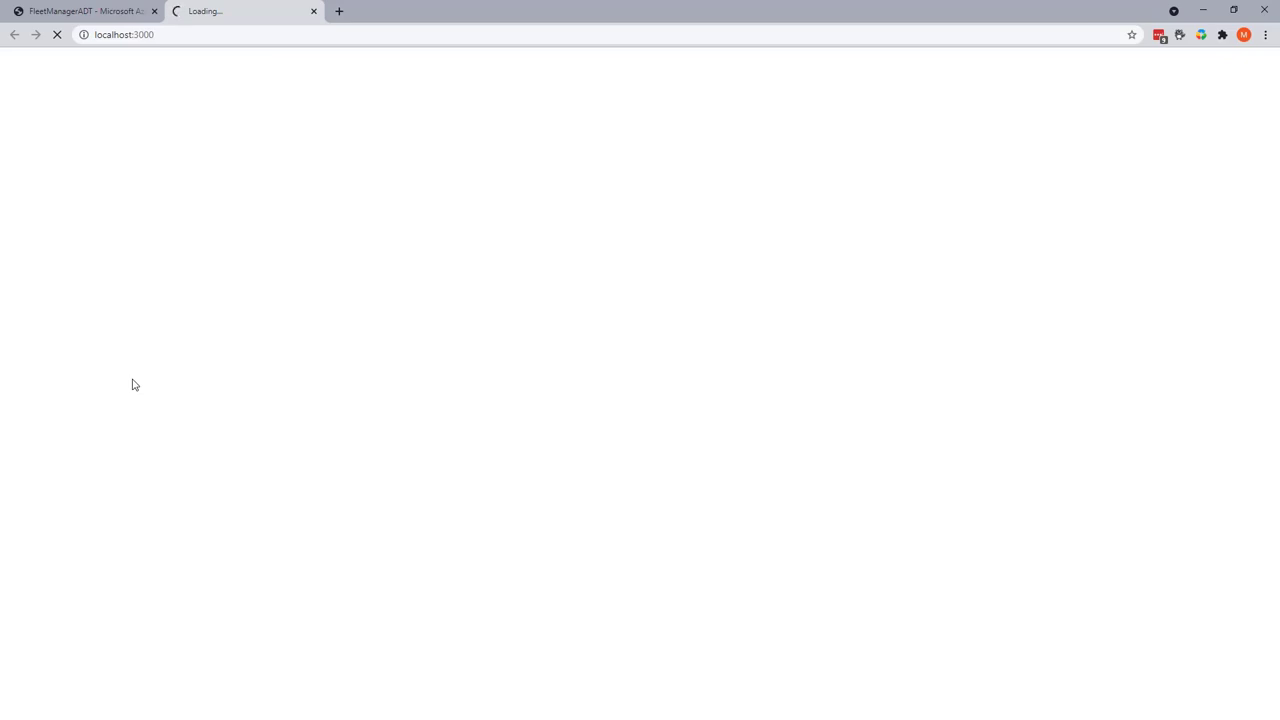
# - Copy the FleetManagerADT host name in the Azure portal and open the hosted Azure Digital Twins Explorer (preview) from the instance's overview
pyautogui.click(38, 9)
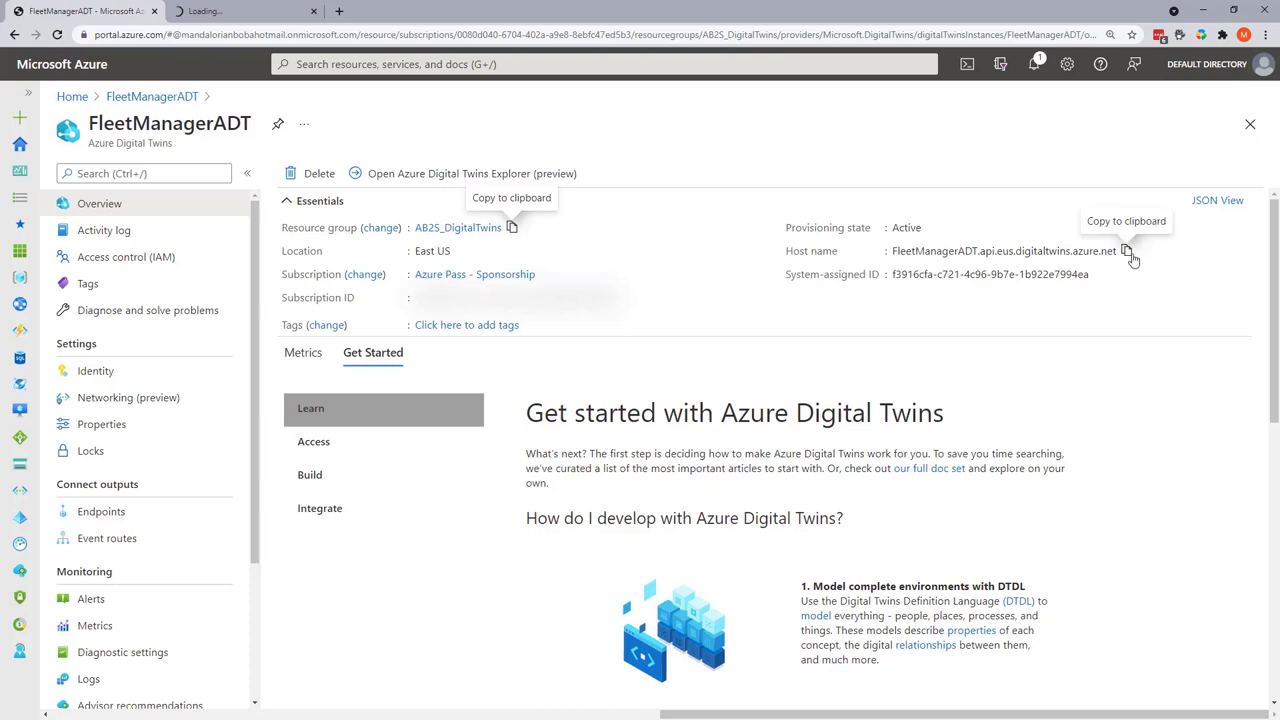
pyautogui.click(1127, 251)
pyautogui.click(240, 11)
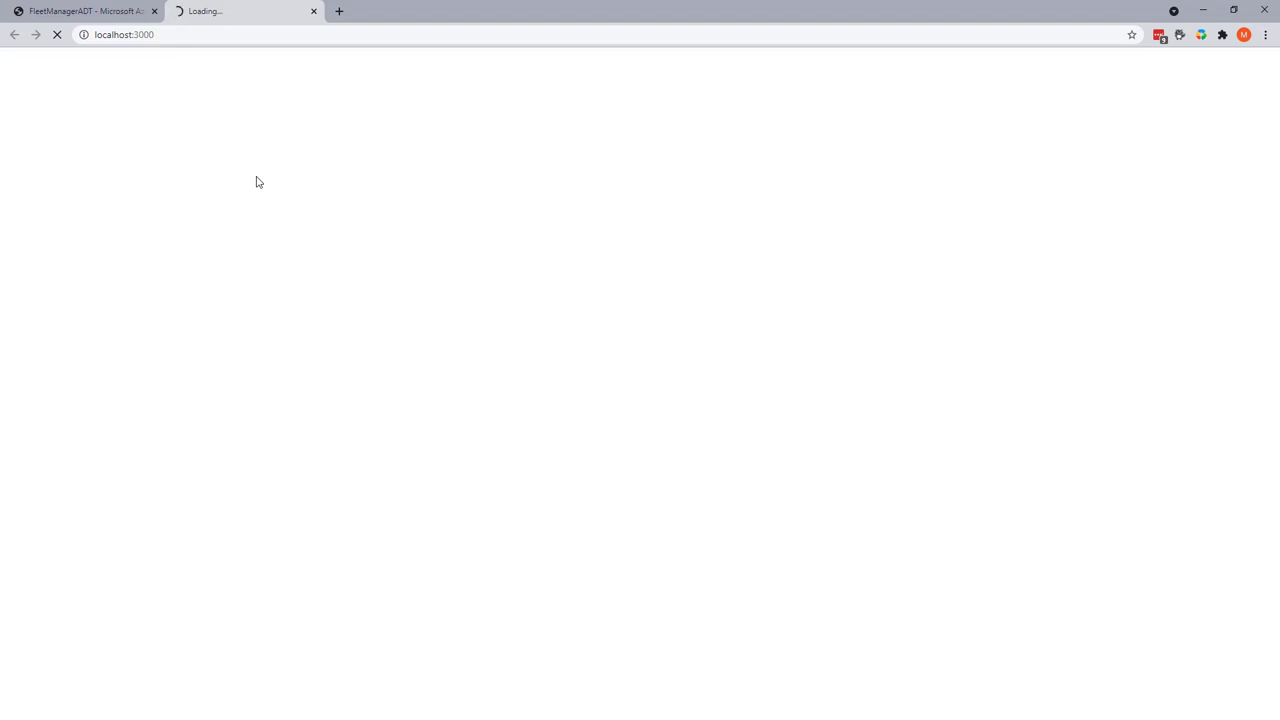
pyautogui.click(90, 11)
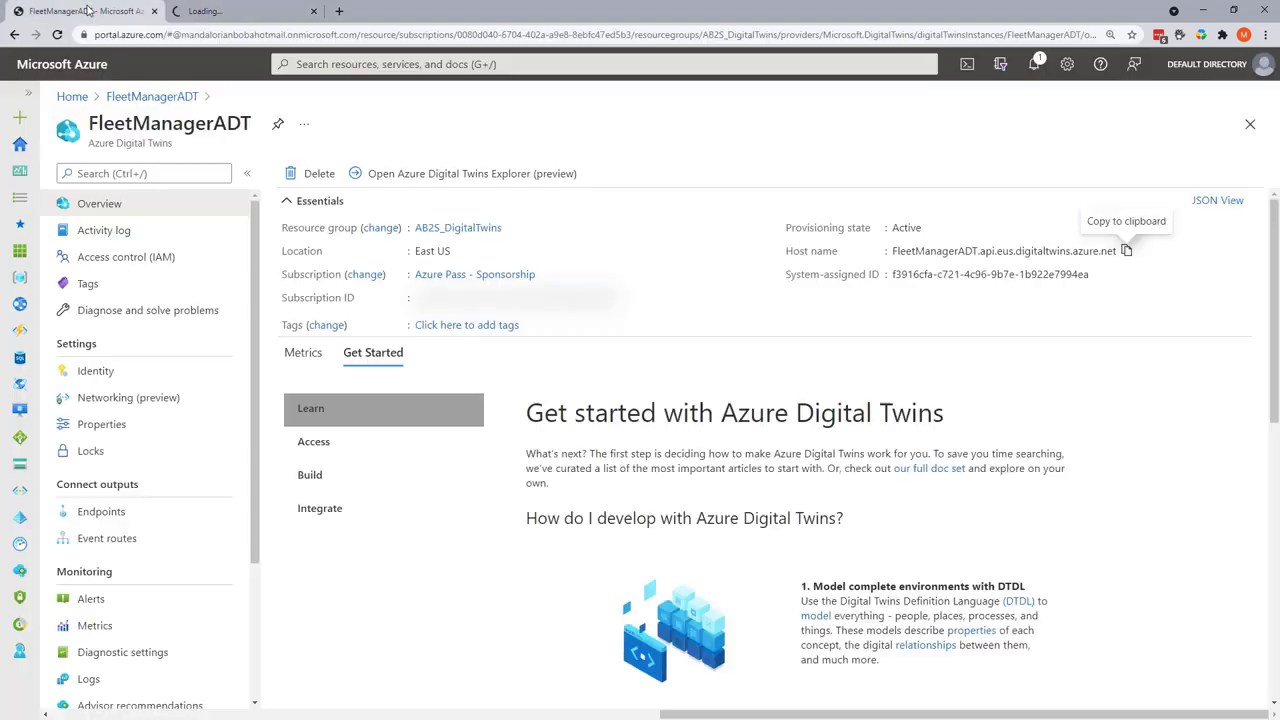
pyautogui.click(433, 176)
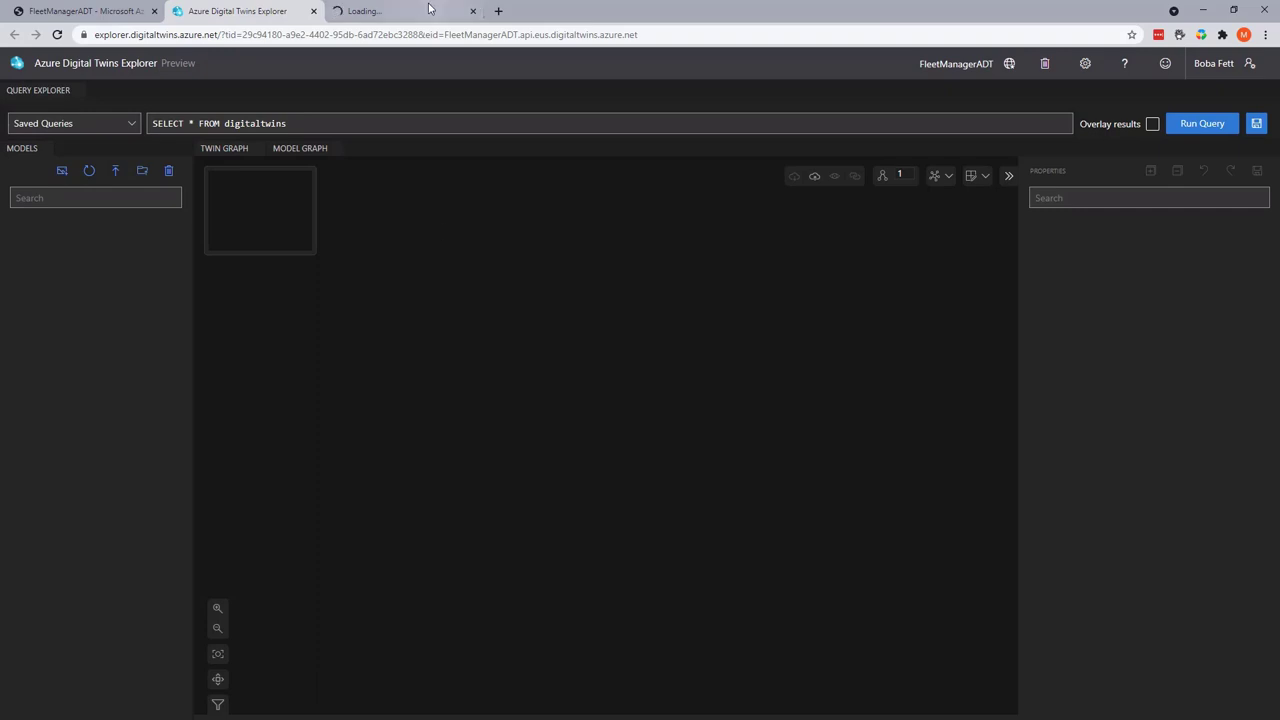
pyautogui.hotkey('ctrl', 'Tab')
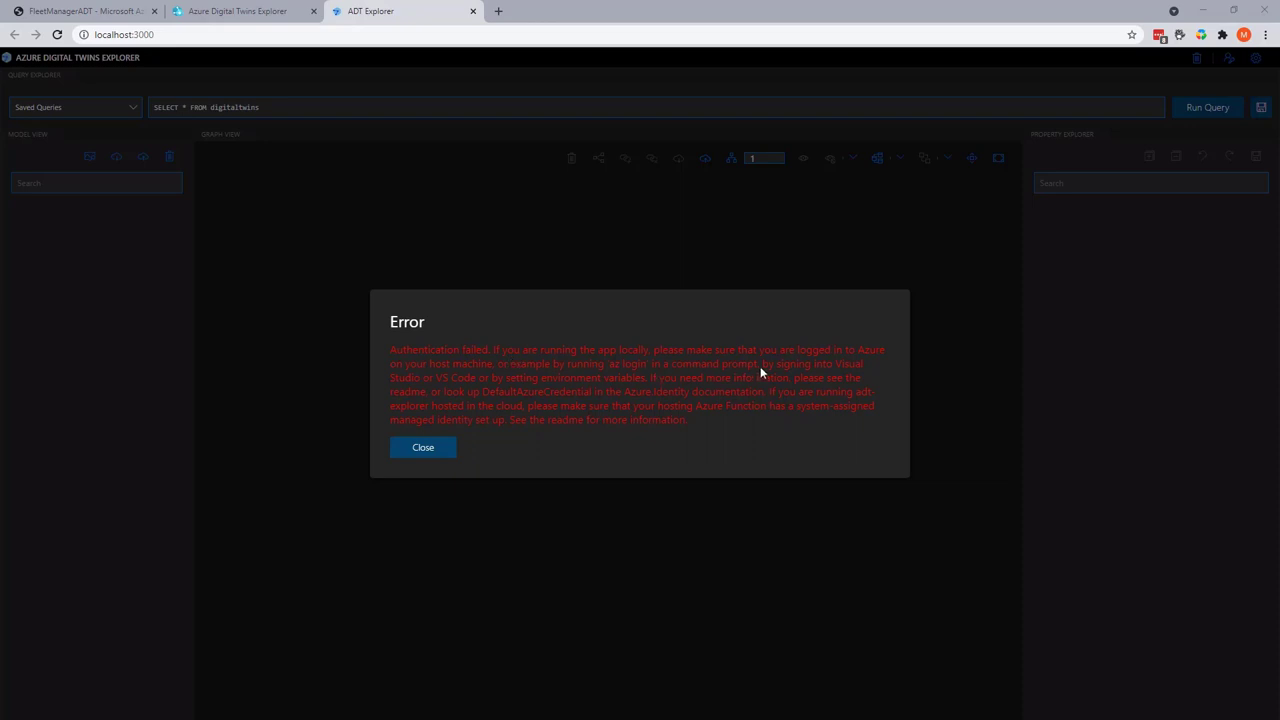
pyautogui.click(430, 451)
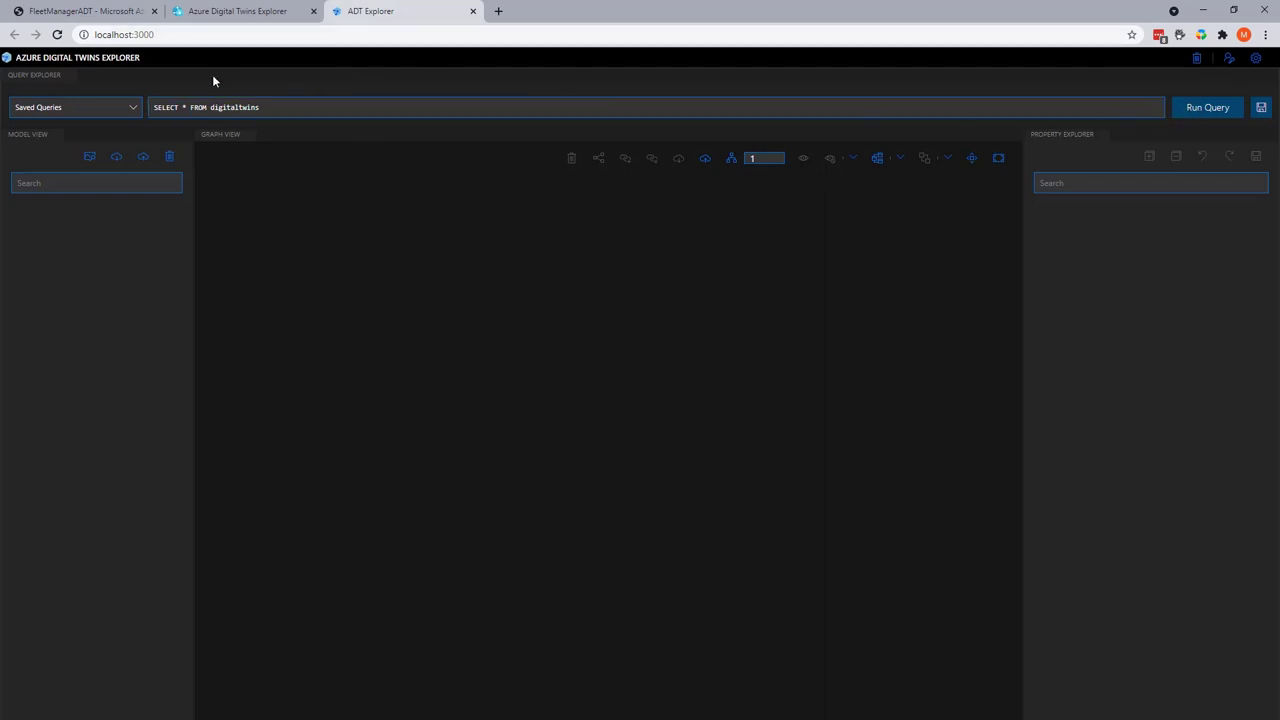
pyautogui.click(1229, 60)
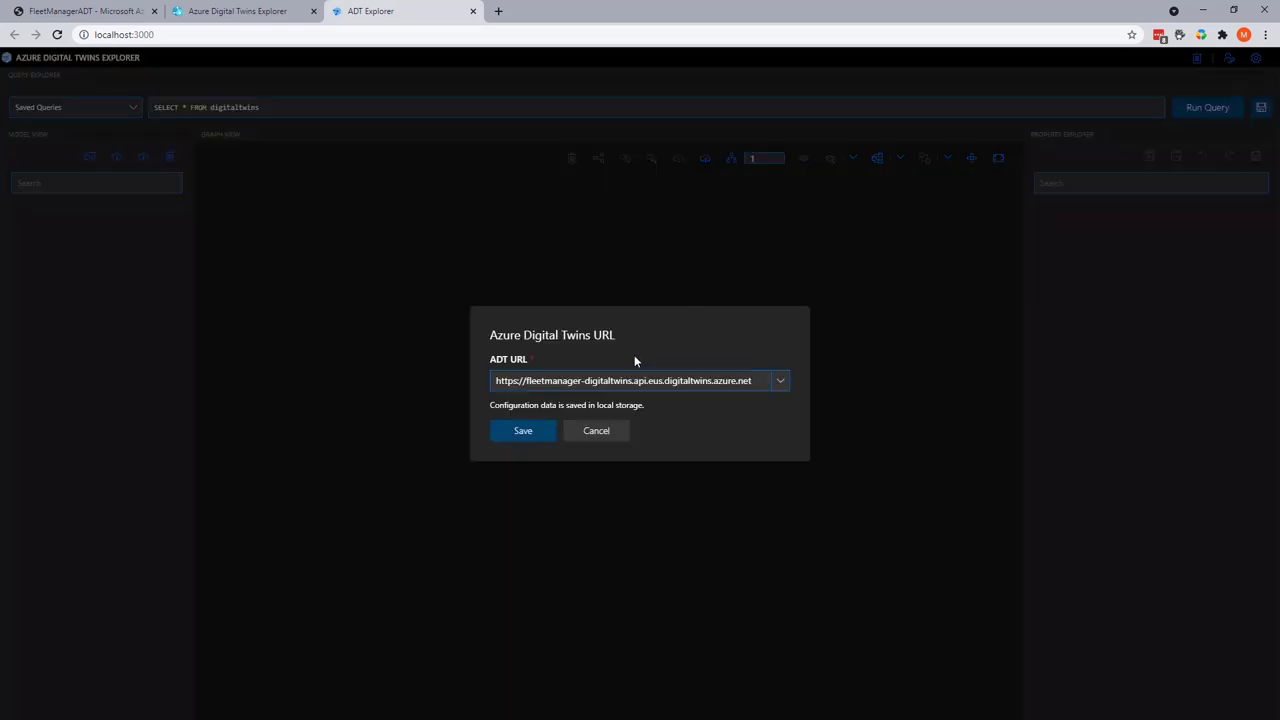
pyautogui.moveTo(754, 381); pyautogui.dragTo(528, 381)
pyautogui.write('FleetManagerADT.api.eus.digitaltwins.azure.net')
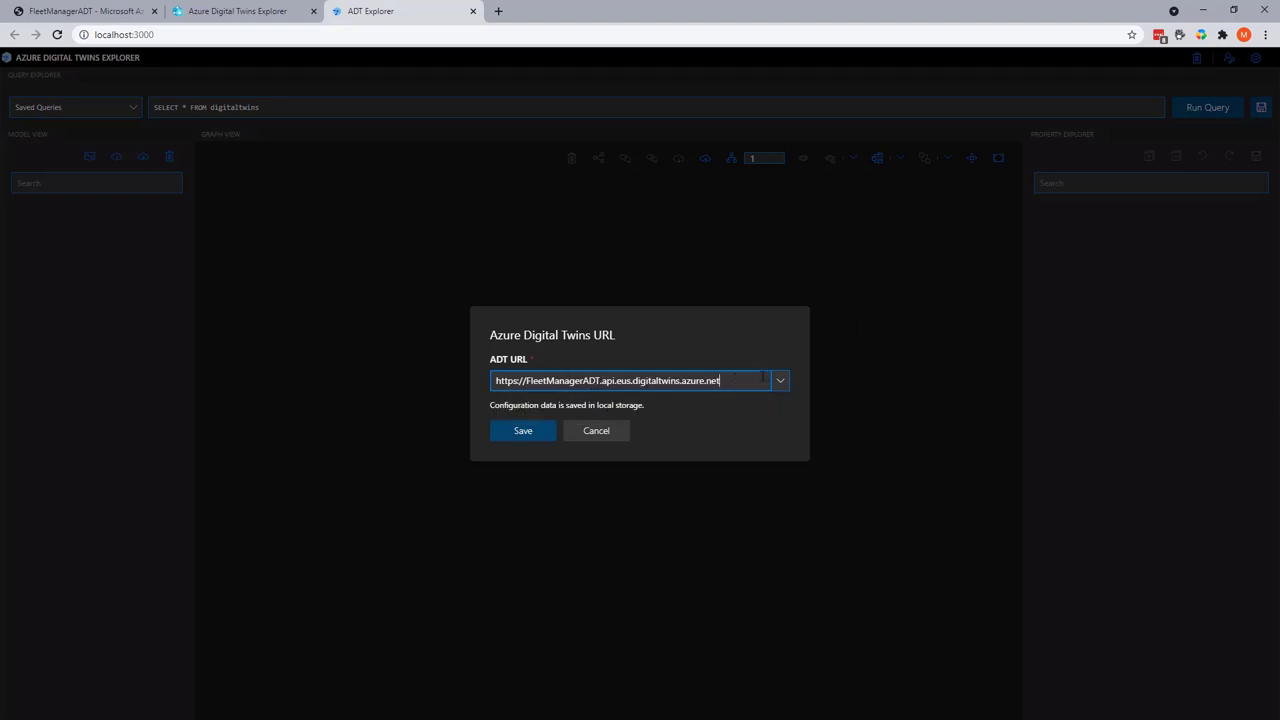
pyautogui.click(532, 429)
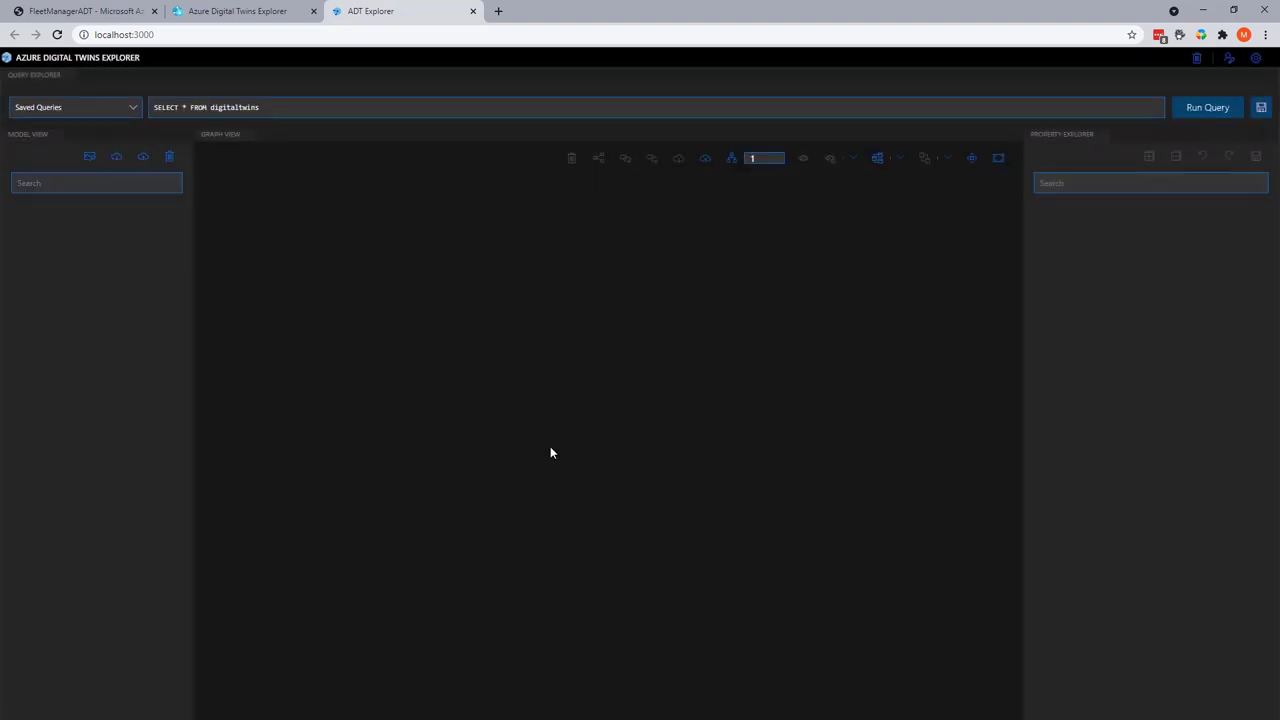
# - Upload the driverInterface.json model from C:\Data\AB2S_DT_Live\FleetModels
pyautogui.click(144, 160)
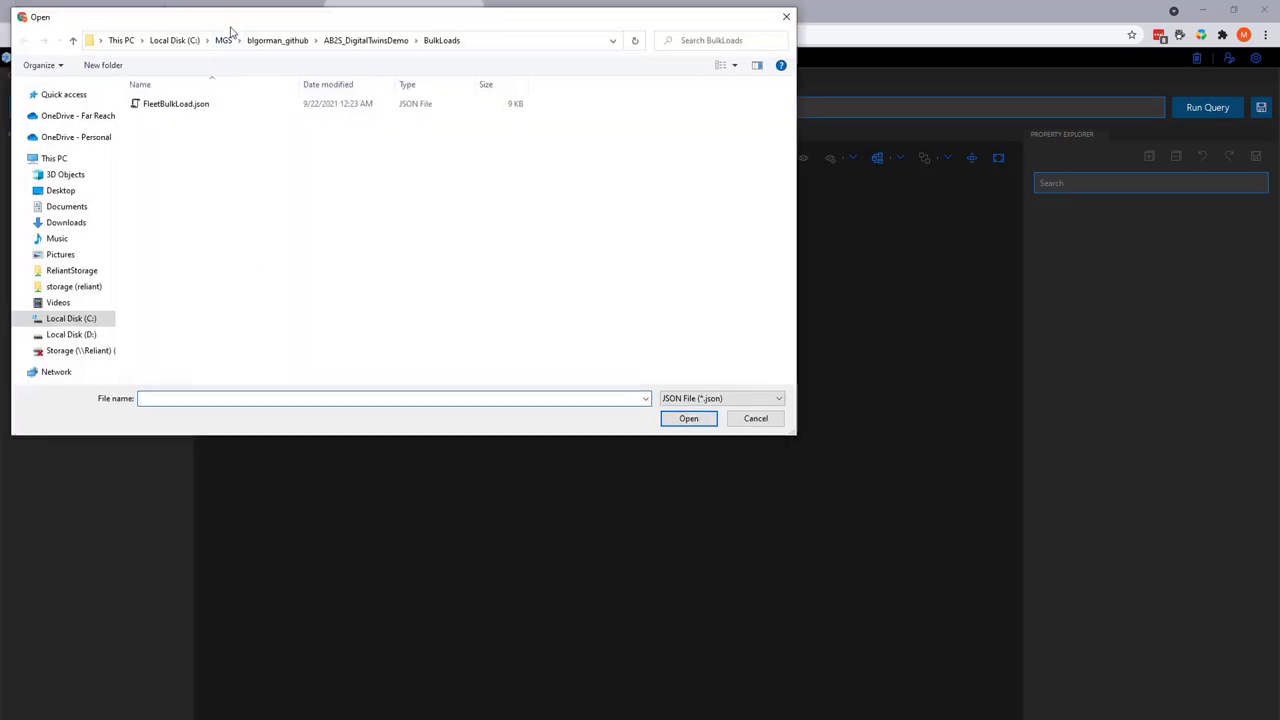
pyautogui.moveTo(230, 30); pyautogui.dragTo(247, 95)
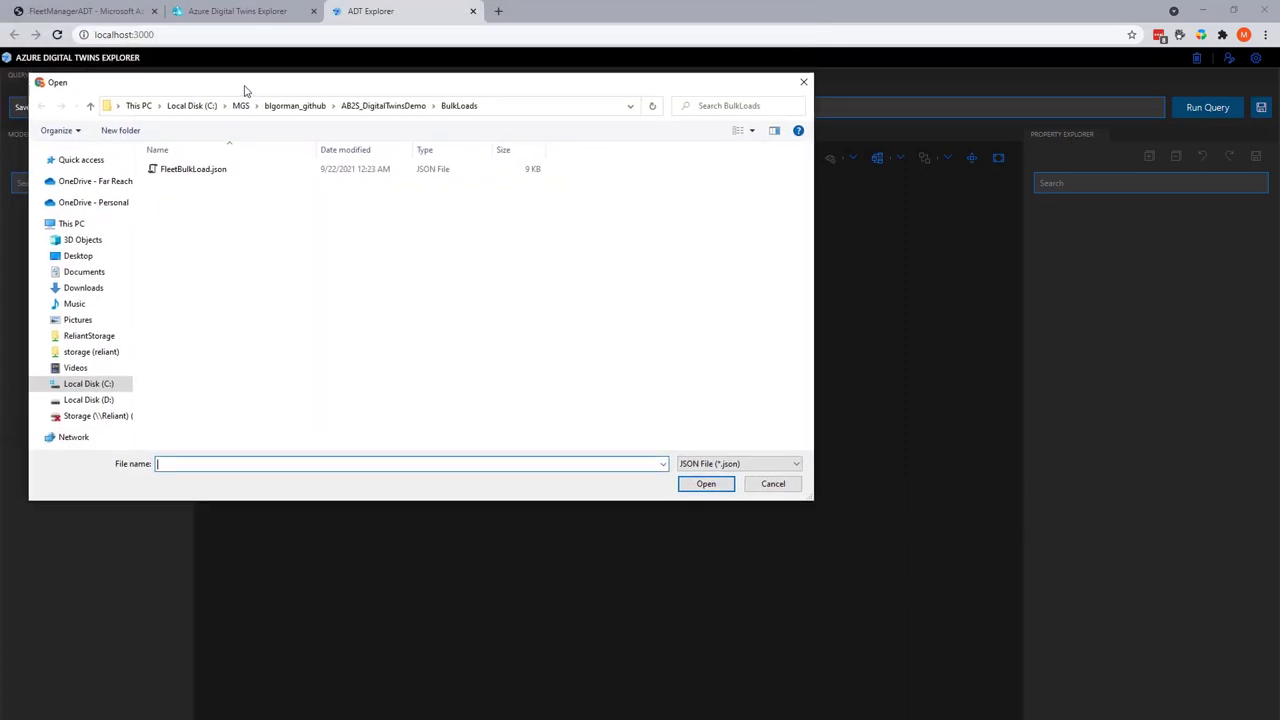
pyautogui.click(103, 386)
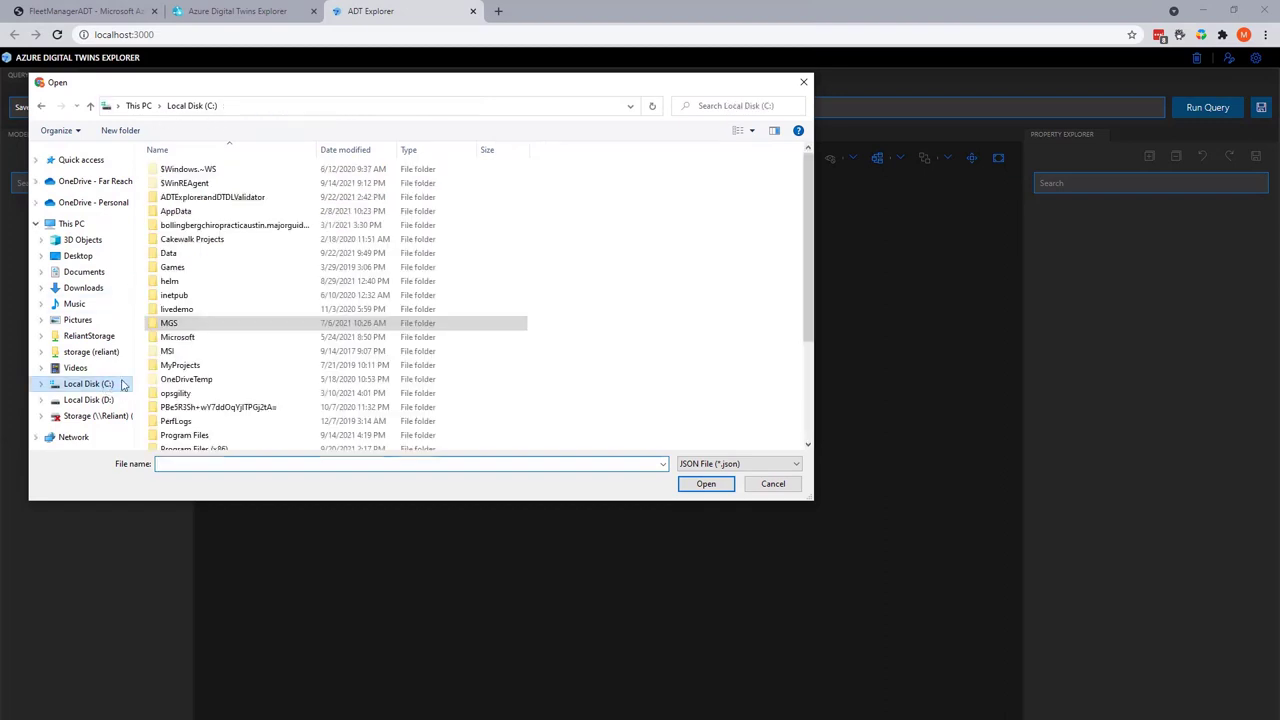
pyautogui.click(177, 256)
pyautogui.doubleClick(177, 256)
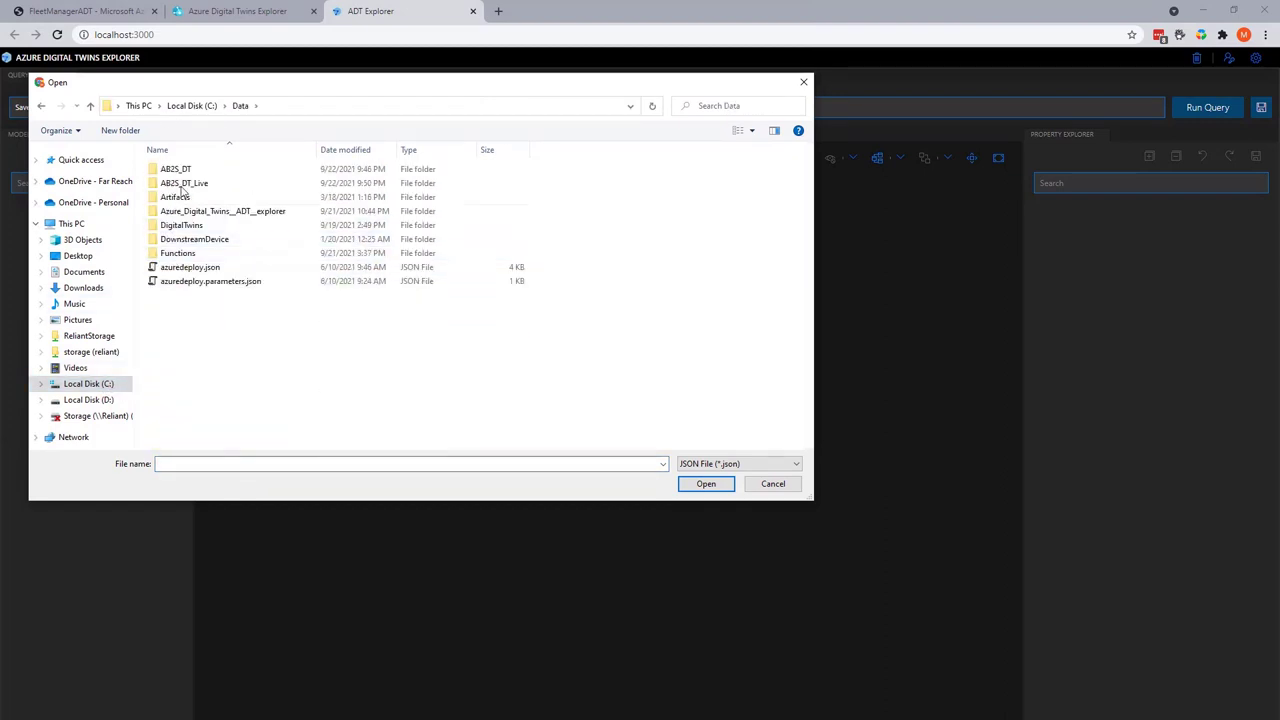
pyautogui.doubleClick(185, 184)
pyautogui.doubleClick(185, 184)
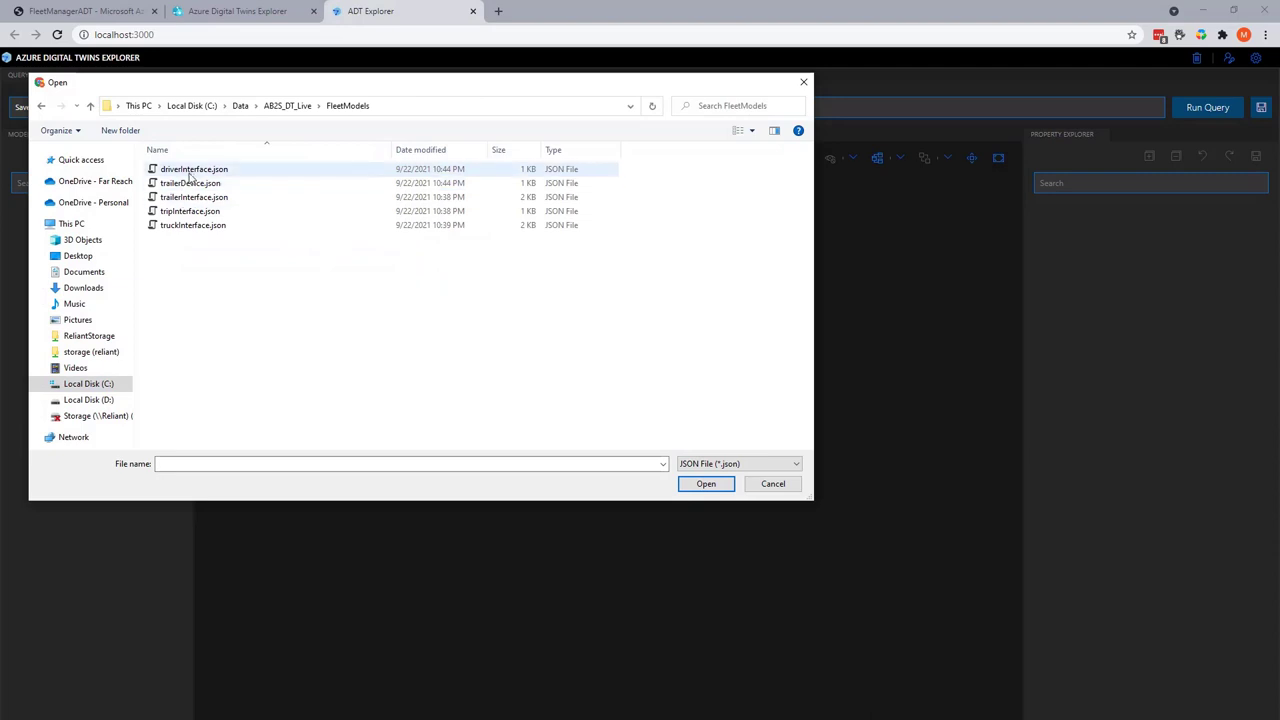
pyautogui.click(194, 169)
pyautogui.click(706, 484)
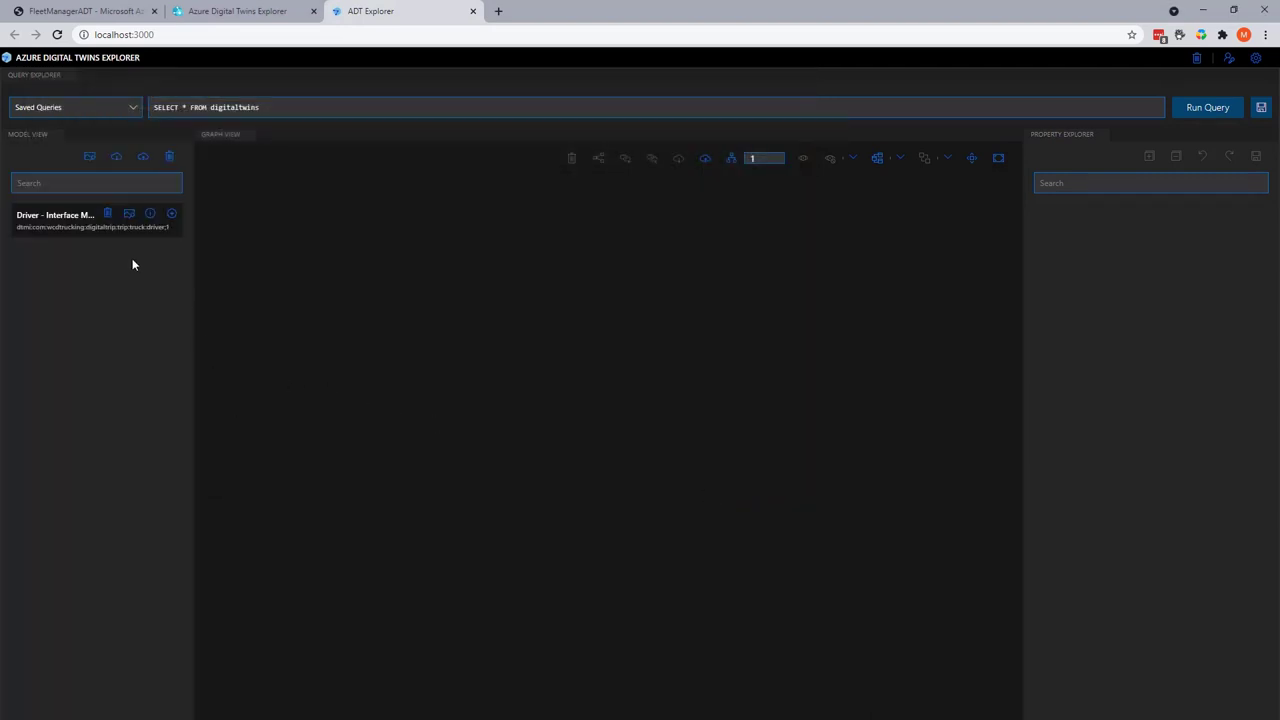
# - Create a twin named Driver0001 from the Driver interface model
pyautogui.click(171, 213)
pyautogui.click(598, 409)
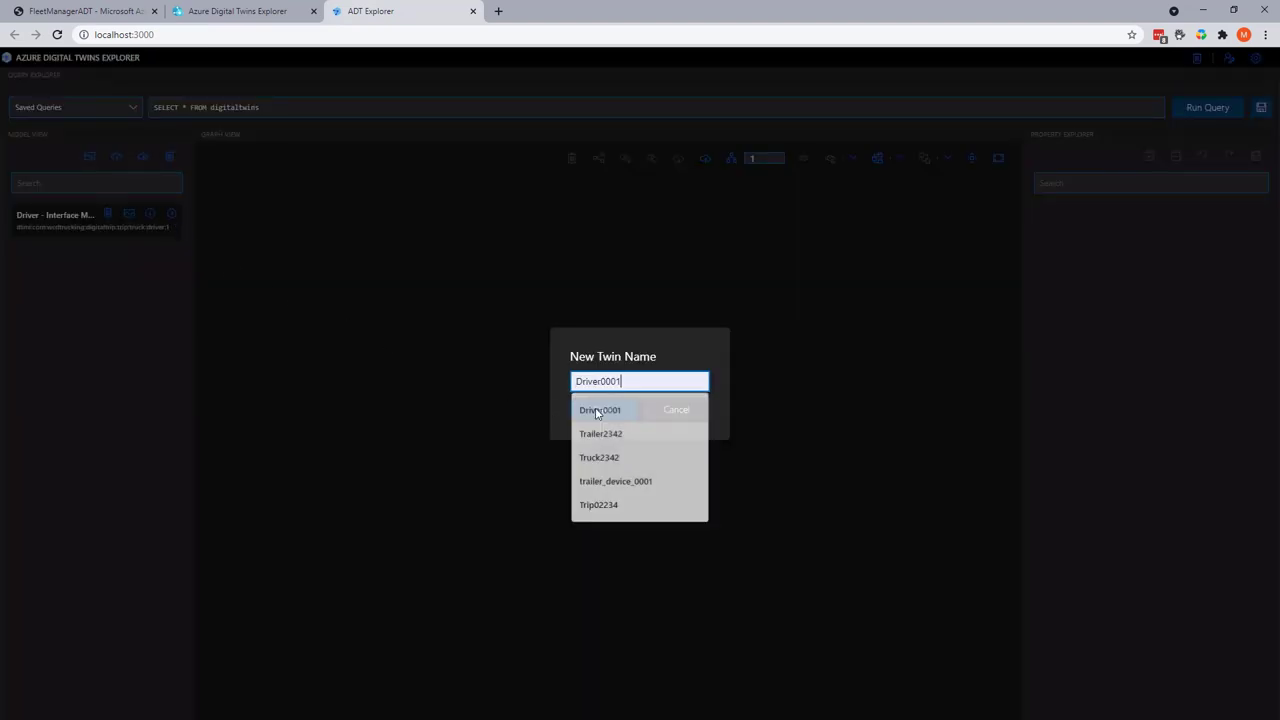
pyautogui.click(590, 417)
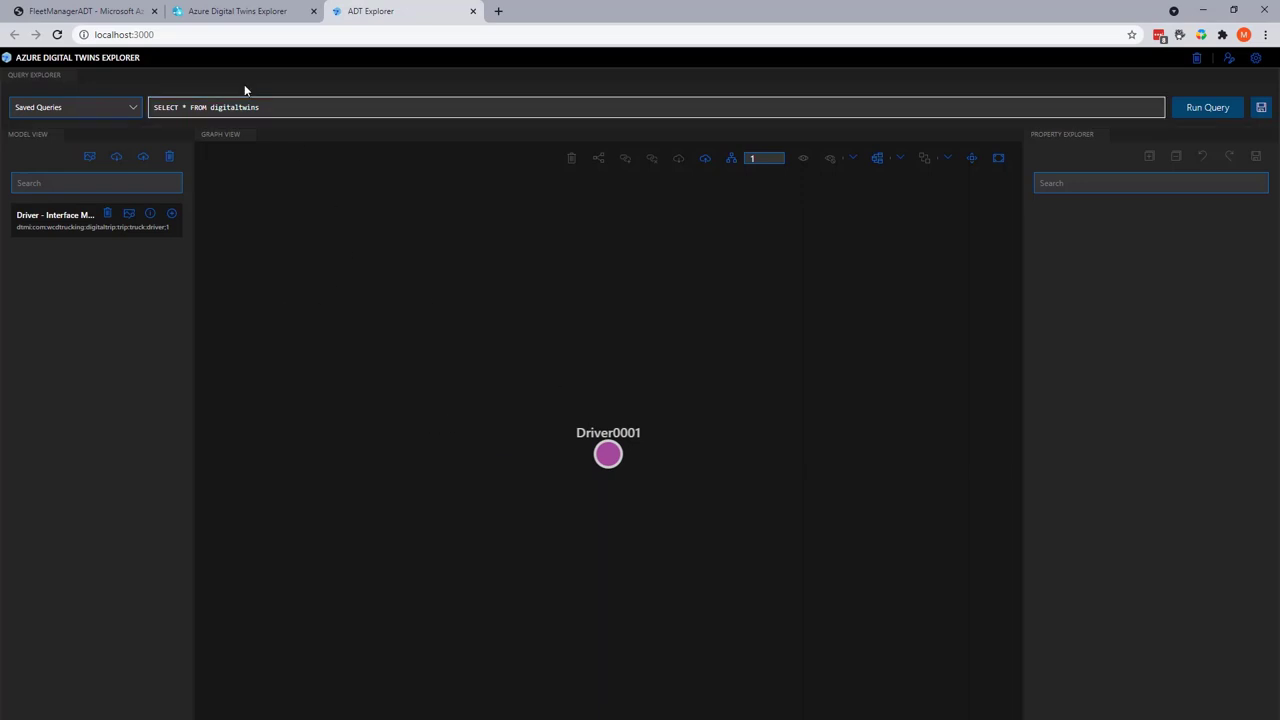
# - In the hosted Azure Digital Twins Explorer, run the SELECT * FROM digitaltwins query, refresh the models list and compare it with the local explorer
pyautogui.click(165, 34)
pyautogui.click(240, 11)
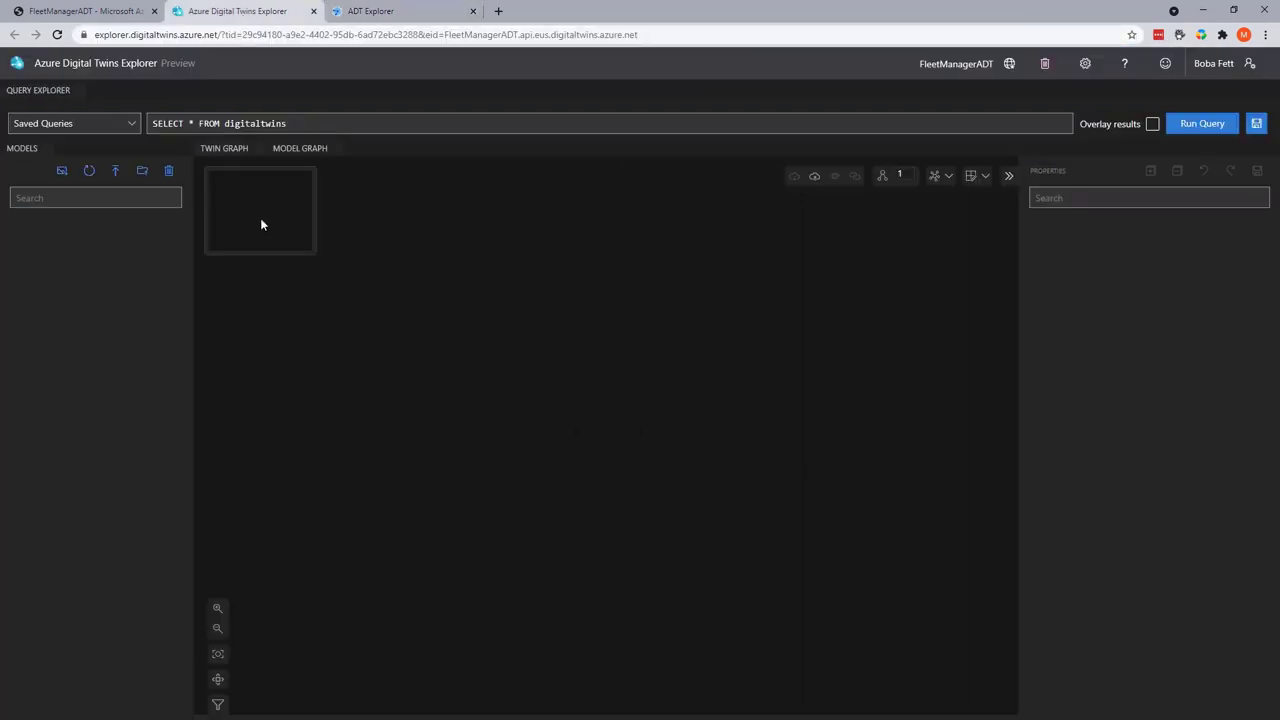
pyautogui.click(1193, 126)
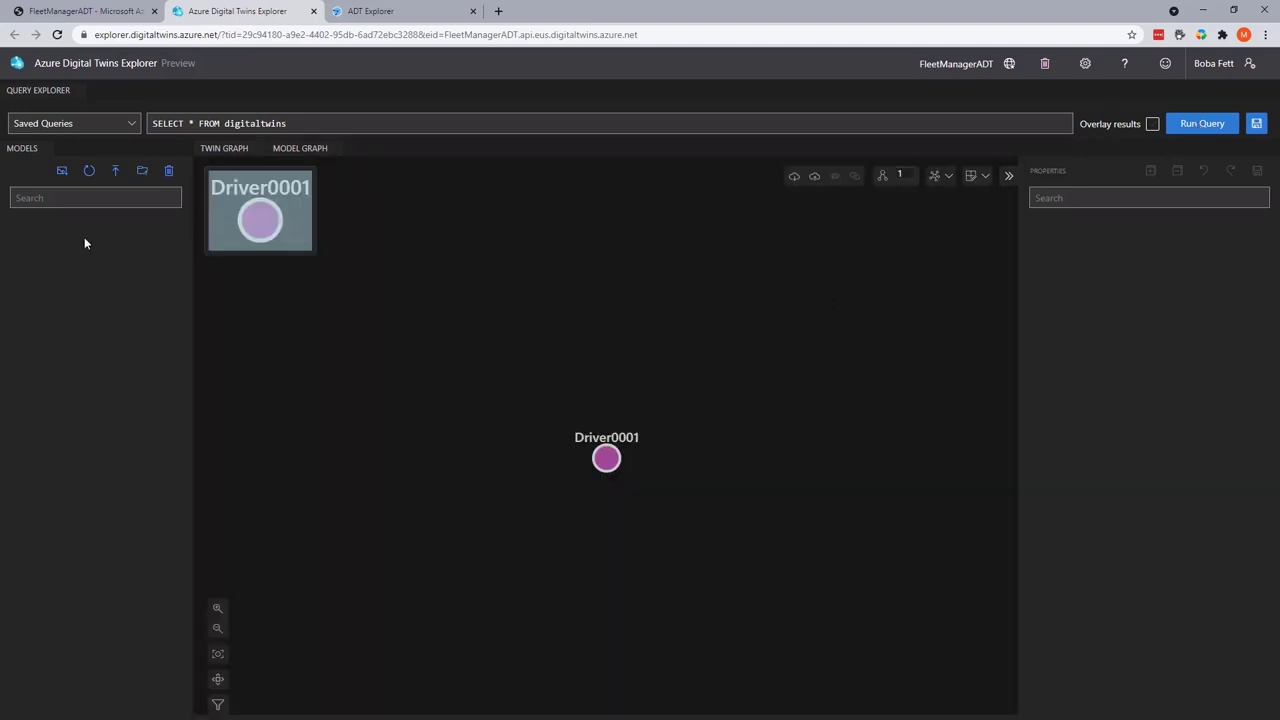
pyautogui.click(88, 171)
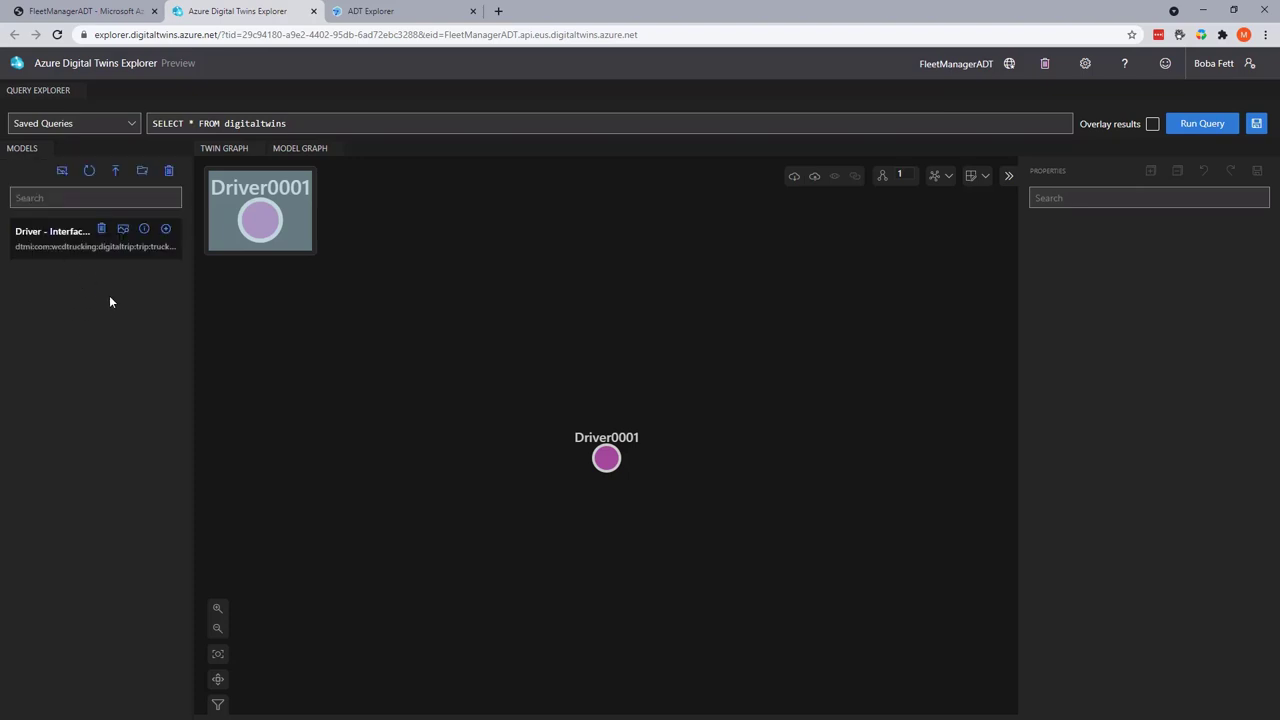
pyautogui.click(380, 14)
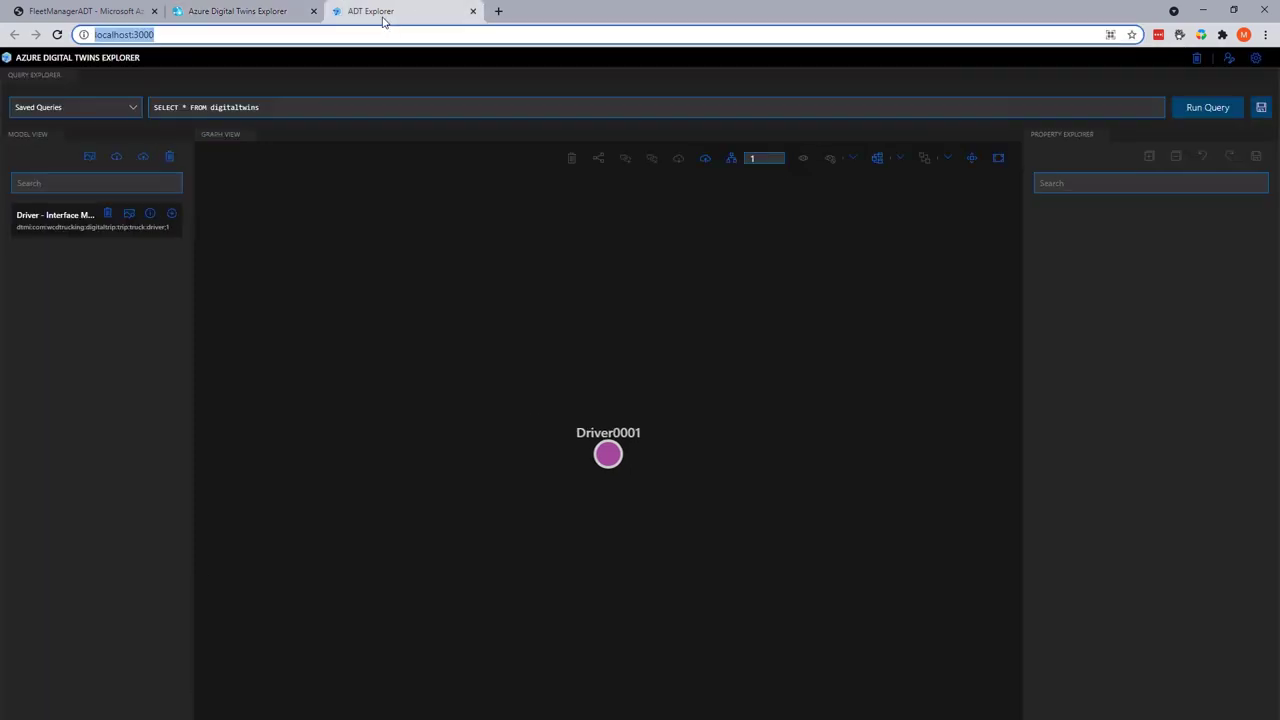
pyautogui.click(201, 20)
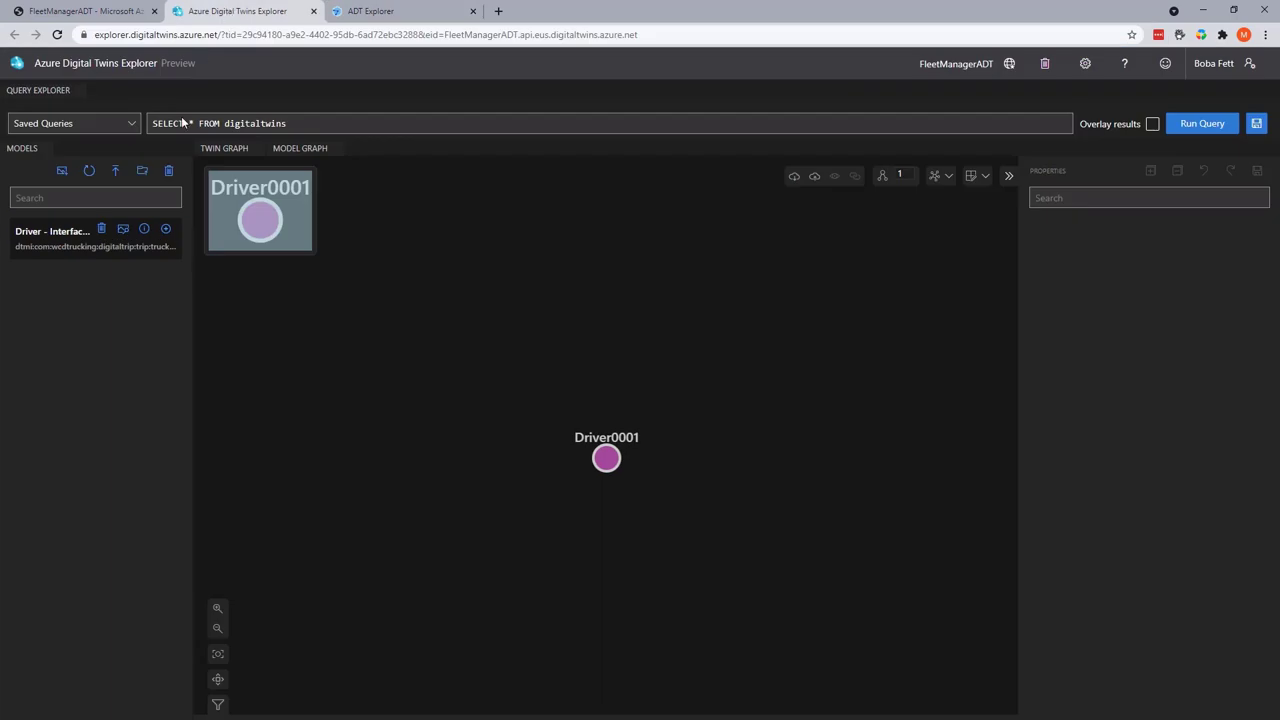
# - Fill in the Driver0001 twin's id and the driver's full name, save the properties and dismiss the patch information
pyautogui.click(619, 462)
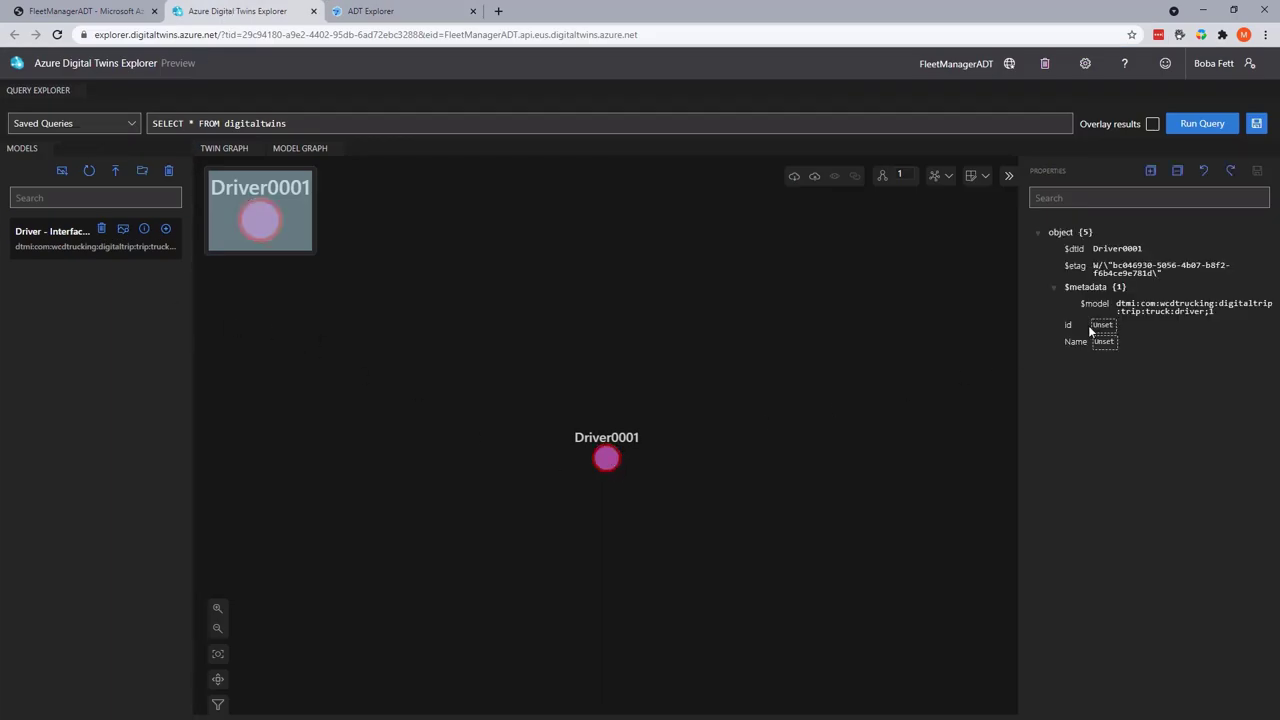
pyautogui.write('4546')
pyautogui.click(1104, 341)
pyautogui.write('John Smith')
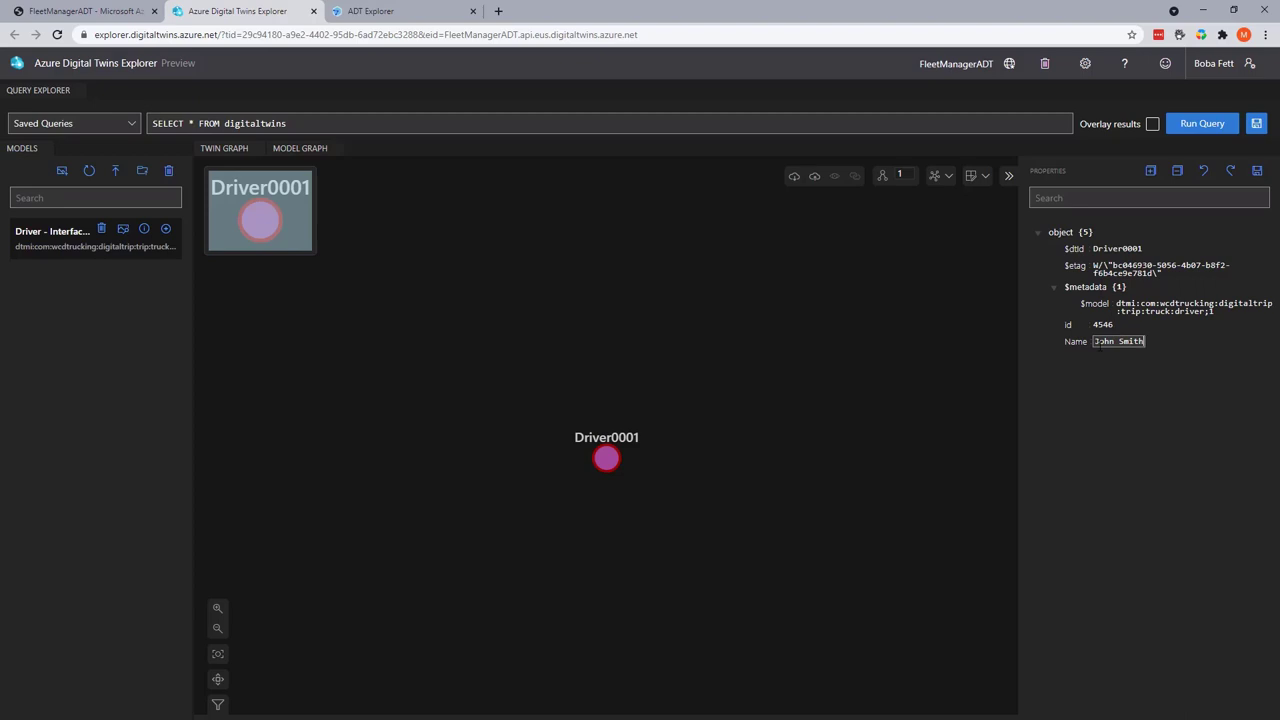
pyautogui.click(1257, 170)
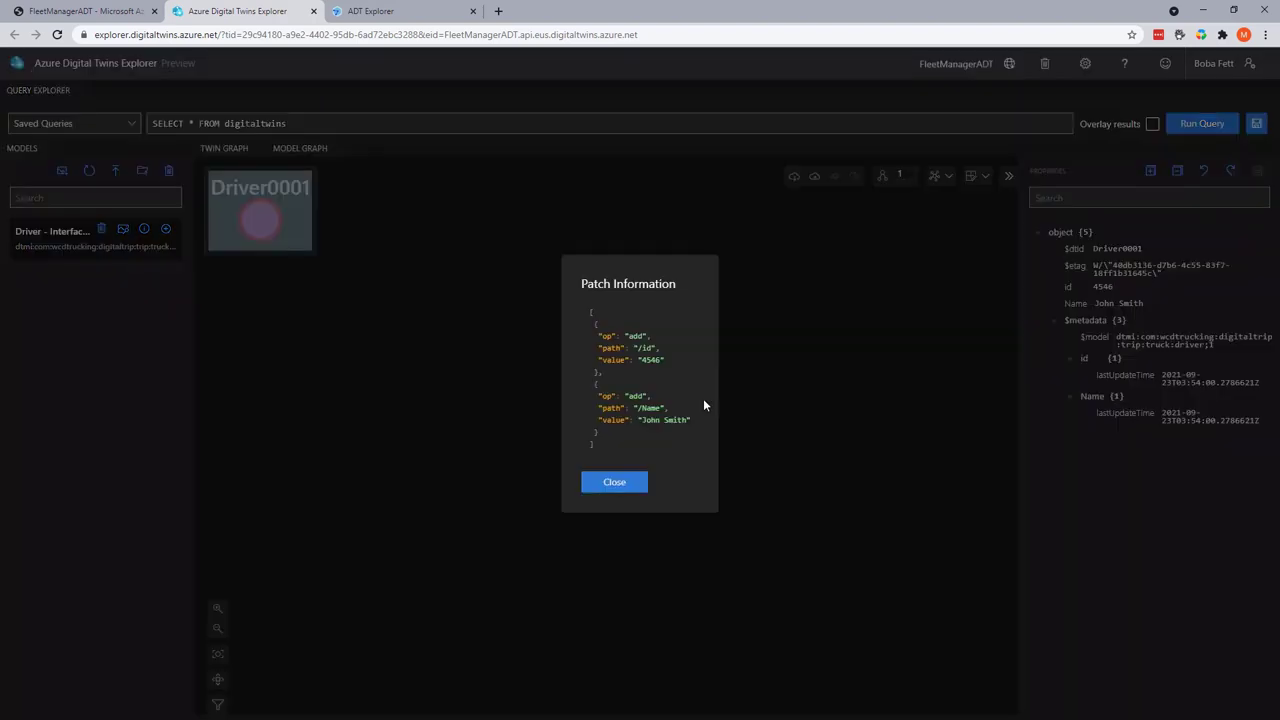
pyautogui.click(614, 482)
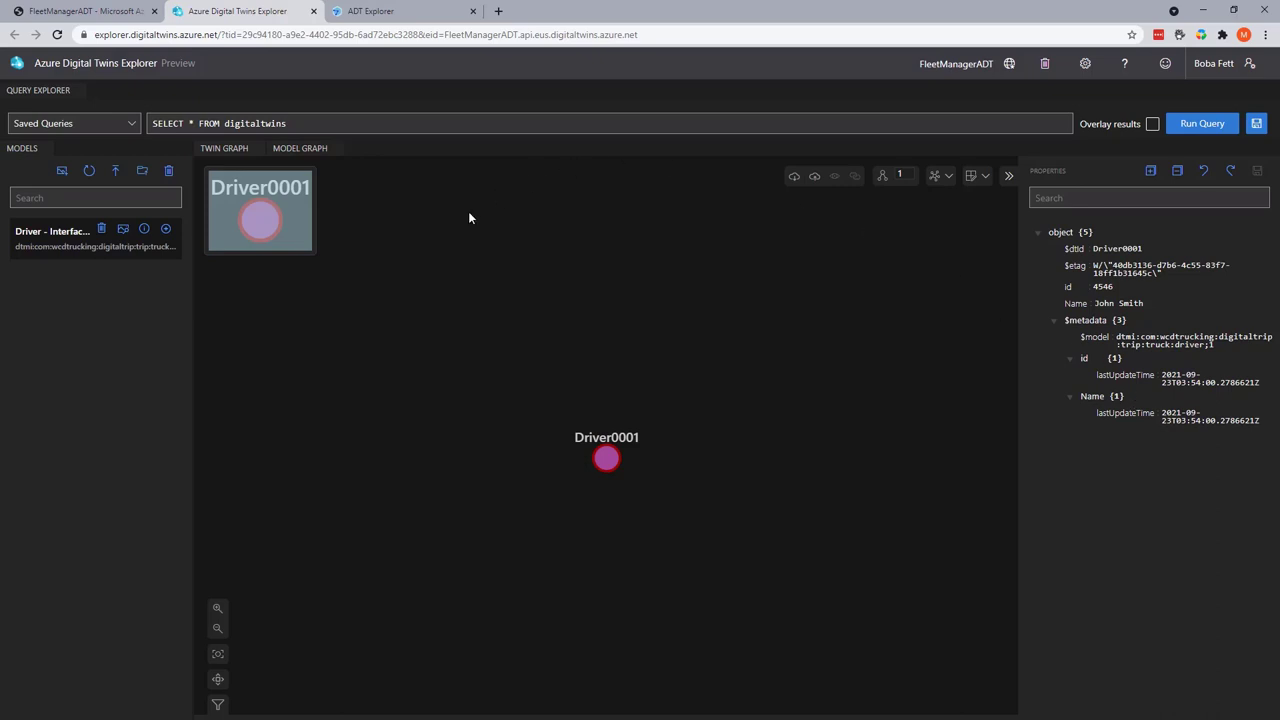
# - Upload the trailerDevice.json, trailerInterface.json, tripInterface.json and truckInterface.json models from the FleetModels folder
pyautogui.click(116, 174)
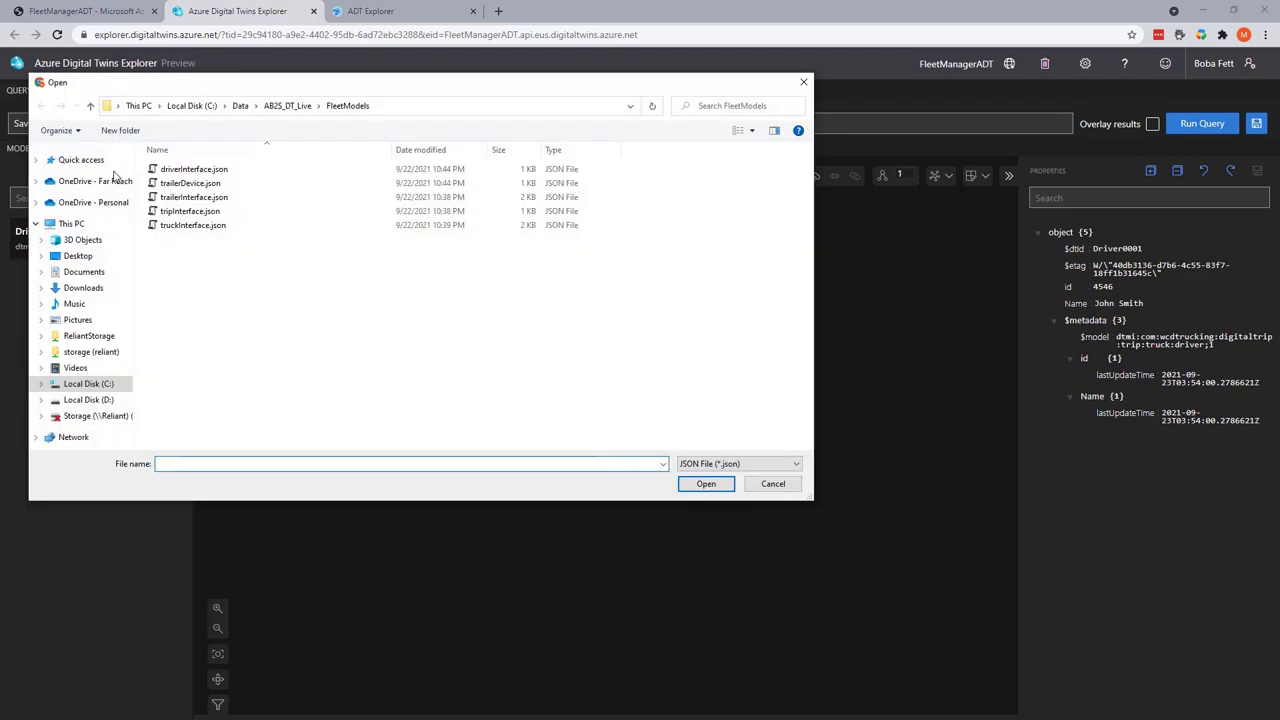
pyautogui.click(183, 185)
pyautogui.keyDown('shift'); pyautogui.click(190, 225); pyautogui.keyUp('shift')
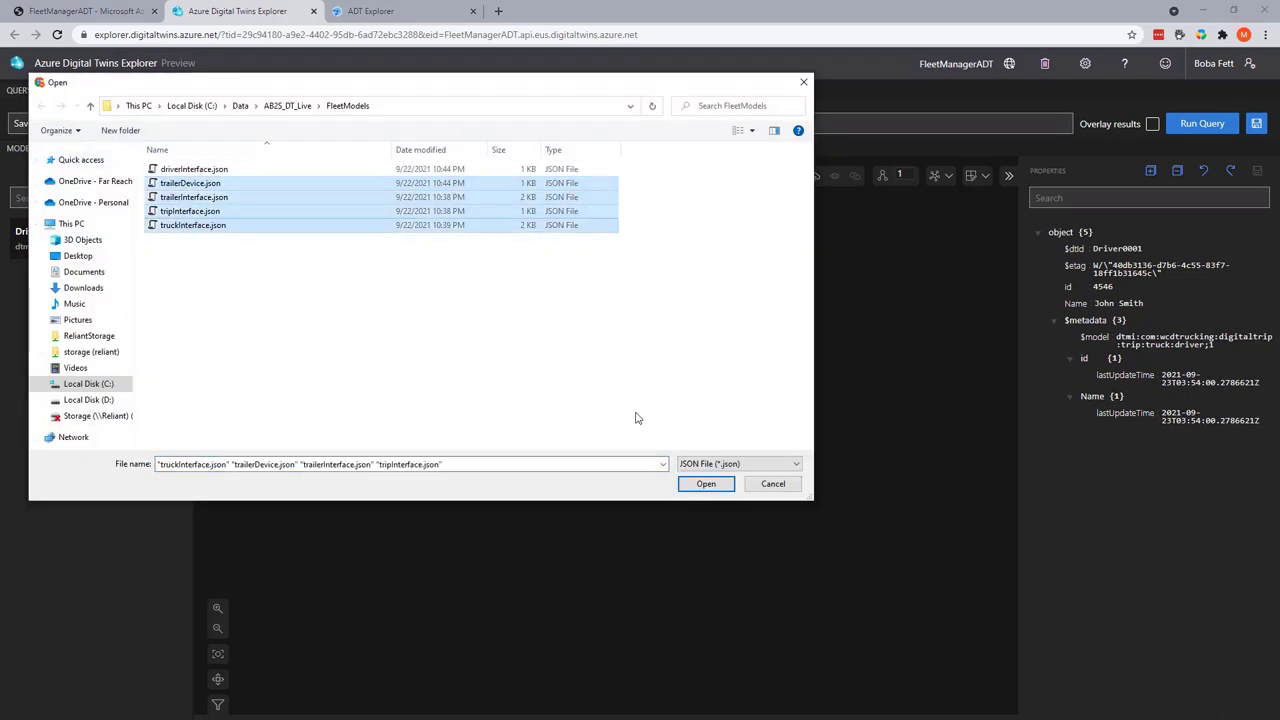
pyautogui.click(706, 484)
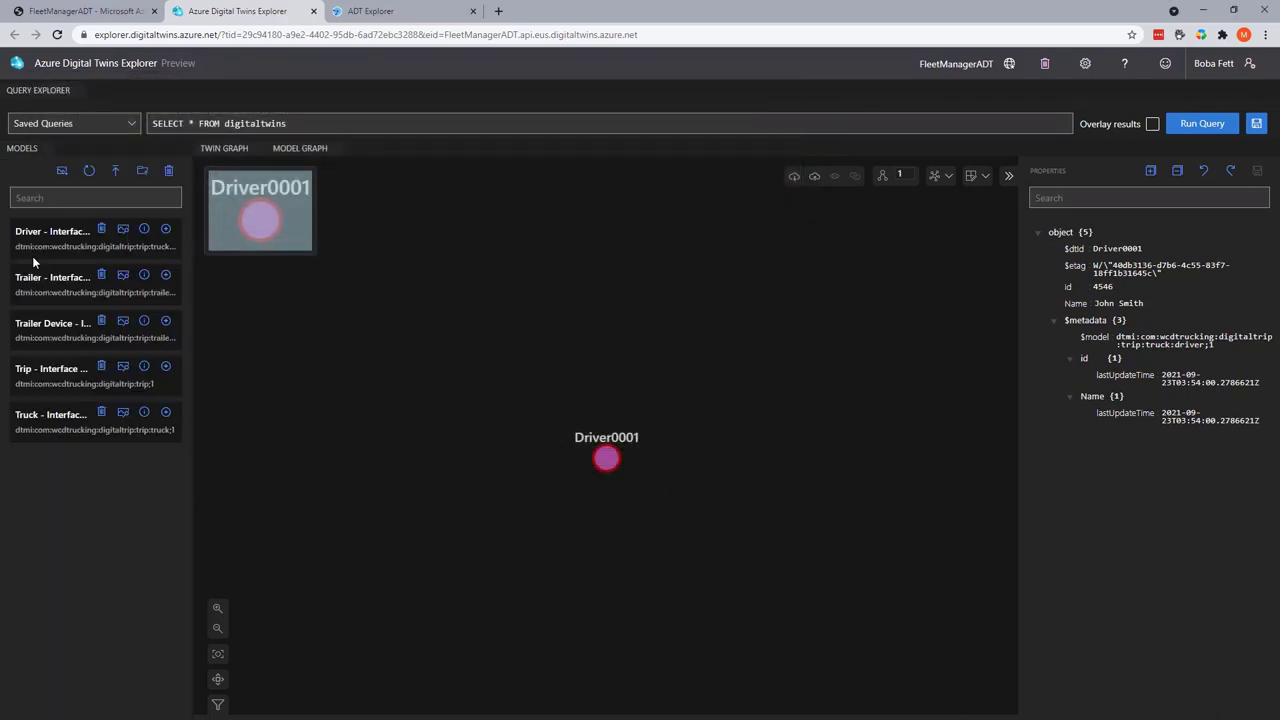
# - Create a twin named Trailer2342 from the Trailer interface model
pyautogui.click(166, 275)
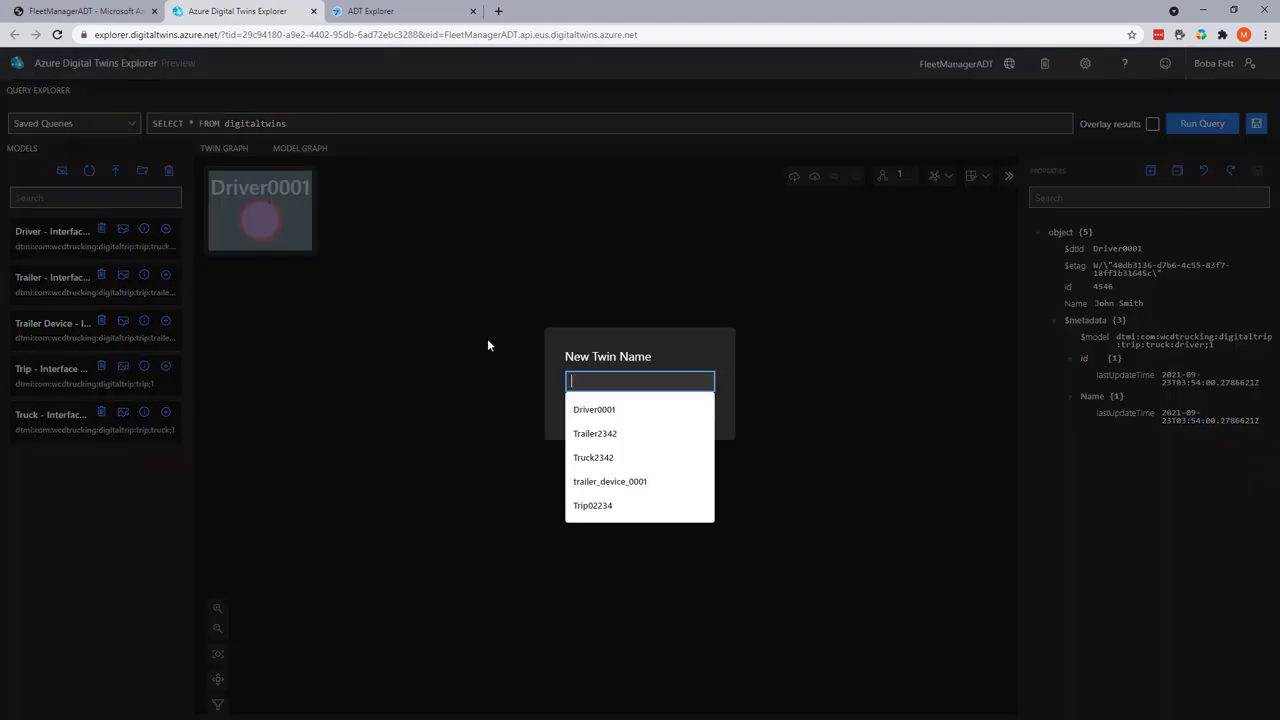
pyautogui.click(602, 436)
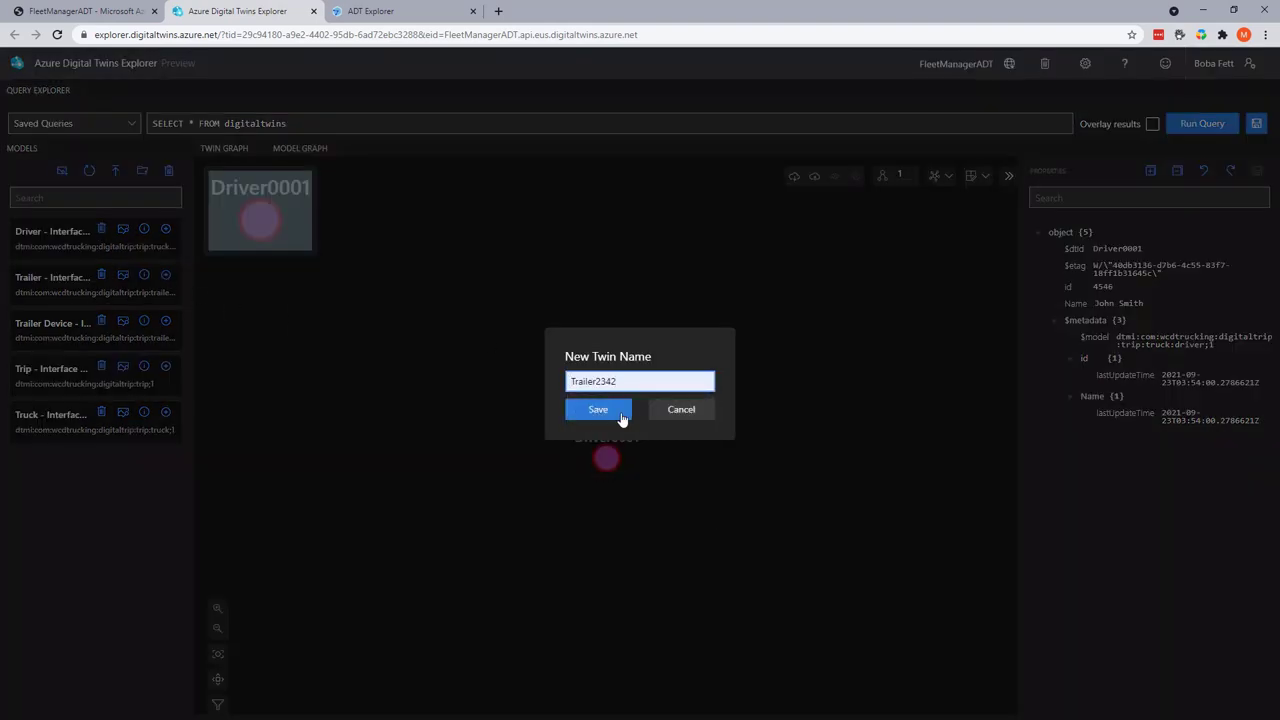
pyautogui.click(621, 418)
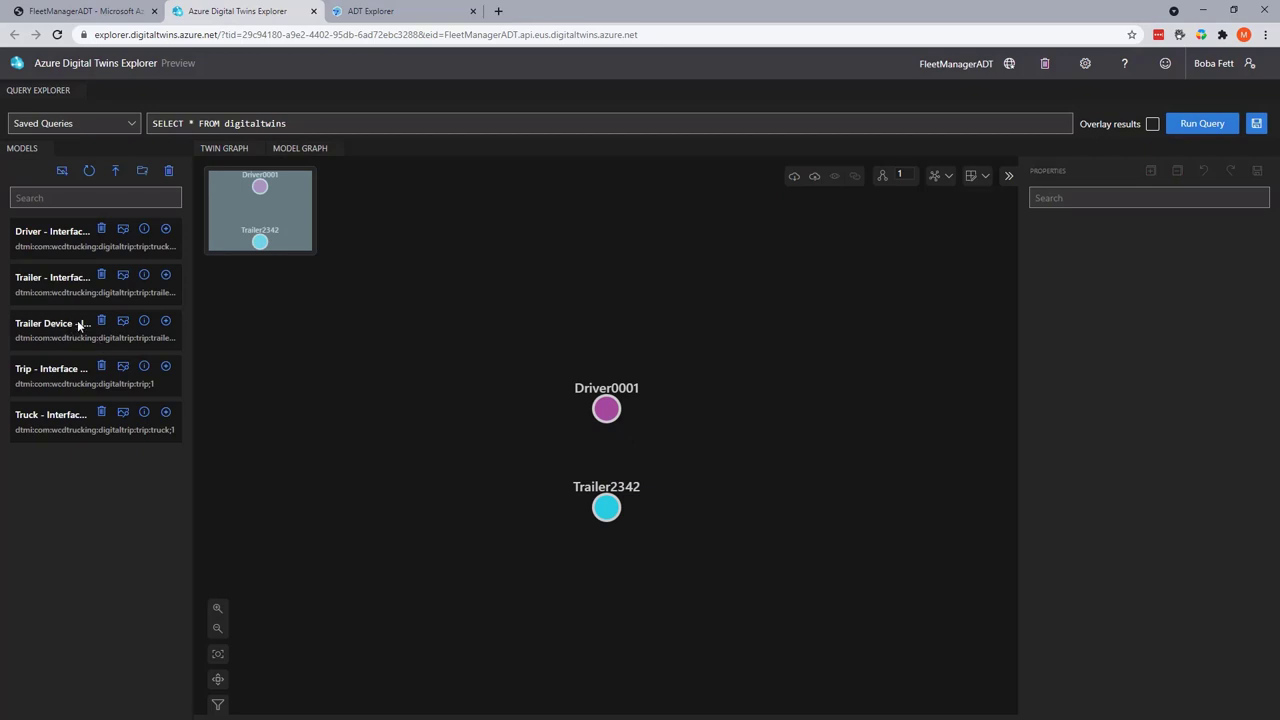
# - Create a twin named trailer_device_0001 from the Trailer Device model and a twin named Trip02234 from the Trip model
pyautogui.click(166, 320)
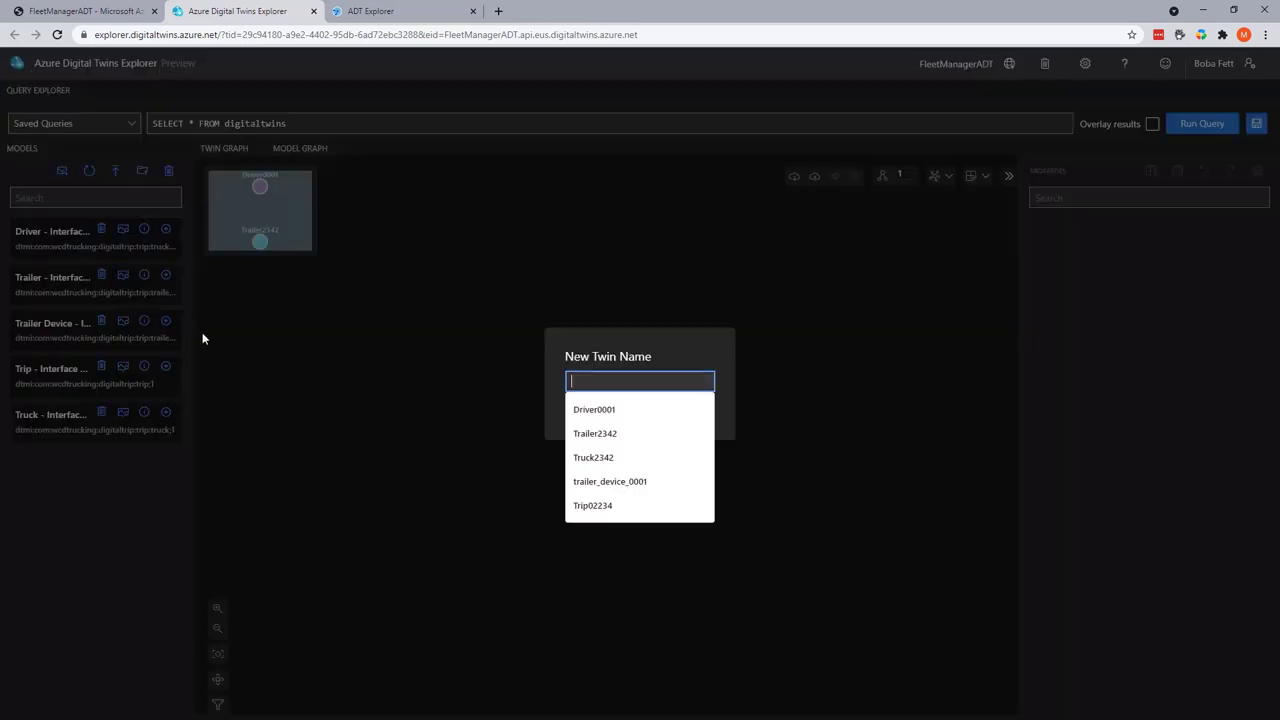
pyautogui.click(617, 484)
pyautogui.click(624, 419)
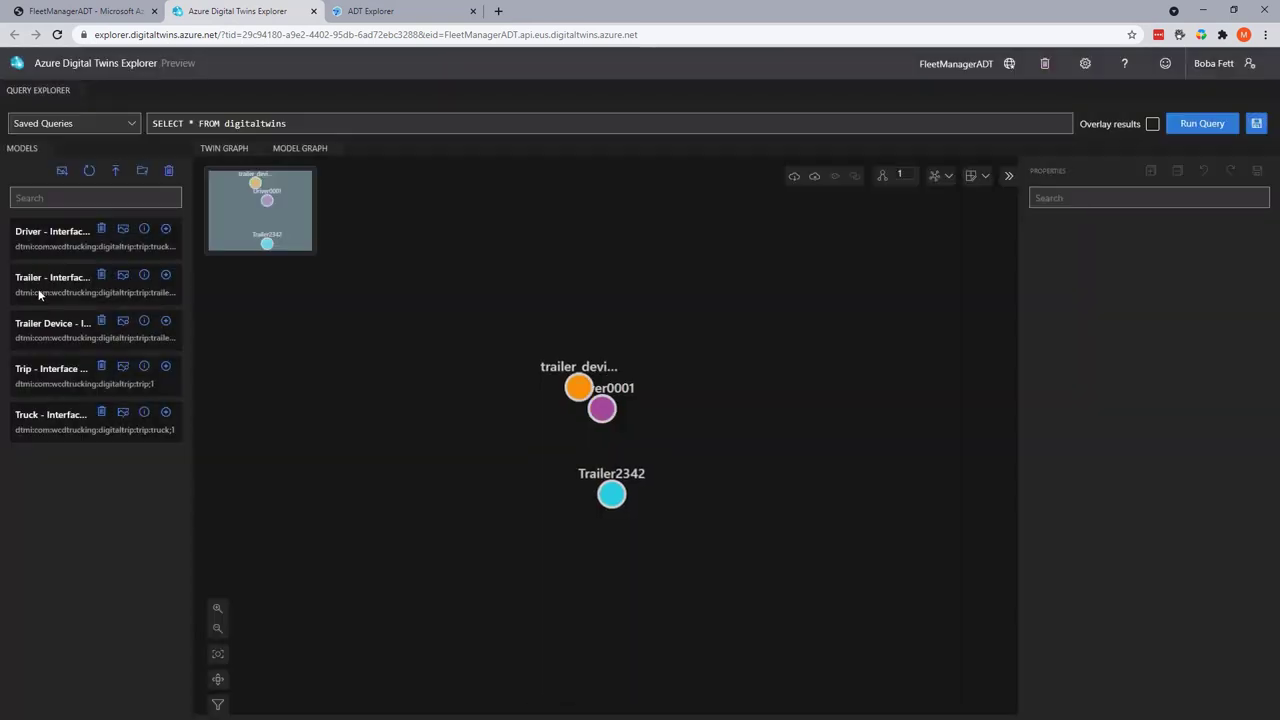
pyautogui.click(166, 366)
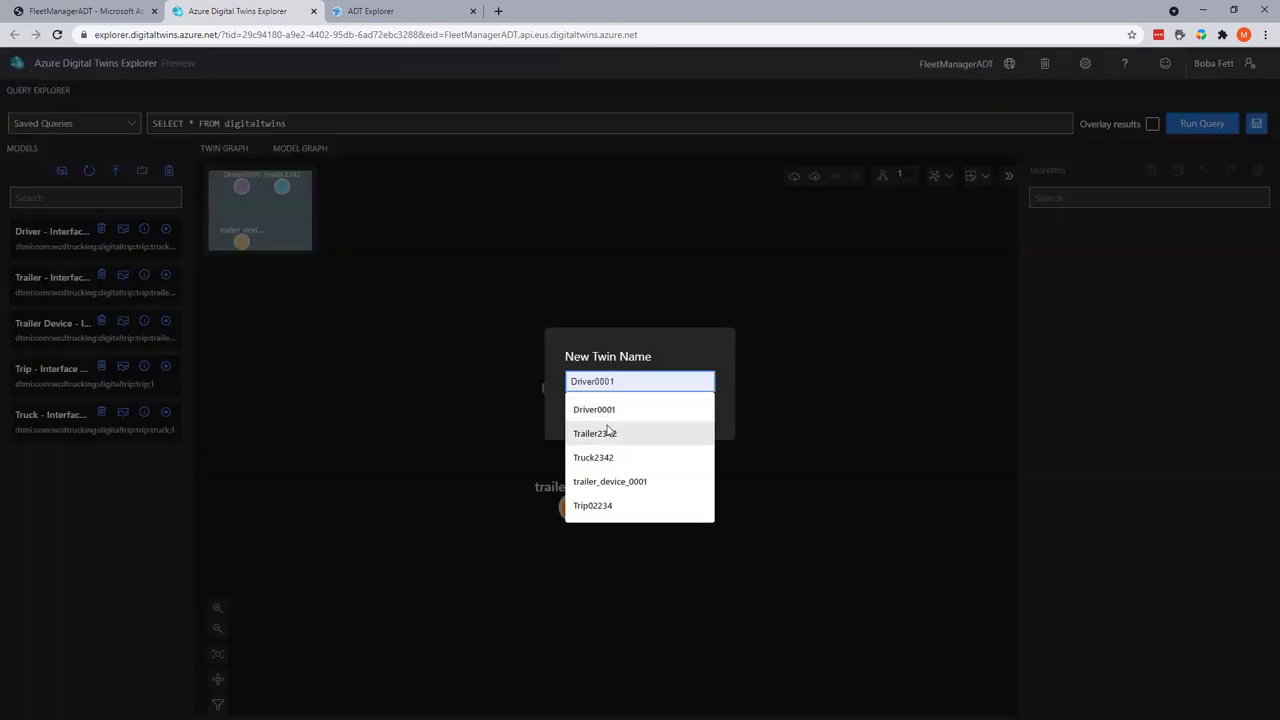
pyautogui.click(601, 507)
pyautogui.click(606, 413)
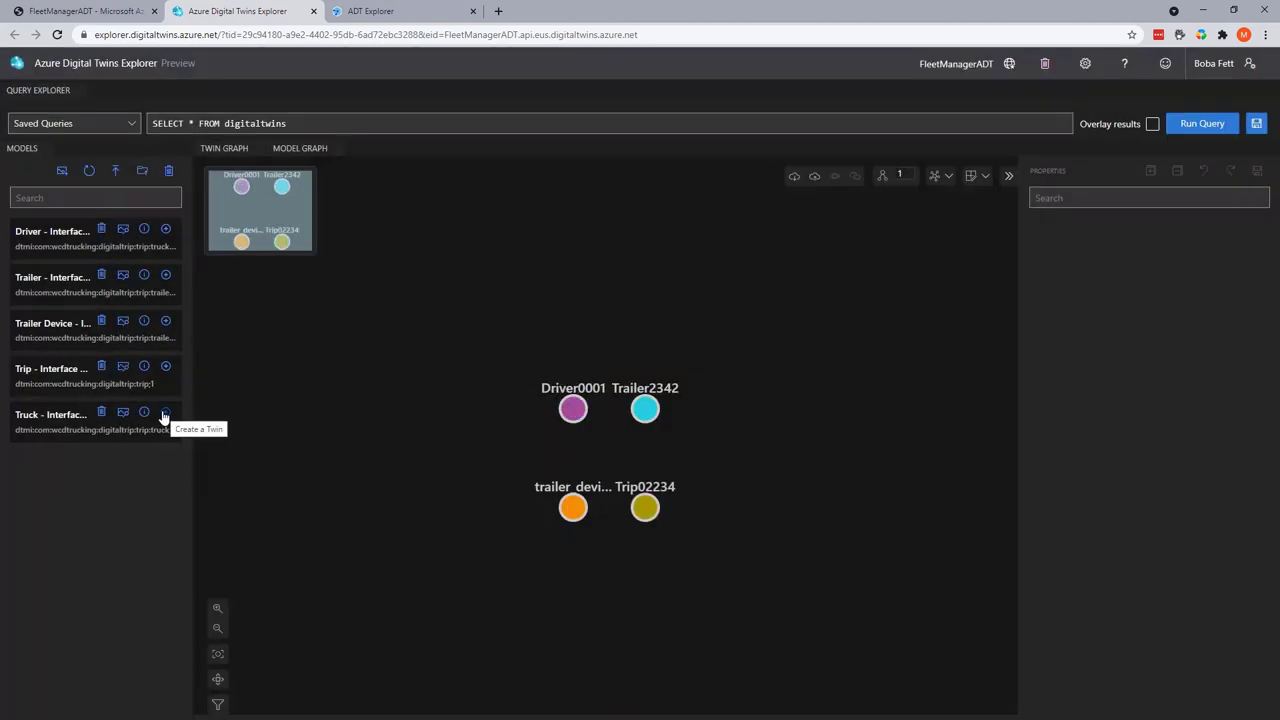
# - Create a twin named Truck2342 from the Truck interface model
pyautogui.click(165, 413)
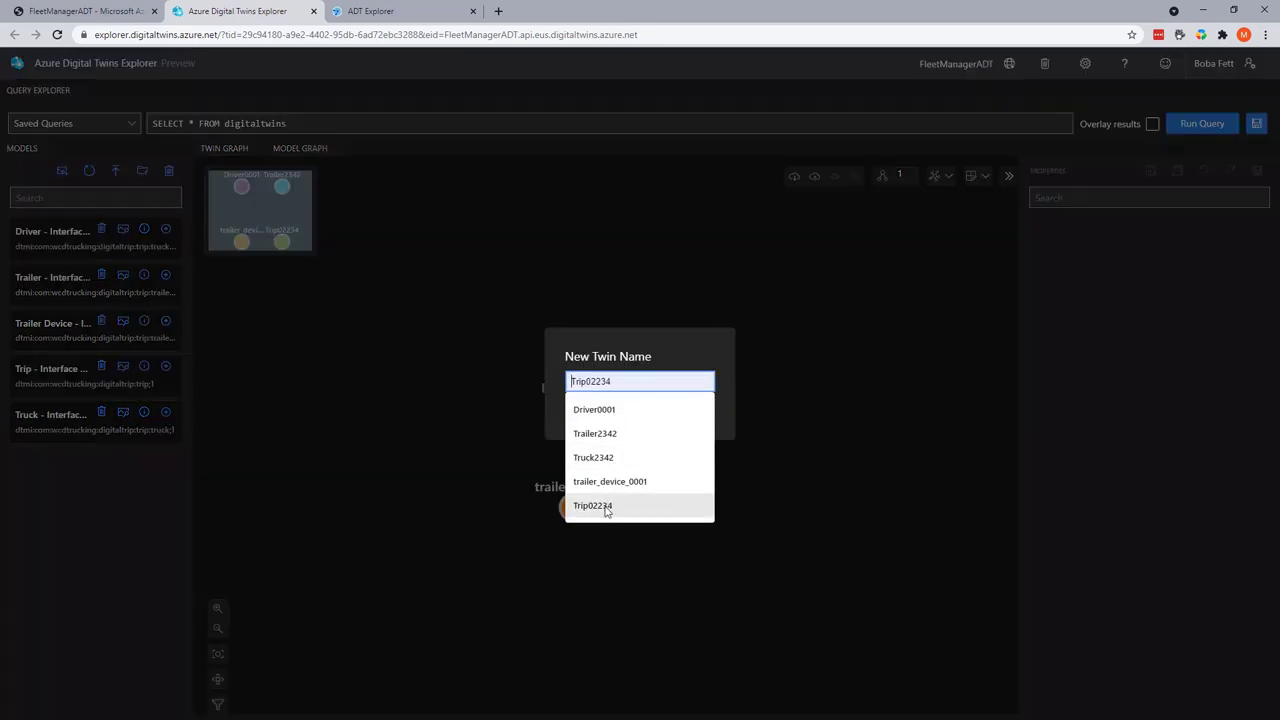
pyautogui.click(597, 460)
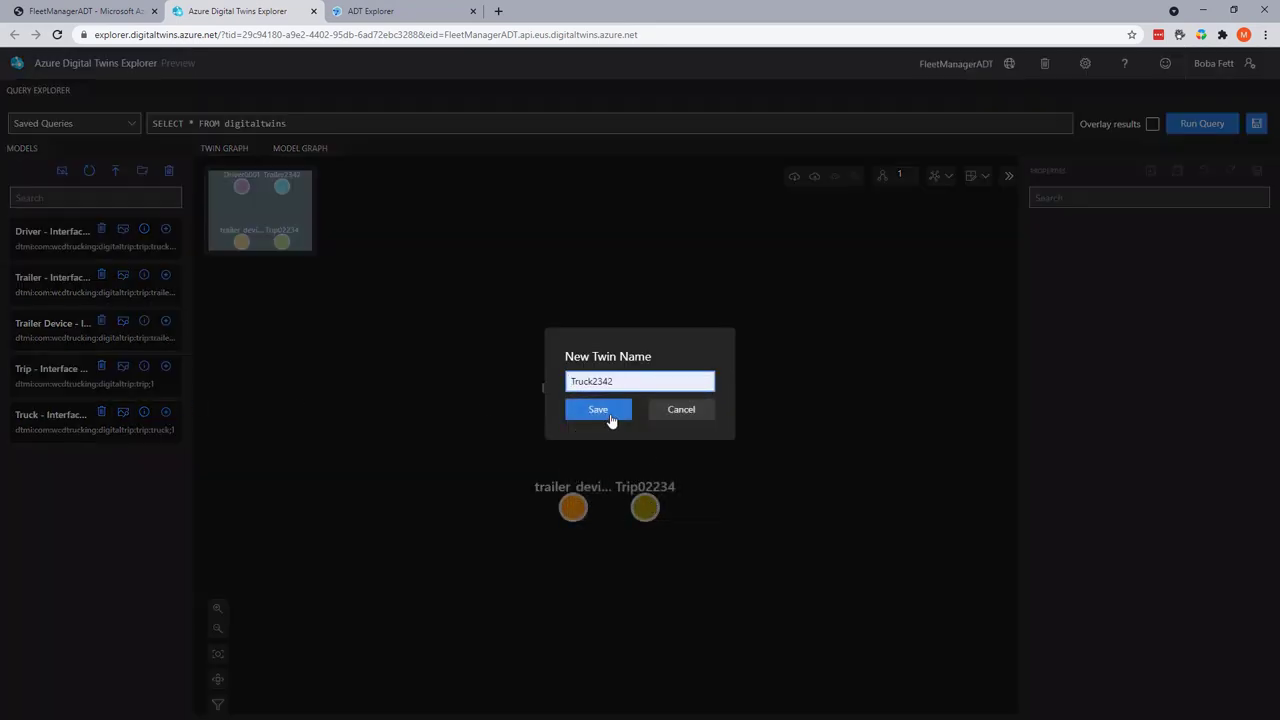
pyautogui.click(609, 417)
# - Rerun the SELECT * FROM digitaltwins query in the local explorer, check its model list, and return to the hosted explorer
pyautogui.click(393, 12)
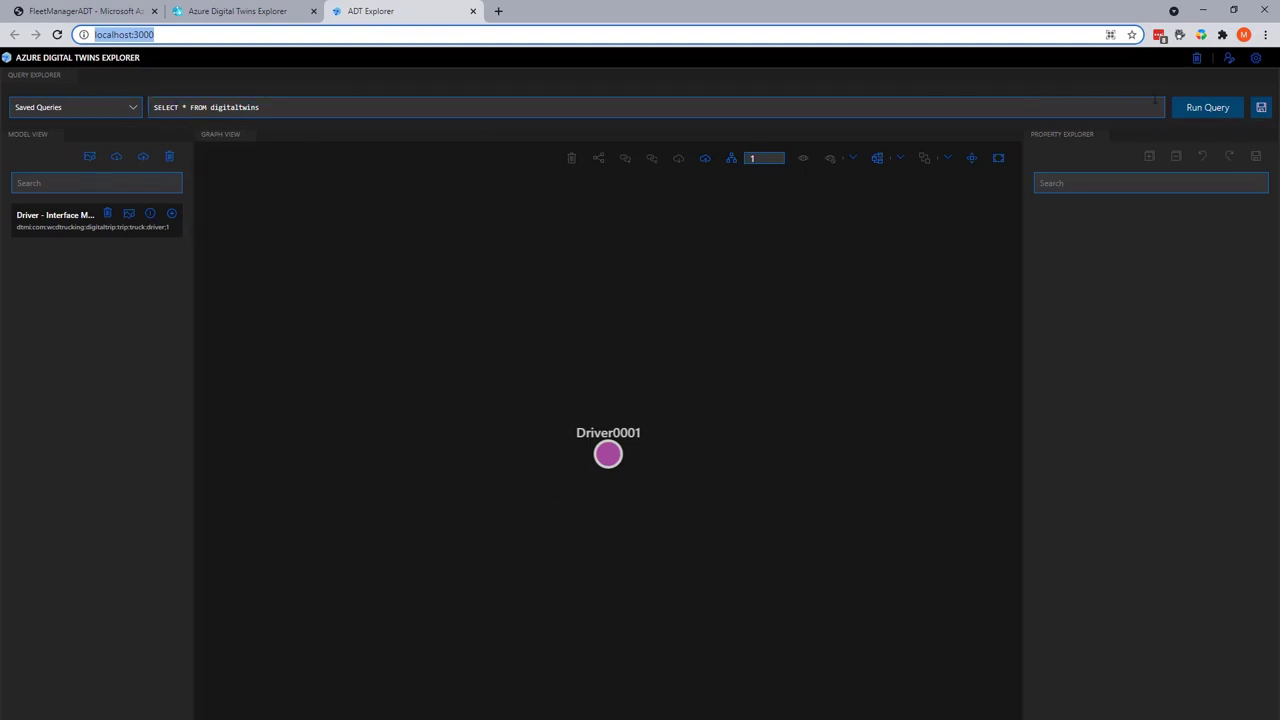
pyautogui.click(1207, 107)
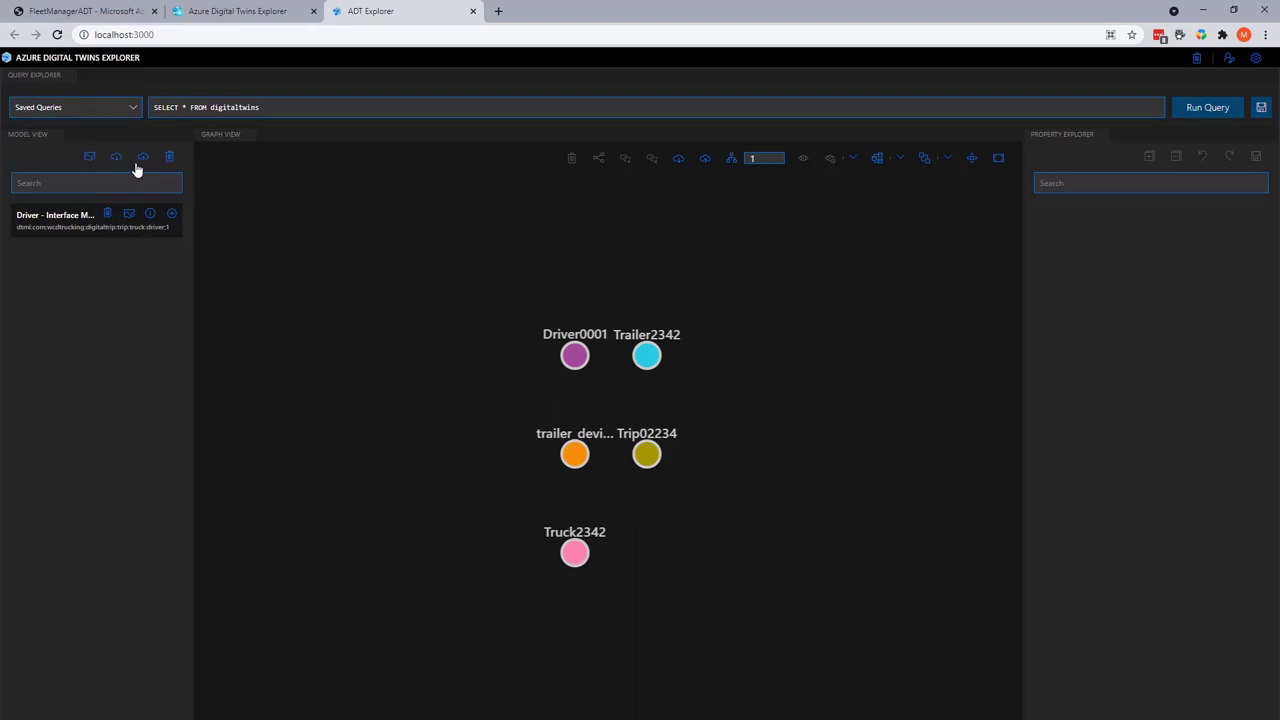
pyautogui.click(82, 184)
pyautogui.write('a')
pyautogui.press('BackSpace')
pyautogui.click(296, 18)
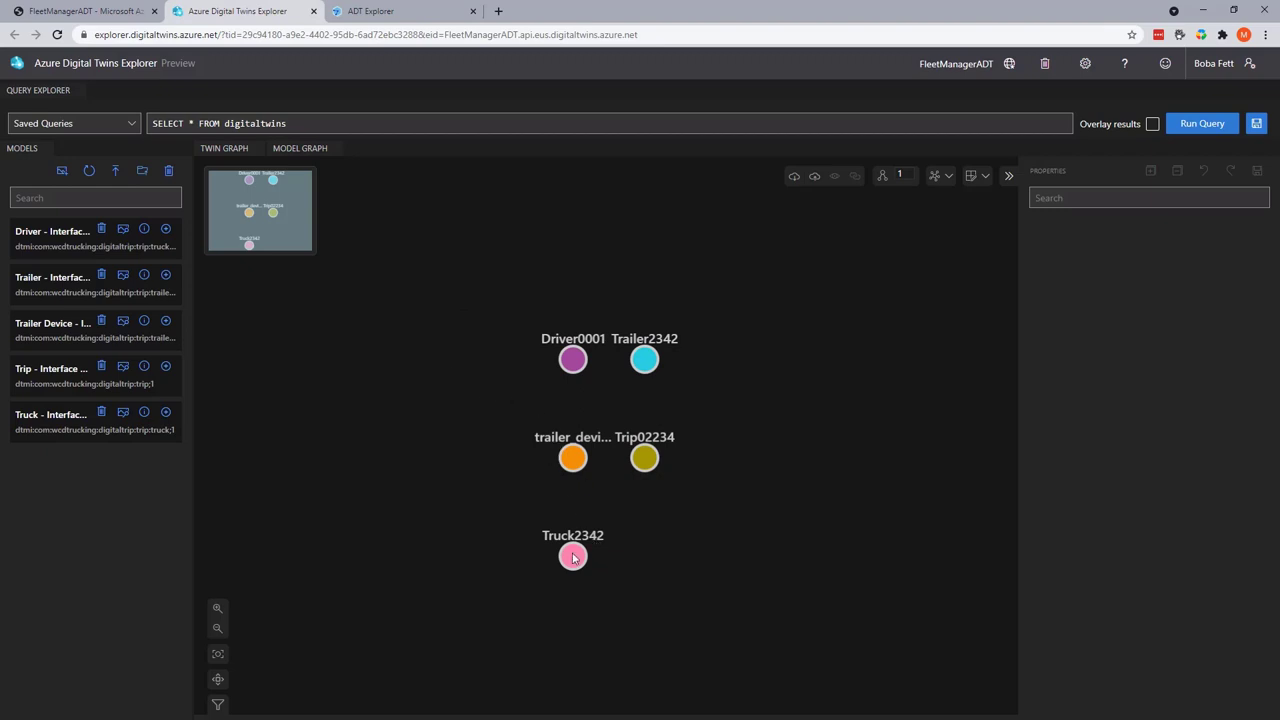
# - Arrange the graph with Trip02234 above Truck2342 and Trailer2342, Driver0001 below the truck and trailer_device_0001 below the trailer
pyautogui.moveTo(573, 556); pyautogui.dragTo(450, 452)
pyautogui.moveTo(568, 360); pyautogui.dragTo(447, 522)
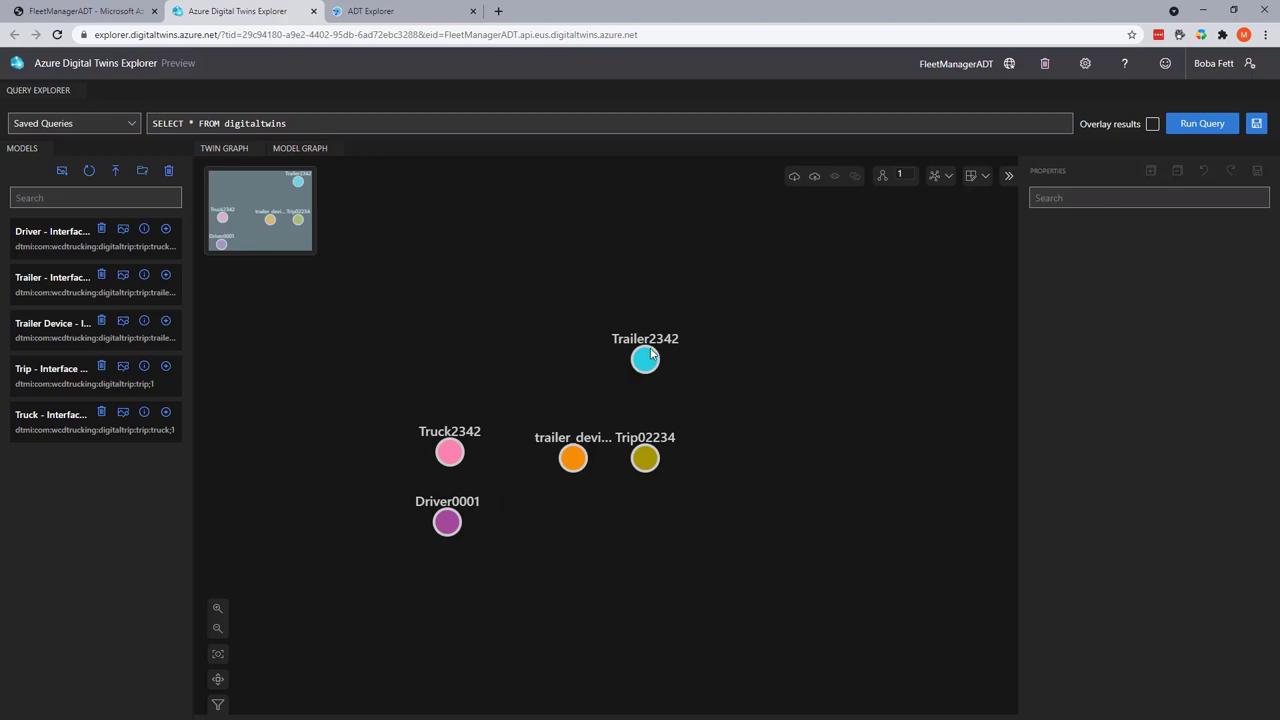
pyautogui.moveTo(645, 362); pyautogui.dragTo(517, 541)
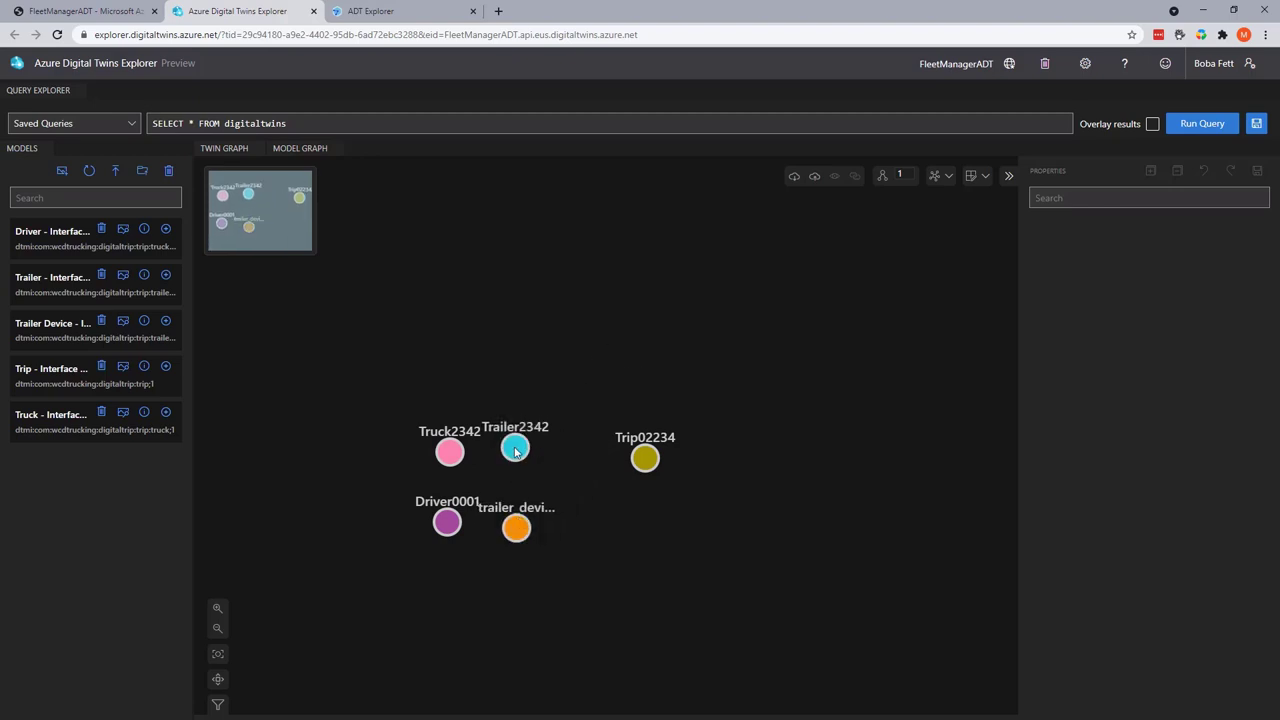
pyautogui.moveTo(515, 447); pyautogui.dragTo(521, 457)
pyautogui.moveTo(518, 528); pyautogui.dragTo(545, 515)
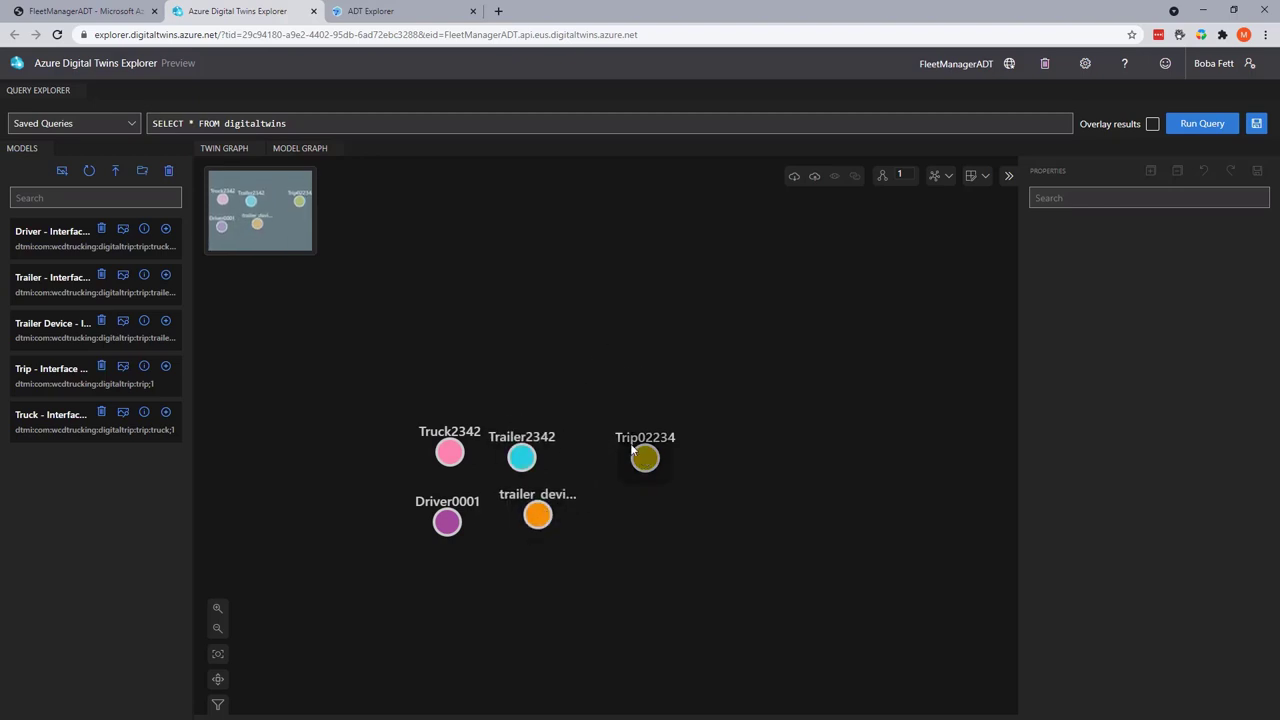
pyautogui.moveTo(645, 457); pyautogui.dragTo(487, 377)
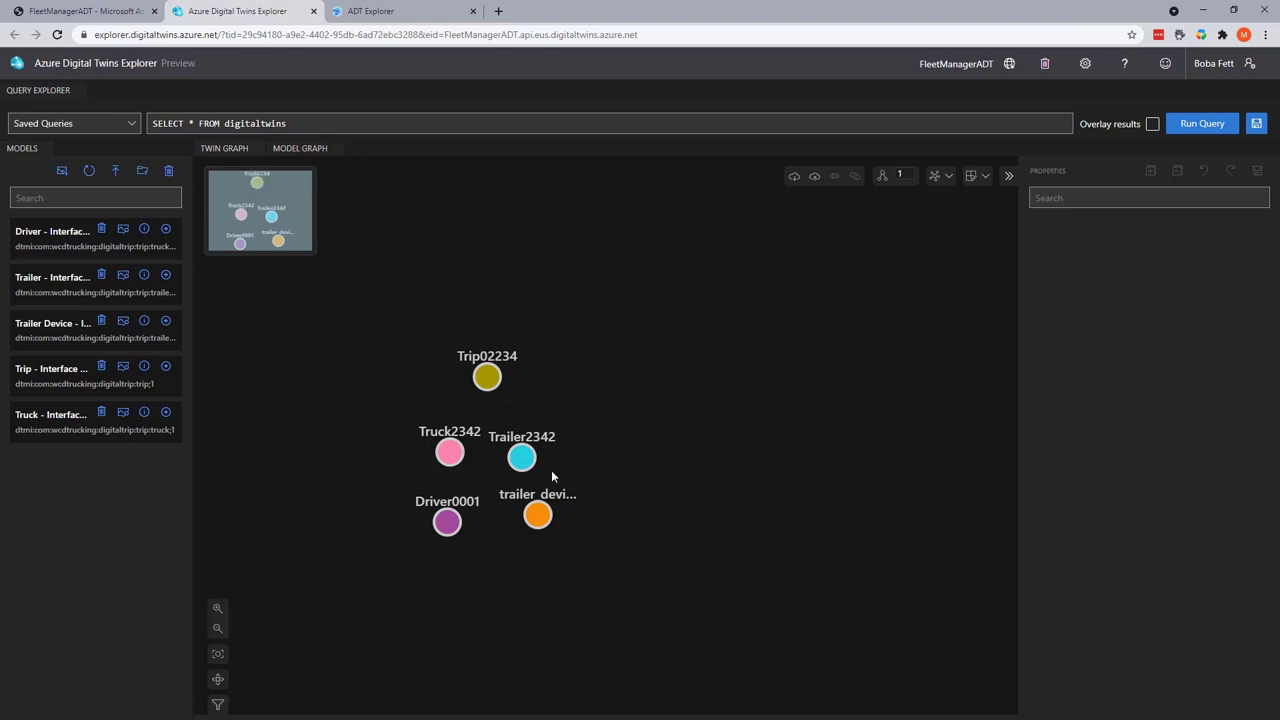
pyautogui.moveTo(519, 456)
pyautogui.mouseDown()
pyautogui.moveTo(538, 440)
pyautogui.moveTo(527, 451)
pyautogui.mouseUp()
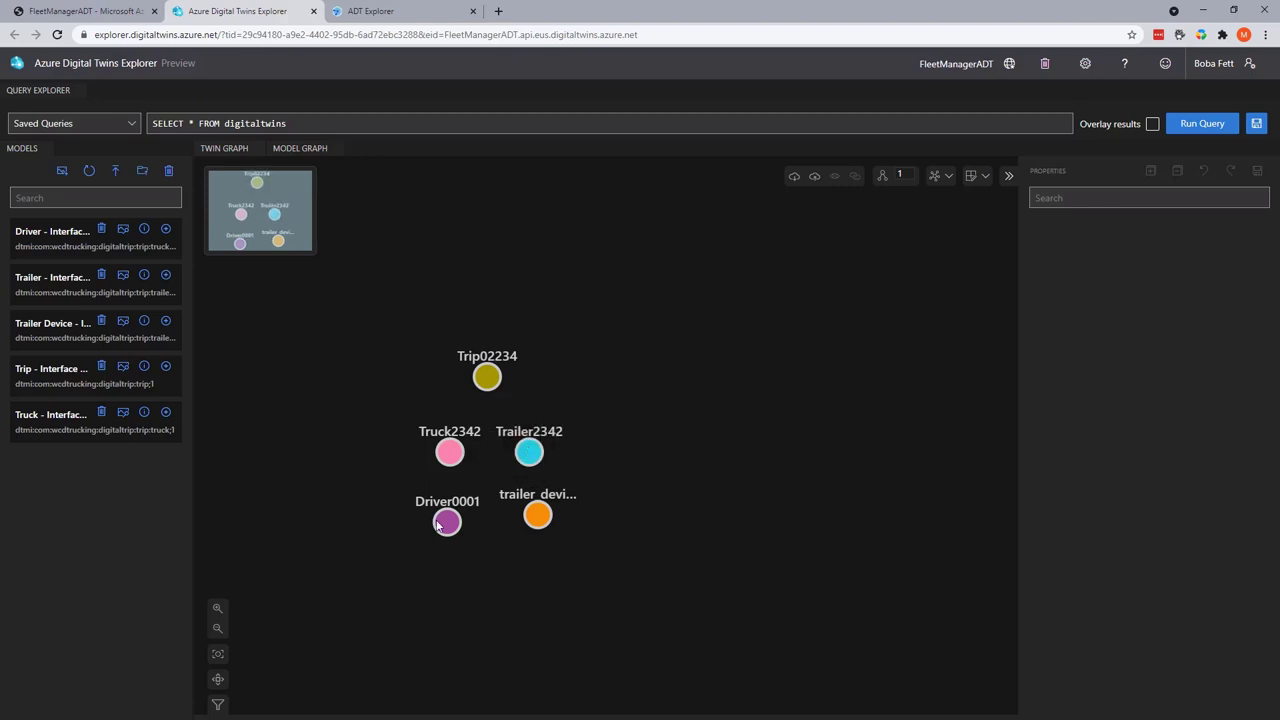
# - Add a rel_has_drivers relationship from Truck2342 to Driver0001
pyautogui.click(449, 455)
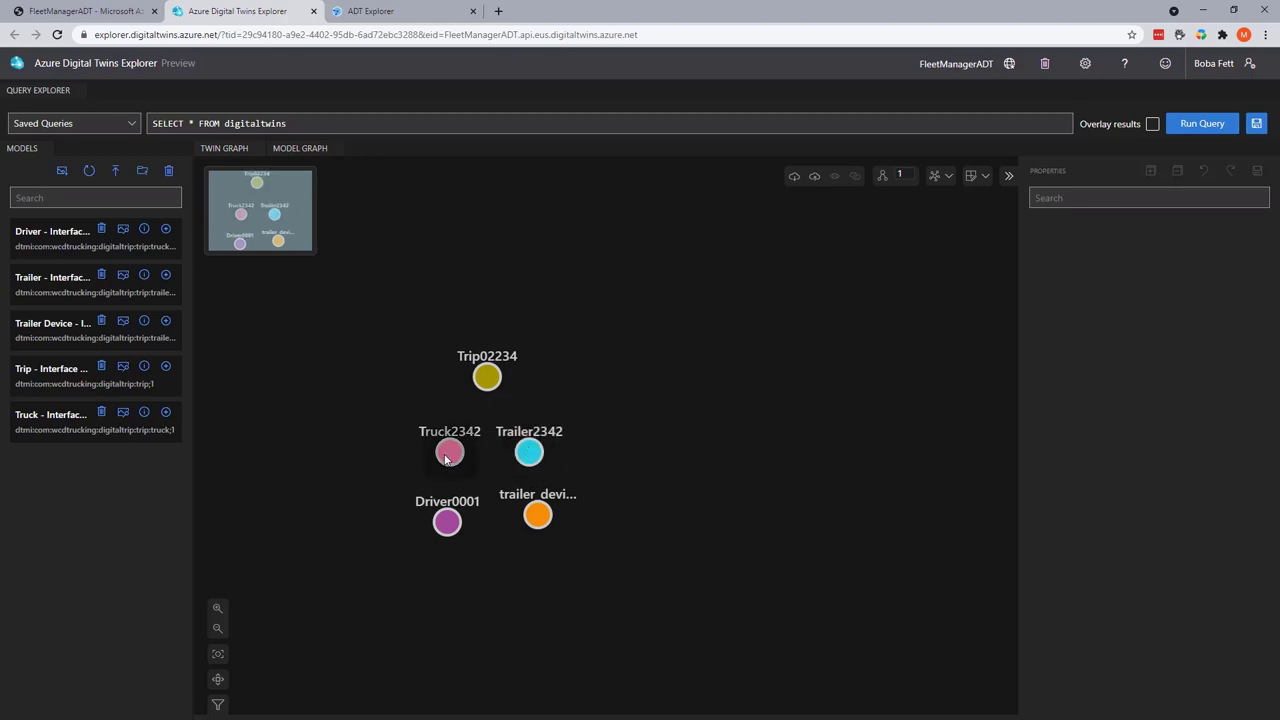
pyautogui.keyDown('ctrl'); pyautogui.click(447, 527); pyautogui.keyUp('ctrl')
pyautogui.rightClick(447, 527)
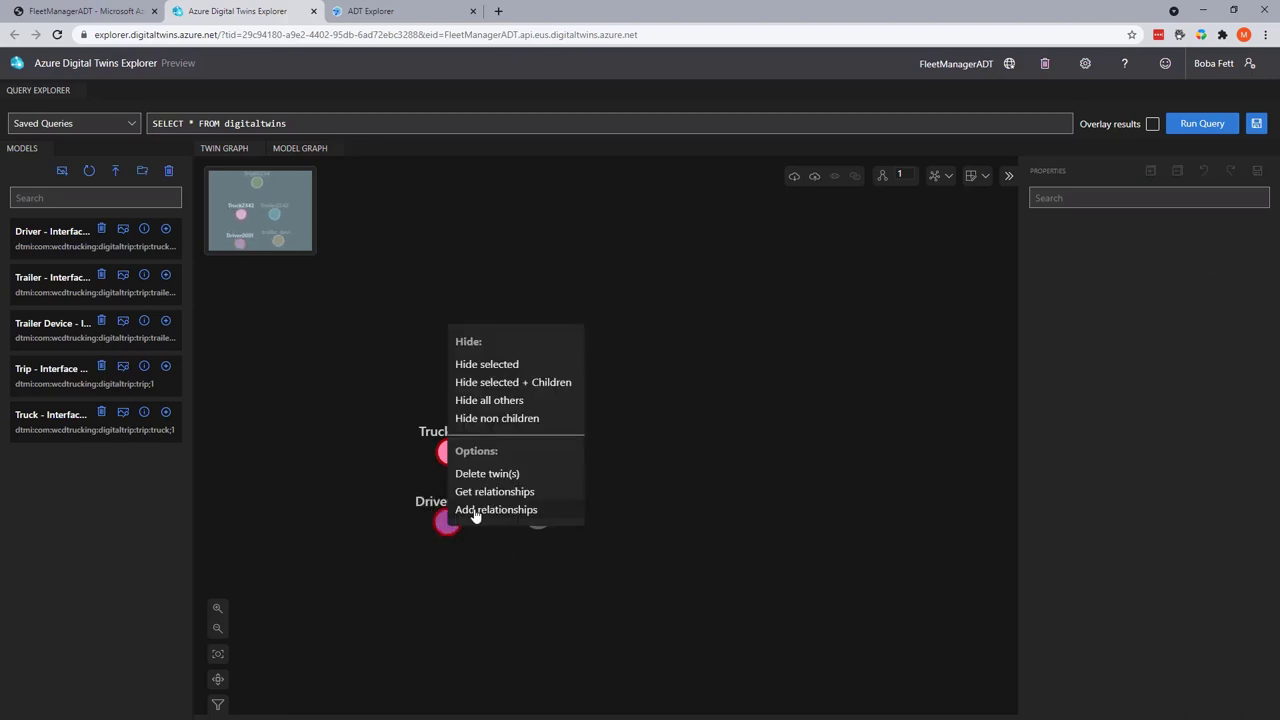
pyautogui.click(456, 512)
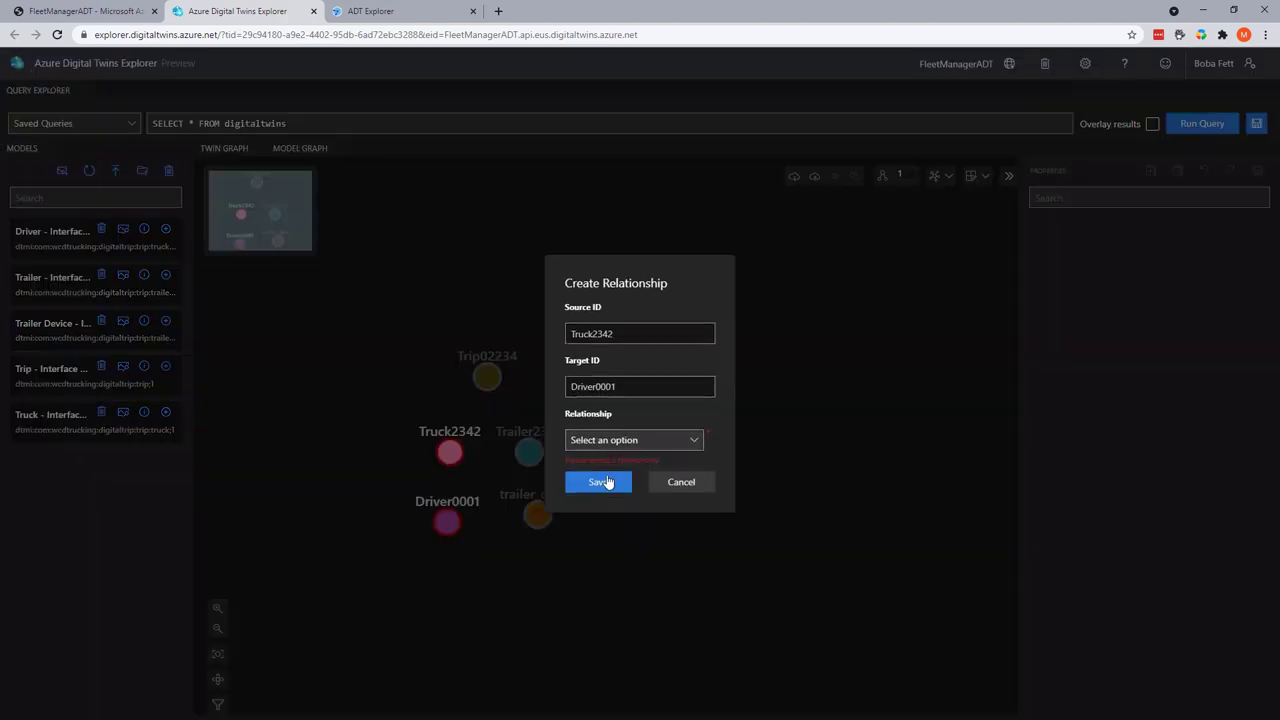
pyautogui.click(628, 441)
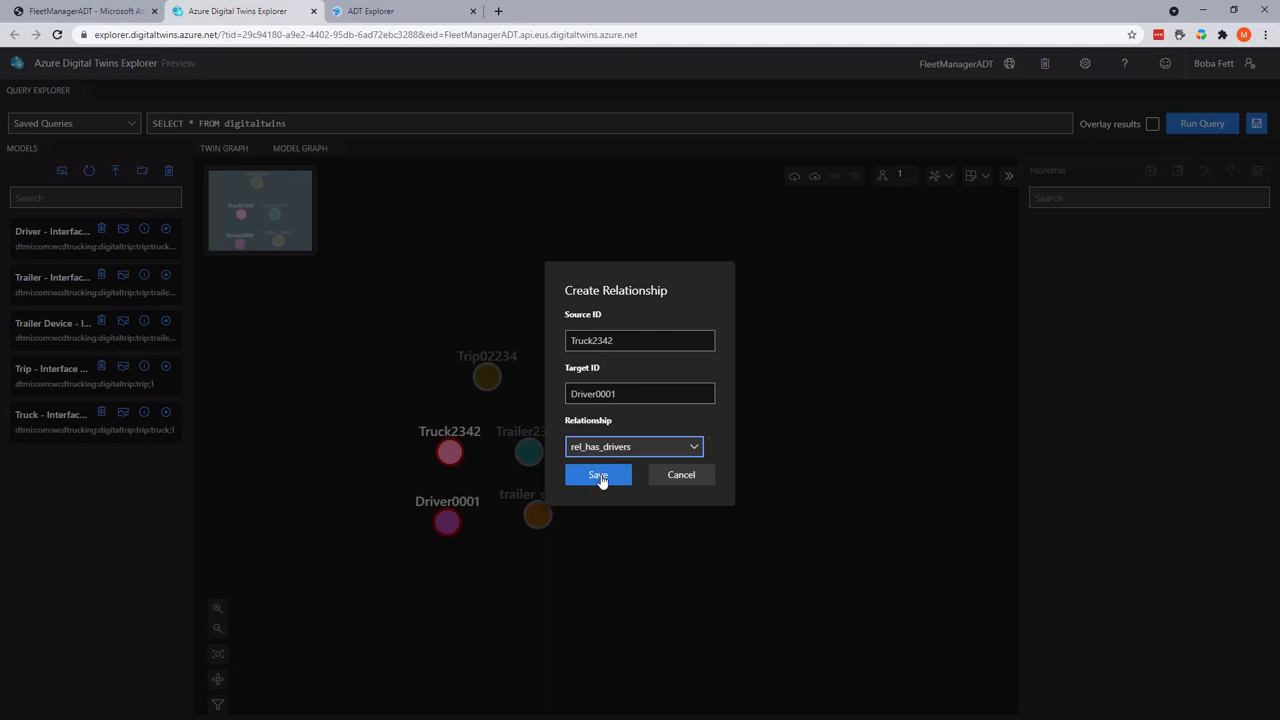
pyautogui.click(599, 475)
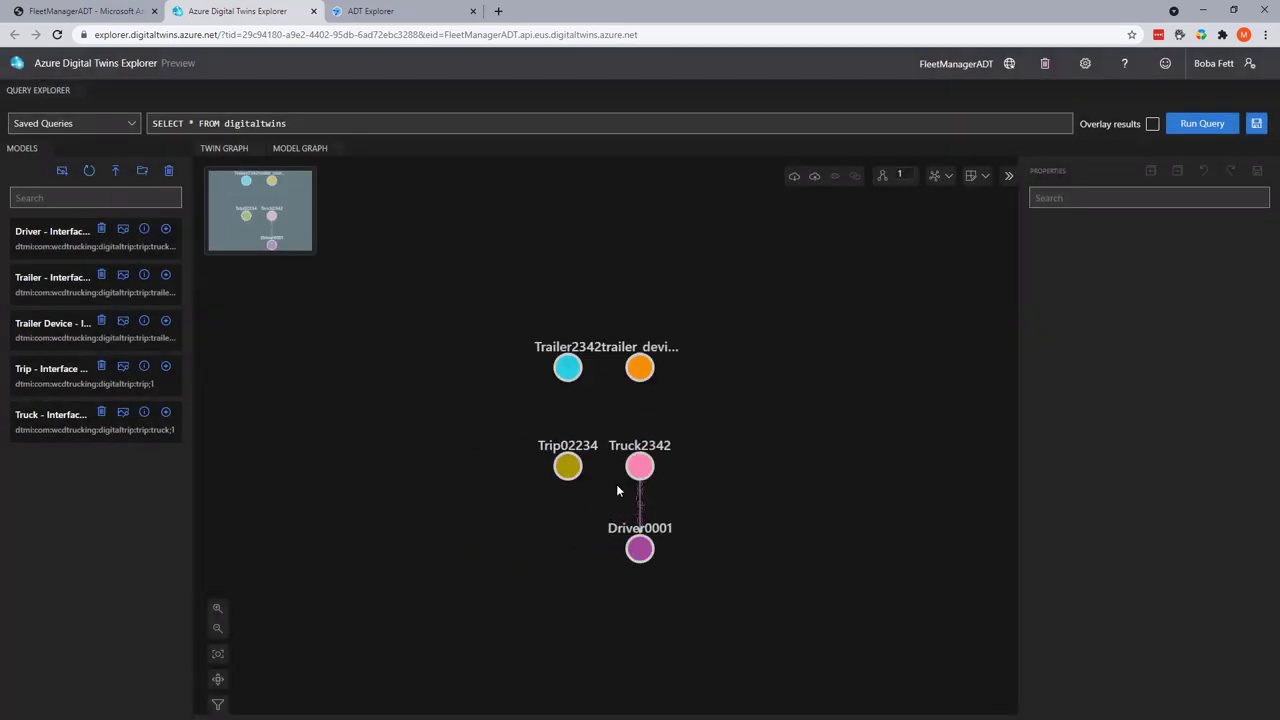
pyautogui.click(647, 368)
pyautogui.keyDown('ctrl'); pyautogui.click(568, 466); pyautogui.keyUp('ctrl')
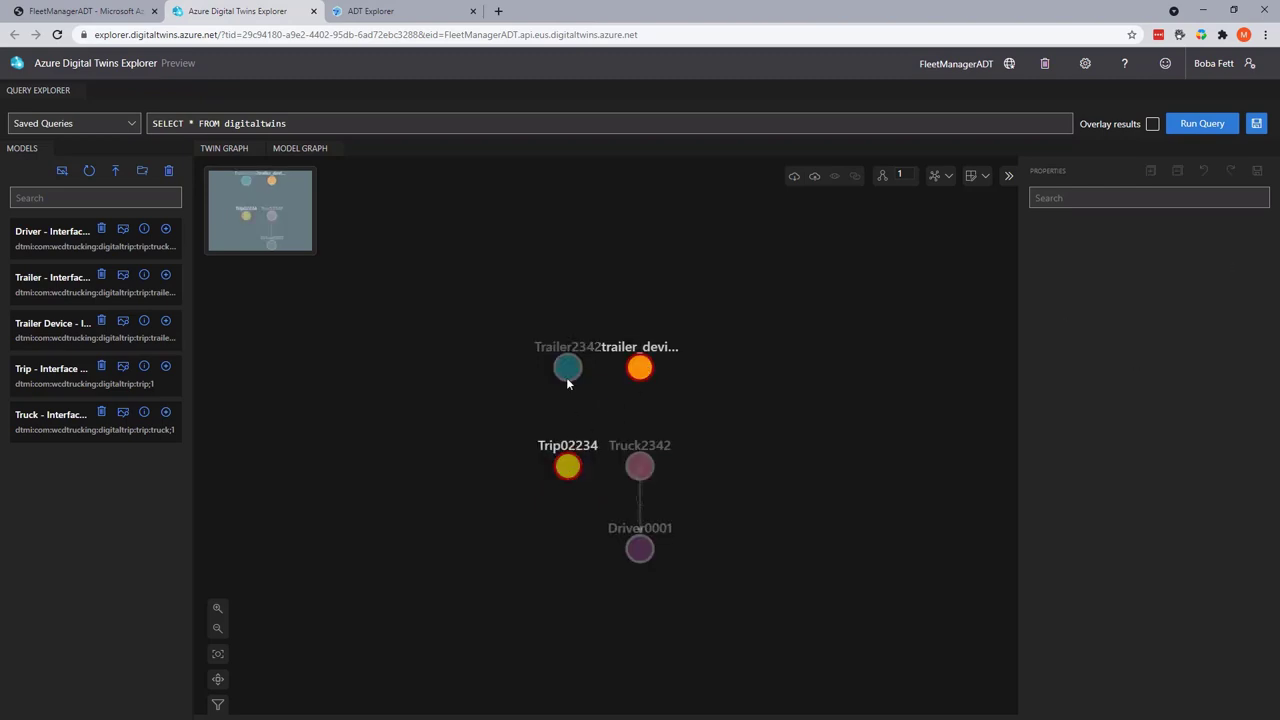
pyautogui.click(645, 369)
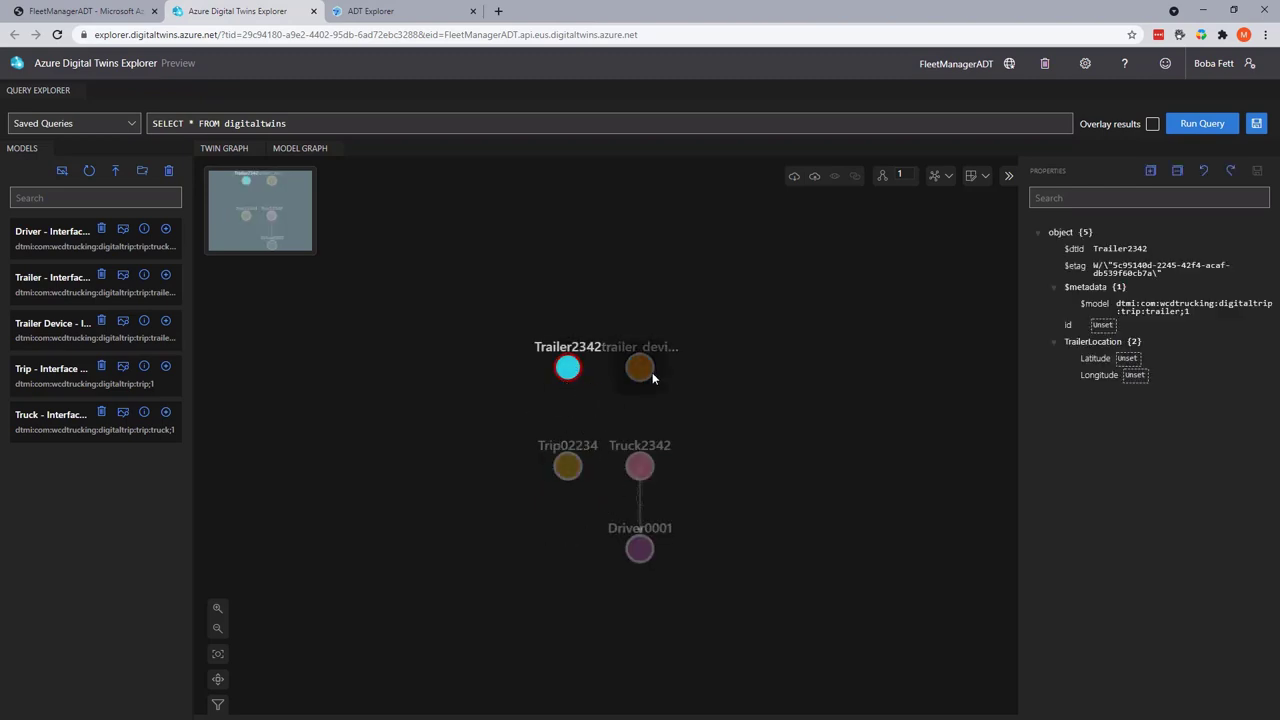
pyautogui.keyDown('ctrl'); pyautogui.click(576, 372); pyautogui.keyUp('ctrl')
pyautogui.rightClick(575, 371)
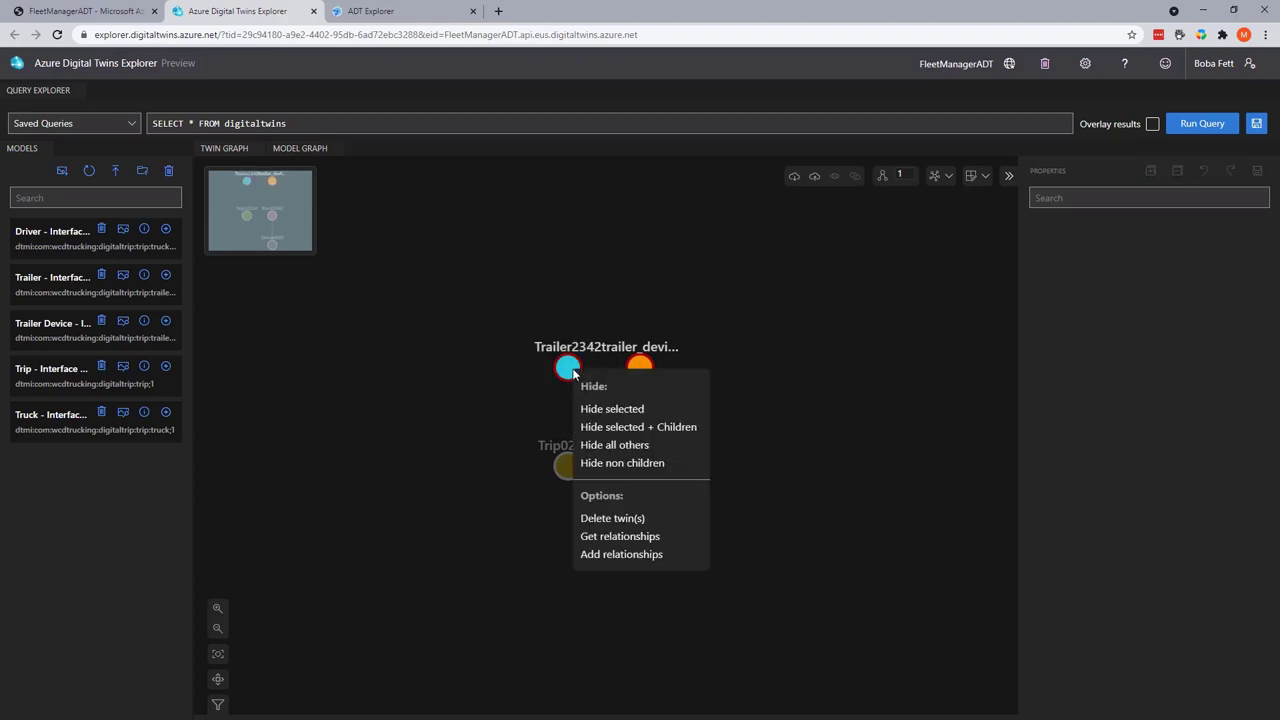
pyautogui.click(610, 554)
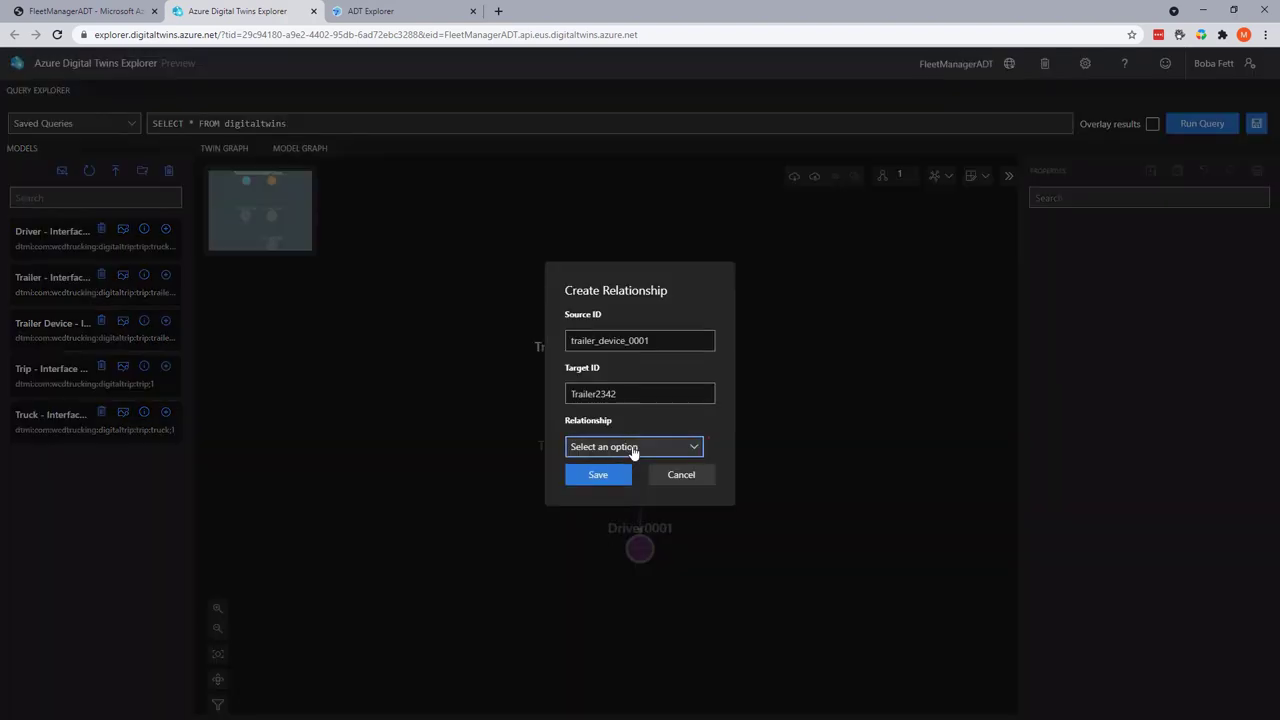
pyautogui.click(679, 476)
# - Add a rel_has_devices relationship with Trailer2342 as the source and trailer_device_0001 as the target
pyautogui.click(564, 372)
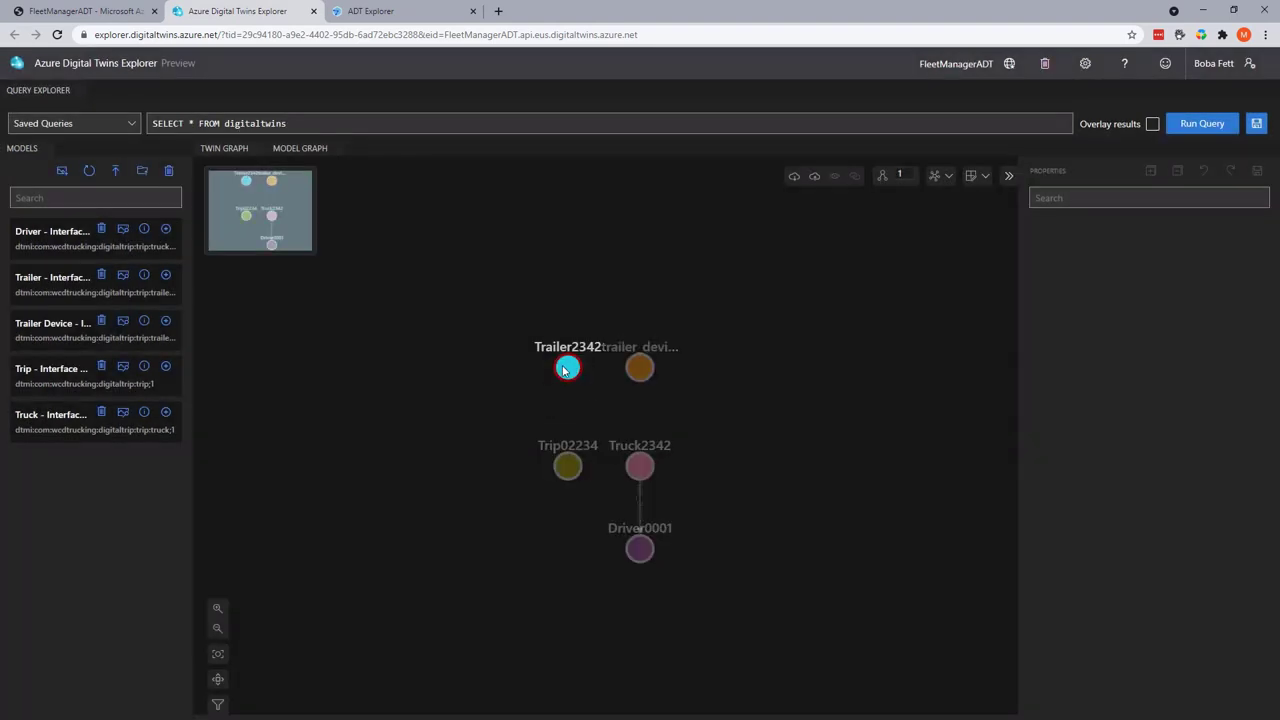
pyautogui.keyDown('ctrl'); pyautogui.click(640, 368); pyautogui.keyUp('ctrl')
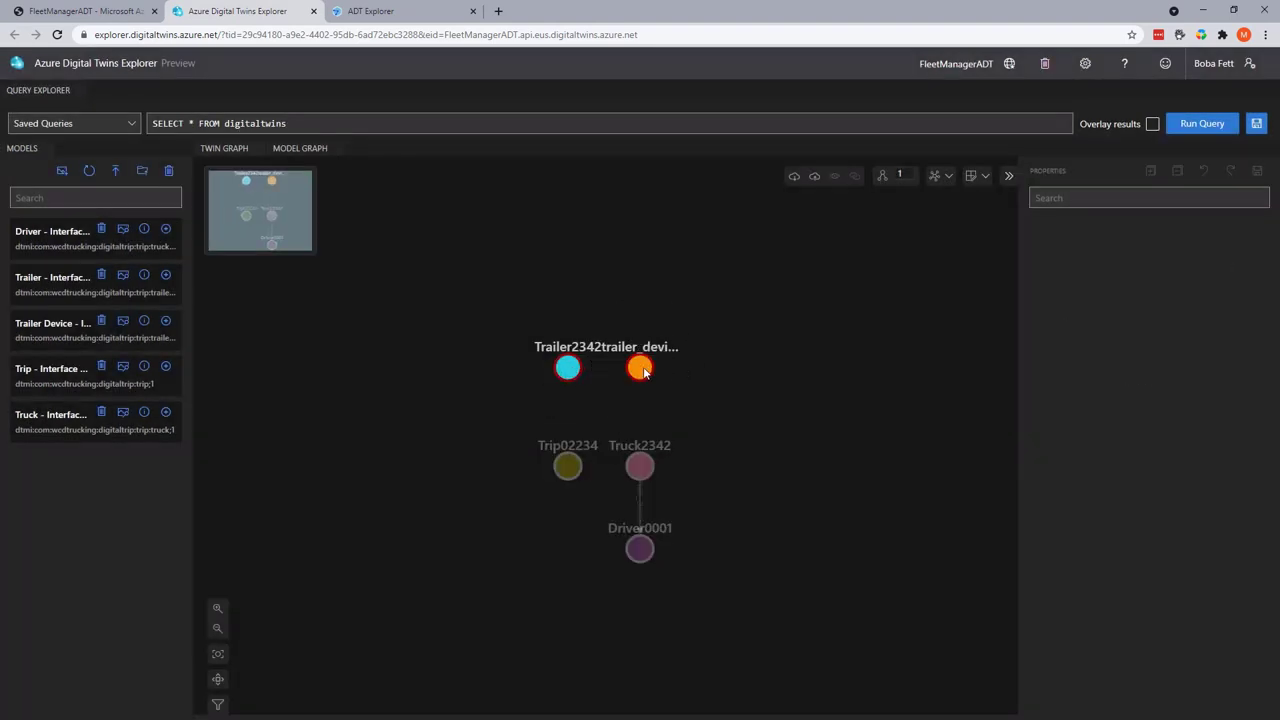
pyautogui.rightClick(644, 370)
pyautogui.click(582, 553)
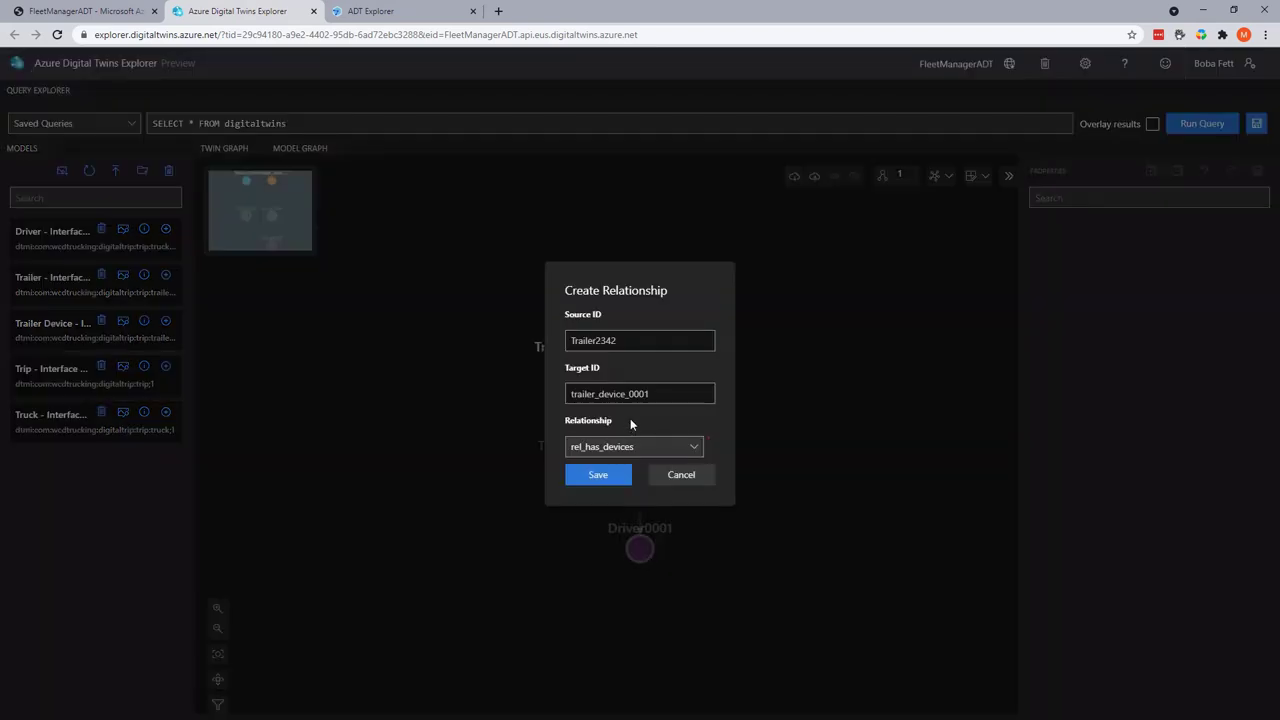
pyautogui.click(614, 477)
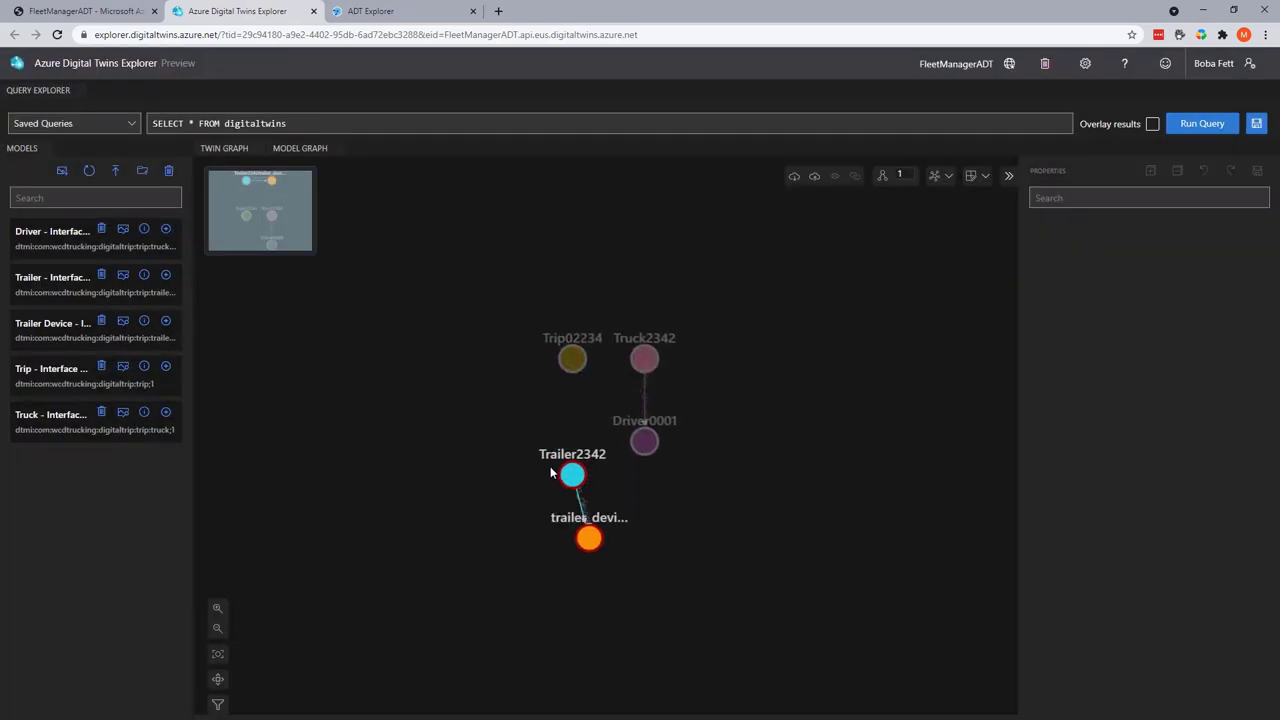
# - Add a rel_has_trucks relationship from Trip02234 to Truck2342
pyautogui.click(575, 332)
pyautogui.keyDown('ctrl'); pyautogui.click(640, 326); pyautogui.keyUp('ctrl')
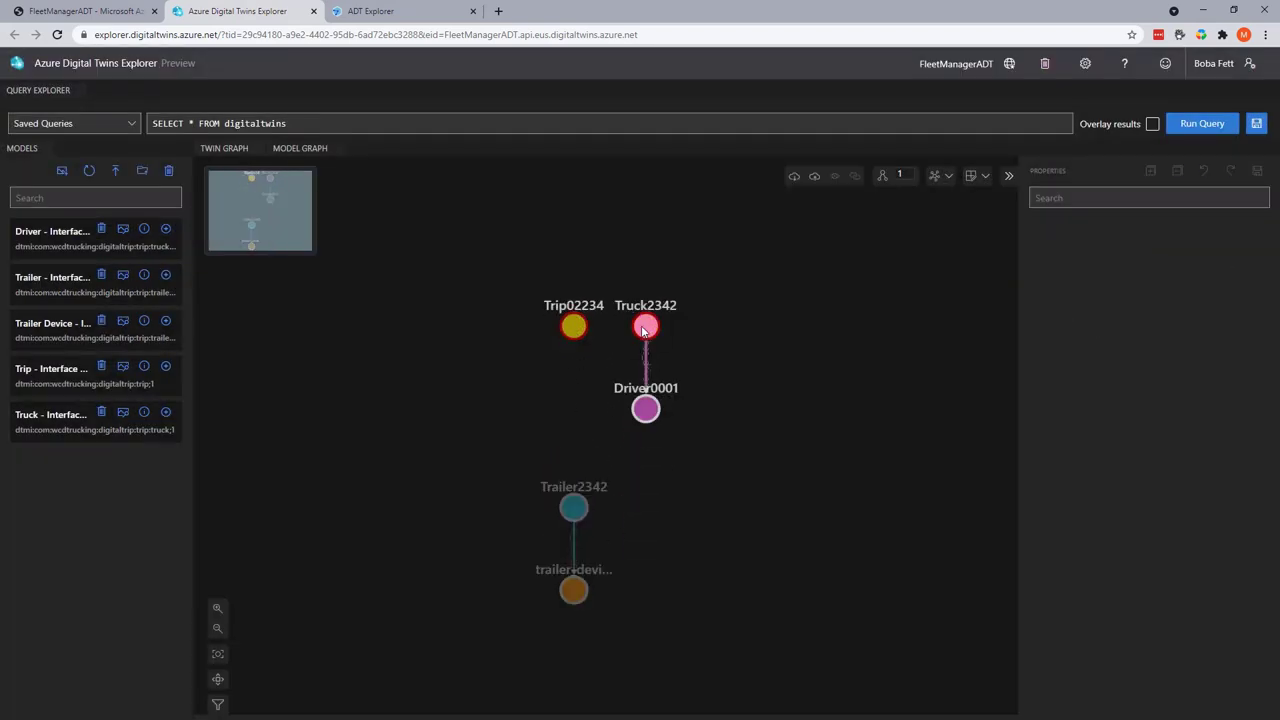
pyautogui.rightClick(643, 330)
pyautogui.click(551, 511)
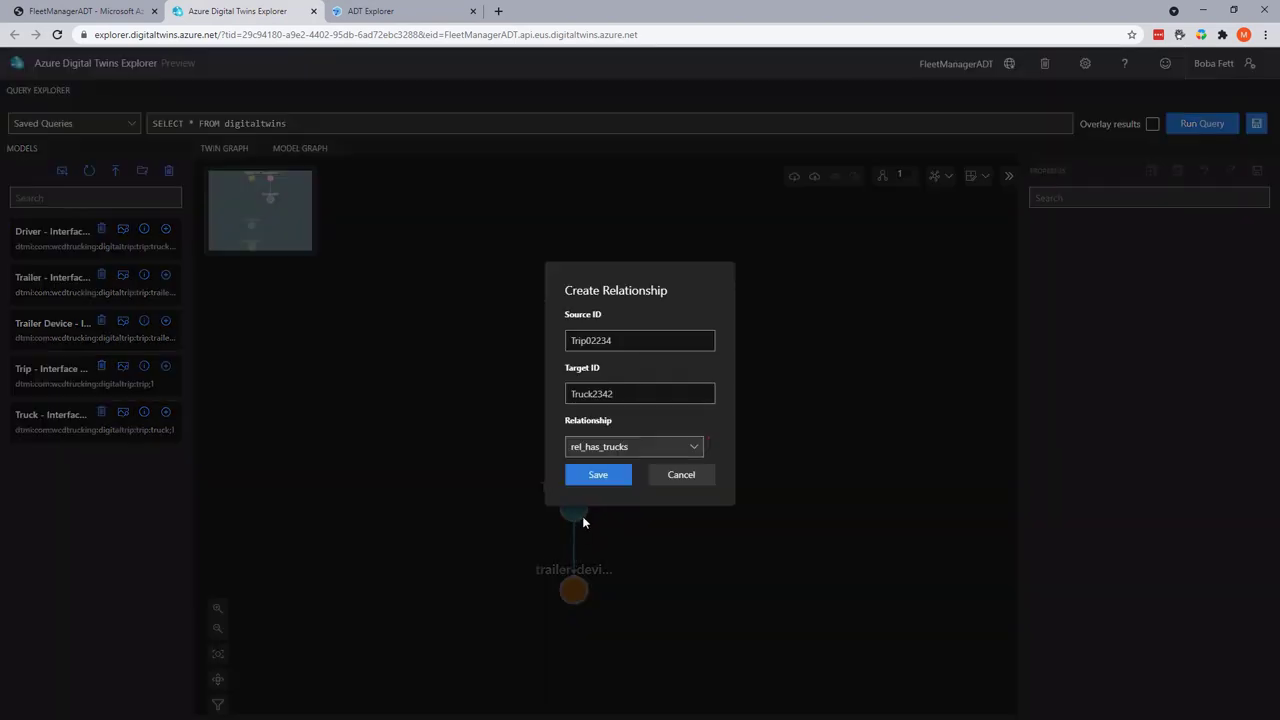
pyautogui.click(611, 472)
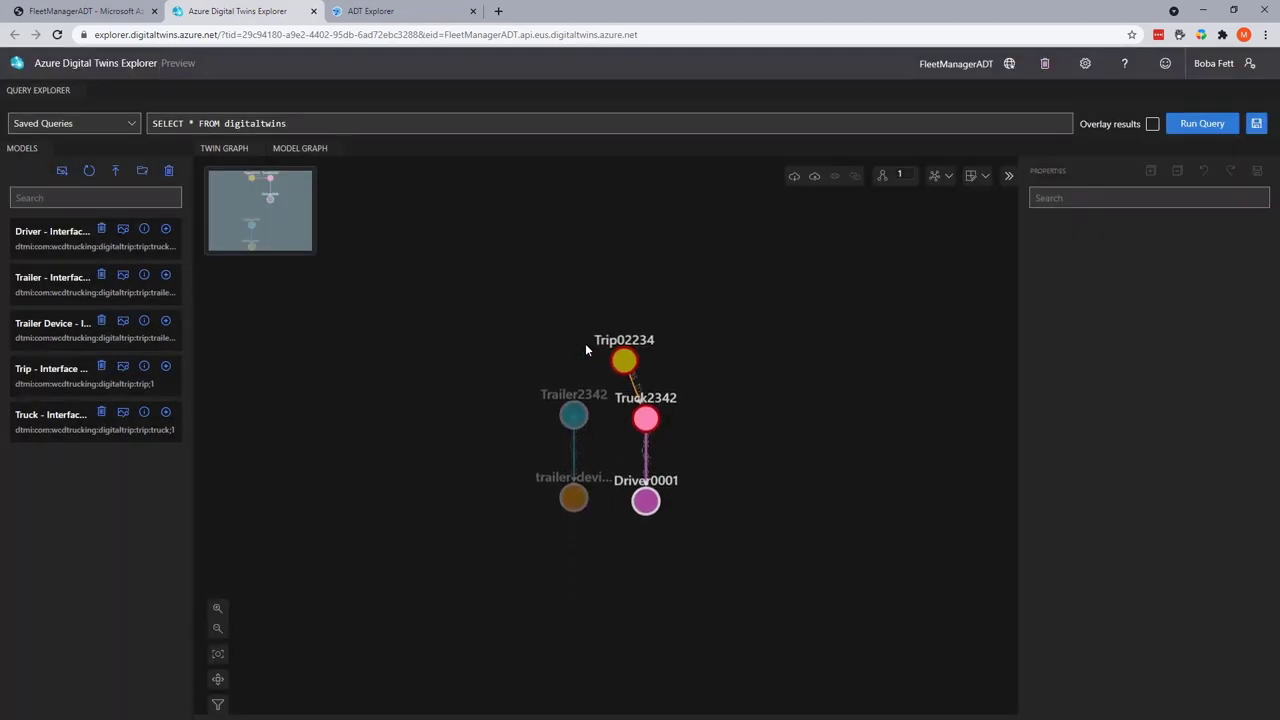
# - Add a rel_has_trailers relationship from Trip02234 to Trailer2342
pyautogui.click(646, 376)
pyautogui.keyDown('ctrl'); pyautogui.click(574, 376); pyautogui.keyUp('ctrl')
pyautogui.rightClick(577, 376)
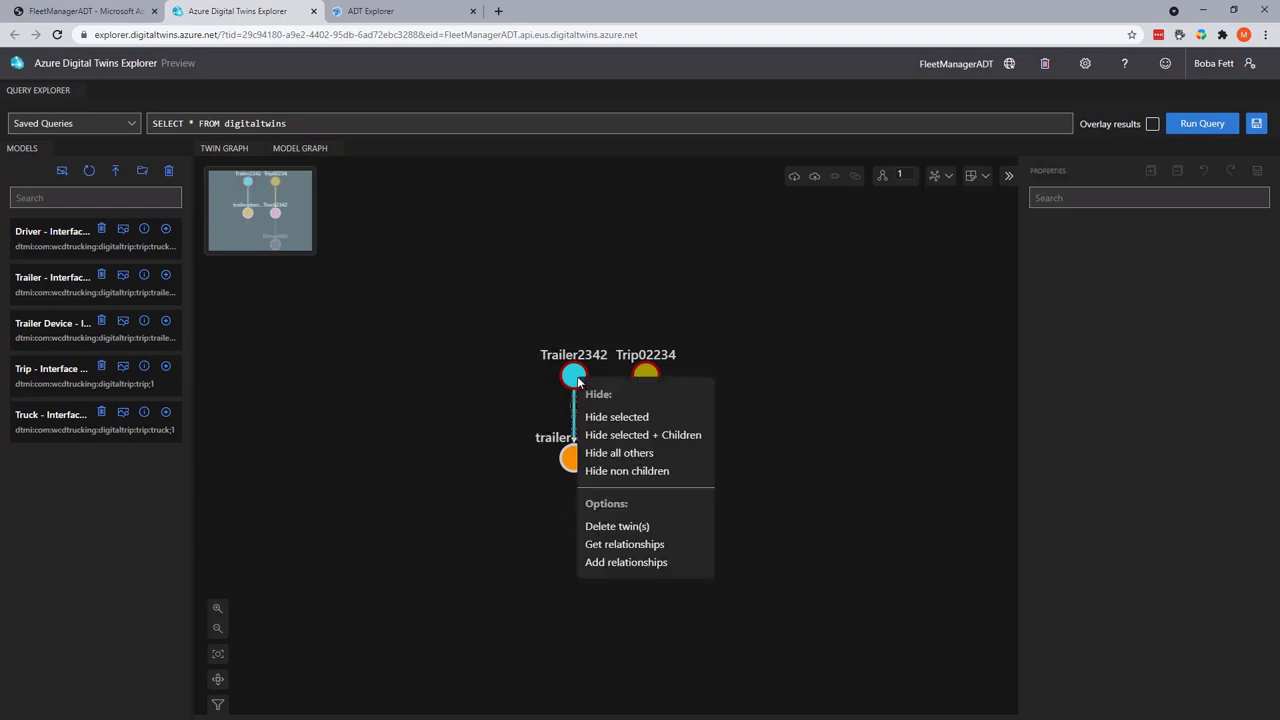
pyautogui.click(617, 563)
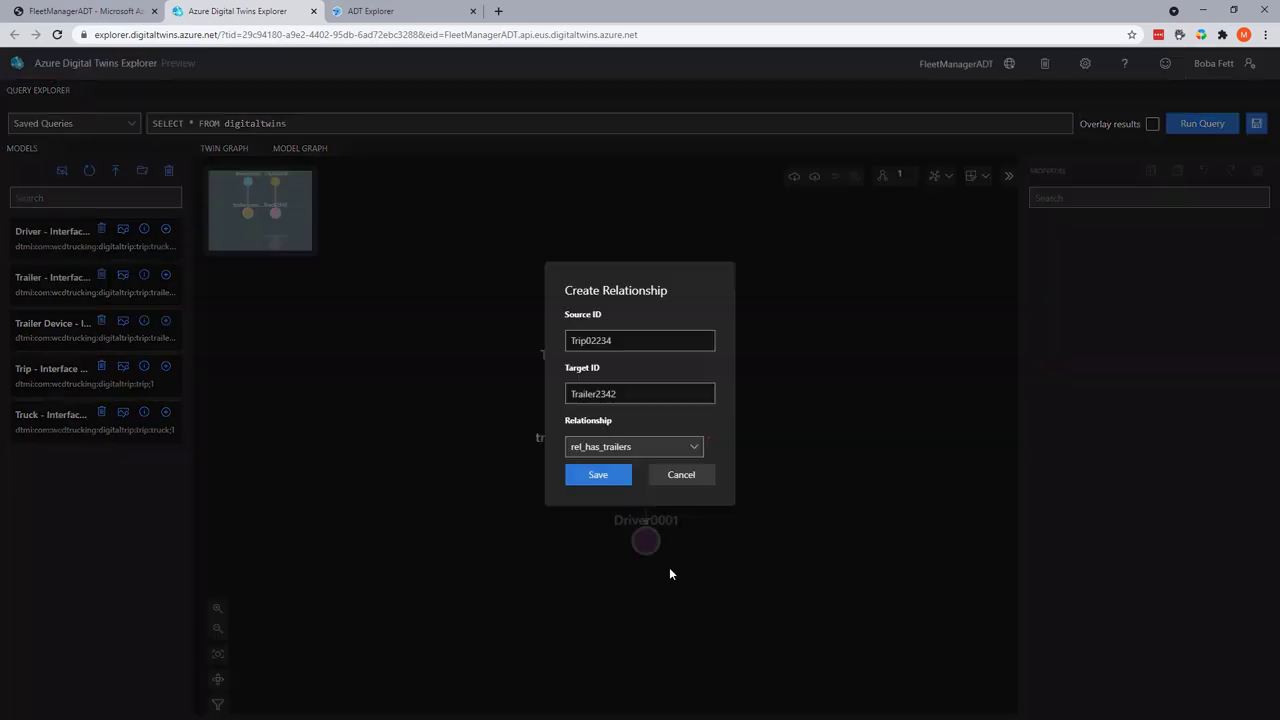
pyautogui.click(617, 476)
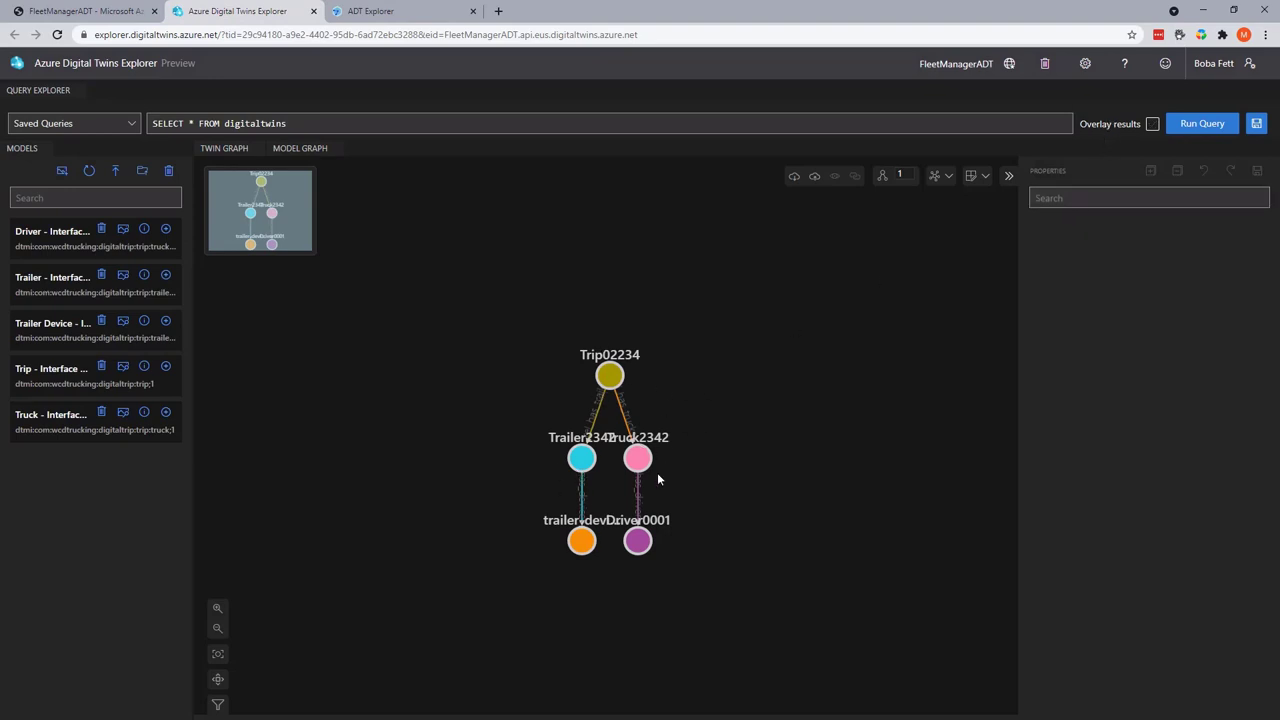
# - Spread the trailer device, Driver0001, Trailer2342 and Truck2342 nodes apart beneath Trip02234 in the twin graph
pyautogui.moveTo(574, 541); pyautogui.dragTo(531, 551)
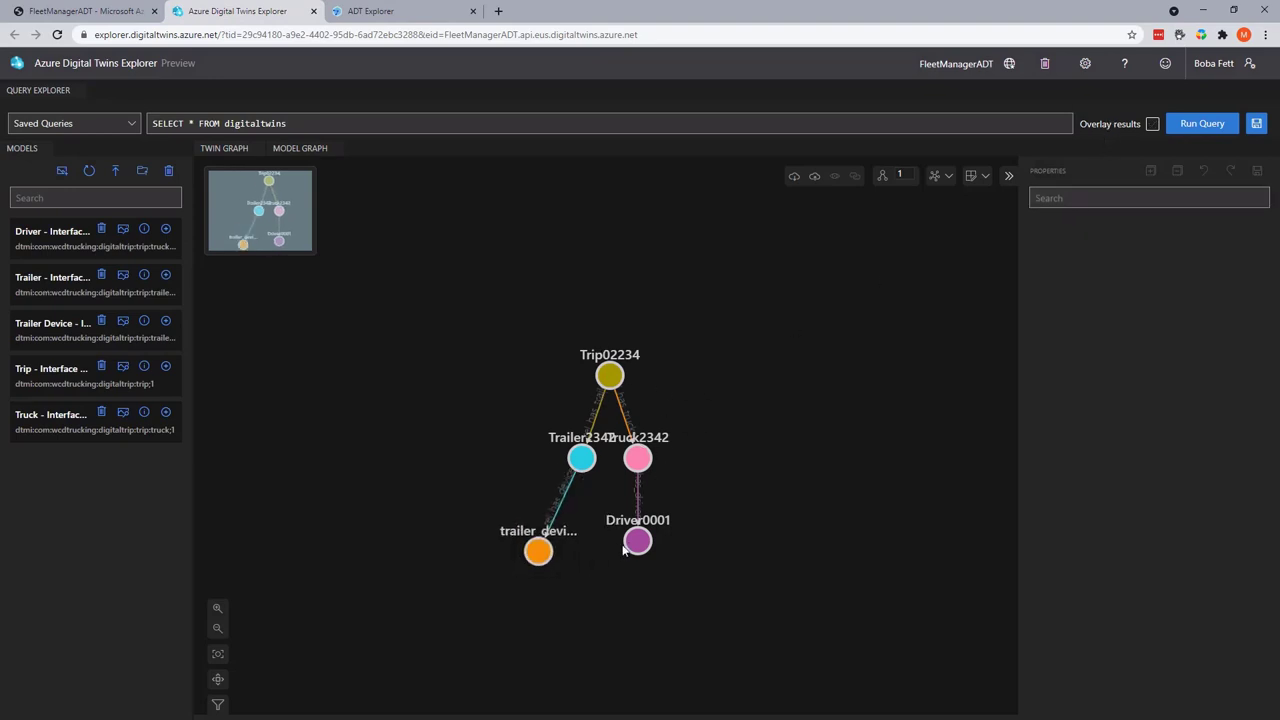
pyautogui.moveTo(630, 545); pyautogui.dragTo(678, 549)
pyautogui.moveTo(581, 458); pyautogui.dragTo(505, 453)
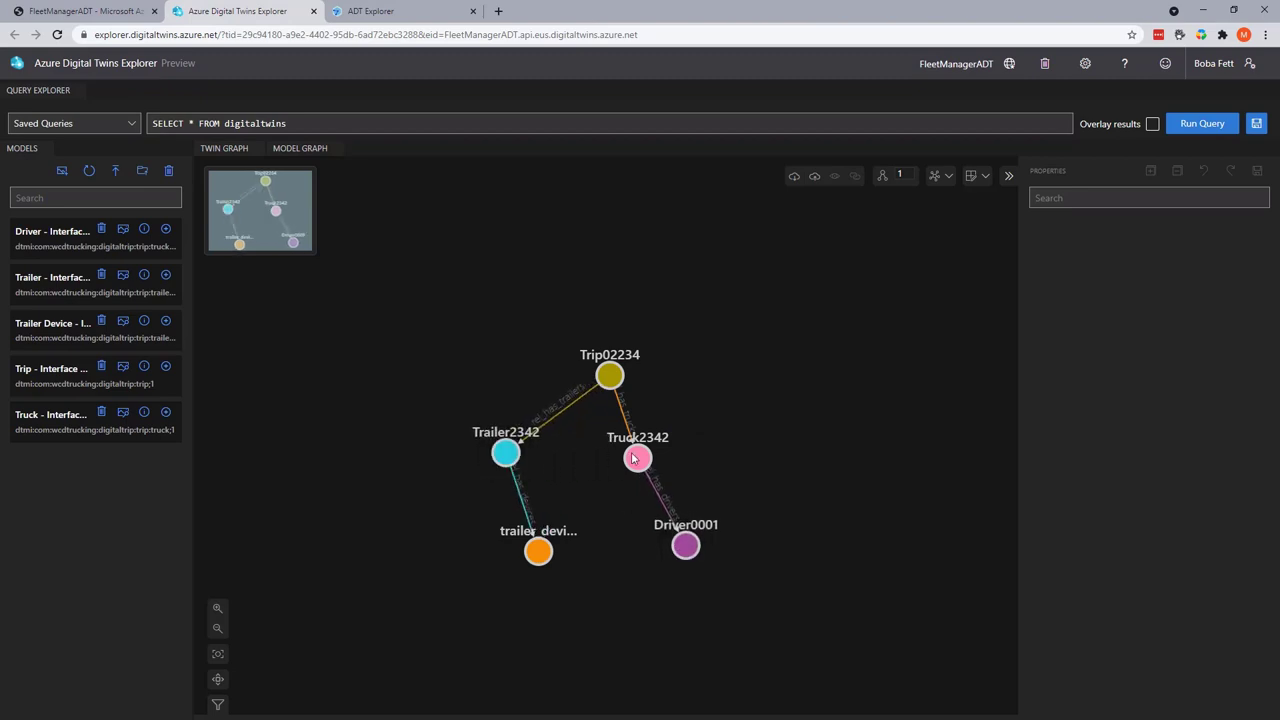
pyautogui.moveTo(633, 458); pyautogui.dragTo(706, 448)
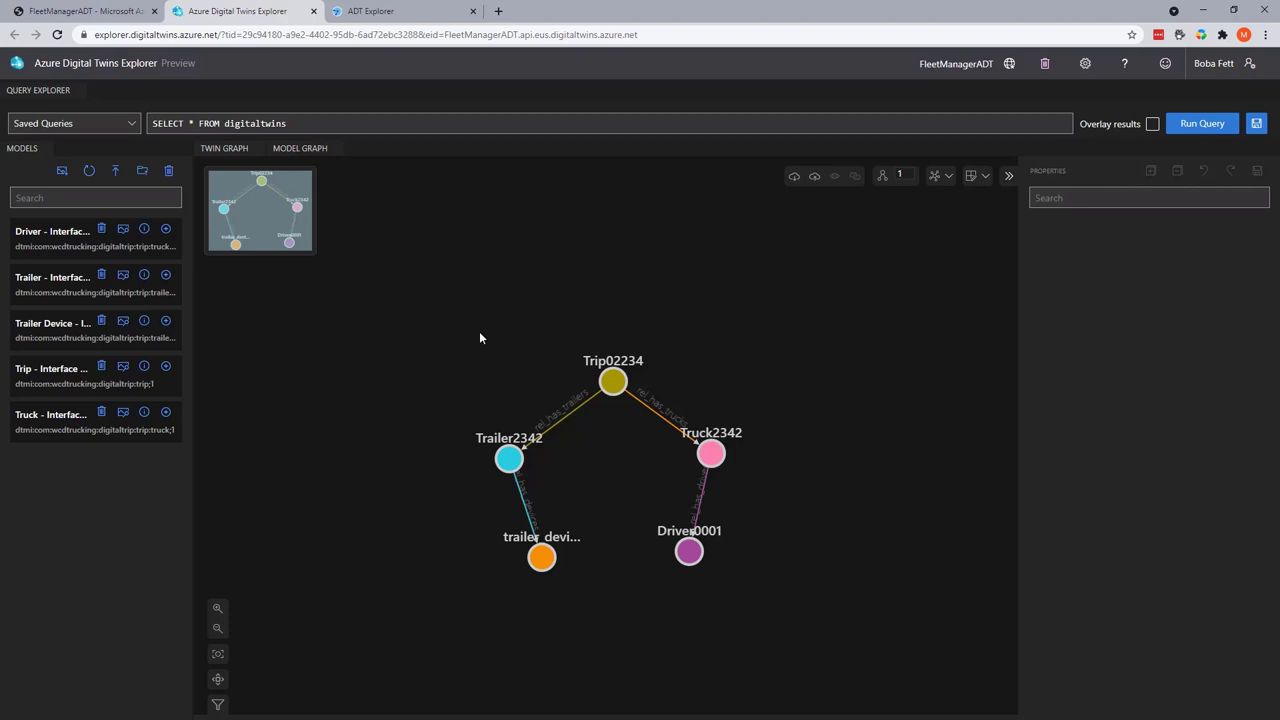
# - Delete all twins from the FleetManagerADT instance
pyautogui.click(1046, 65)
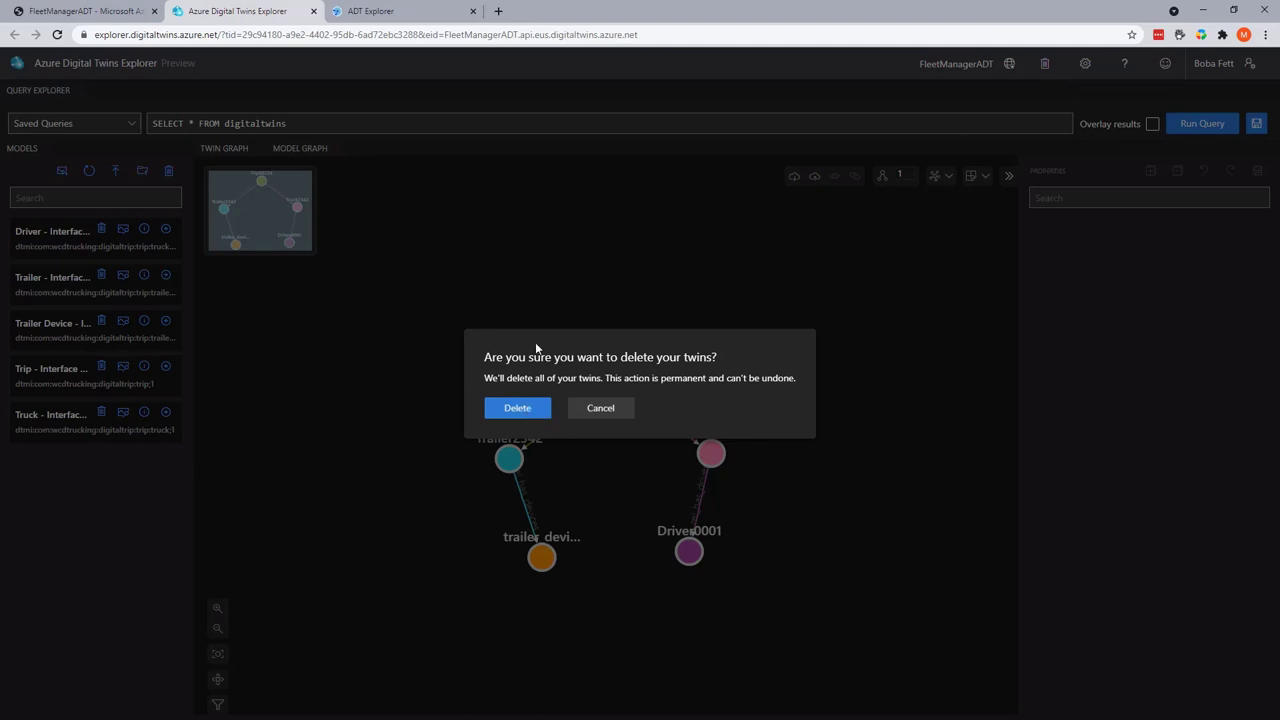
pyautogui.click(517, 410)
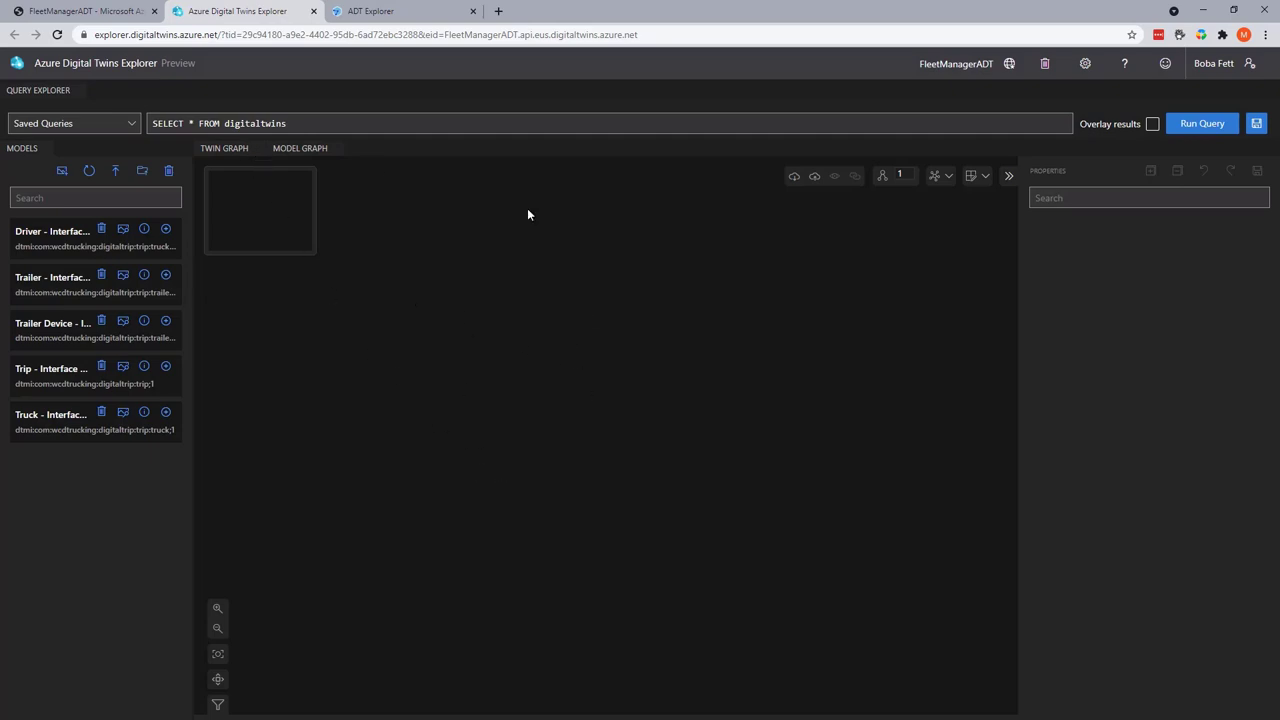
# - Start a graph import, browse to the AB2S_DT_Live > BulkLoads folder and open fleetmodelsbulkload.xlsx in Excel for review
pyautogui.click(815, 177)
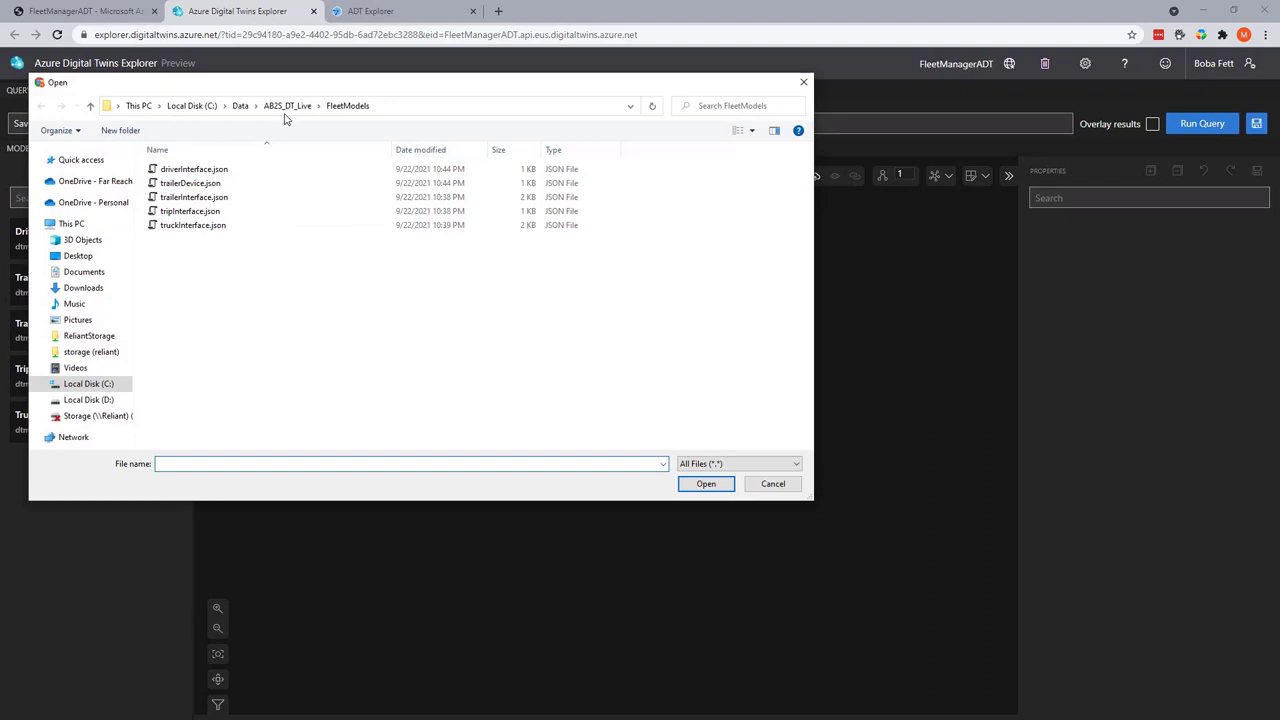
pyautogui.click(286, 106)
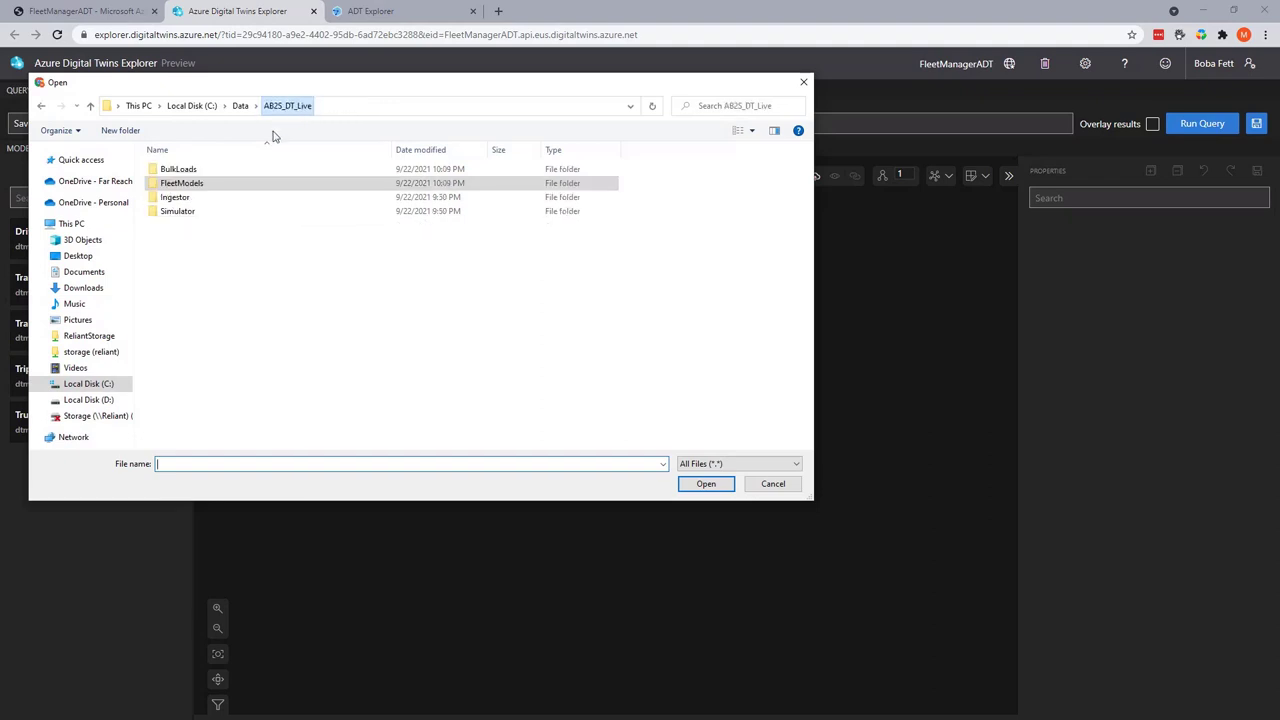
pyautogui.doubleClick(180, 169)
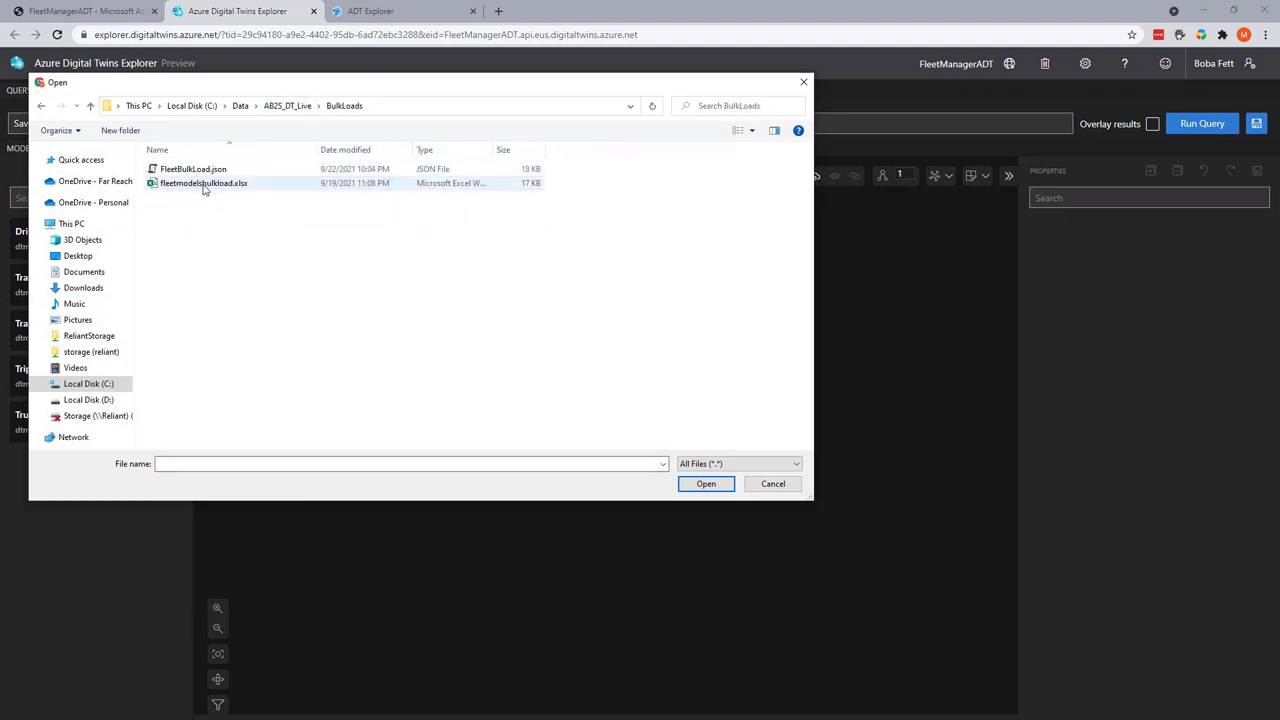
pyautogui.click(203, 187)
pyautogui.press('Return')
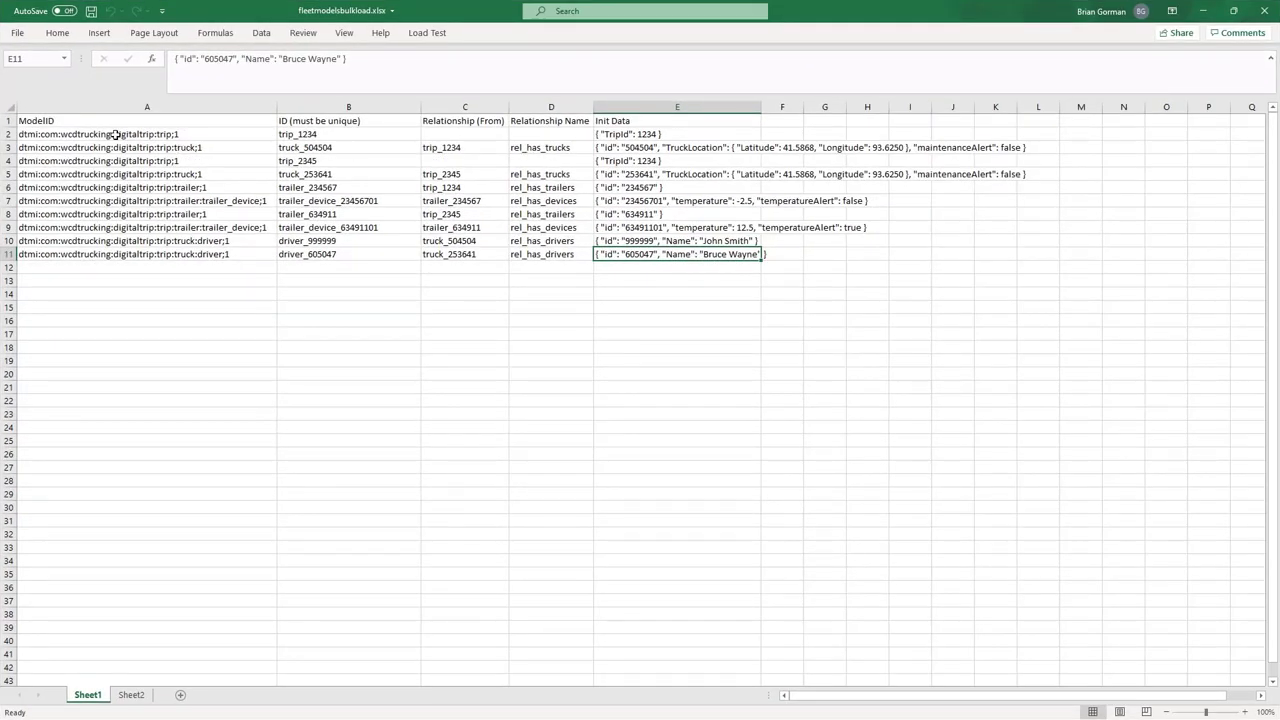
# - Examine the model IDs and unique twin IDs, and match the Relationship (From) entries for trip_1234 and trip_2345 to their source twins
pyautogui.click(116, 134)
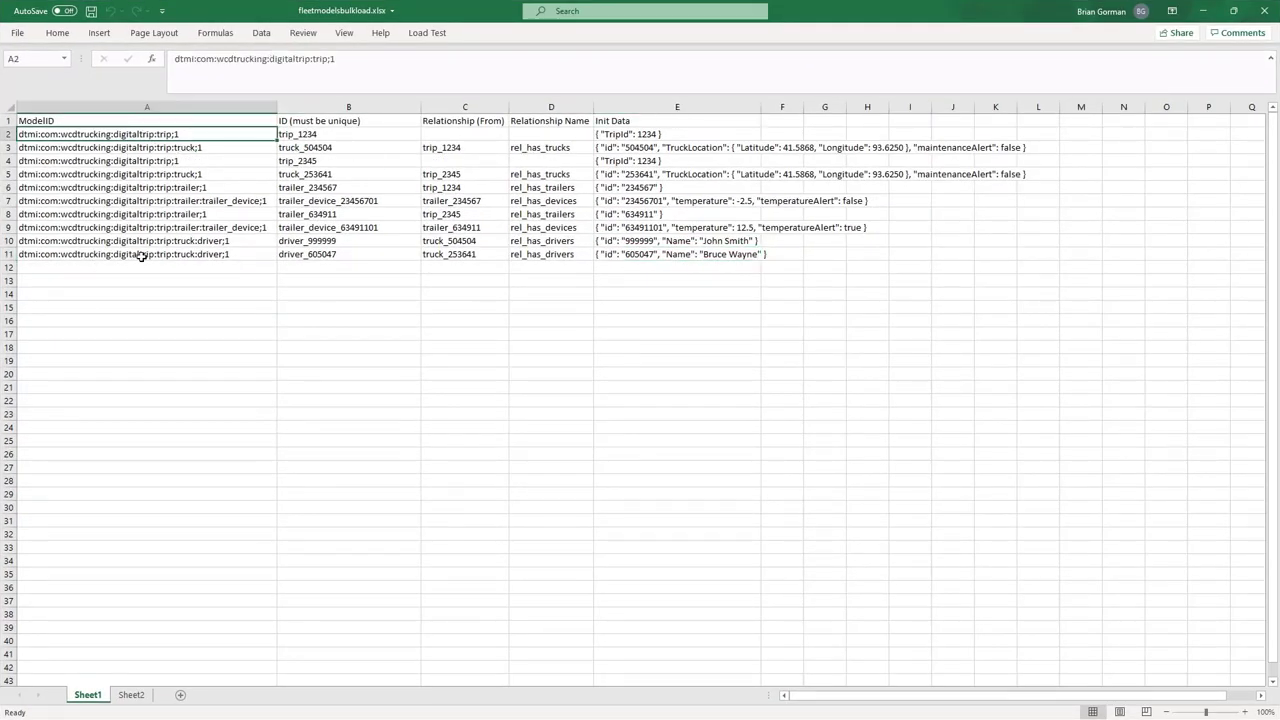
pyautogui.click(326, 131)
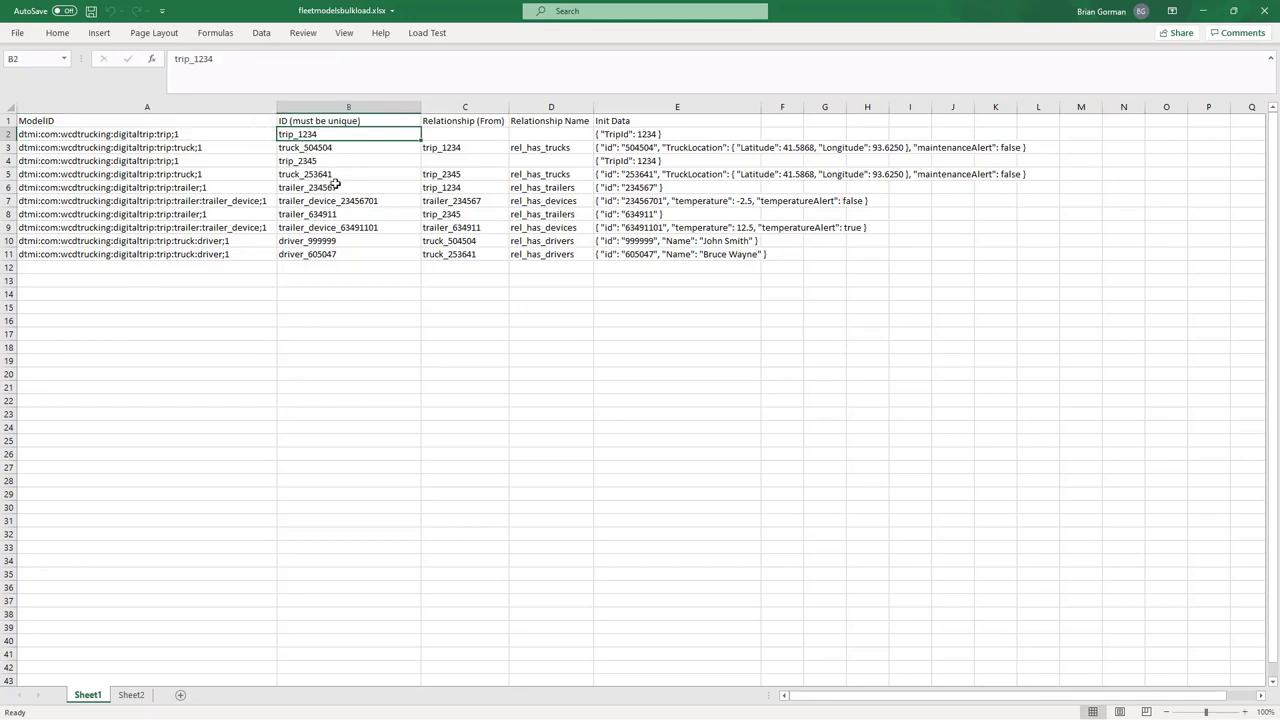
pyautogui.moveTo(343, 254); pyautogui.dragTo(351, 131)
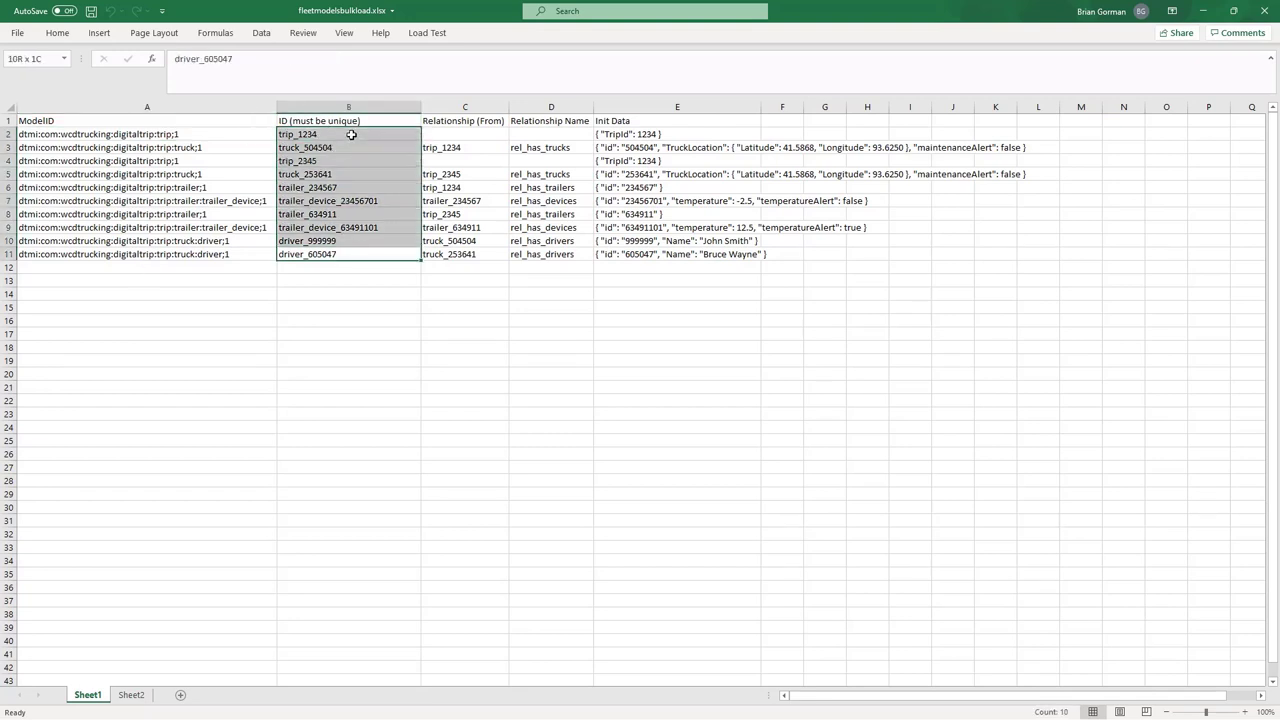
pyautogui.click(352, 255)
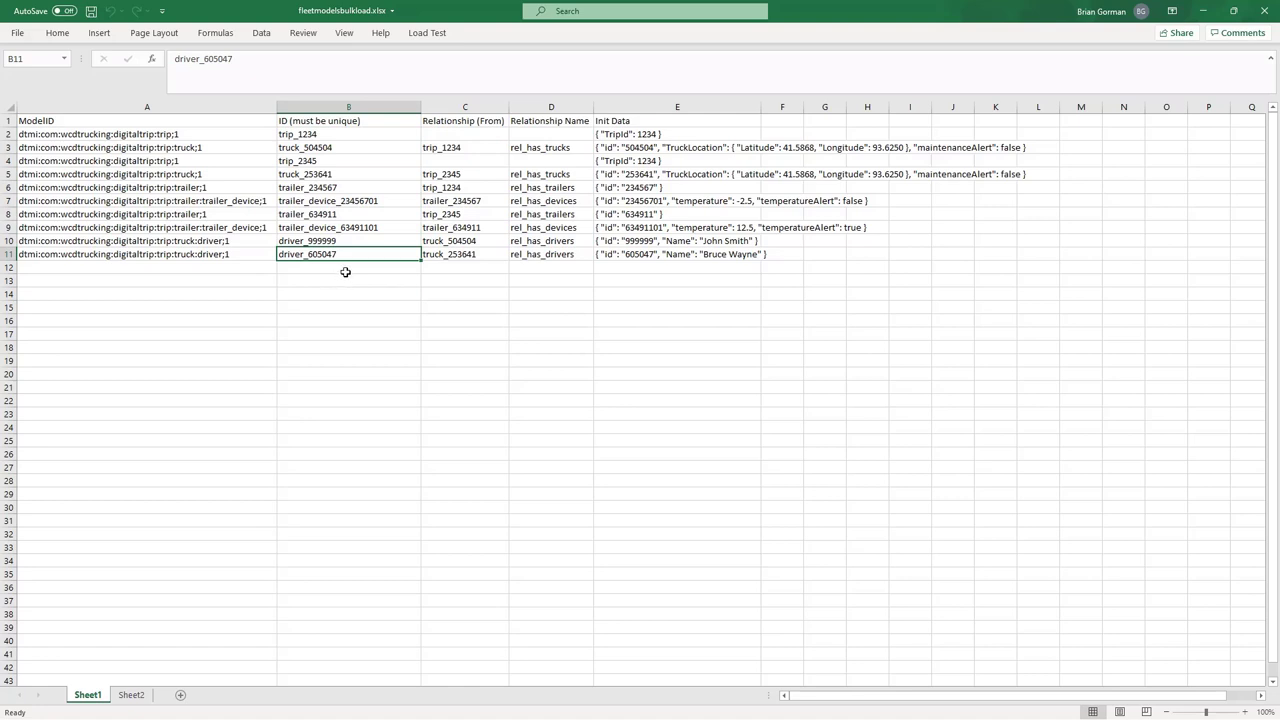
pyautogui.click(345, 272)
pyautogui.click(332, 256)
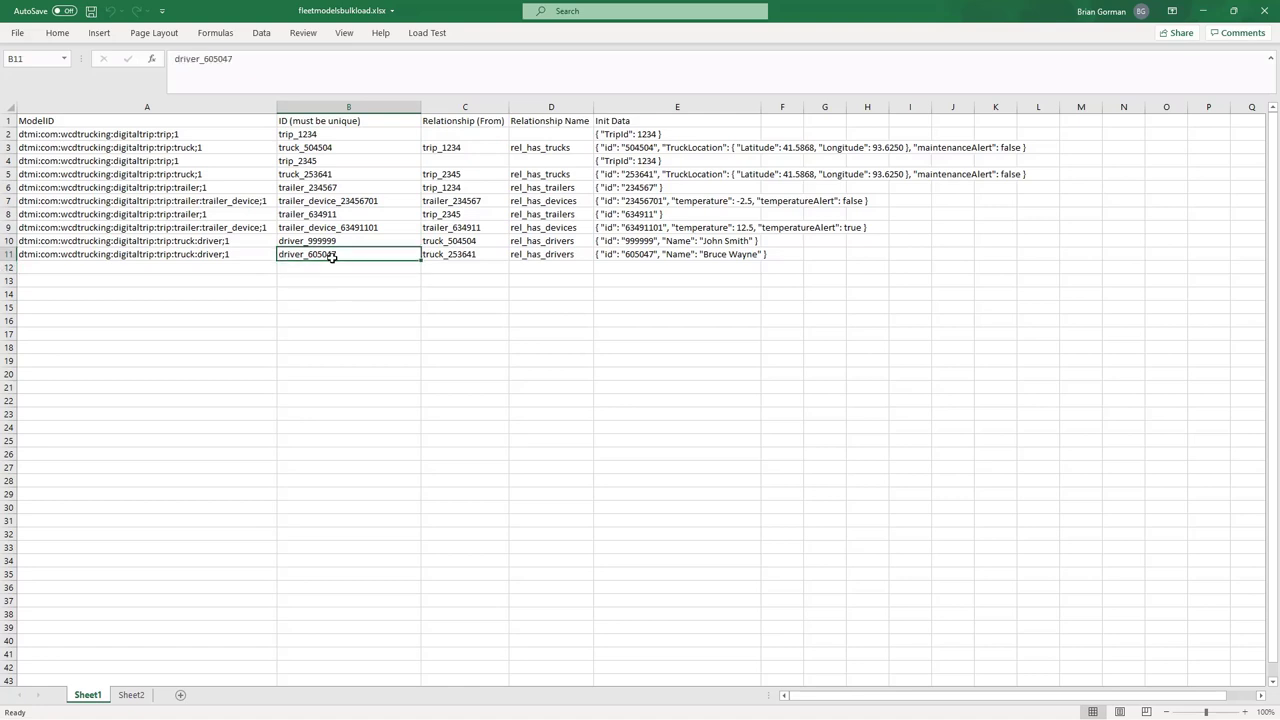
pyautogui.click(435, 150)
pyautogui.keyDown('ctrl'); pyautogui.click(285, 134); pyautogui.keyUp('ctrl')
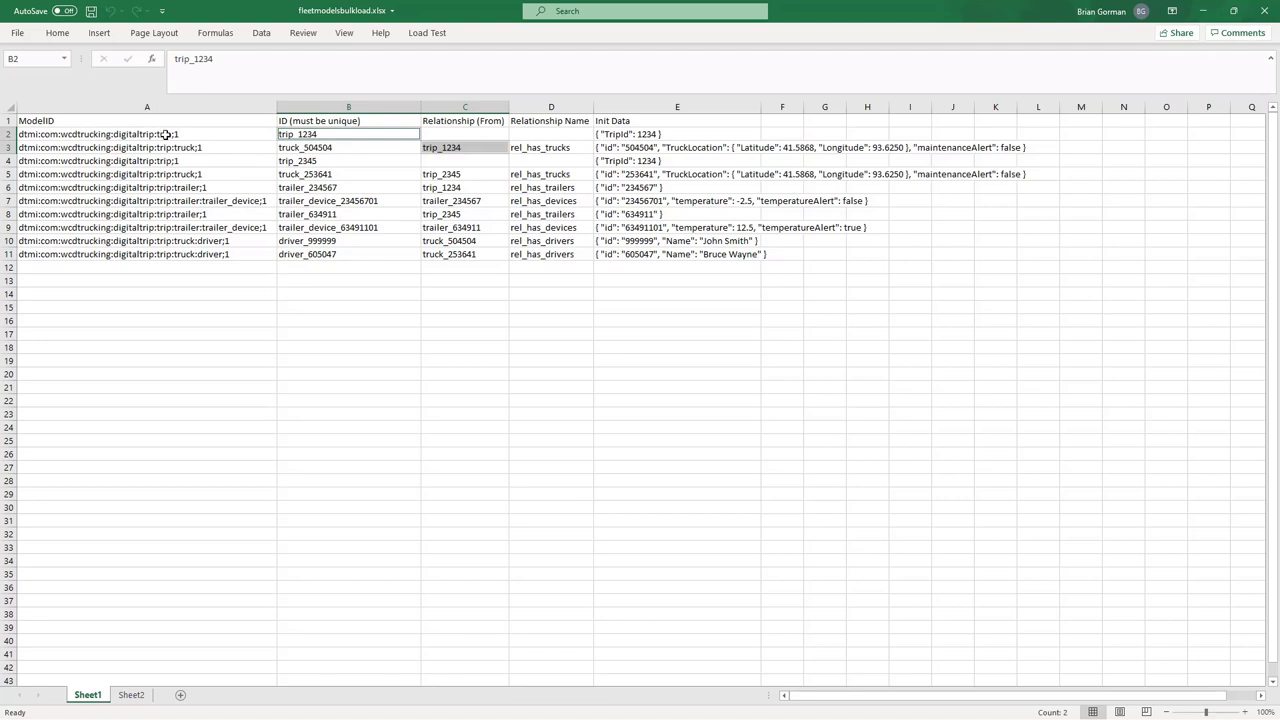
pyautogui.click(466, 216)
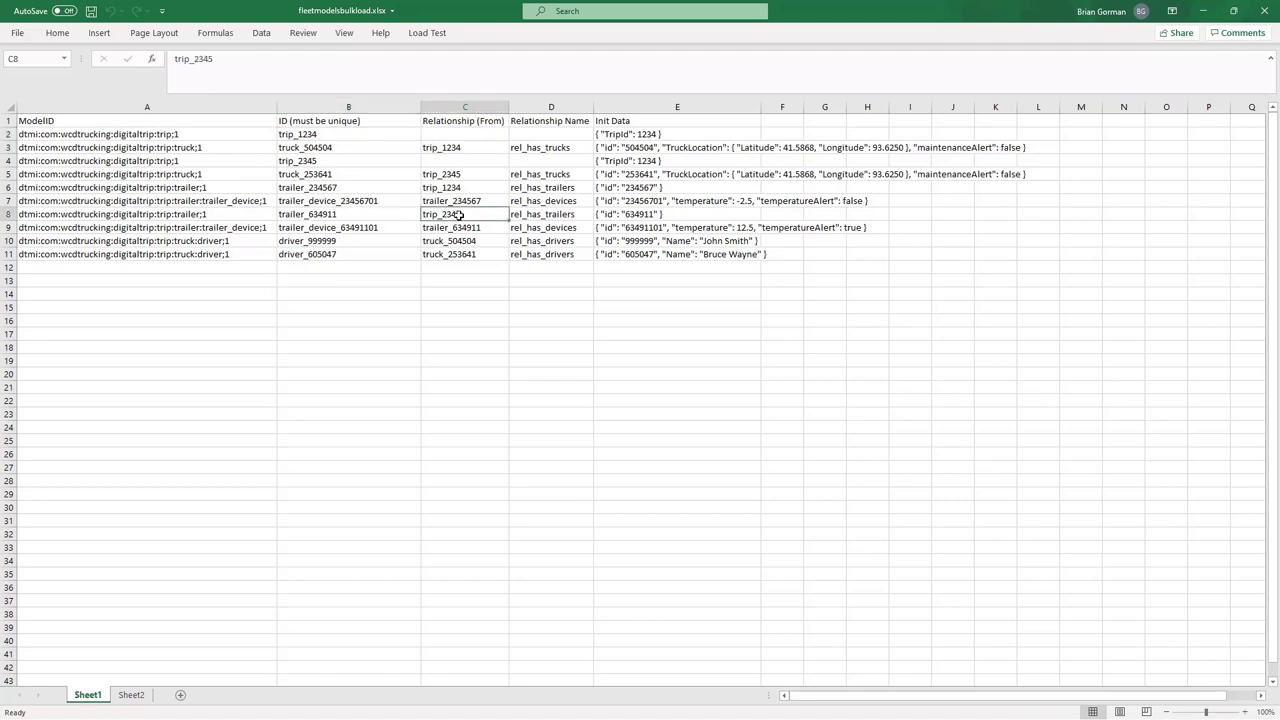
pyautogui.keyDown('ctrl'); pyautogui.click(320, 163); pyautogui.keyUp('ctrl')
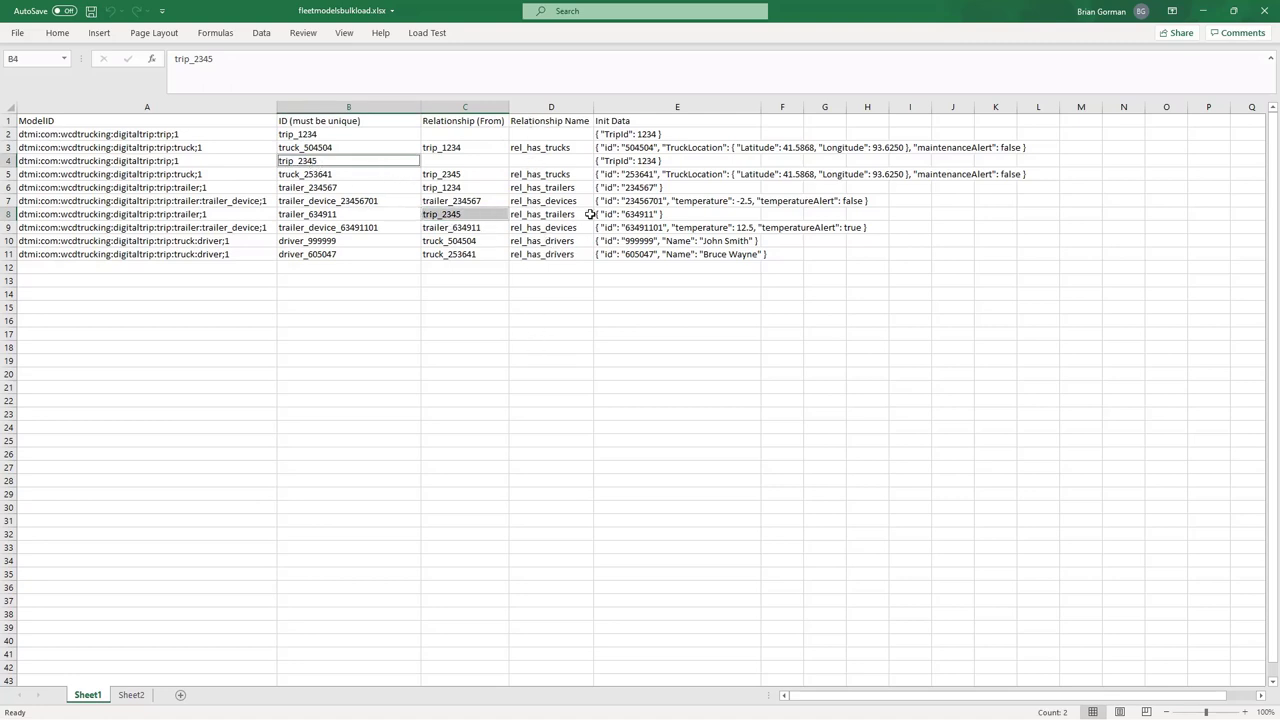
# - Widen the Init Data column to read the twins' initial values, and close the workbook without saving
pyautogui.click(648, 146)
pyautogui.click(658, 131)
pyautogui.click(646, 148)
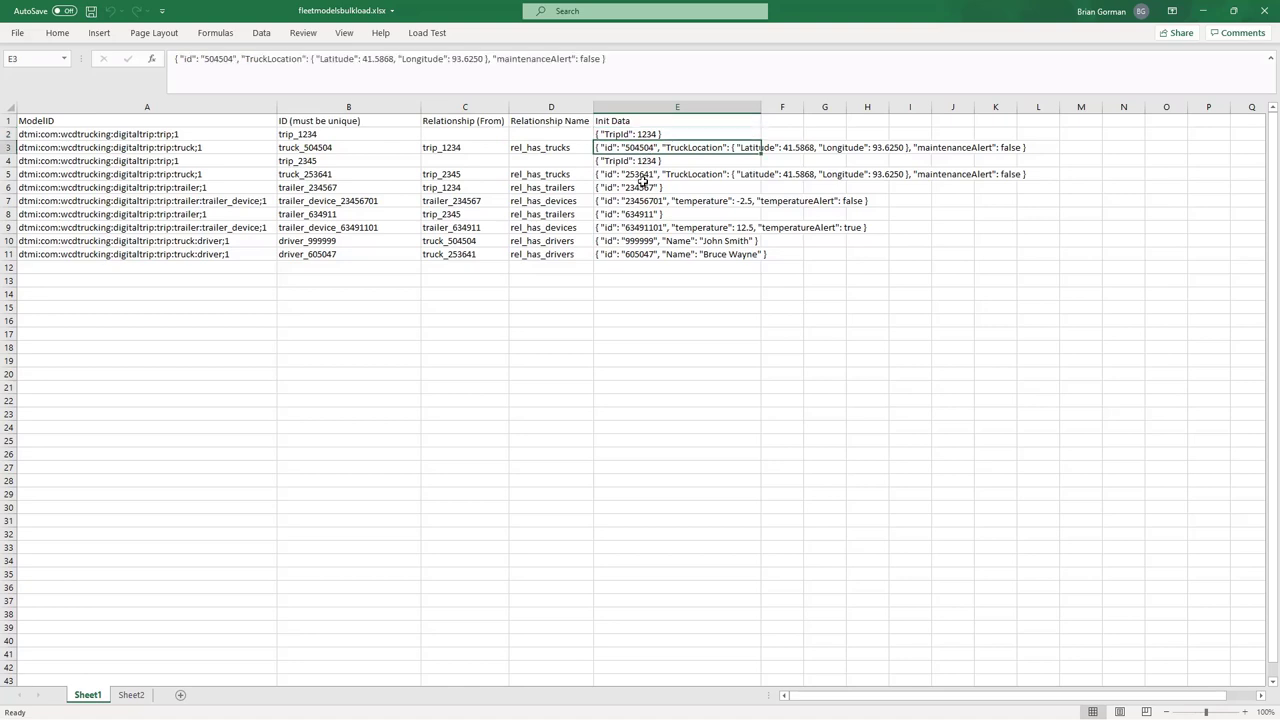
pyautogui.moveTo(760, 107); pyautogui.dragTo(1037, 107)
pyautogui.click(678, 216)
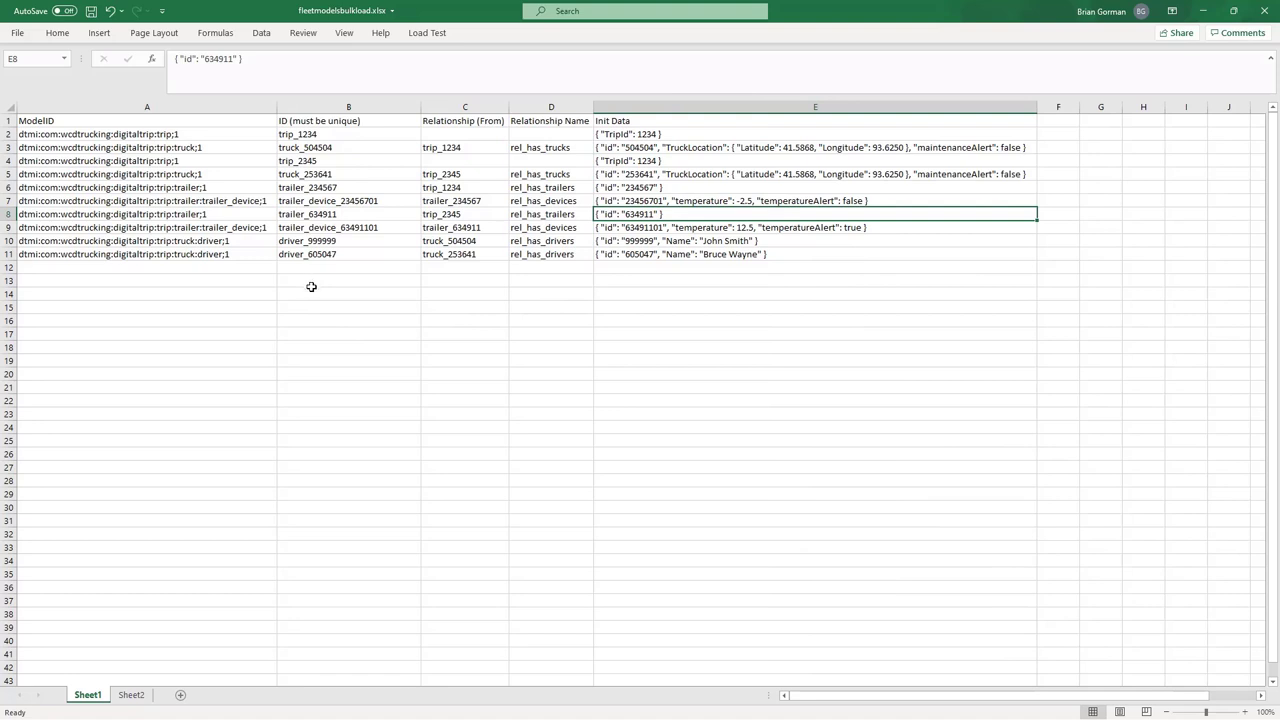
pyautogui.click(1266, 10)
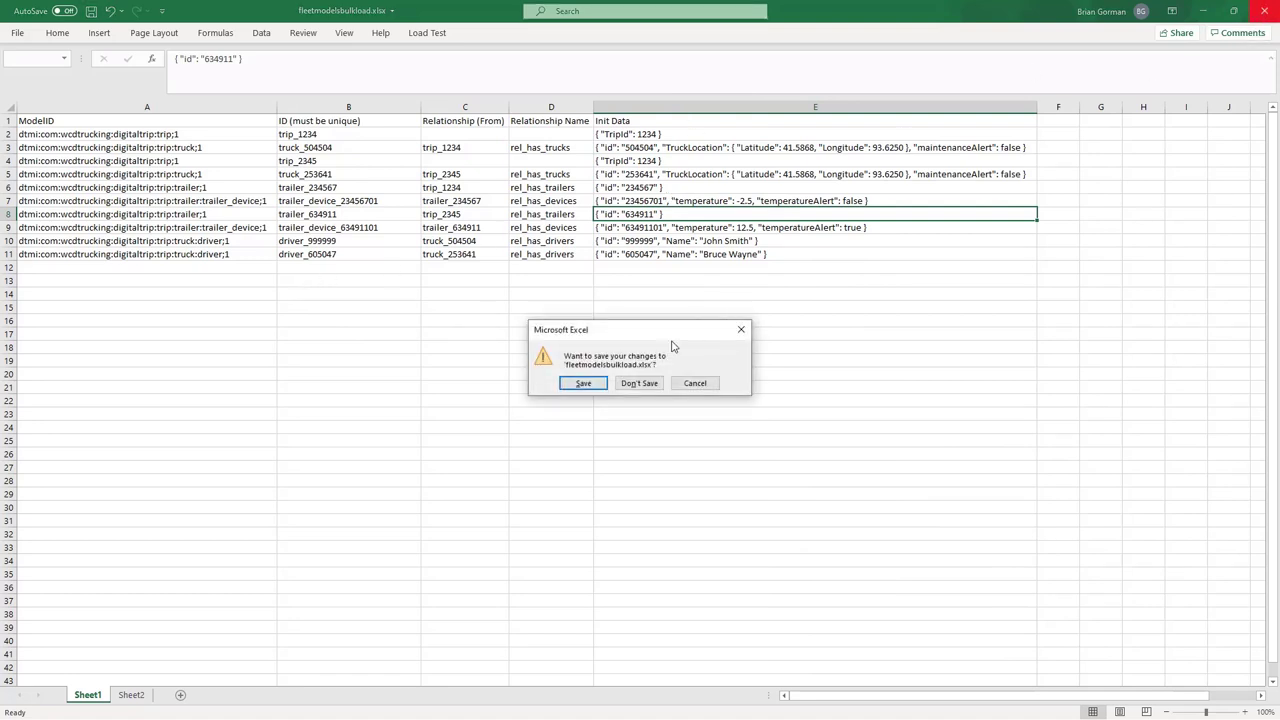
pyautogui.click(640, 385)
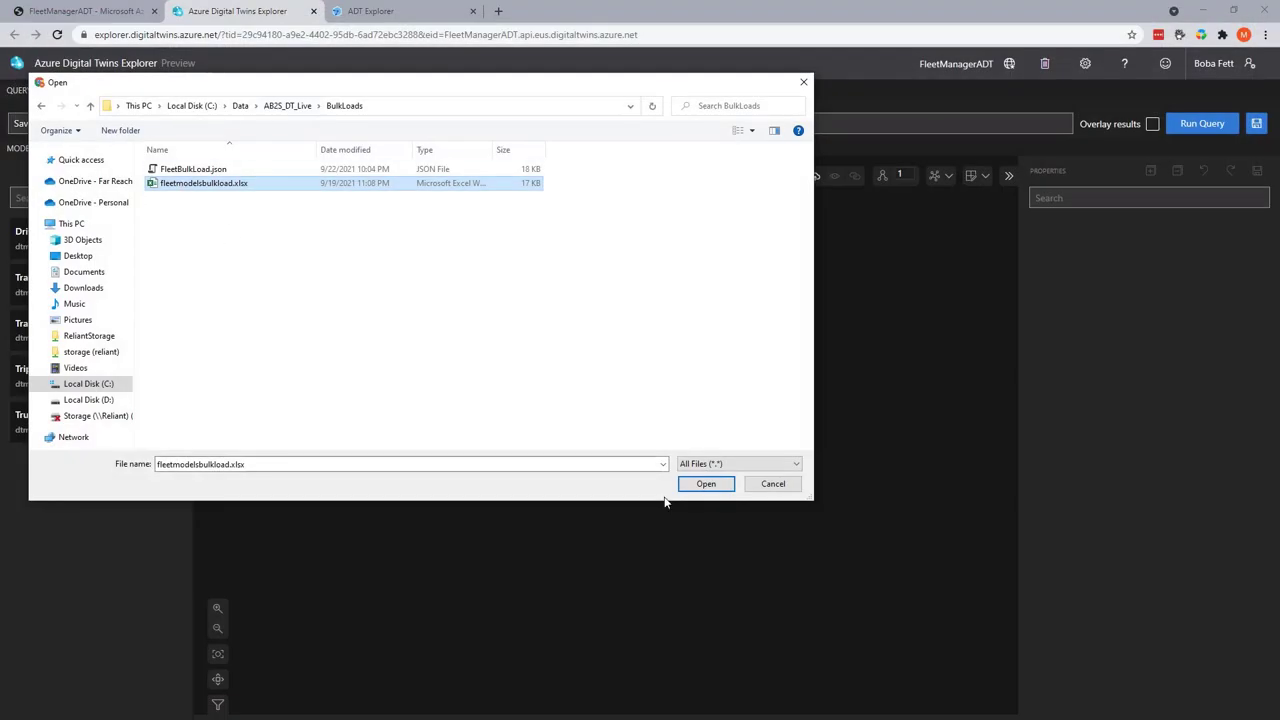
# - Load fleetmodelsbulkload.xlsx into the graph preview, move the trip_1234 trailer node aside and save the import
pyautogui.click(706, 484)
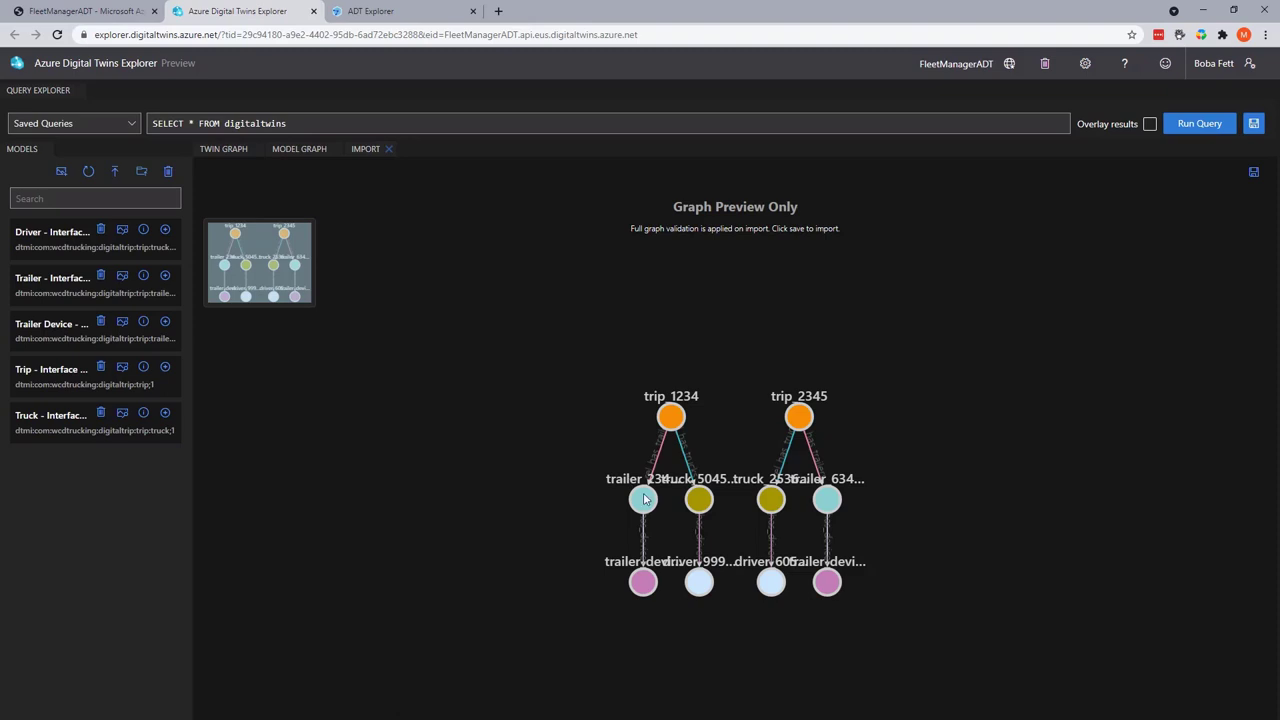
pyautogui.moveTo(645, 497); pyautogui.dragTo(528, 476)
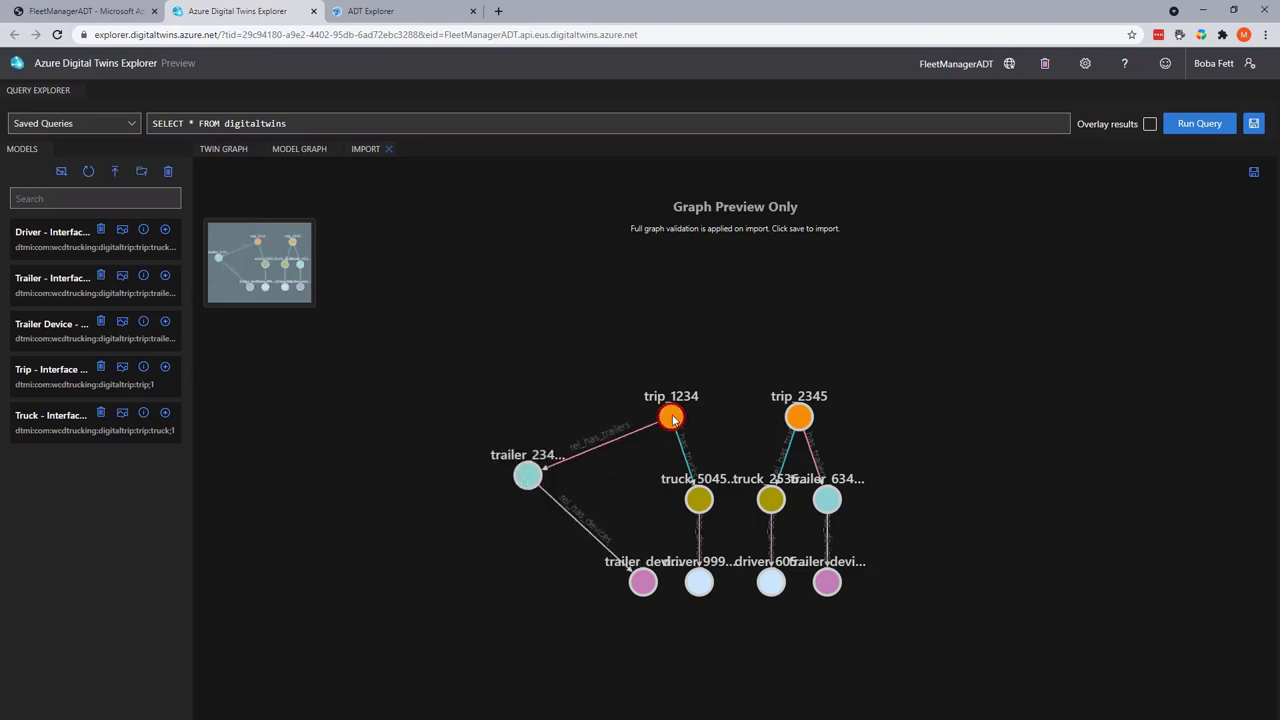
pyautogui.click(1254, 173)
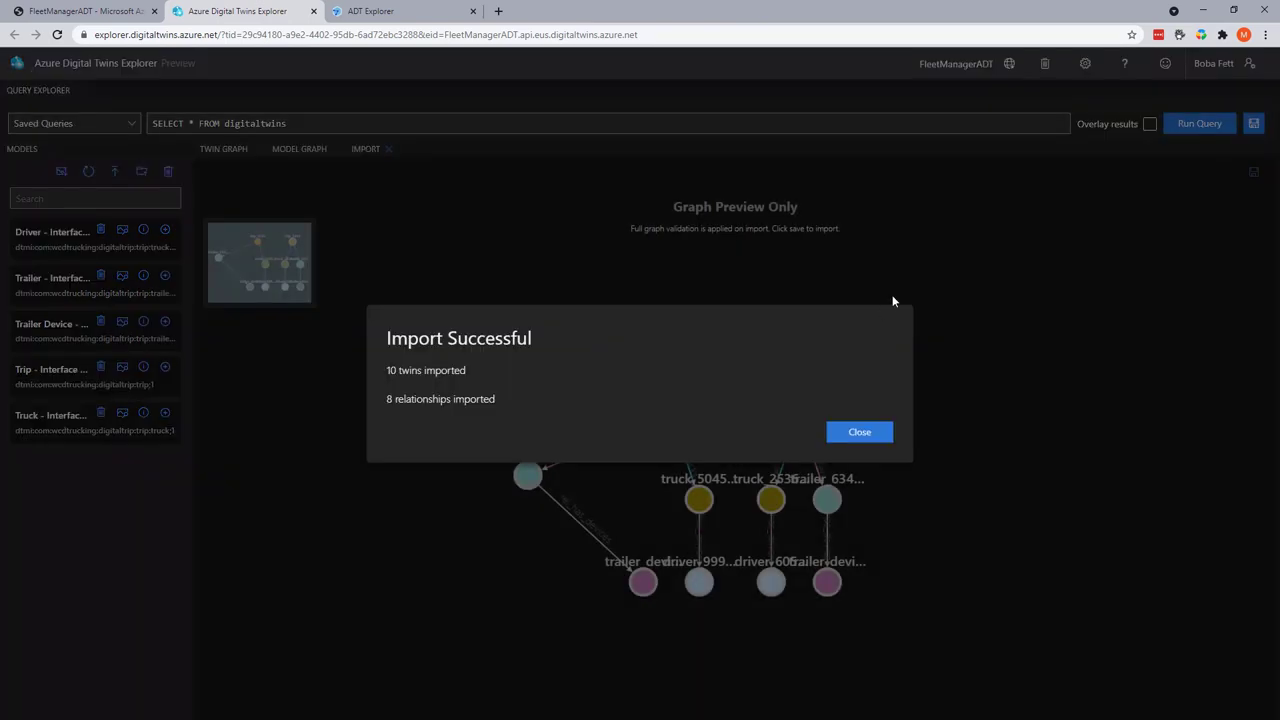
pyautogui.click(843, 433)
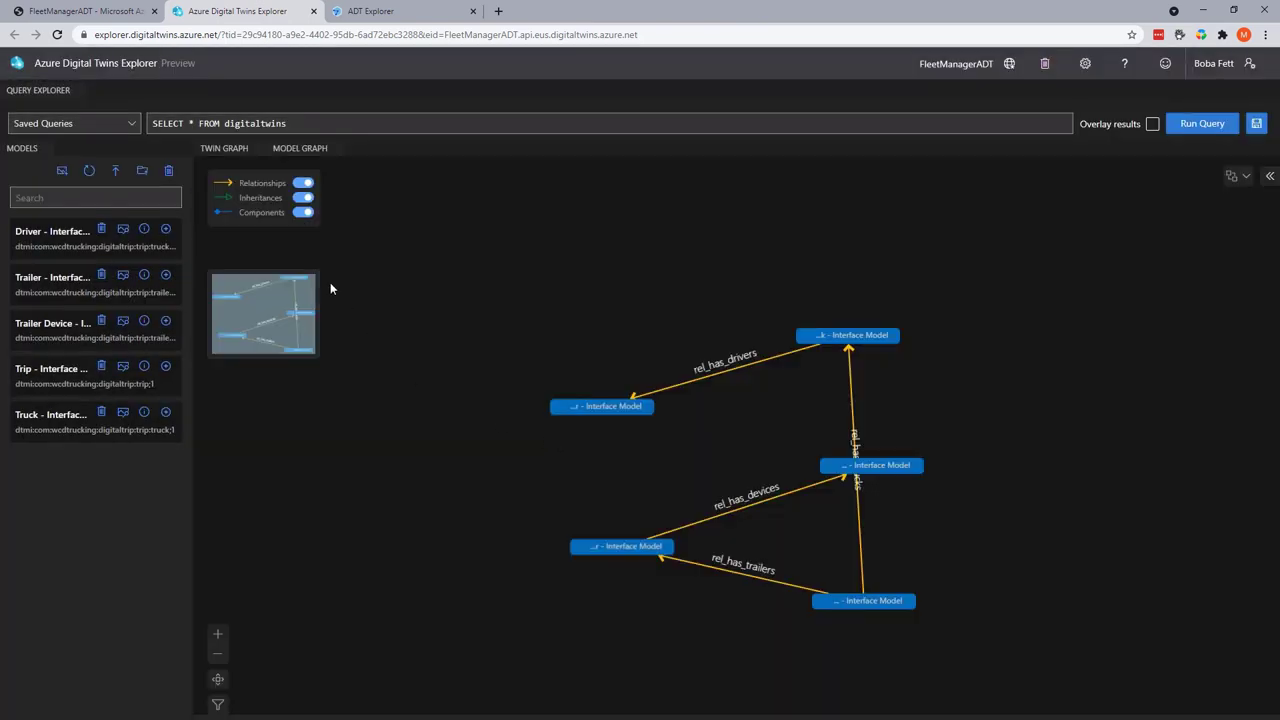
# - Query all digital twins in the twin graph and examine the properties of trailer_234567 and both trailer devices
pyautogui.click(230, 152)
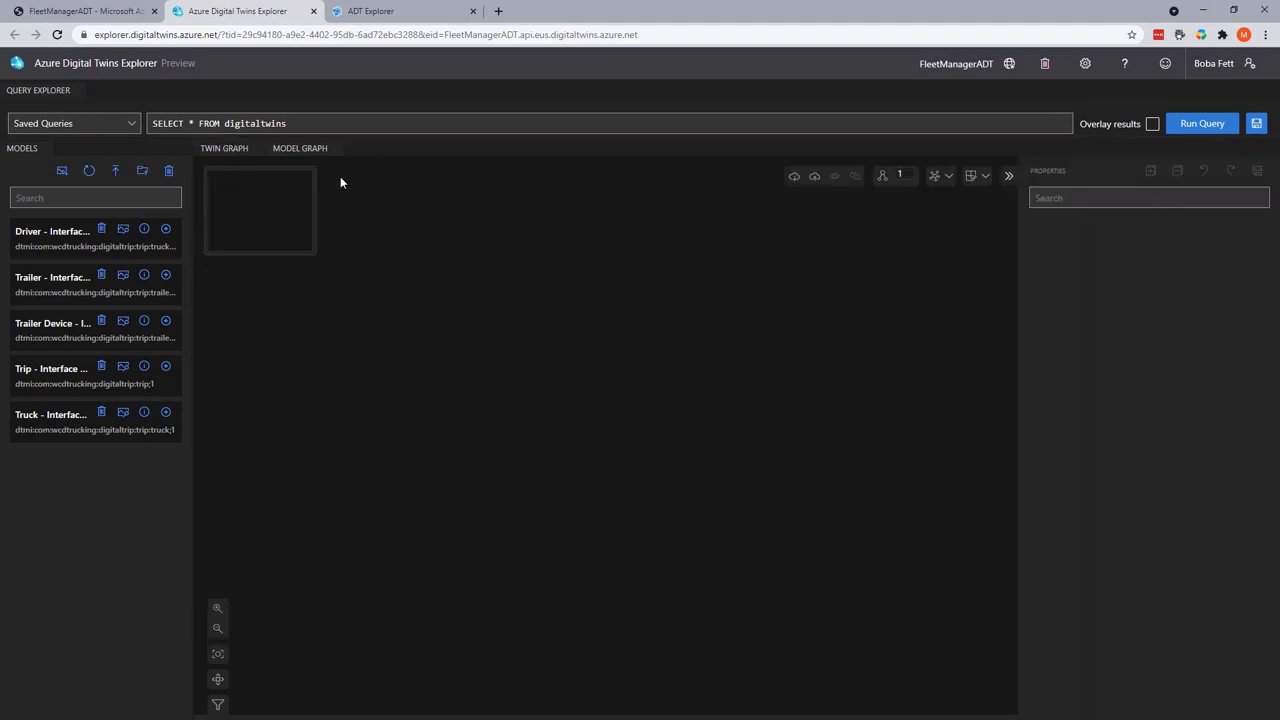
pyautogui.click(1200, 126)
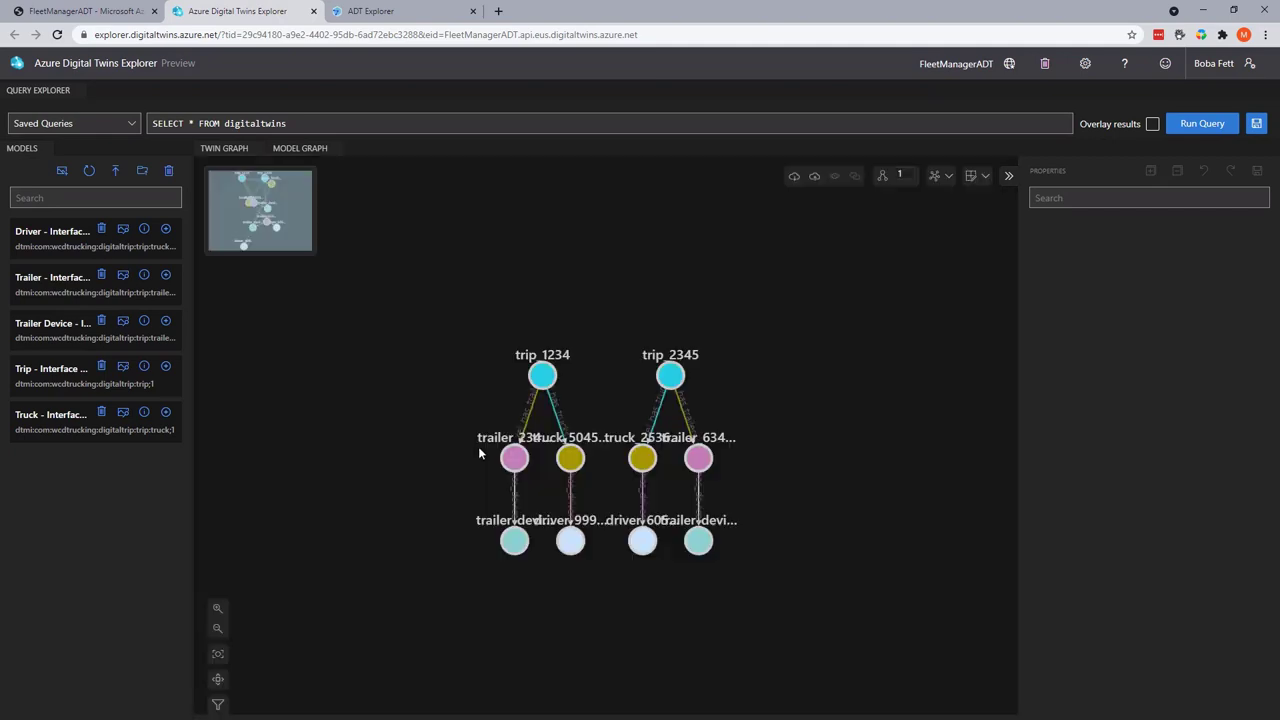
pyautogui.click(516, 460)
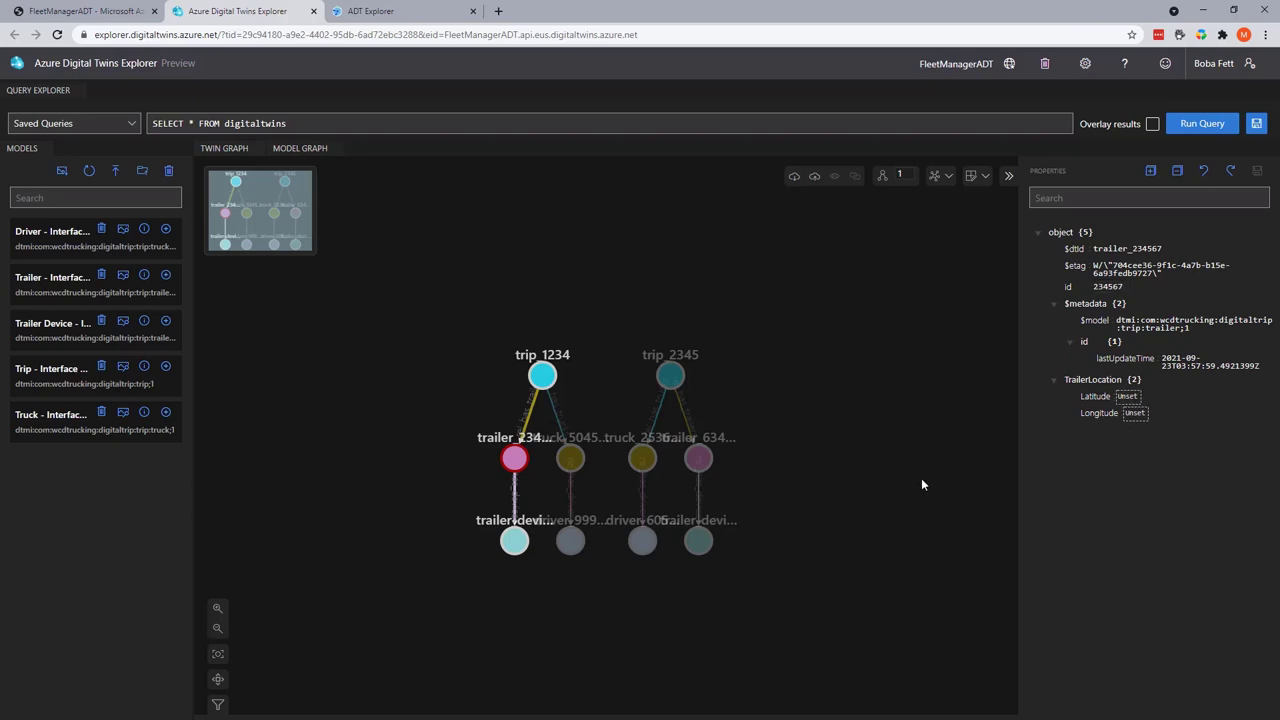
pyautogui.click(518, 550)
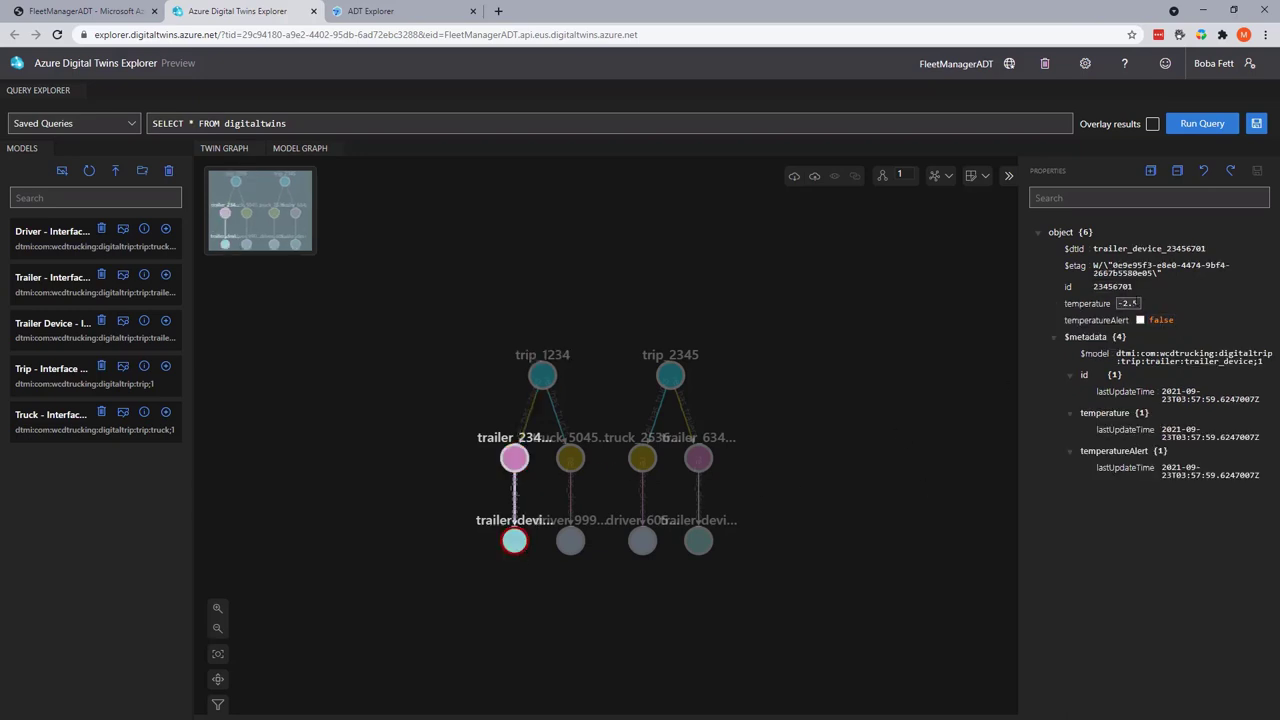
pyautogui.click(698, 543)
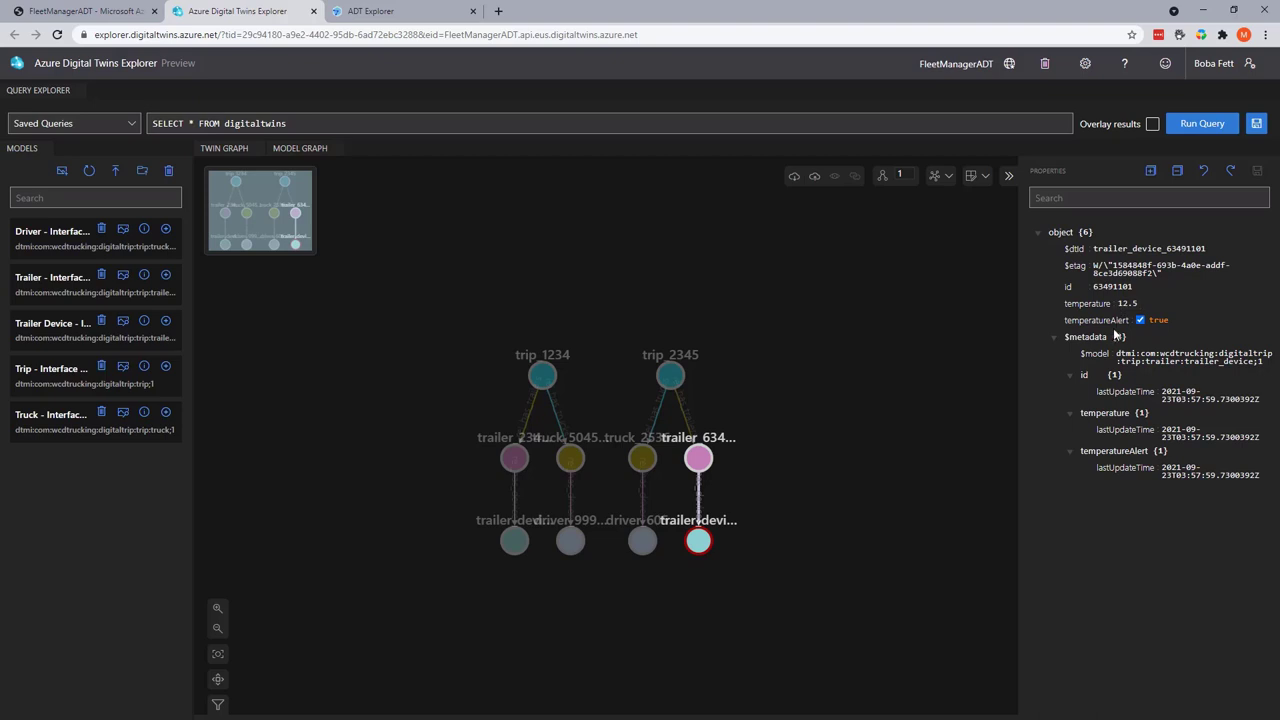
pyautogui.click(930, 430)
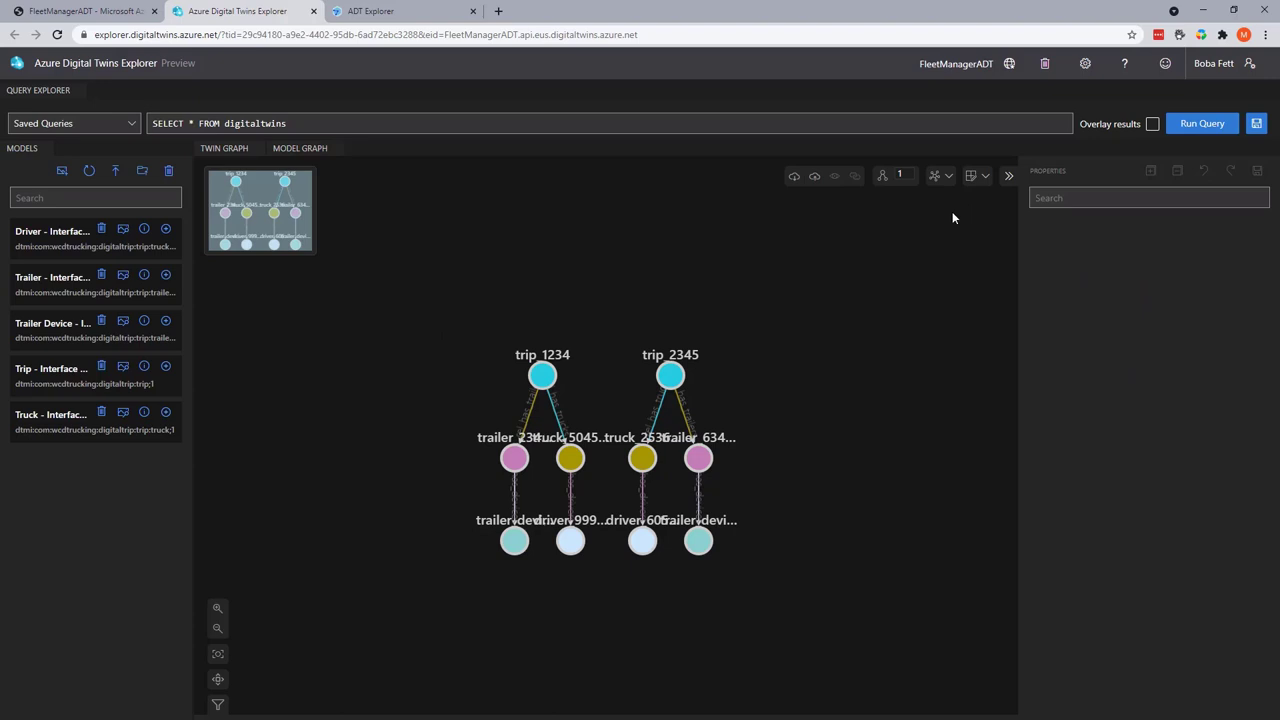
# - Cancel deleting the twins, export the twin graph and download it as a JSON file
pyautogui.click(1045, 64)
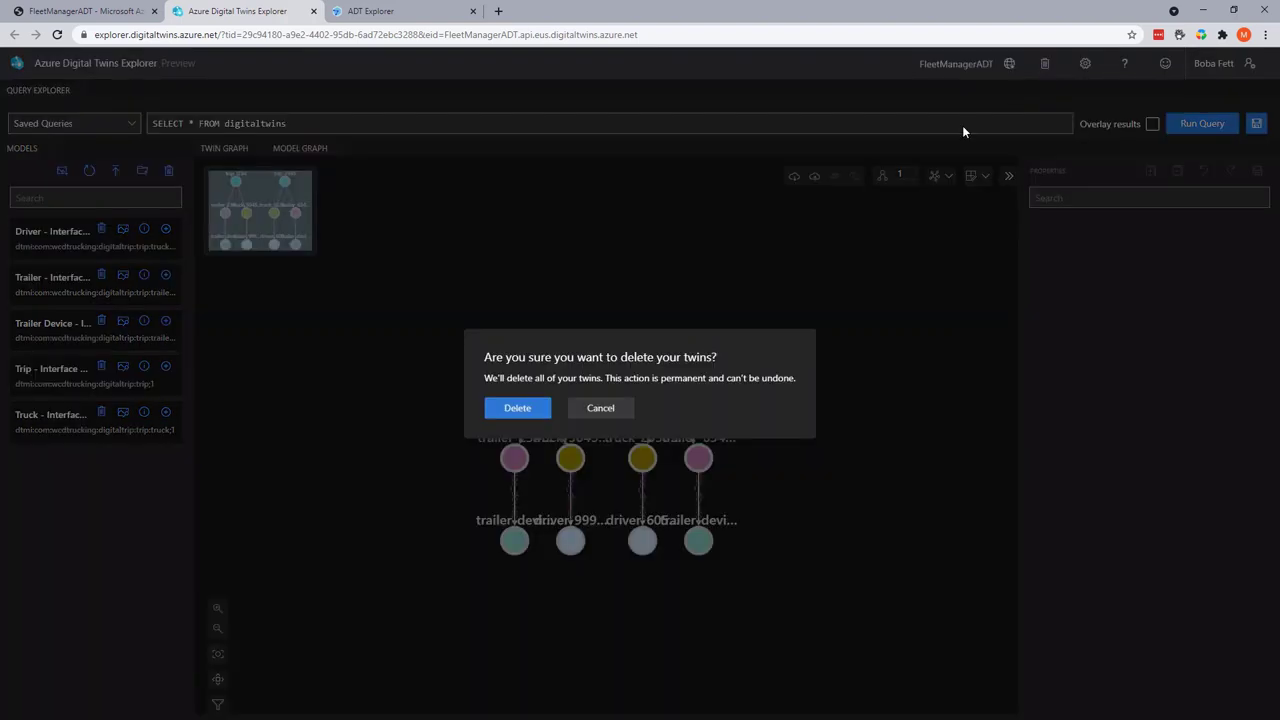
pyautogui.click(600, 408)
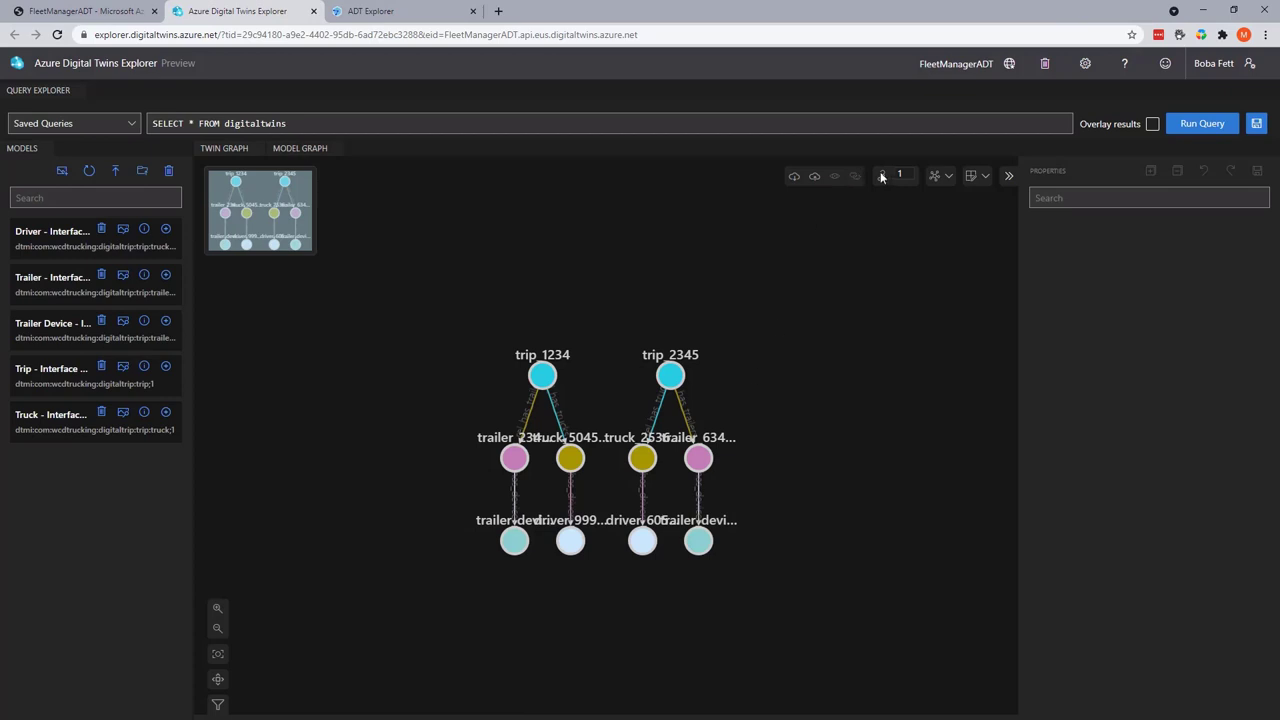
pyautogui.click(794, 177)
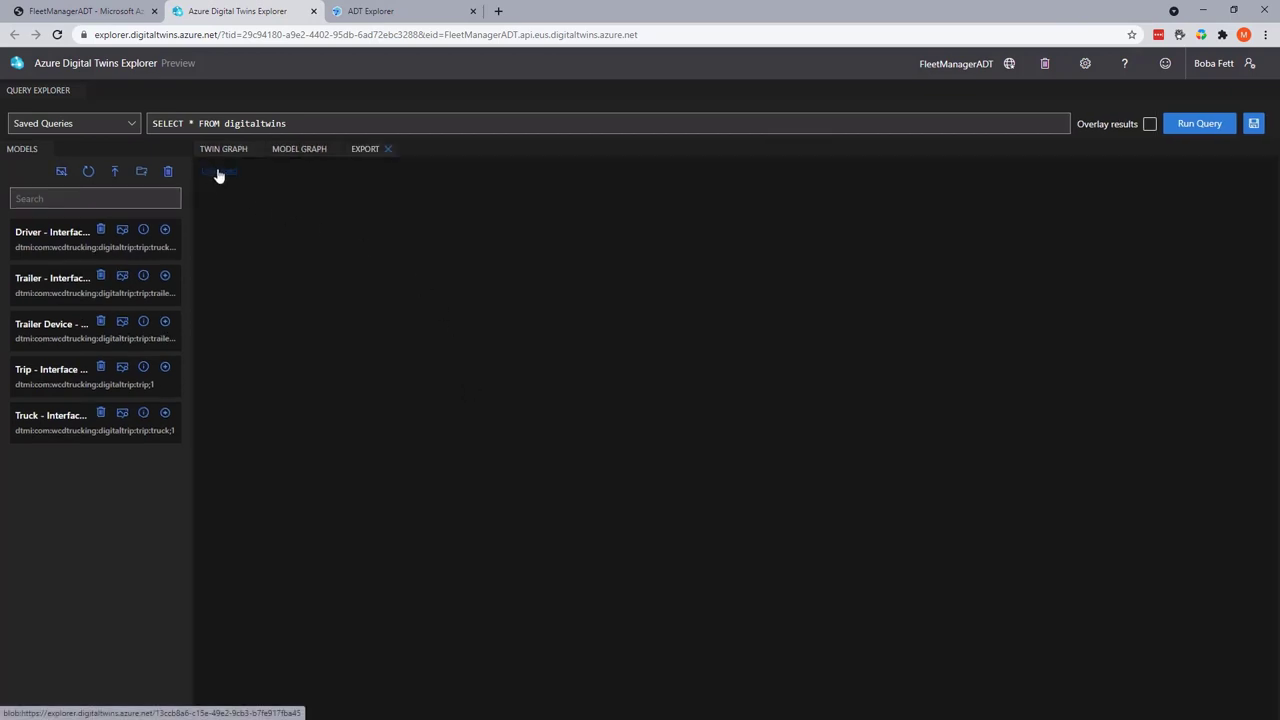
pyautogui.click(220, 177)
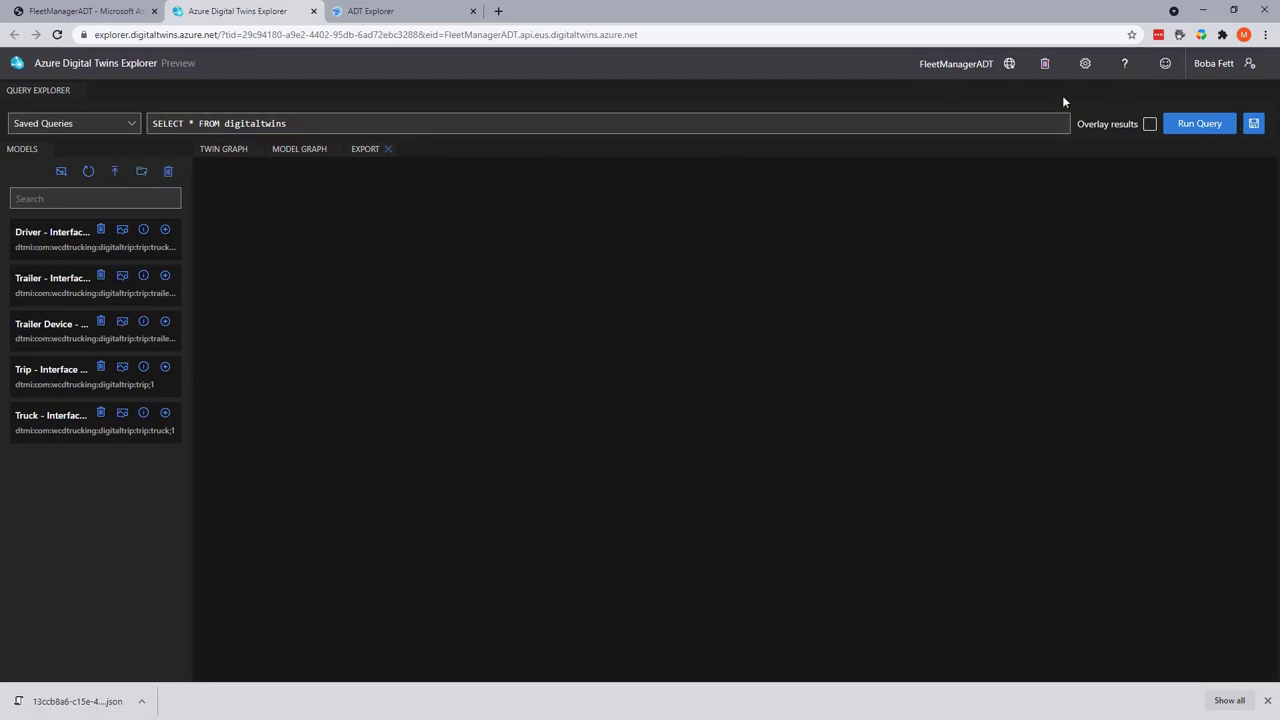
# - Delete all digital twins, close the export preview and return to the twin graph
pyautogui.click(1044, 63)
pyautogui.click(535, 391)
pyautogui.click(387, 149)
pyautogui.click(226, 149)
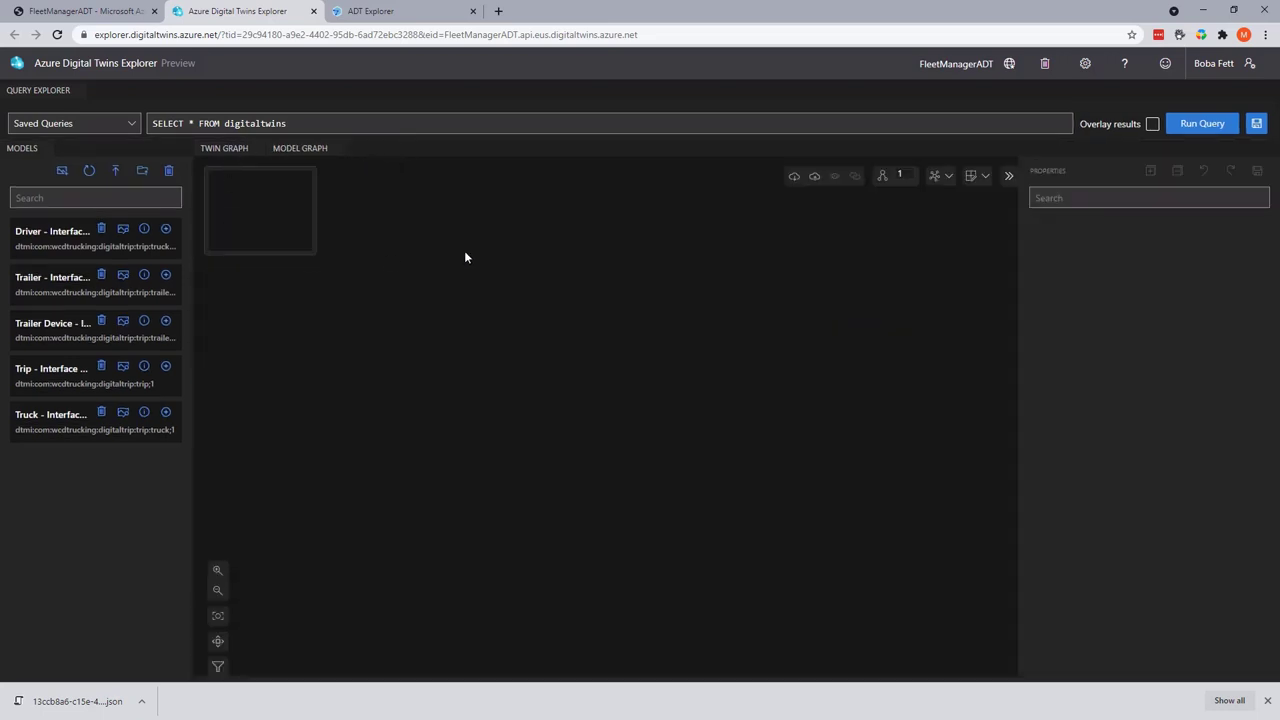
# - Load FleetBulkLoad.json from the BulkLoads folder into the graph import preview
pyautogui.click(815, 183)
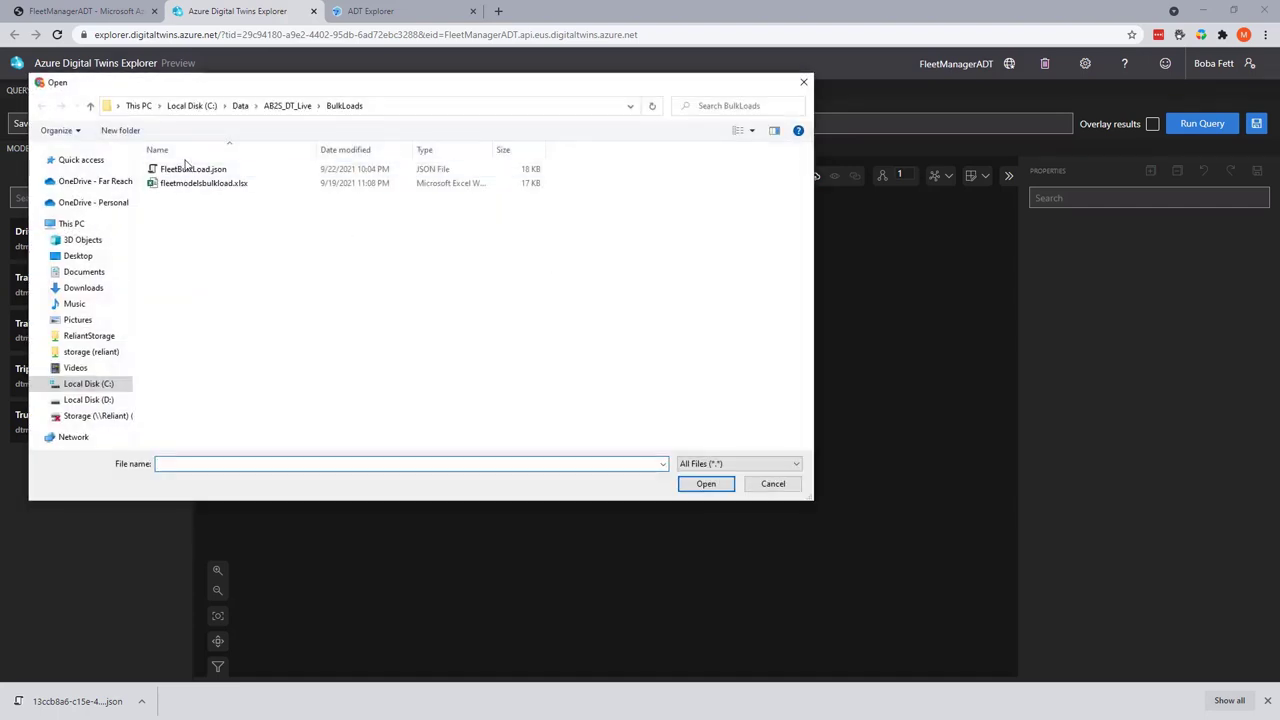
pyautogui.click(200, 169)
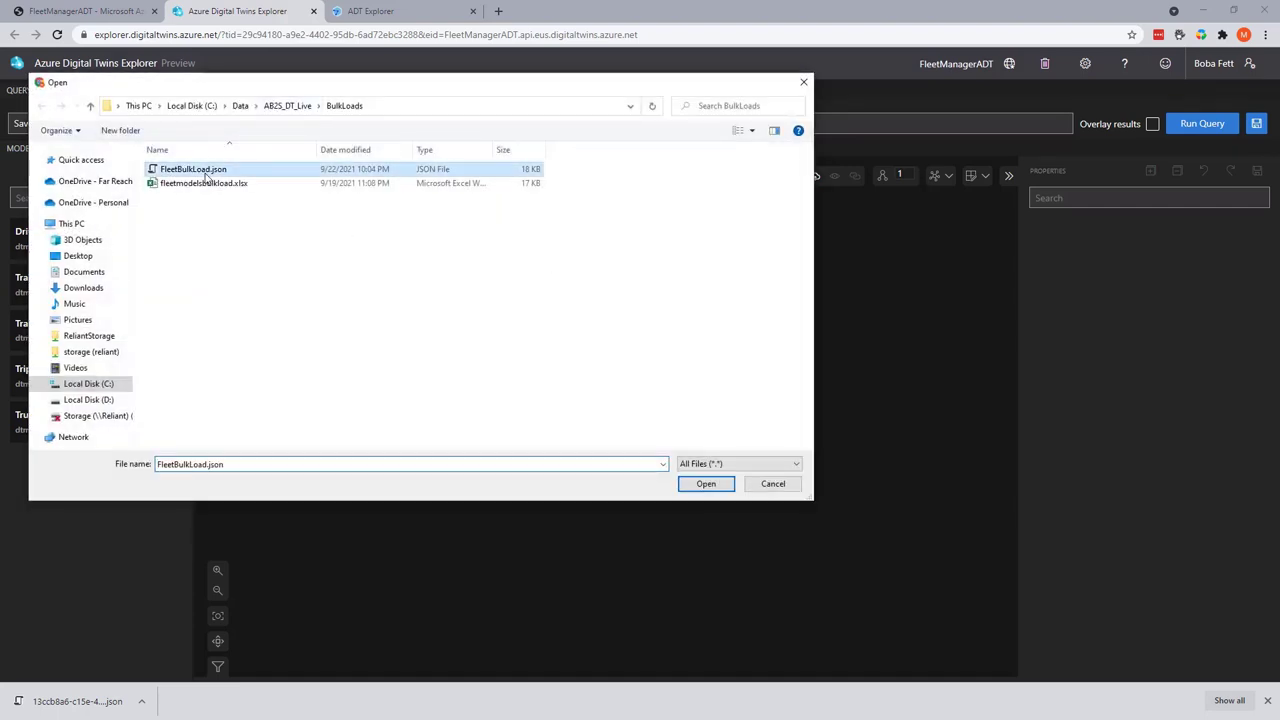
pyautogui.click(704, 485)
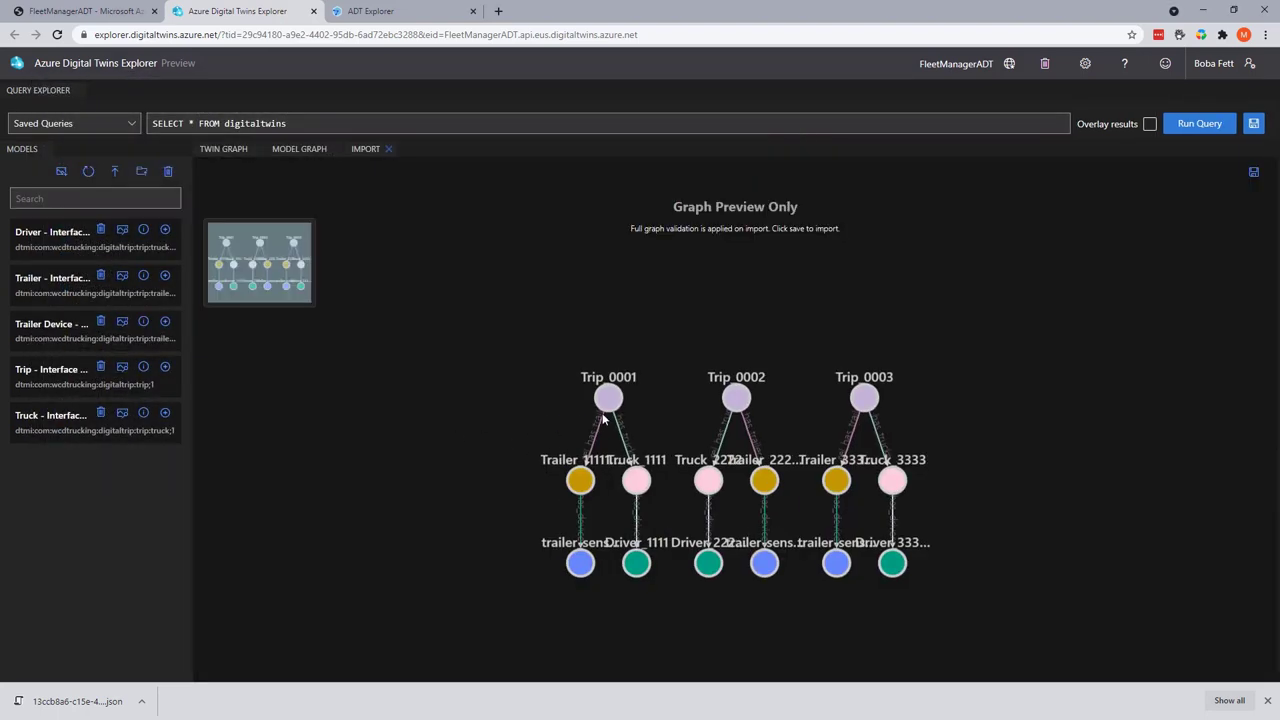
# - Spread out the Trip_0001 trip, trailer, truck, sensor and driver nodes in the preview, and move Trip_0002 upward
pyautogui.moveTo(582, 484); pyautogui.dragTo(531, 483)
pyautogui.moveTo(636, 488)
pyautogui.mouseDown()
pyautogui.moveTo(620, 486)
pyautogui.moveTo(650, 490)
pyautogui.mouseUp()
pyautogui.moveTo(608, 398); pyautogui.dragTo(569, 384)
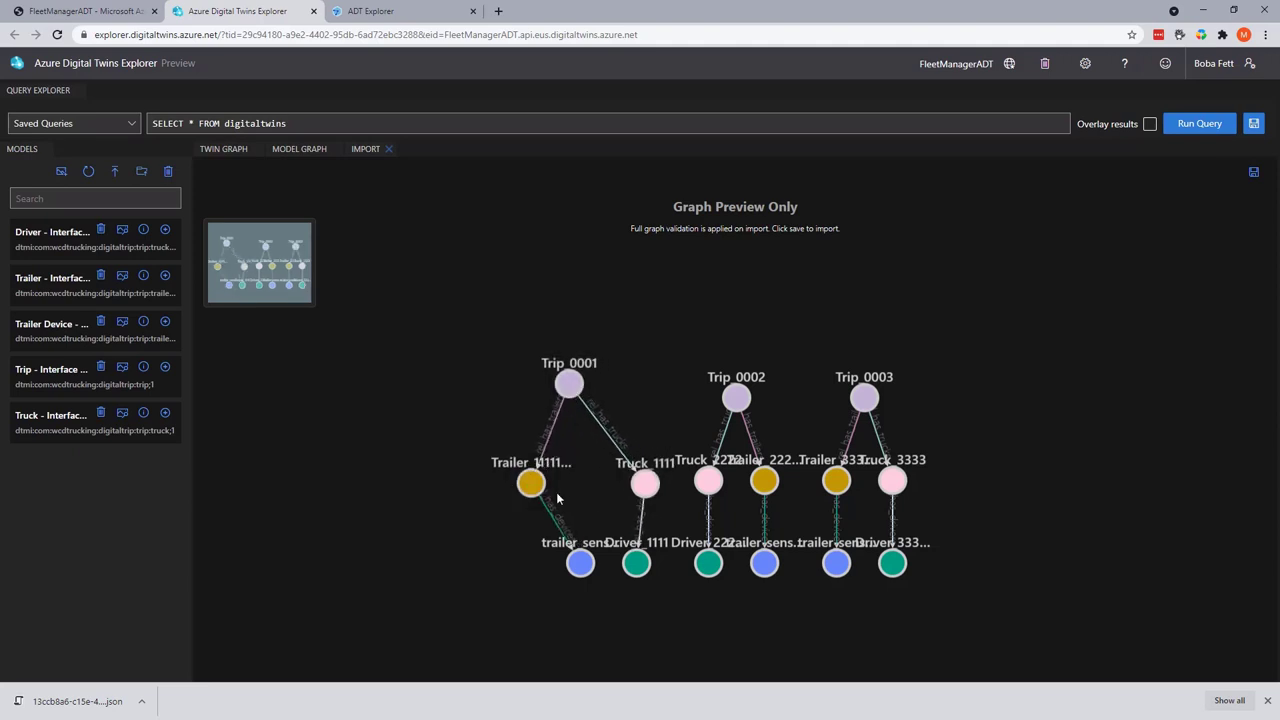
pyautogui.moveTo(563, 567); pyautogui.dragTo(491, 558)
pyautogui.moveTo(636, 563); pyautogui.dragTo(594, 558)
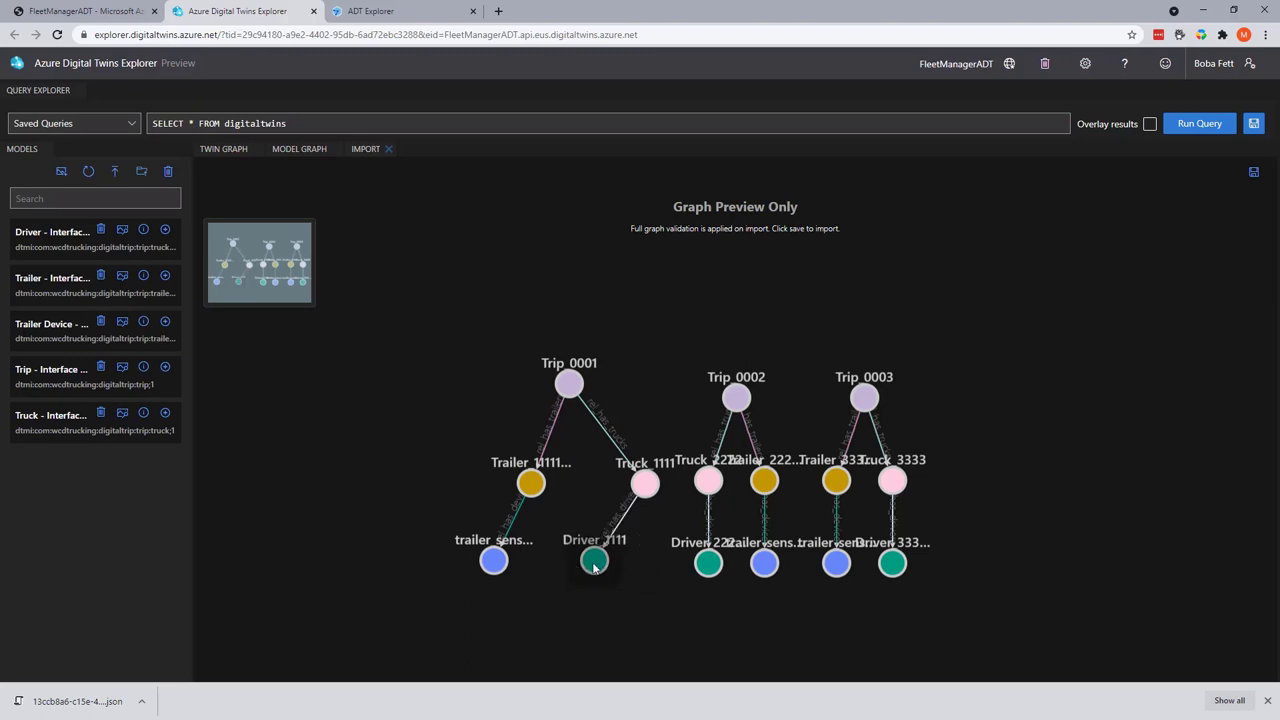
pyautogui.moveTo(650, 493); pyautogui.dragTo(616, 493)
pyautogui.moveTo(740, 402); pyautogui.dragTo(721, 350)
# - Save the previewed graph import, dismiss its summary and return to the twin graph
pyautogui.click(1253, 172)
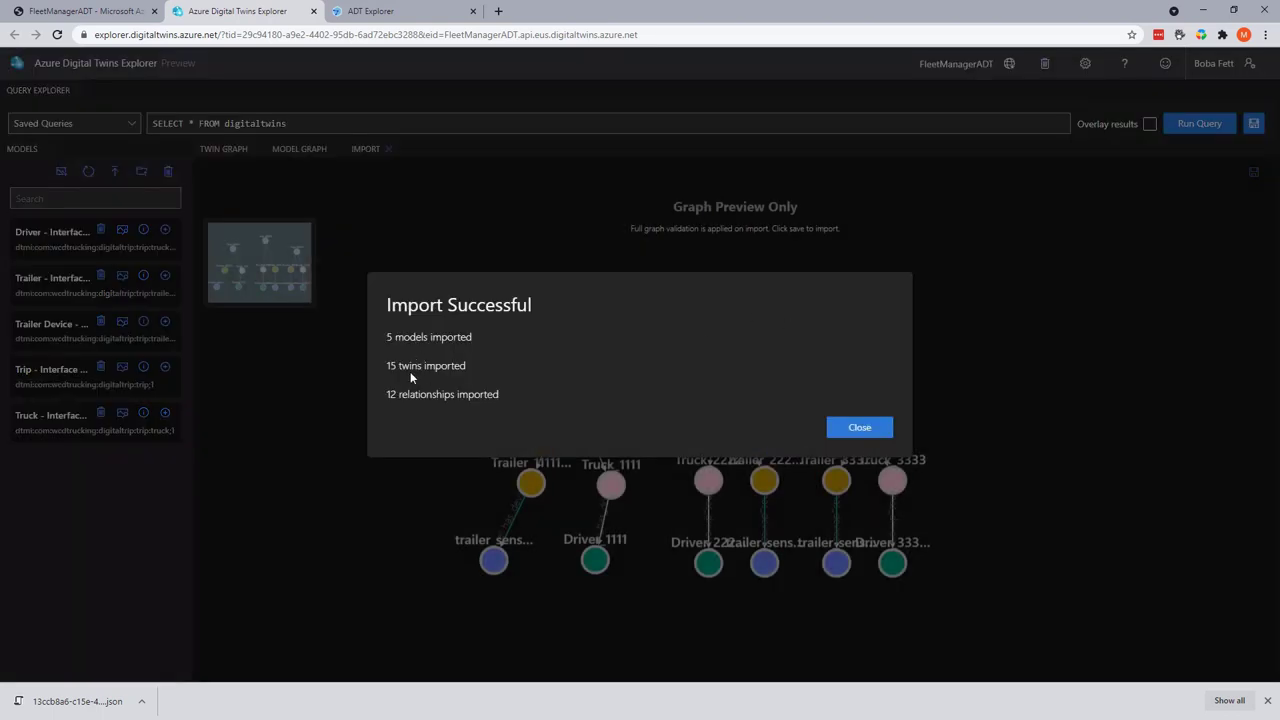
pyautogui.click(876, 435)
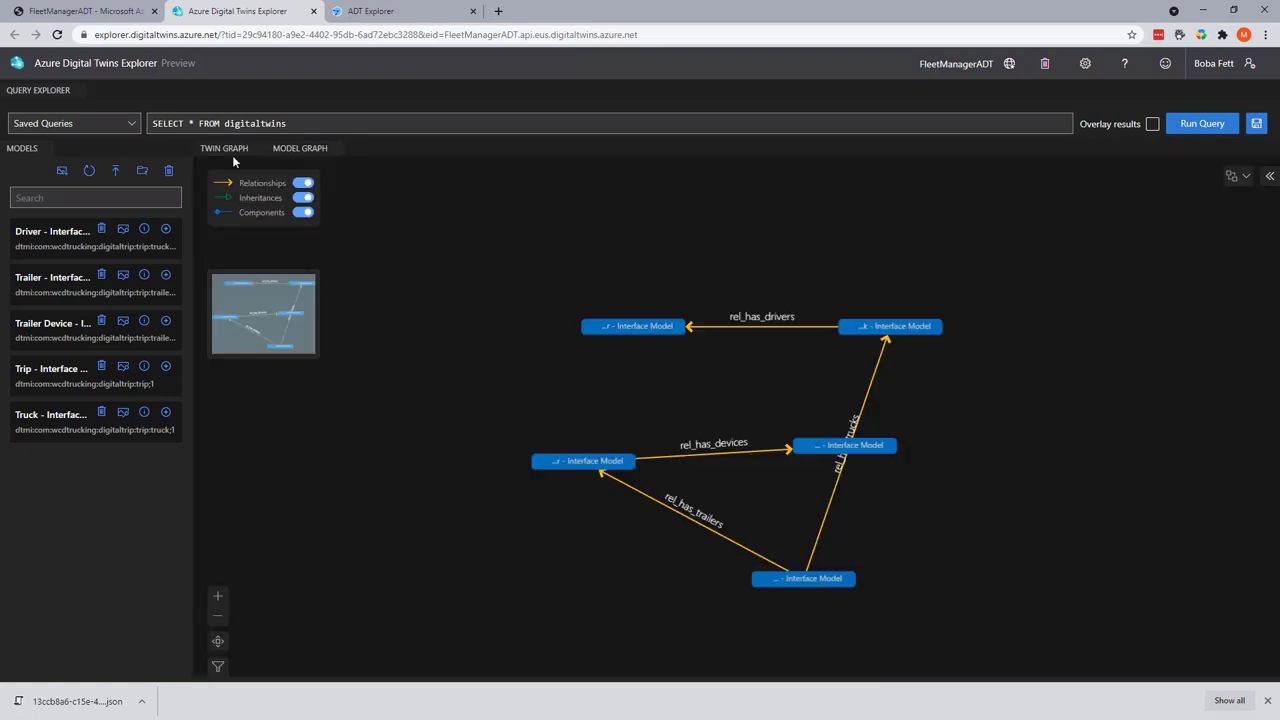
pyautogui.click(229, 150)
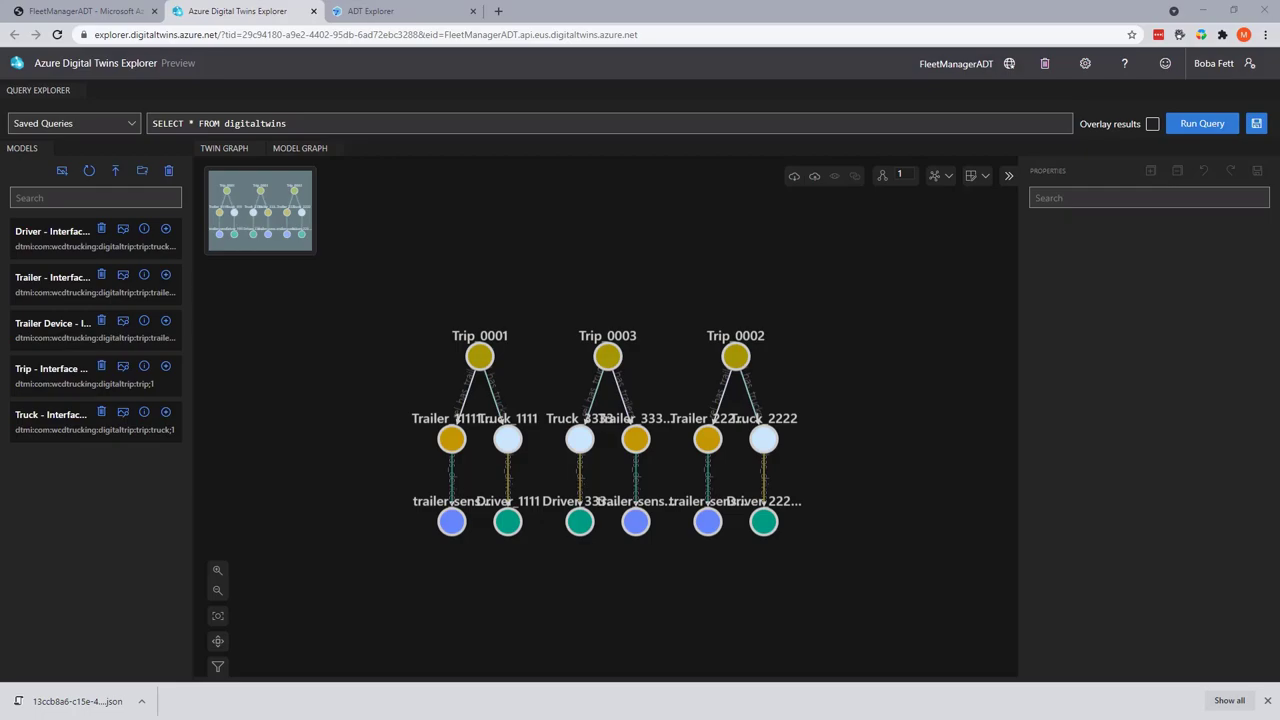
# - Read the Azure Digital Twins query language documentation on clauses, case sensitivity and quote escaping in the other browser window, and close it
pyautogui.hotkey('alt', 'Tab')
pyautogui.press('super+Left')
pyautogui.moveTo(380, 8); pyautogui.dragTo(810, 48)
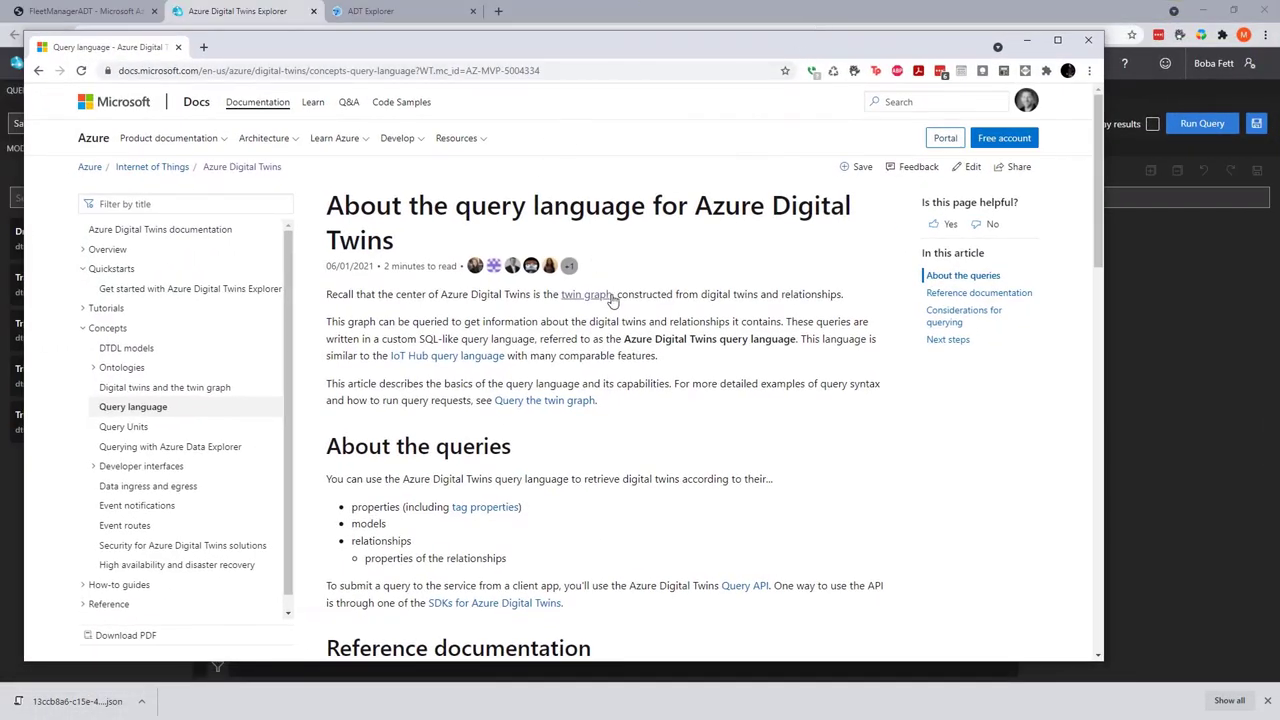
pyautogui.scroll(-4, 482, 340)
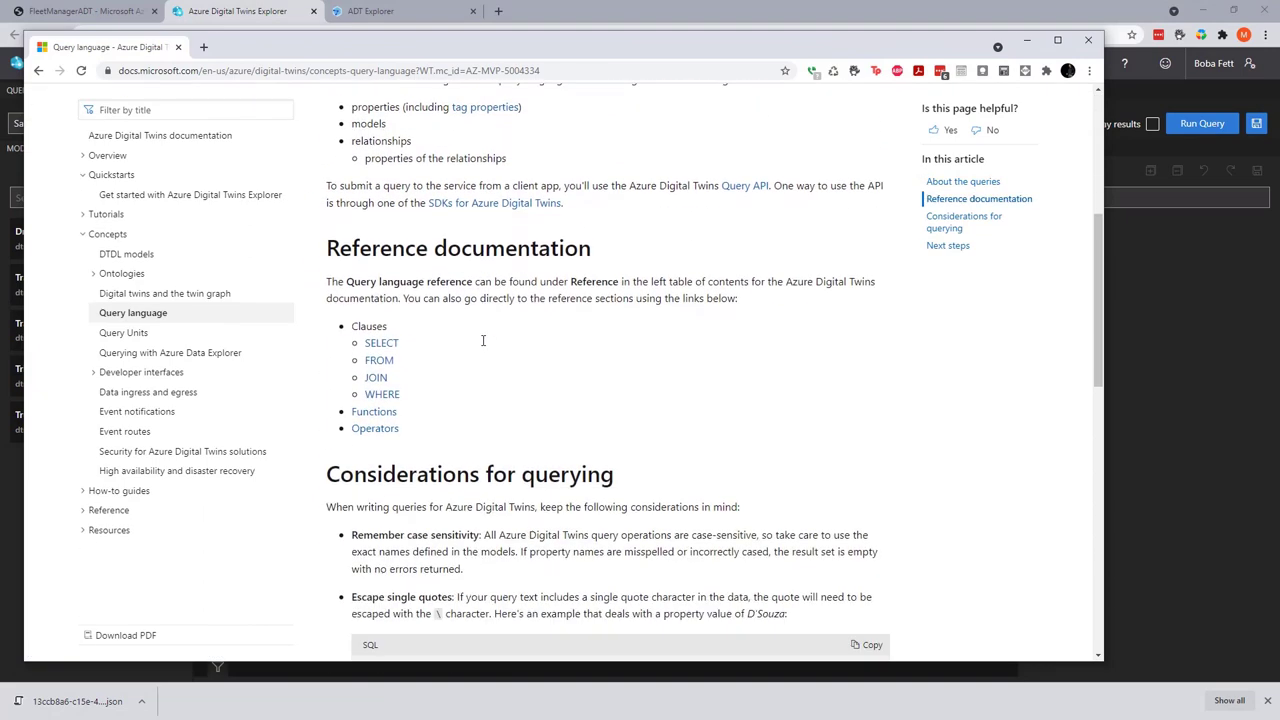
pyautogui.scroll(-1, 482, 340)
pyautogui.scroll(-3, 482, 240)
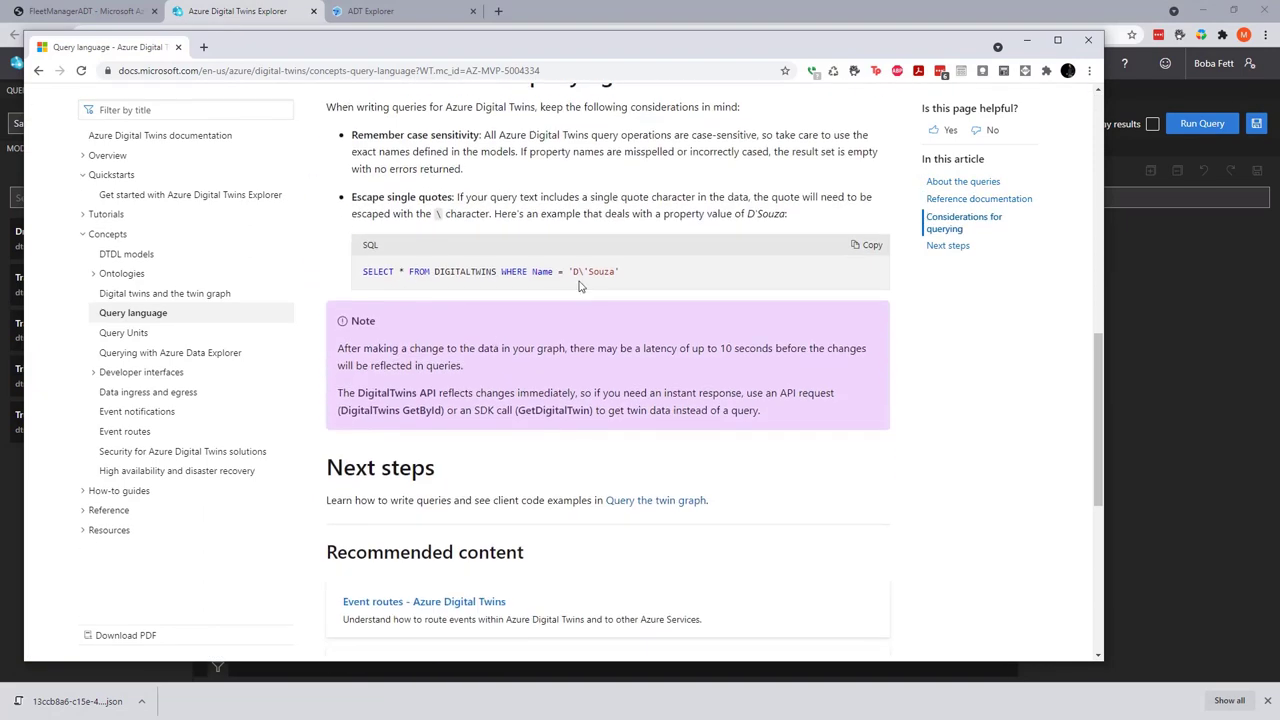
pyautogui.scroll(-1, 552, 305)
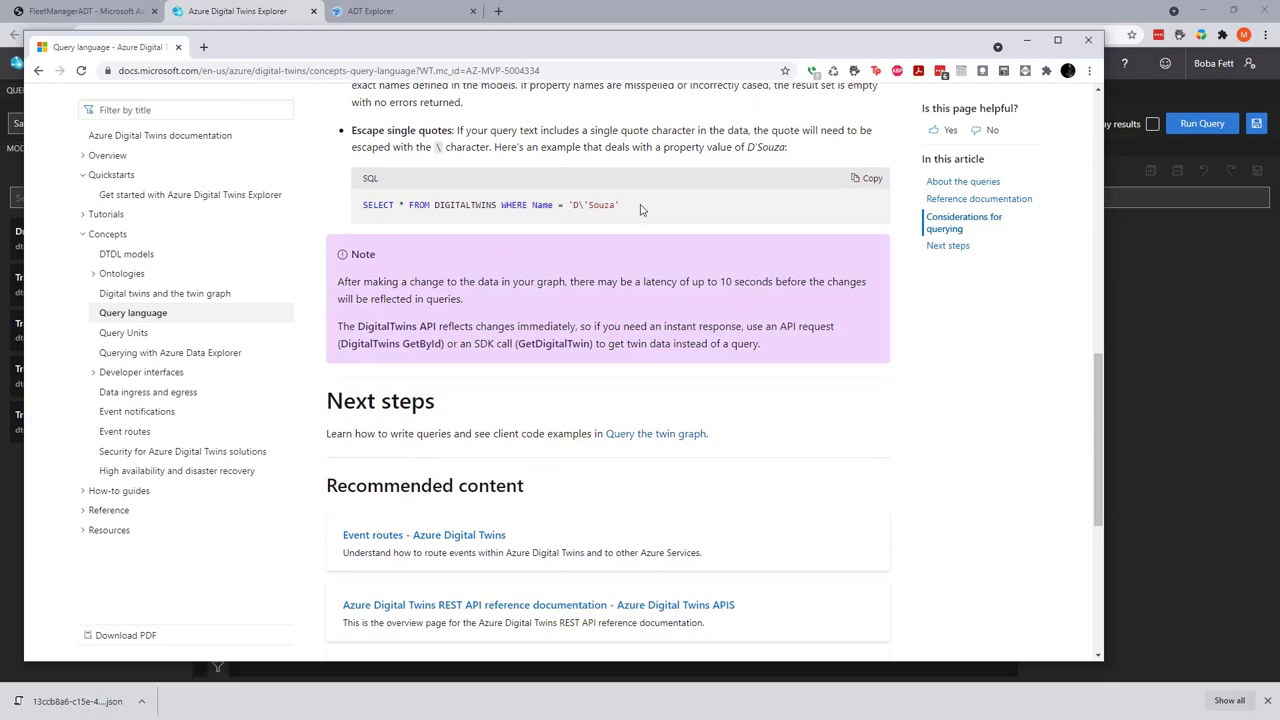
pyautogui.moveTo(642, 209); pyautogui.dragTo(355, 207)
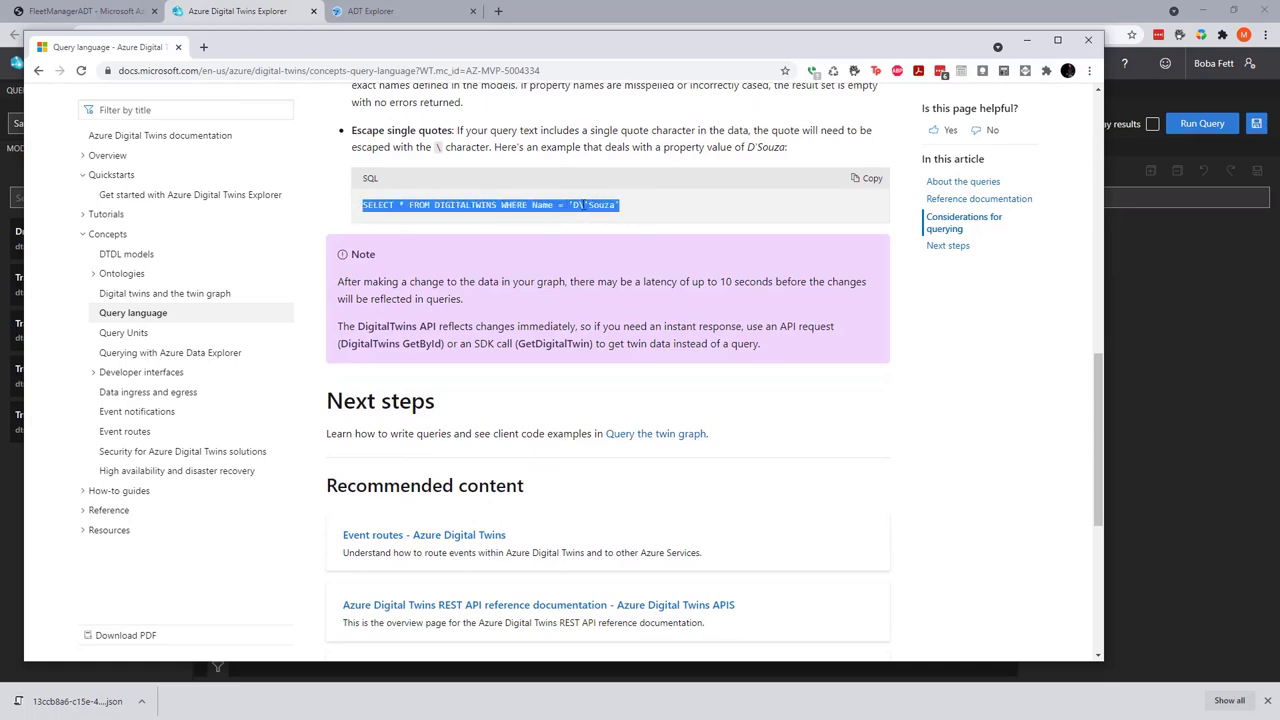
pyautogui.scroll(-4, 528, 312)
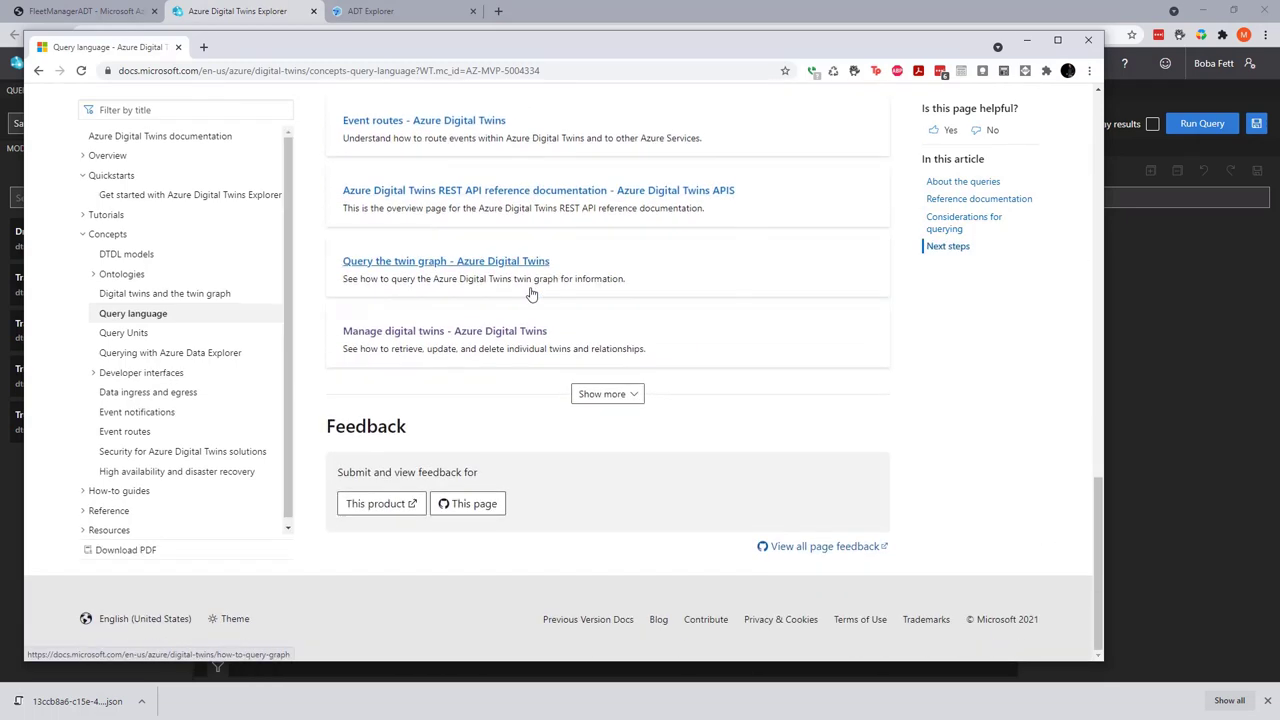
pyautogui.scroll(9, 532, 292)
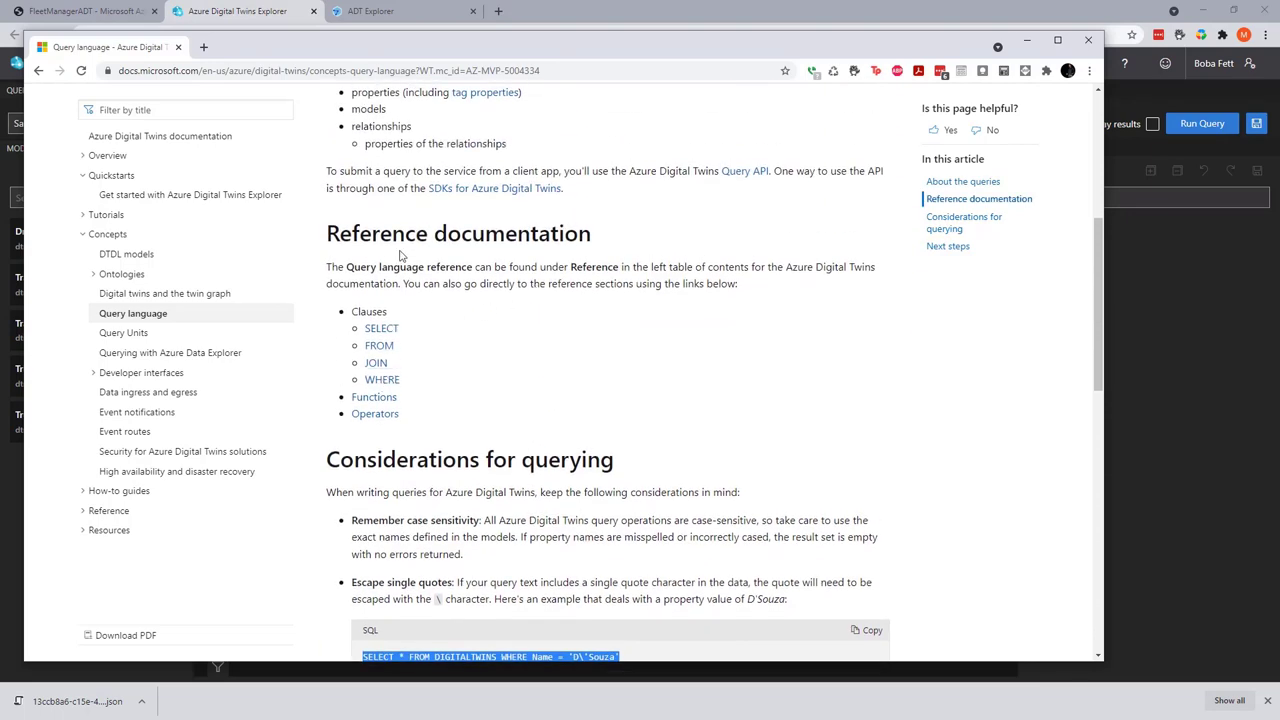
pyautogui.scroll(4, 400, 256)
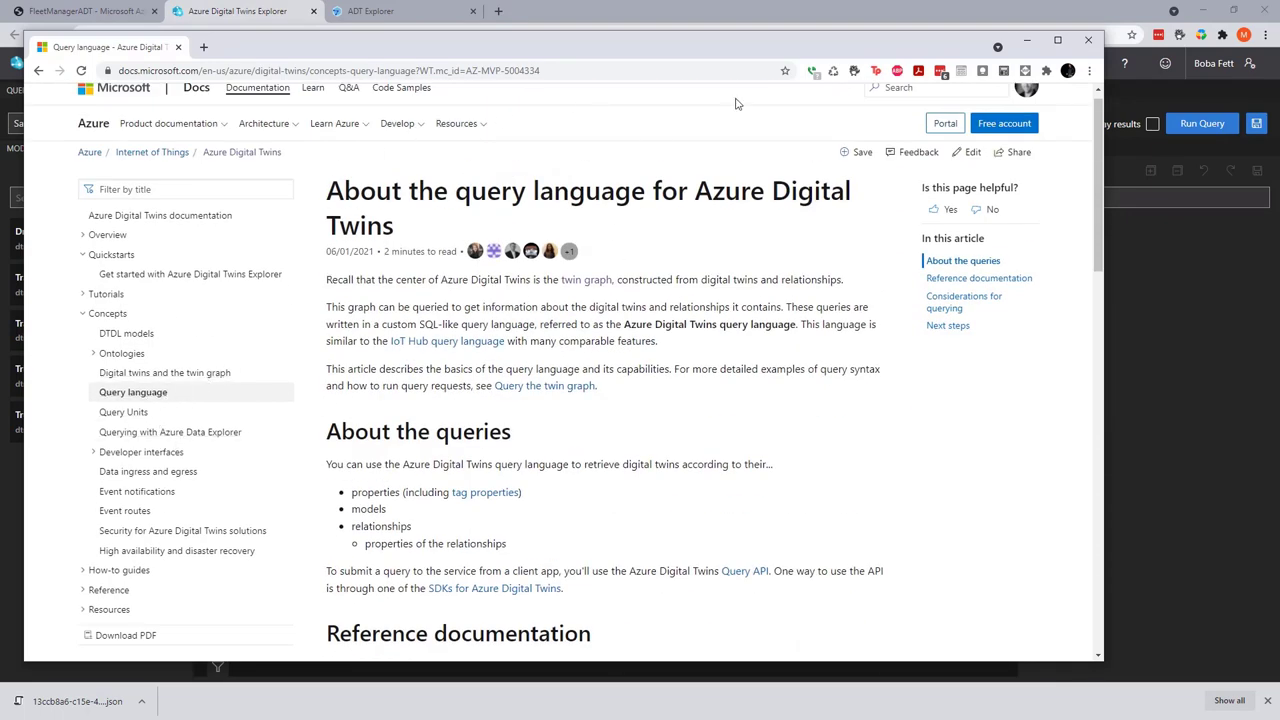
pyautogui.click(1088, 40)
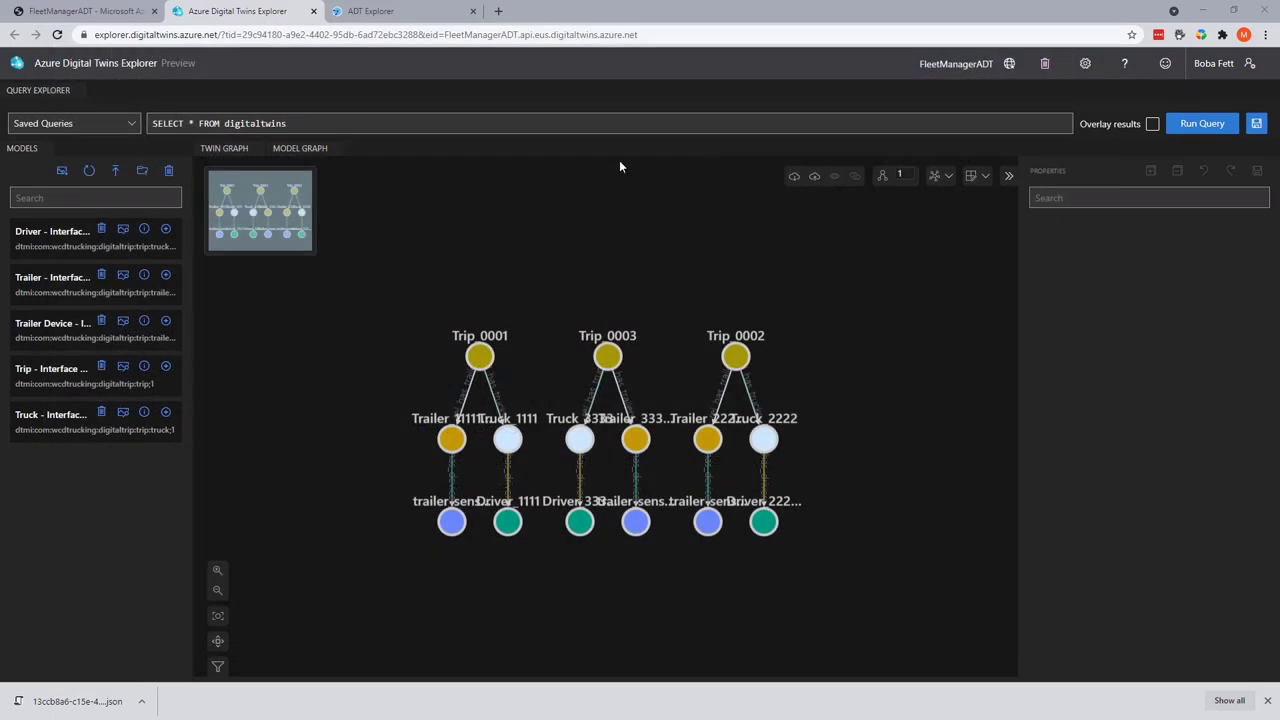
# - Run the query SELECT * FROM digitaltwins WHERE IS_OF_MODEL('dtmi:com:wcdtrucking:digitaltrip:trip:truck:driver;1')
pyautogui.click(590, 123)
pyautogui.click(225, 124)
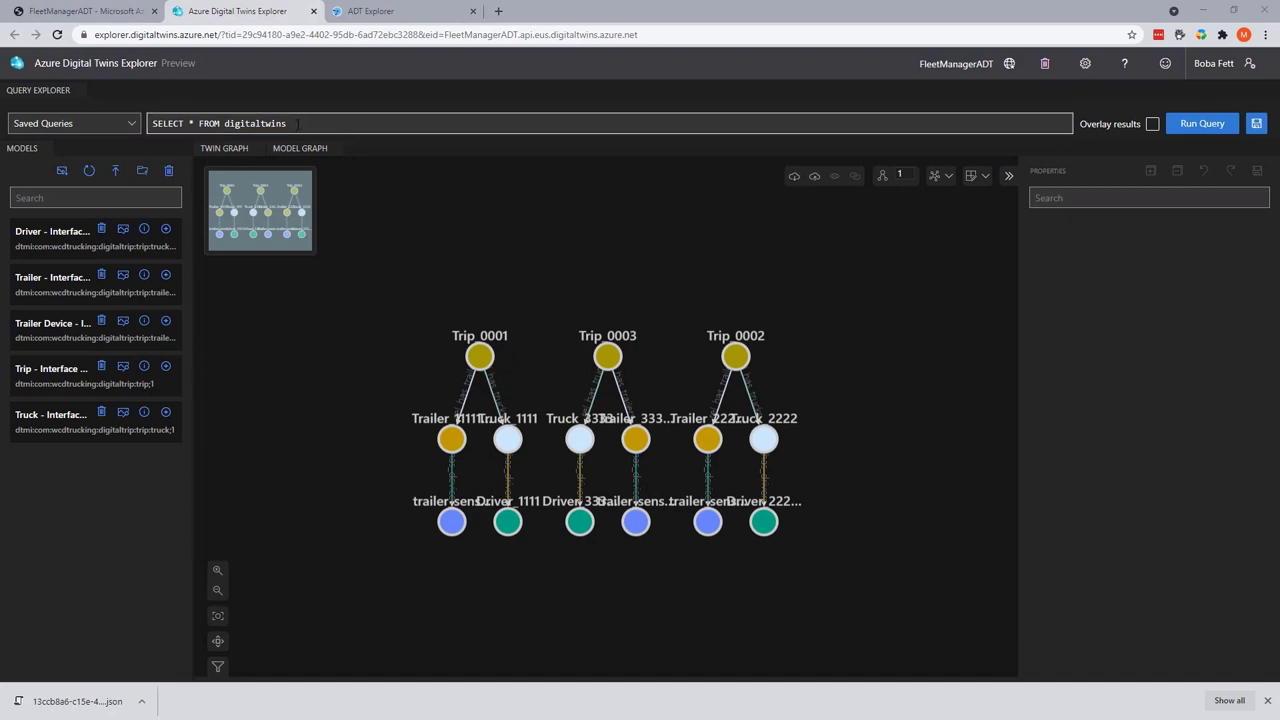
pyautogui.hotkey('ctrl', 'a')
pyautogui.write("SELECT * FROM digitaltwins      WHERE IS_OF_MODEL('dtmi:com:wcdtrucking:digitaltrip:trip:truck:driver;1')")
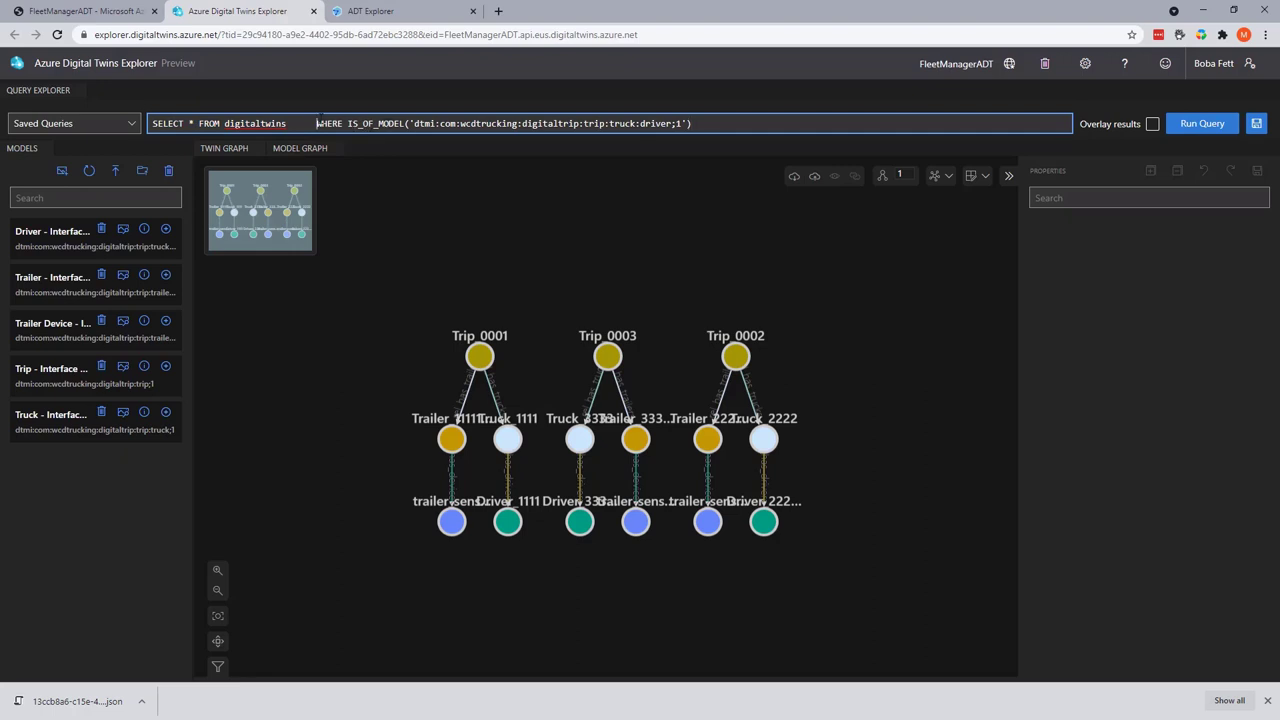
pyautogui.press('BackSpace')
pyautogui.press('BackSpace')
pyautogui.press('BackSpace')
pyautogui.press('BackSpace')
pyautogui.press('BackSpace')
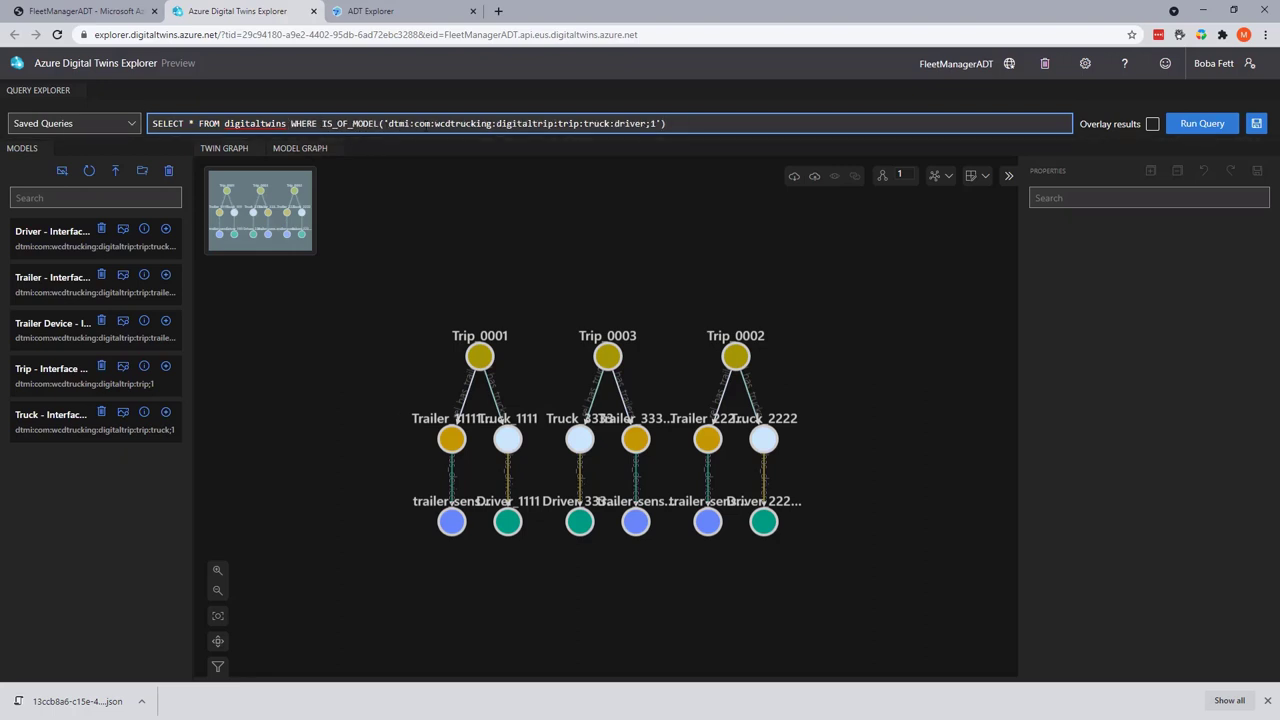
pyautogui.click(1196, 123)
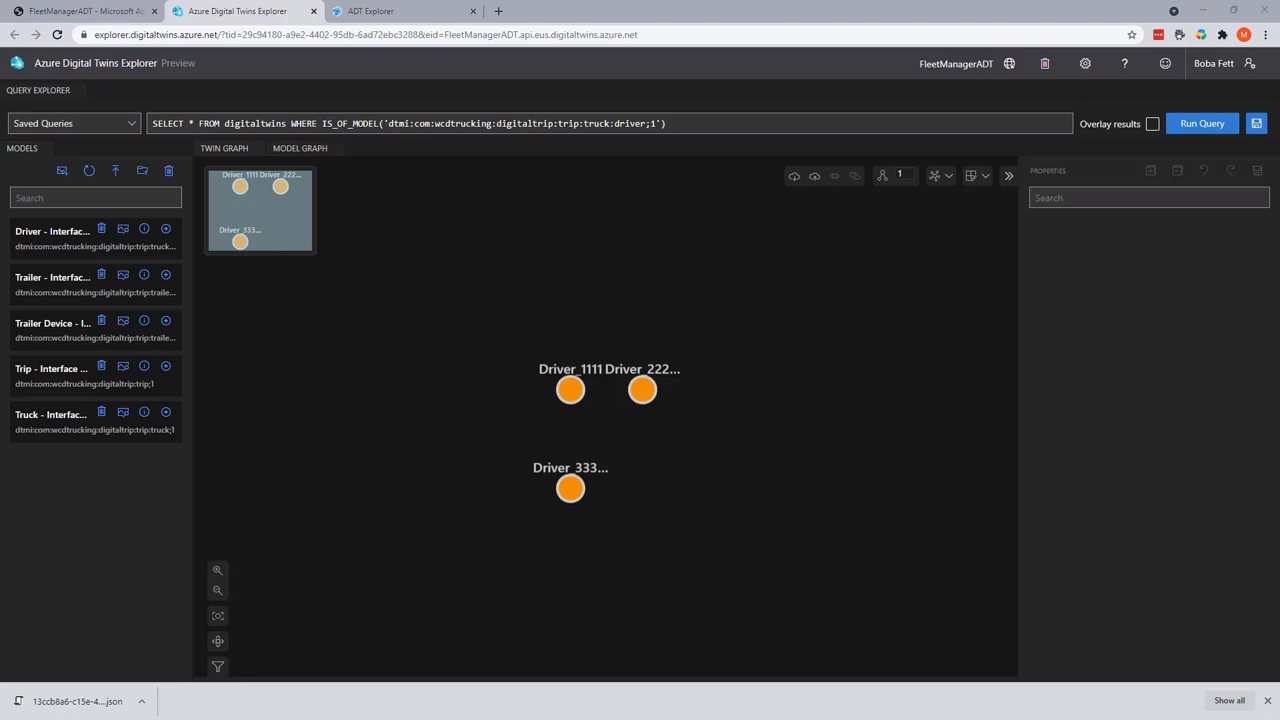
# - Query model 'dtmi:com:wcdtrucking:digitaltrip:trip:trailer:trailer_device;1' with temperatureAlert = true, and examine the properties of trailer_sensor_11111101
pyautogui.click(702, 124)
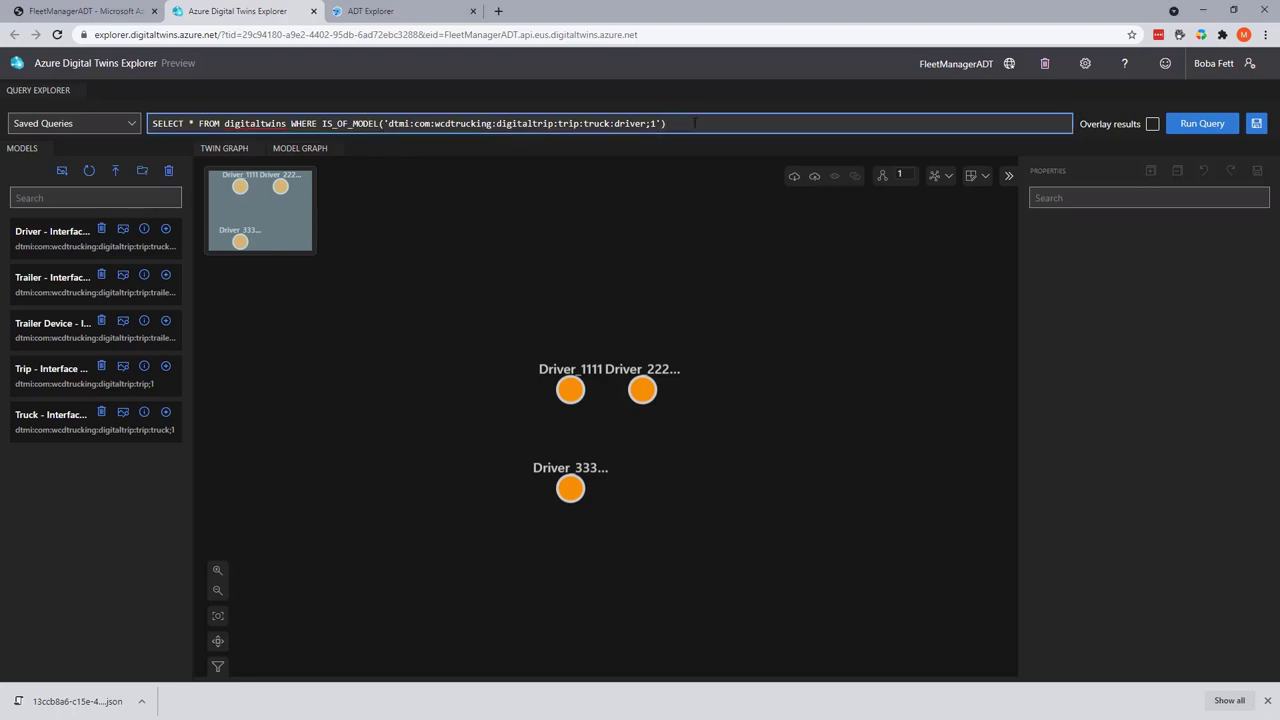
pyautogui.press('BackSpace')
pyautogui.press('BackSpace')
pyautogui.press('BackSpace')
pyautogui.press('BackSpace')
pyautogui.press('BackSpace')
pyautogui.press('BackSpace')
pyautogui.press('BackSpace')
pyautogui.press('BackSpace')
pyautogui.press('BackSpace')
pyautogui.press('BackSpace')
pyautogui.press('BackSpace')
pyautogui.write('ailer')
pyautogui.write(':tr')
pyautogui.write('ailer_device')
pyautogui.write('AND temer')
pyautogui.write('perat')
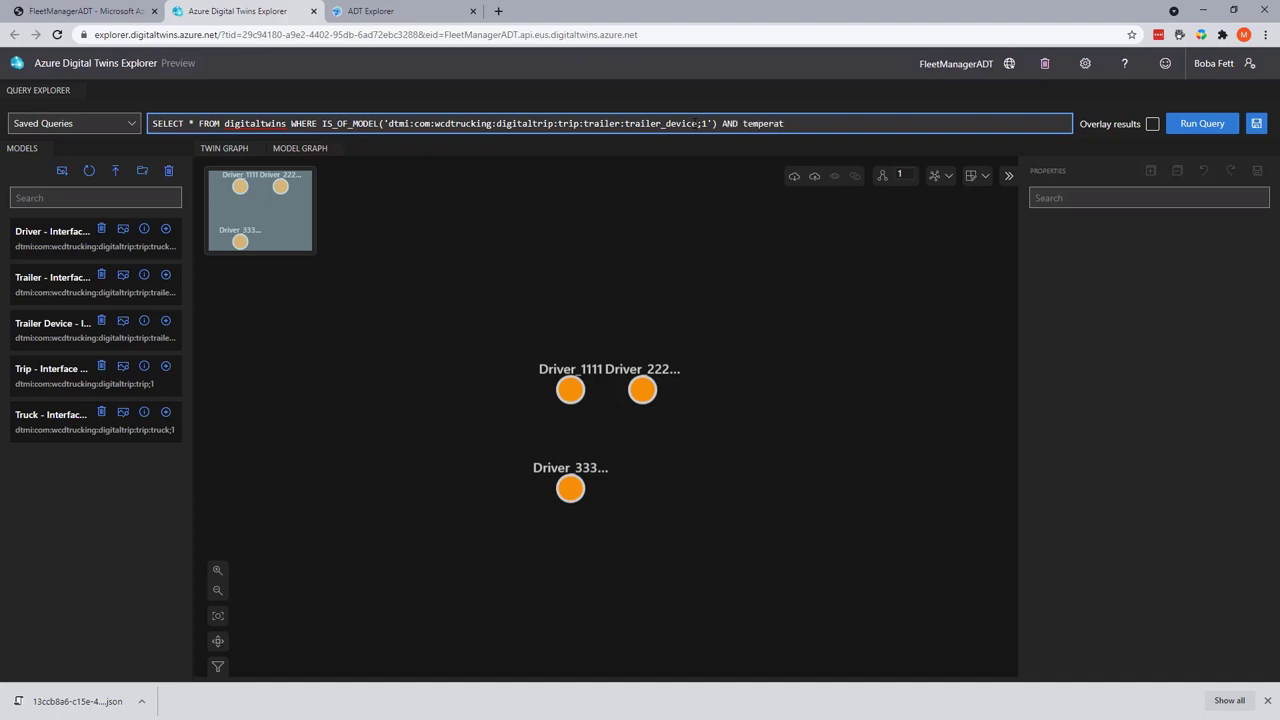
pyautogui.write('uteAlert = true')
pyautogui.click(1206, 125)
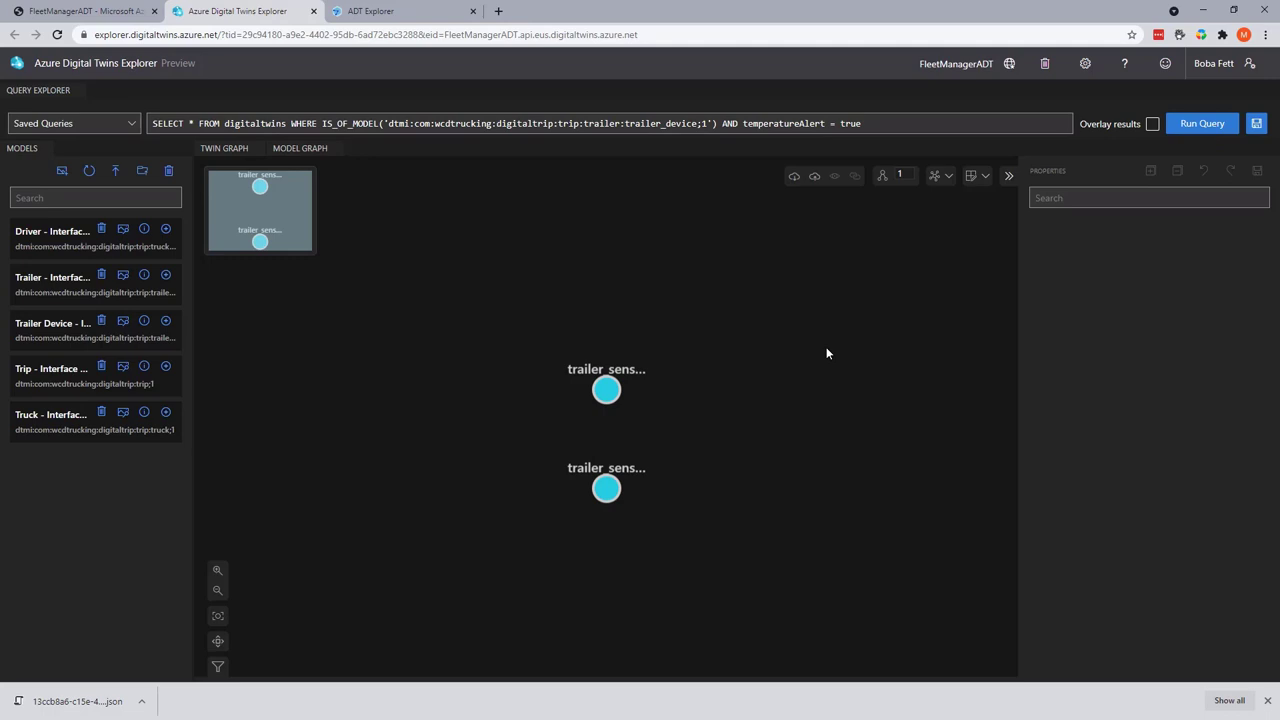
pyautogui.click(612, 389)
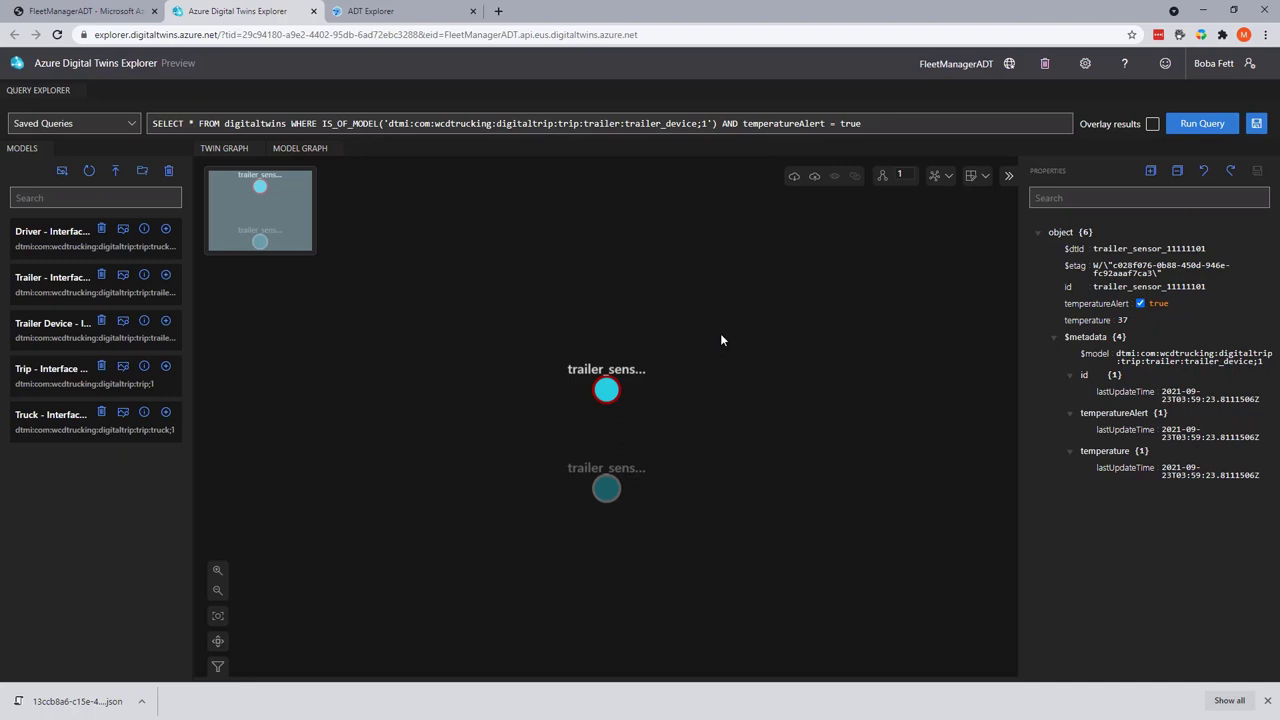
# - Save the temperature alert query as "temp alert", overwriting the existing one, and select it among the saved queries
pyautogui.click(1256, 123)
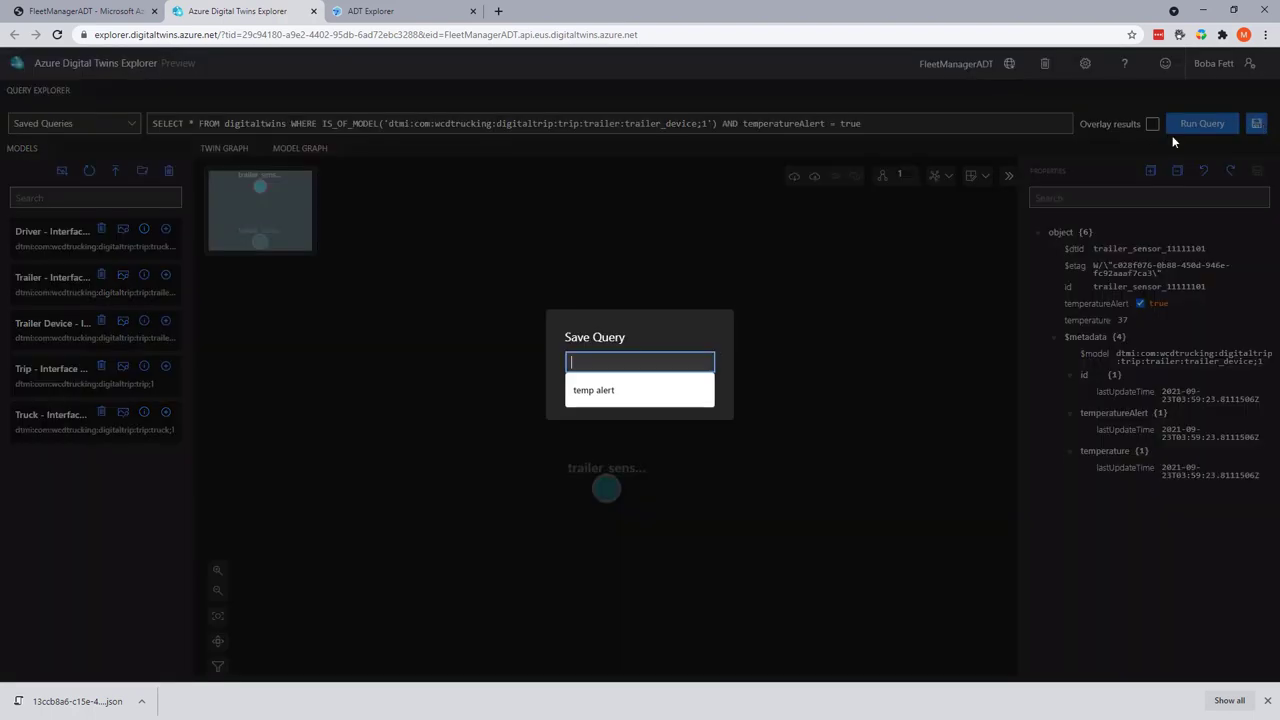
pyautogui.click(594, 390)
pyautogui.click(602, 393)
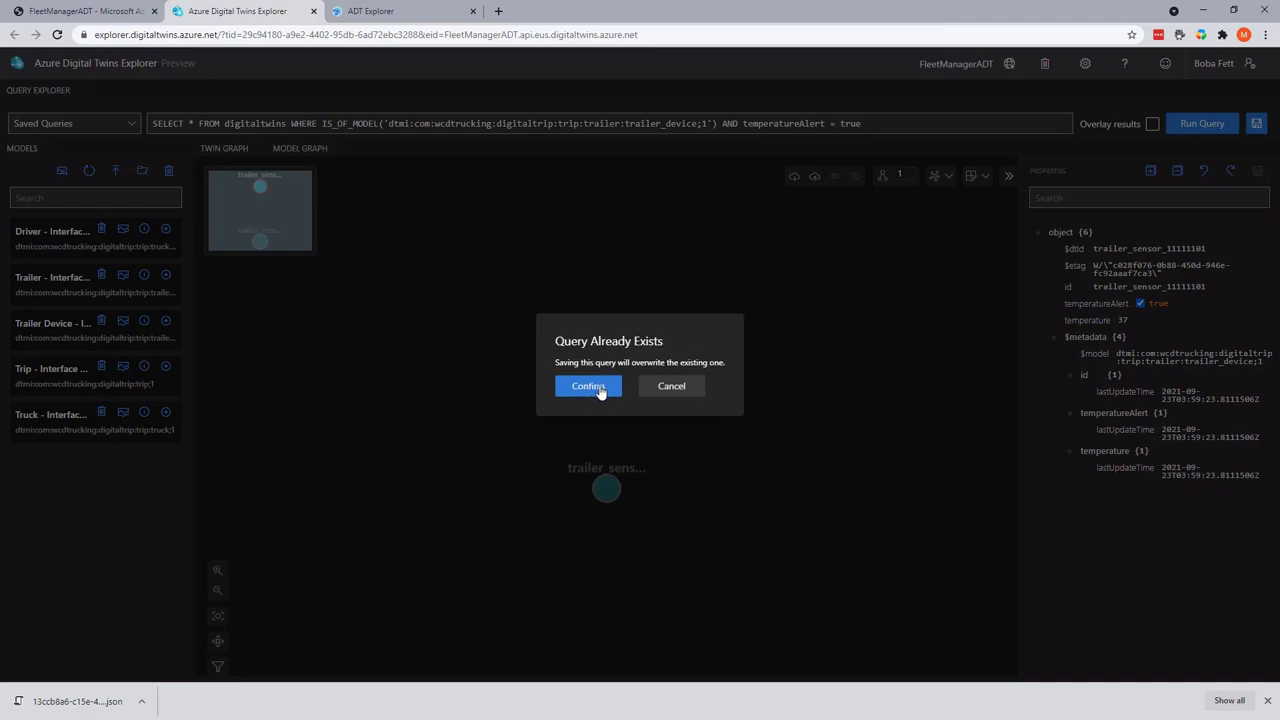
pyautogui.click(605, 390)
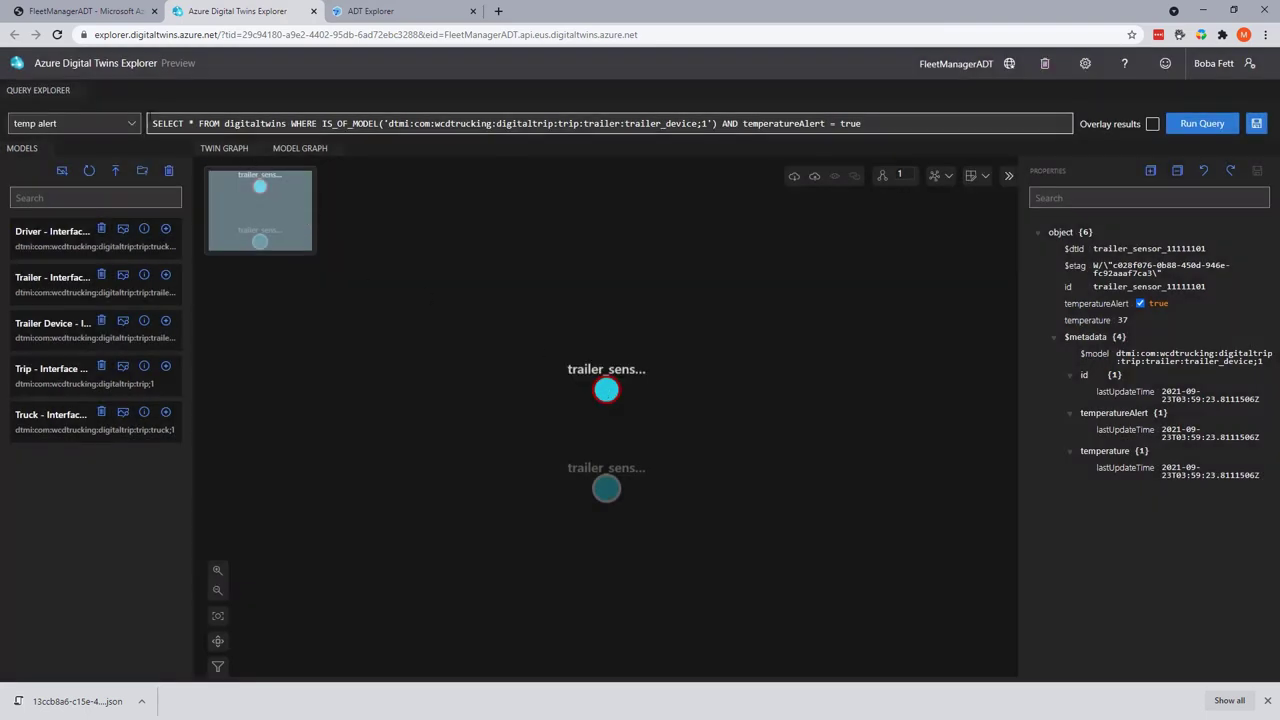
pyautogui.click(133, 125)
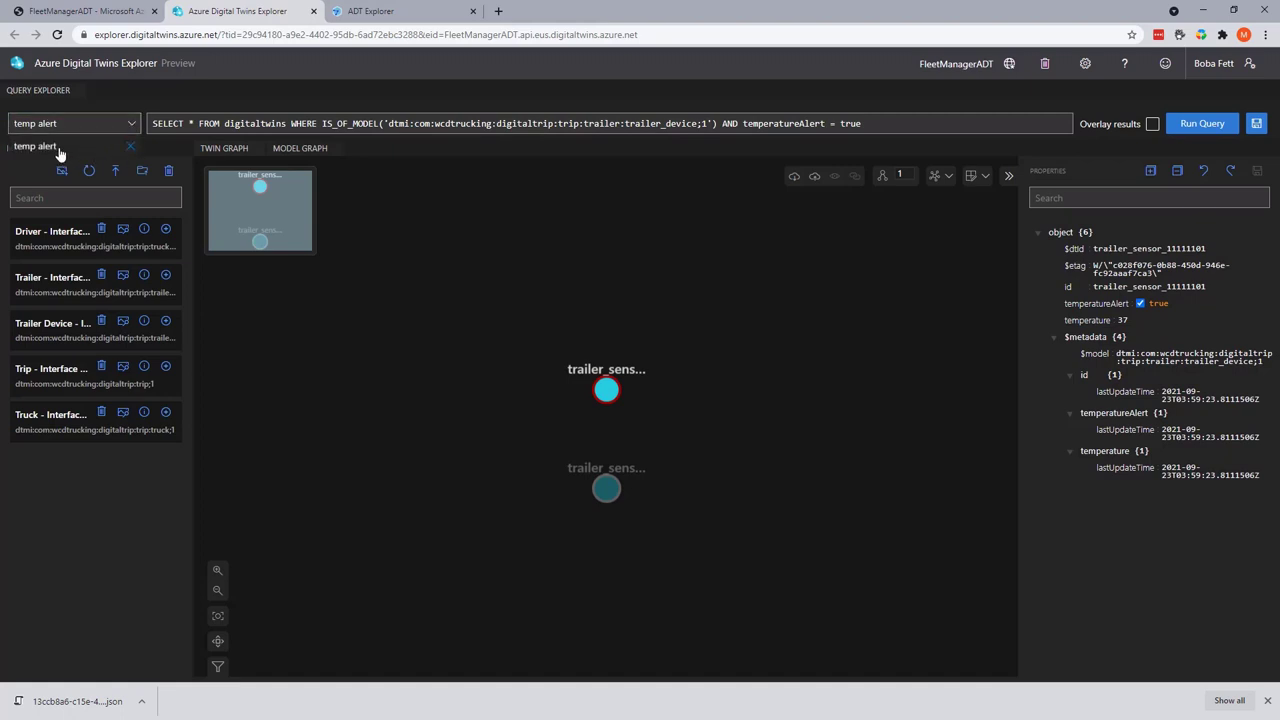
pyautogui.click(56, 146)
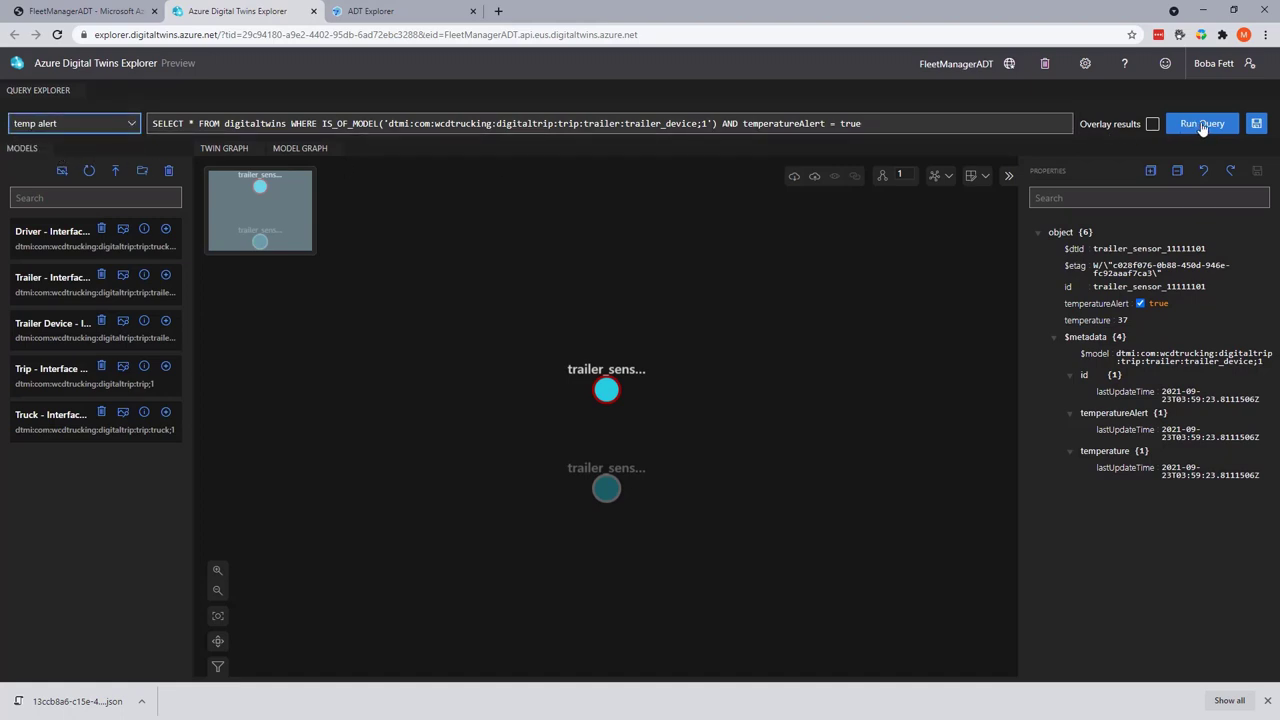
# - Remove the WHERE clause from the query and run SELECT * FROM digitaltwins
pyautogui.click(1152, 124)
pyautogui.click(929, 120)
pyautogui.moveTo(930, 117); pyautogui.dragTo(288, 118)
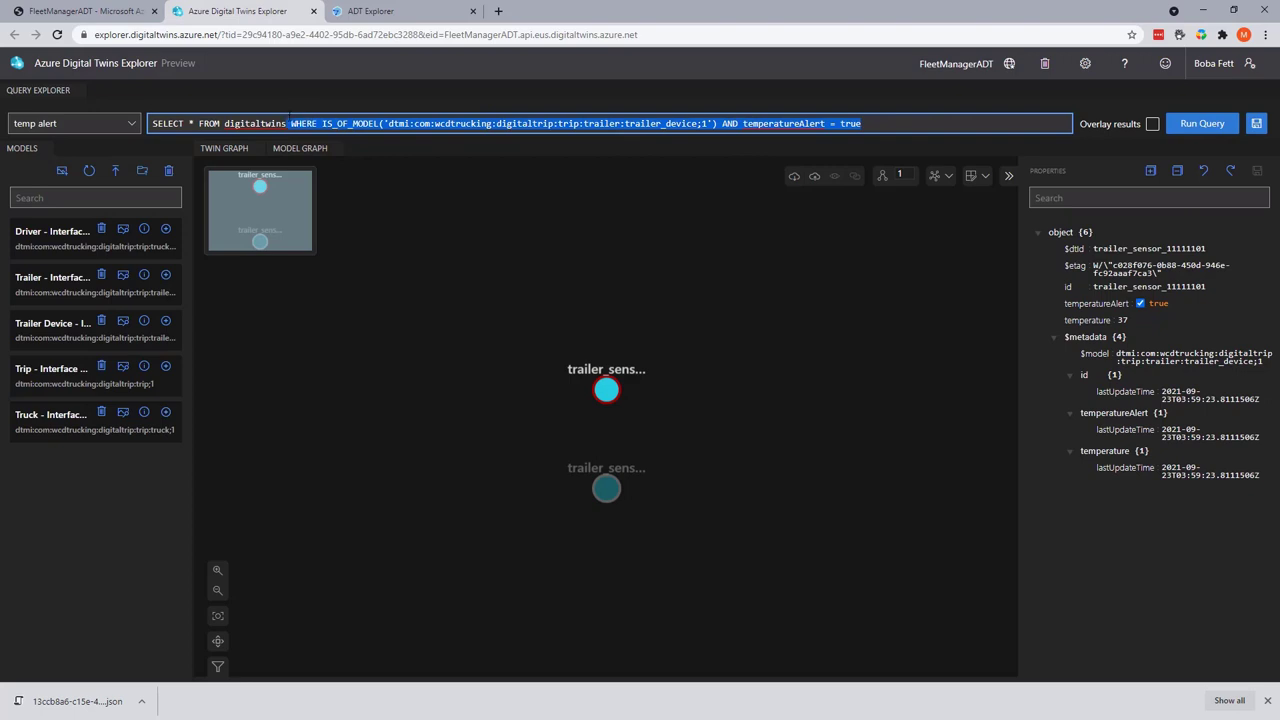
pyautogui.press('BackSpace')
pyautogui.click(1205, 124)
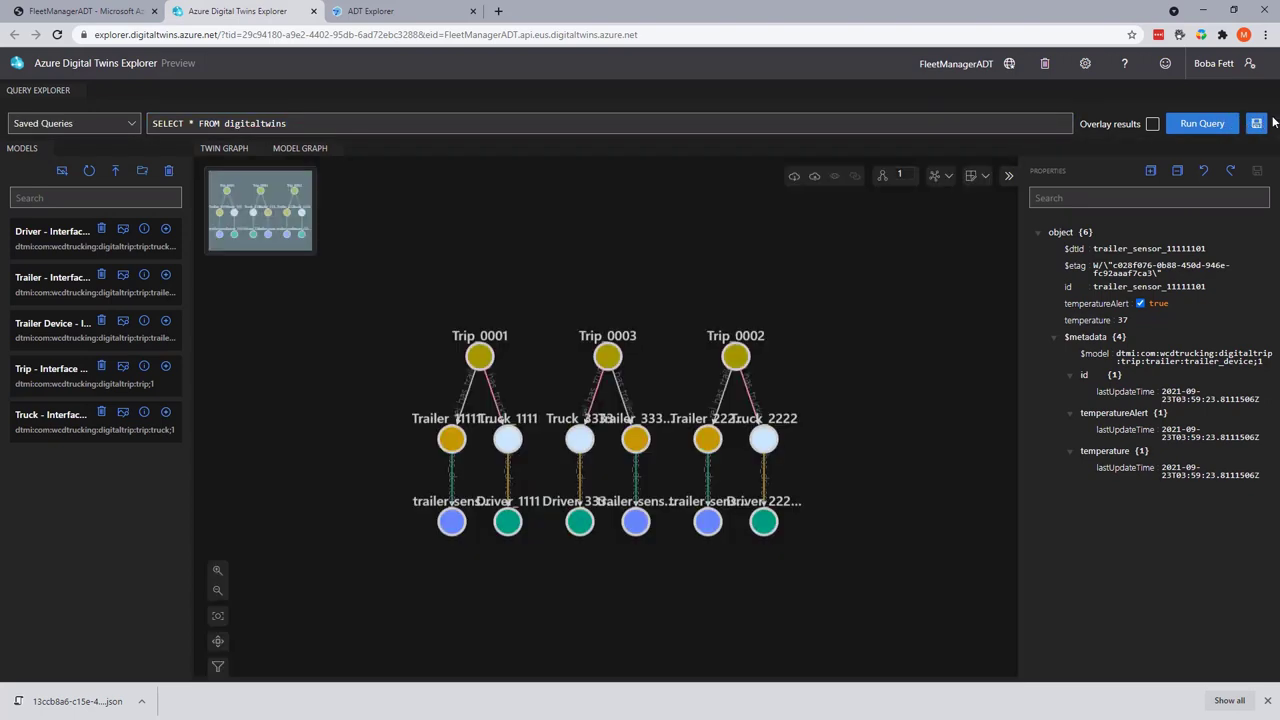
# - Save the all-twins query under the name "default"
pyautogui.click(1257, 123)
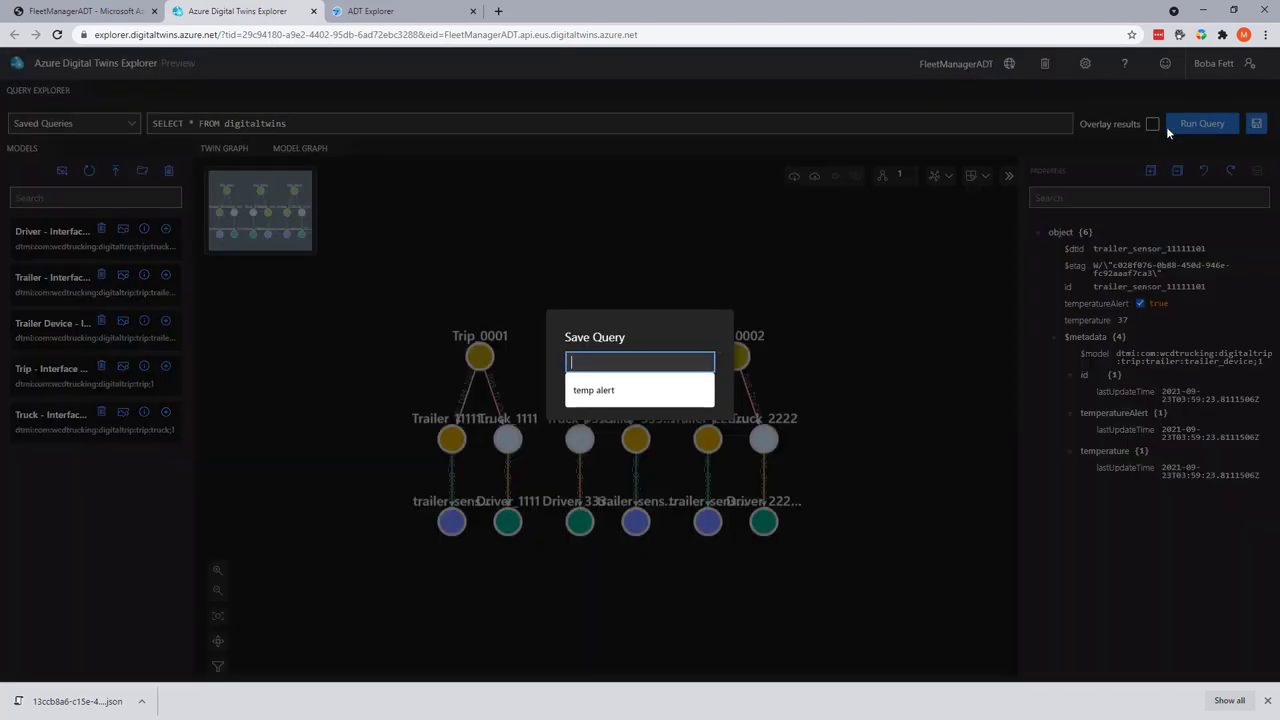
pyautogui.write('default')
pyautogui.press('Return')
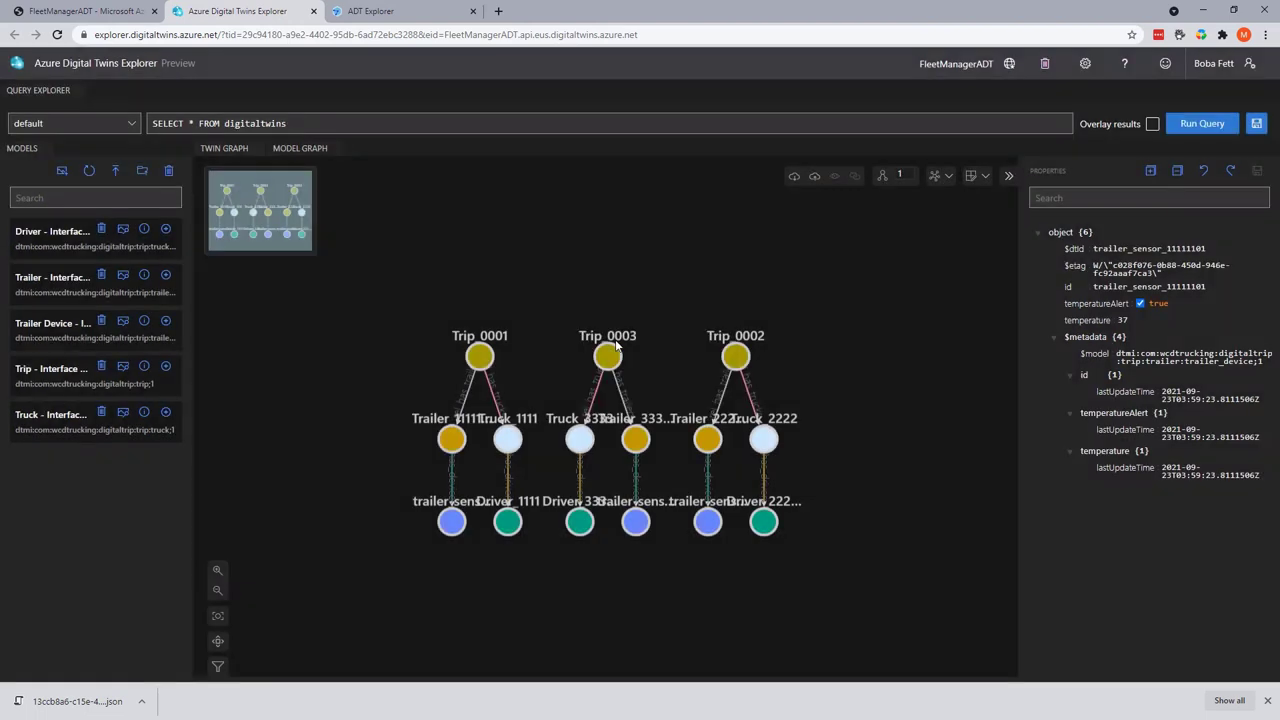
# - Load the saved "temp alert" query, return to the saved "default" query and run it
pyautogui.click(120, 123)
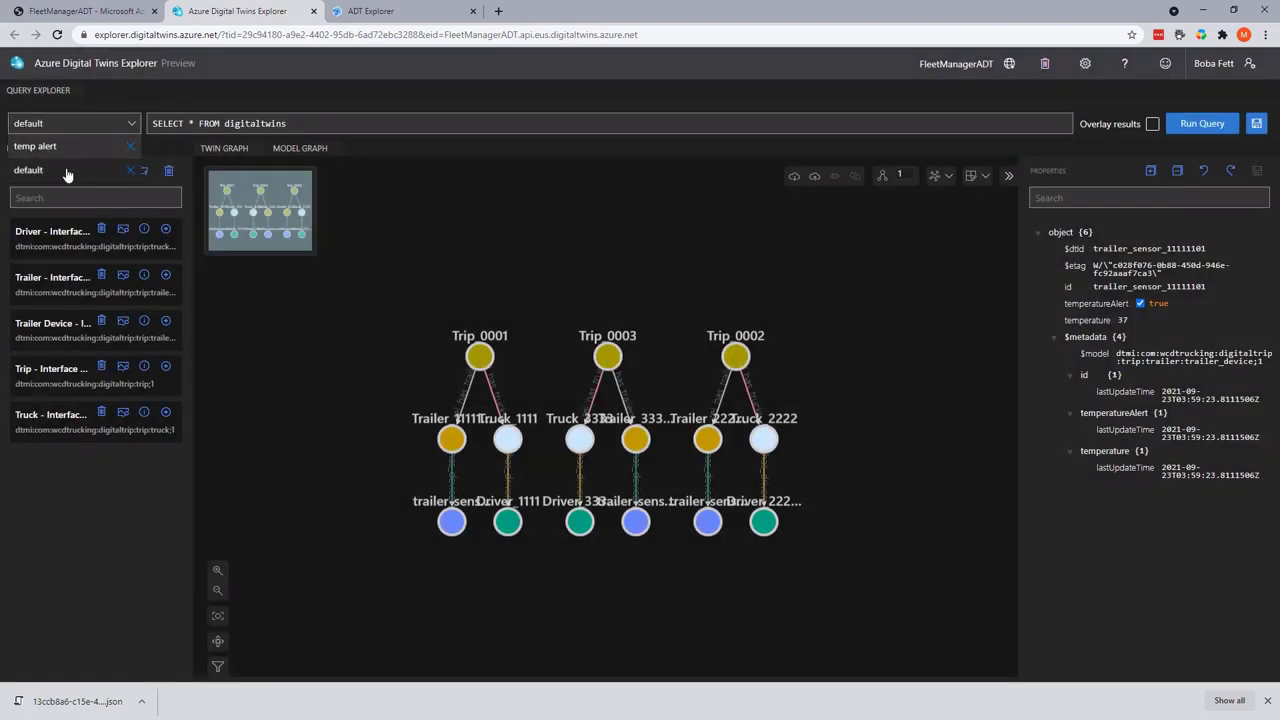
pyautogui.click(45, 145)
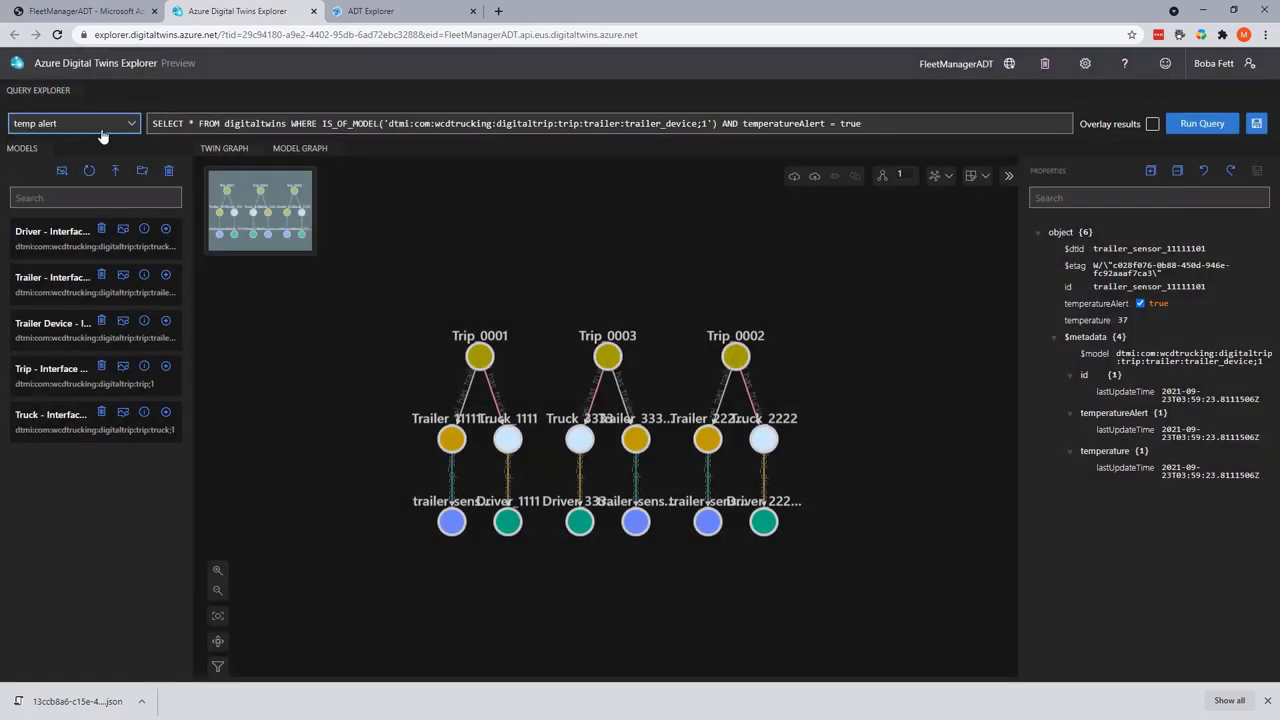
pyautogui.click(100, 129)
pyautogui.click(60, 170)
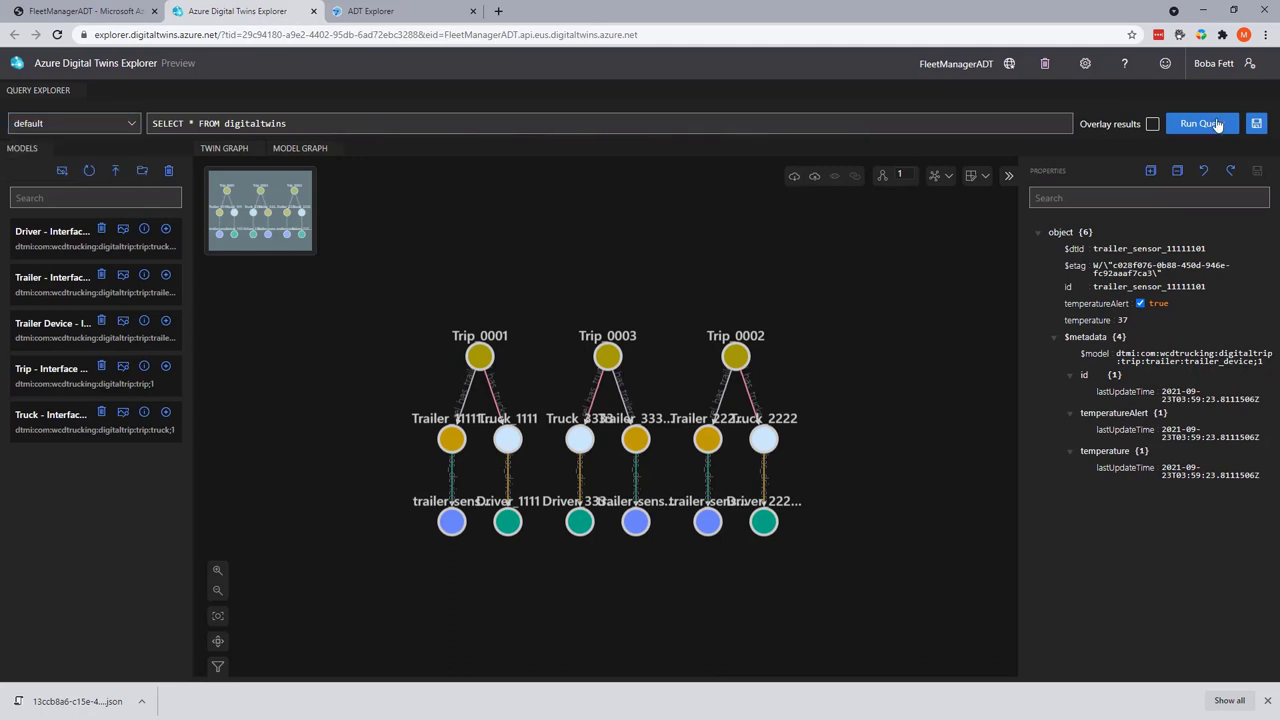
pyautogui.click(1212, 124)
# - Open Cloud Shell in the Azure portal, enlarge its pane and switch the session to Bash
pyautogui.click(115, 17)
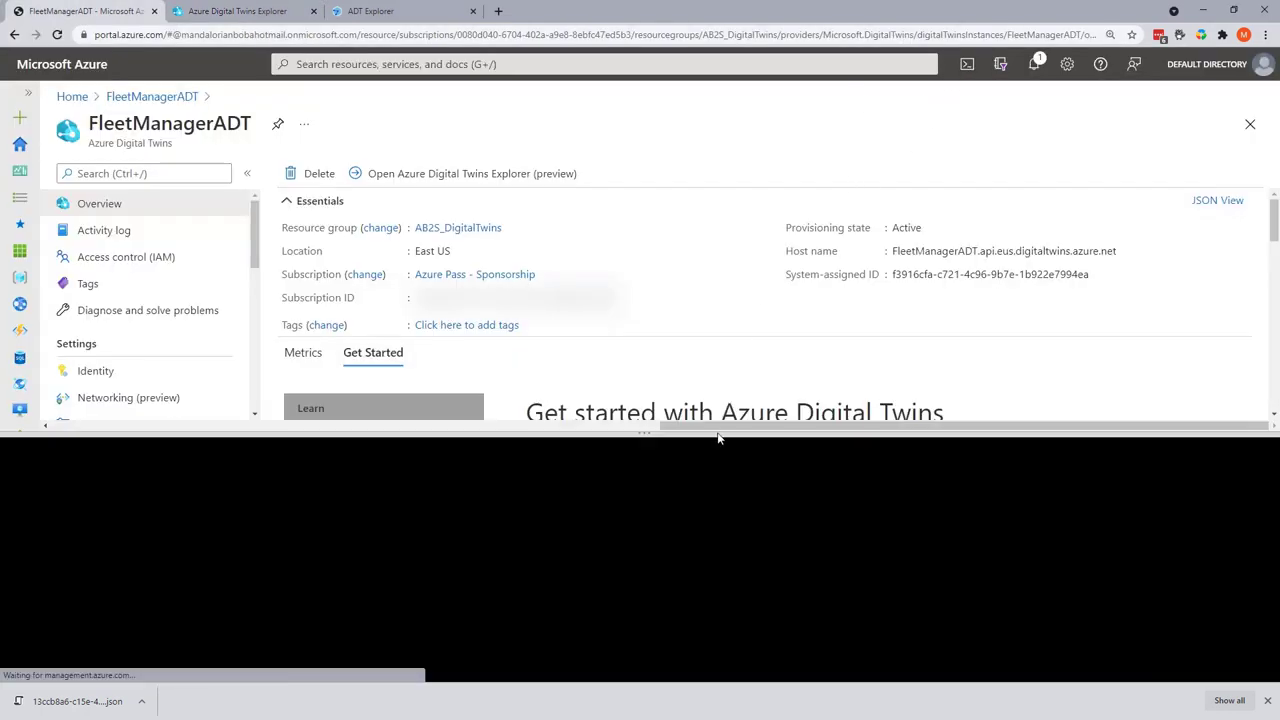
pyautogui.moveTo(720, 433); pyautogui.dragTo(719, 374)
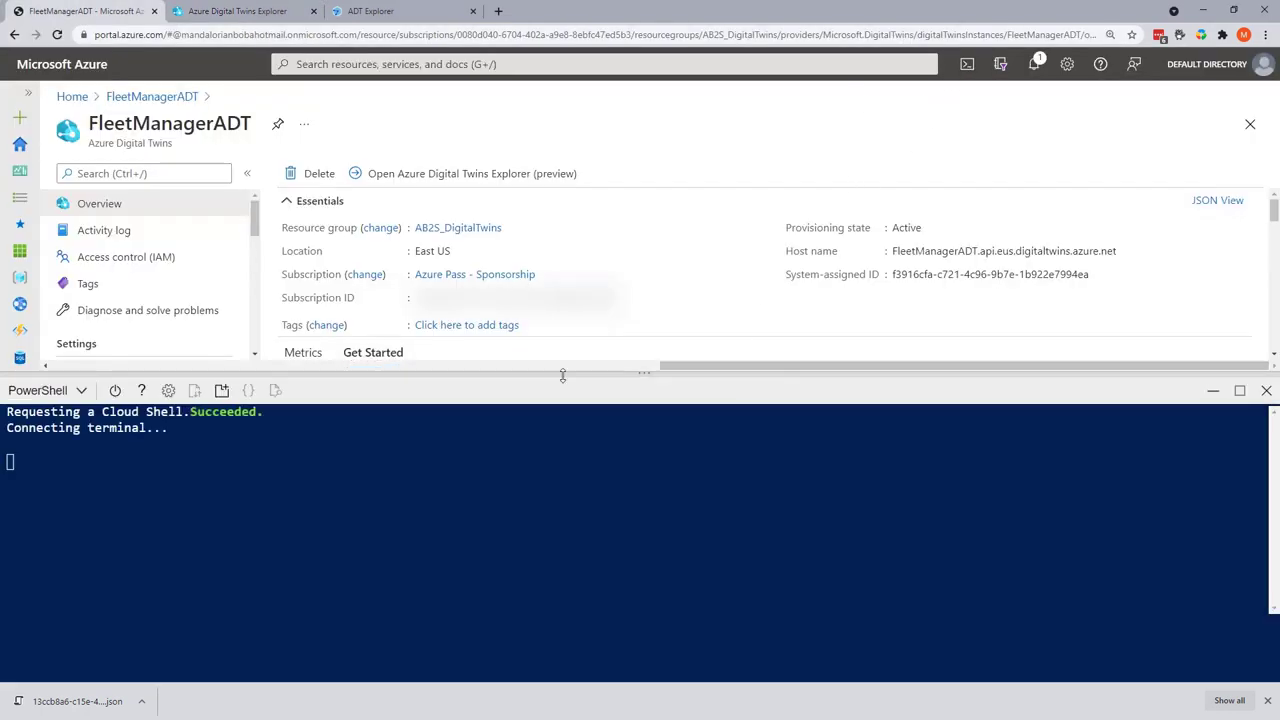
pyautogui.click(83, 390)
pyautogui.click(58, 427)
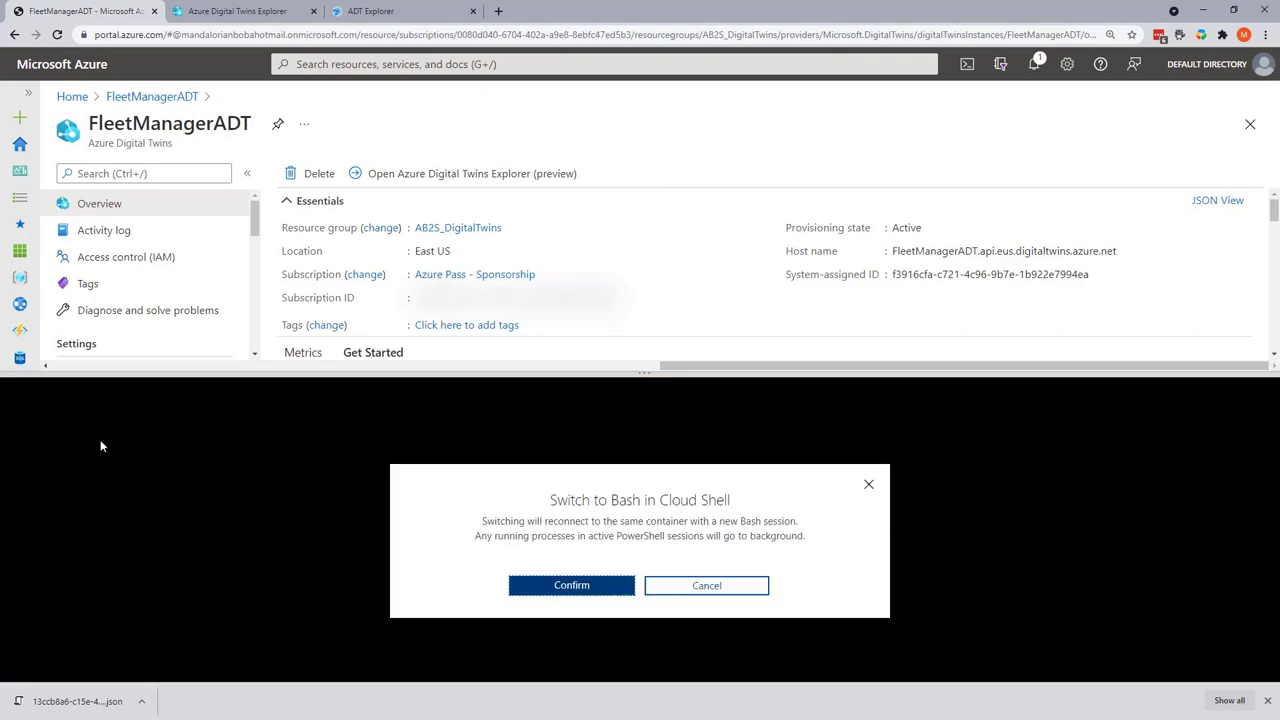
pyautogui.click(593, 583)
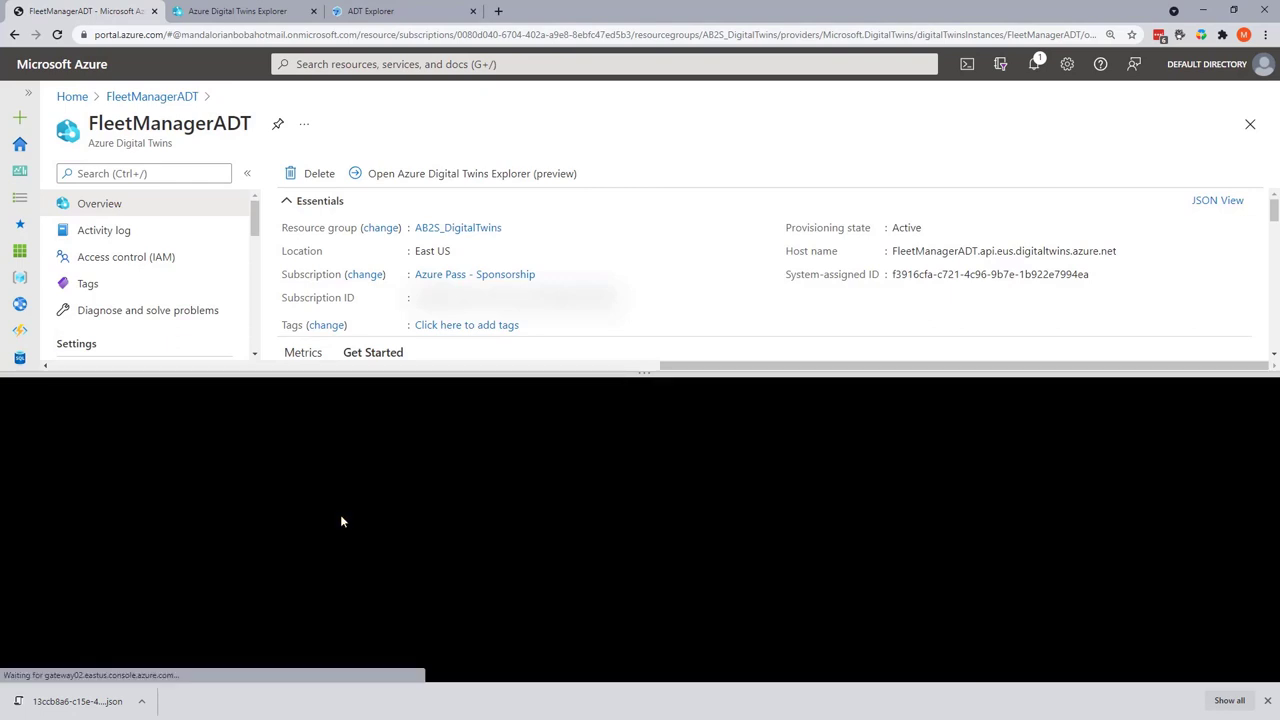
pyautogui.click(1266, 704)
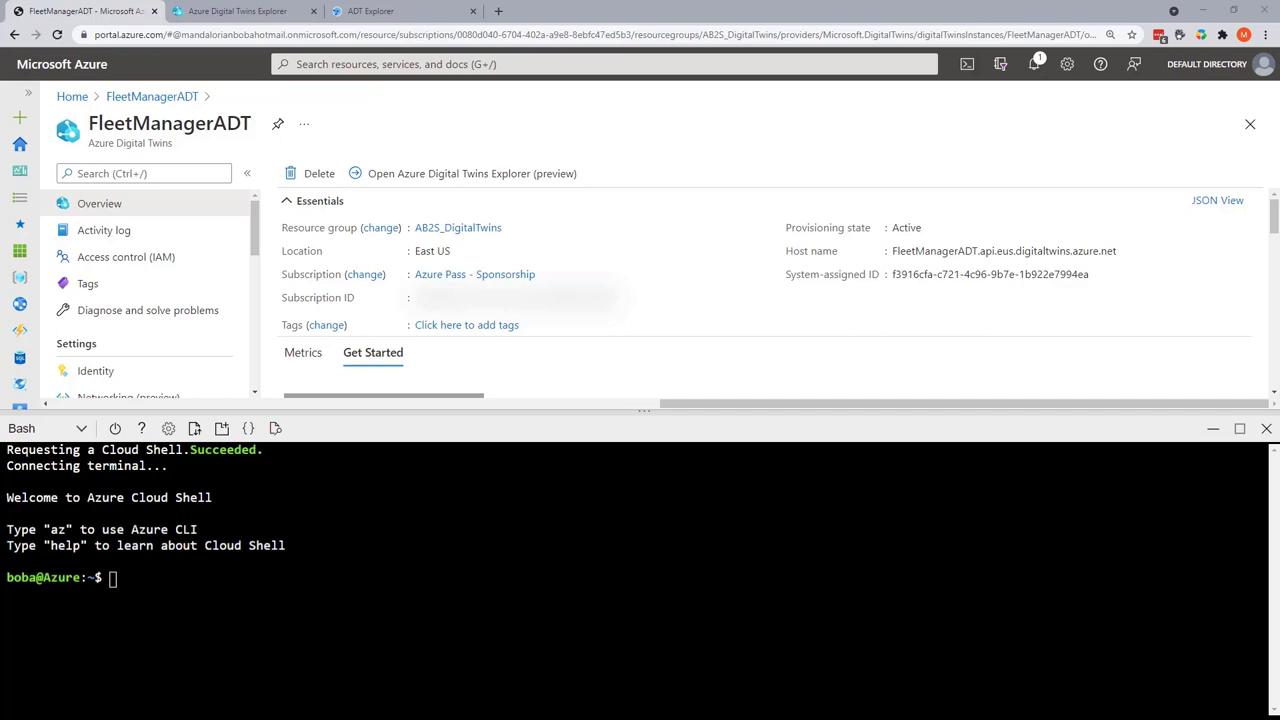
# - Define the shell variable name=FleetManagerADT, copying the instance name from the resource page
pyautogui.write('name=')
pyautogui.moveTo(250, 122); pyautogui.dragTo(95, 177)
pyautogui.press('super+c')
pyautogui.rightClick(187, 574)
pyautogui.click(251, 433)
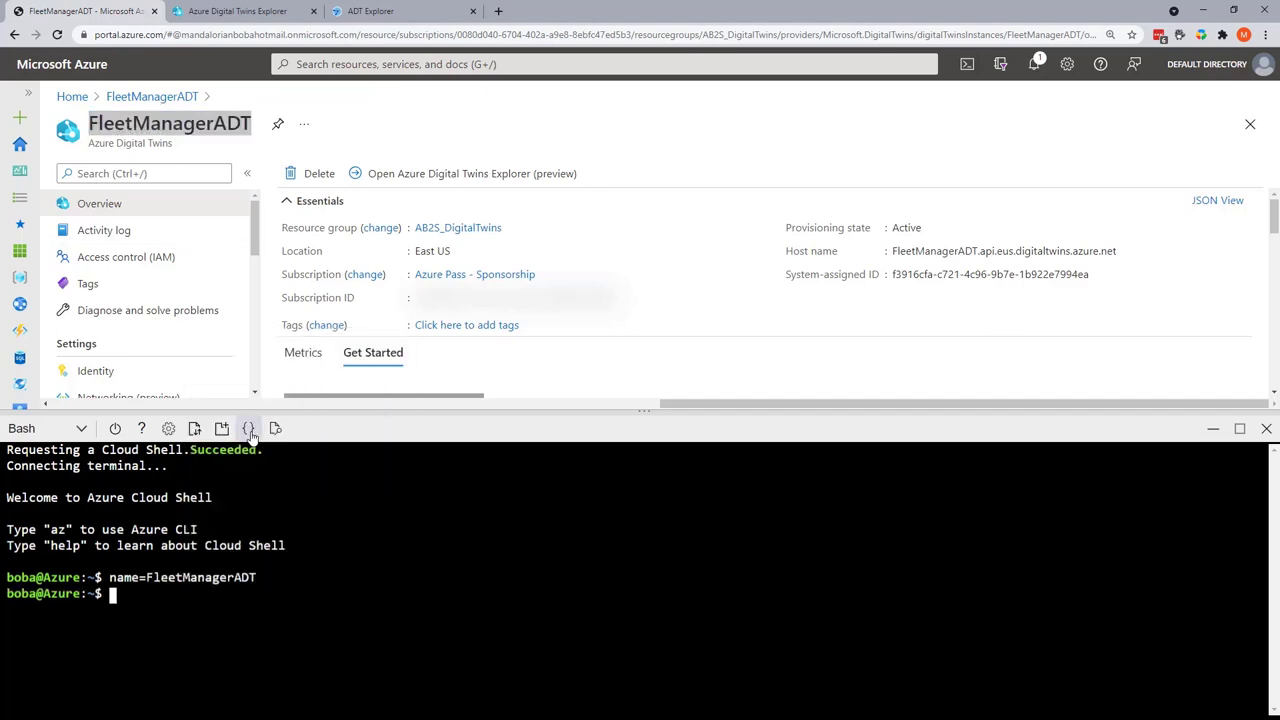
# - Define the variable modelTrip='dtmi:com:wcdtrucking:digitaltrip:trip;1', copying the model ID from tripInterface.json in Visual Studio Code
pyautogui.write("modelTrip='")
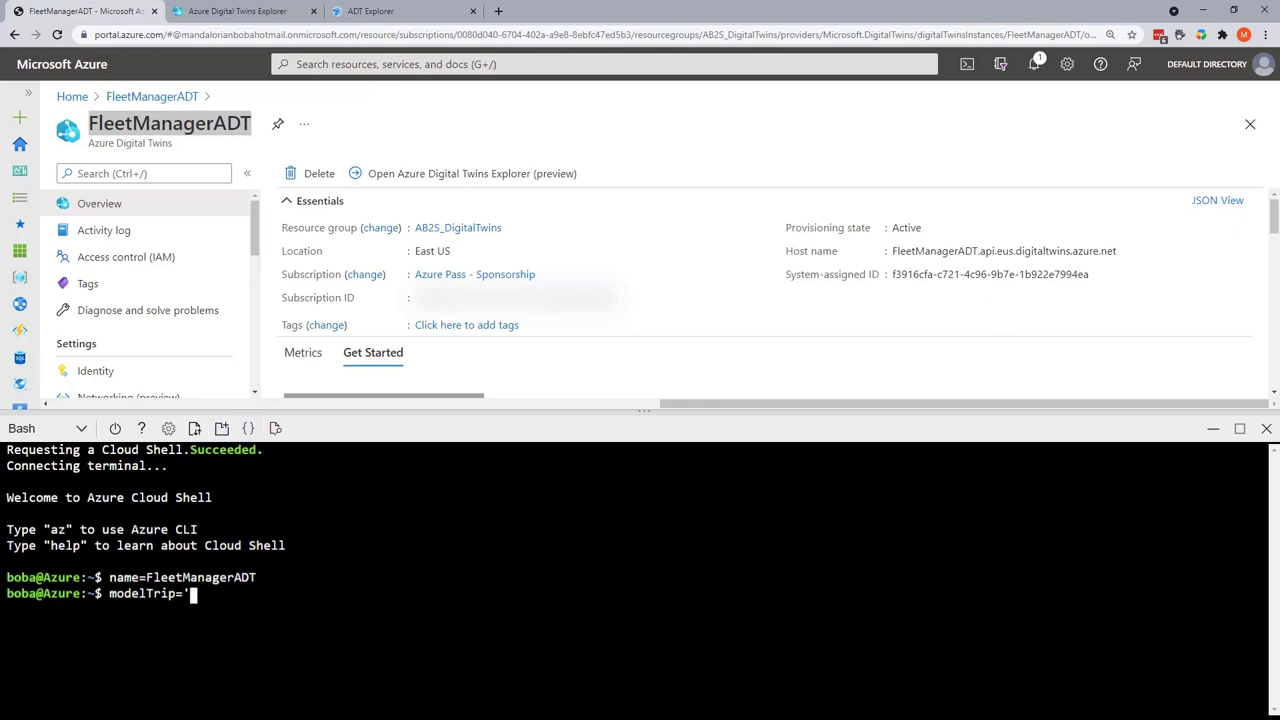
pyautogui.hotkey('alt', 'Tab')
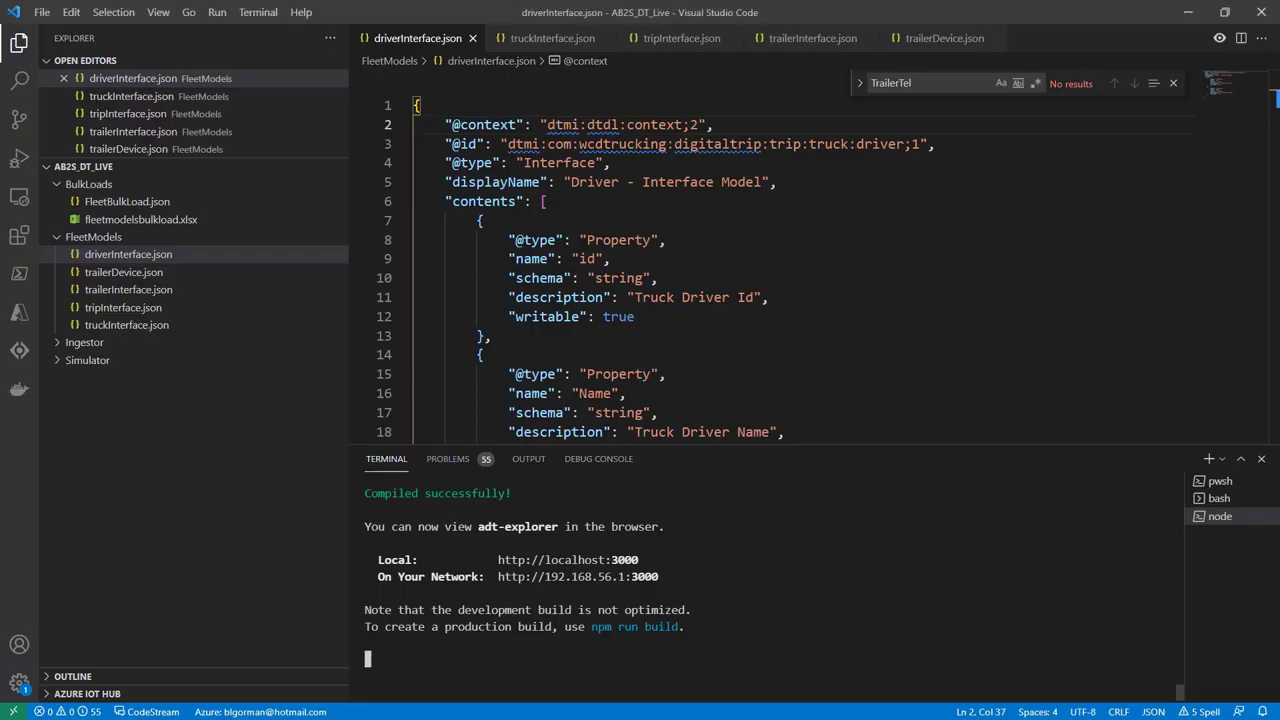
pyautogui.click(121, 307)
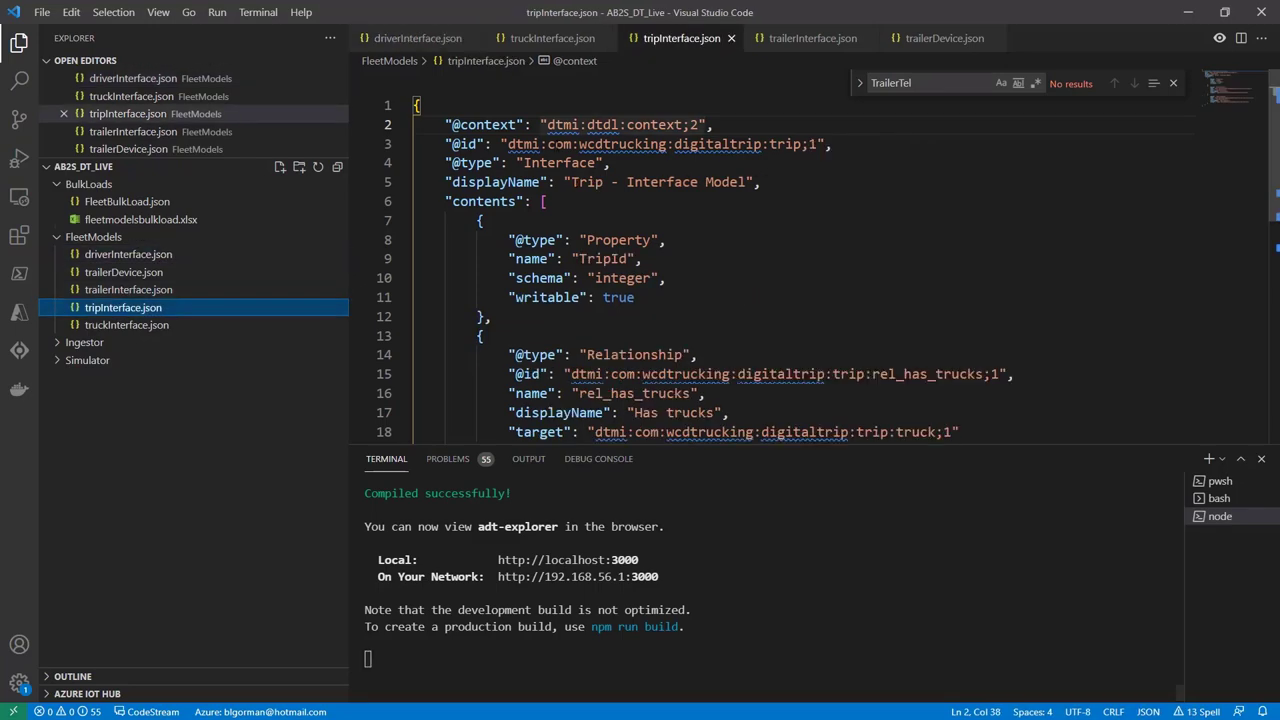
pyautogui.moveTo(508, 144); pyautogui.dragTo(819, 144)
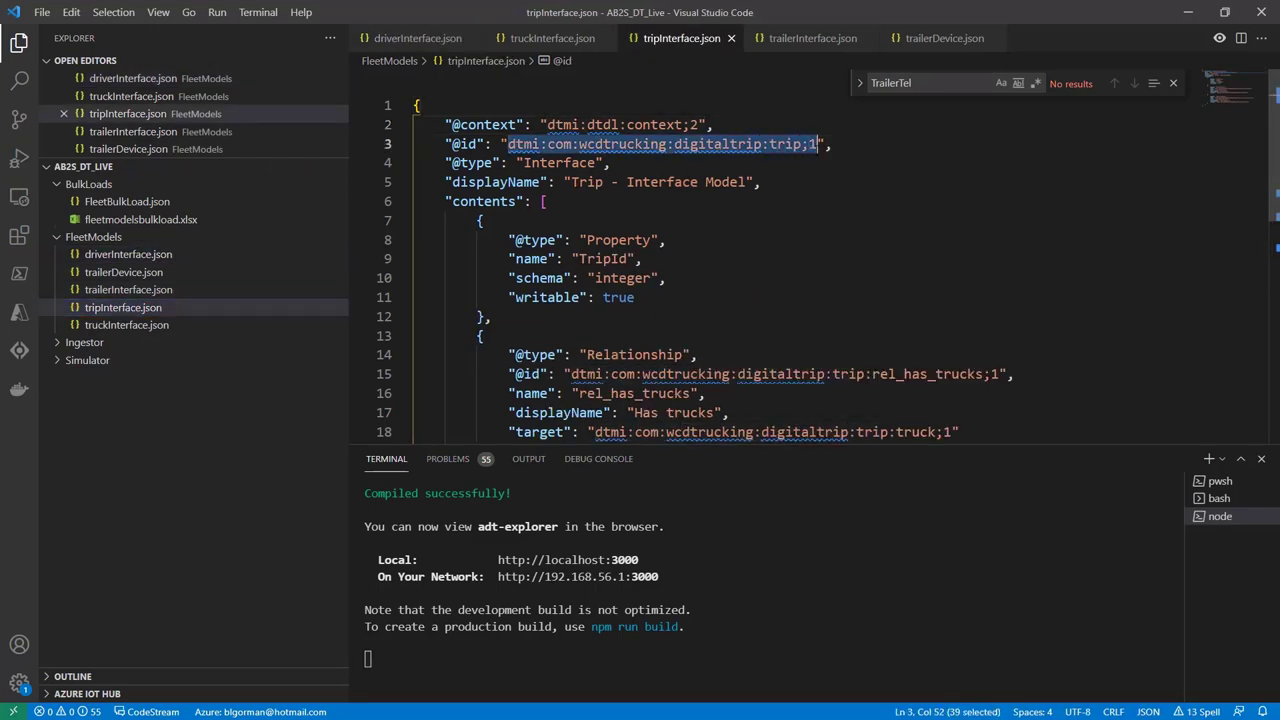
pyautogui.hotkey('ctrl', 'c')
pyautogui.hotkey('alt', 'Tab')
pyautogui.rightClick(189, 594)
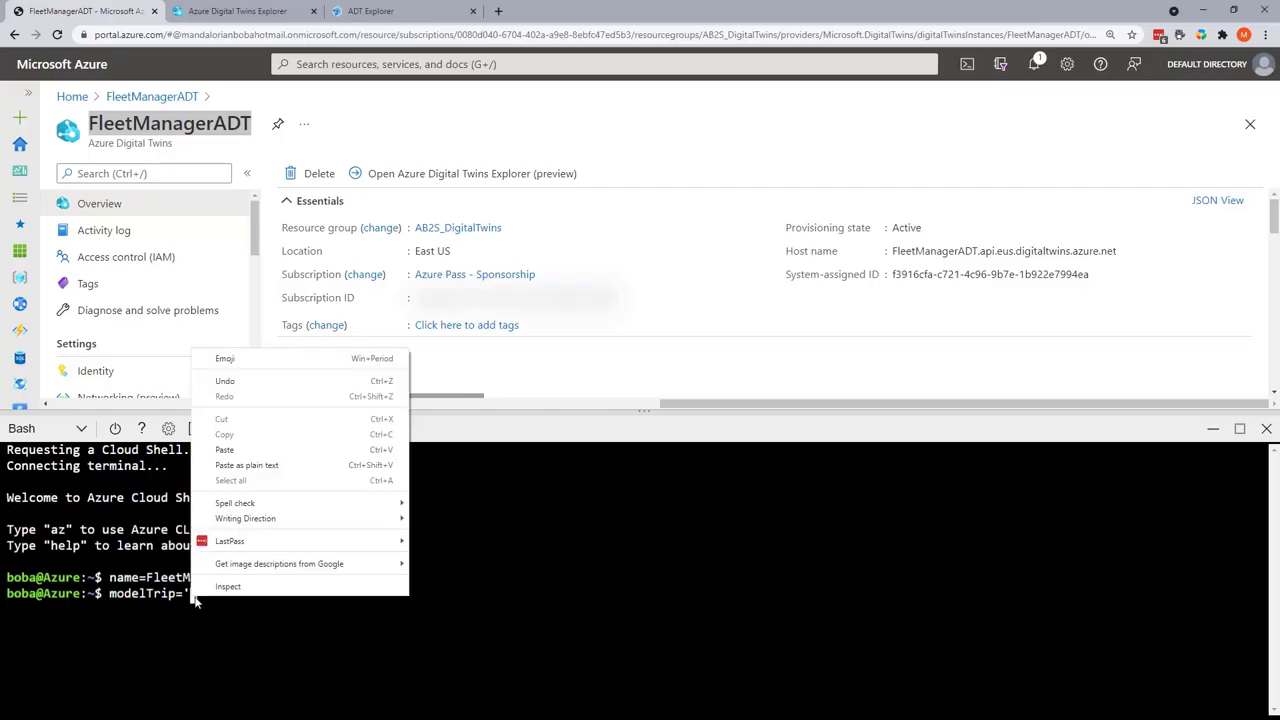
pyautogui.click(259, 449)
pyautogui.write("'")
pyautogui.press('Return')
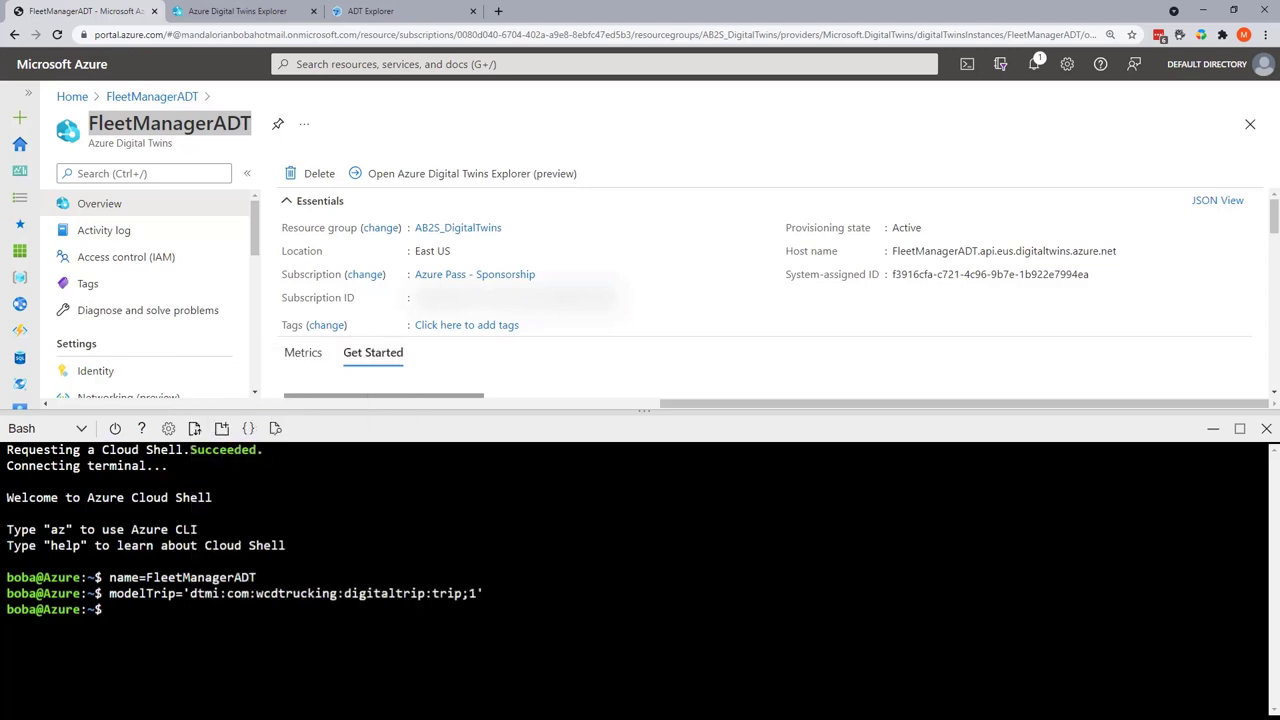
# - Set modelId=trip0010 and create the trip twin using az dt twin create with "TripId":9999, accepting installation of the azure-iot extension
pyautogui.write('modelId=trip0010')
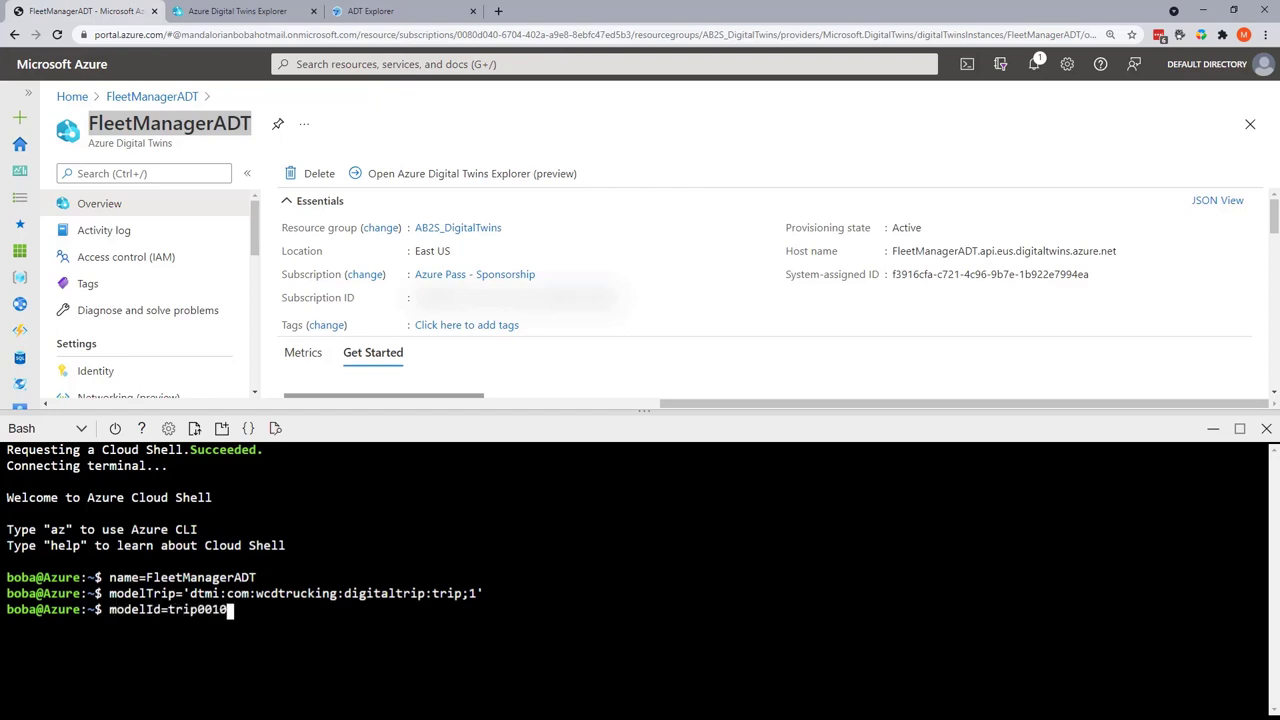
pyautogui.press('Return')
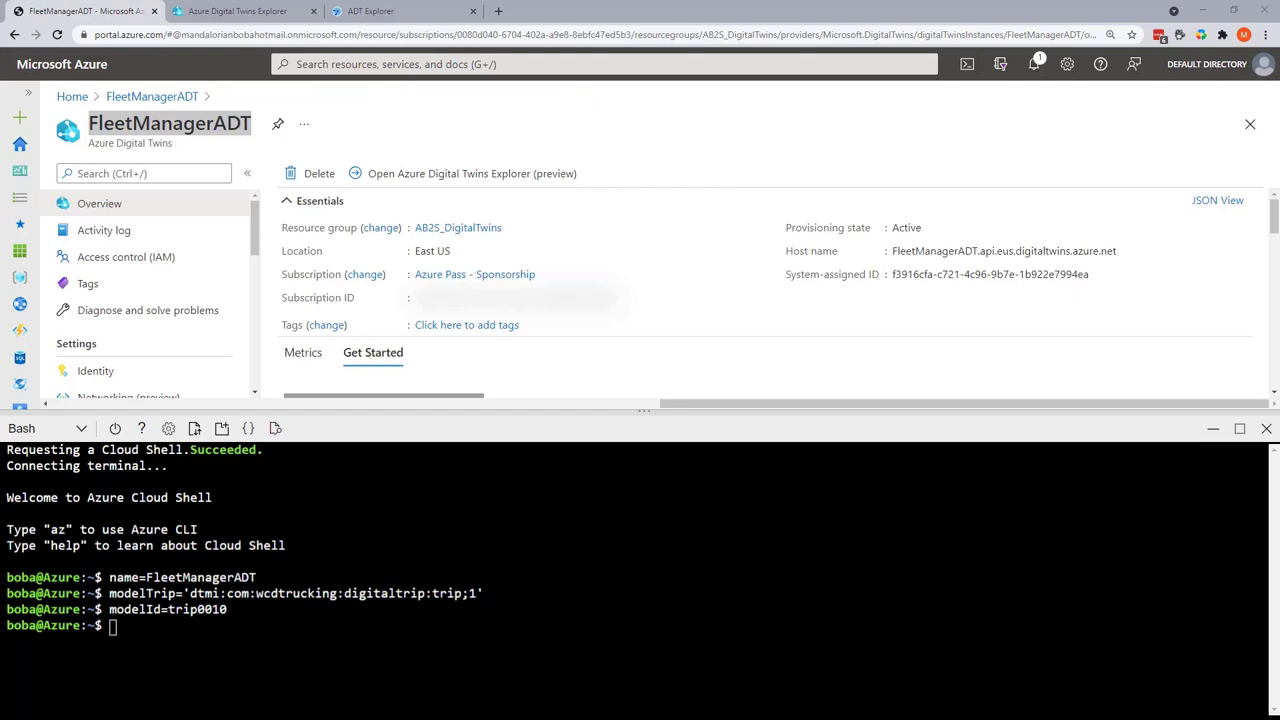
pyautogui.rightClick(206, 629)
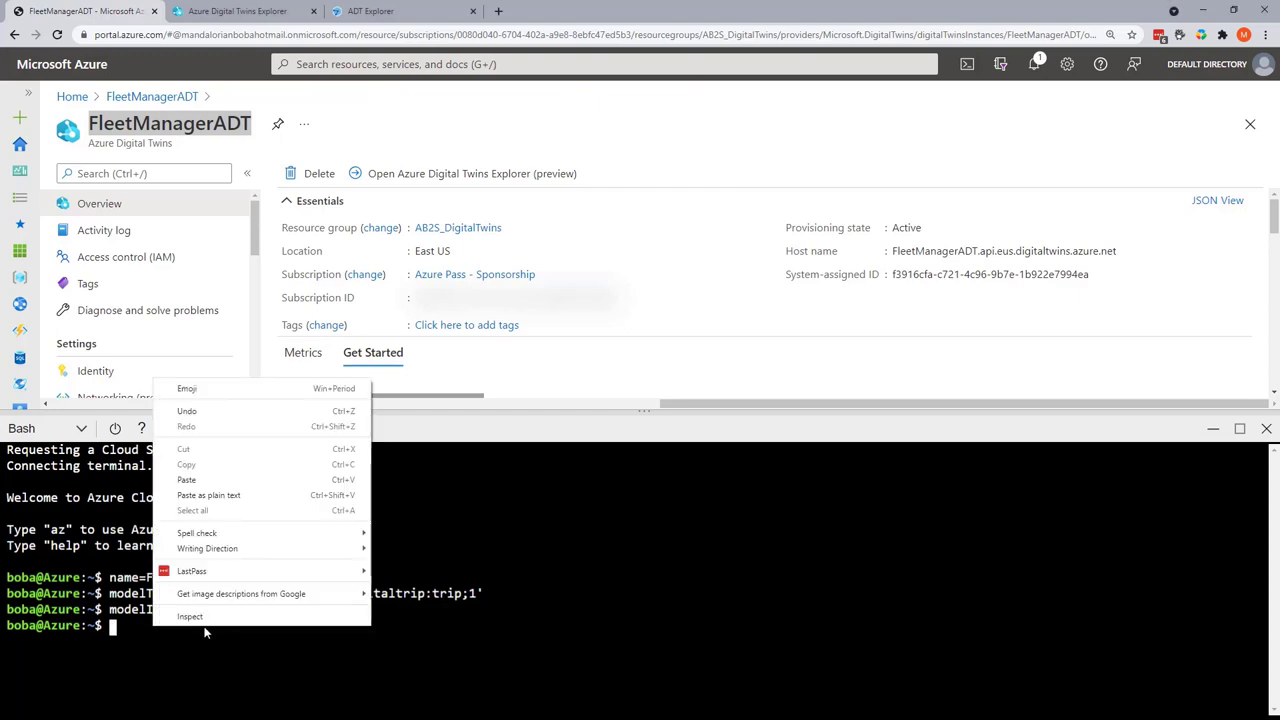
pyautogui.click(213, 491)
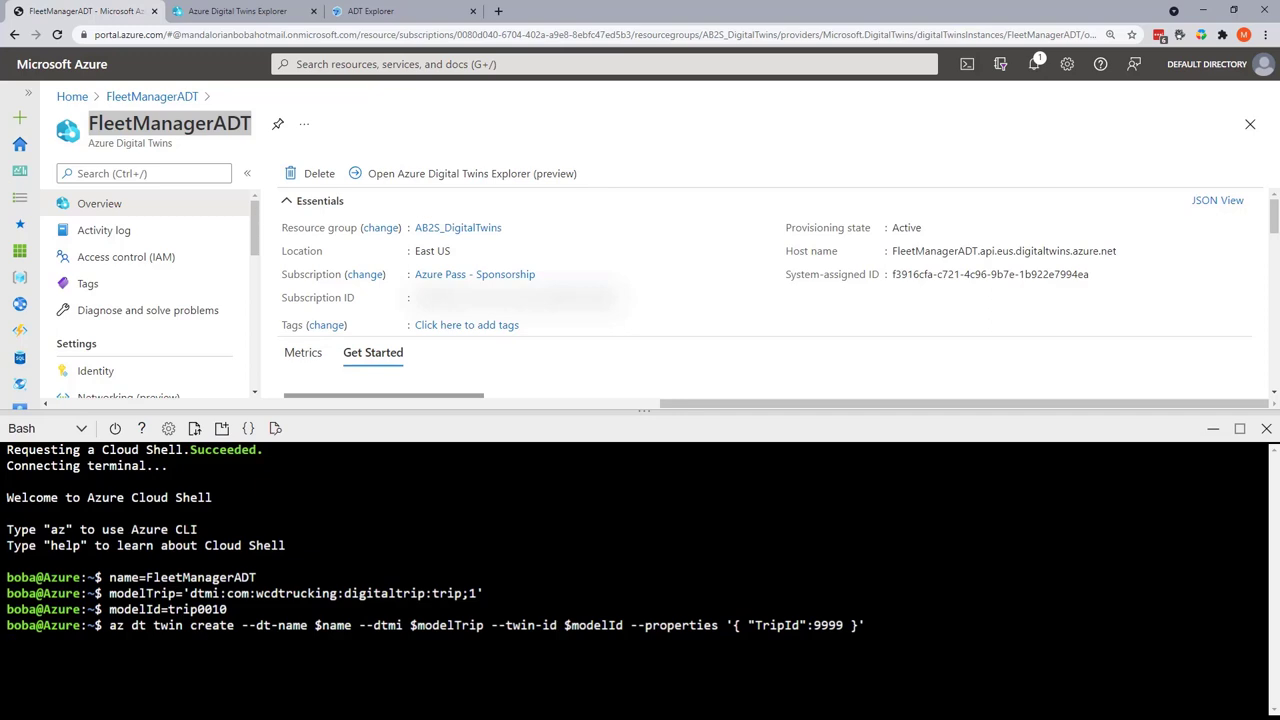
pyautogui.press('Return')
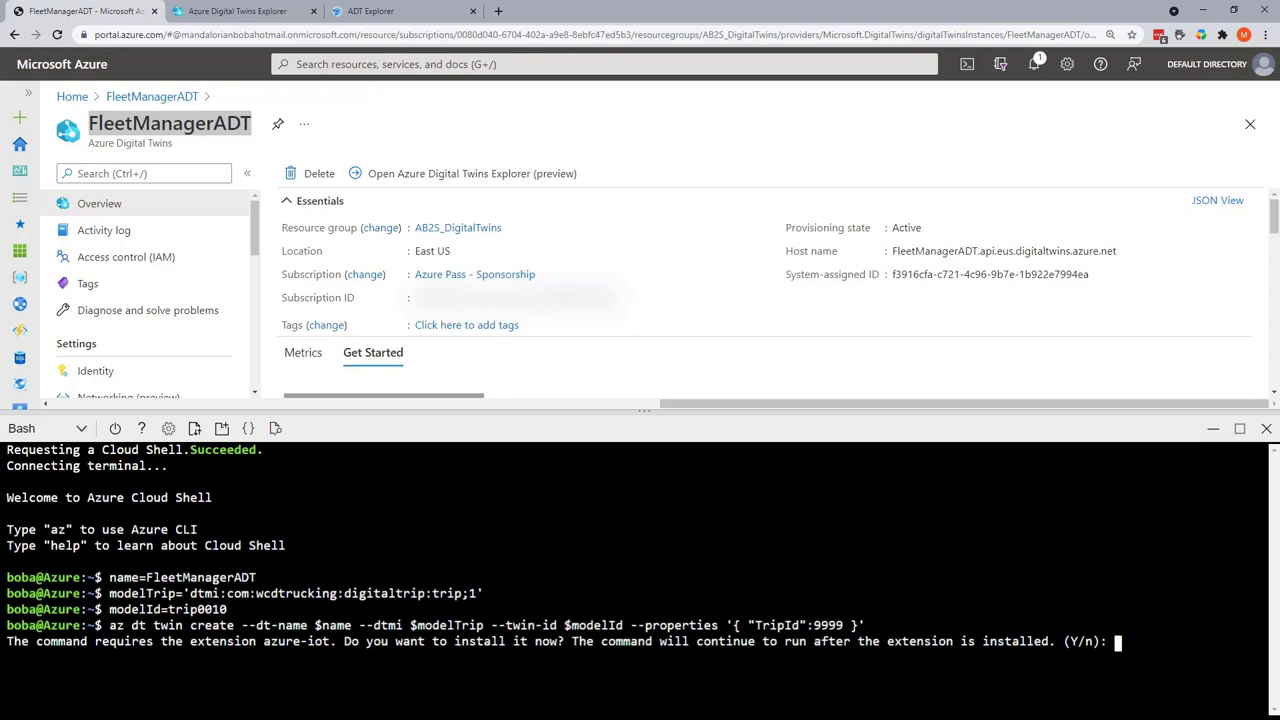
pyautogui.write('y')
pyautogui.press('Return')
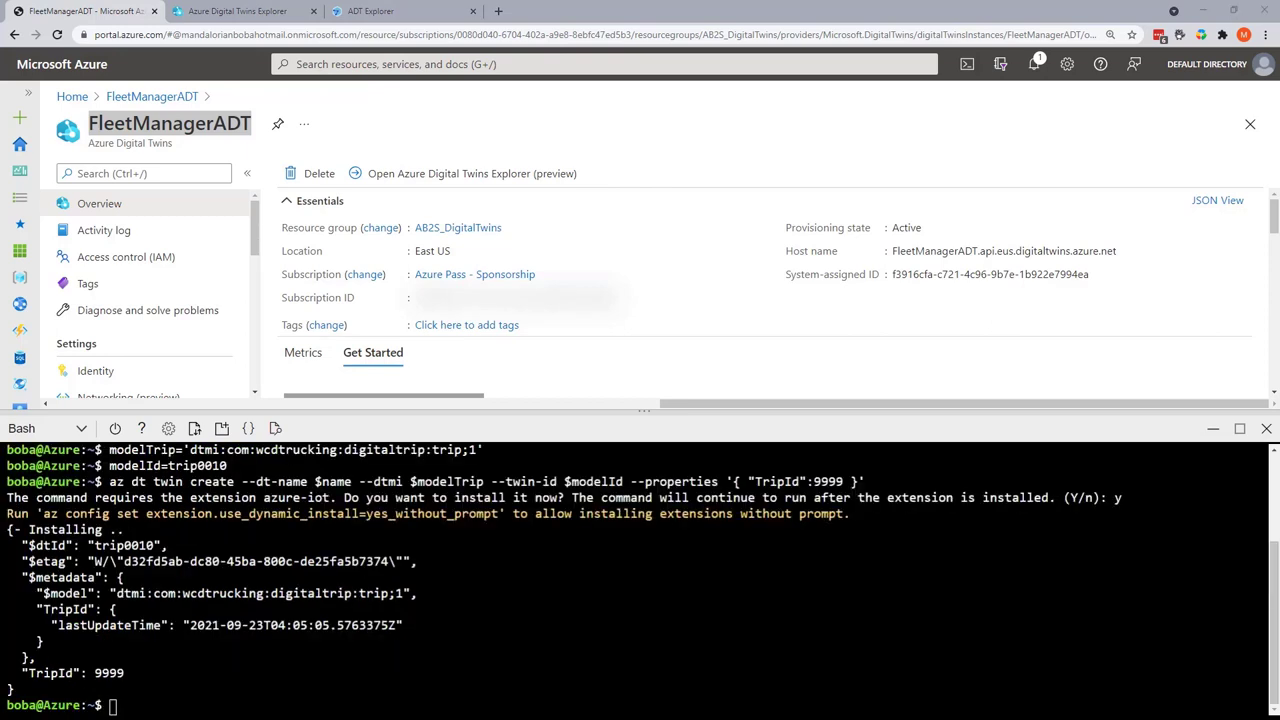
# - Rerun the all-twins query in Azure Digital Twins Explorer and examine the TripId property of trip0010
pyautogui.click(238, 18)
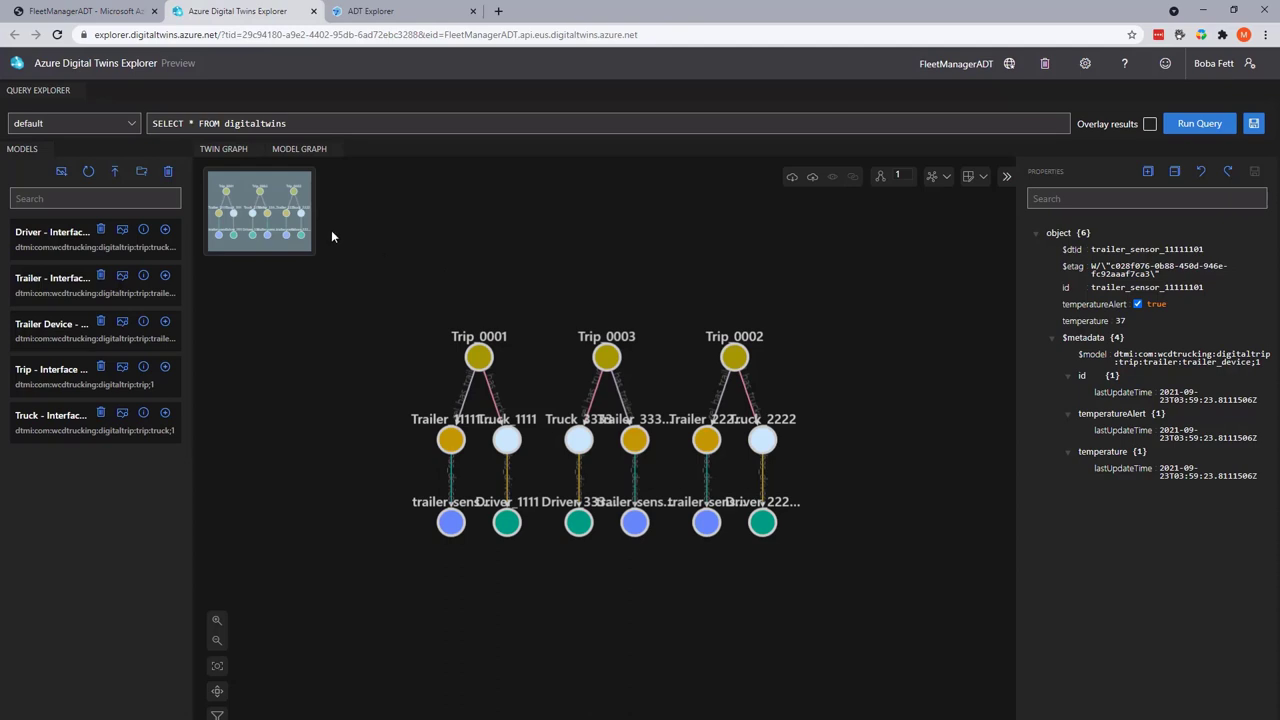
pyautogui.click(1190, 124)
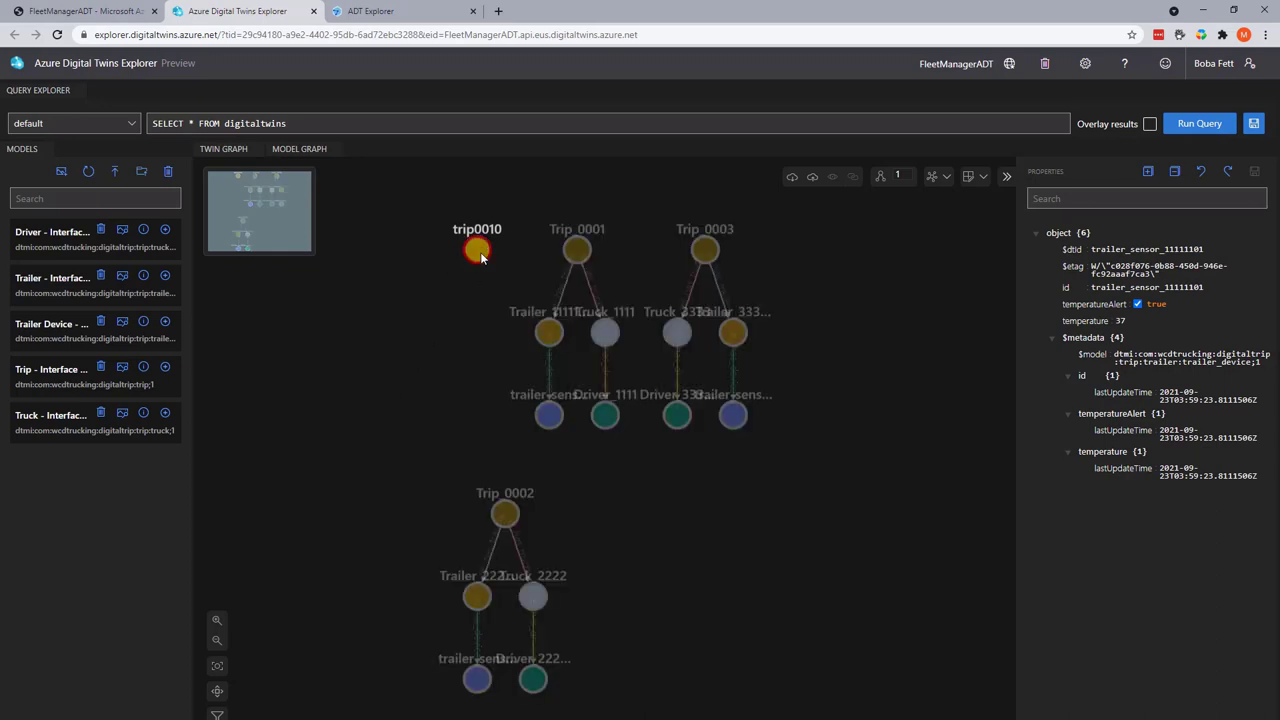
pyautogui.click(480, 256)
pyautogui.doubleClick(1100, 287)
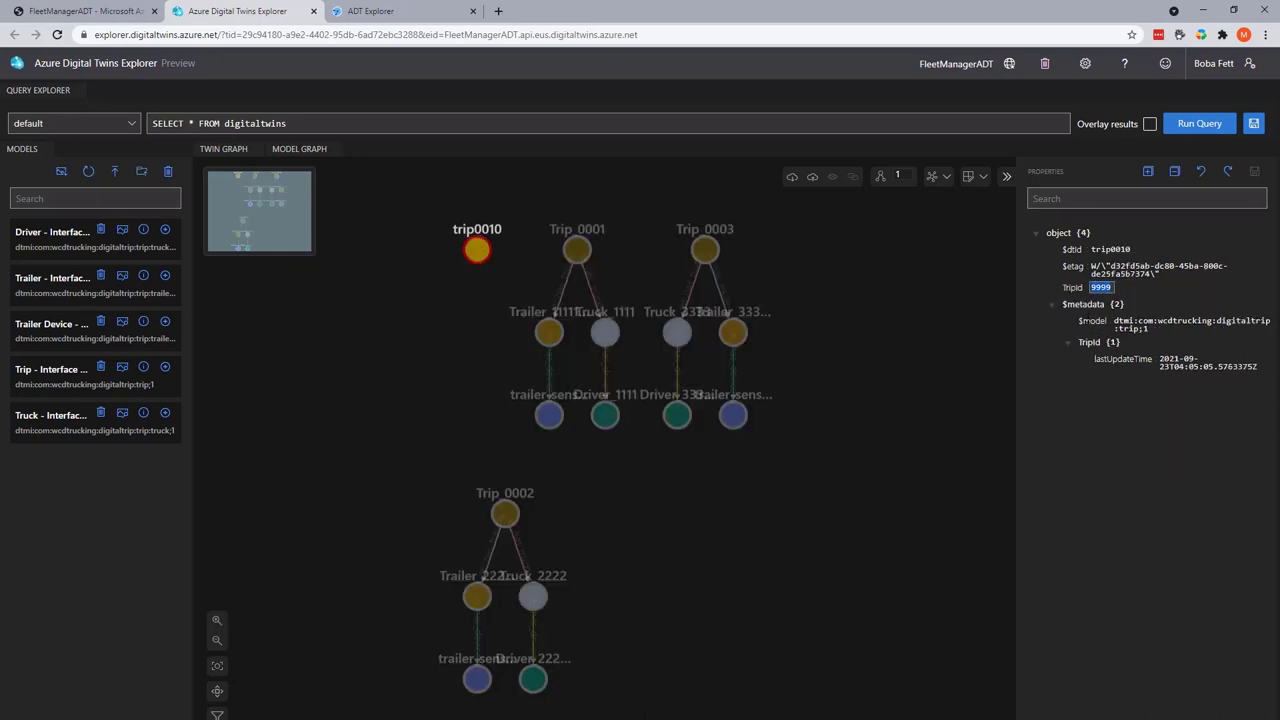
# - Delete the trip0010 twin from the twin graph and confirm the deletion
pyautogui.rightClick(481, 251)
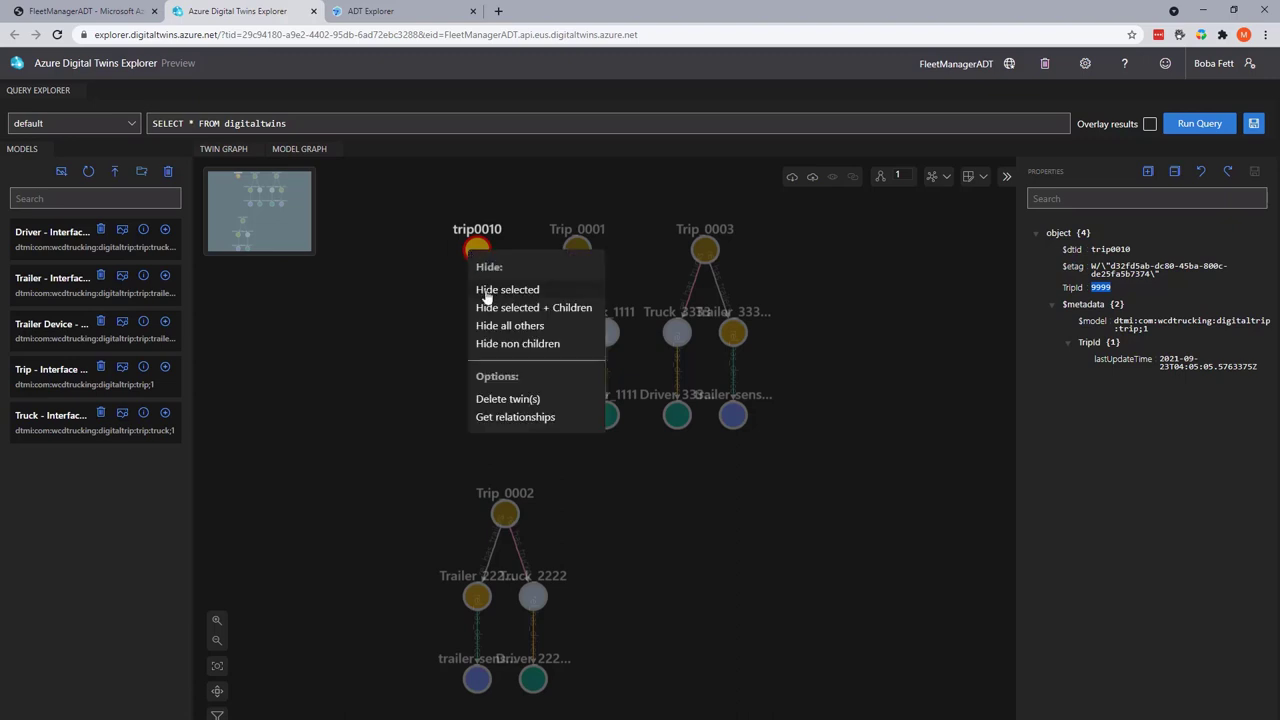
pyautogui.click(502, 400)
pyautogui.click(599, 396)
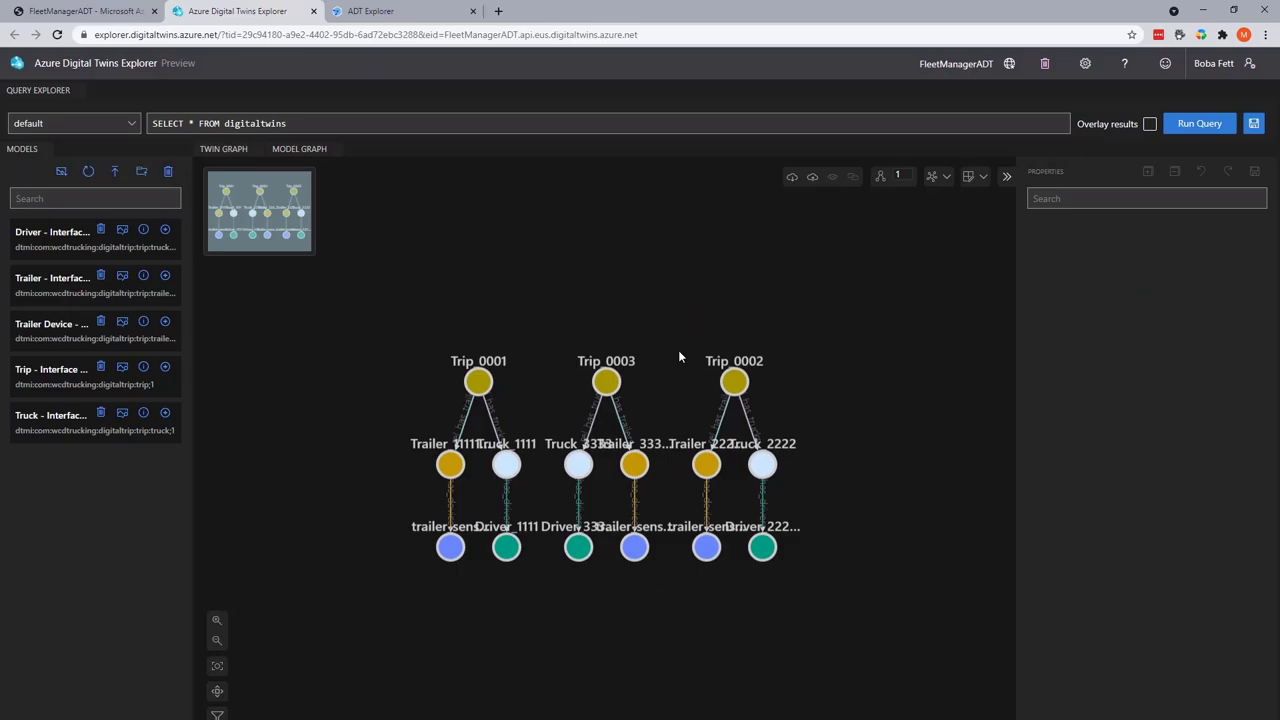
# - Close Cloud Shell in the Azure portal, find the IoT Hub service by searching "iot", and start creating a hub
pyautogui.click(90, 11)
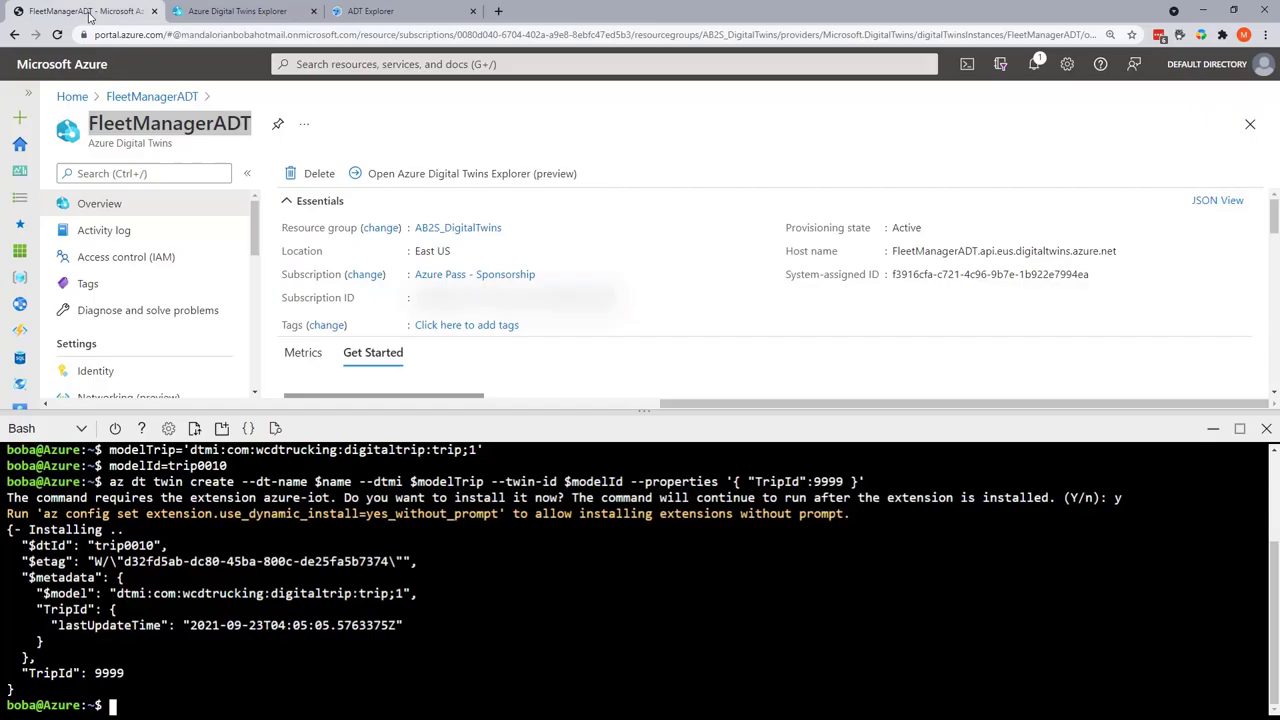
pyautogui.click(1266, 428)
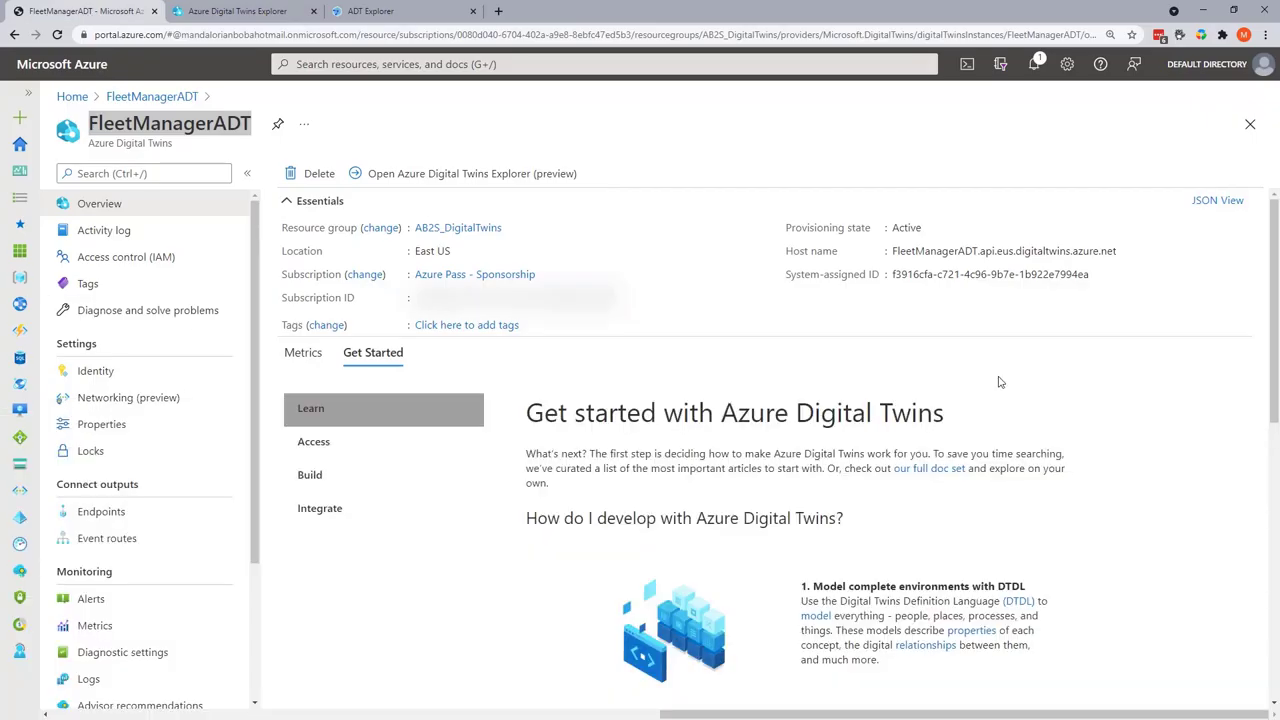
pyautogui.click(71, 96)
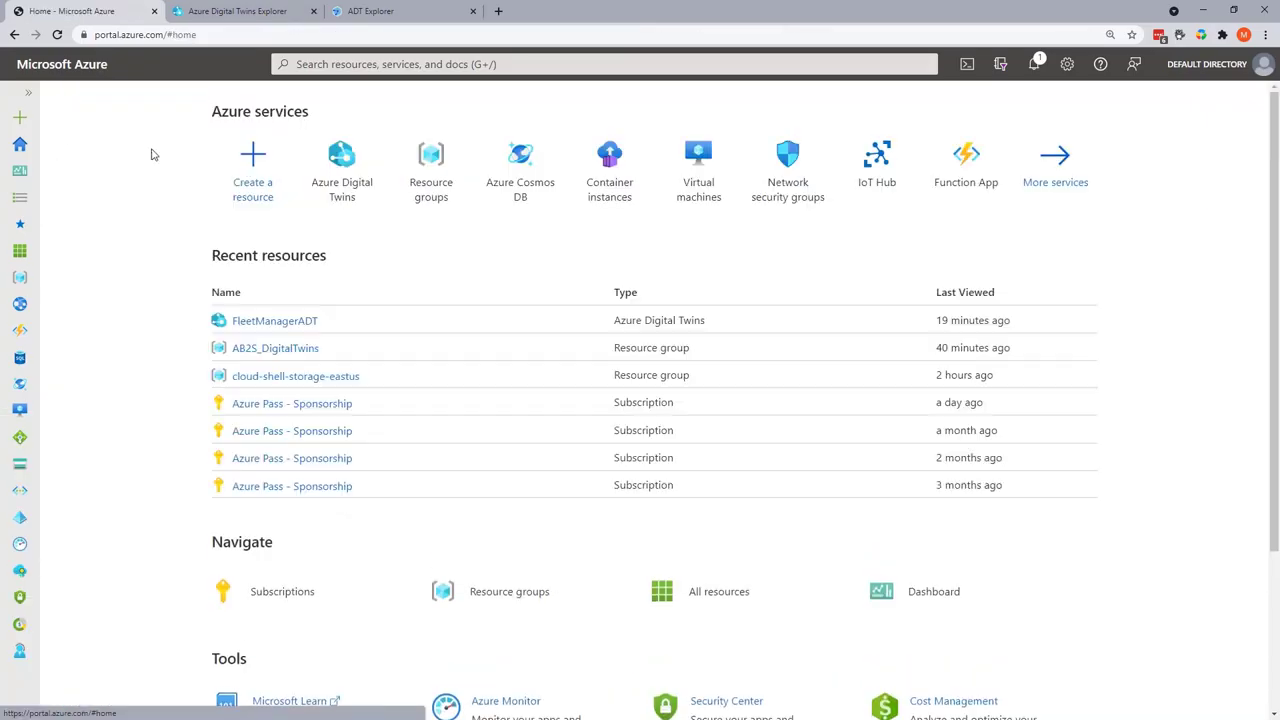
pyautogui.click(370, 63)
pyautogui.write('iot')
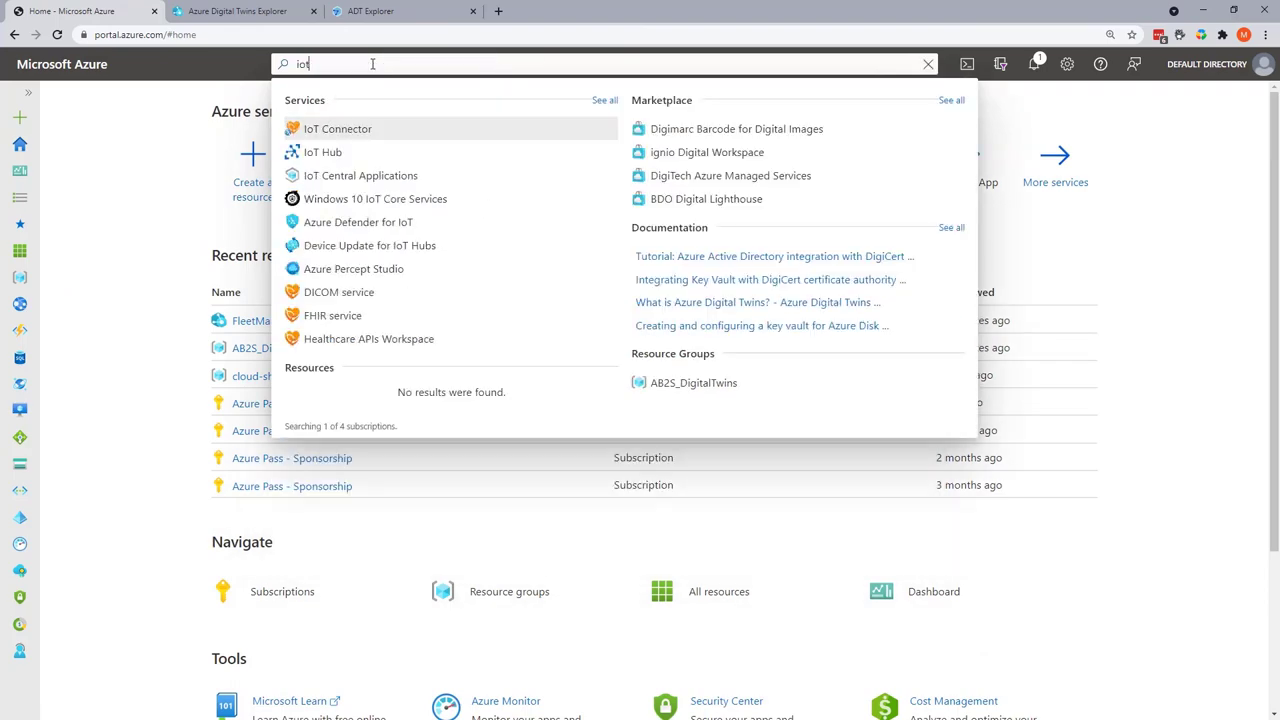
pyautogui.click(322, 154)
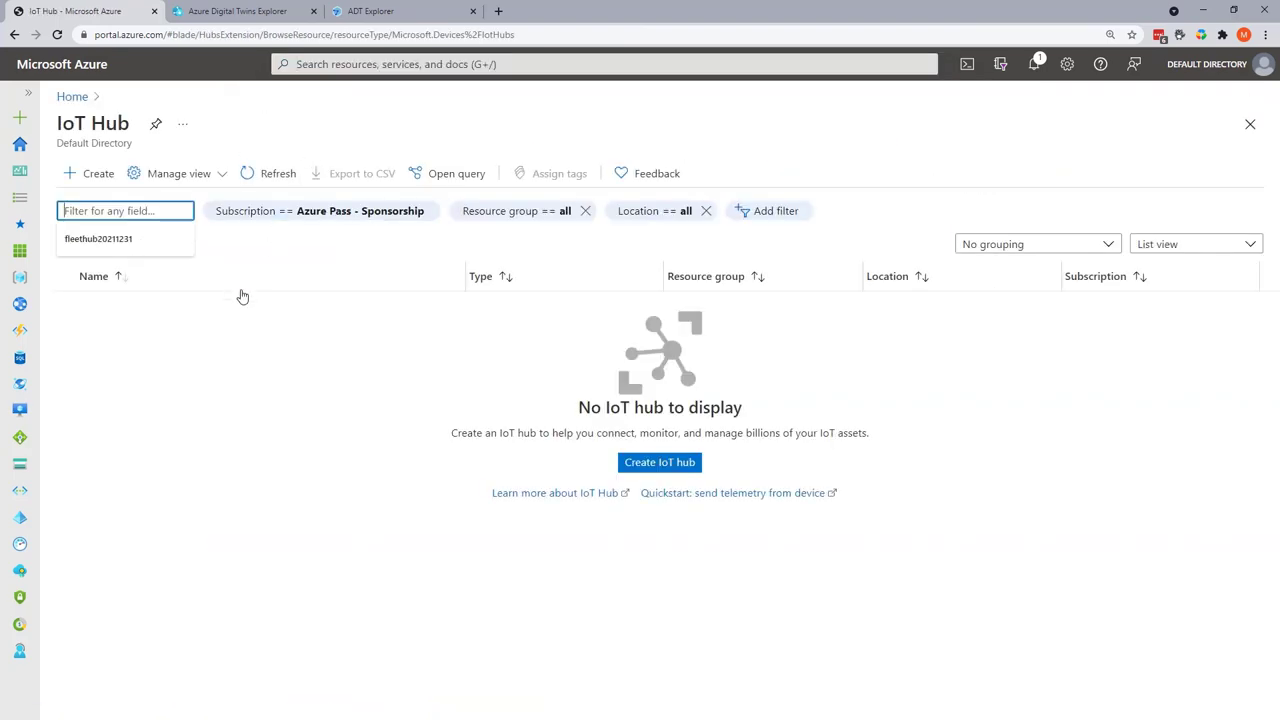
pyautogui.click(675, 462)
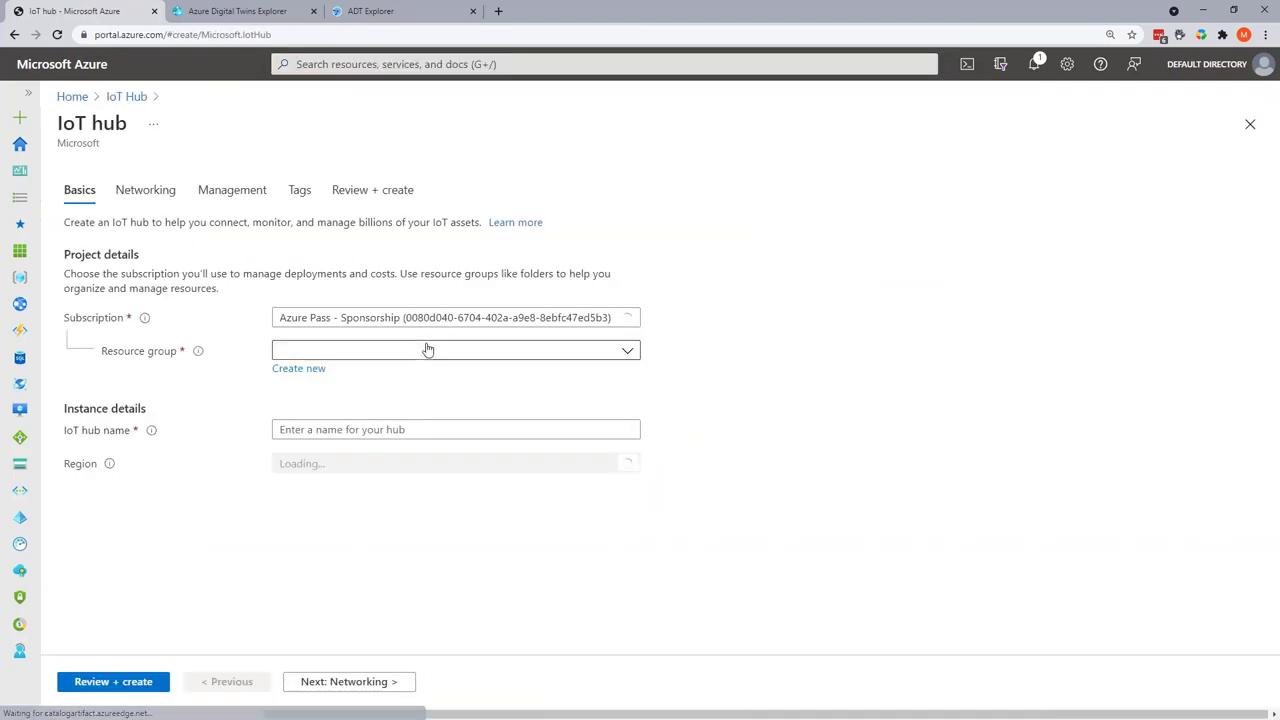
# - Assign the hub to resource group AB2S_DigitalTwins, name it FleetManagerHub and continue to the networking settings
pyautogui.click(362, 351)
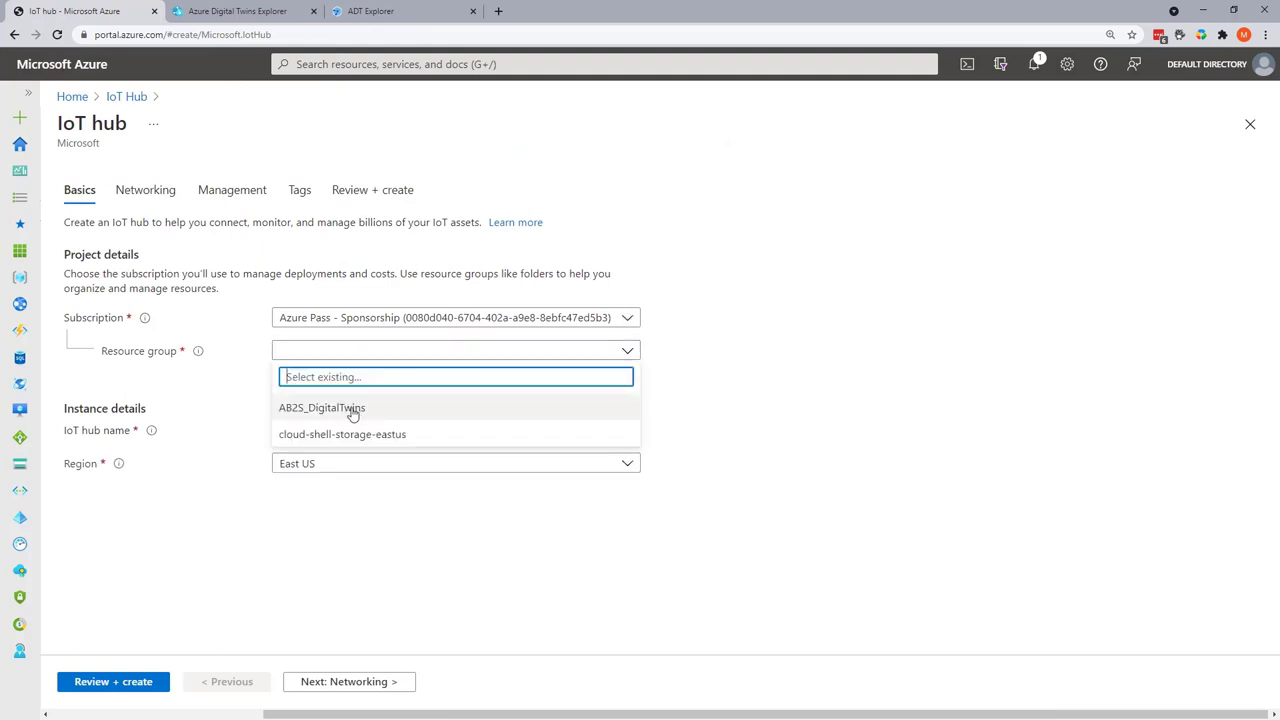
pyautogui.click(354, 414)
pyautogui.click(335, 430)
pyautogui.write('F')
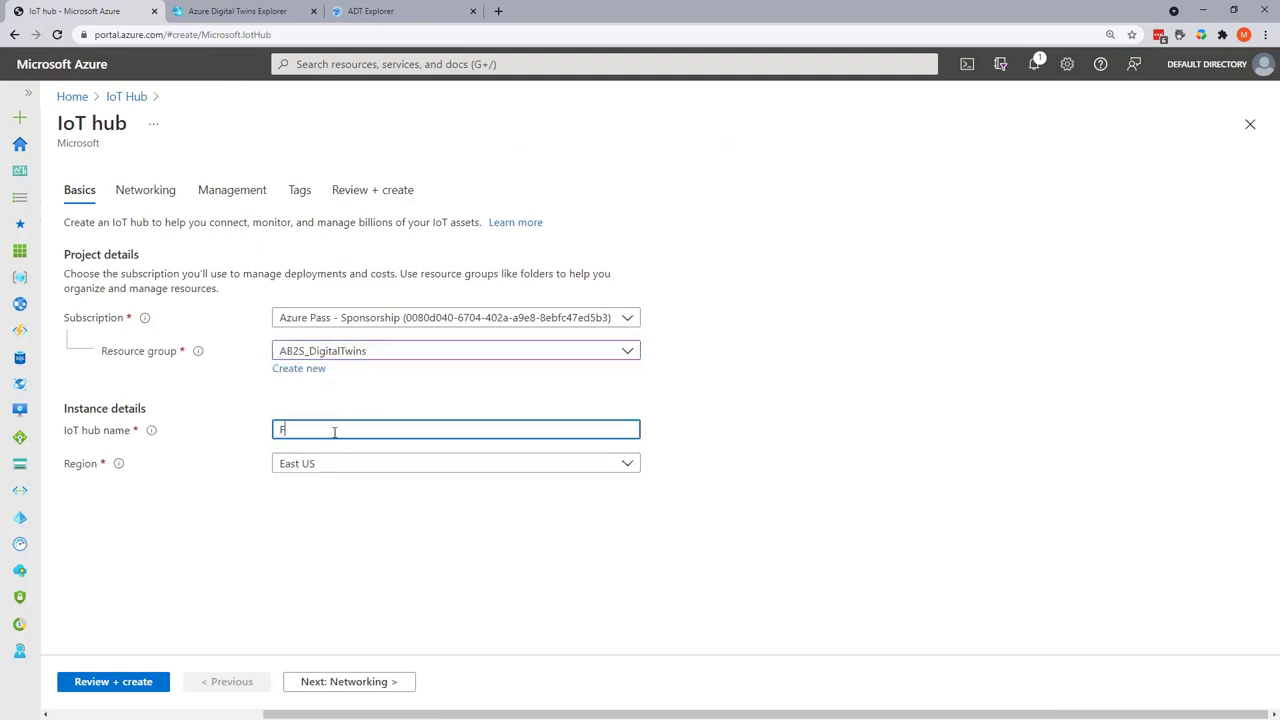
pyautogui.write('leetManagerHub')
pyautogui.click(347, 681)
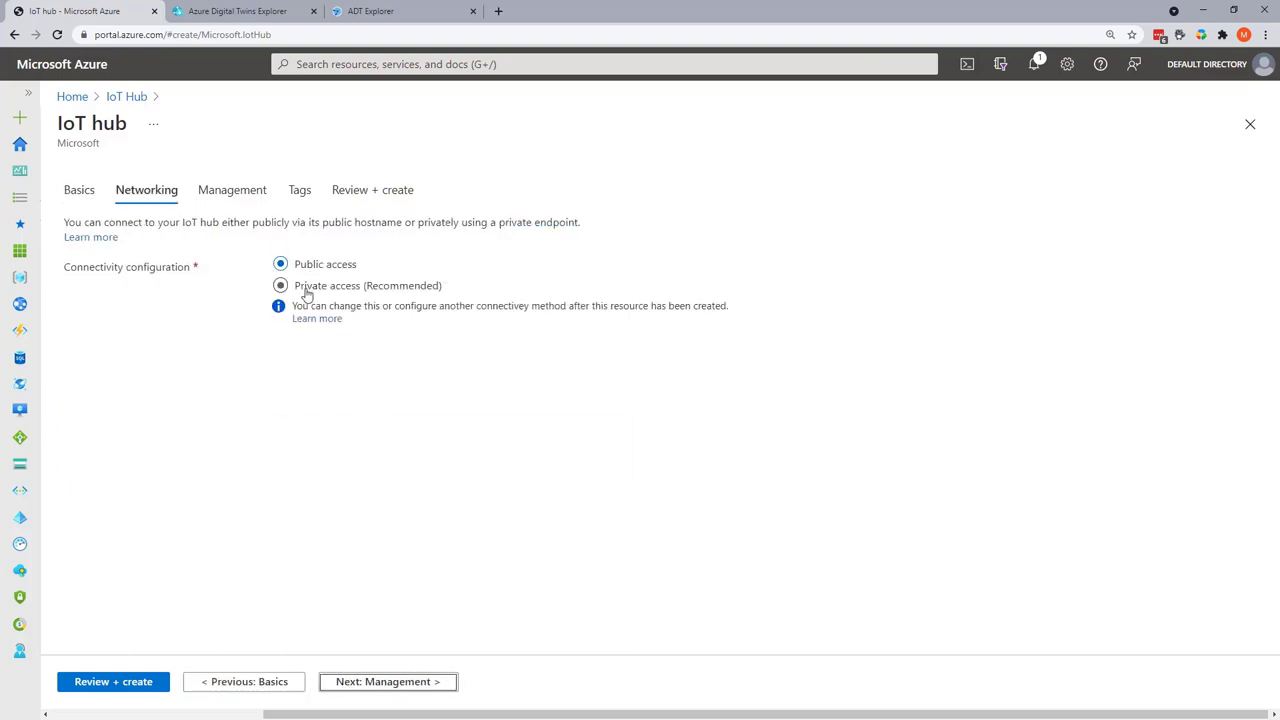
# - Leave the hub's connectivity on public access and set its pricing and scale tier to F1: Free tier
pyautogui.click(410, 681)
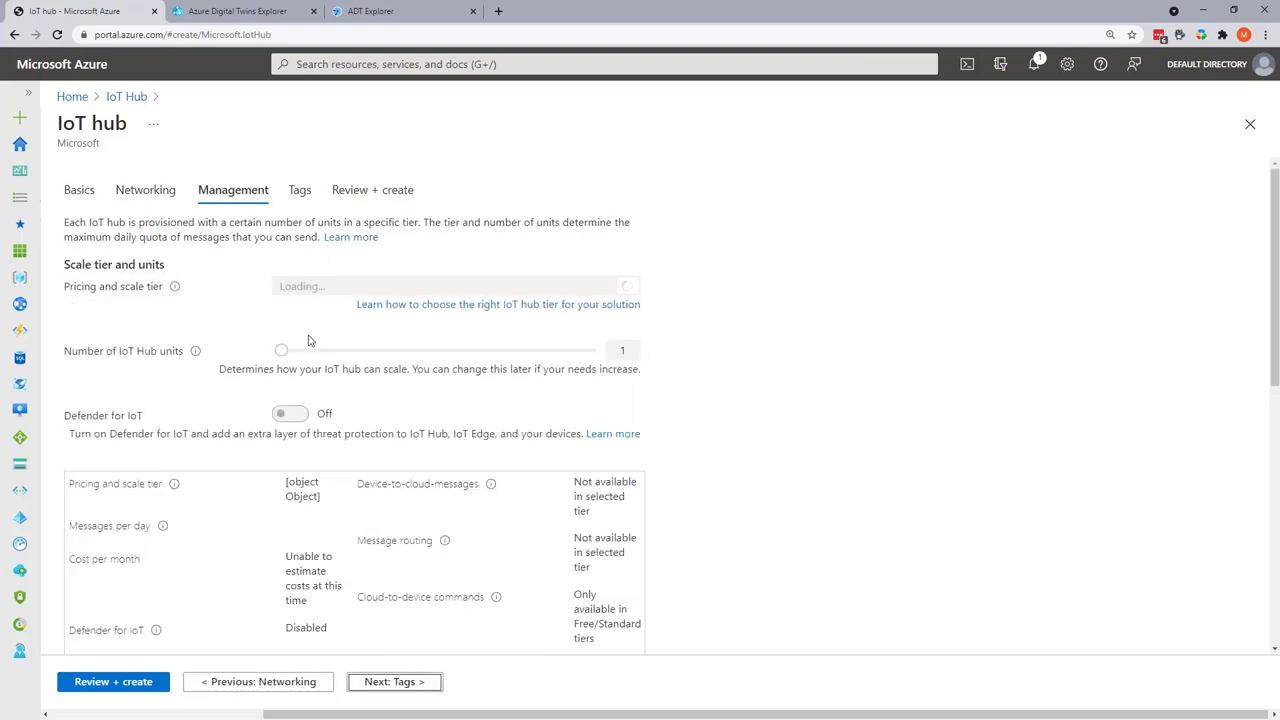
pyautogui.click(300, 288)
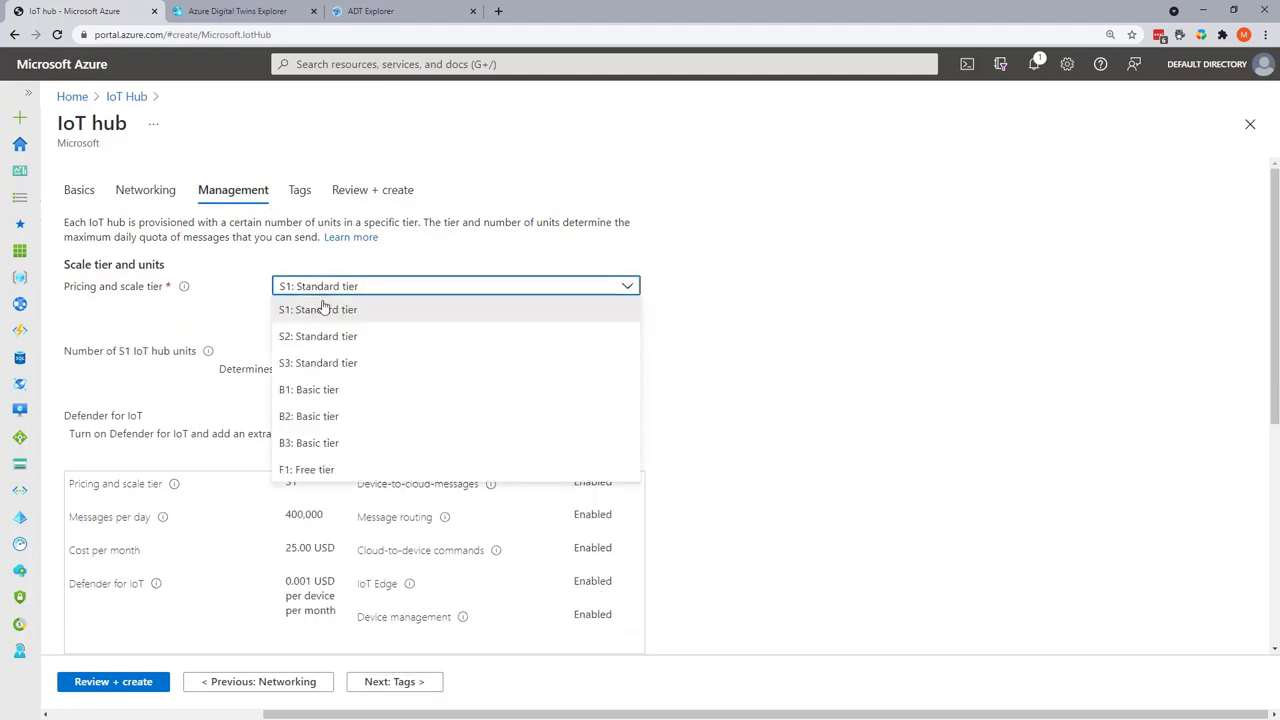
pyautogui.click(305, 469)
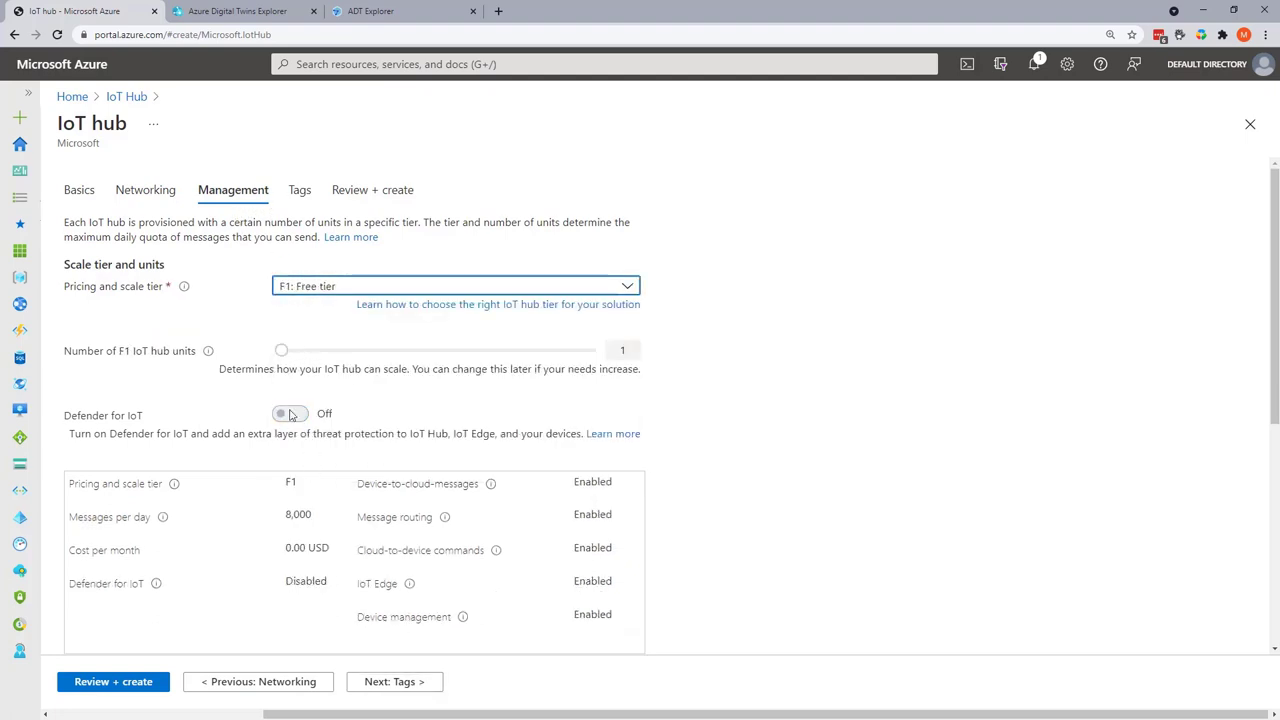
# - Assign yourself to the IoT Hub Data Contributor role in the new hub's role-based access control settings
pyautogui.scroll(-1, 272, 453)
pyautogui.scroll(-4, 278, 450)
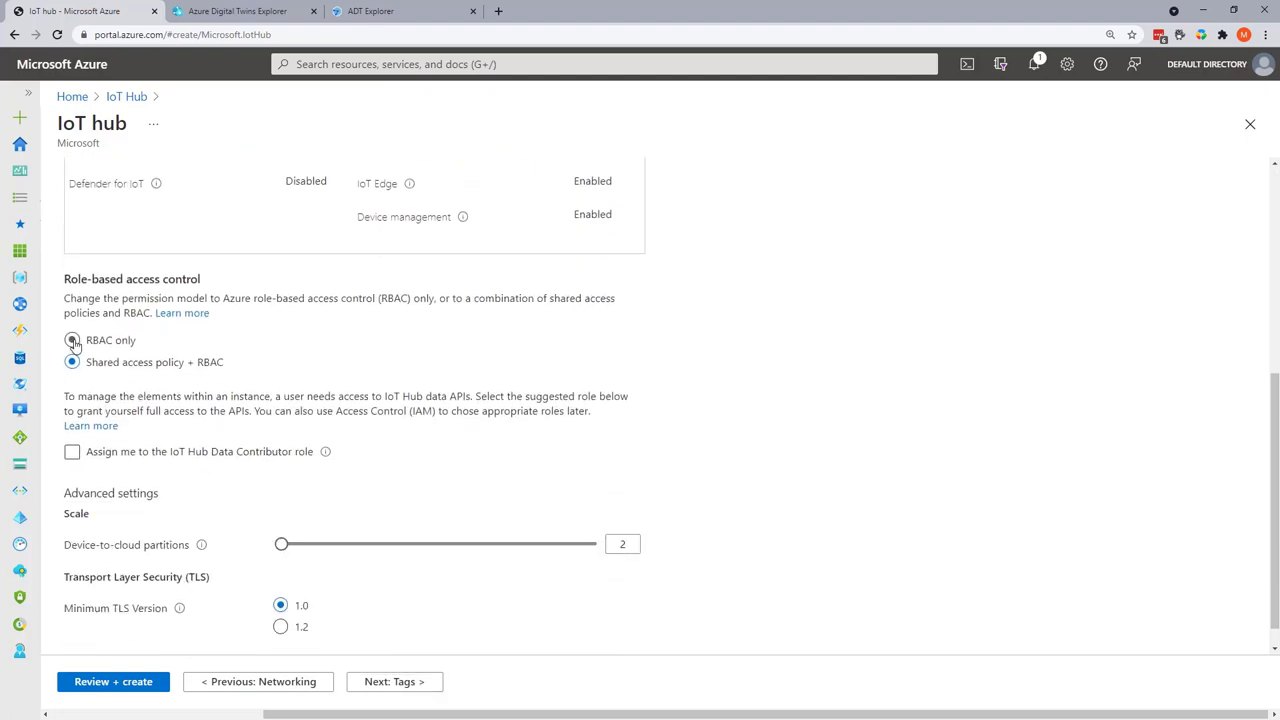
pyautogui.scroll(-1, 90, 450)
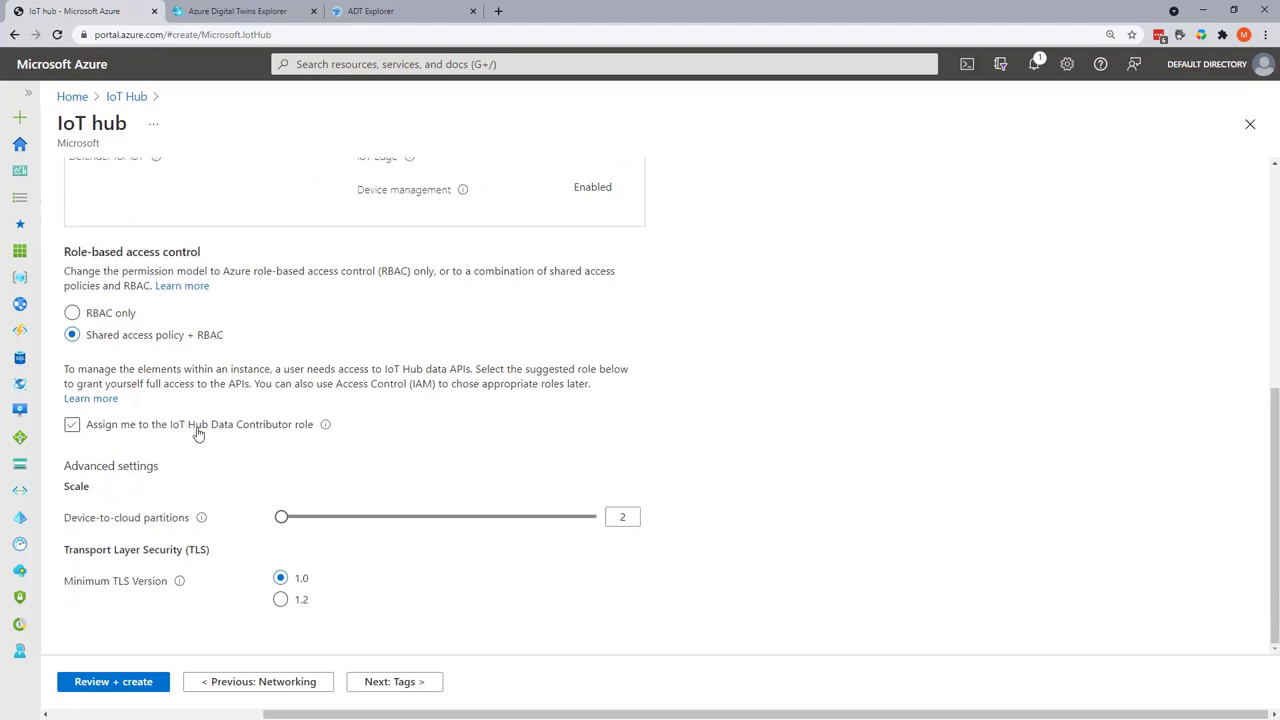
pyautogui.click(141, 428)
pyautogui.click(72, 425)
# - Leave the tags empty and create the FleetManagerHub IoT hub from the review page
pyautogui.click(413, 686)
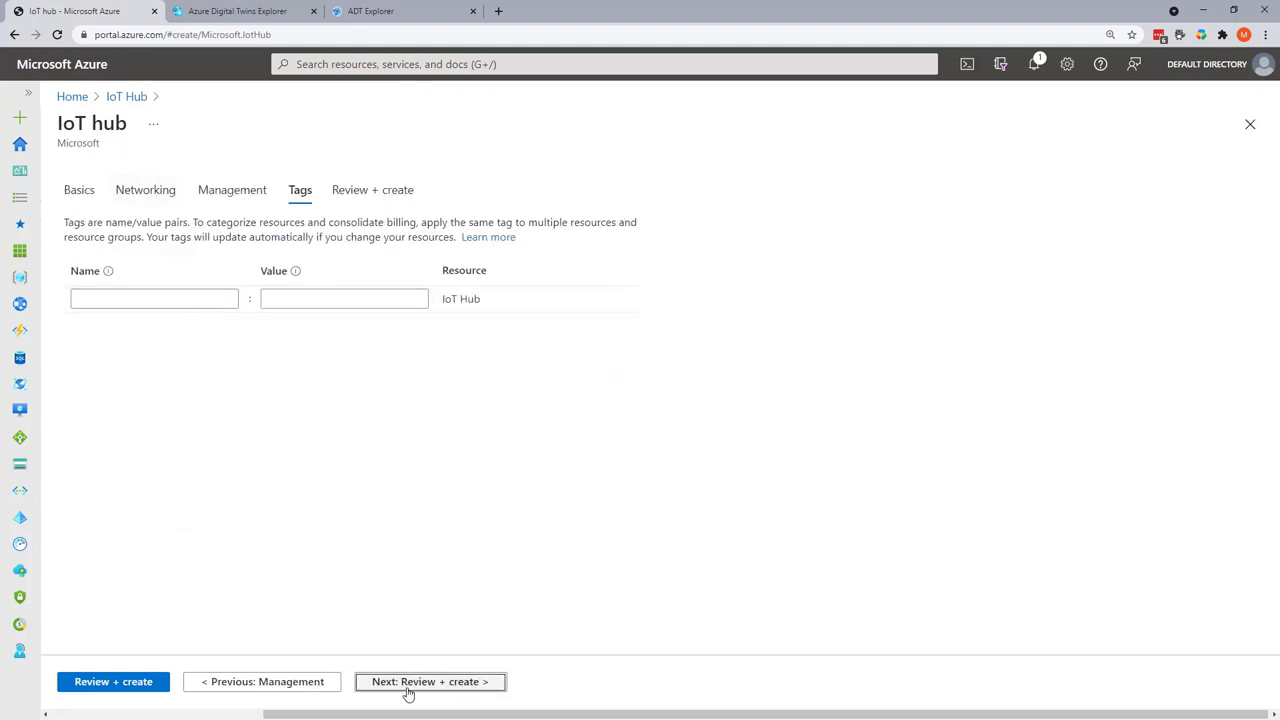
pyautogui.click(408, 686)
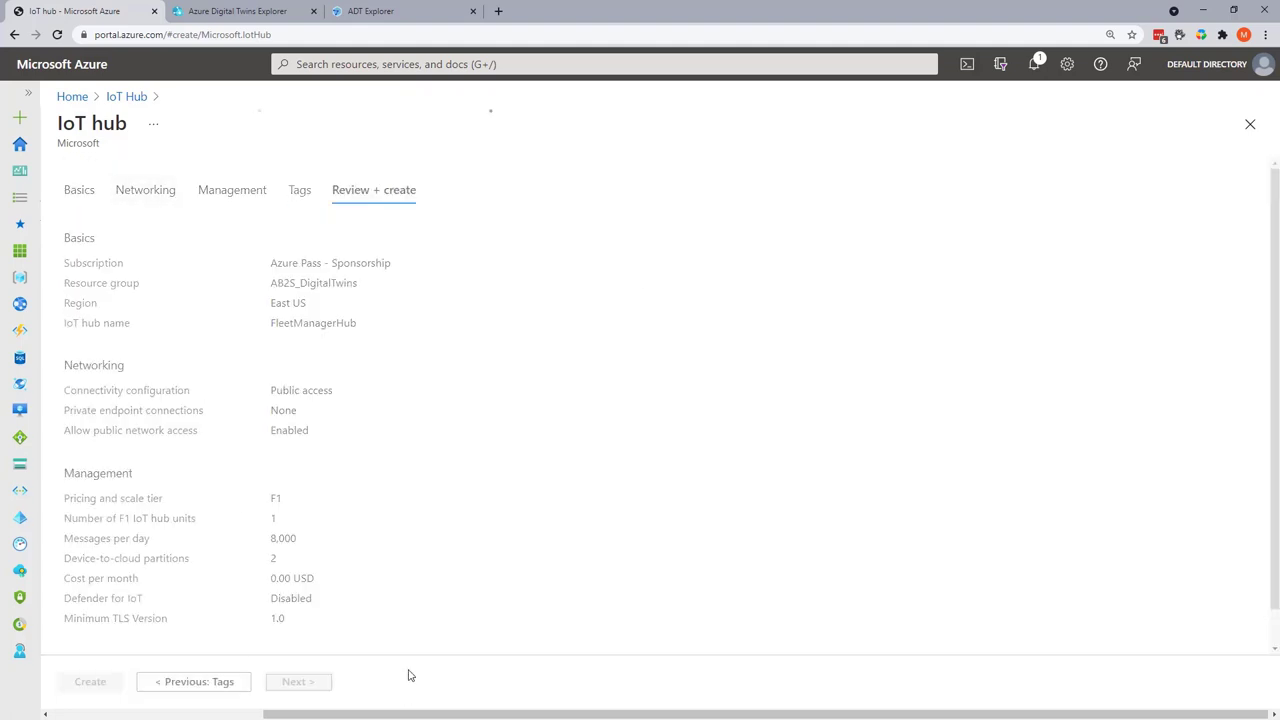
pyautogui.click(100, 685)
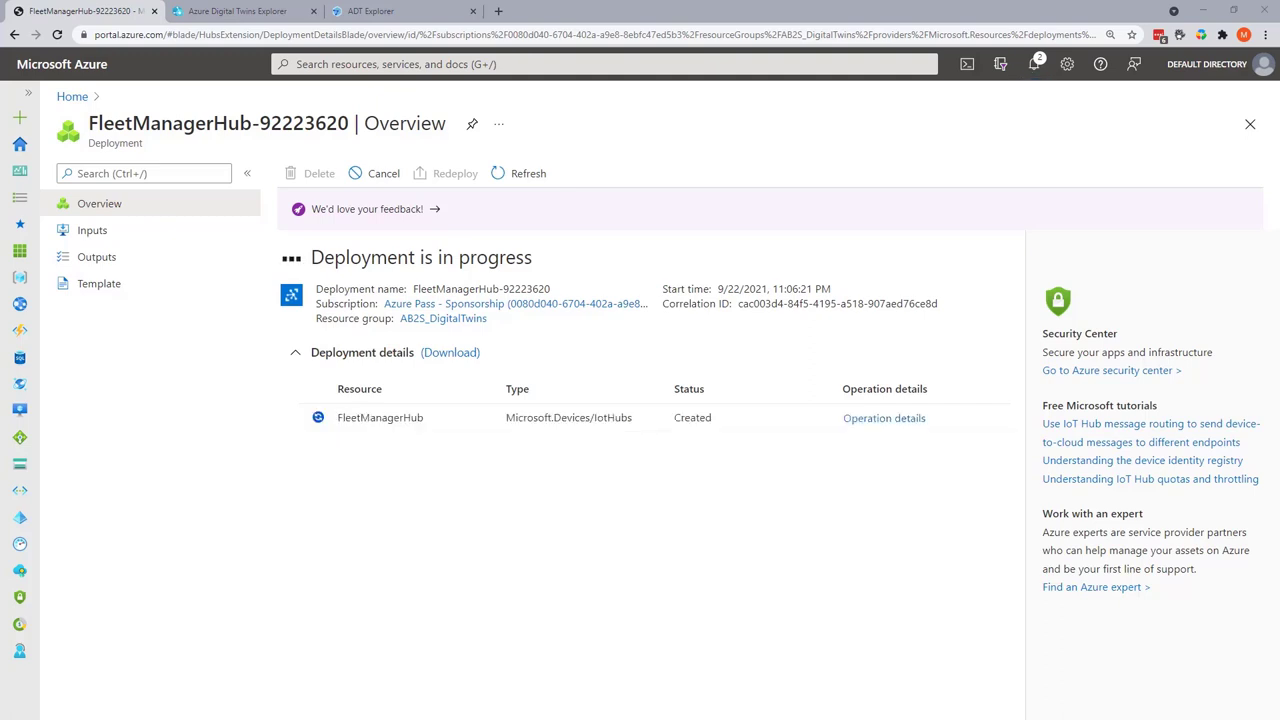
# - Look up the Microsoft Docs article on Azure IoT explorer, check its GitHub releases page for the installers, and close the page
pyautogui.click(499, 12)
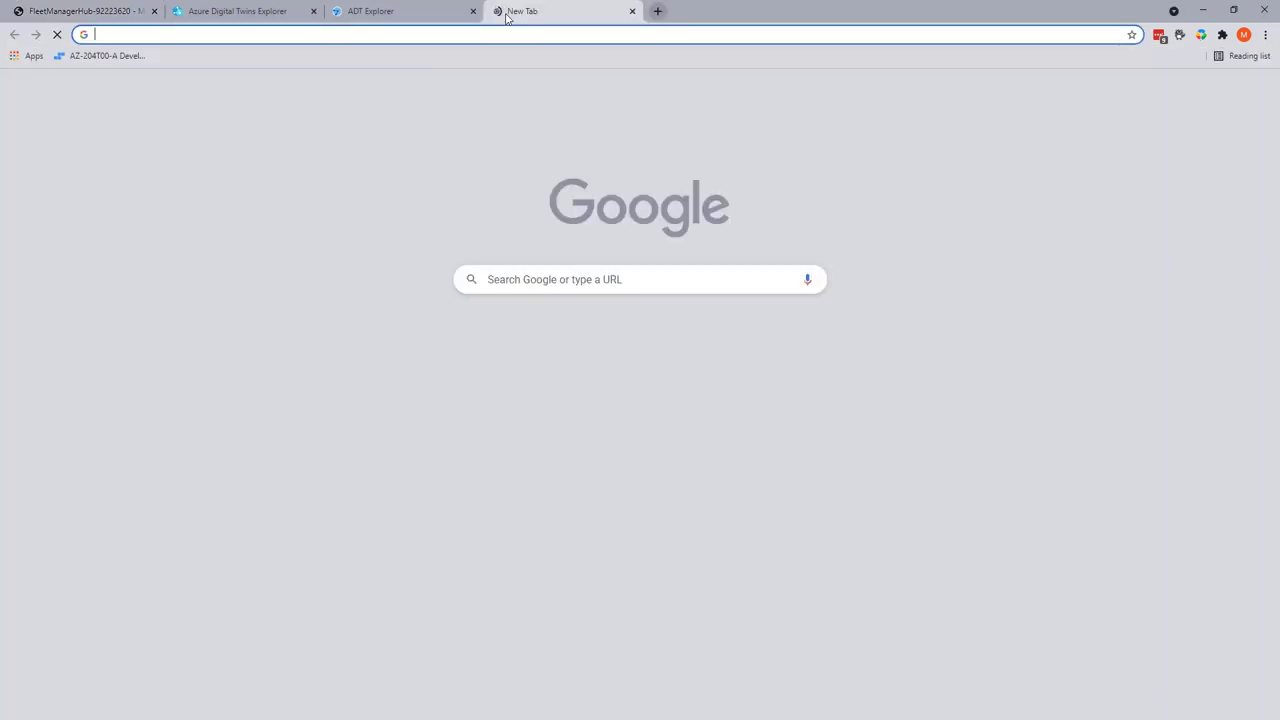
pyautogui.write('https://docs.microsoft.com/en-us/azure/iot-fundamentals/howto-use-iot-explorer?WT.mc_id=AZ-MVP-5004334')
pyautogui.press('Return')
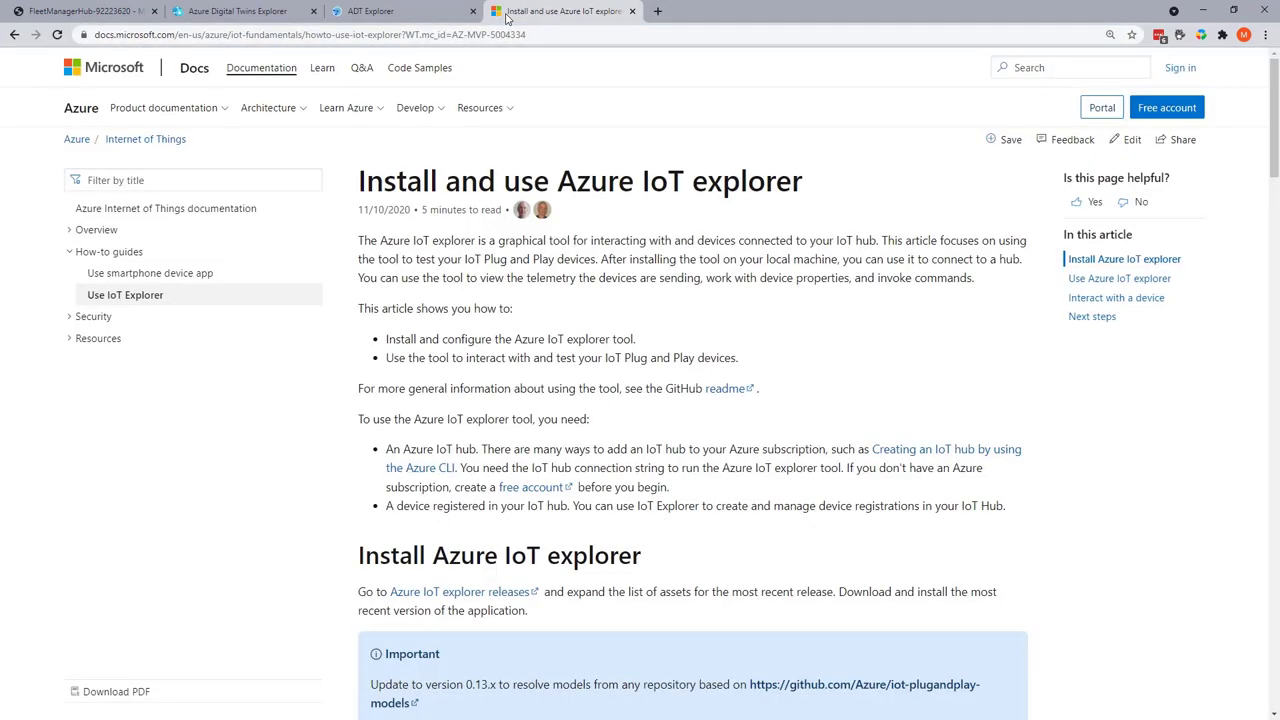
pyautogui.scroll(-3, 505, 385)
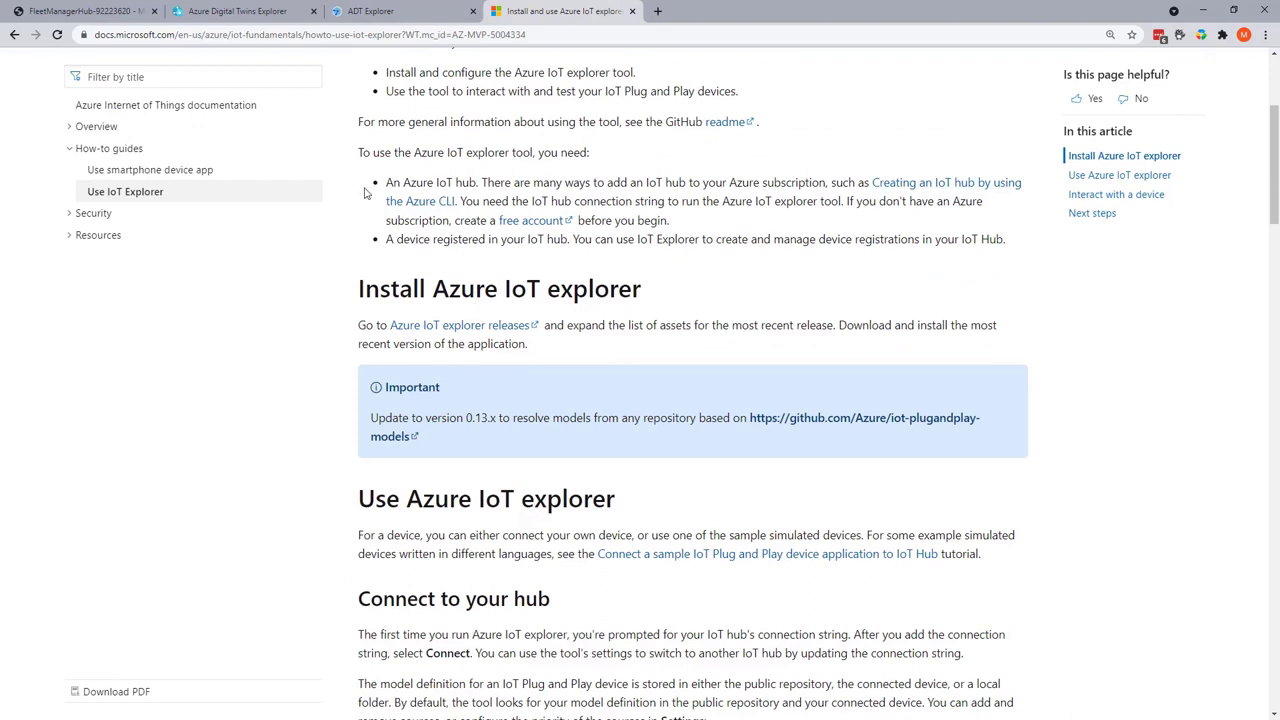
pyautogui.click(509, 337)
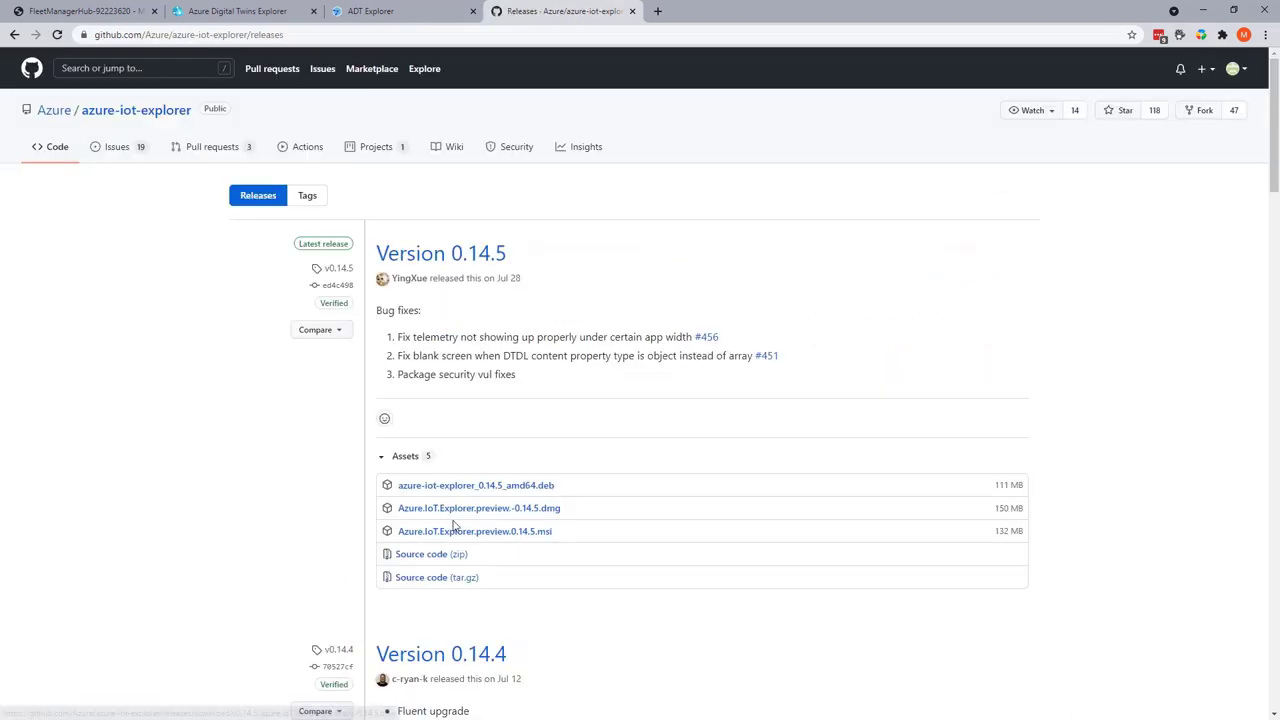
pyautogui.click(632, 11)
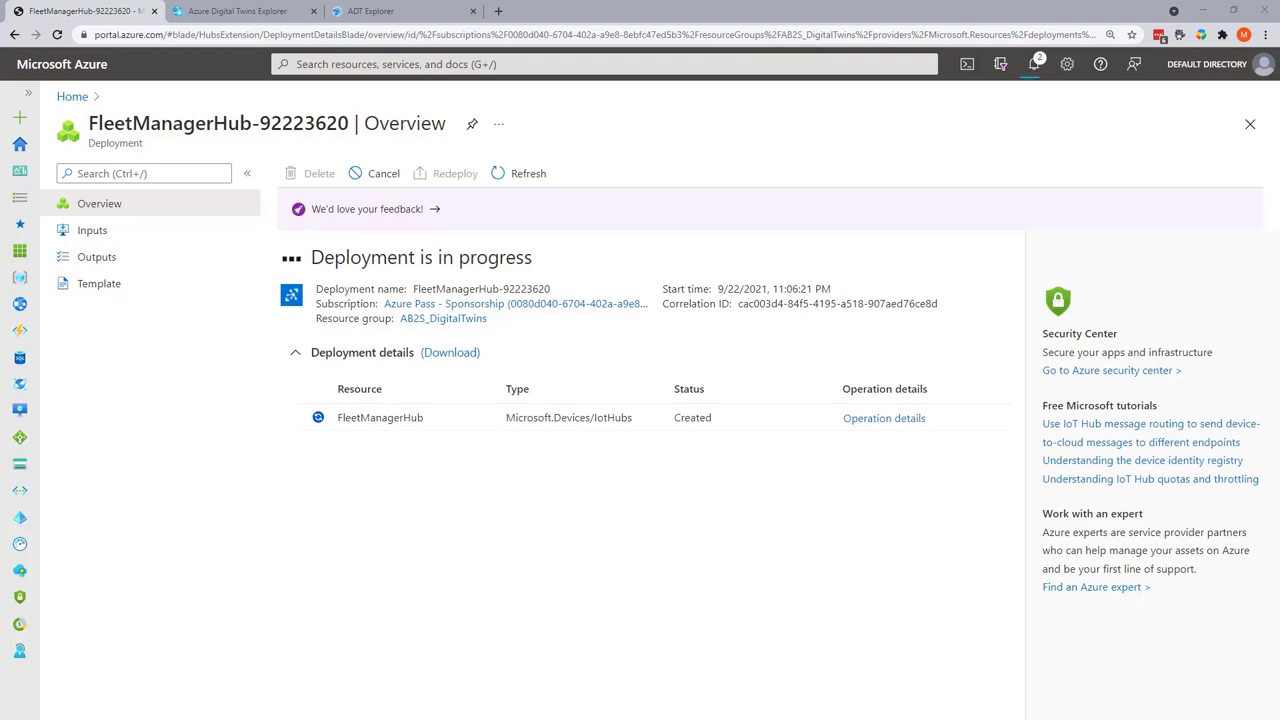
# - Open the deployed FleetManagerHub resource and copy the primary connection string of its iothubowner shared access policy
pyautogui.moveTo(601, 68); pyautogui.dragTo(587, 122)
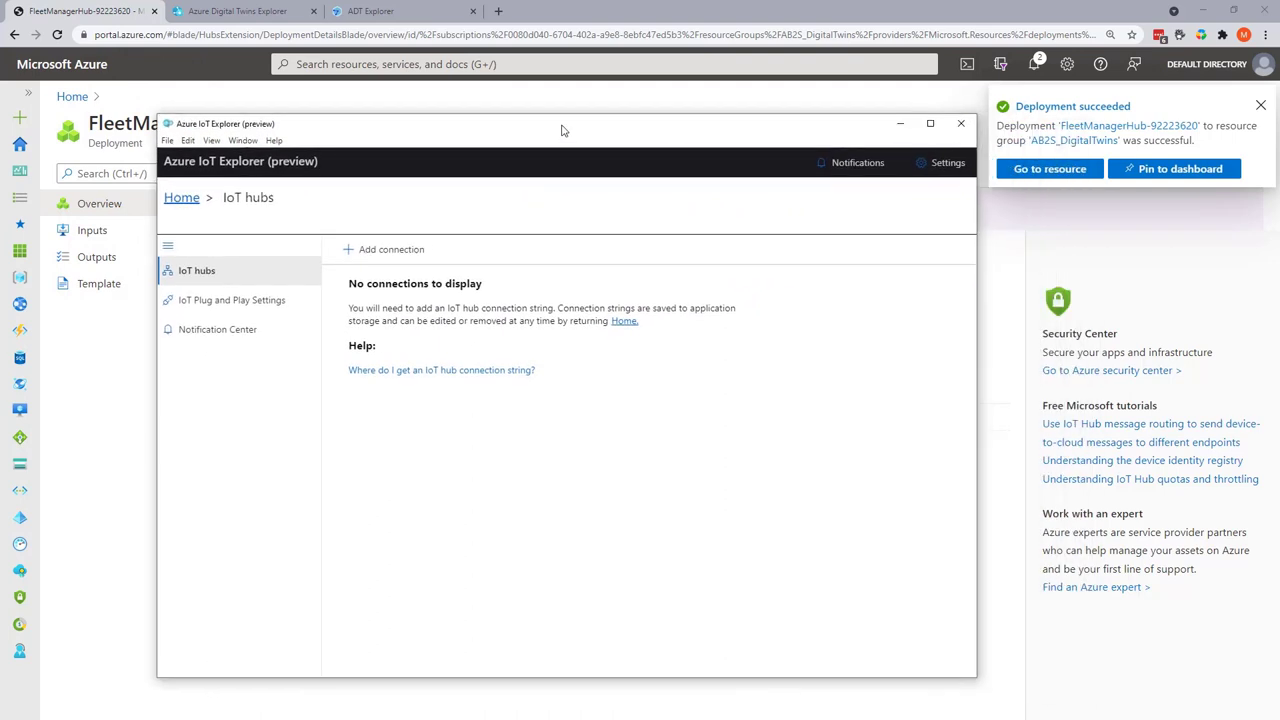
pyautogui.click(1041, 171)
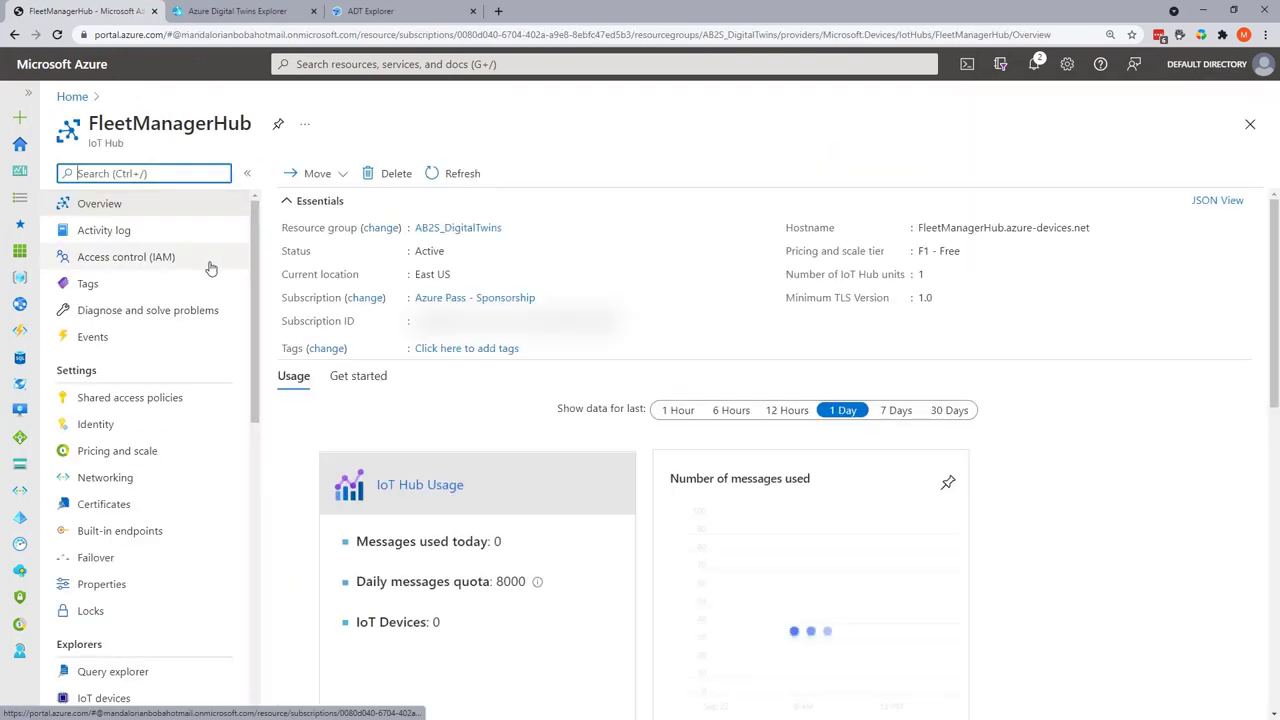
pyautogui.click(155, 406)
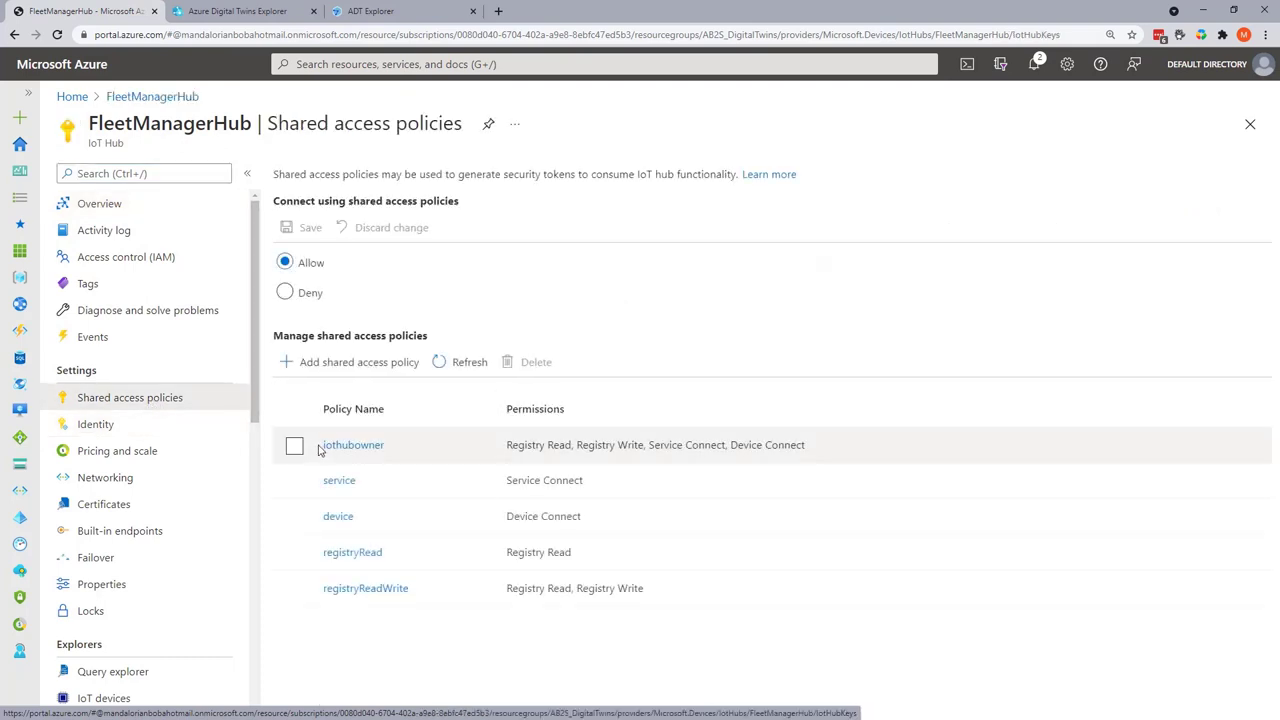
pyautogui.click(347, 455)
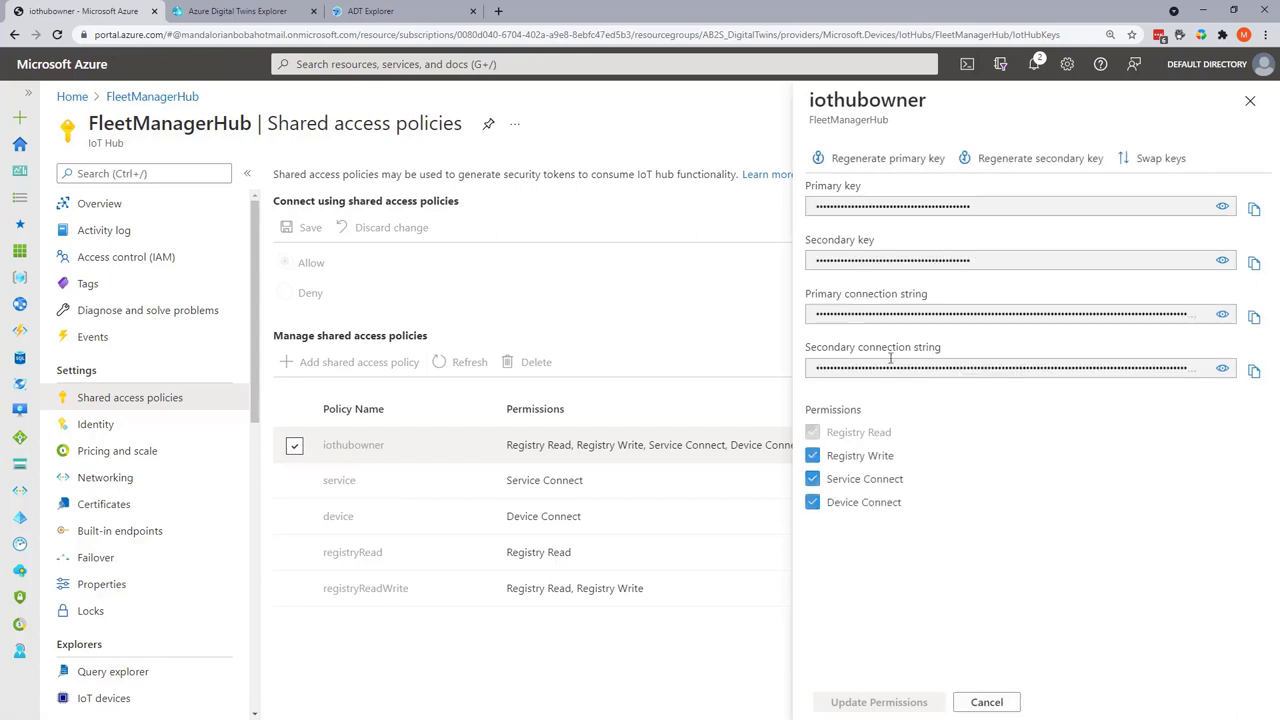
pyautogui.click(1256, 326)
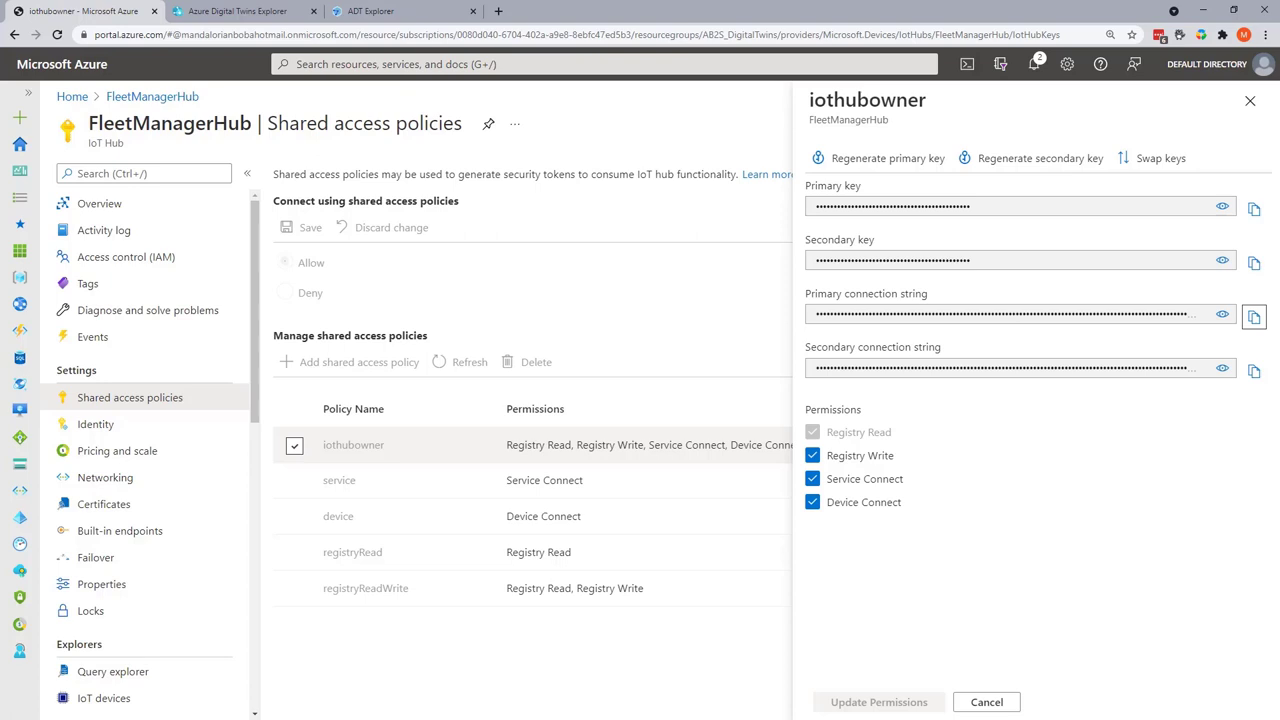
# - Switch to Azure IoT Explorer and add a hub connection by pasting and saving the copied connection string
pyautogui.hotkey('alt', 'Tab')
pyautogui.click(392, 250)
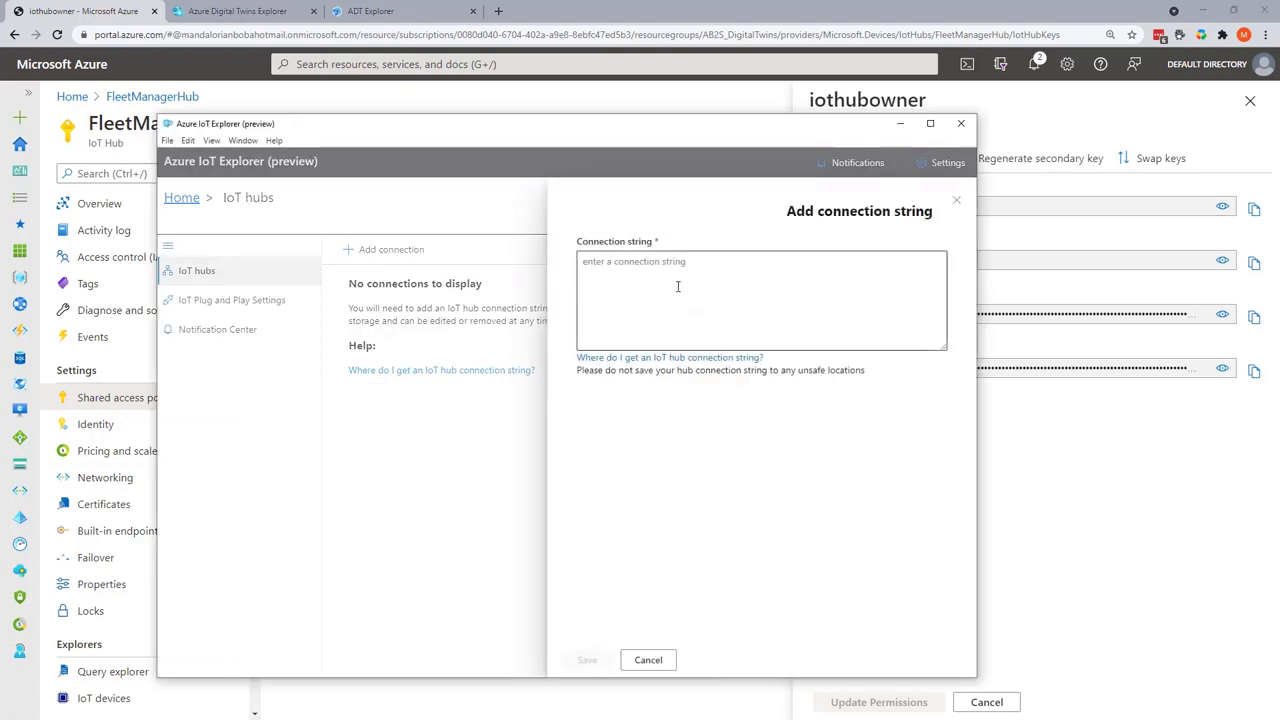
pyautogui.click(677, 287)
pyautogui.hotkey('ctrl', 'v')
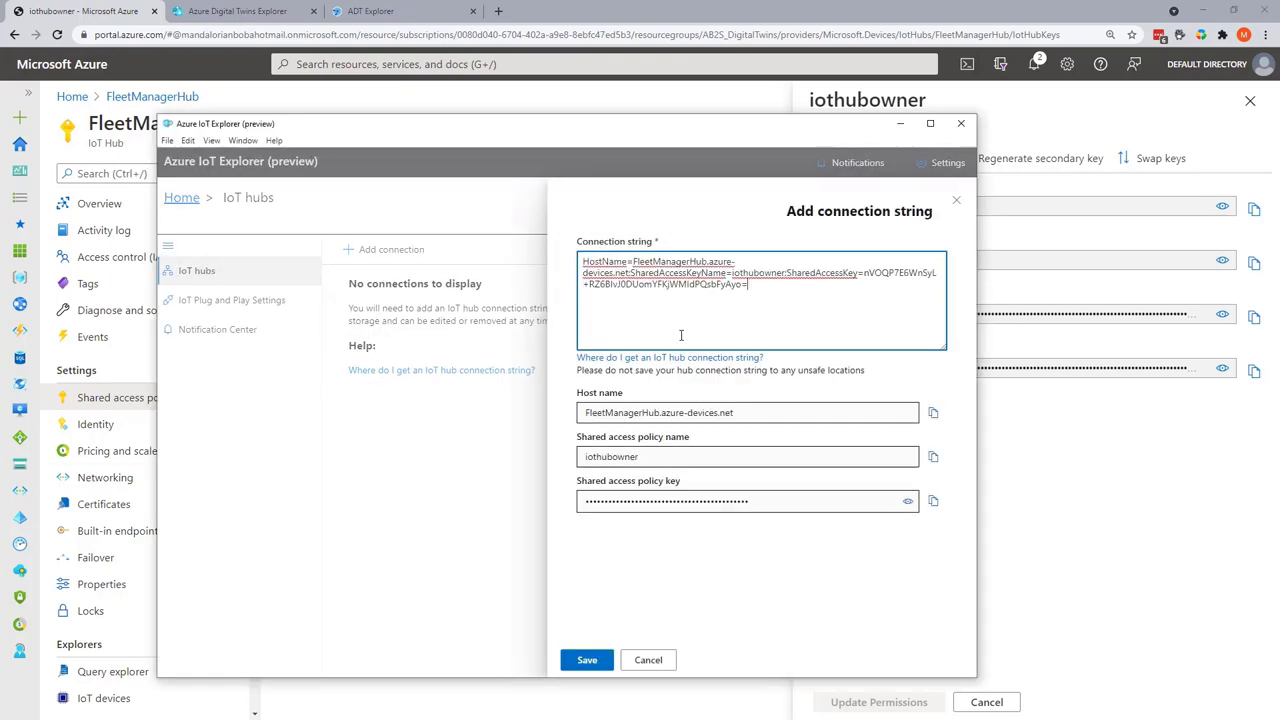
pyautogui.click(587, 660)
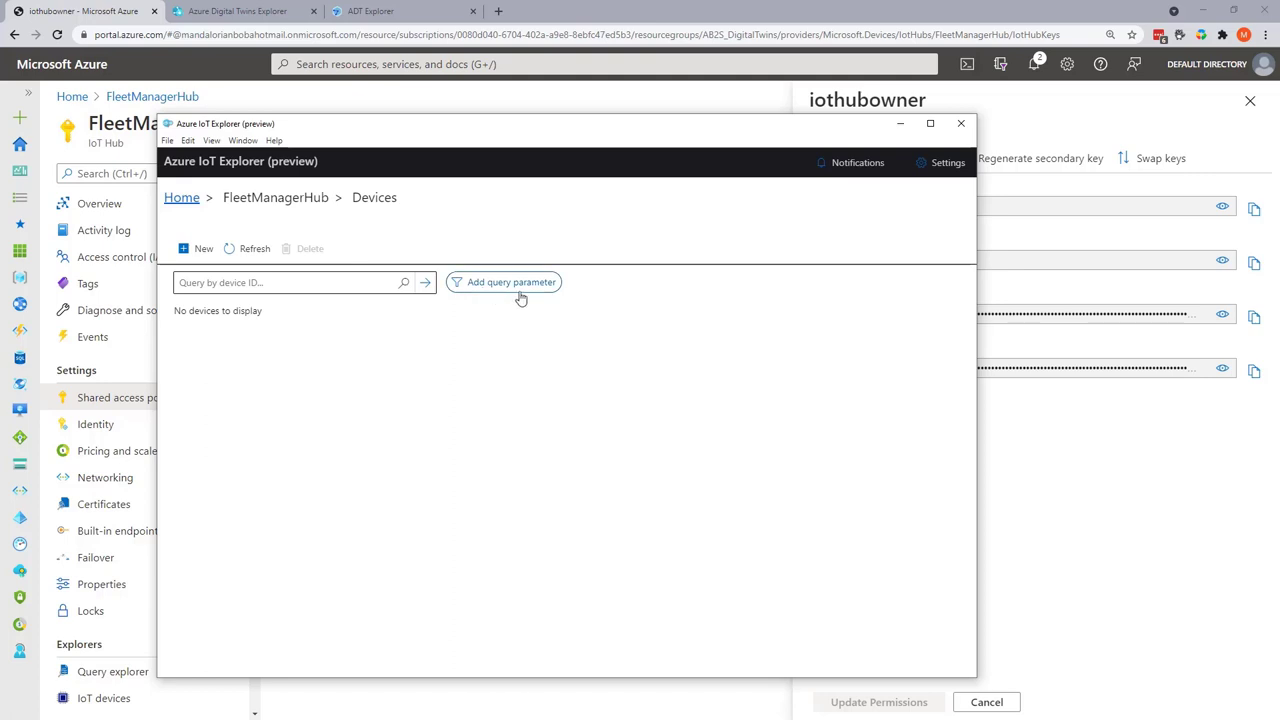
# - Start a new device identity, and copy the $dtId of the Trip_0001 trailer's sensor twin from Azure Digital Twins Explorer
pyautogui.click(186, 249)
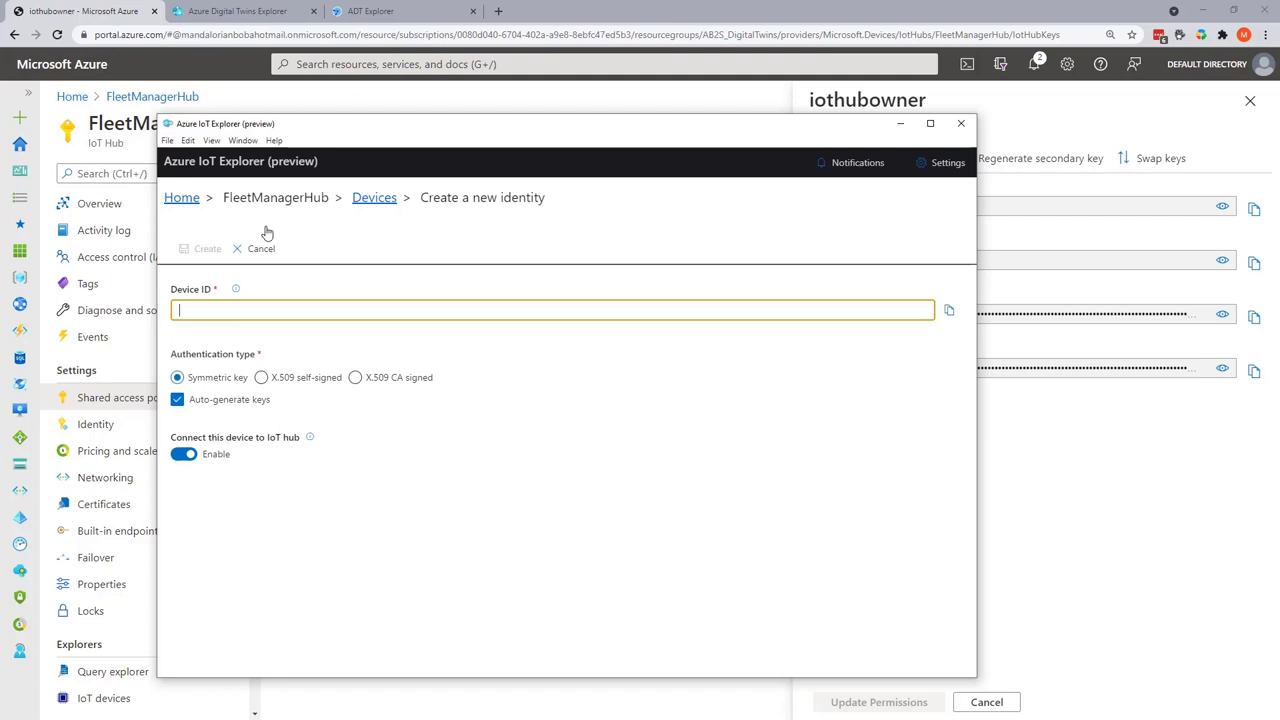
pyautogui.click(240, 11)
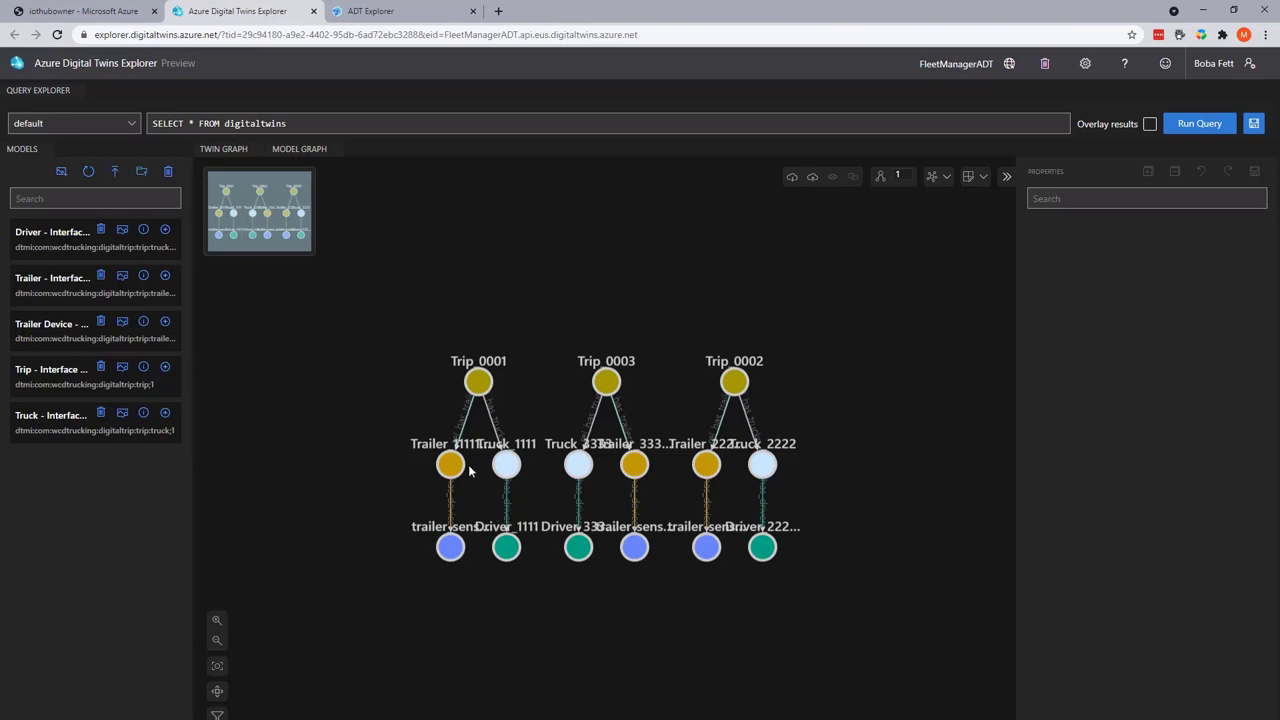
pyautogui.click(450, 550)
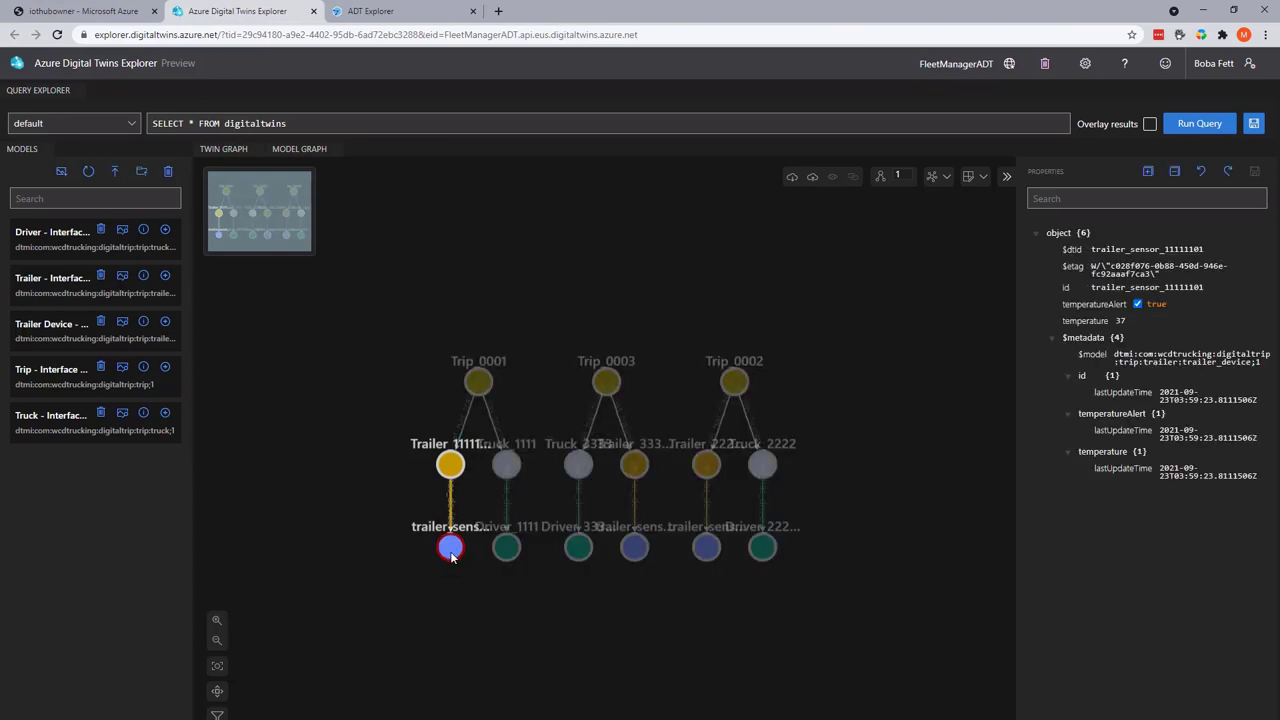
pyautogui.doubleClick(1094, 250)
pyautogui.hotkey('ctrl', 'c')
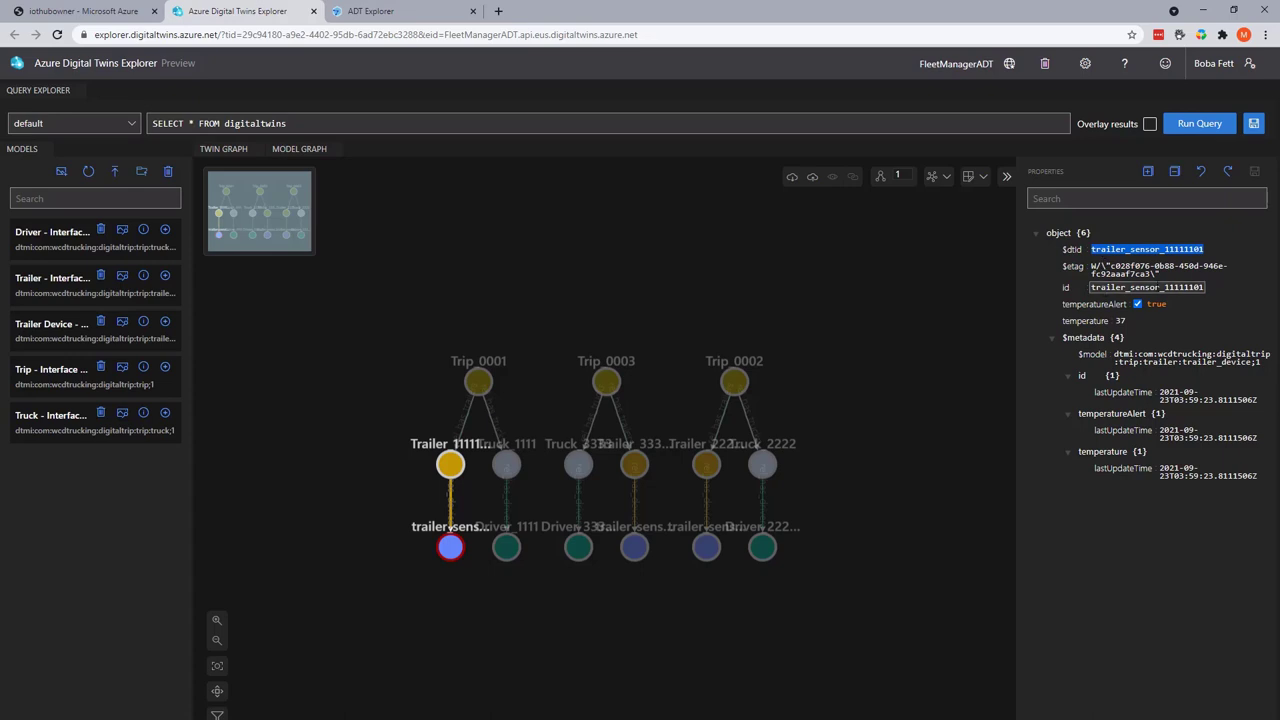
# - Close the iothubowner details in the portal and create the device trailer_sensor_11111101 with auto-generated symmetric keys in Azure IoT Explorer
pyautogui.click(91, 14)
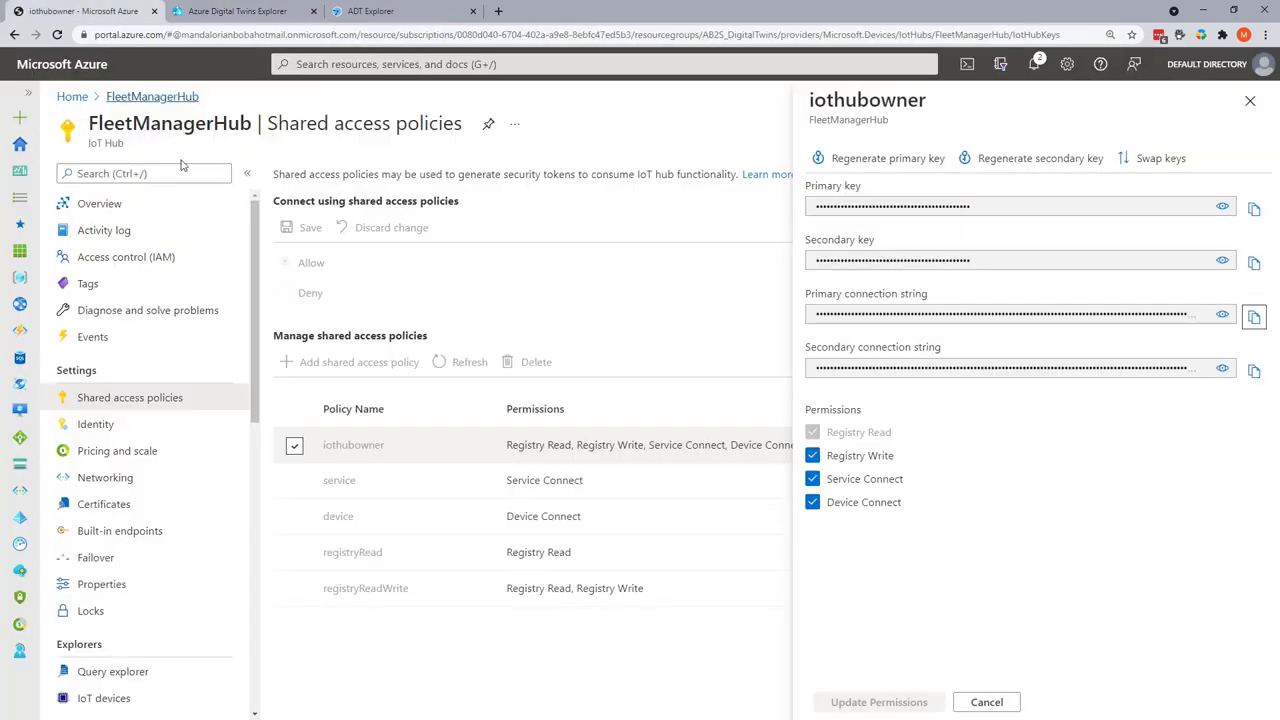
pyautogui.click(1249, 100)
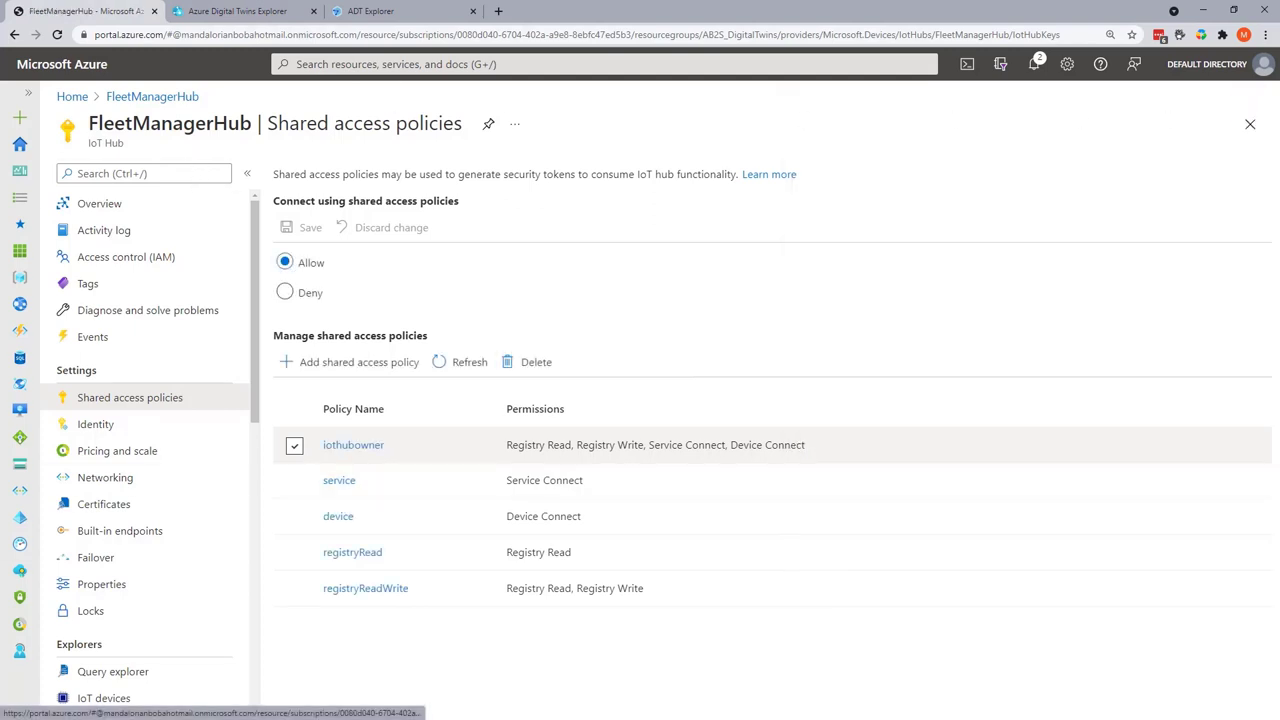
pyautogui.hotkey('alt', 'Tab')
pyautogui.hotkey('ctrl', 'v')
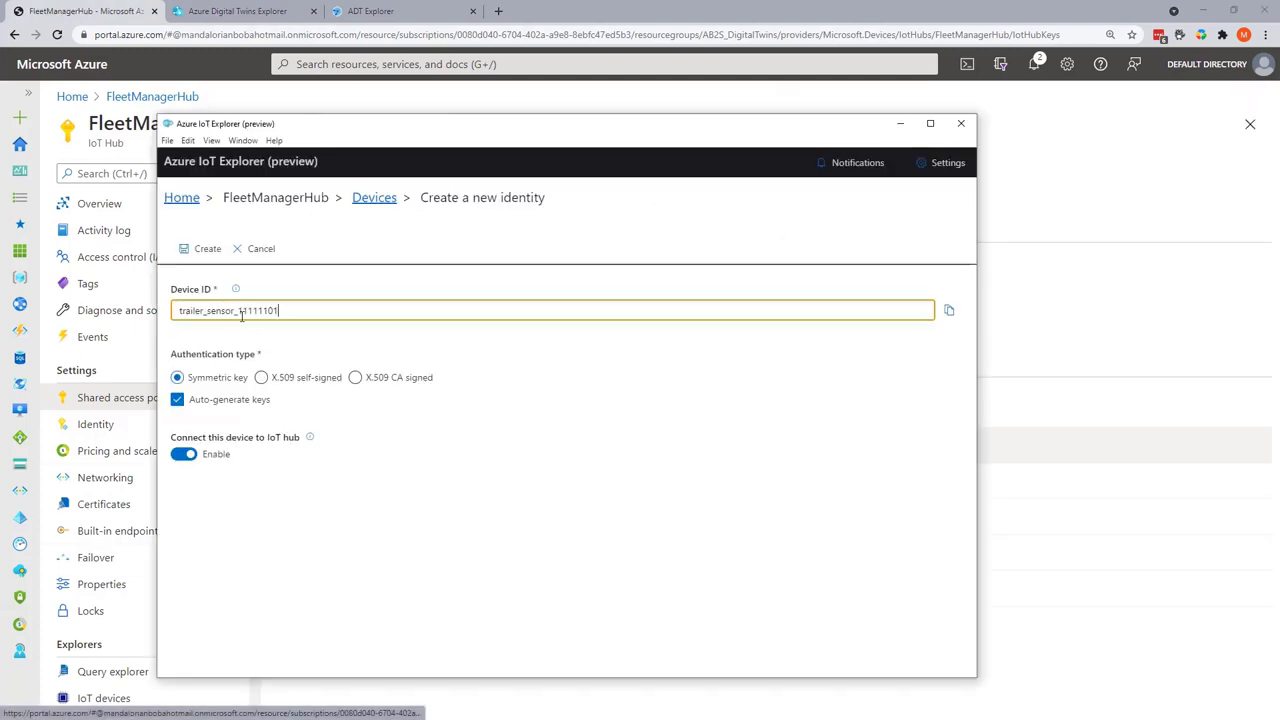
pyautogui.click(207, 250)
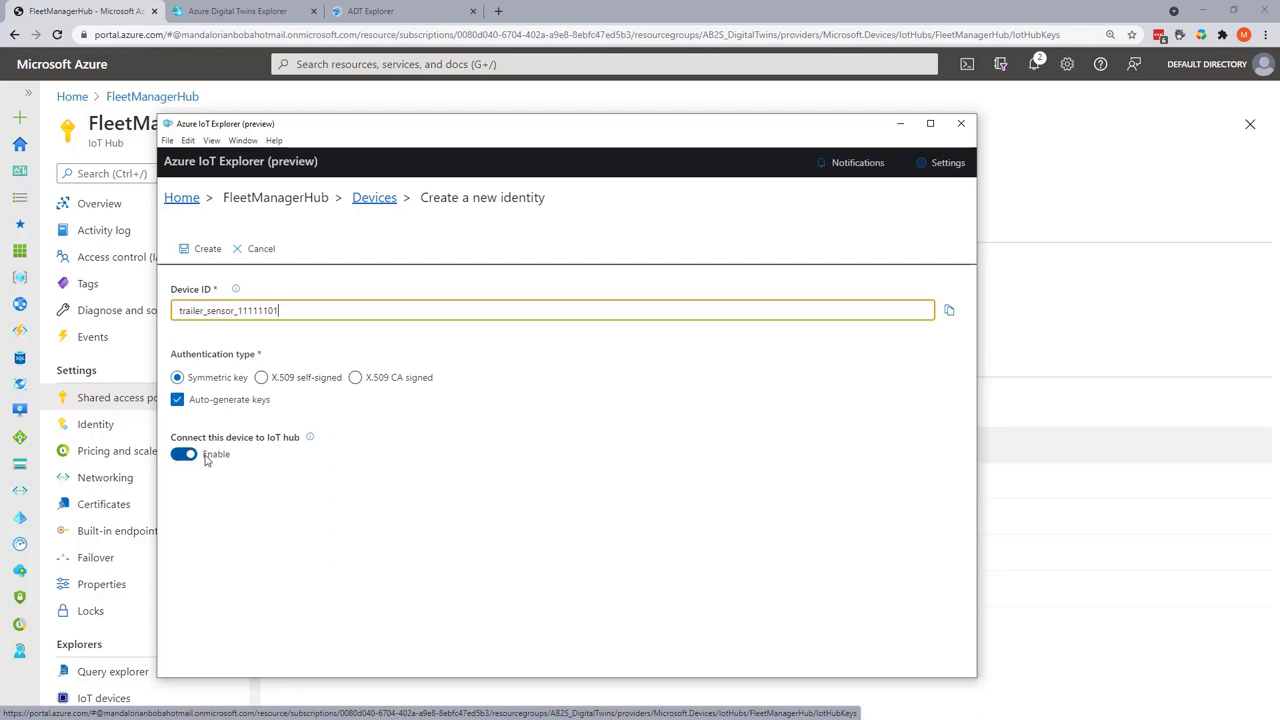
pyautogui.click(203, 252)
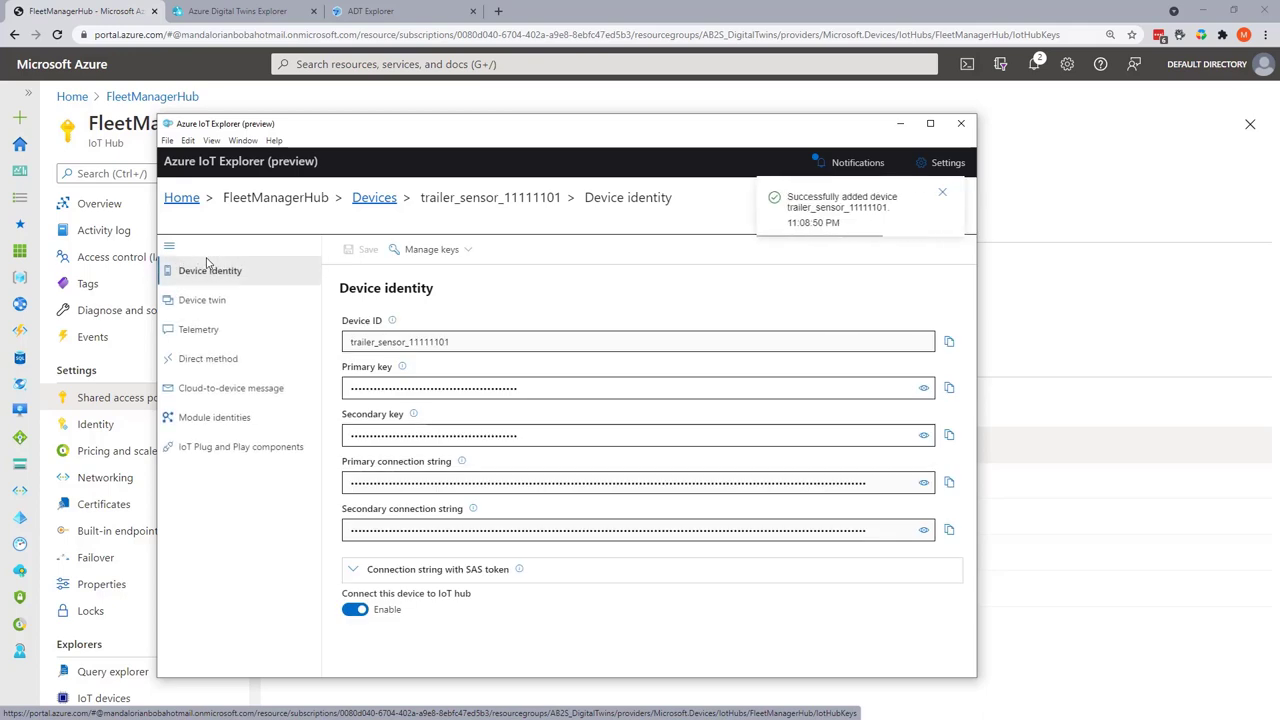
# - Switch back to the Azure portal and open the list of IoT devices in FleetManagerHub
pyautogui.click(340, 102)
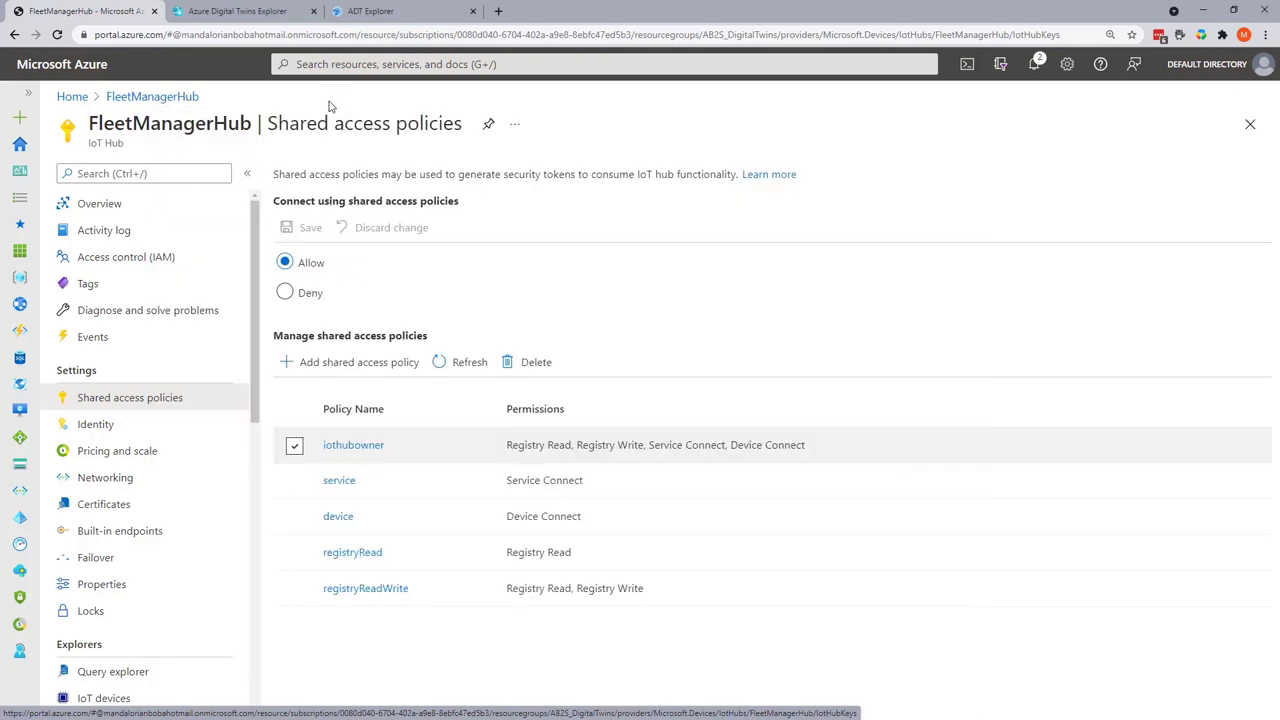
pyautogui.scroll(-4, 80, 370)
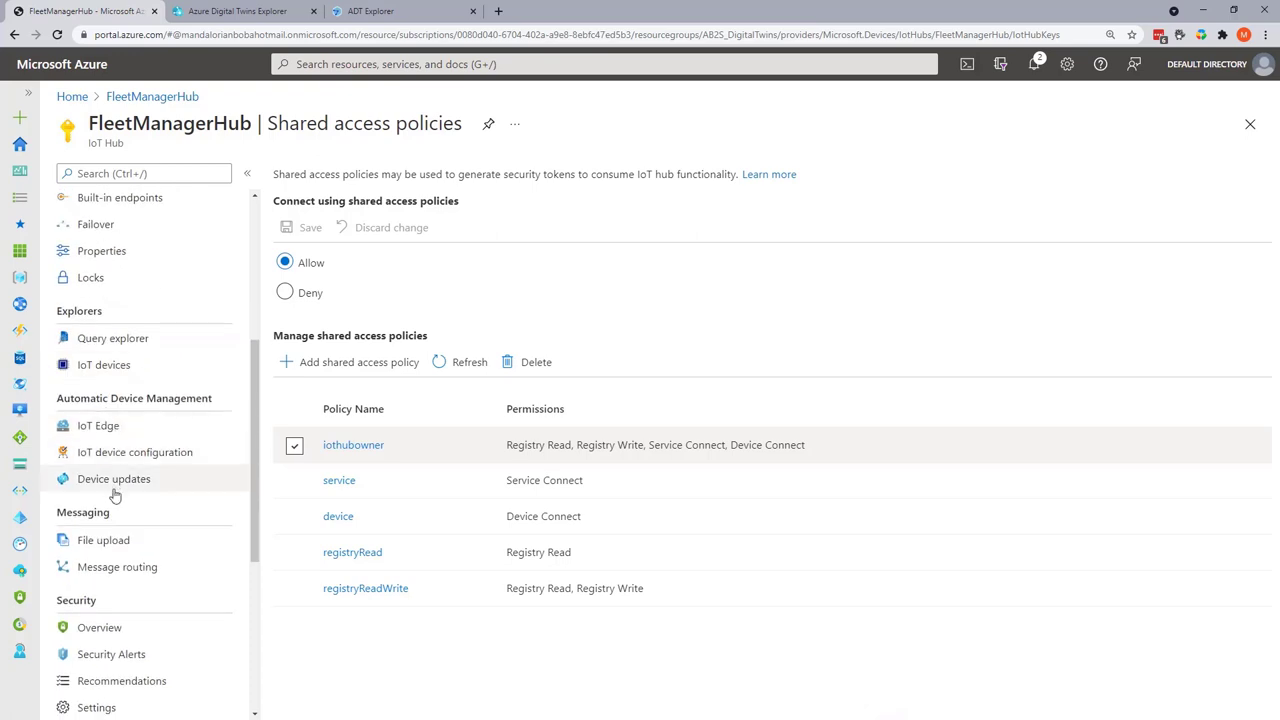
pyautogui.click(110, 368)
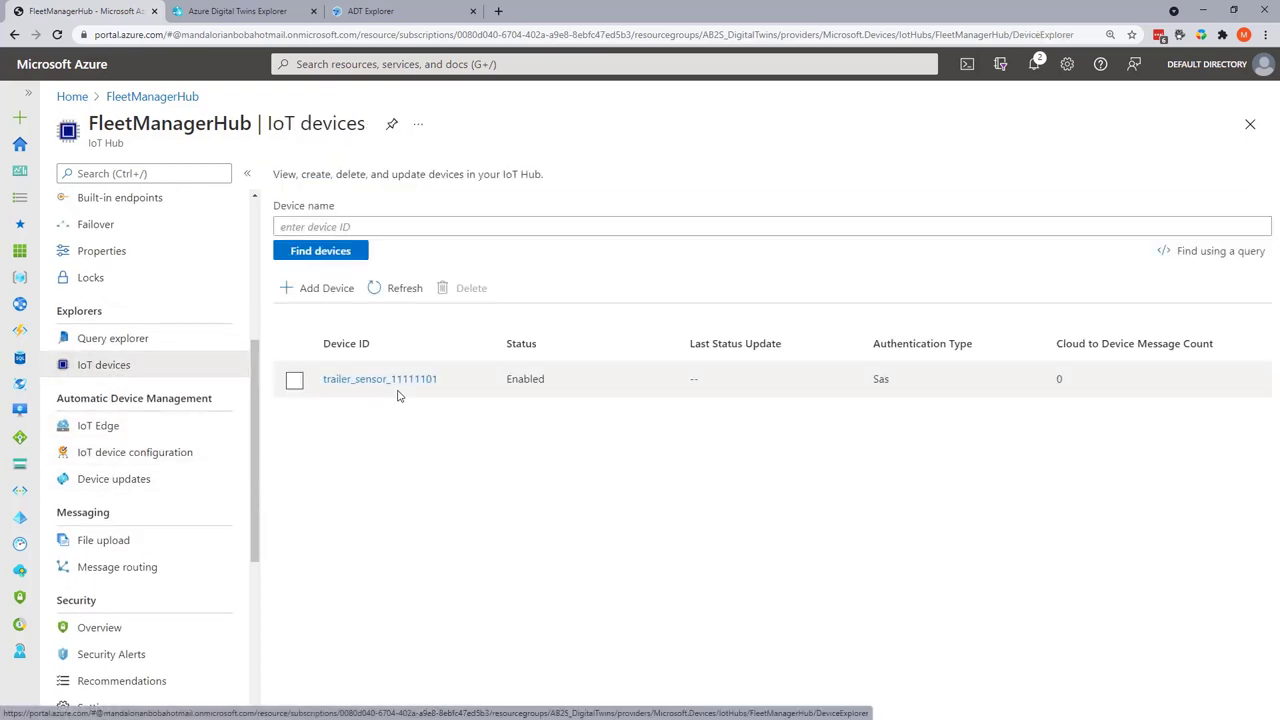
# - Add the device trailer_sensor_22222201 with auto-generated symmetric keys to FleetManagerHub and refresh the device list
pyautogui.click(328, 289)
pyautogui.click(226, 275)
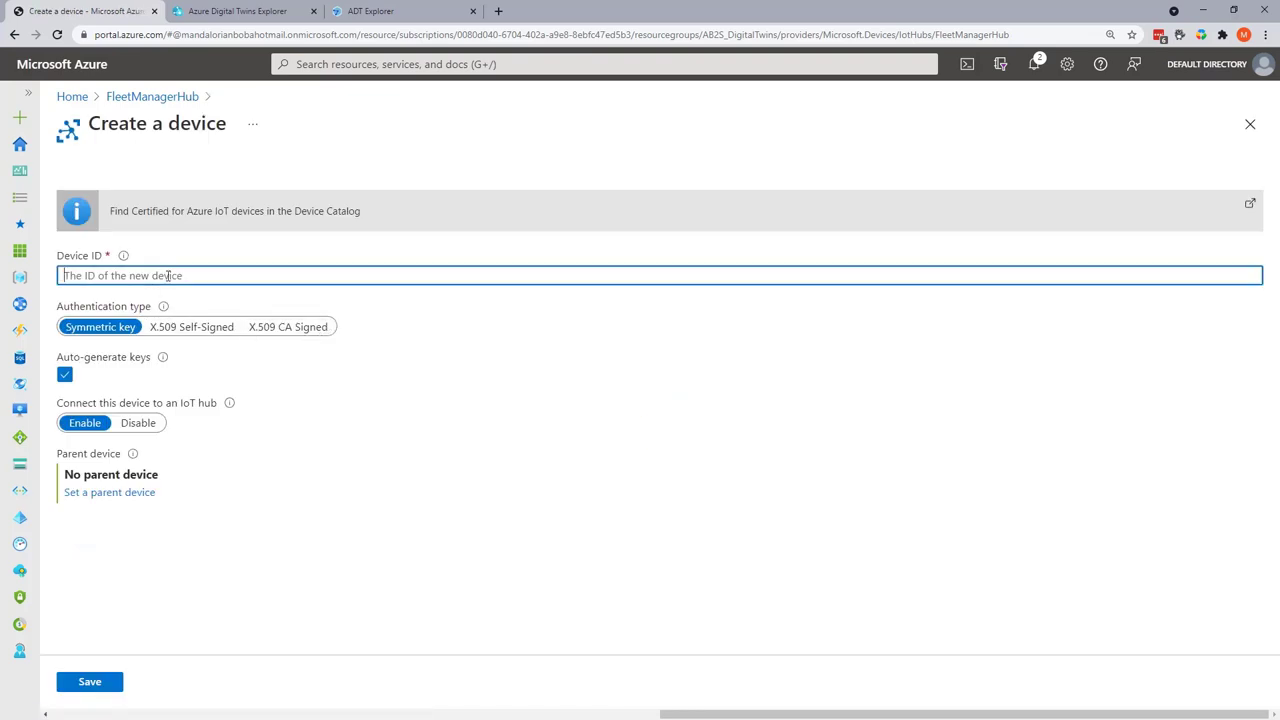
pyautogui.hotkey('ctrl', 'v')
pyautogui.moveTo(133, 278); pyautogui.dragTo(166, 279)
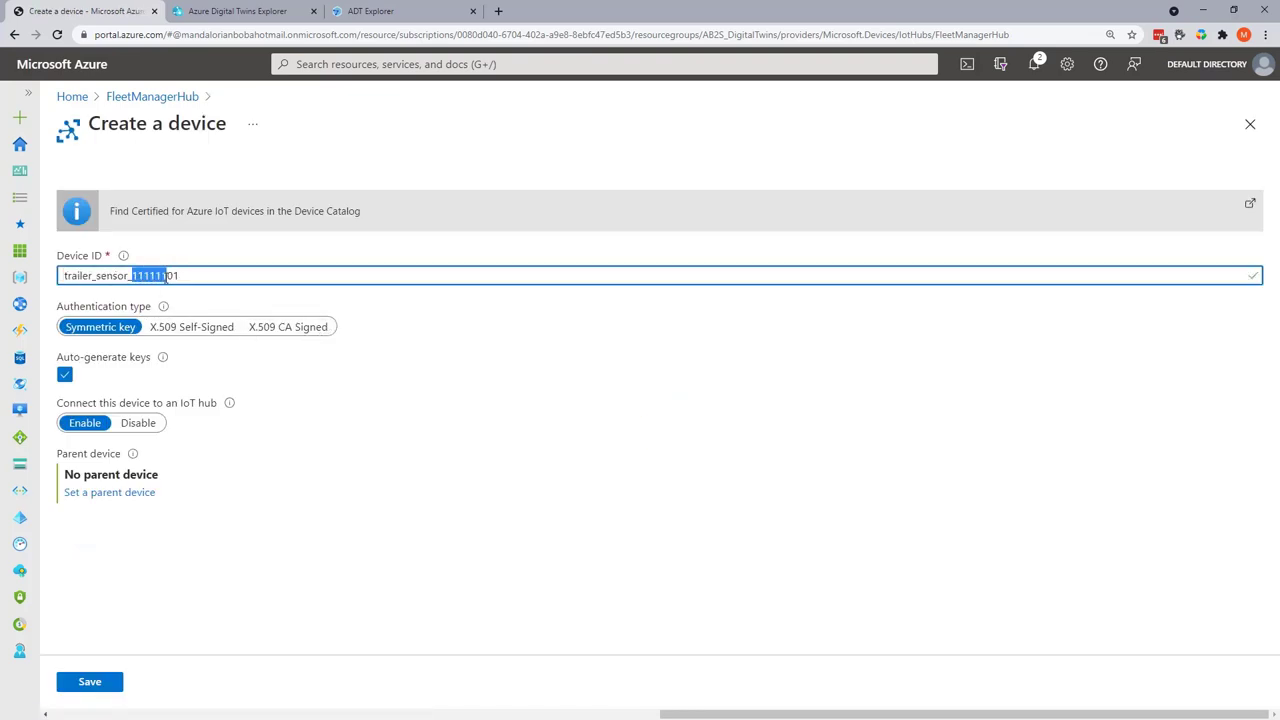
pyautogui.write('222222')
pyautogui.click(89, 683)
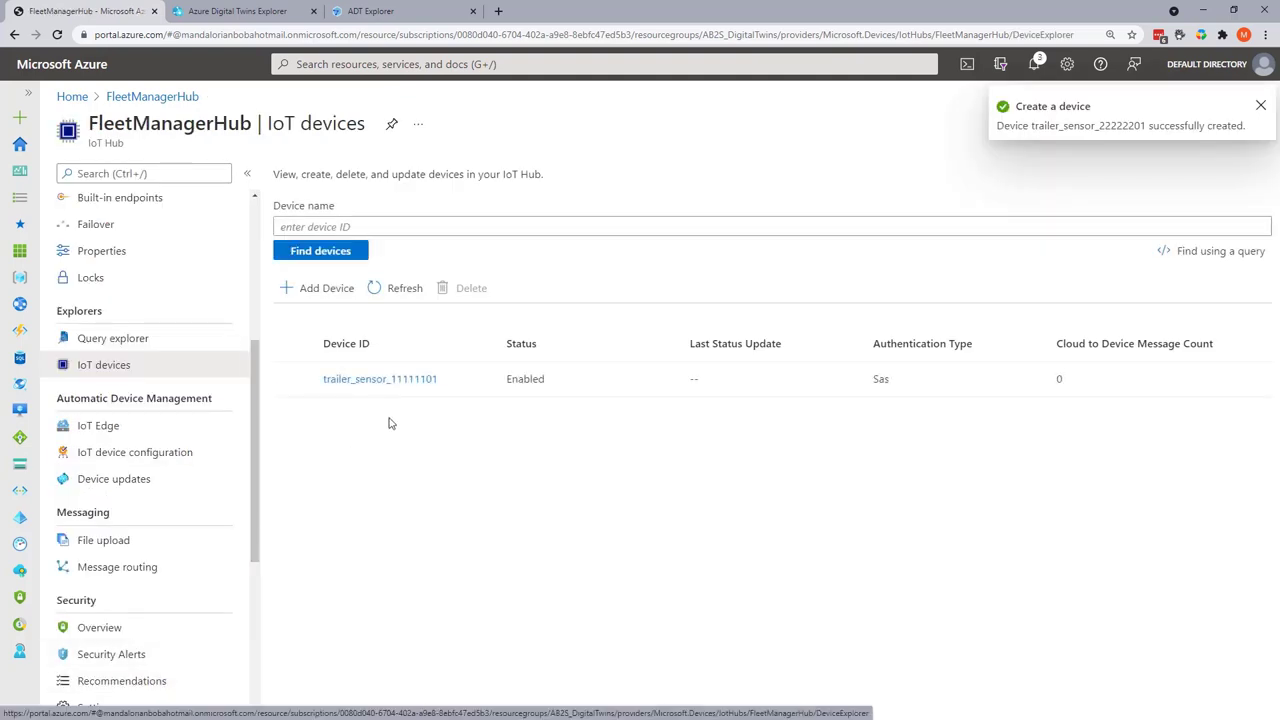
pyautogui.click(398, 289)
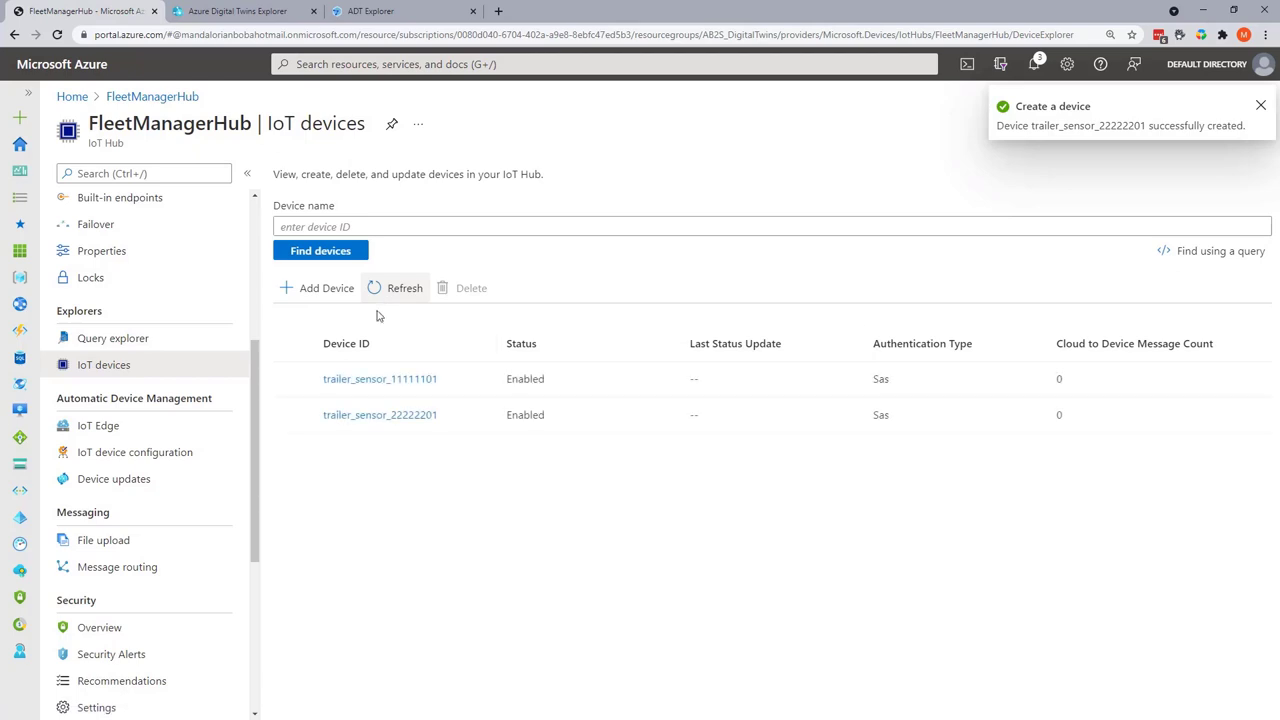
# - Add the device trailer_sensor_33333301 with auto-generated symmetric keys to the hub and refresh the device list
pyautogui.click(300, 288)
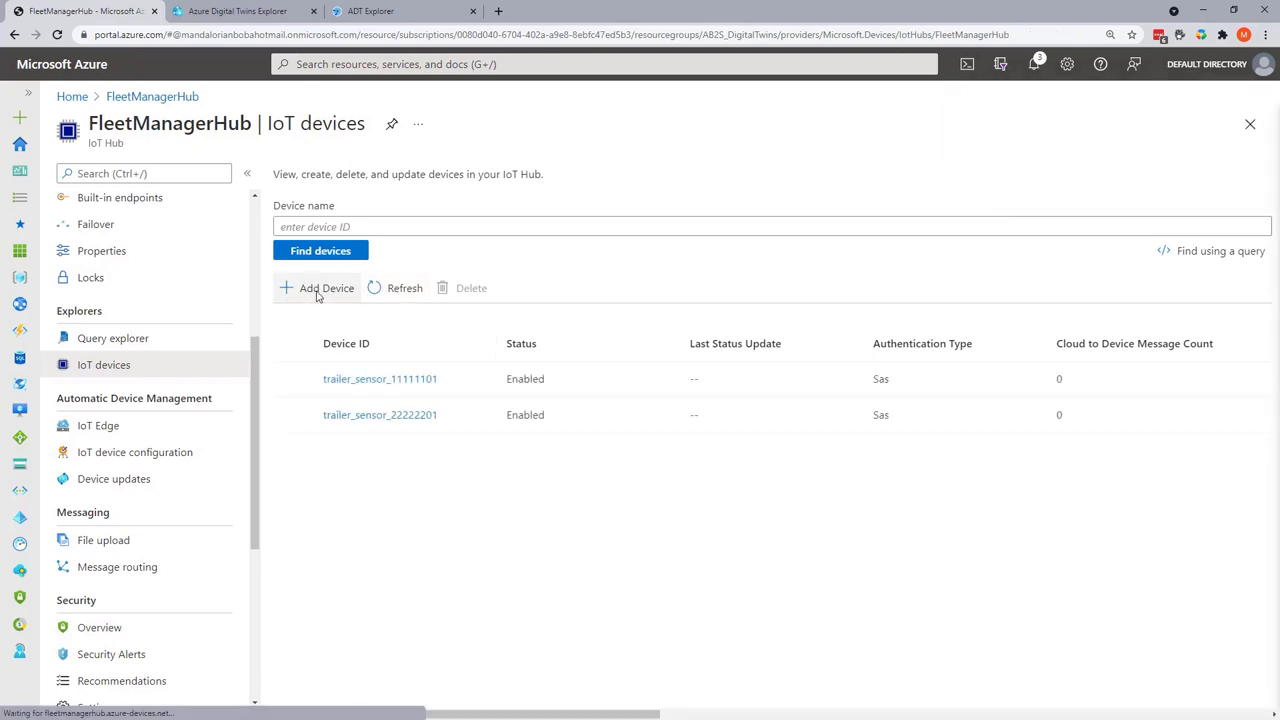
pyautogui.click(128, 277)
pyautogui.hotkey('ctrl', 'v')
pyautogui.moveTo(131, 277); pyautogui.dragTo(166, 281)
pyautogui.write('3333')
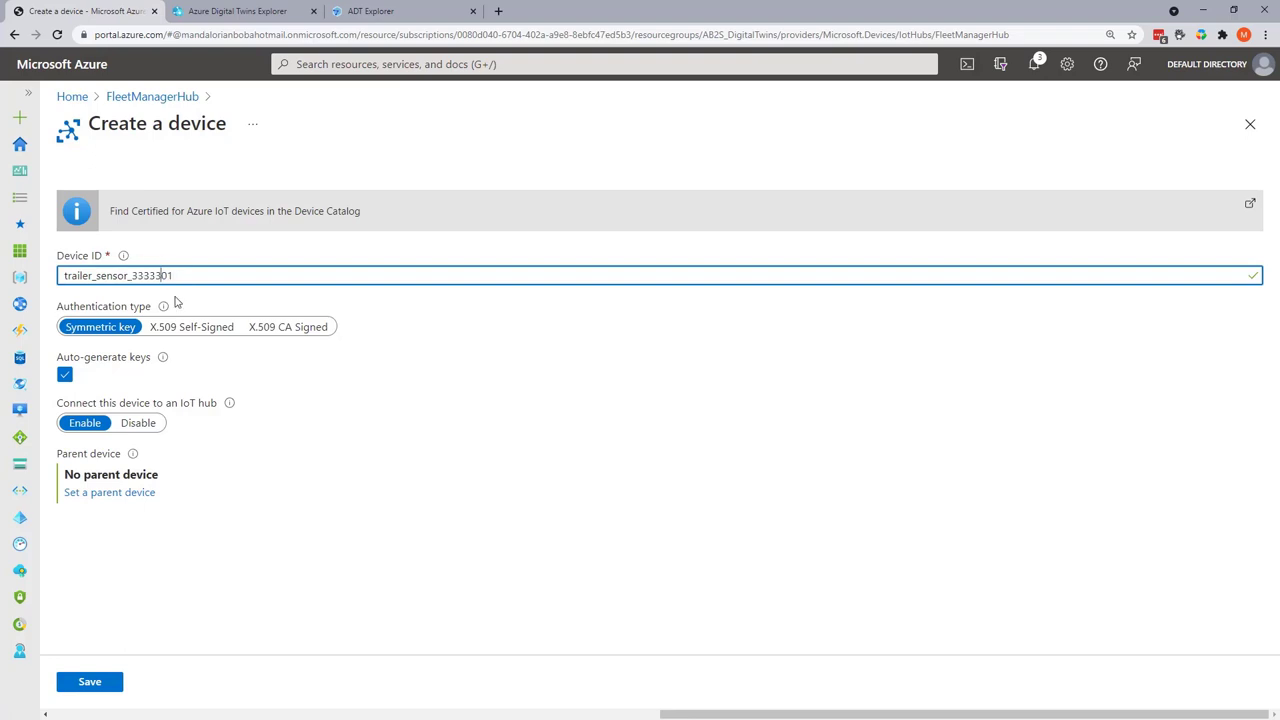
pyautogui.write('33')
pyautogui.click(105, 680)
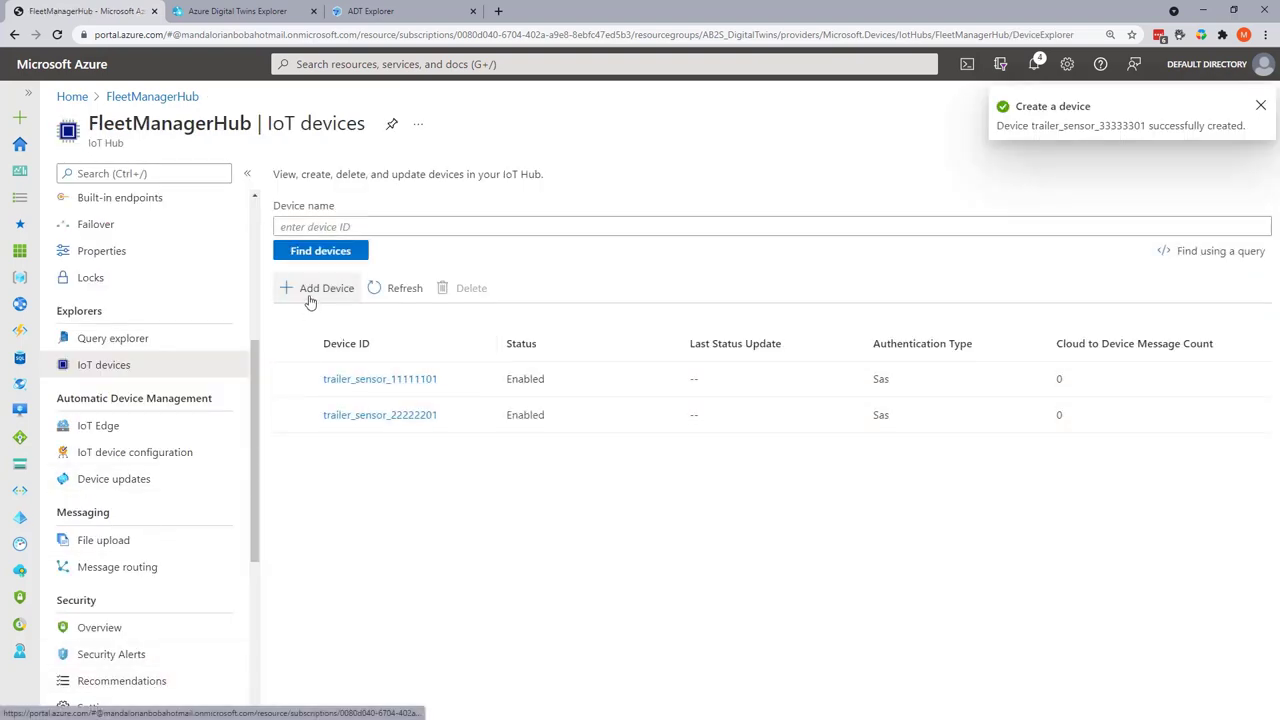
pyautogui.click(396, 288)
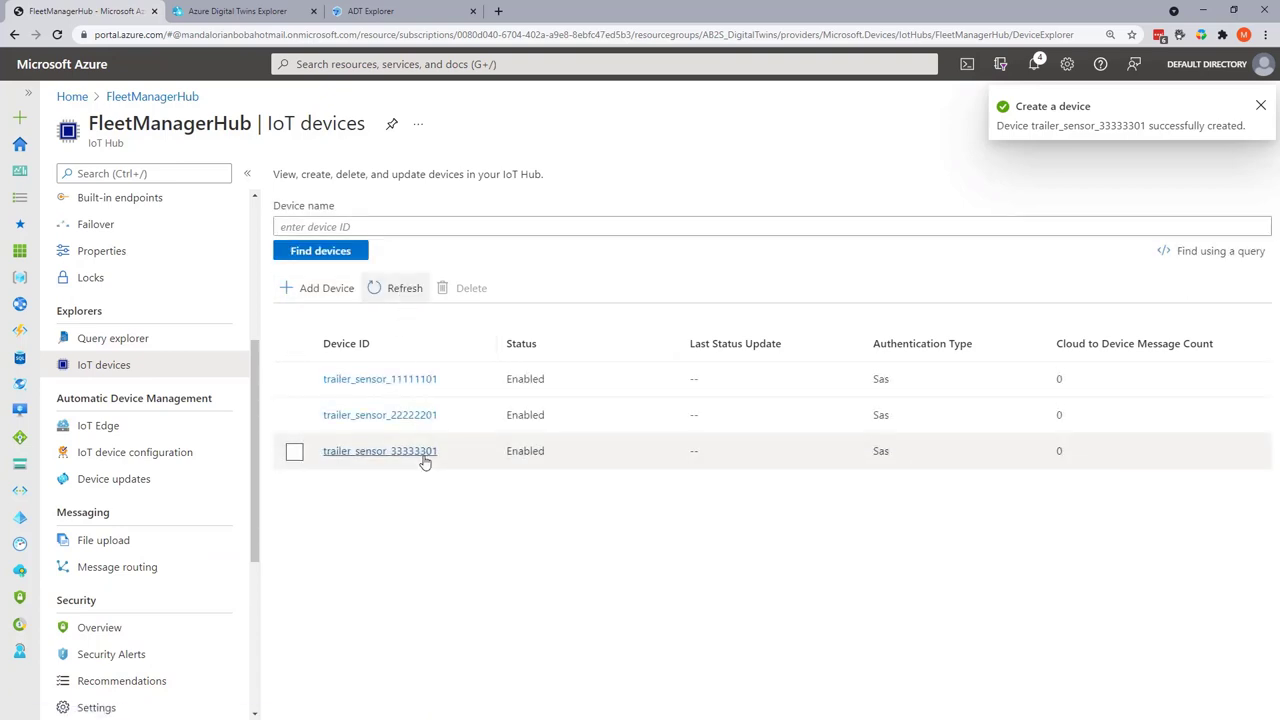
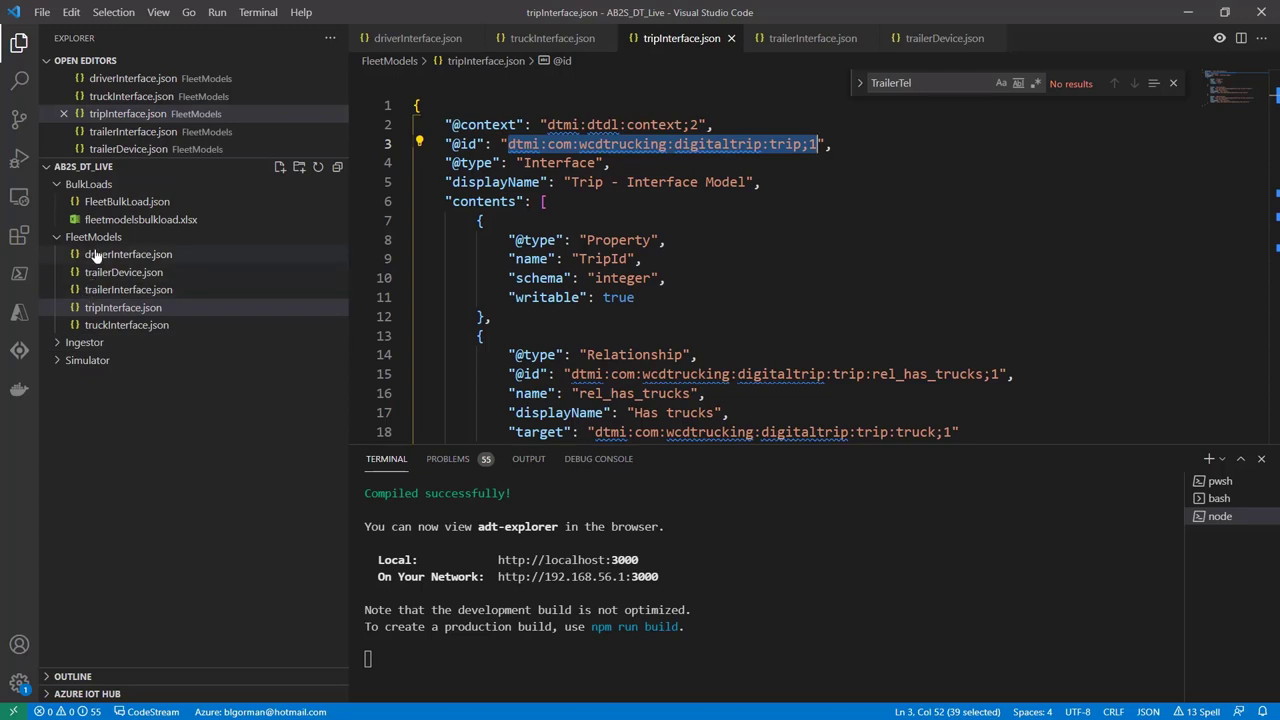
# - In Visual Studio Code, collapse FleetModels and BulkLoads, open AzureIoTHub.cs from the DeviceSimulator project, and shrink the terminal to enlarge the editor
pyautogui.click(64, 240)
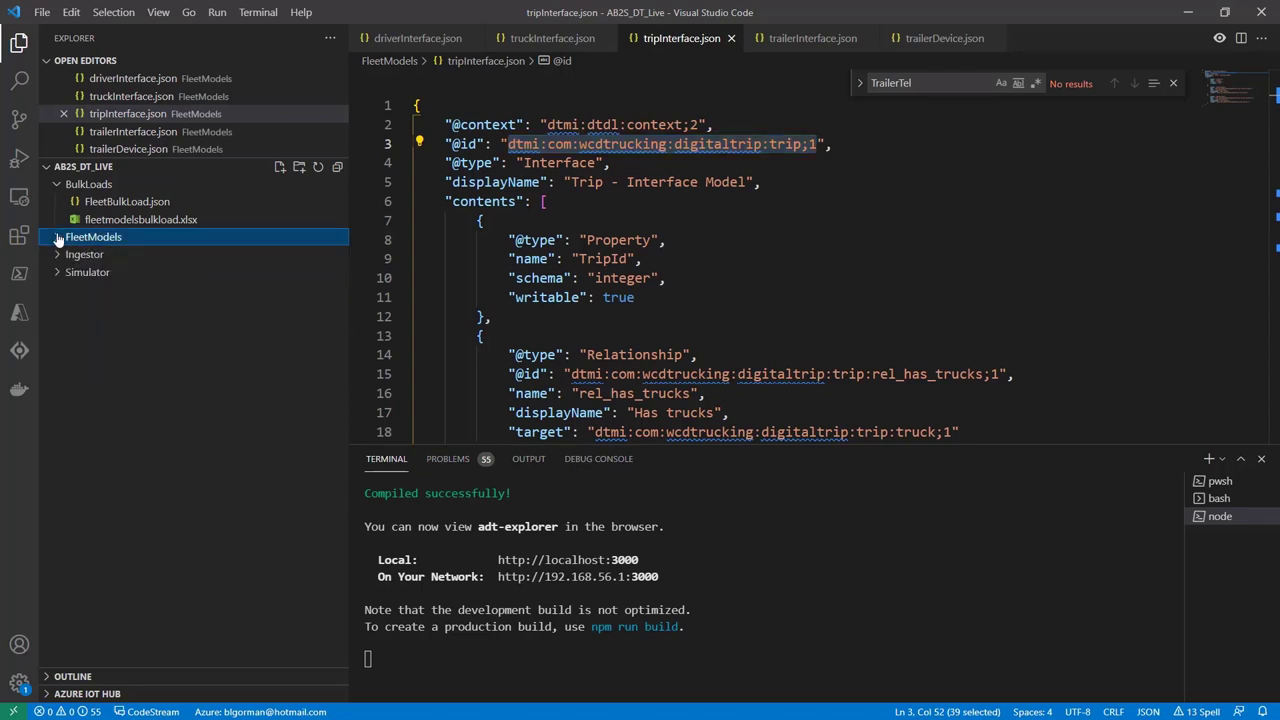
pyautogui.click(60, 187)
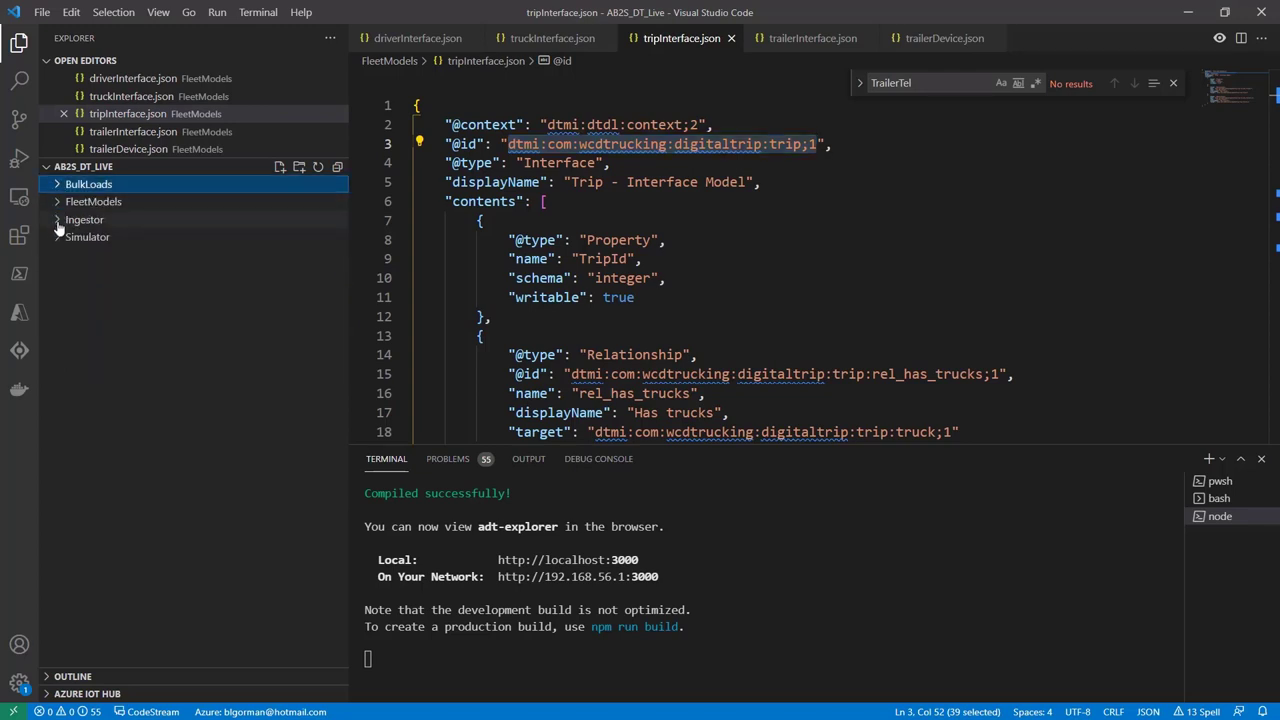
pyautogui.click(61, 240)
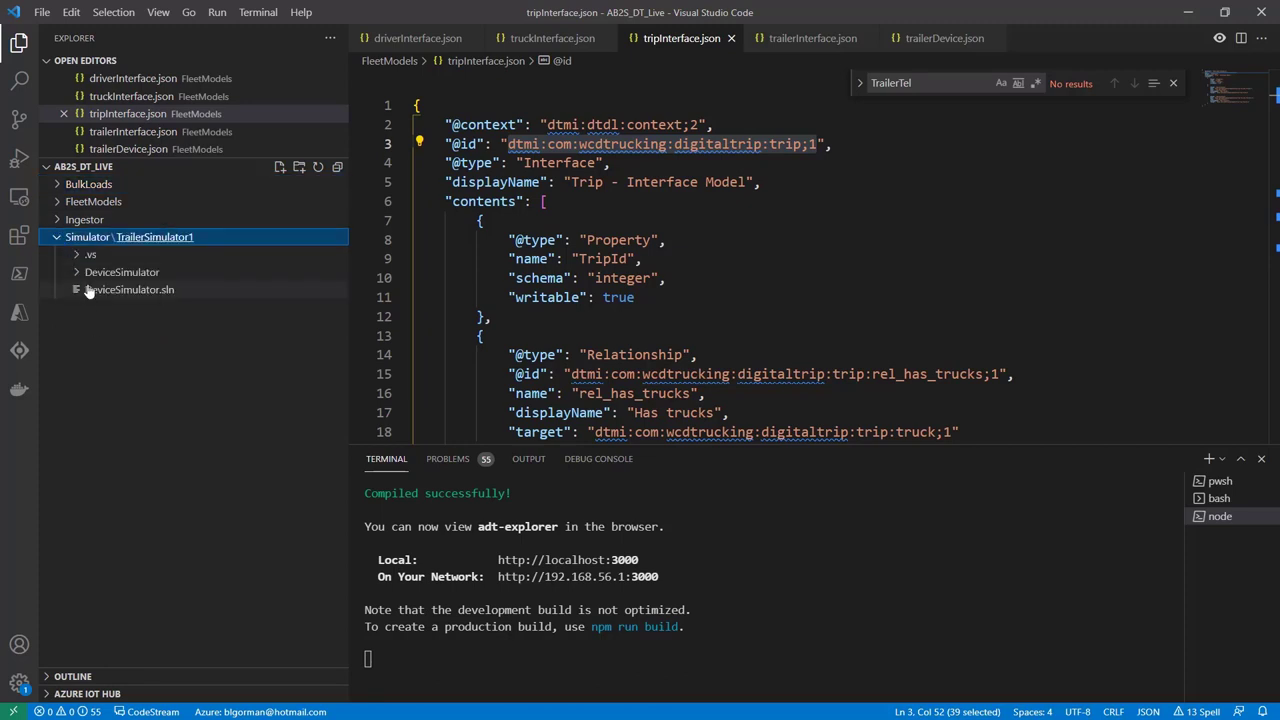
pyautogui.click(112, 274)
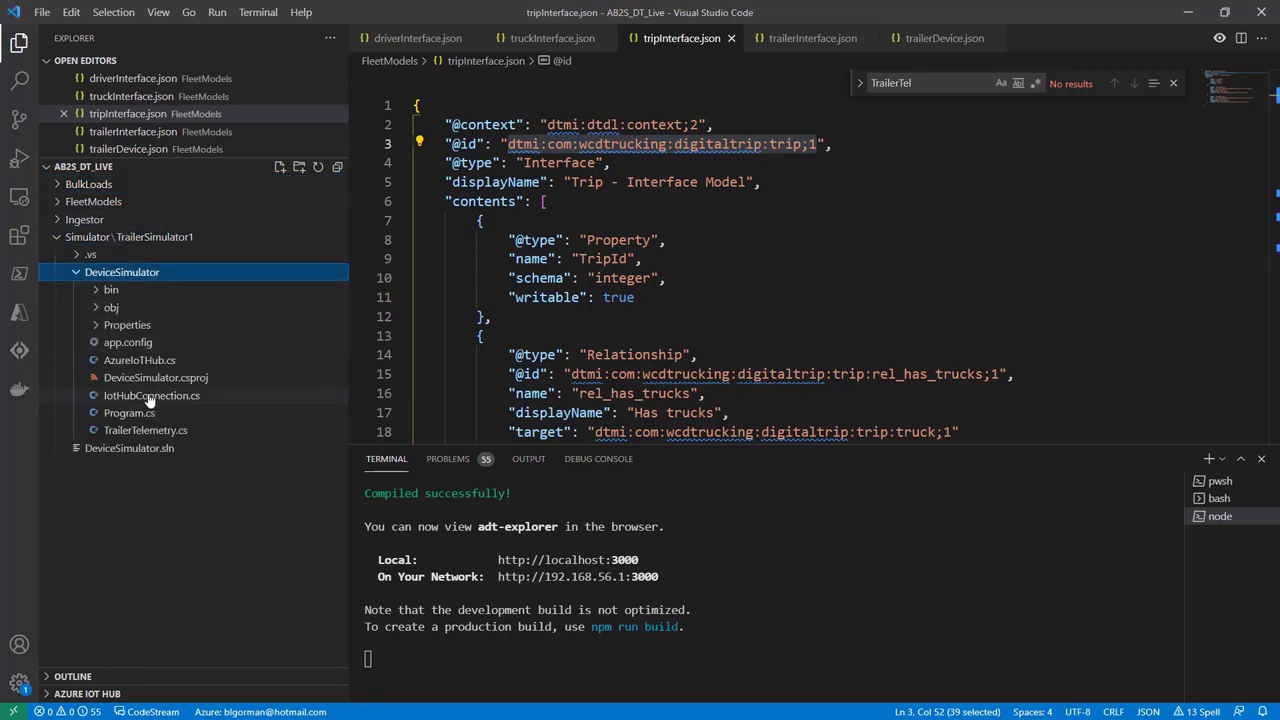
pyautogui.click(148, 362)
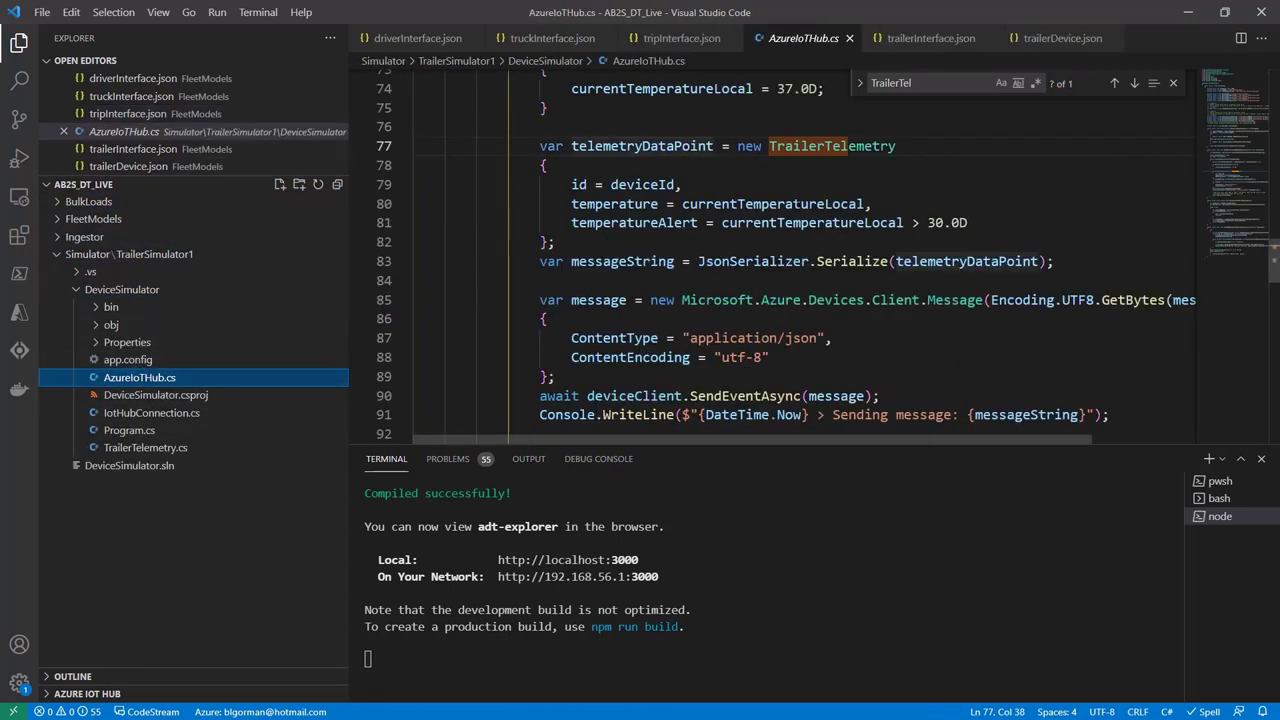
pyautogui.scroll(9, 673, 430)
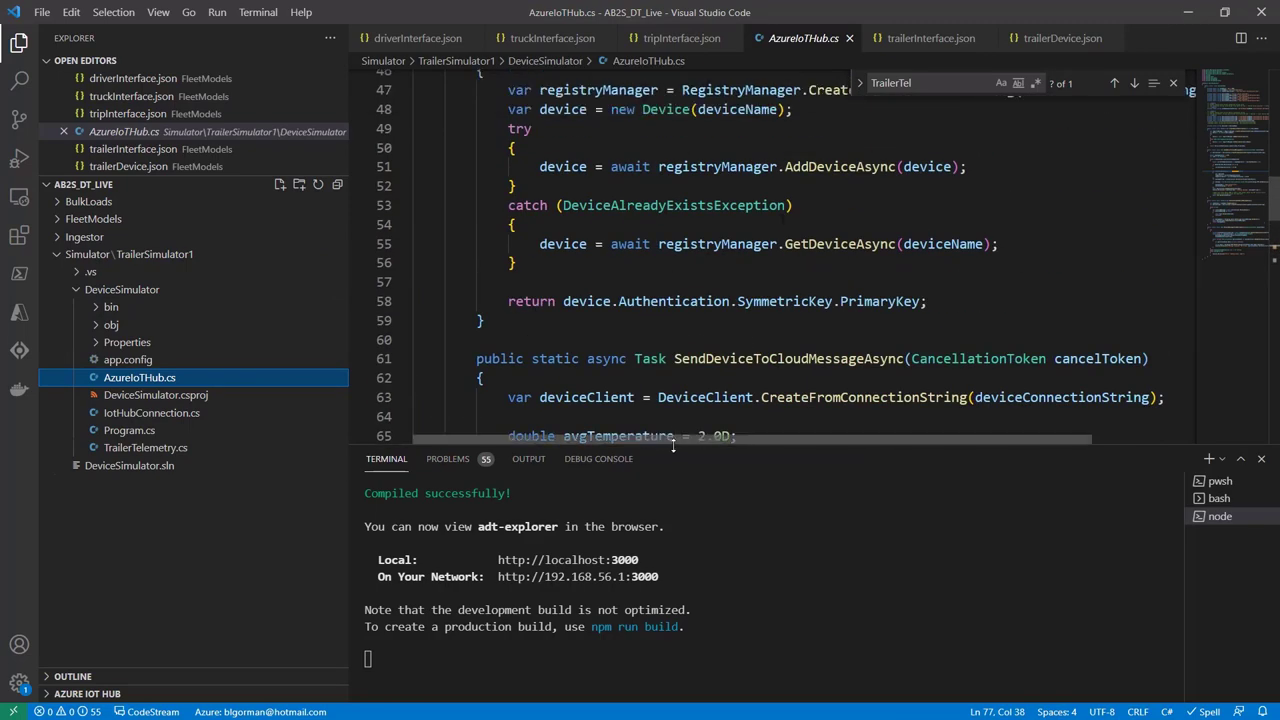
pyautogui.moveTo(673, 446); pyautogui.dragTo(702, 617)
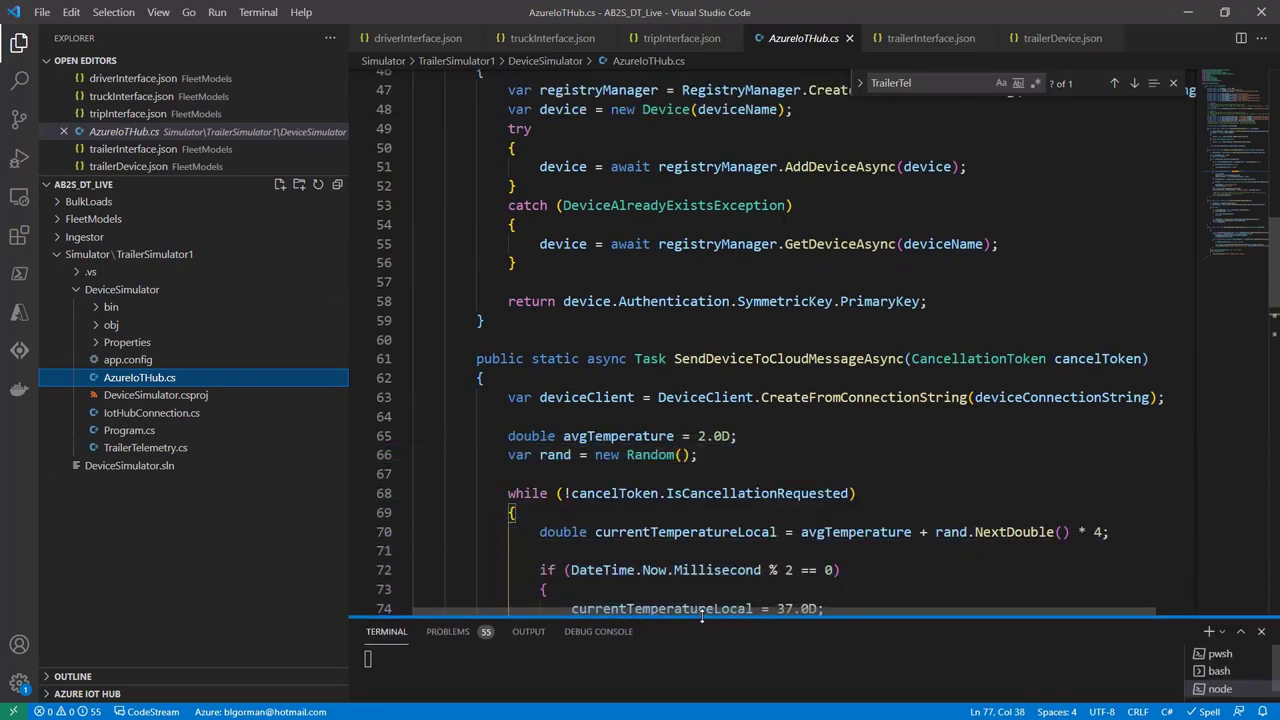
# - Examine AzureIoTHub.cs: the hub and device constants, connection strings, device creation, and the SendDeviceToCloudMessageAsync temperature simulation code
pyautogui.scroll(4, 662, 340)
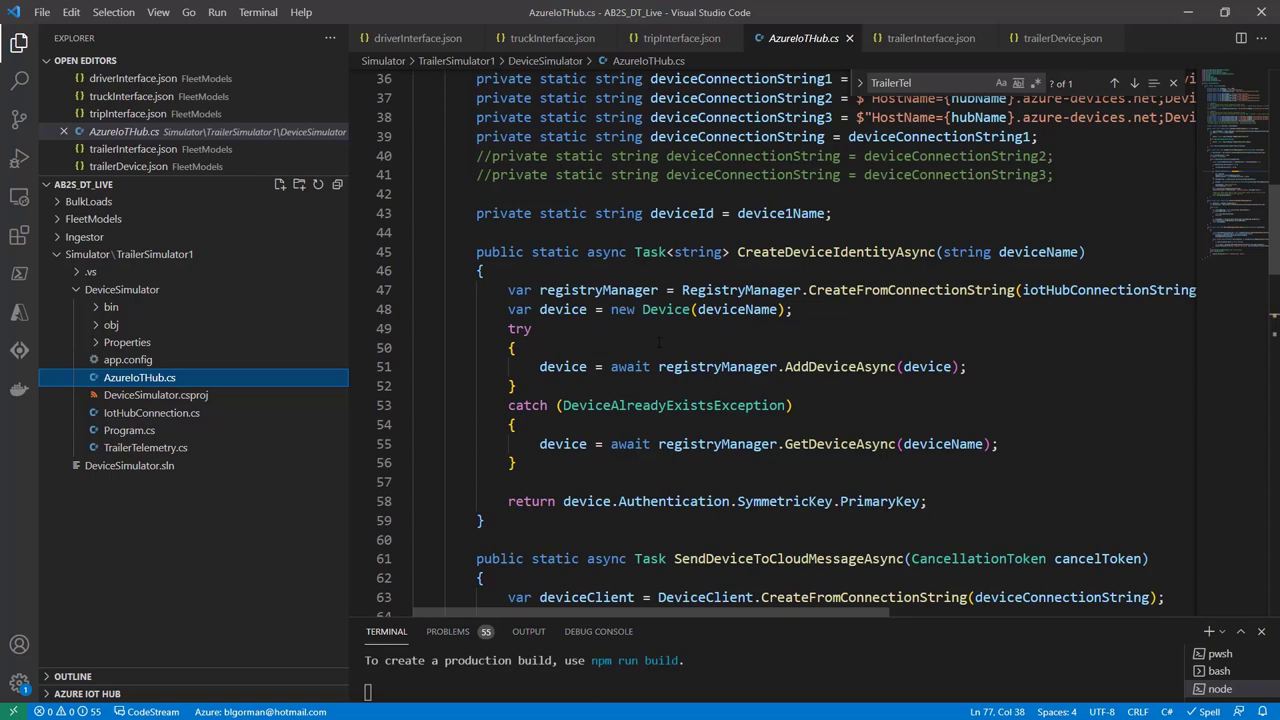
pyautogui.scroll(12, 660, 342)
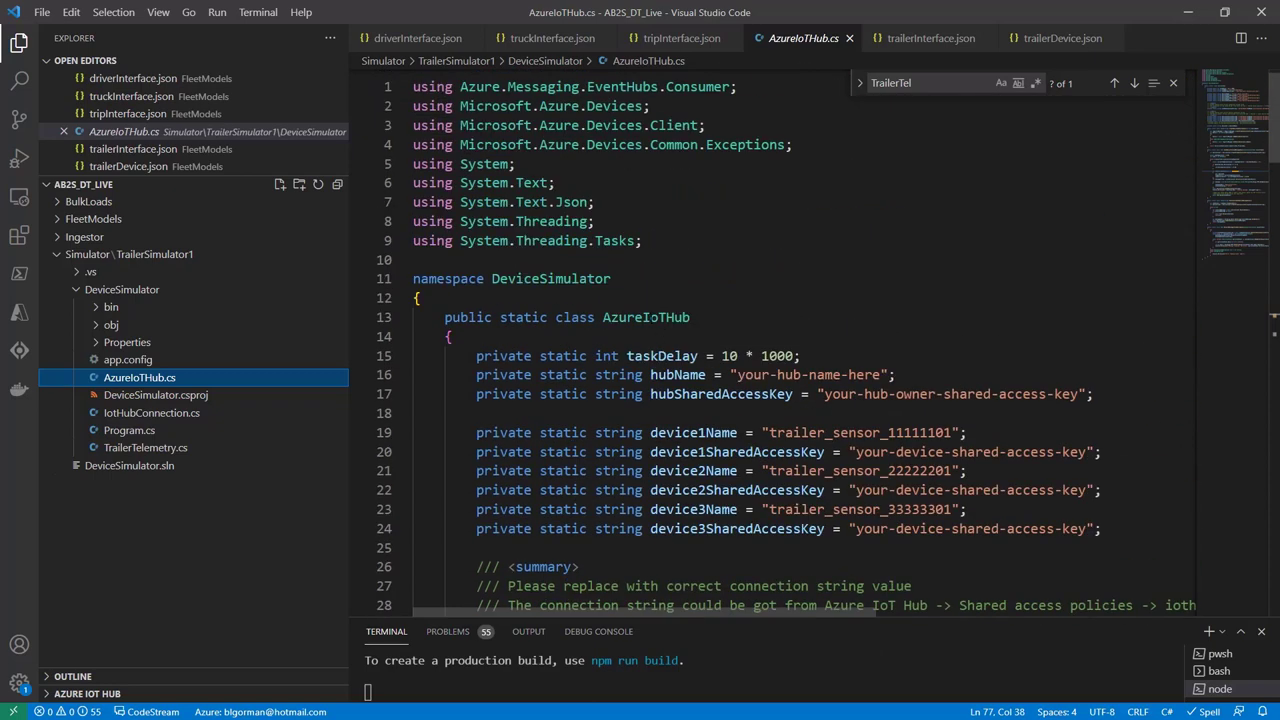
pyautogui.scroll(-9, 780, 340)
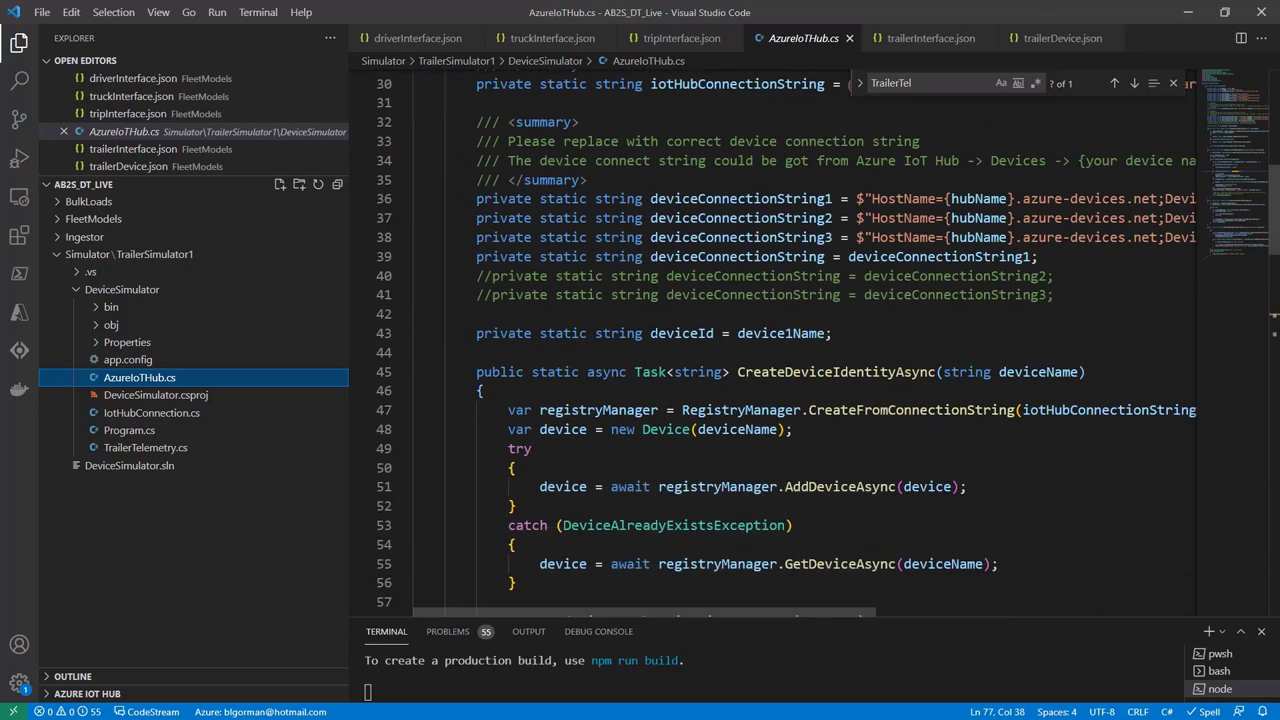
pyautogui.scroll(-3, 657, 327)
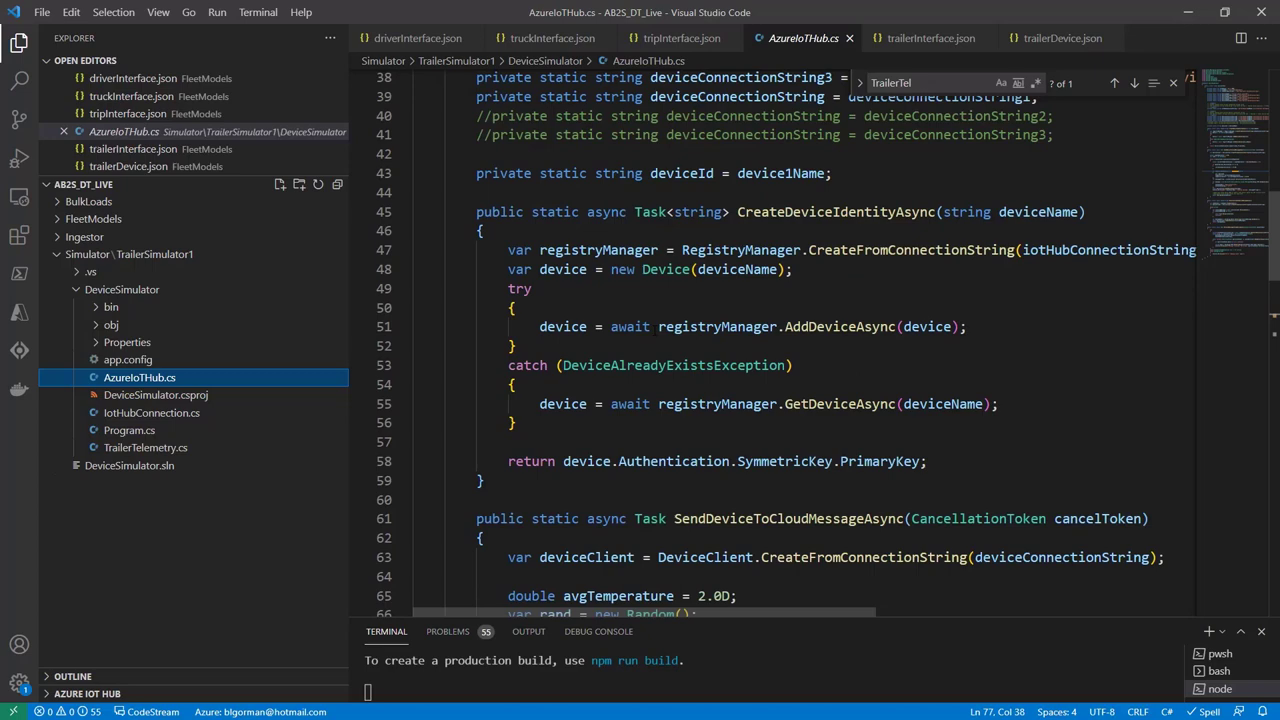
pyautogui.scroll(-2, 655, 330)
pyautogui.scroll(-3, 655, 328)
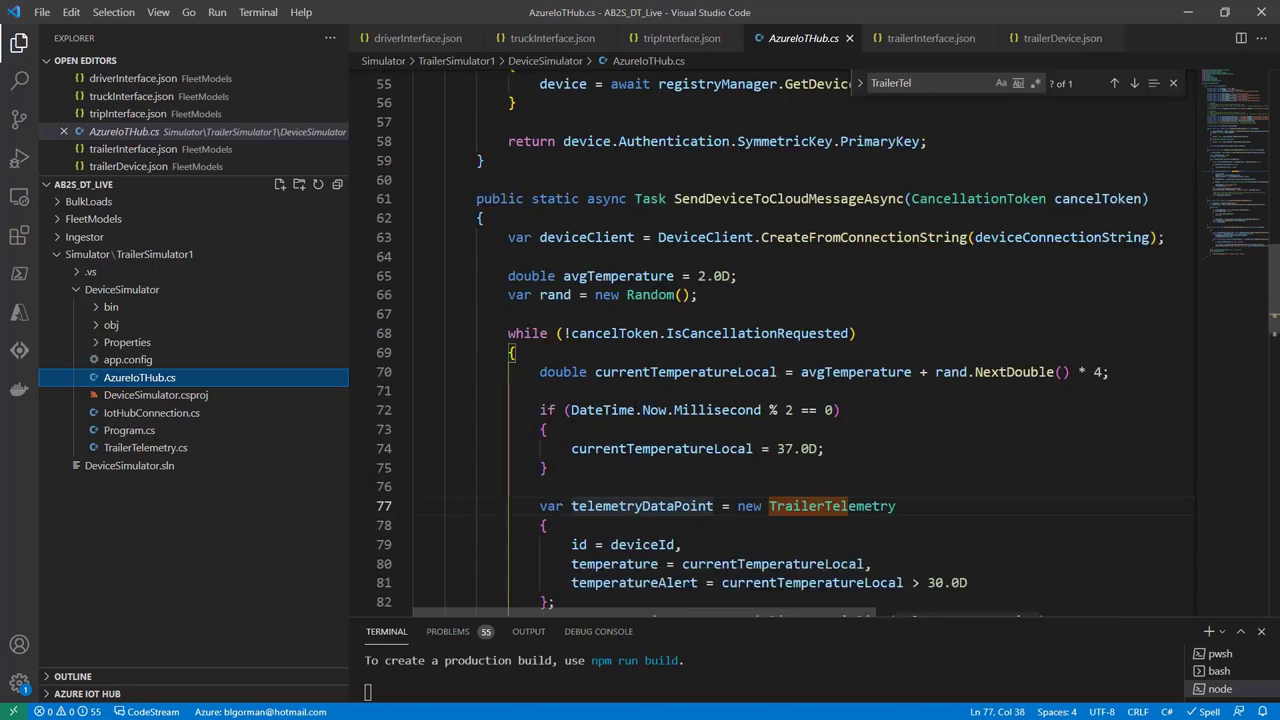
pyautogui.scroll(-1, 655, 328)
pyautogui.scroll(-2, 780, 340)
pyautogui.moveTo(826, 288); pyautogui.dragTo(566, 288)
pyautogui.scroll(-4, 780, 340)
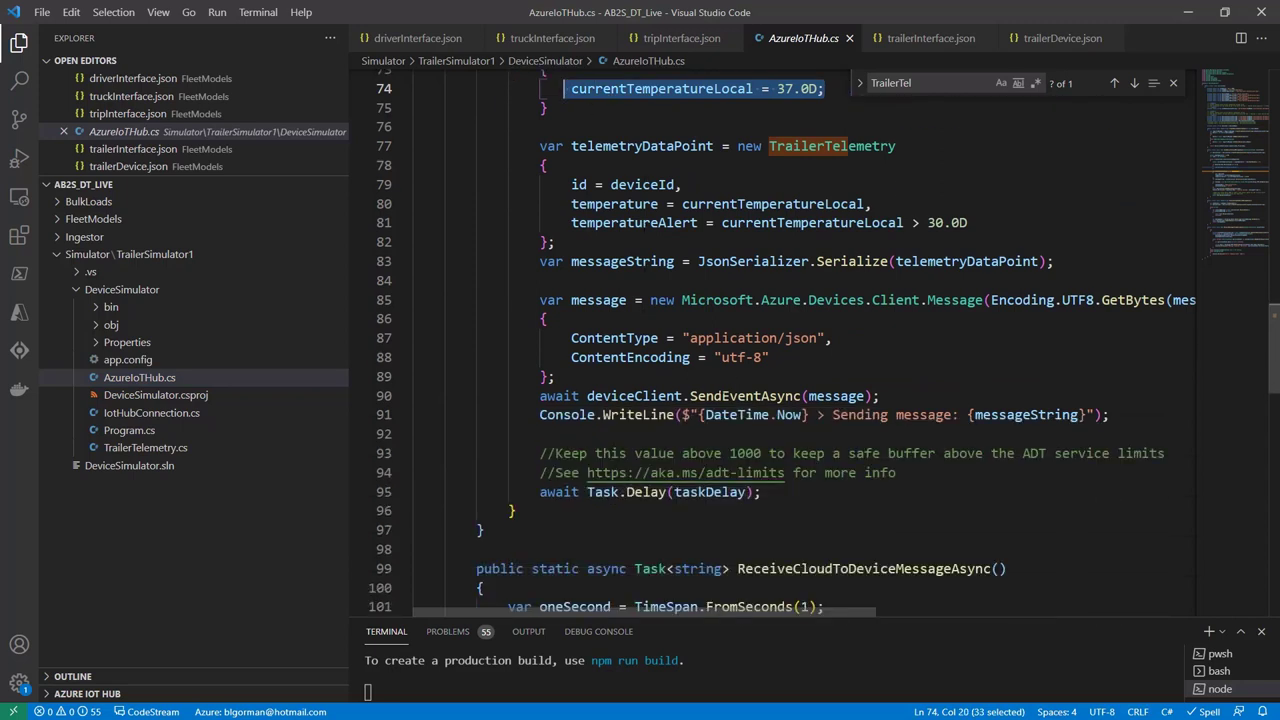
pyautogui.scroll(-1, 780, 340)
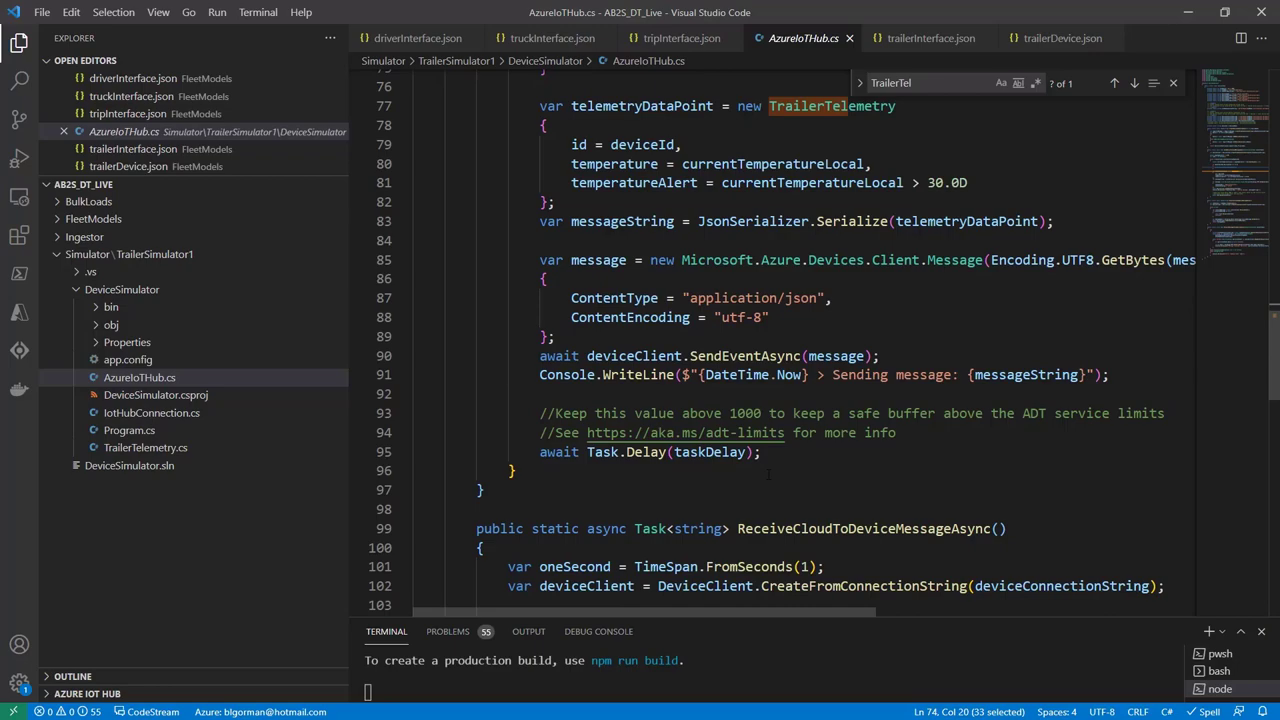
pyautogui.scroll(20, 780, 340)
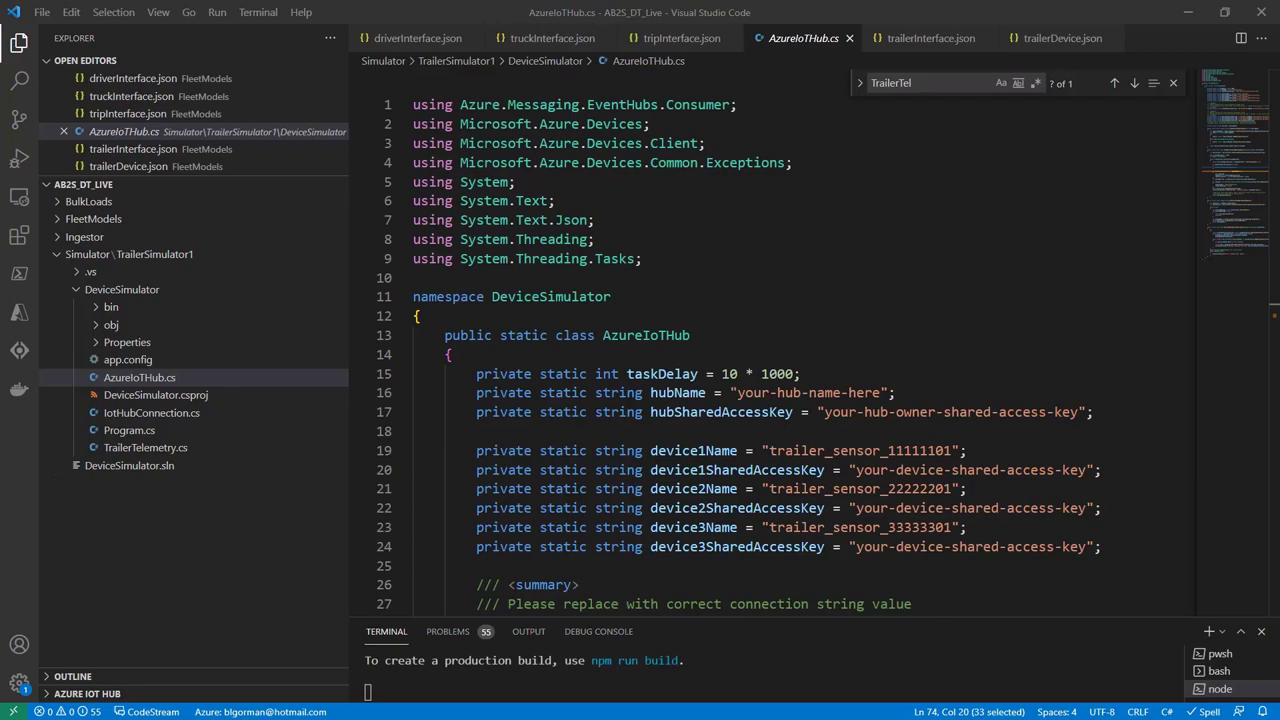
# - Switch to the browser, load the Microsoft Docs C# quickstart on sending telemetry to Azure IoT Hub, and view its prerequisites
pyautogui.hotkey('alt', 'Tab')
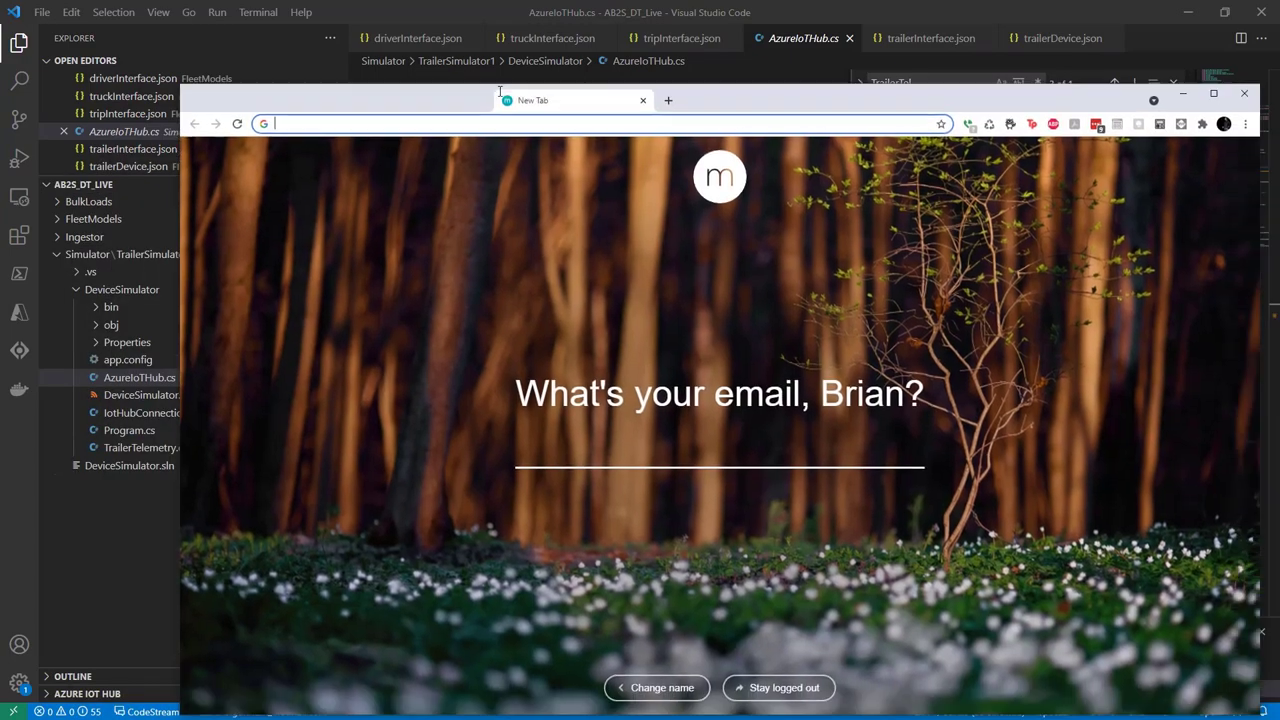
pyautogui.click(330, 90)
pyautogui.press('Return')
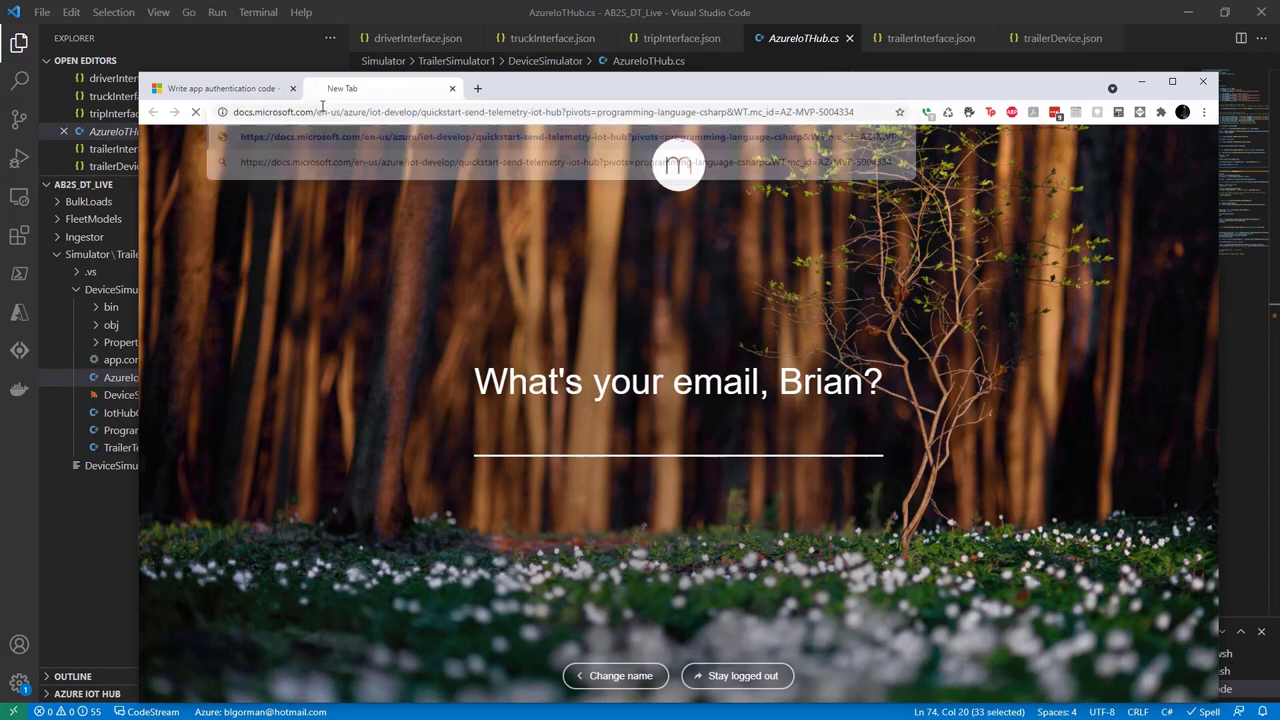
pyautogui.moveTo(528, 92); pyautogui.dragTo(463, 57)
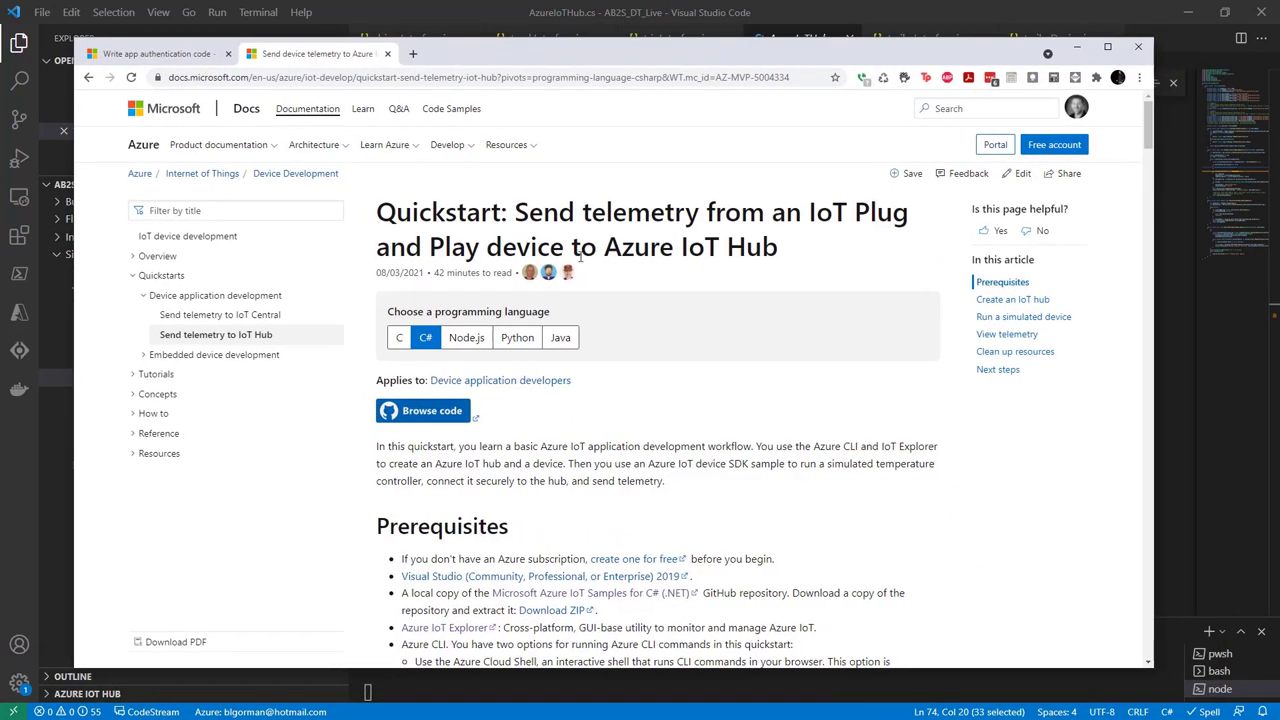
pyautogui.scroll(-5, 615, 318)
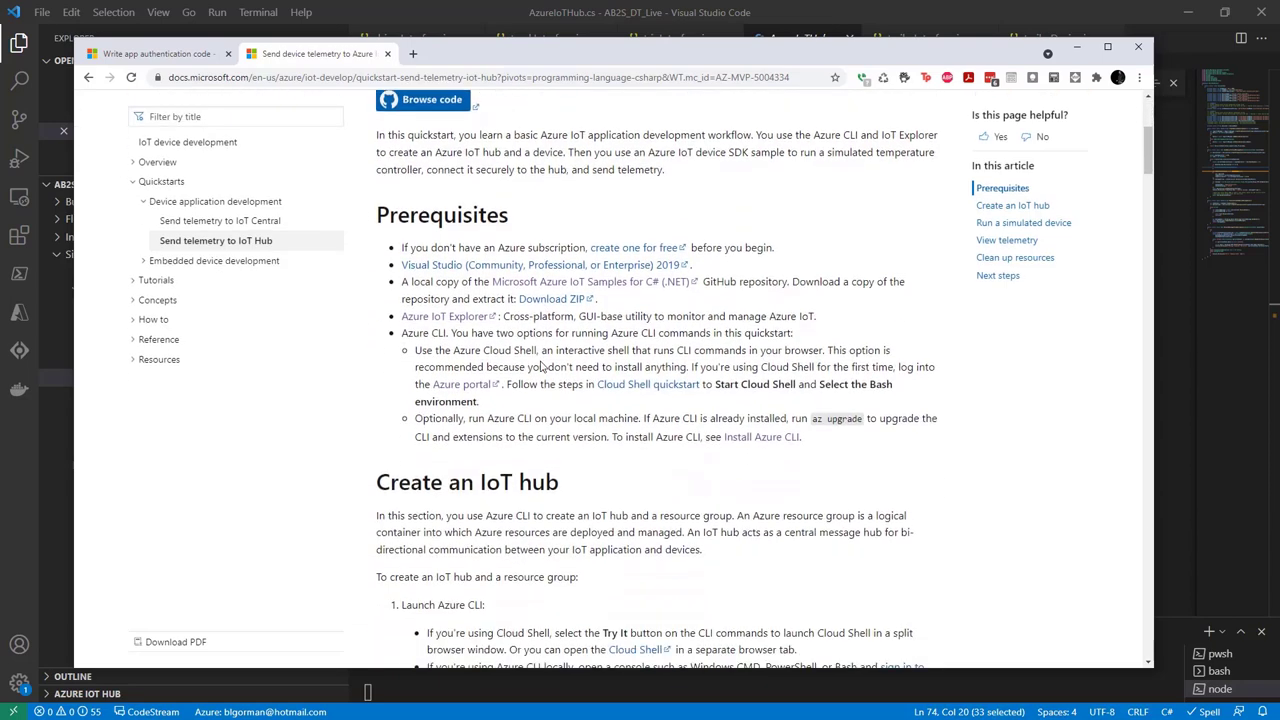
pyautogui.scroll(2, 403, 292)
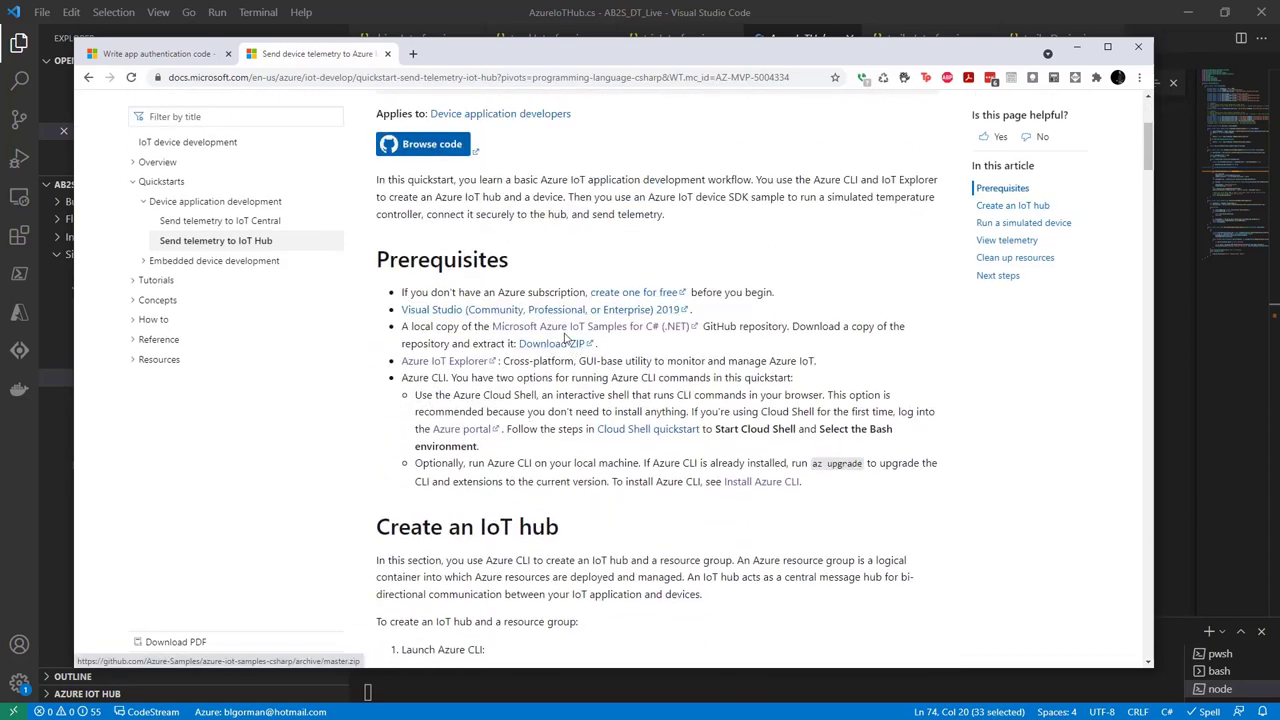
# - Open the linked azure-iot-samples-csharp GitHub repository in a new tab, look into its iot-hub folder, and return to the quickstart page
pyautogui.rightClick(614, 334)
pyautogui.click(650, 342)
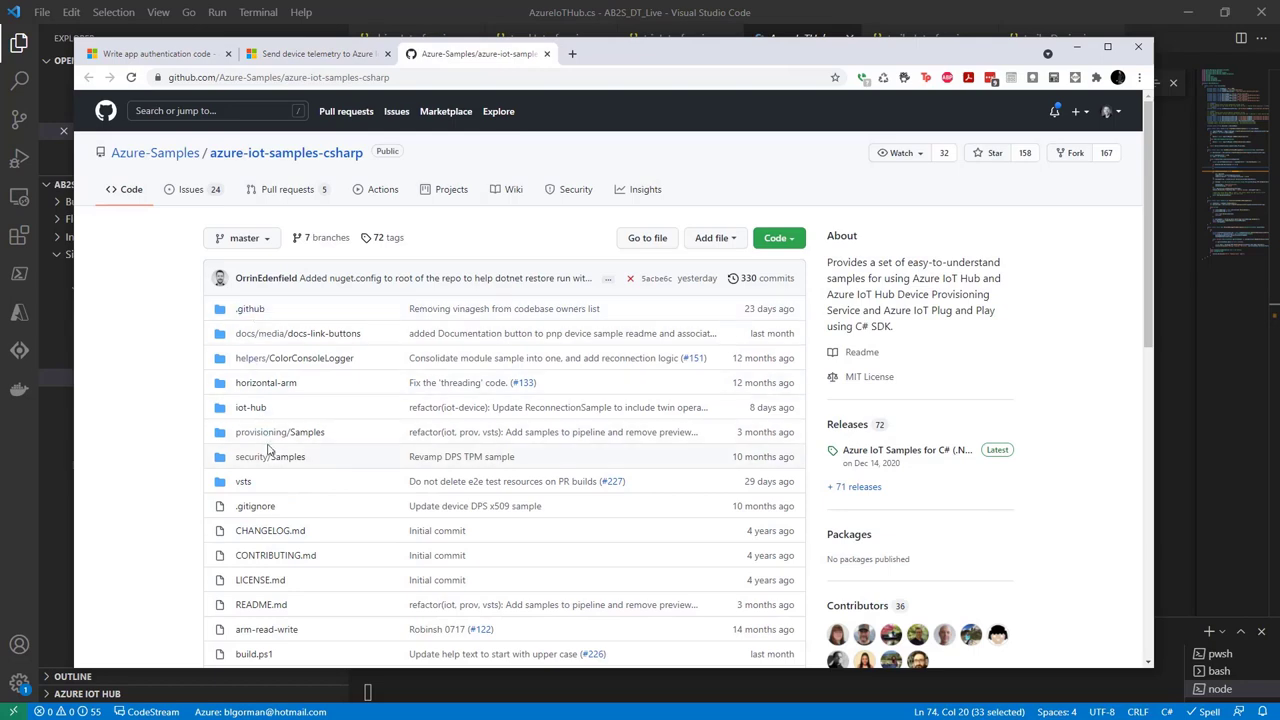
pyautogui.scroll(-1, 249, 352)
pyautogui.click(251, 341)
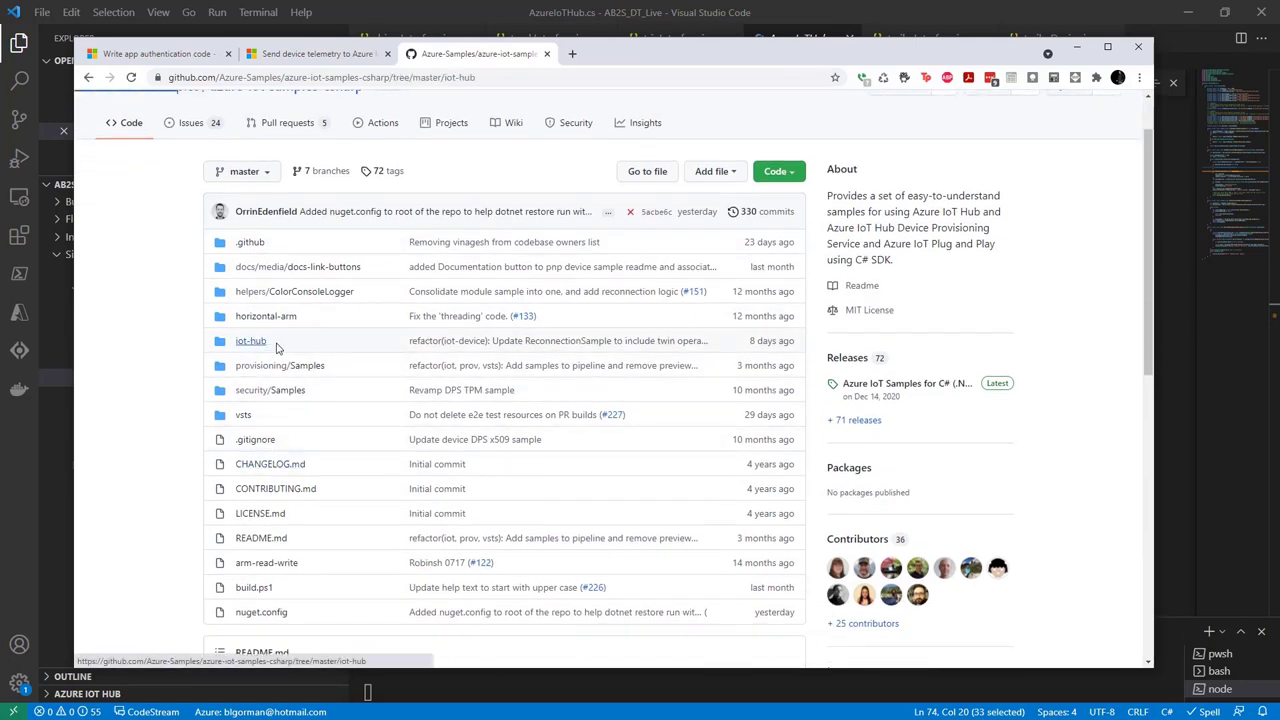
pyautogui.click(378, 241)
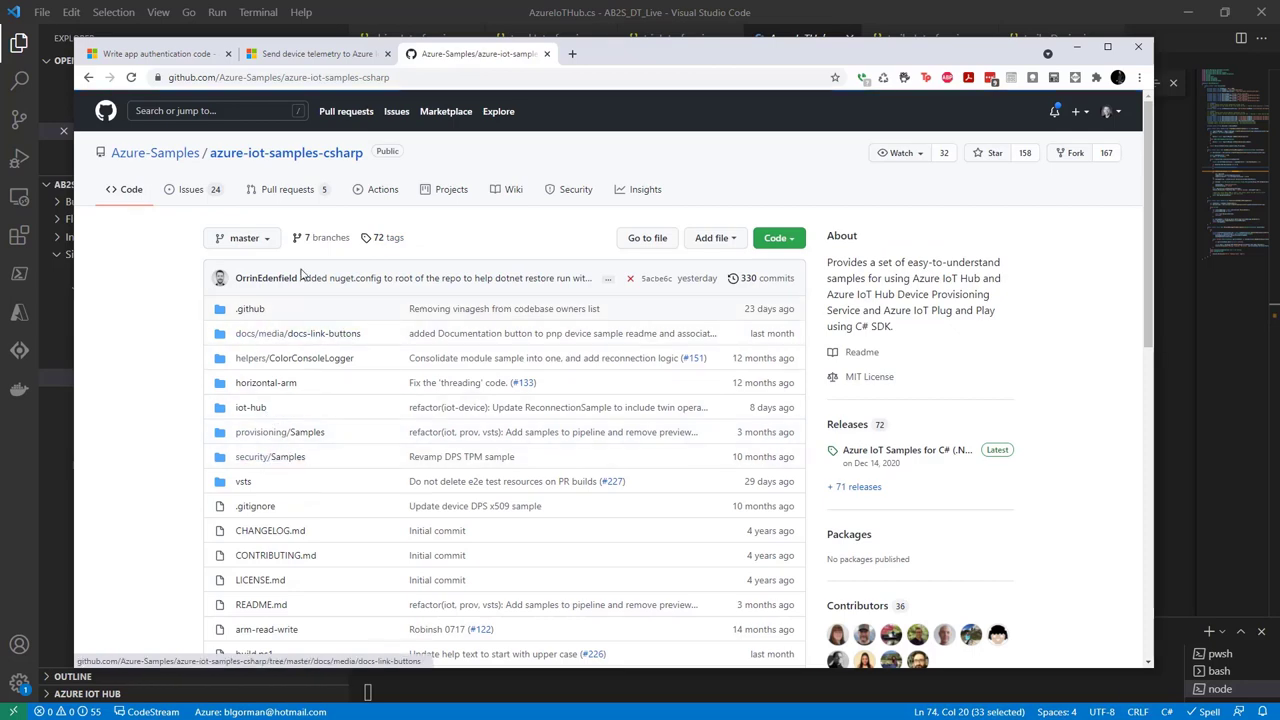
pyautogui.click(318, 63)
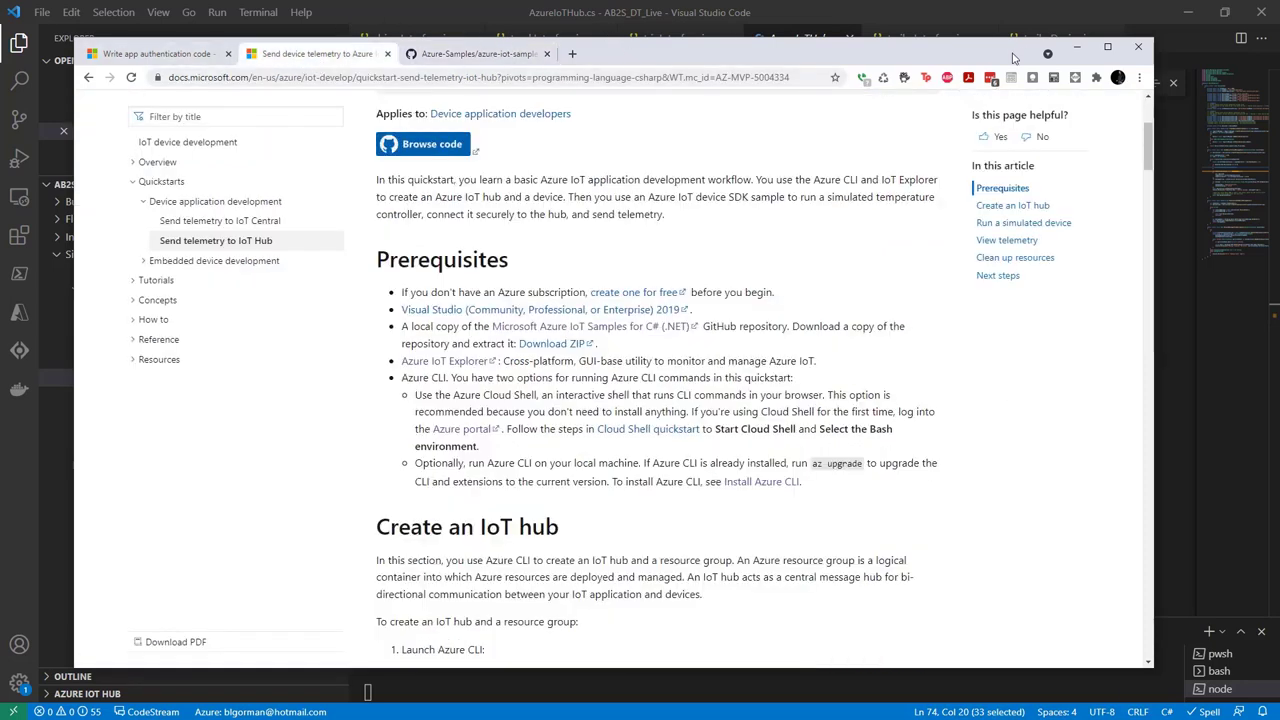
# - Minimize the browser and locate the hubName and hubSharedAccessKey placeholders in AzureIoTHub.cs
pyautogui.click(1076, 47)
pyautogui.click(860, 340)
pyautogui.scroll(-2, 860, 340)
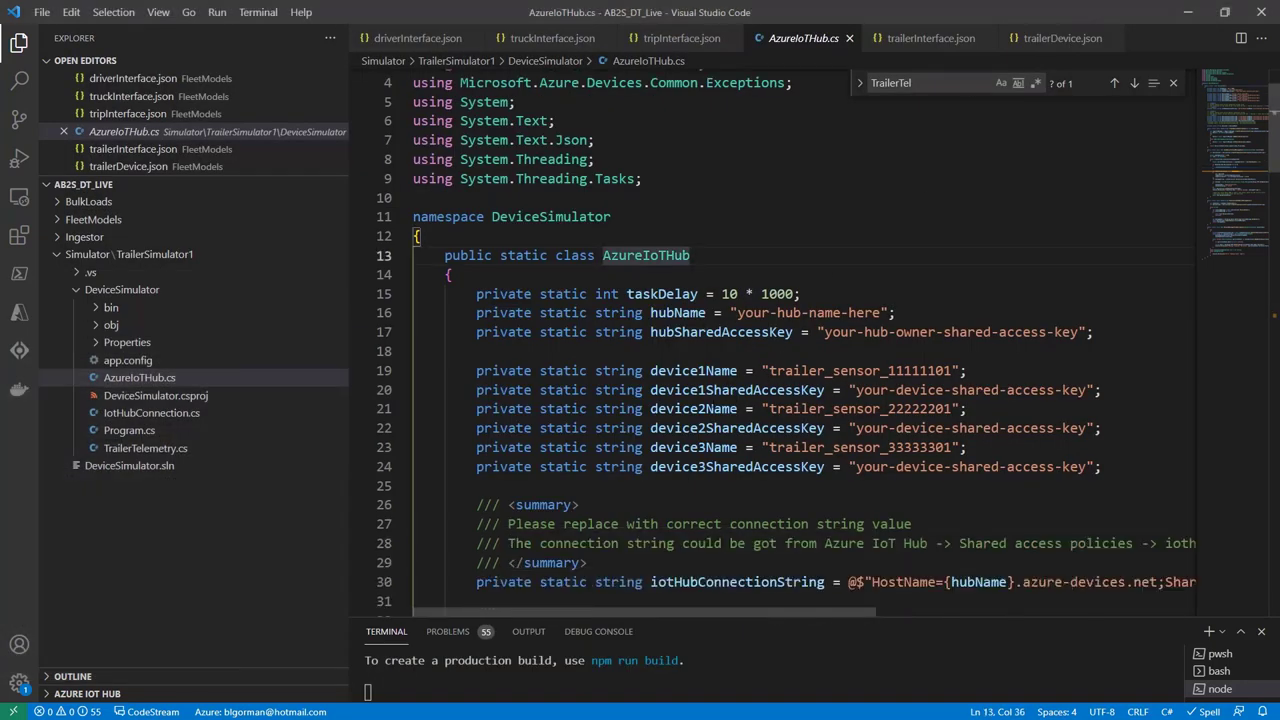
pyautogui.moveTo(737, 313); pyautogui.dragTo(881, 313)
pyautogui.click(896, 332)
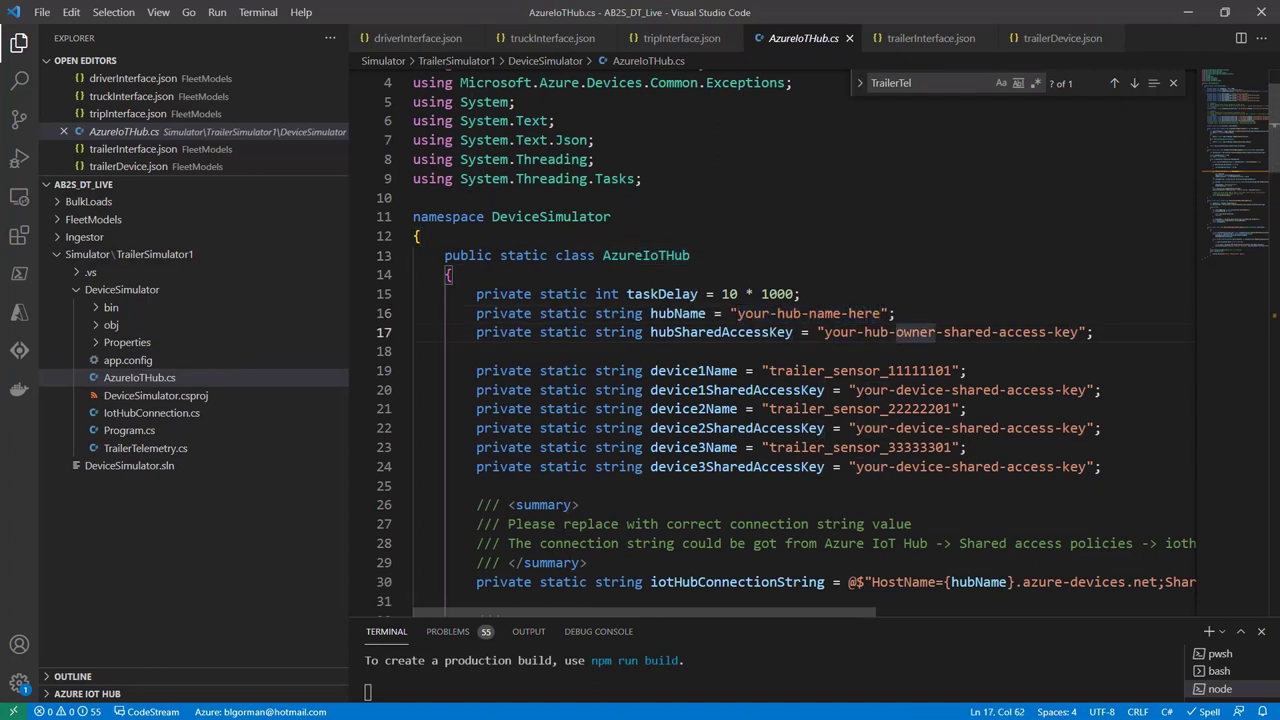
# - Copy the hub name from the Azure portal and set hubName in AzureIoTHub.cs to "FleetManagerHub"
pyautogui.moveTo(863, 390); pyautogui.dragTo(1083, 390)
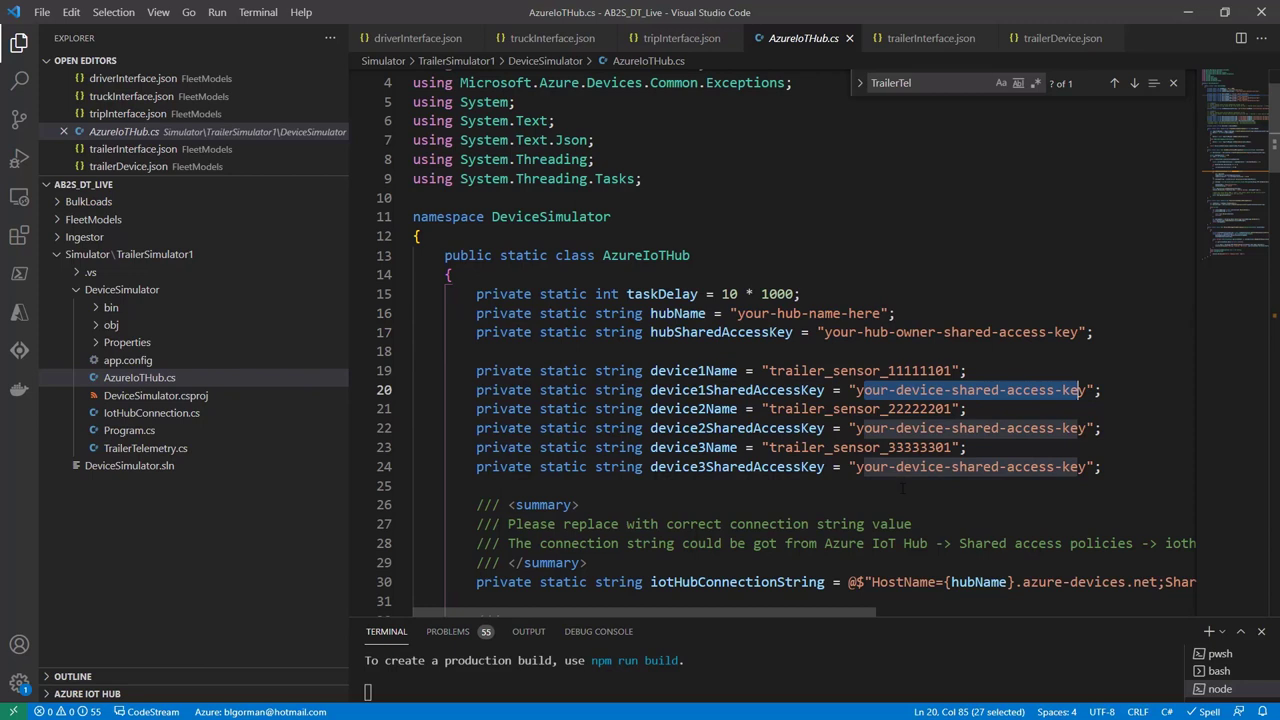
pyautogui.click(903, 486)
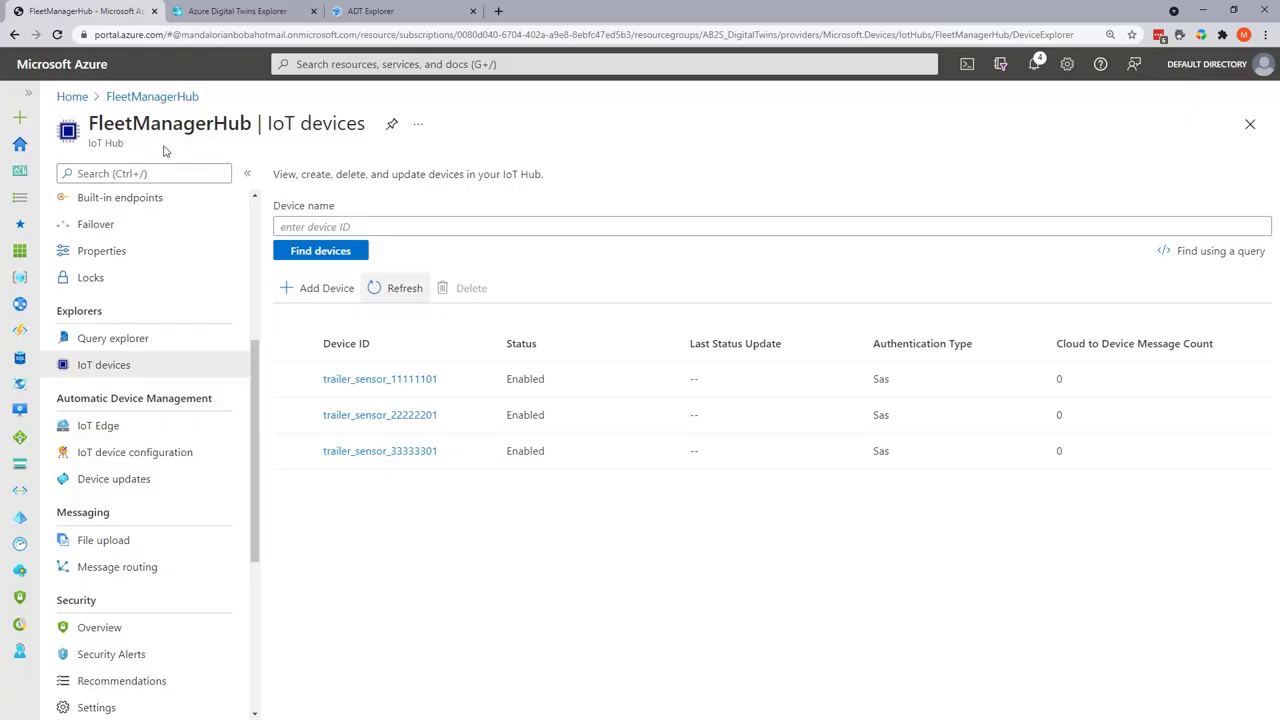
pyautogui.doubleClick(170, 122)
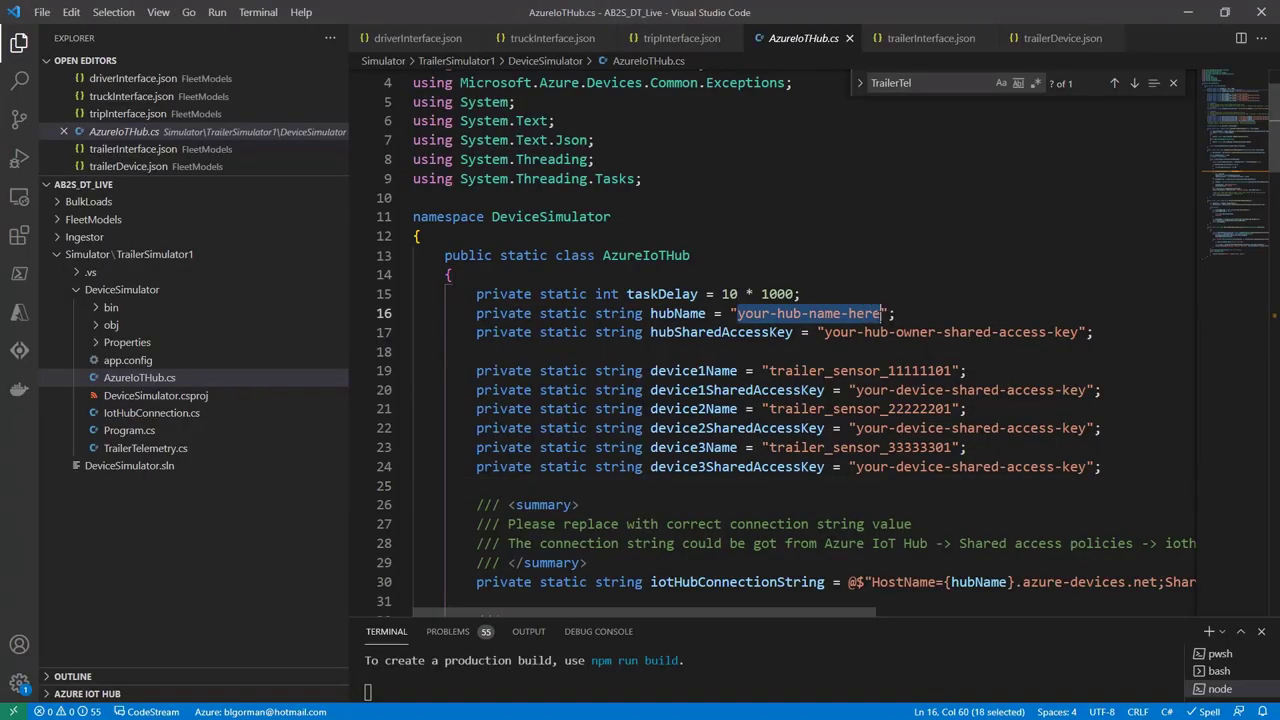
pyautogui.write('FleetManagerHub')
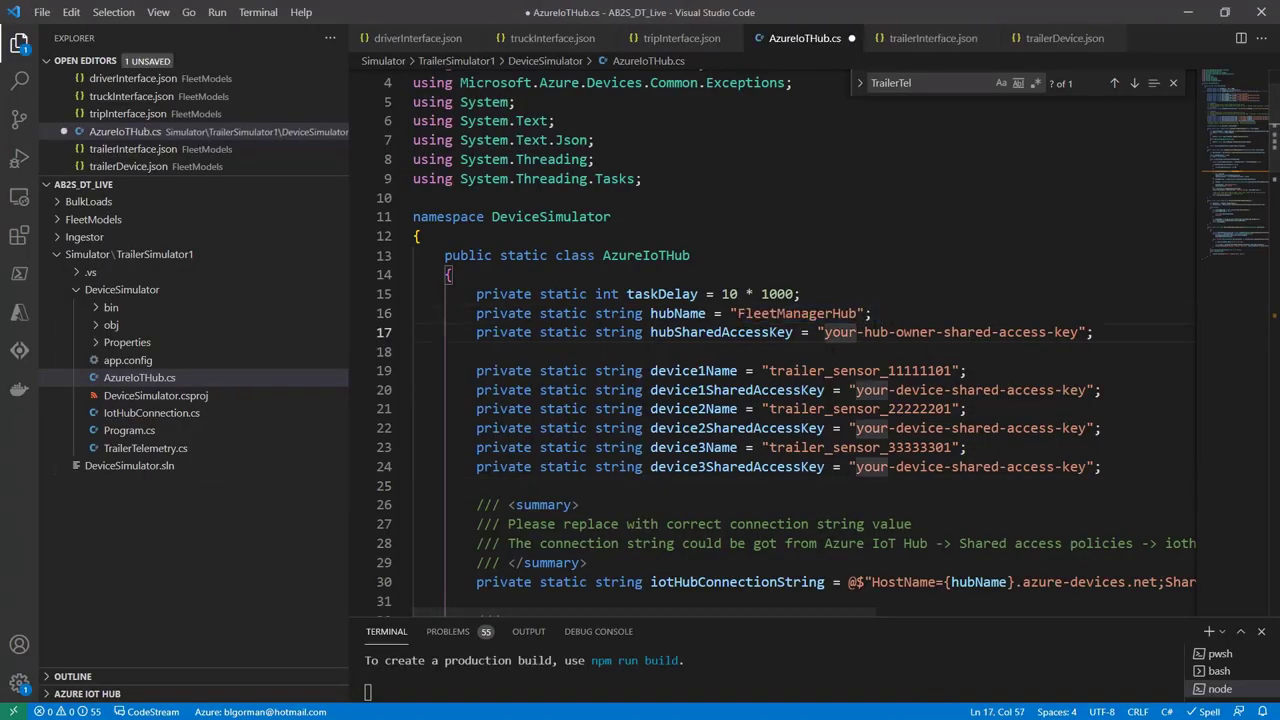
# - Copy FleetManagerHub's shared access policy key from Azure IoT Explorer, paste it as the hubSharedAccessKey value in AzureIoTHub.cs, and save the file
pyautogui.hotkey('alt', 'Tab')
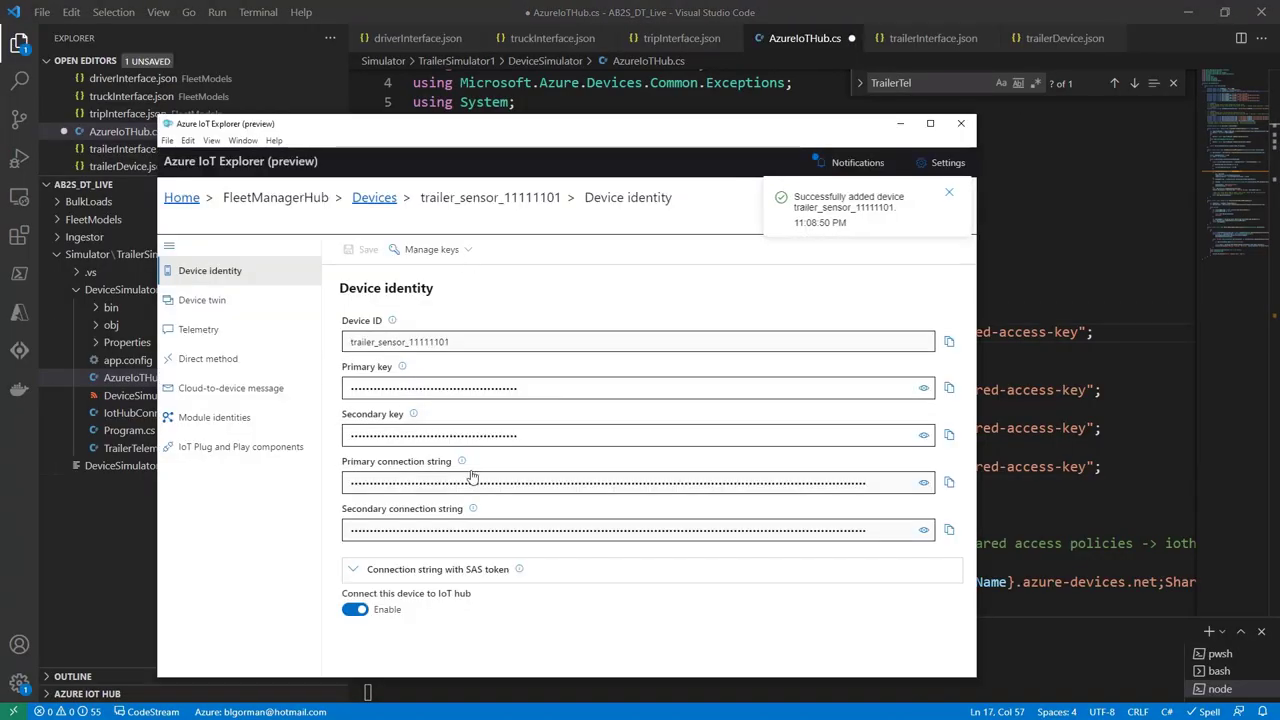
pyautogui.click(374, 199)
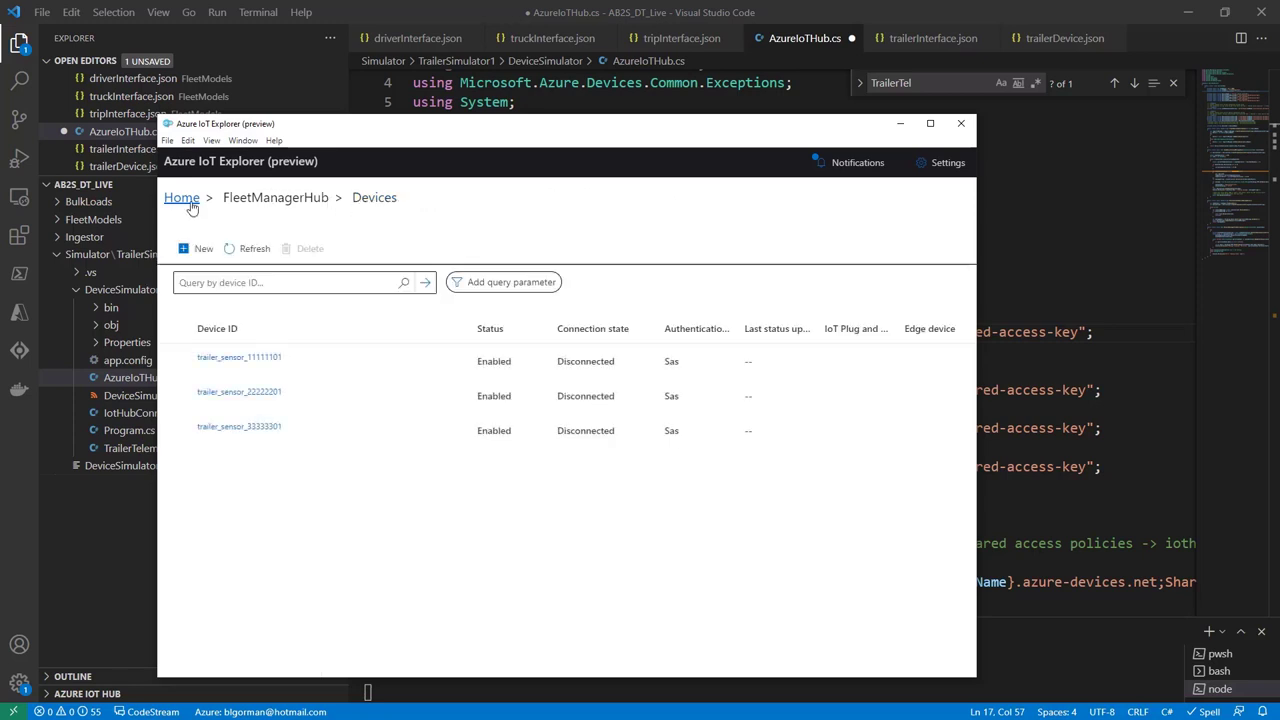
pyautogui.click(174, 202)
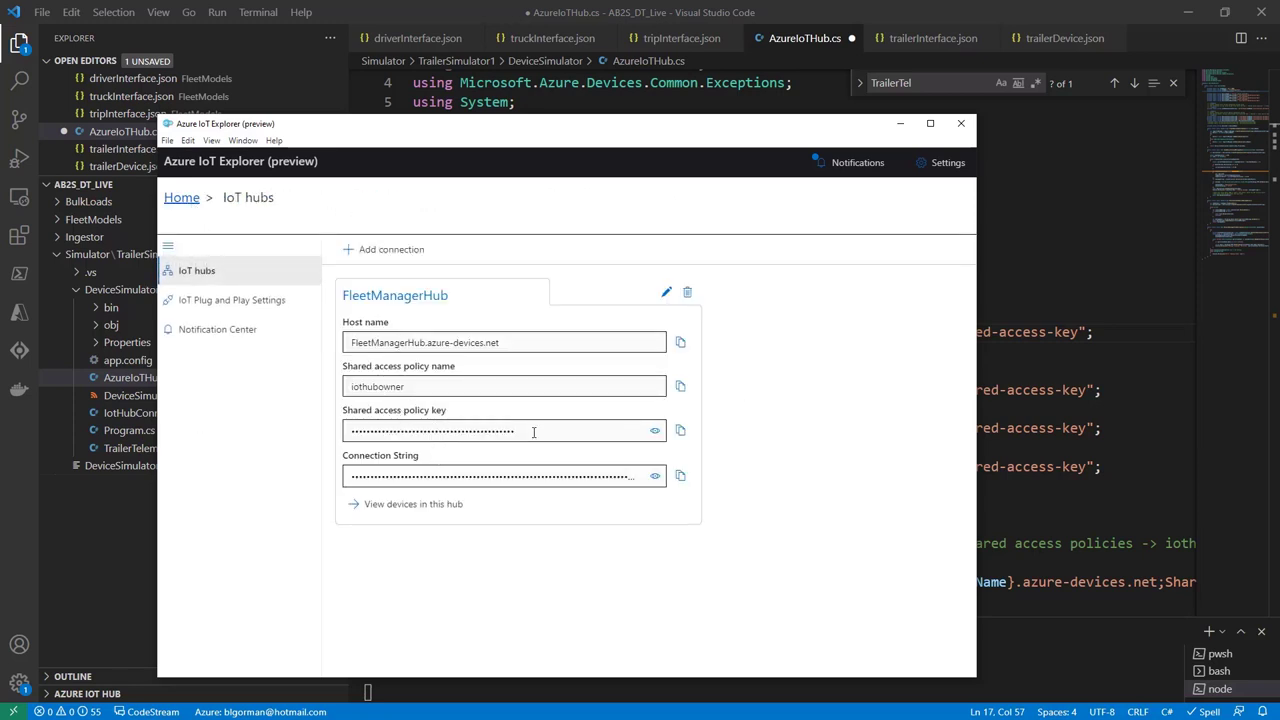
pyautogui.click(655, 430)
pyautogui.click(655, 430)
pyautogui.click(679, 431)
pyautogui.click(900, 123)
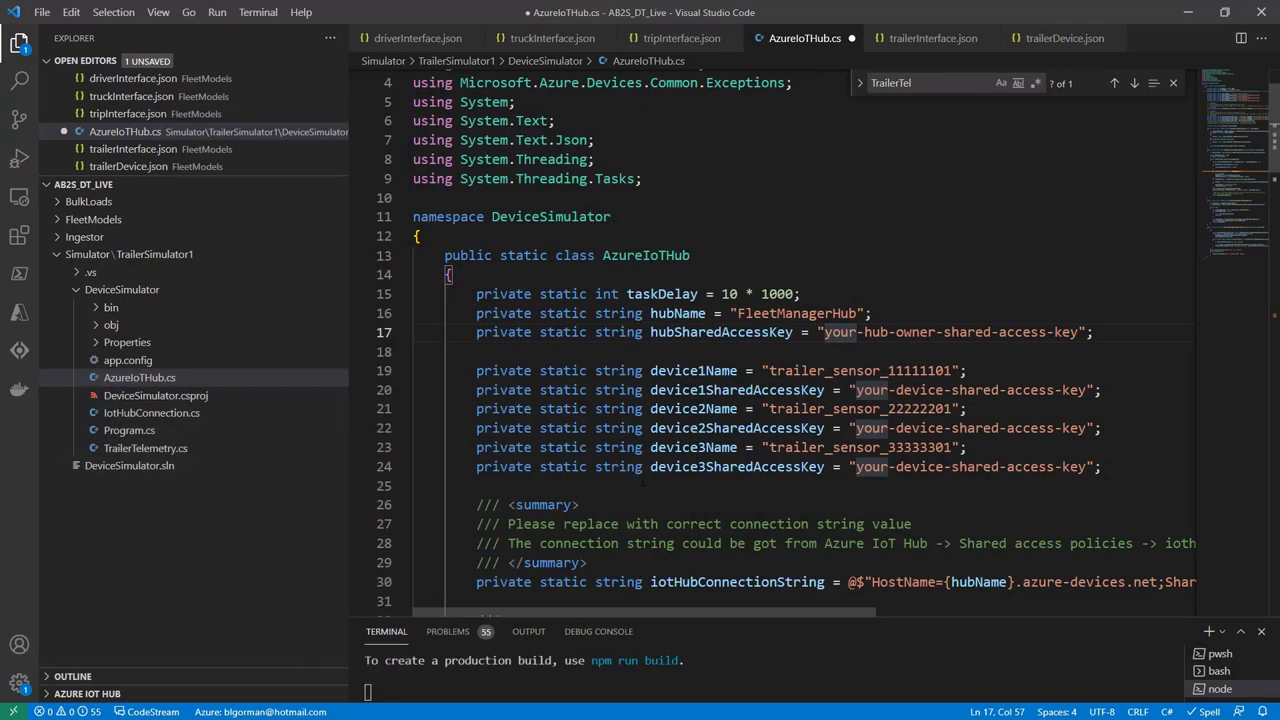
pyautogui.moveTo(825, 332); pyautogui.dragTo(1078, 332)
pyautogui.hotkey('ctrl', 'v')
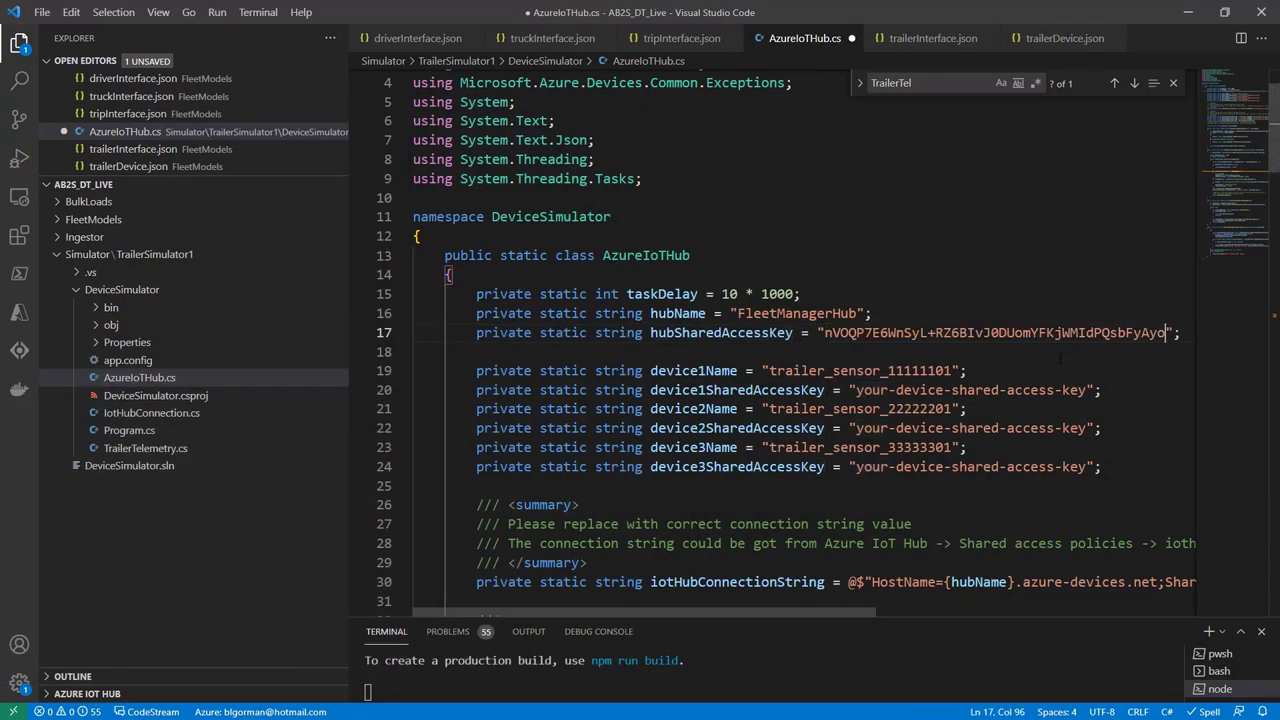
pyautogui.hotkey('ctrl', 's')
pyautogui.press('Down')
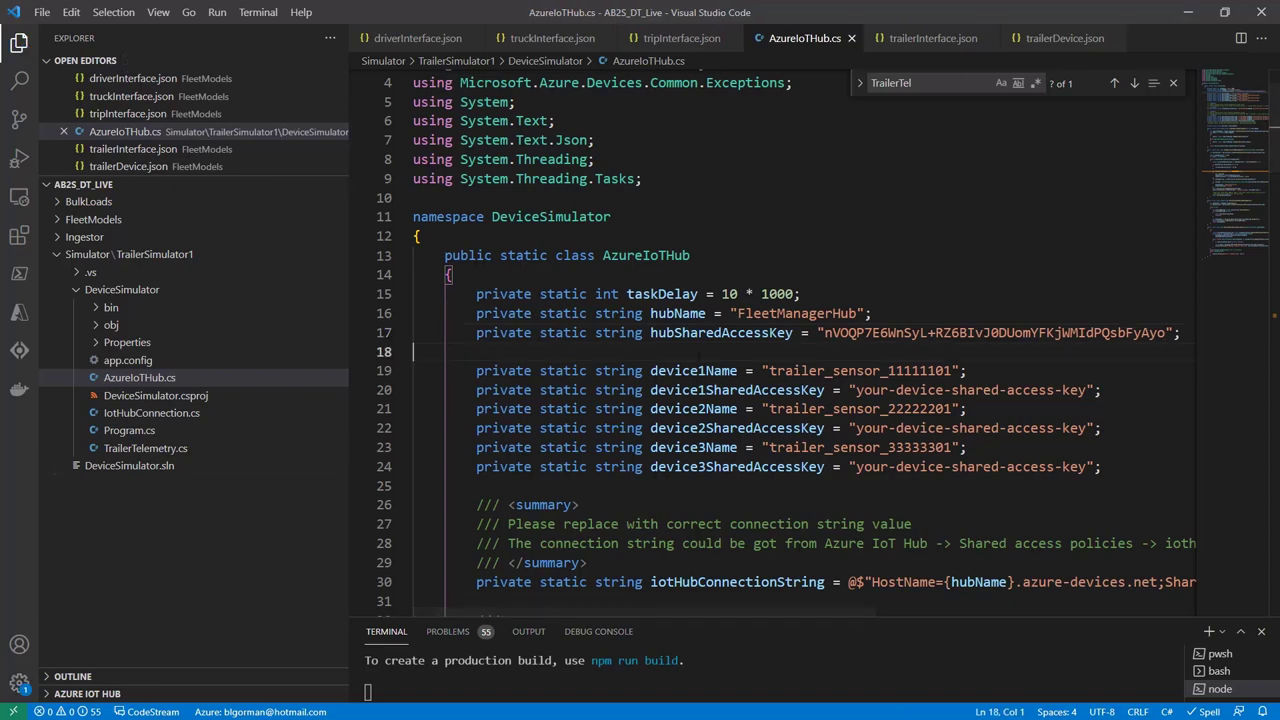
# - Copy trailer_sensor_11111101's primary key from Azure IoT Explorer, paste it as the device1SharedAccessKey value in AzureIoTHub.cs, and save the file
pyautogui.hotkey('alt', 'Tab')
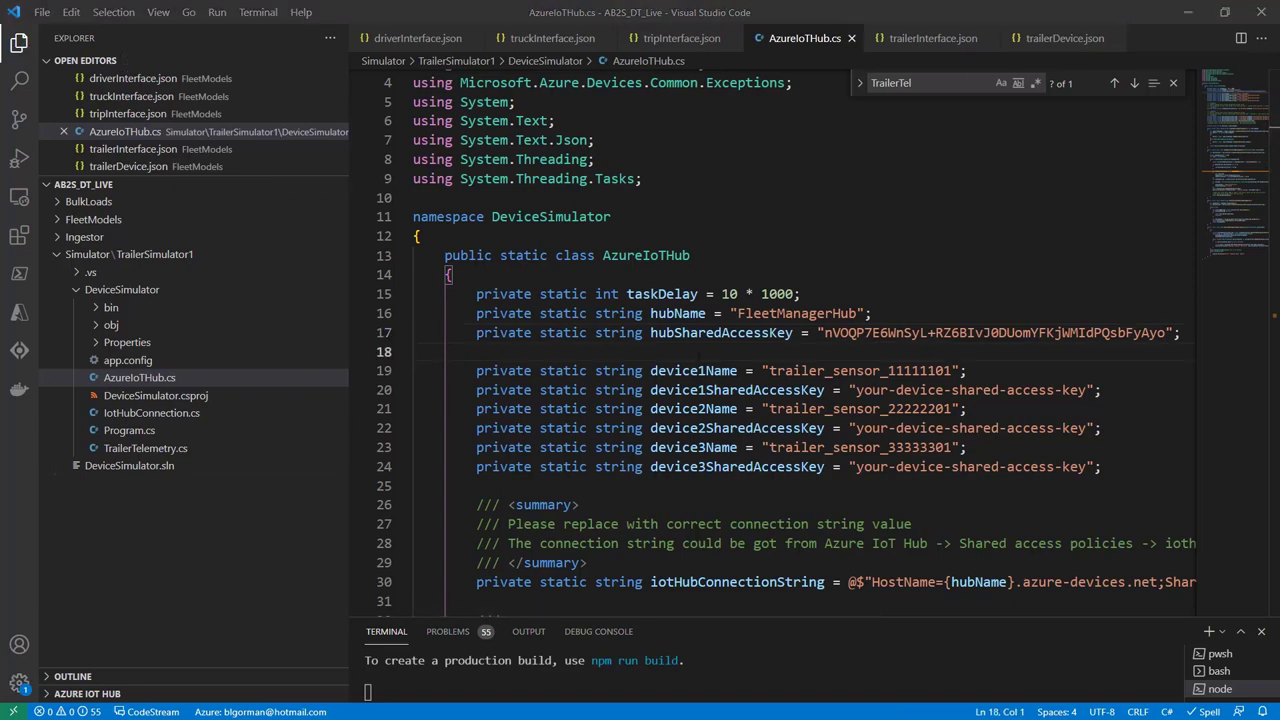
pyautogui.moveTo(559, 130); pyautogui.dragTo(605, 333)
pyautogui.moveTo(578, 259); pyautogui.dragTo(487, 125)
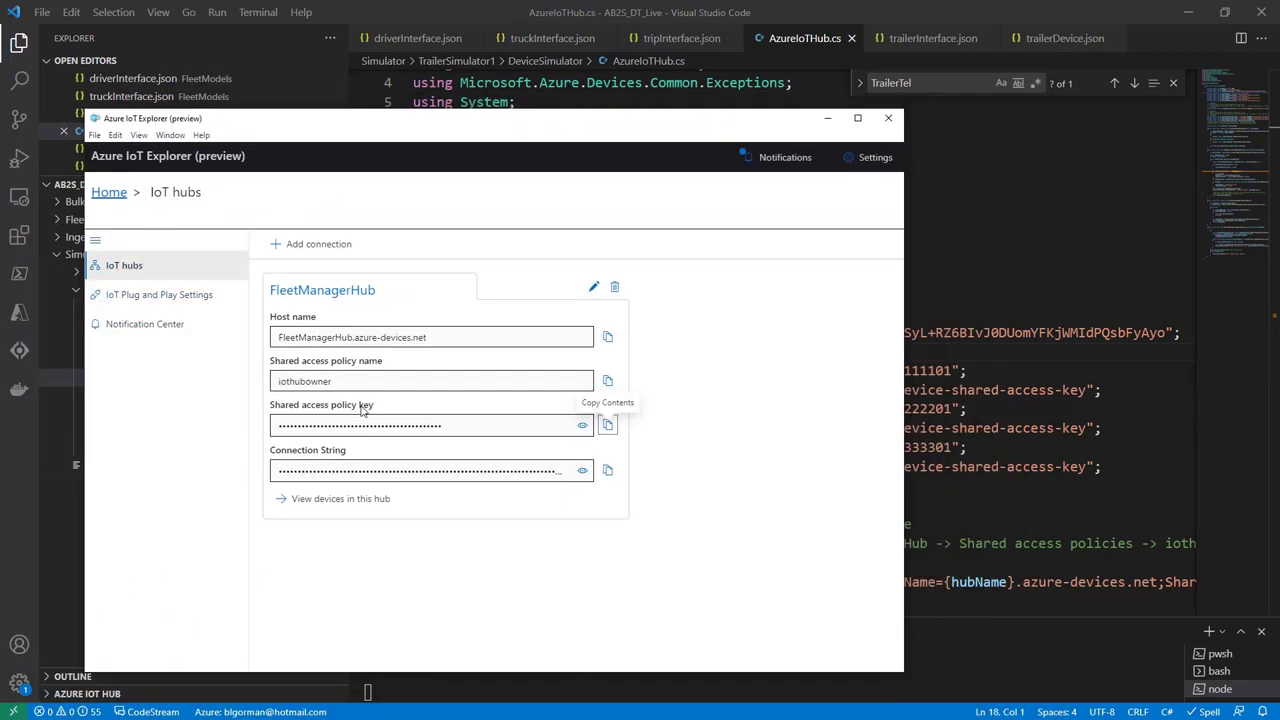
pyautogui.click(340, 499)
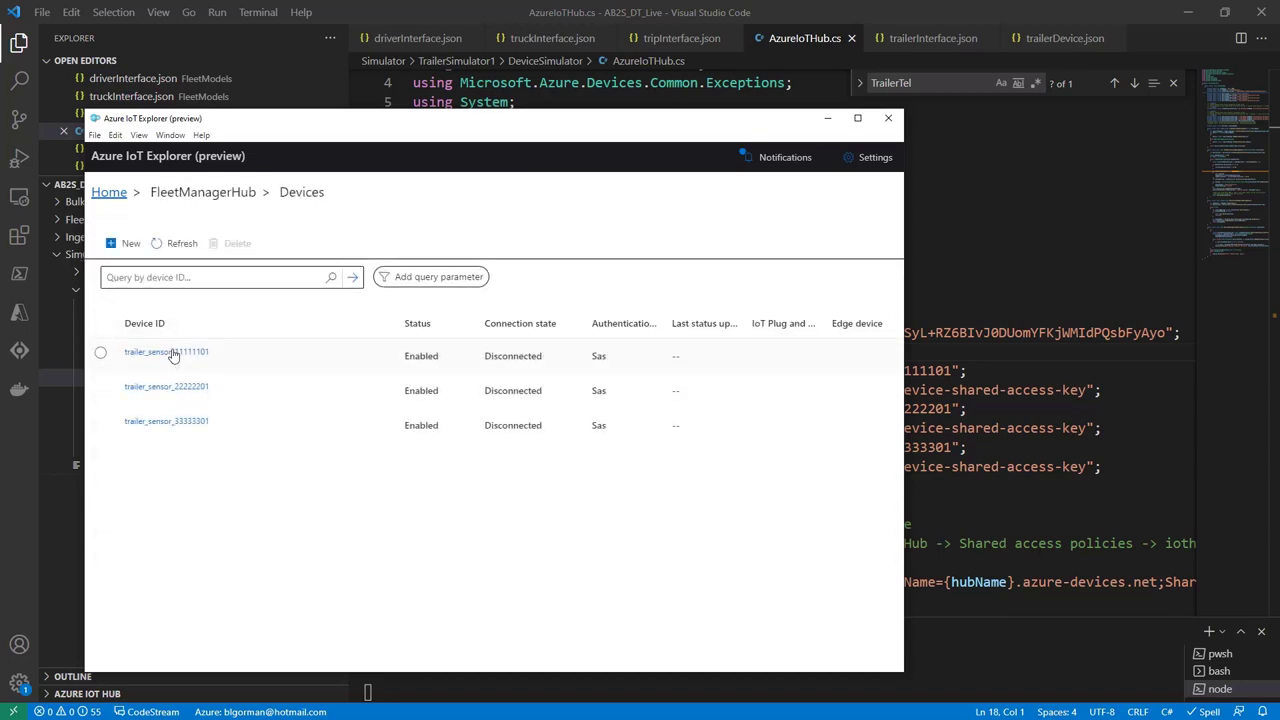
pyautogui.click(162, 350)
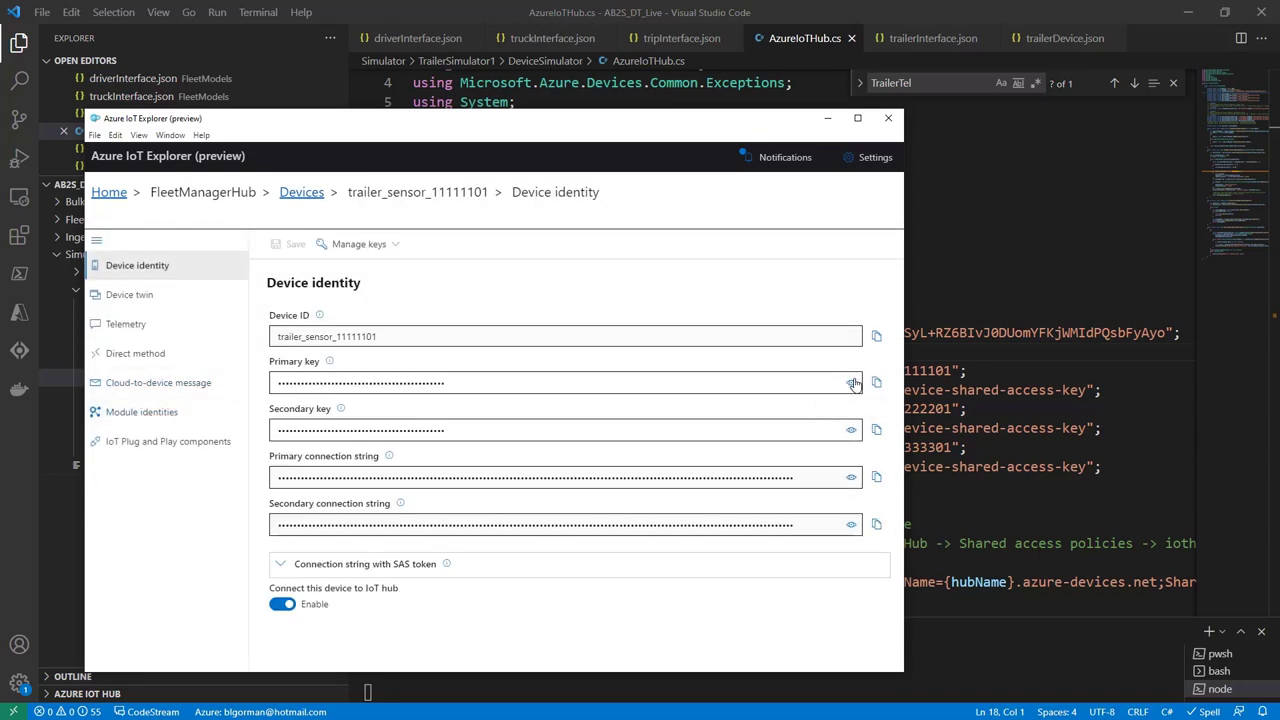
pyautogui.click(935, 409)
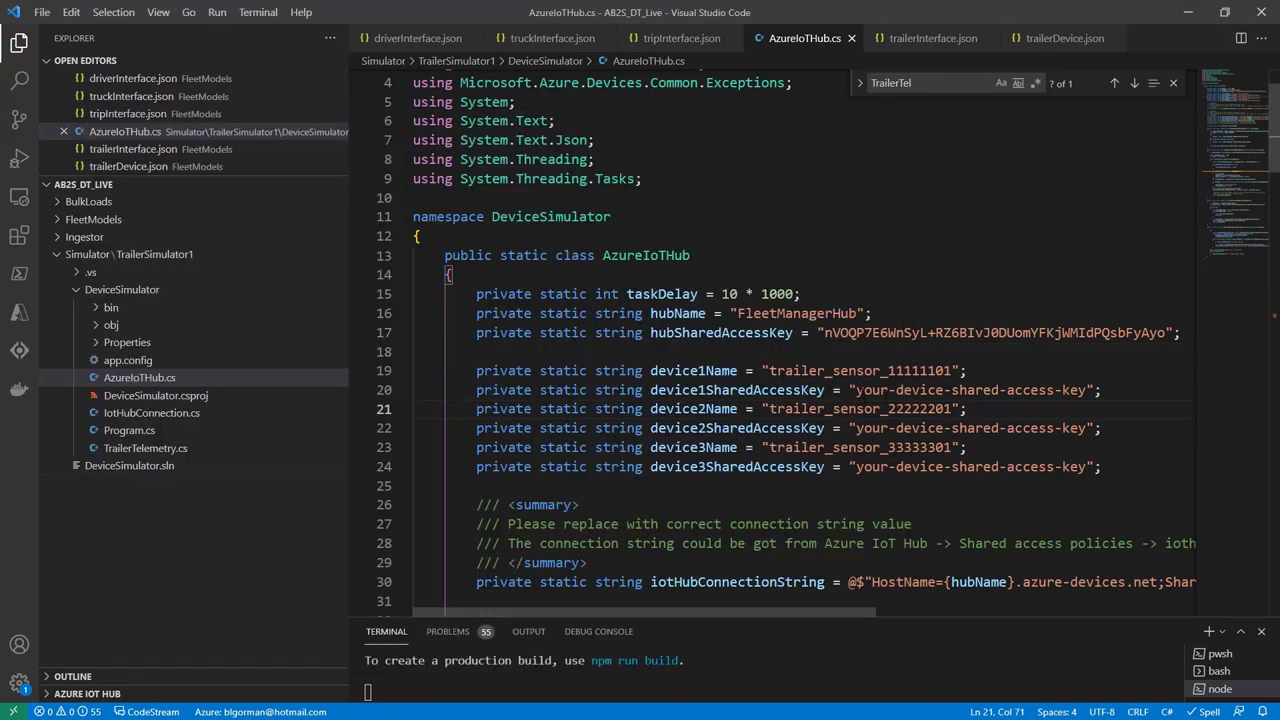
pyautogui.moveTo(857, 390); pyautogui.dragTo(1086, 390)
pyautogui.hotkey('ctrl', 'v')
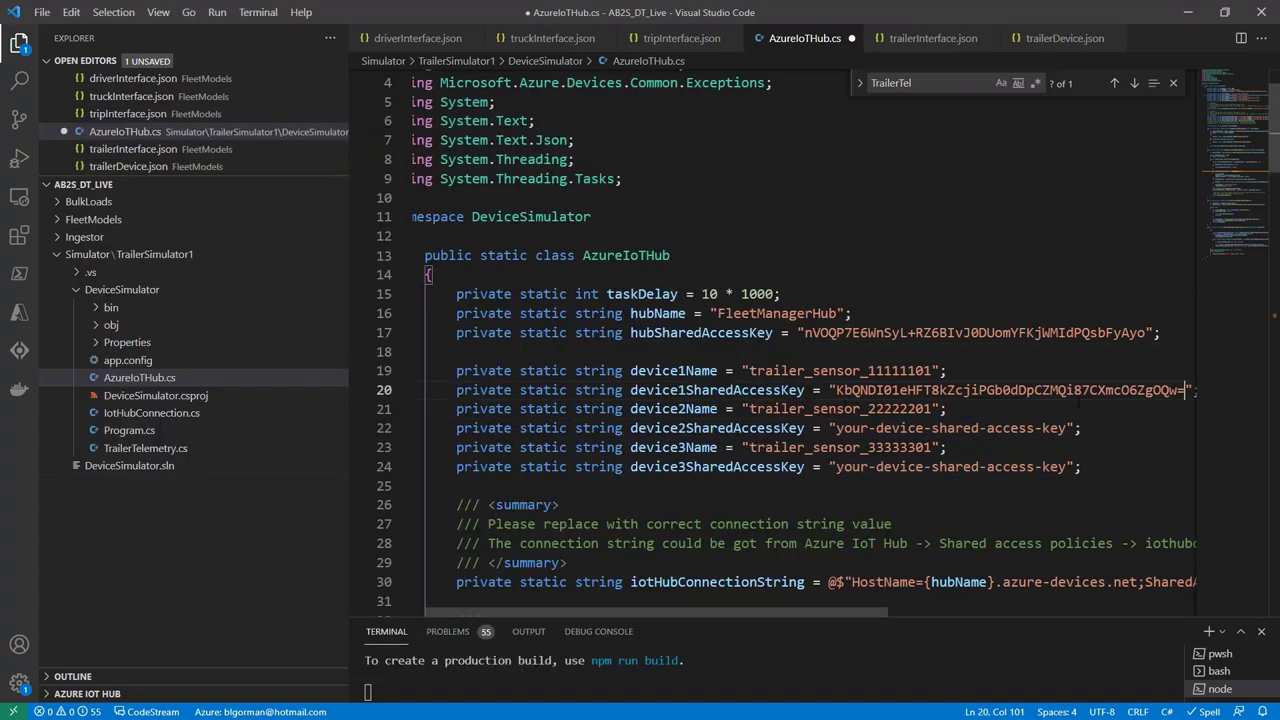
pyautogui.hotkey('ctrl', 's')
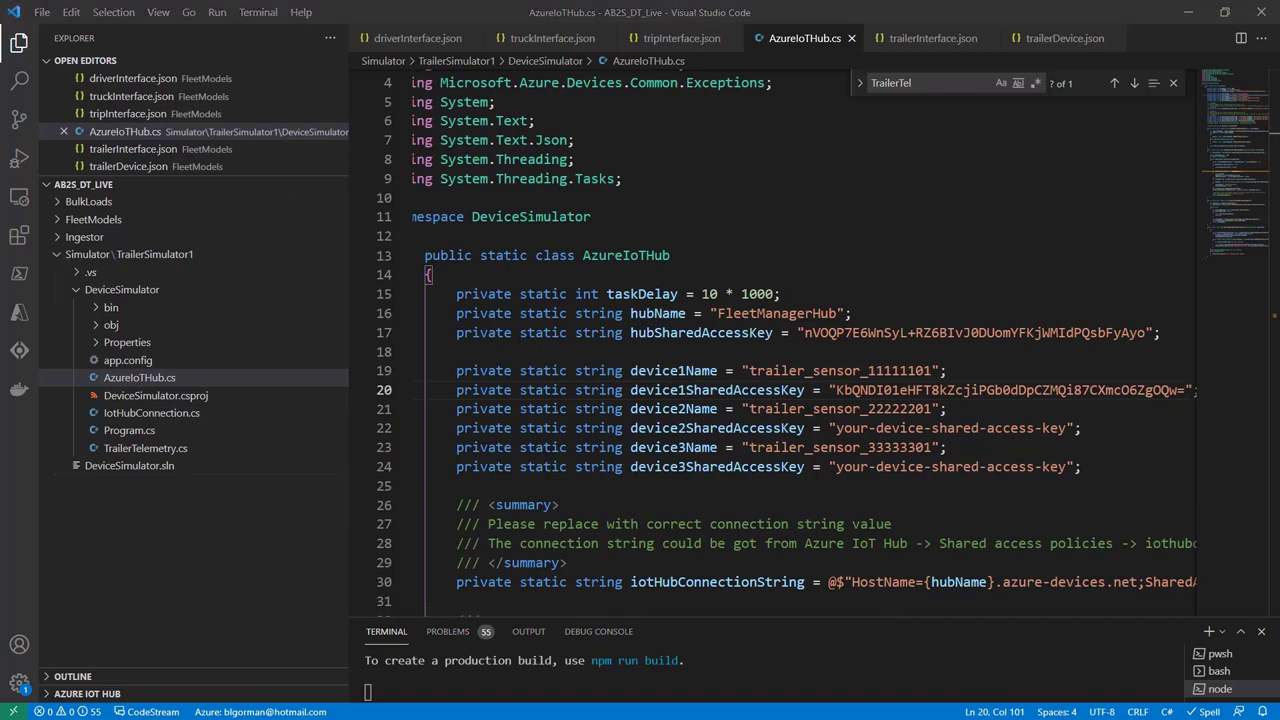
# - Copy trailer_sensor_22222201's primary key from the Azure portal and paste it as the device2SharedAccessKey value in AzureIoTHub.cs
pyautogui.hotkey('alt', 'Tab')
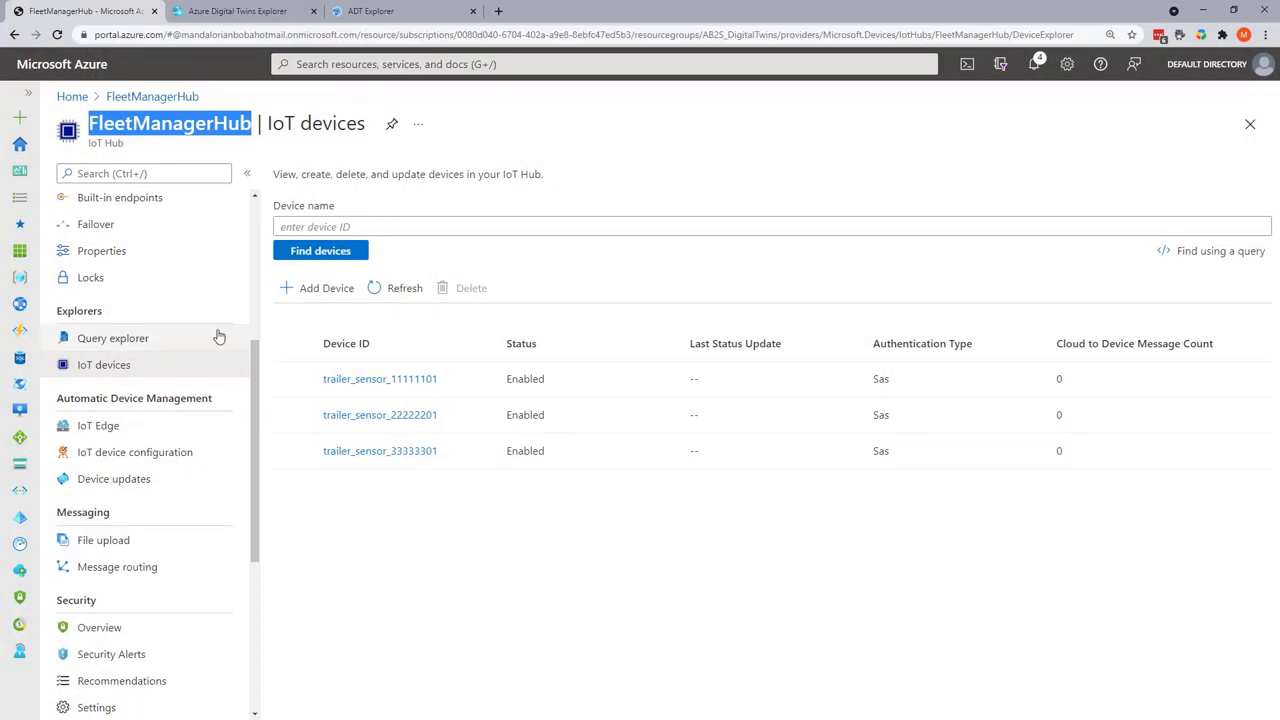
pyautogui.click(400, 380)
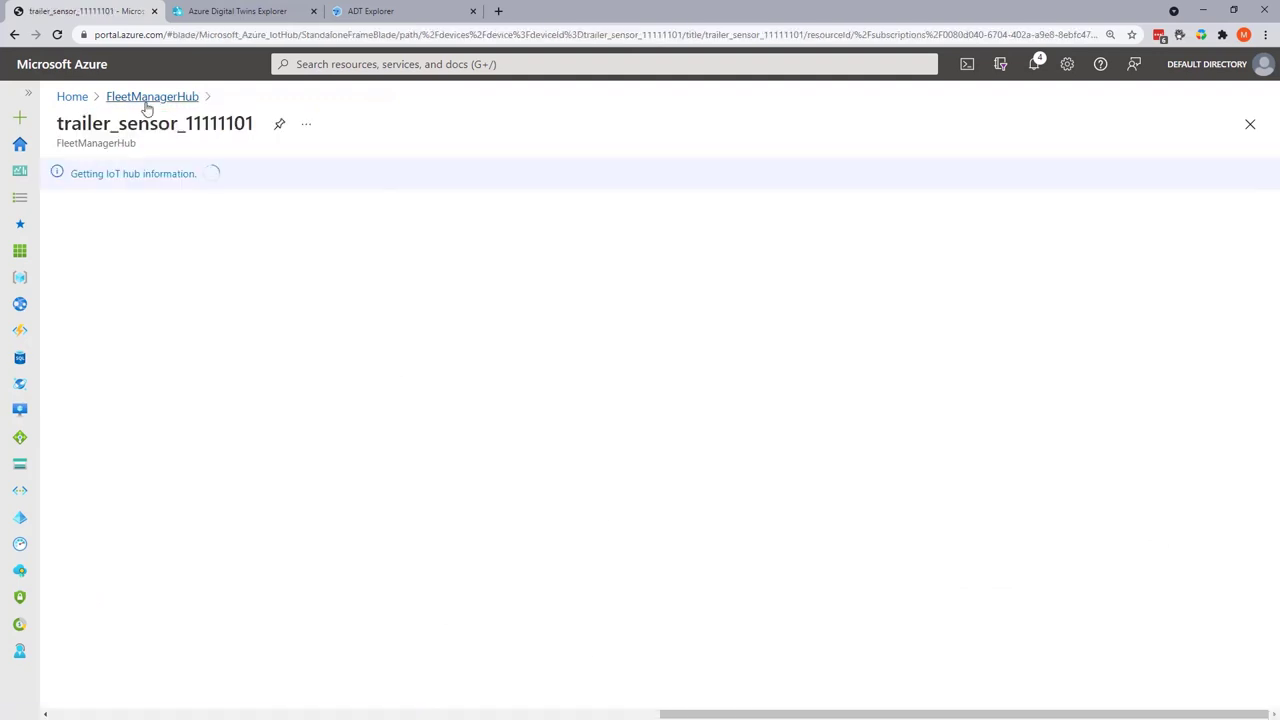
pyautogui.click(150, 97)
pyautogui.click(412, 418)
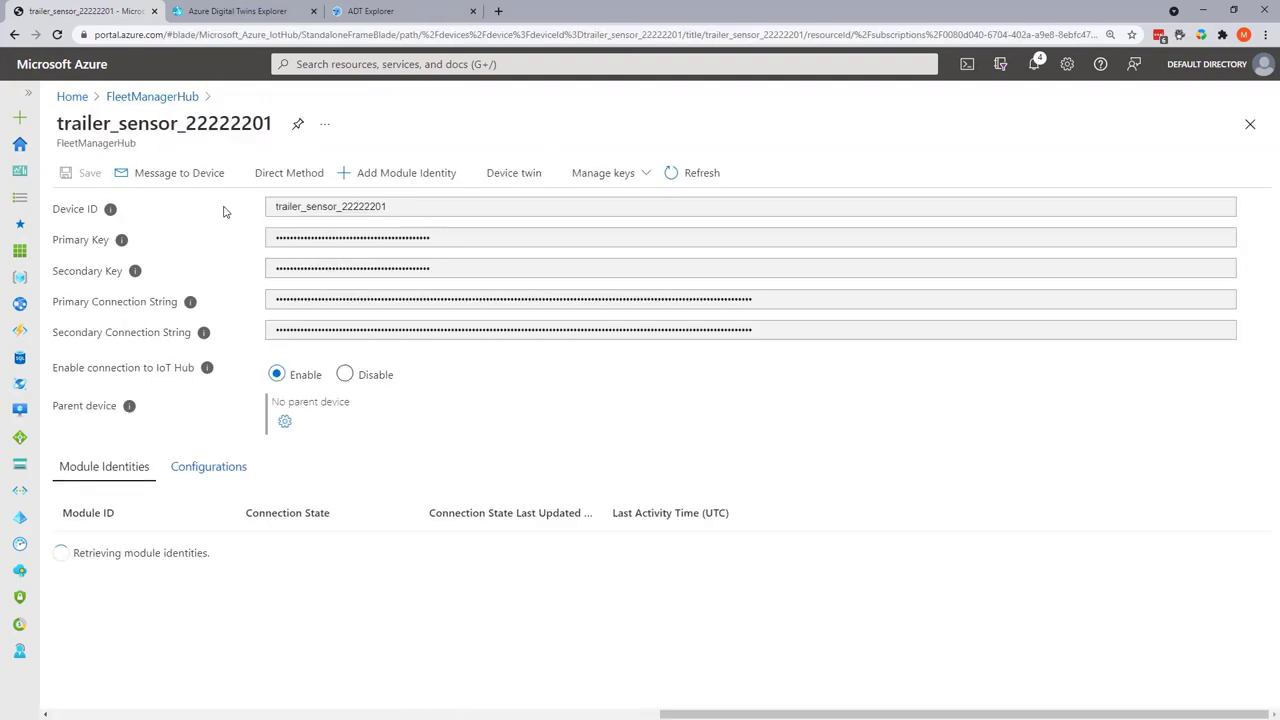
pyautogui.moveTo(137, 271)
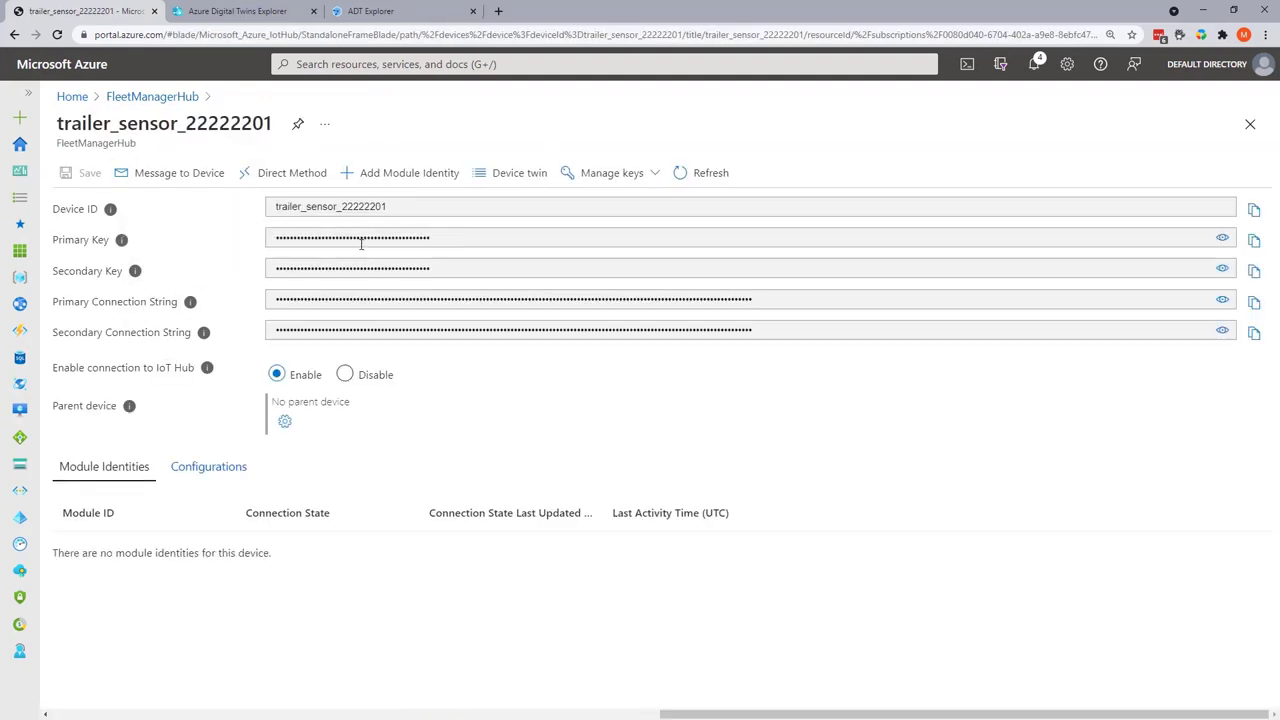
pyautogui.click(1254, 240)
pyautogui.hotkey('alt', 'Tab')
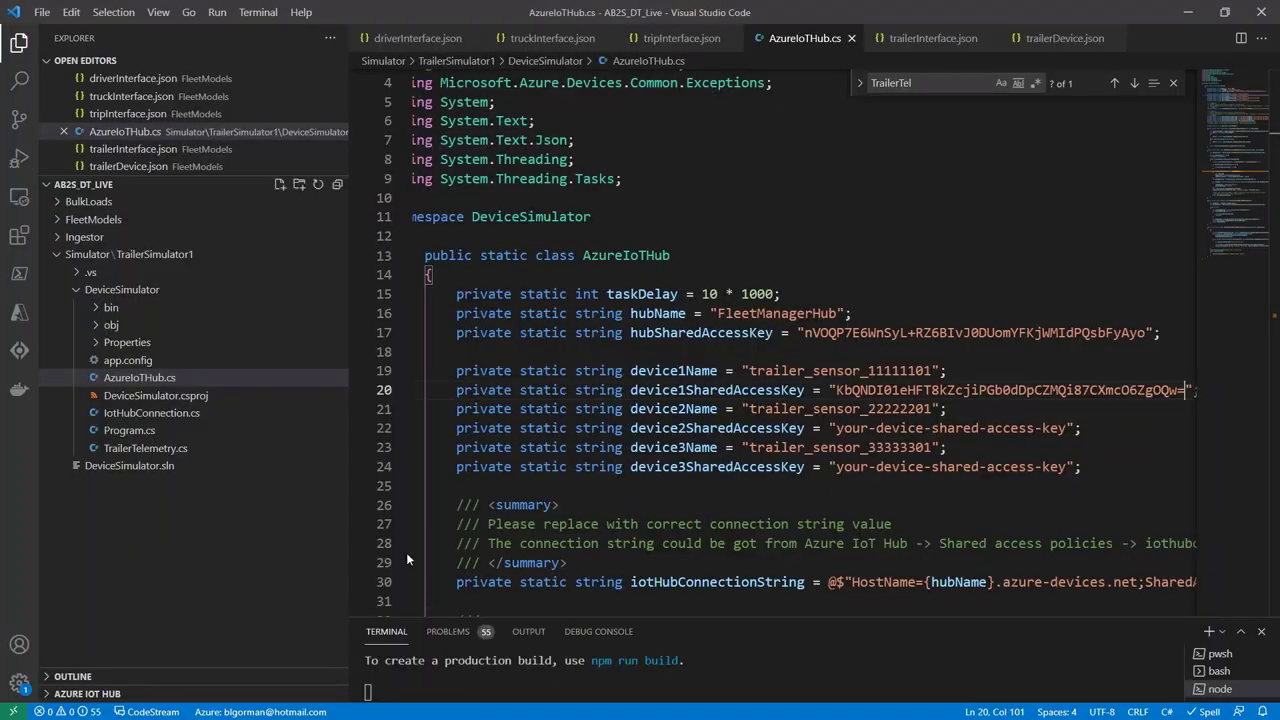
pyautogui.moveTo(836, 428); pyautogui.dragTo(1066, 428)
pyautogui.hotkey('ctrl', 'v')
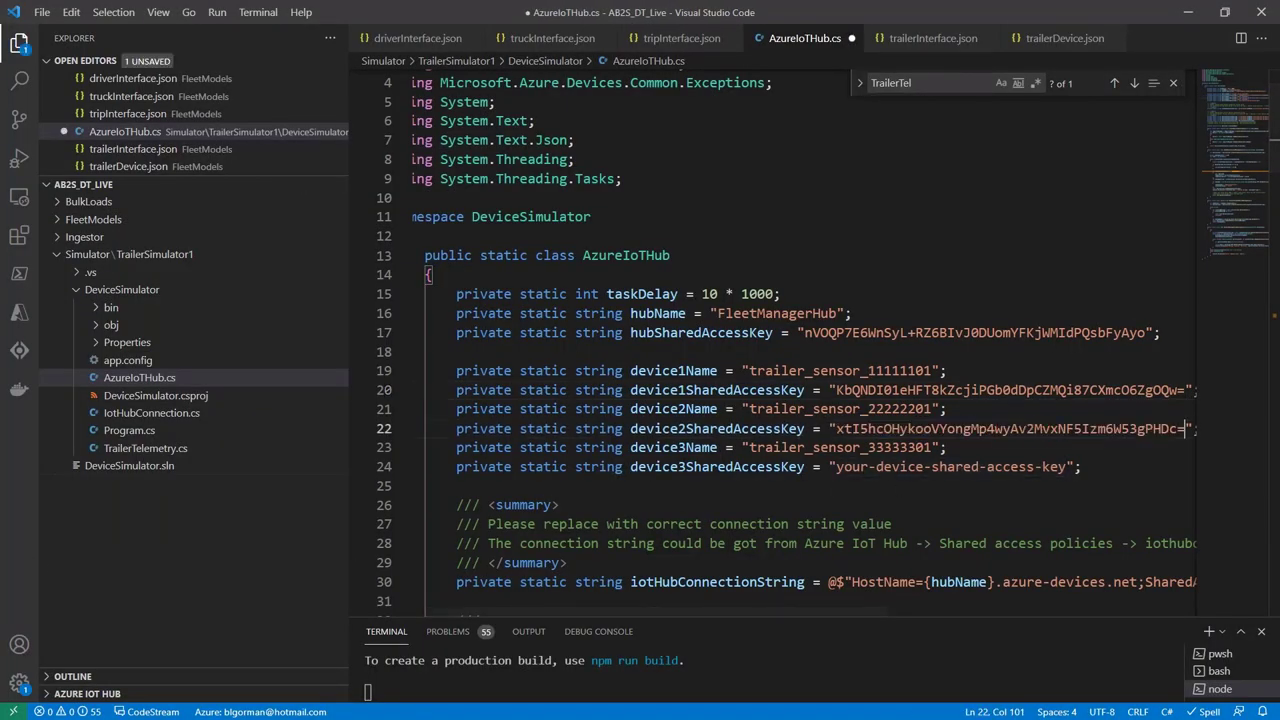
# - Copy trailer_sensor_33333301's primary key from Azure IoT Explorer, paste it as the device3SharedAccessKey value in AzureIoTHub.cs, and save the file
pyautogui.hotkey('alt', 'Tab')
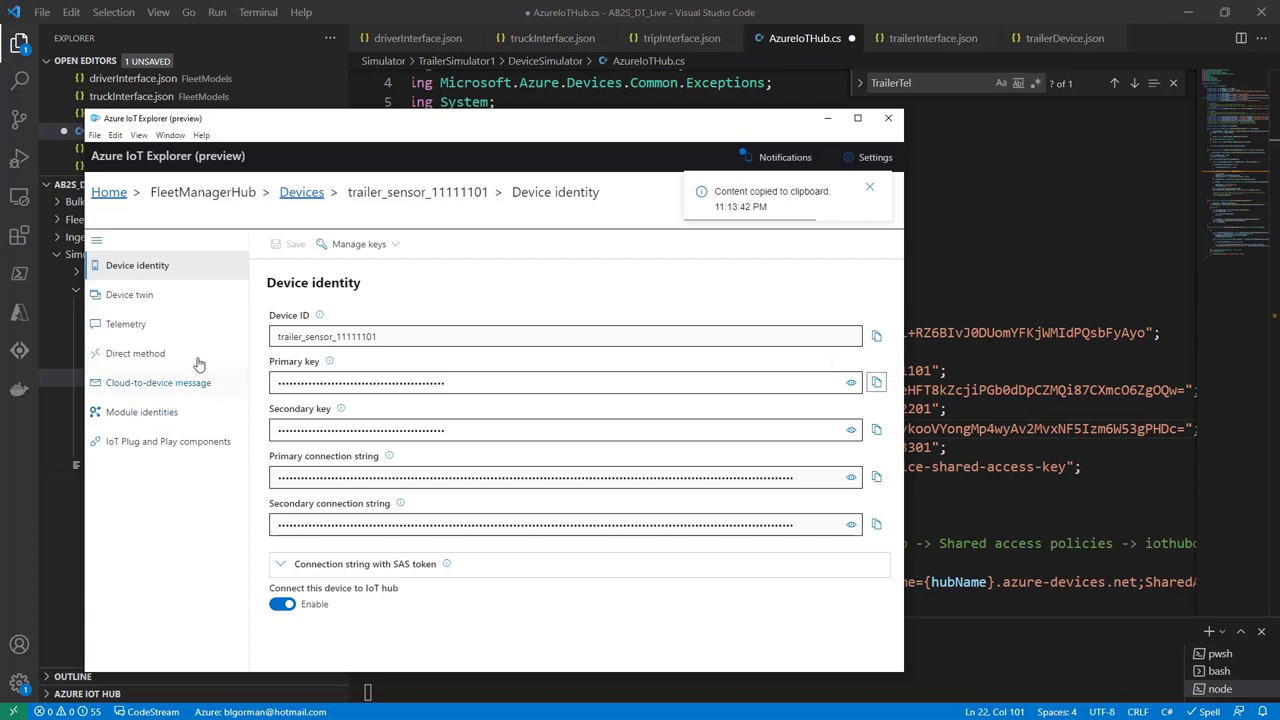
pyautogui.click(306, 197)
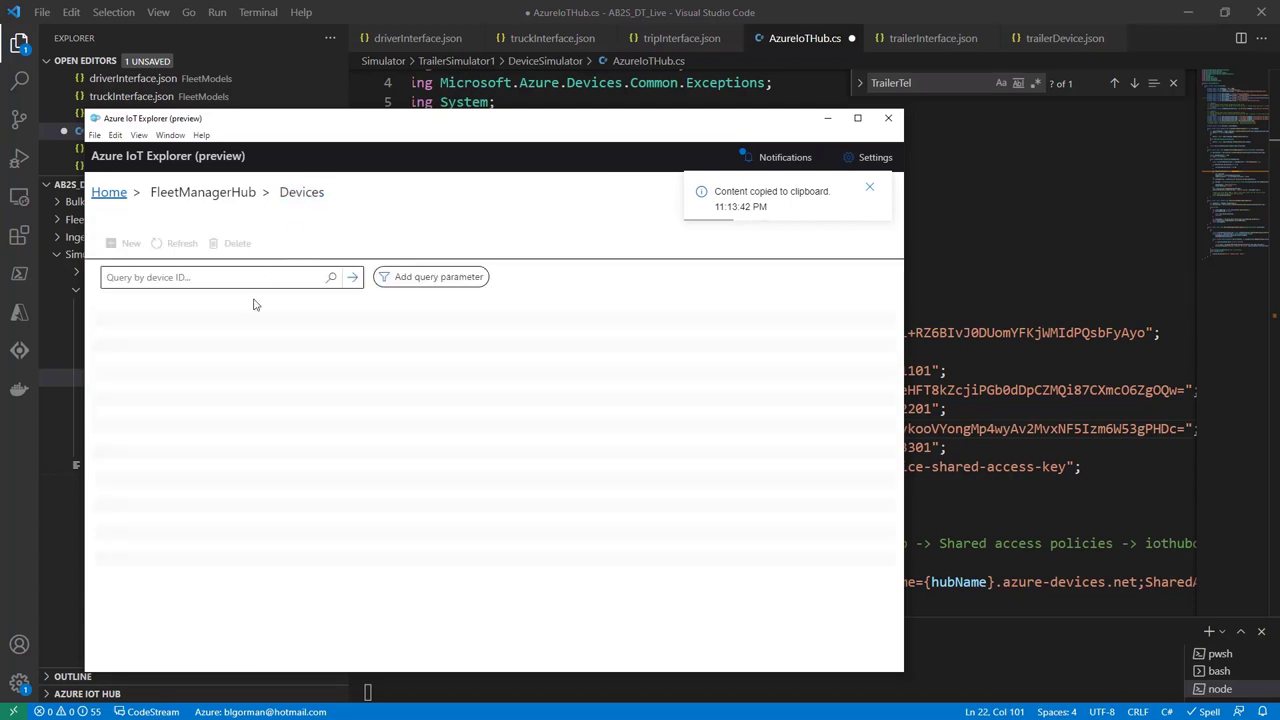
pyautogui.click(178, 422)
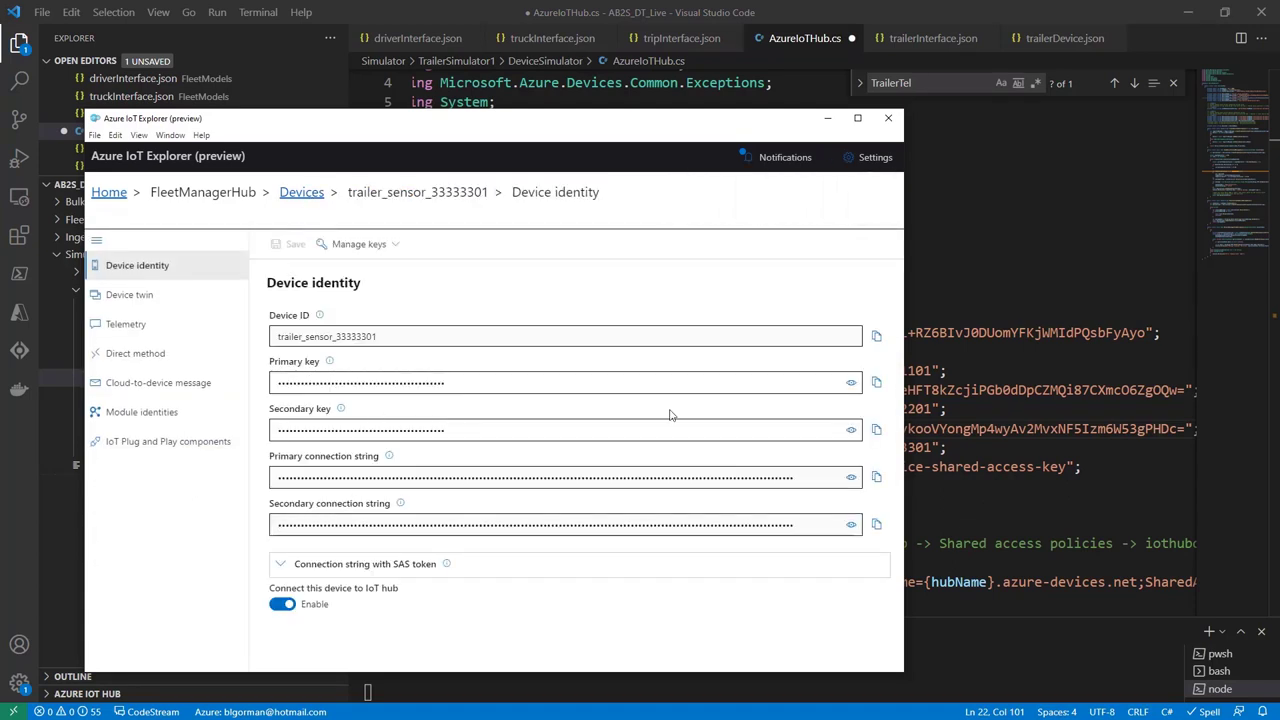
pyautogui.click(876, 382)
pyautogui.hotkey('alt', 'Tab')
pyautogui.press('Down')
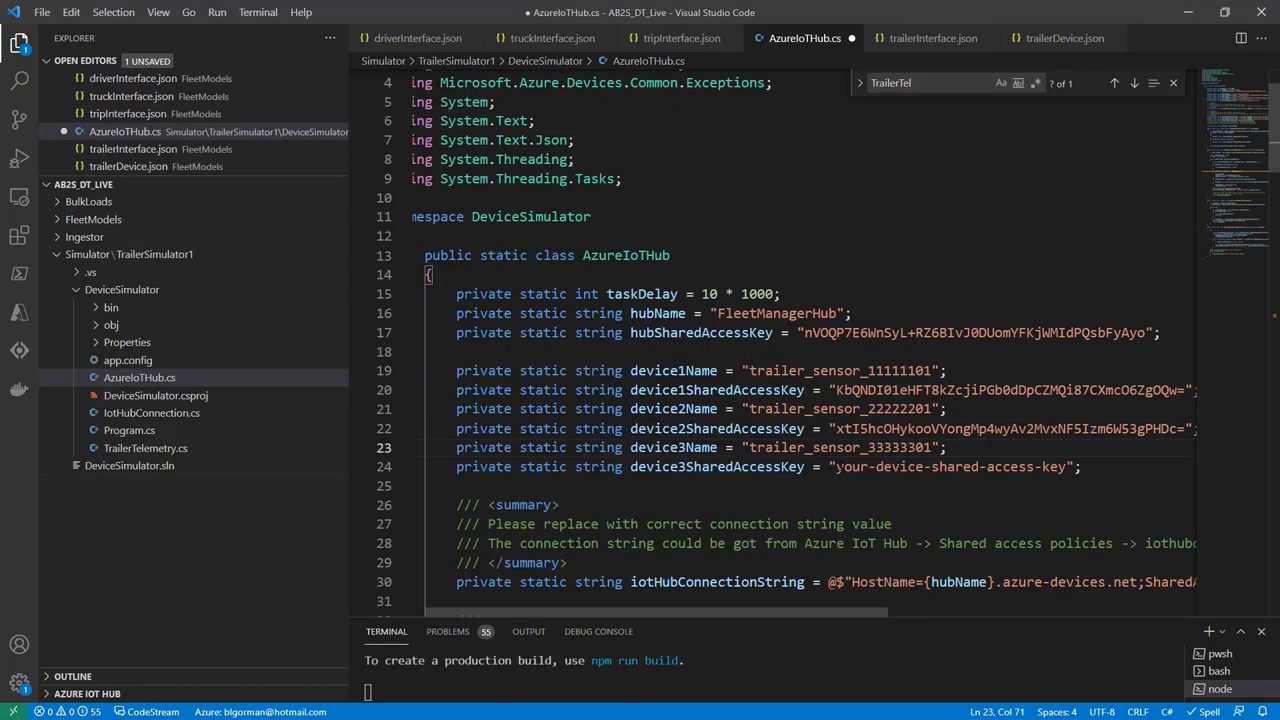
pyautogui.moveTo(836, 466); pyautogui.dragTo(1067, 466)
pyautogui.hotkey('ctrl', 'v')
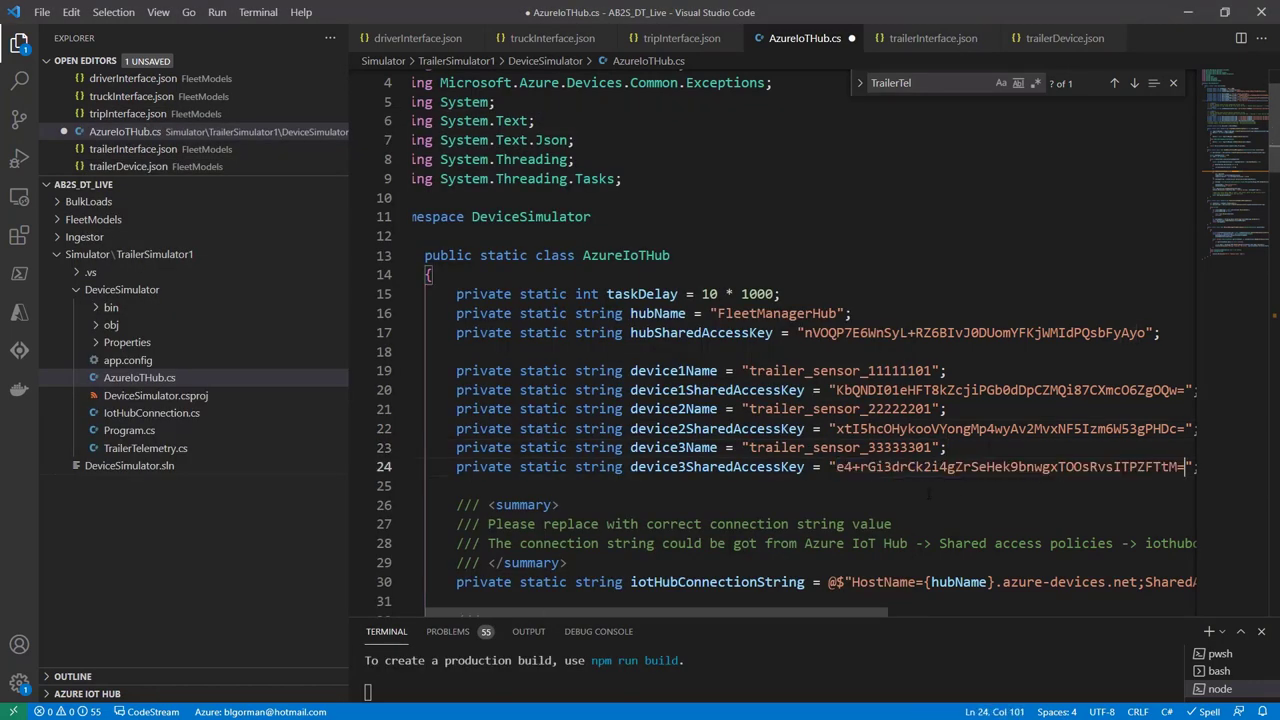
pyautogui.hotkey('ctrl', 's')
pyautogui.press('Down')
pyautogui.press('Down')
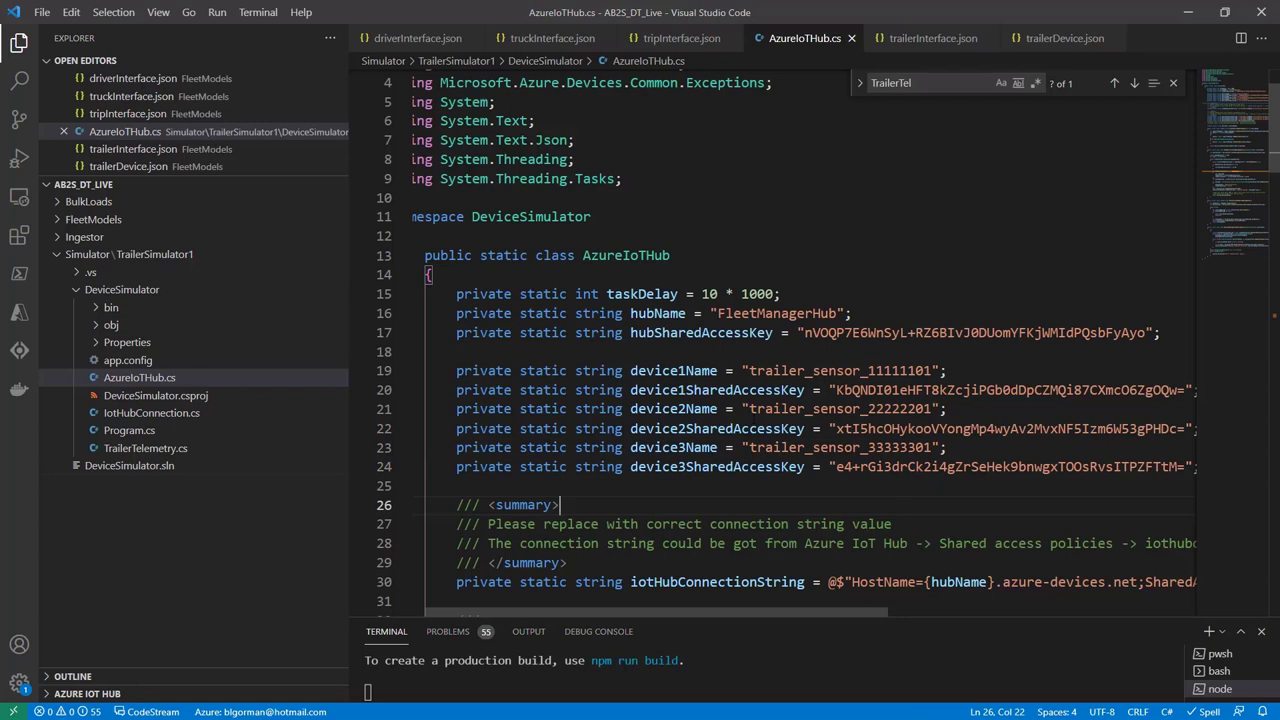
# - Review the three device connection strings, the active deviceConnectionString and the deviceId assignment in AzureIoTHub.cs
pyautogui.scroll(-4, 780, 340)
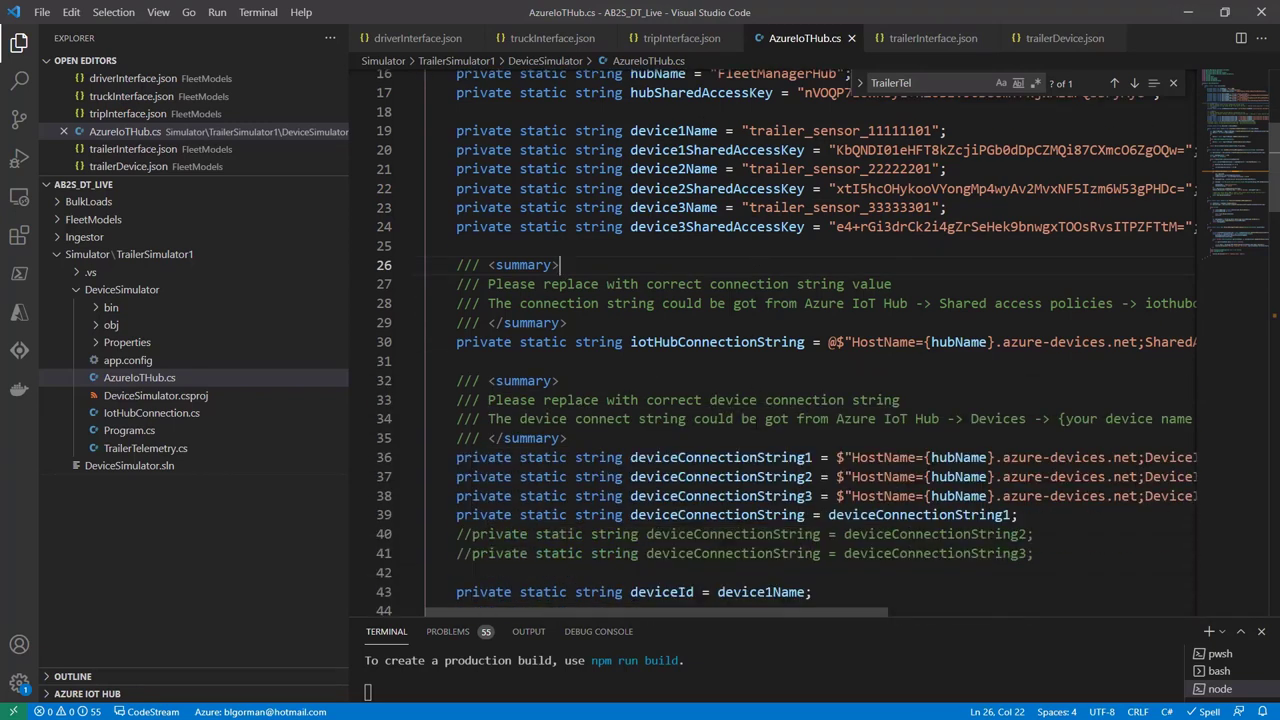
pyautogui.scroll(-1, 780, 340)
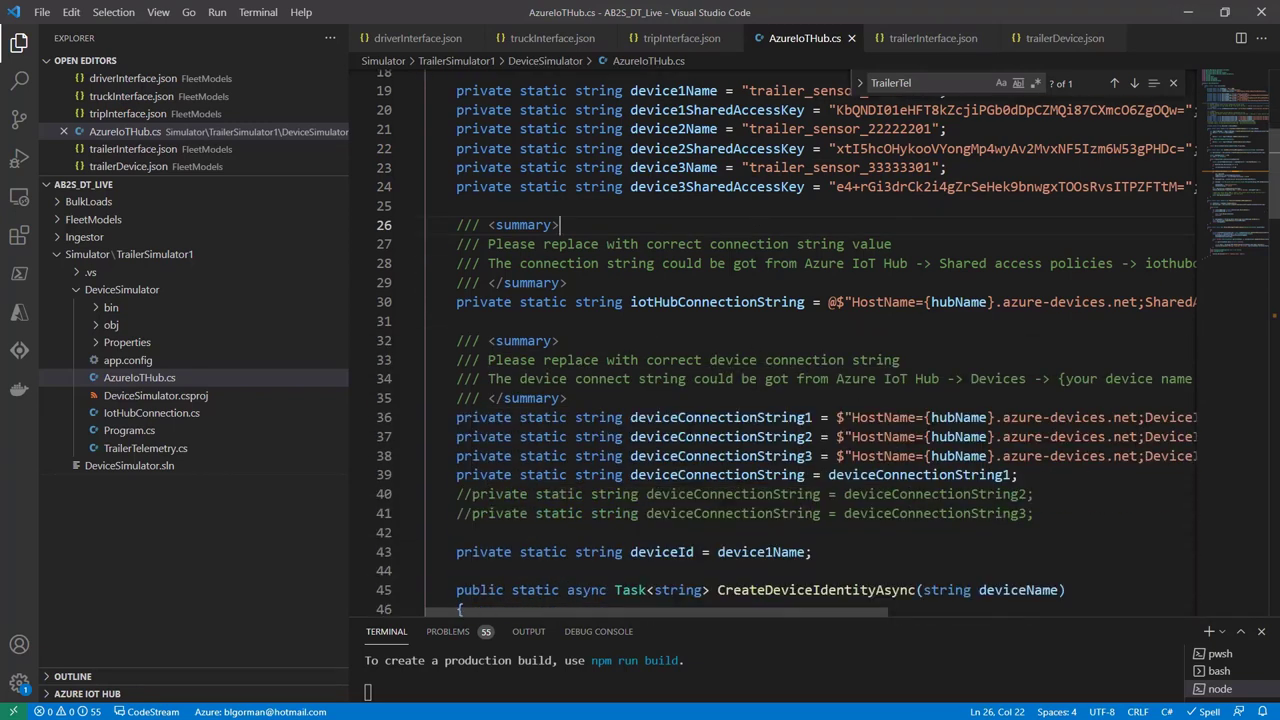
pyautogui.scroll(-1, 780, 340)
pyautogui.scroll(2, 780, 340)
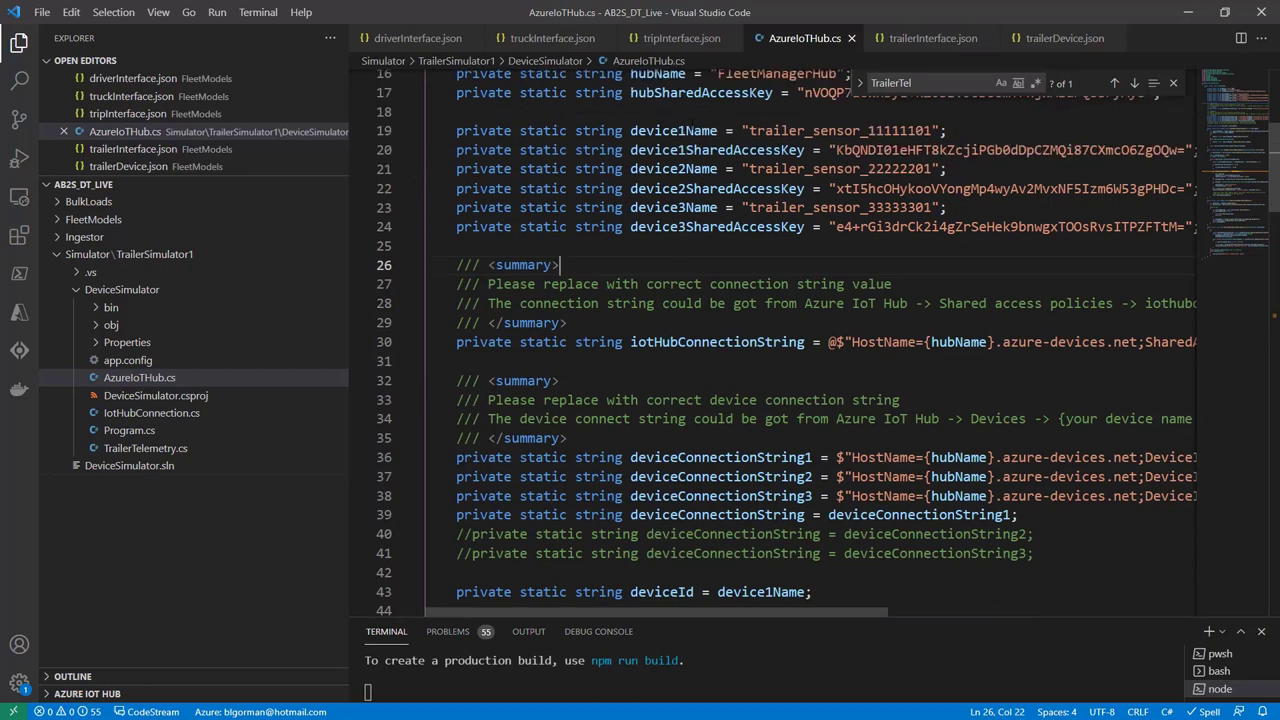
pyautogui.doubleClick(671, 458)
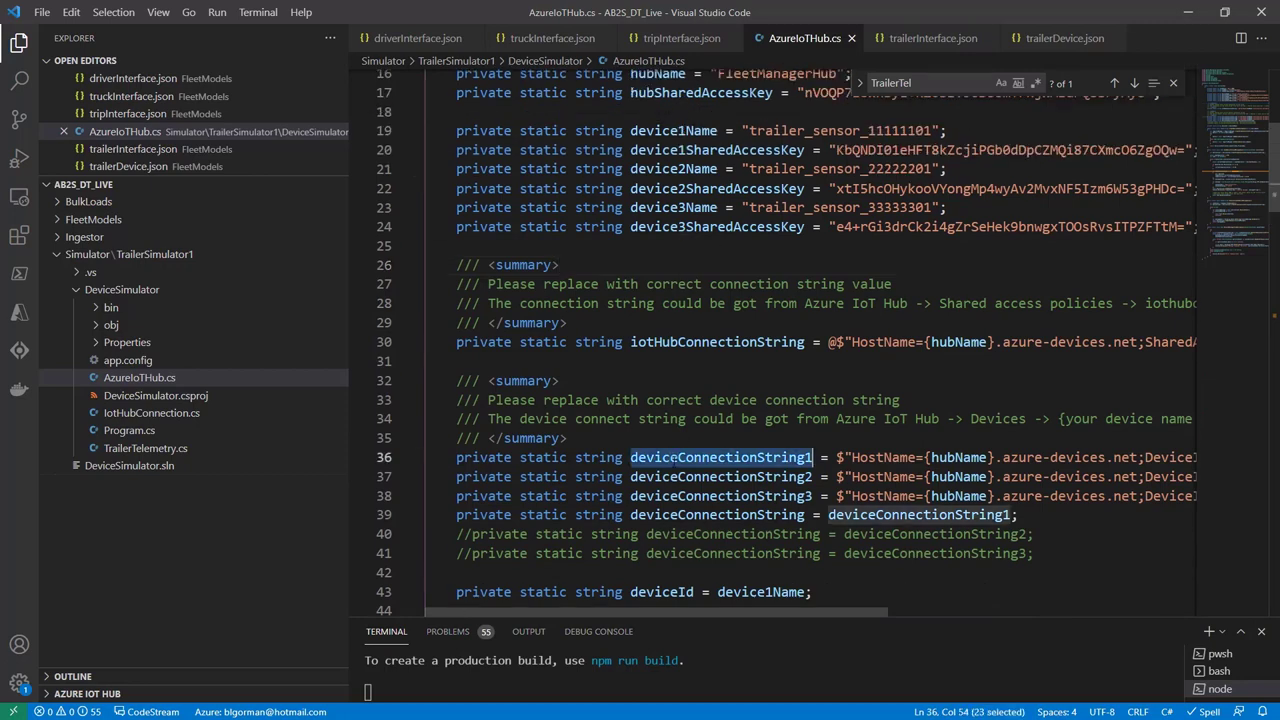
pyautogui.click(670, 496)
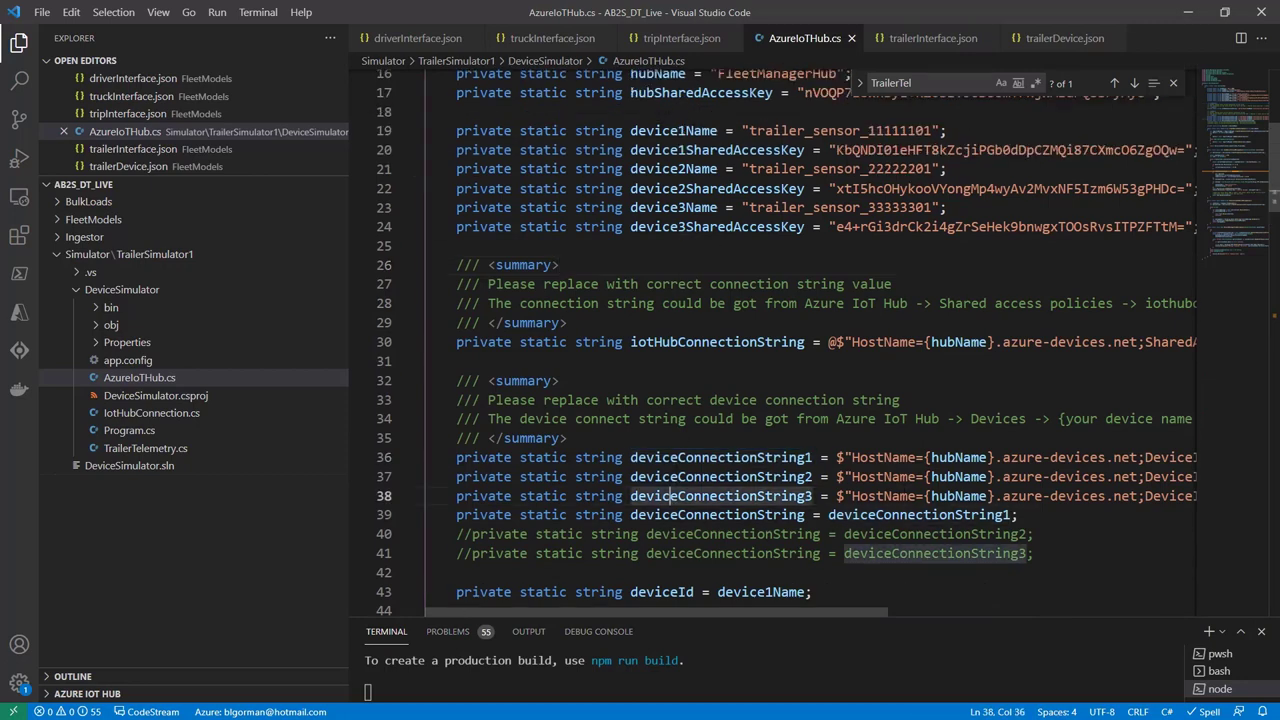
pyautogui.moveTo(764, 608)
pyautogui.mouseDown()
pyautogui.moveTo(1072, 606)
pyautogui.moveTo(765, 608)
pyautogui.mouseUp()
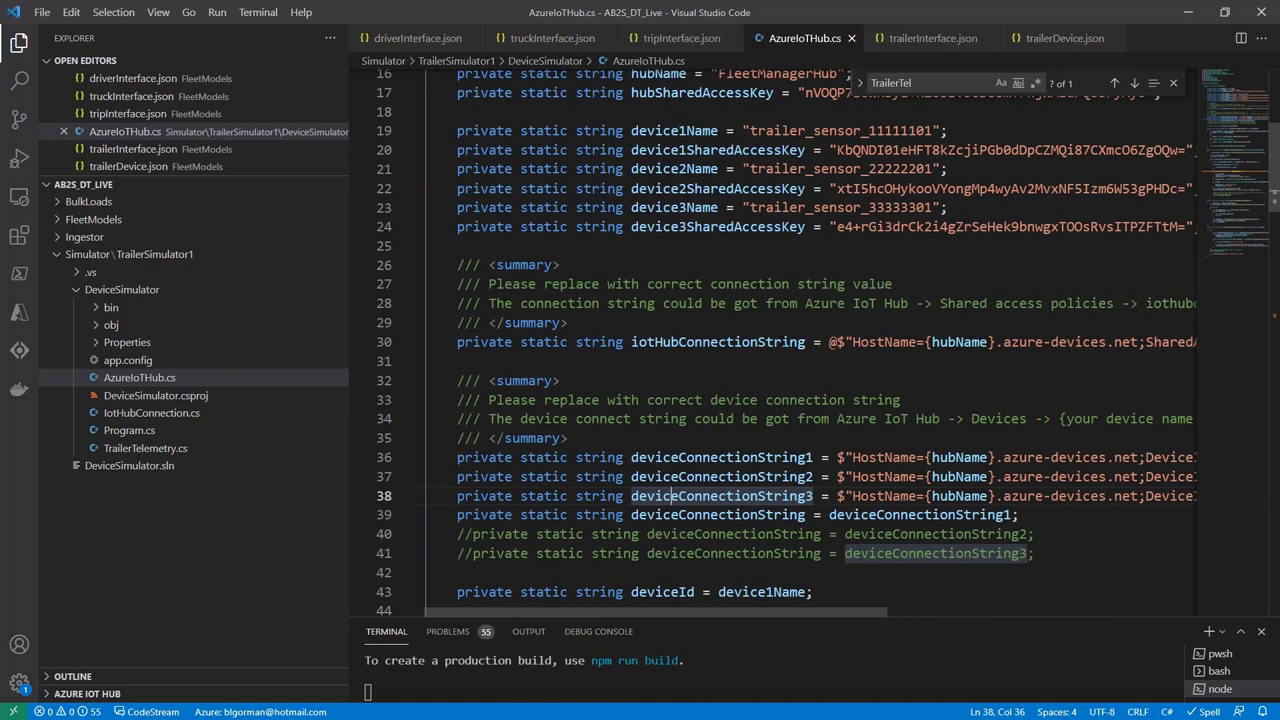
pyautogui.scroll(-5, 745, 416)
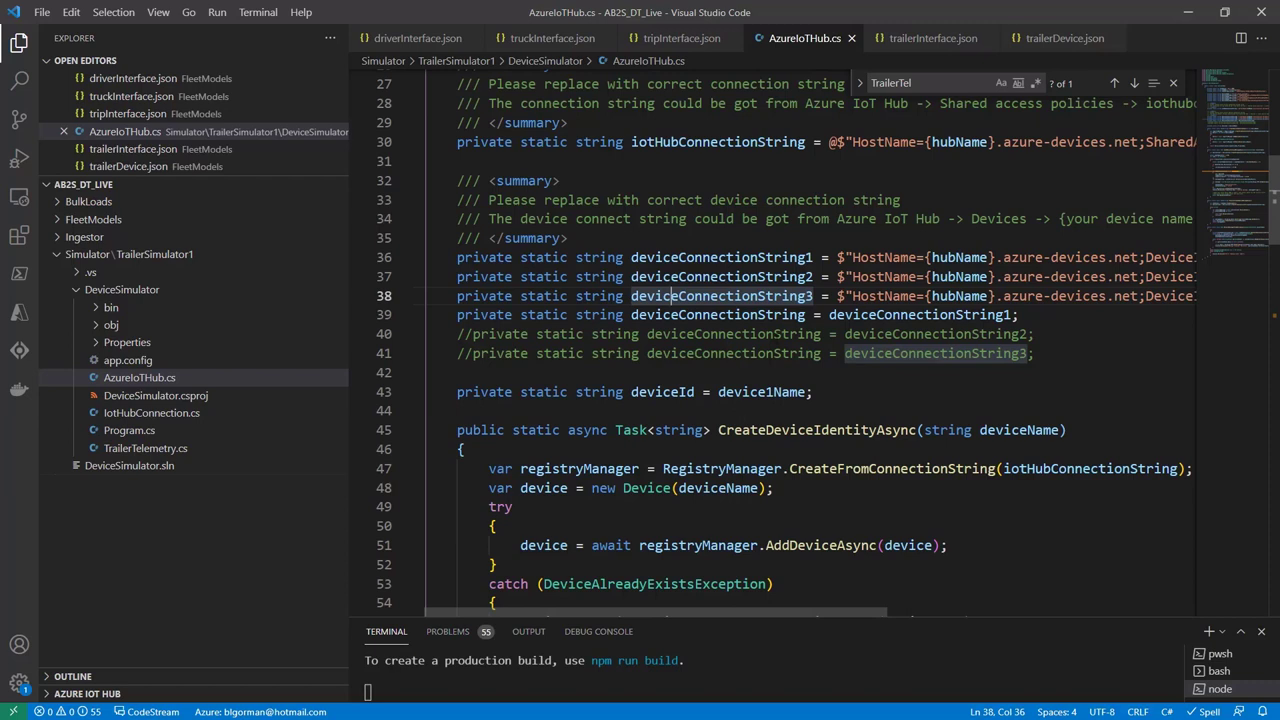
pyautogui.scroll(-4, 624, 410)
pyautogui.moveTo(813, 231); pyautogui.dragTo(457, 231)
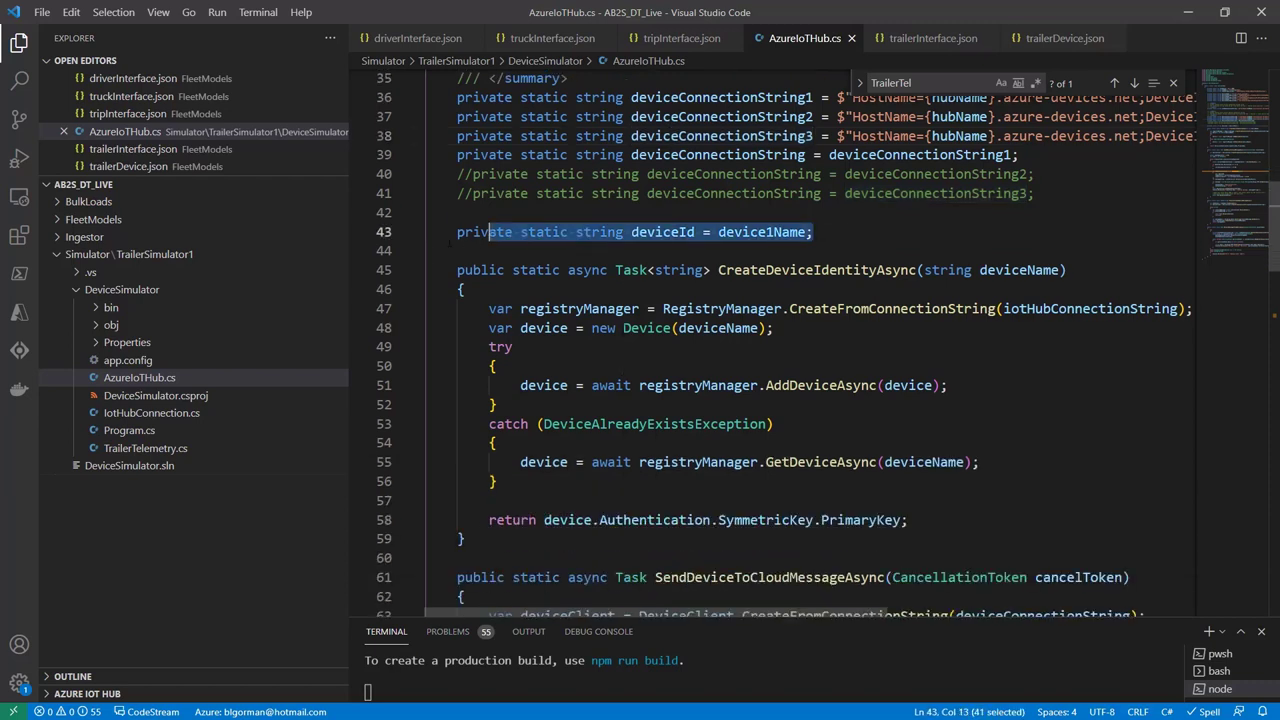
pyautogui.scroll(1, 700, 300)
pyautogui.scroll(8, 562, 236)
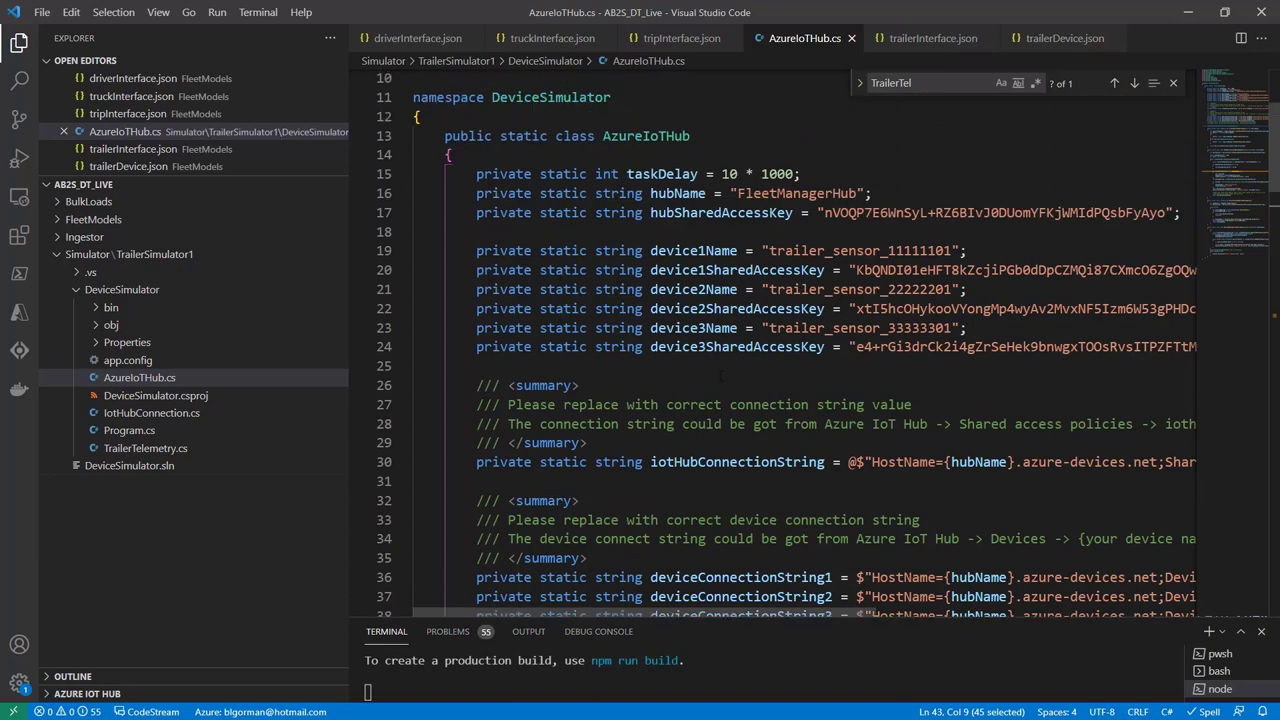
pyautogui.scroll(-7, 720, 376)
pyautogui.scroll(1, 640, 375)
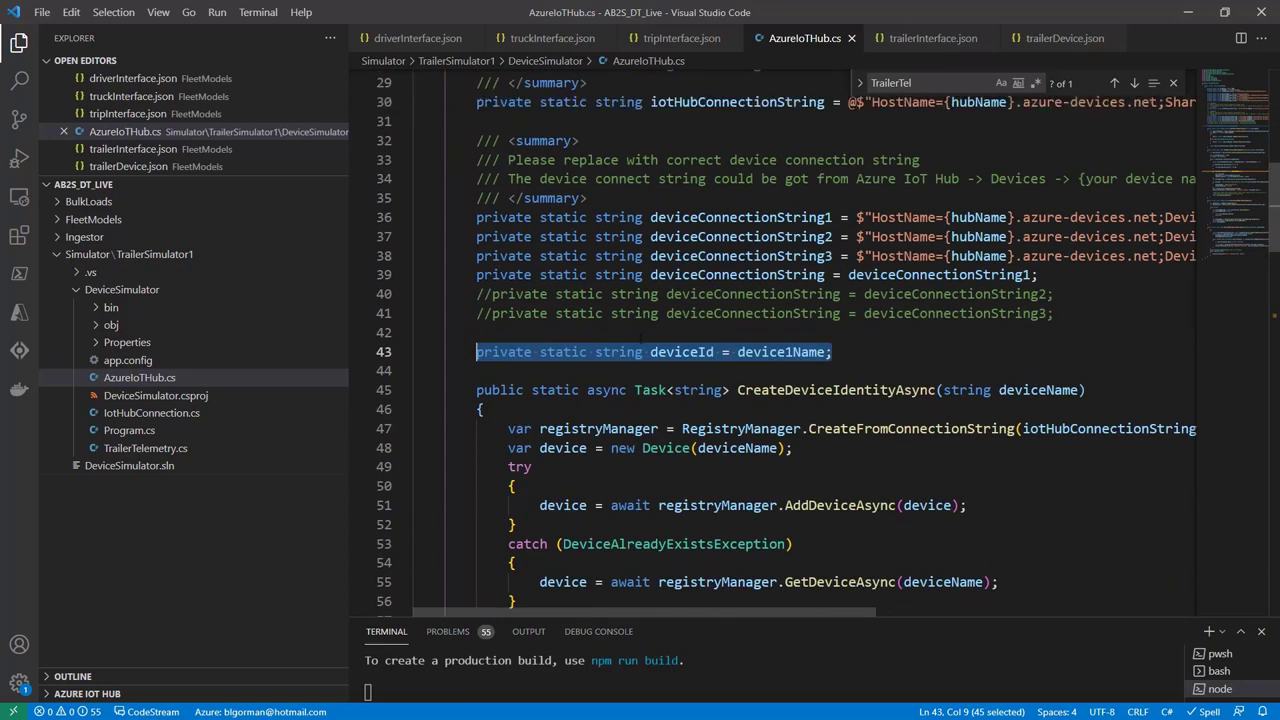
pyautogui.doubleClick(940, 274)
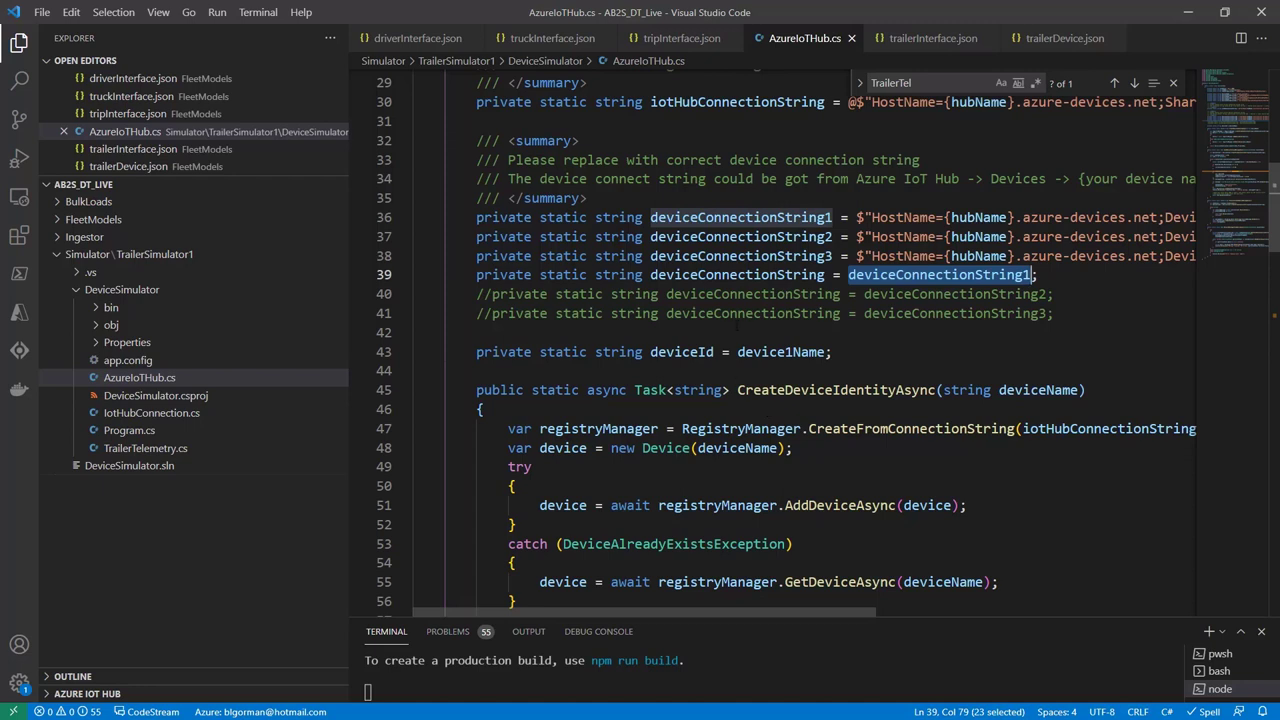
pyautogui.scroll(3, 780, 340)
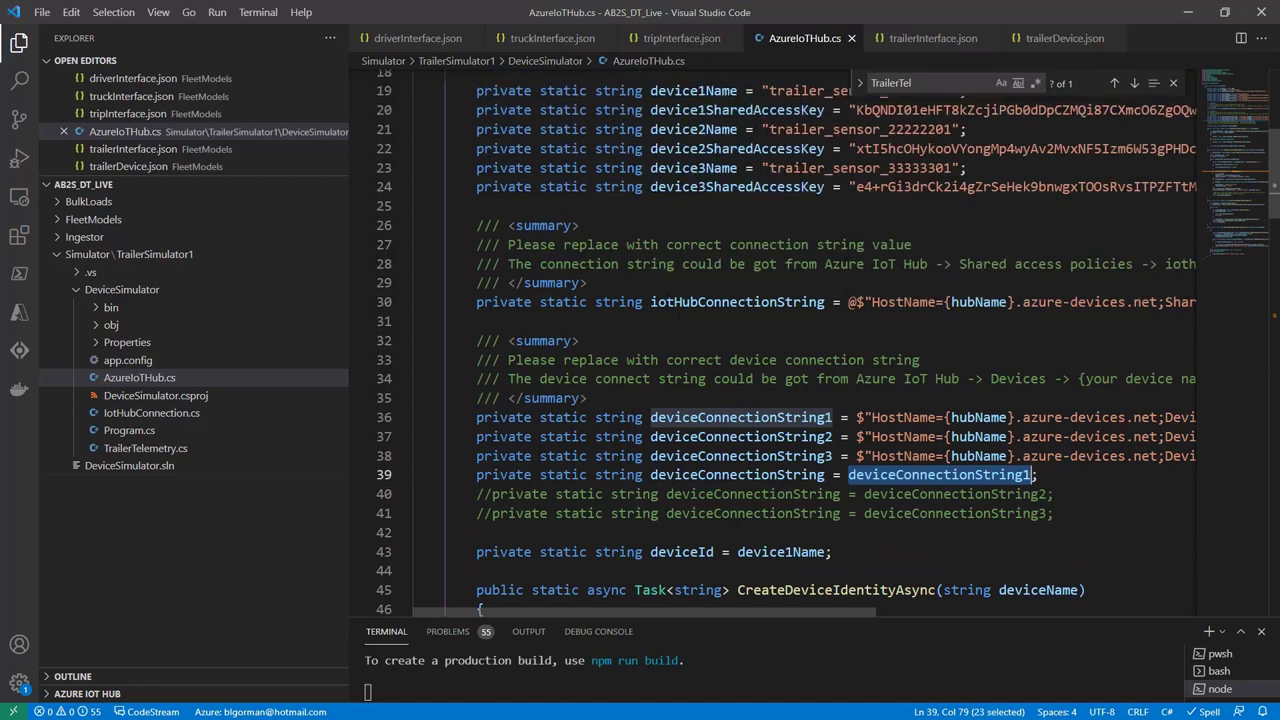
pyautogui.scroll(-6, 729, 600)
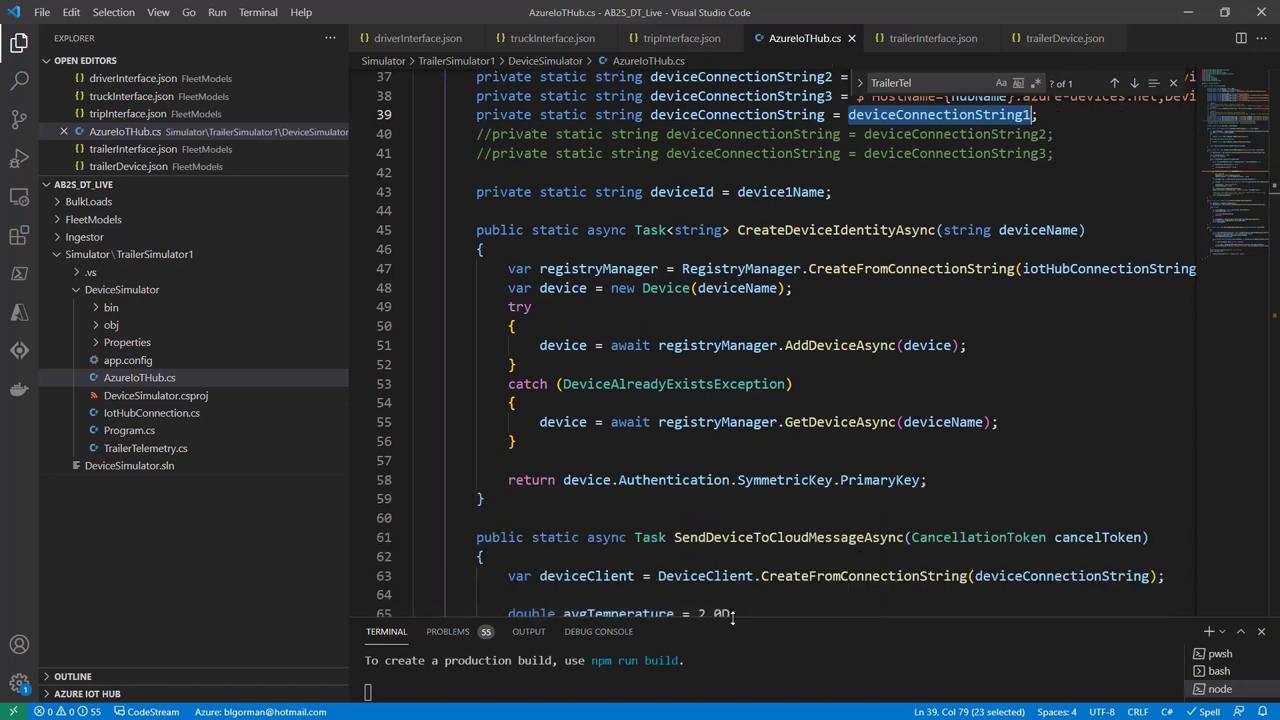
# - Enlarge the terminal area, switch to the pwsh session, change to the Simulator\TrailerSimulator1 folder and list its contents
pyautogui.moveTo(729, 619); pyautogui.dragTo(710, 474)
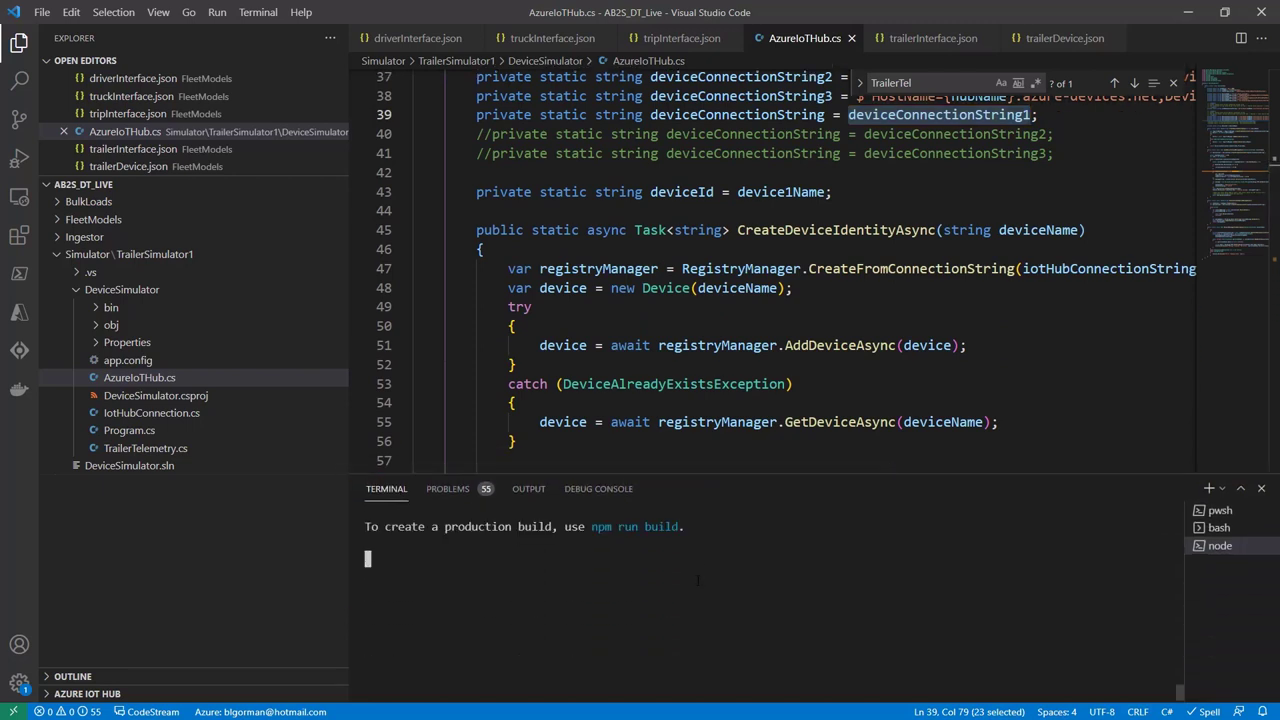
pyautogui.click(1212, 511)
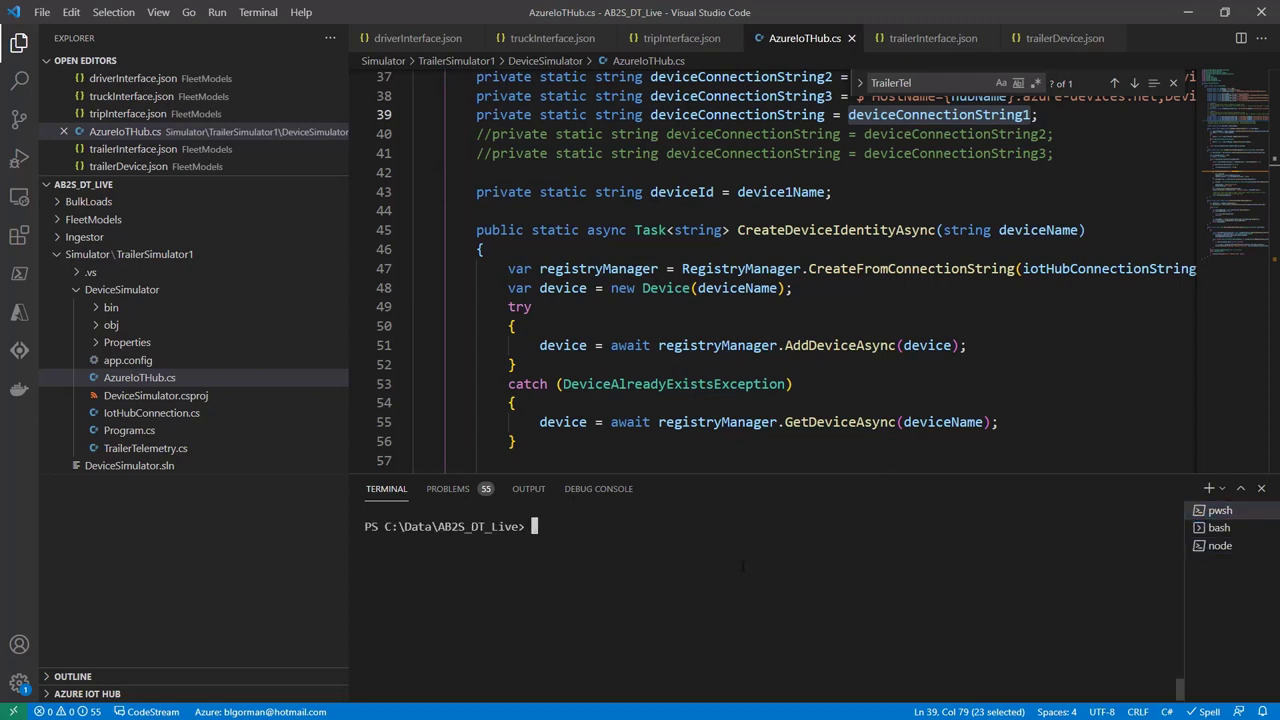
pyautogui.write('cd .\\Simulator\\T')
pyautogui.press('Tab')
pyautogui.press('Return')
pyautogui.write('ls')
pyautogui.press('Return')
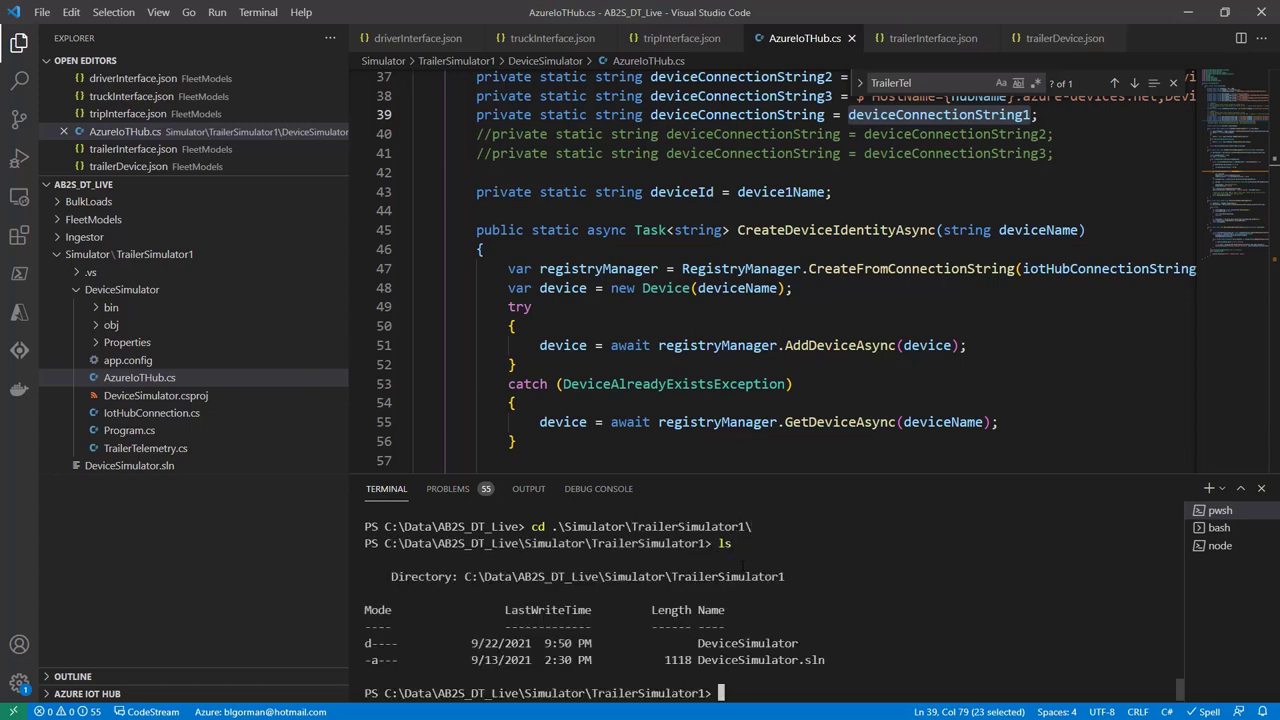
# - Change the terminal's directory to the DeviceSimulator folder and list its contents
pyautogui.write('C')
pyautogui.write('d .\\D')
pyautogui.press('Tab')
pyautogui.press('Return')
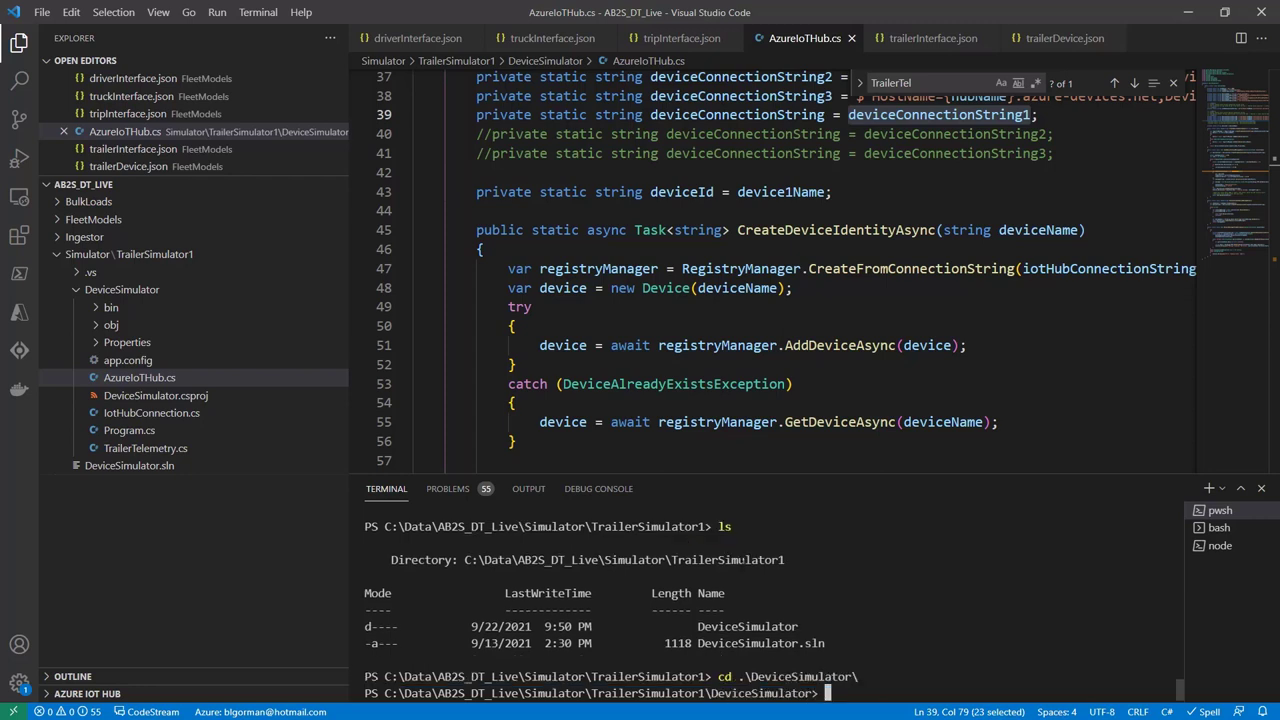
pyautogui.write('ls')
pyautogui.press('Return')
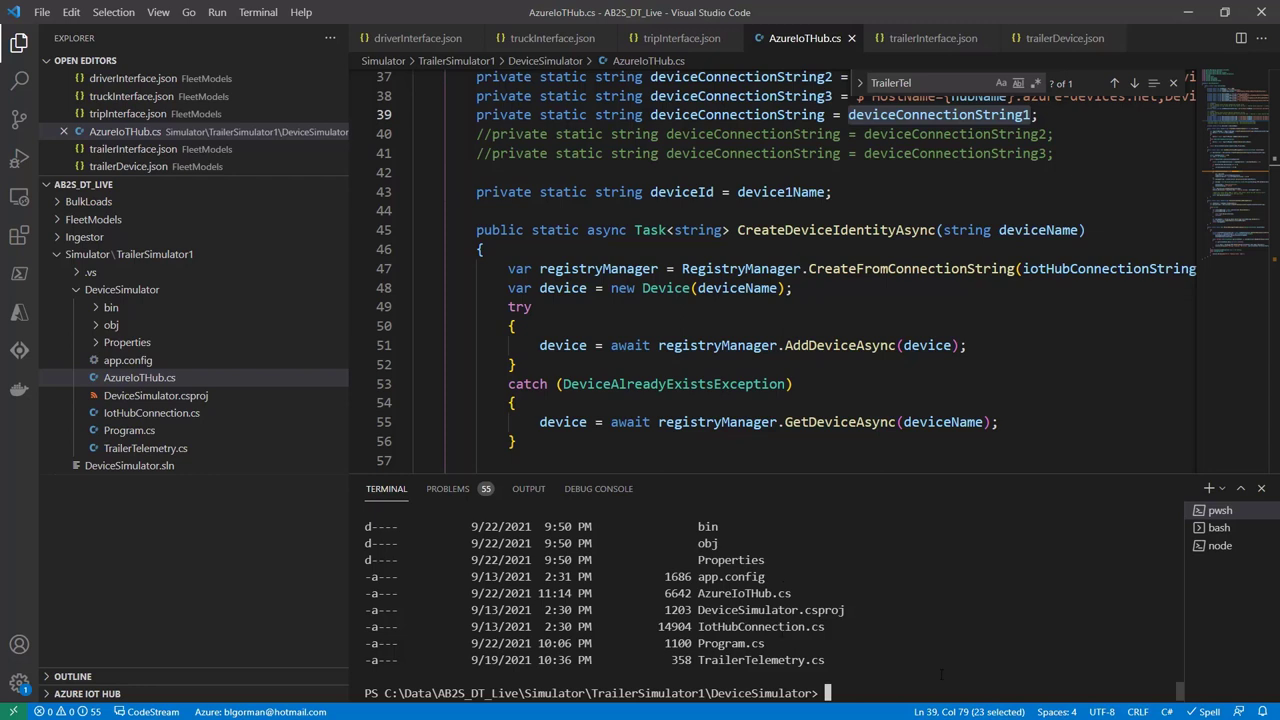
# - Build the DeviceSimulator project with dotnet build and start it with dotnet run
pyautogui.write('dotnet build')
pyautogui.press('Return')
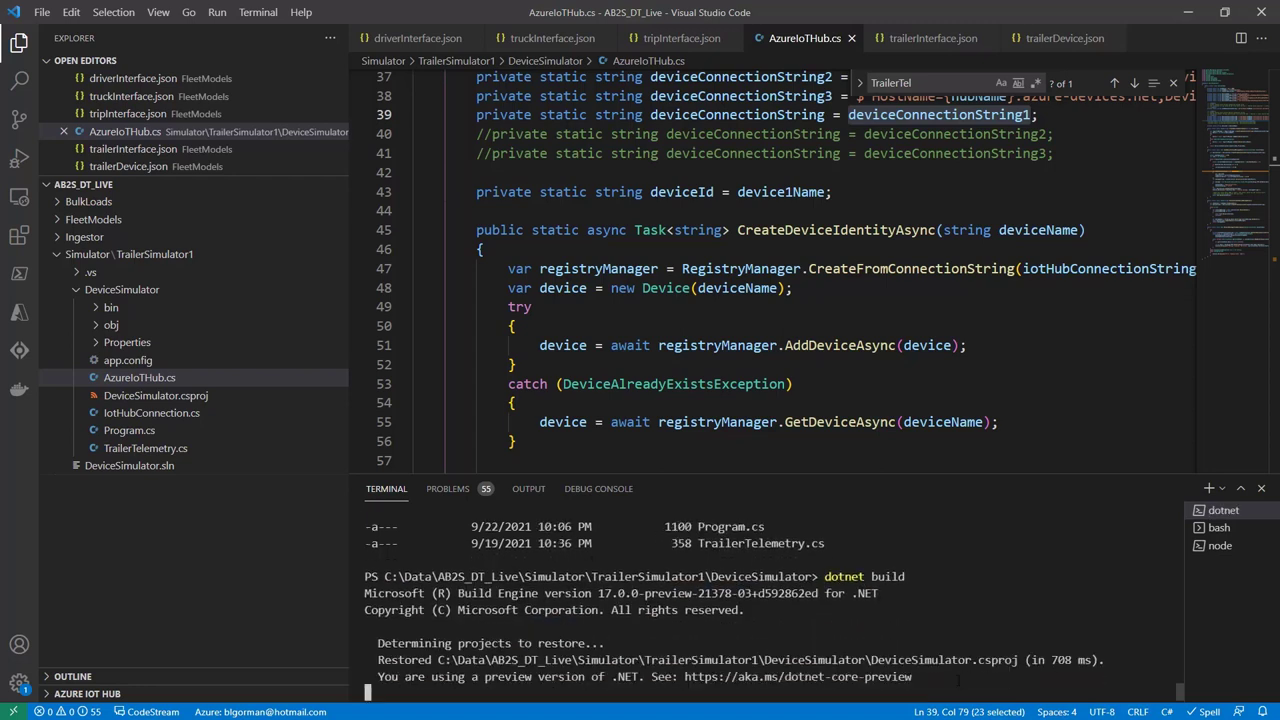
pyautogui.write('d')
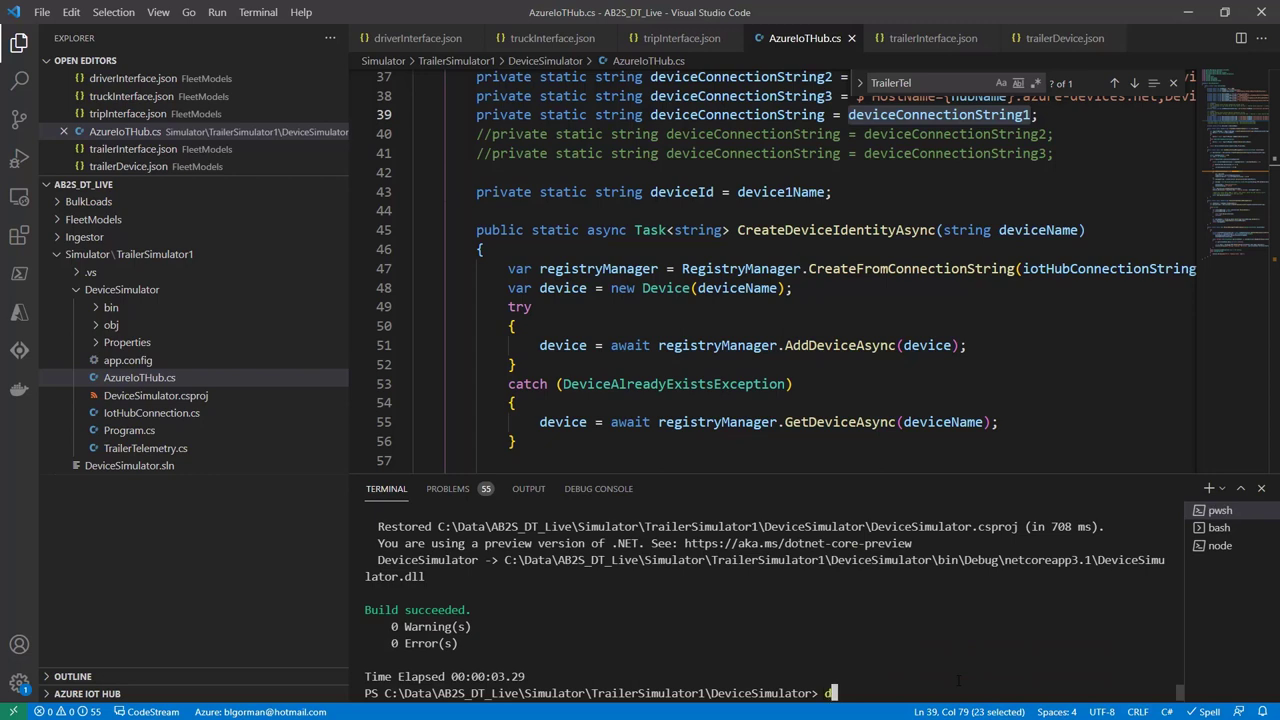
pyautogui.write('otnet run')
pyautogui.press('Return')
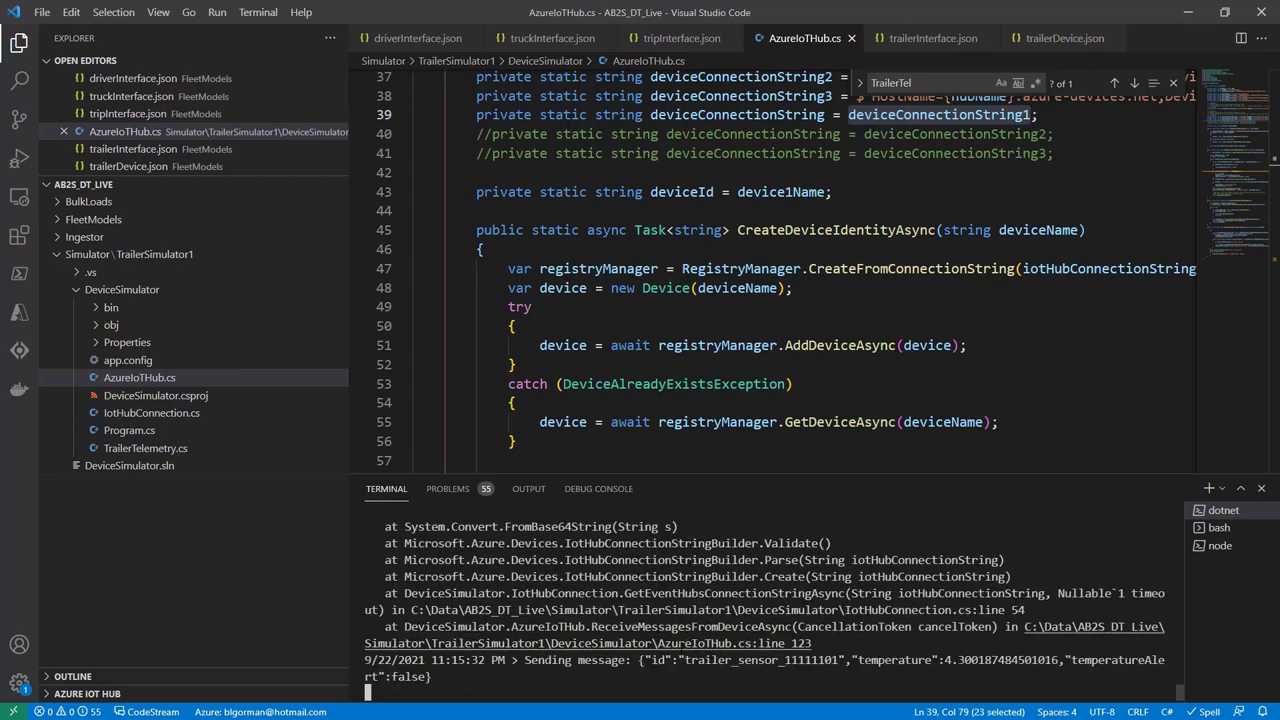
# - Examine the simulator's terminal output and the ReceiveMessagesFromDeviceAsync method around line 123 of AzureIoTHub.cs
pyautogui.scroll(2, 760, 600)
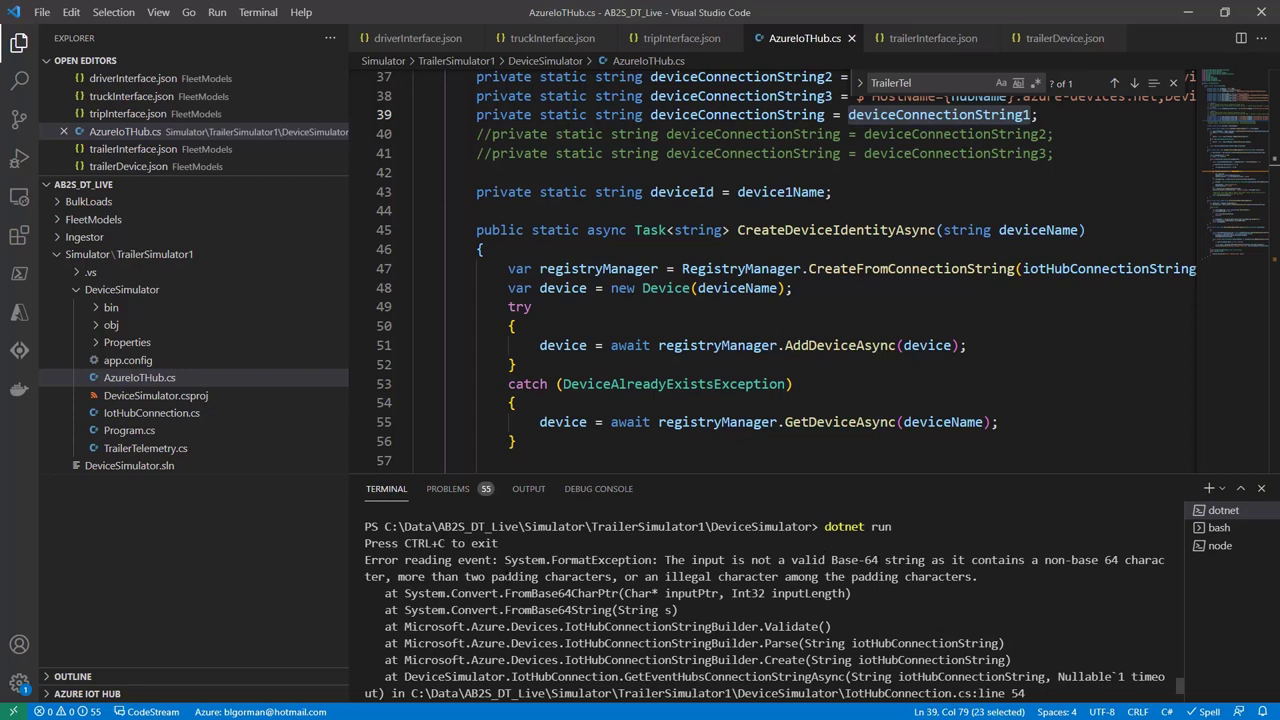
pyautogui.scroll(1, 780, 260)
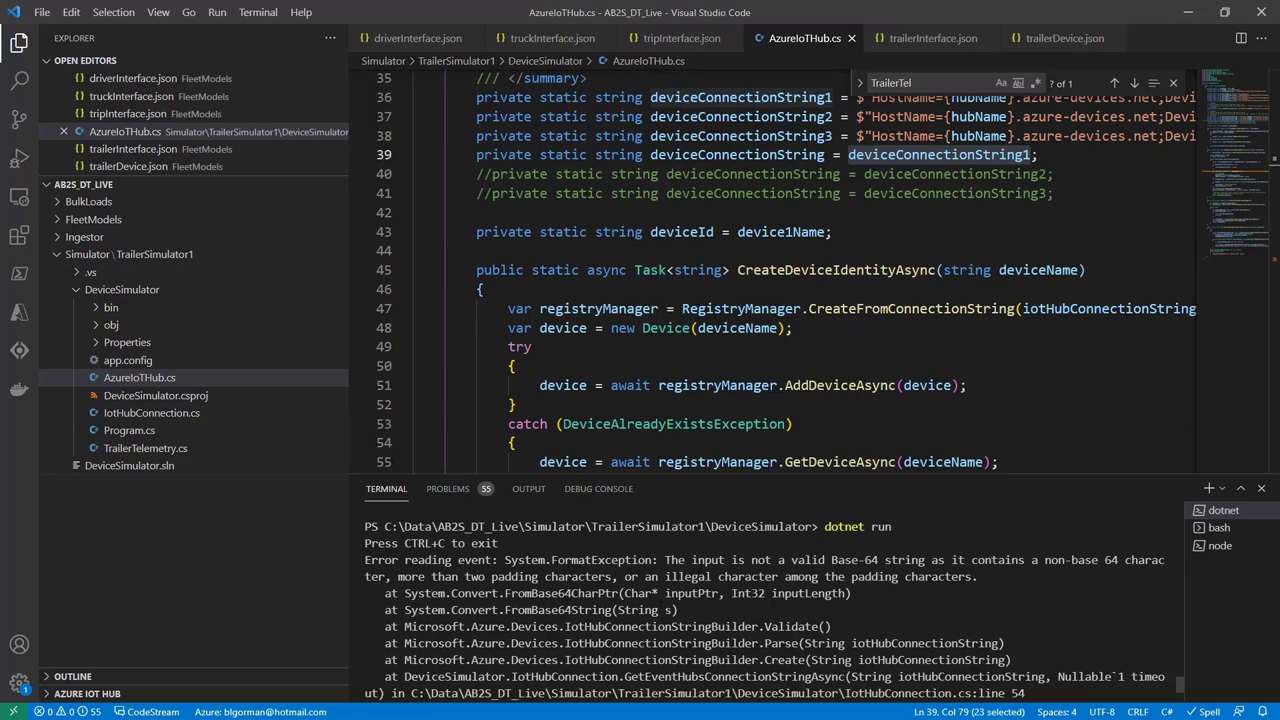
pyautogui.click(516, 404)
pyautogui.scroll(-15, 780, 260)
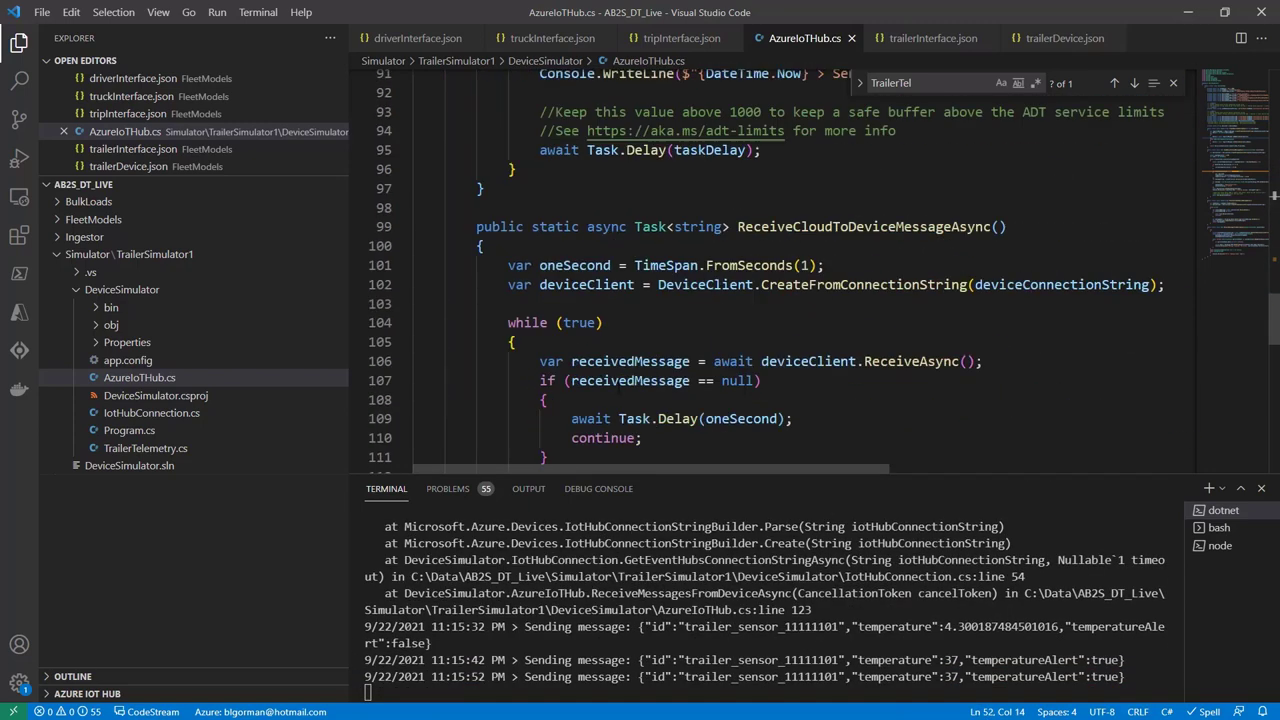
pyautogui.scroll(-7, 780, 270)
pyautogui.click(776, 345)
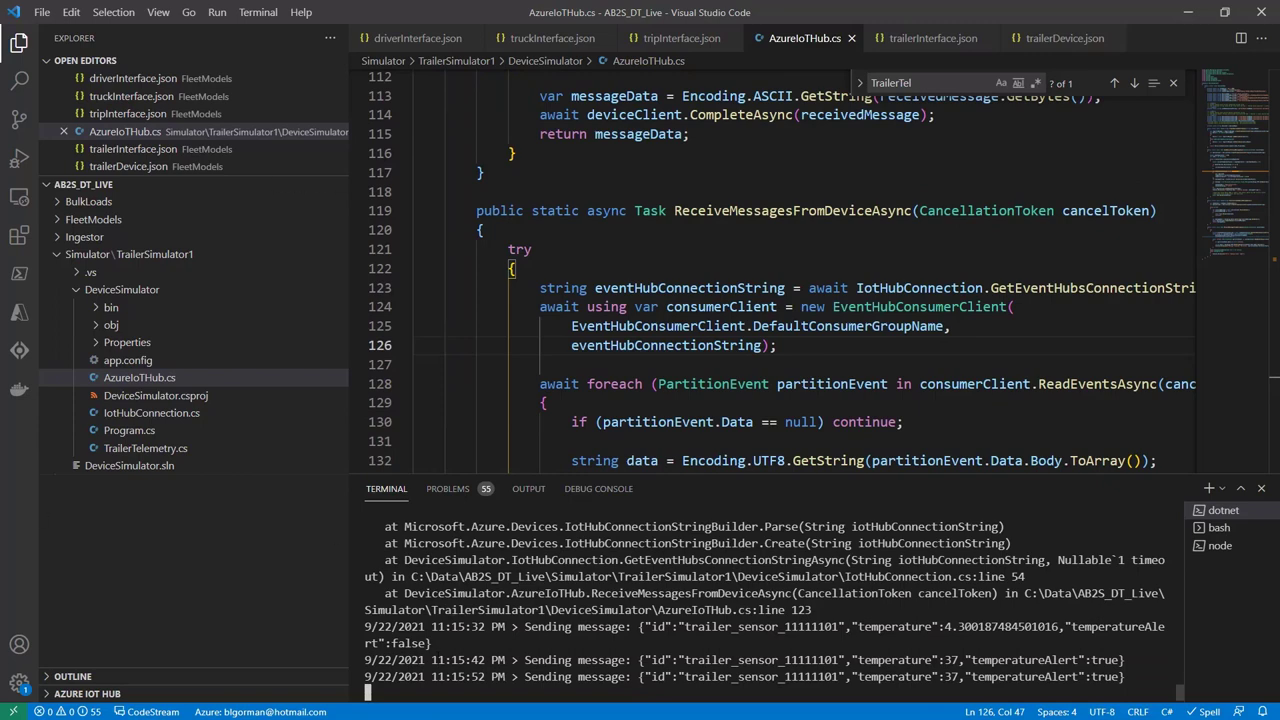
pyautogui.scroll(3, 765, 600)
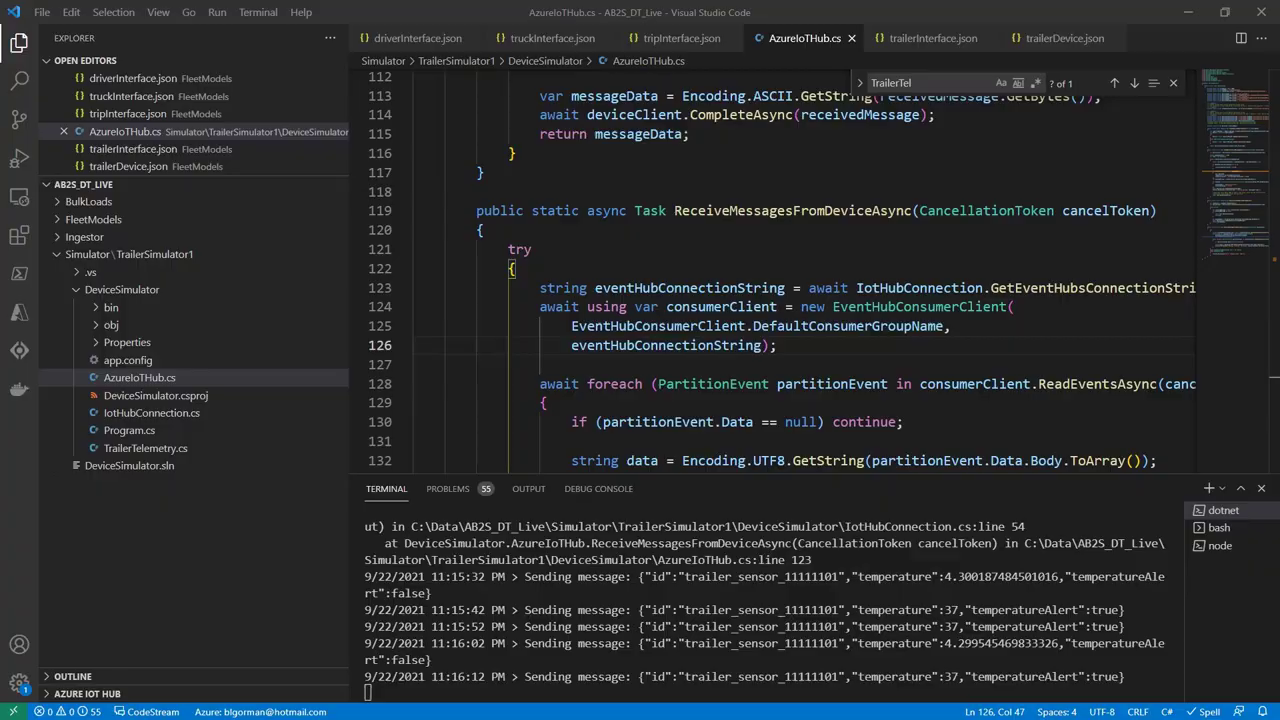
# - Switch to the Azure portal and check the messages used today on FleetManagerHub's Overview page
pyautogui.hotkey('alt', 'Tab')
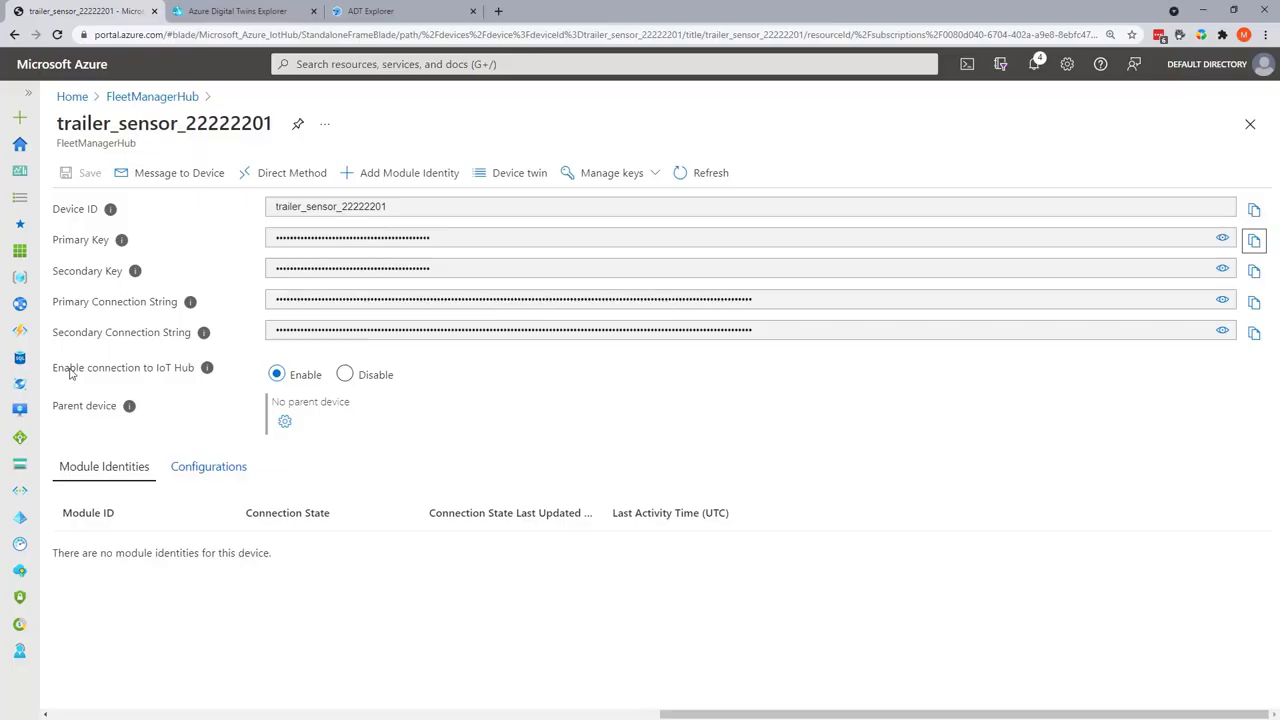
pyautogui.click(152, 96)
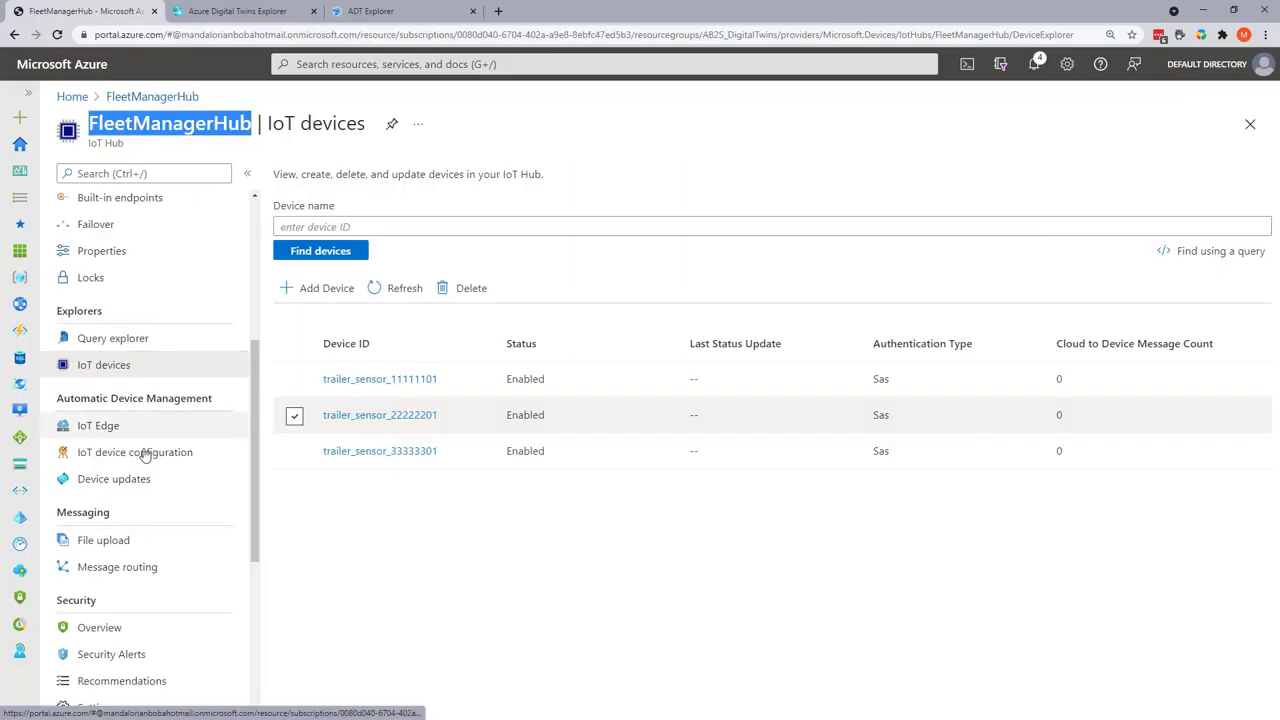
pyautogui.scroll(4, 105, 220)
pyautogui.click(100, 204)
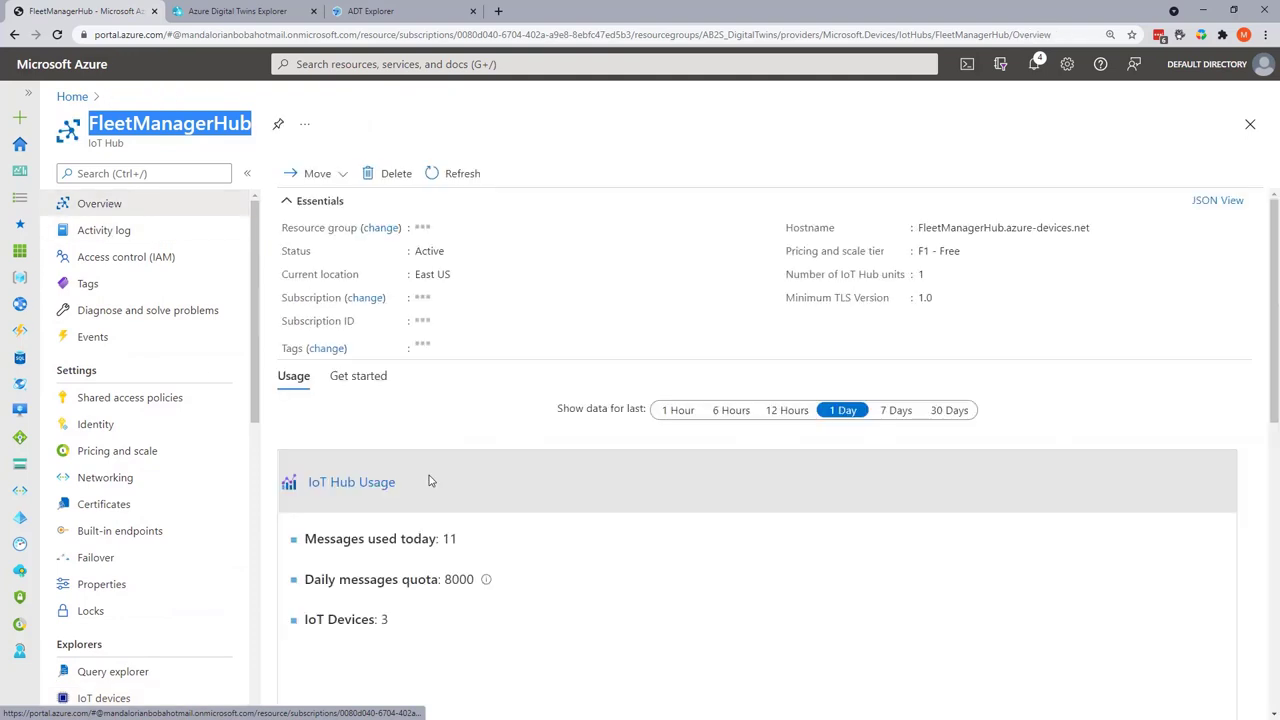
pyautogui.doubleClick(495, 543)
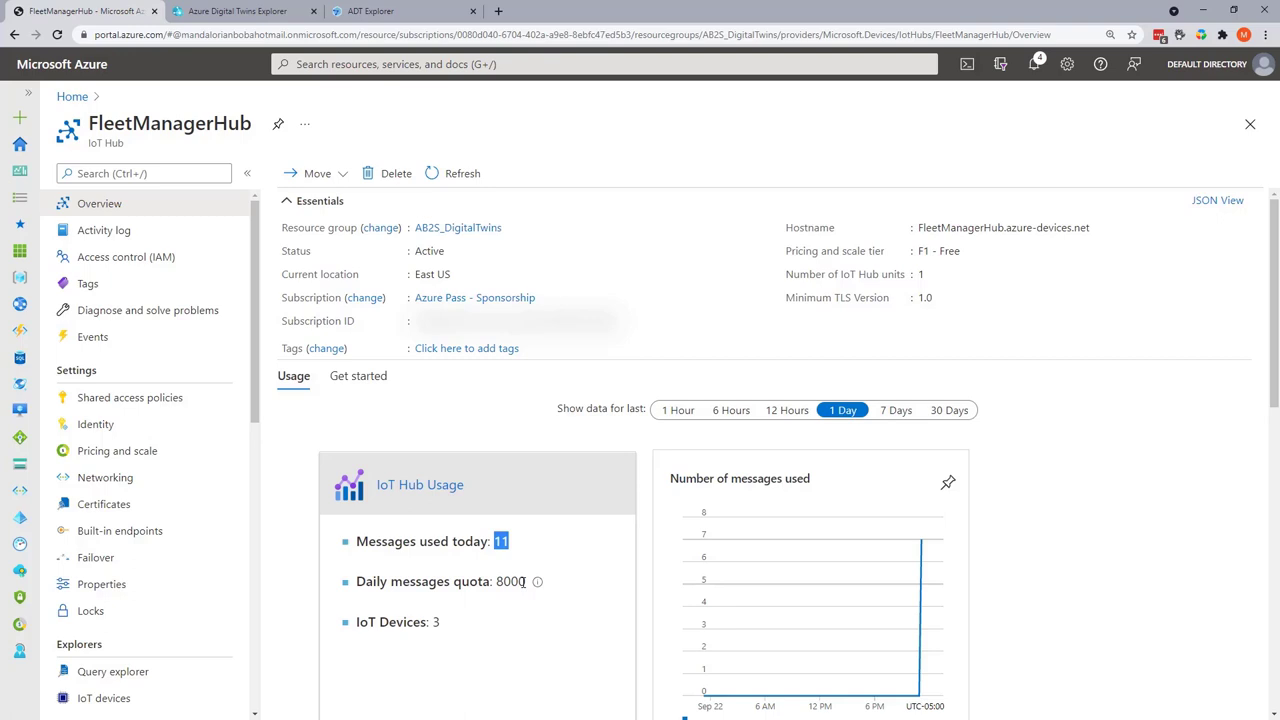
# - Return to Visual Studio Code and stop the running simulator in the terminal
pyautogui.click(1208, 10)
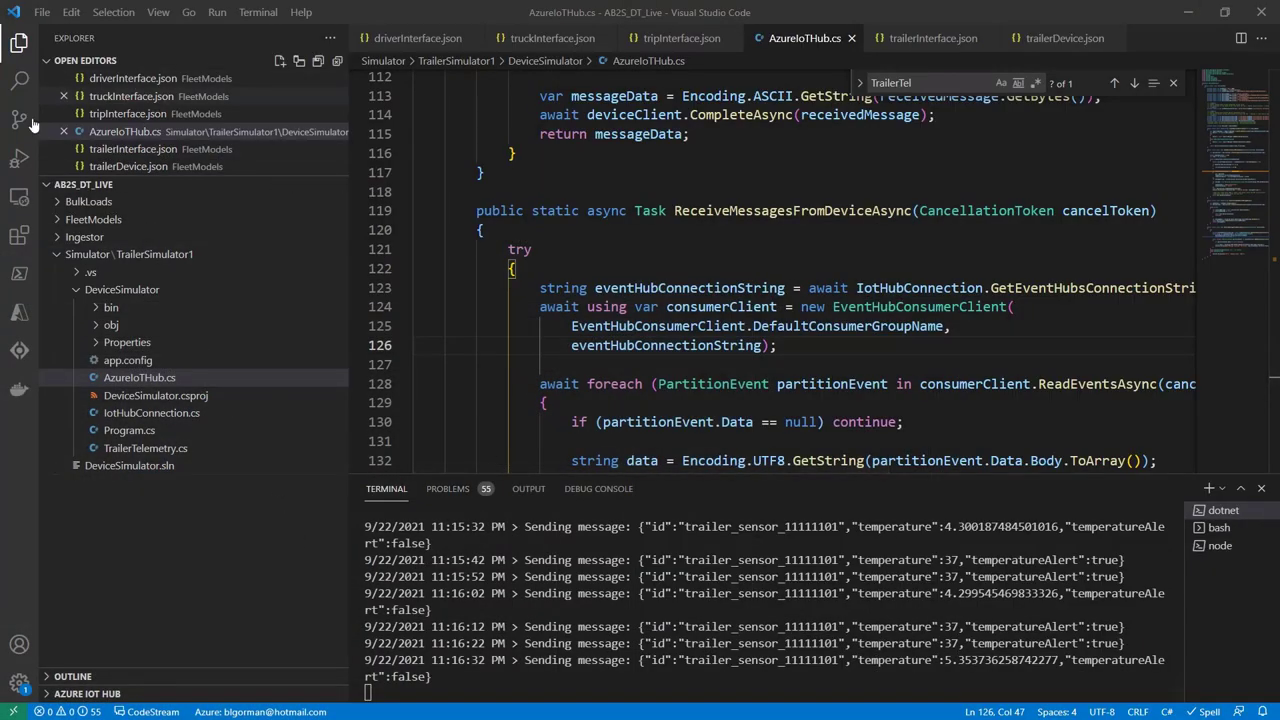
pyautogui.click(553, 678)
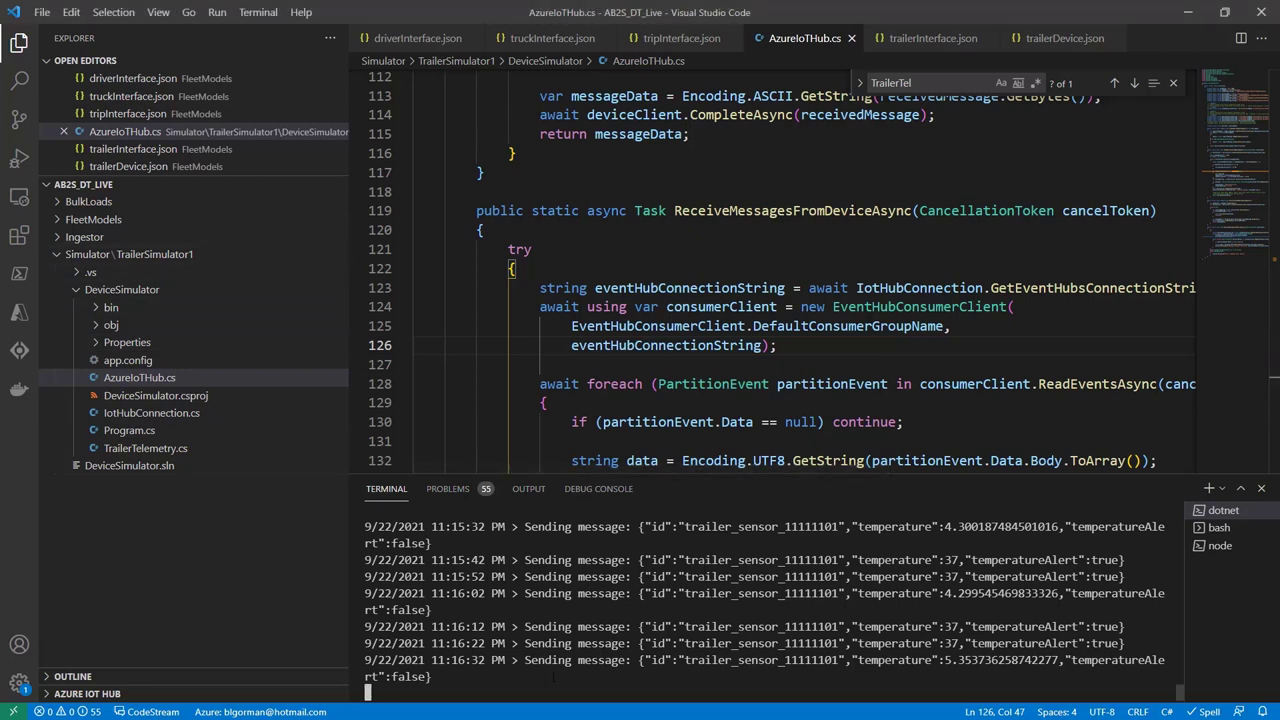
pyautogui.hotkey('ctrl', 'c')
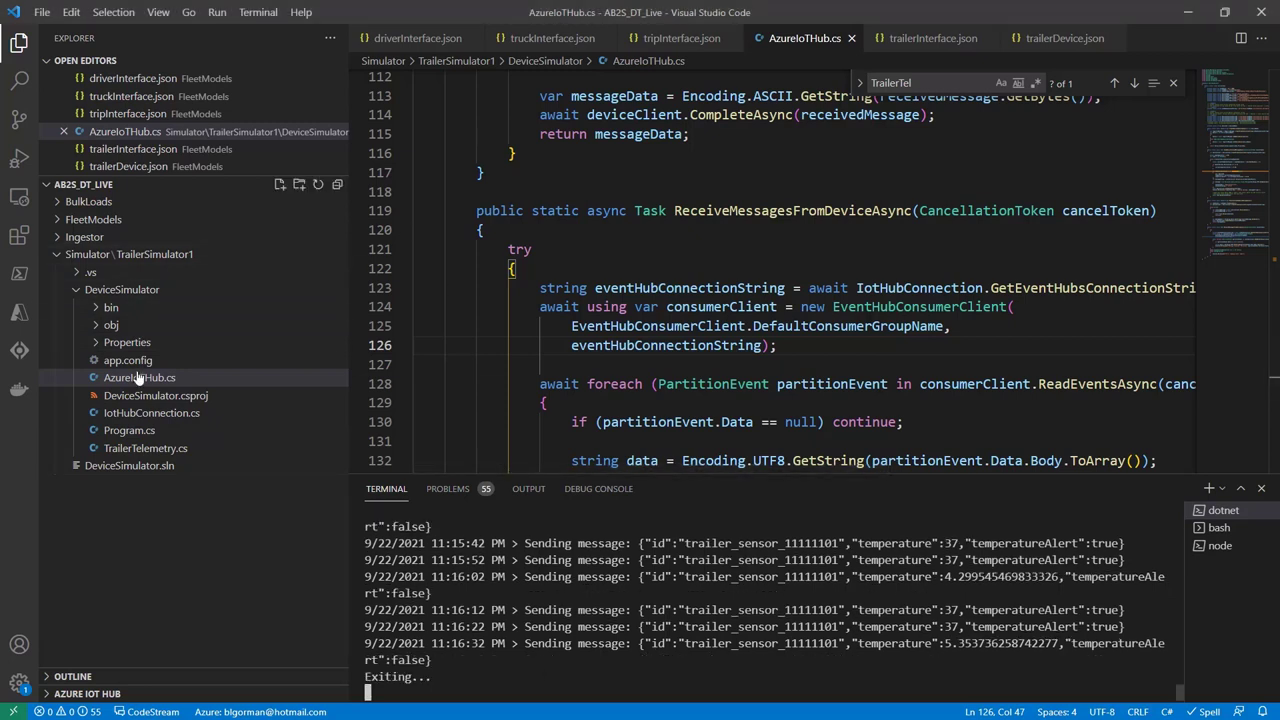
# - Switch to File Explorer and duplicate the TrailerSimulator1 folder inside the Simulator folder
pyautogui.click(77, 291)
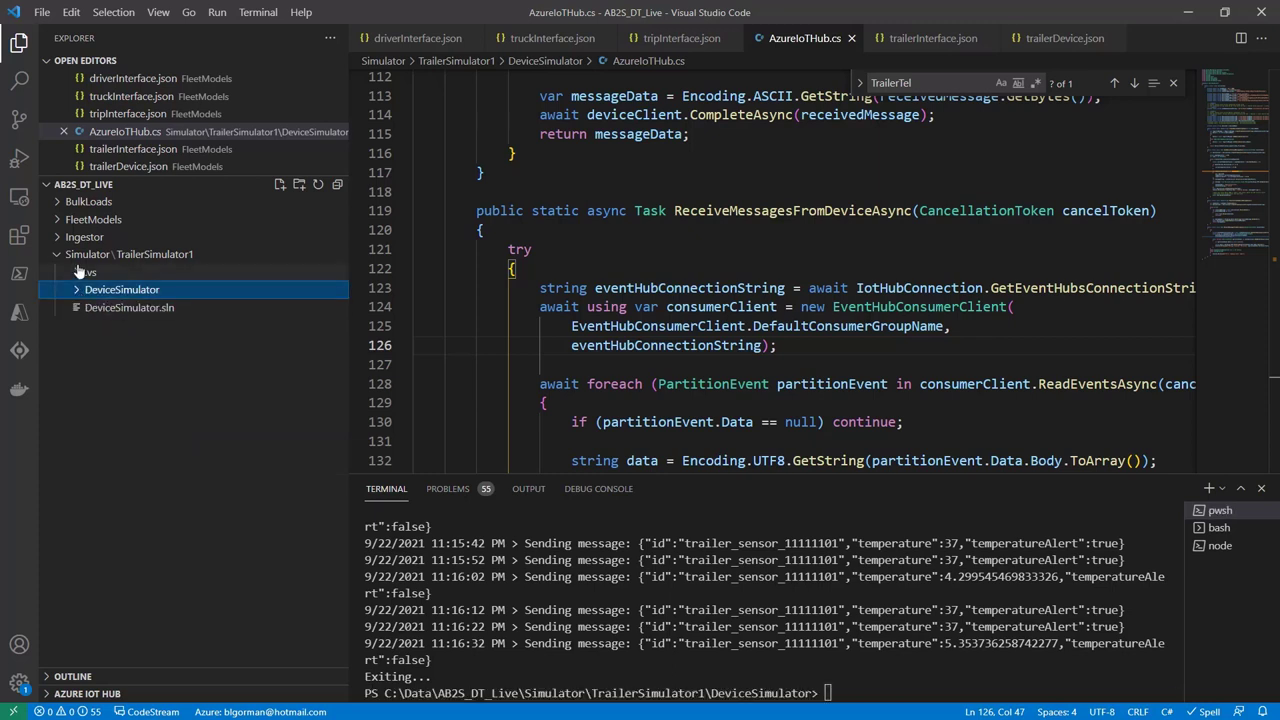
pyautogui.hotkey('alt', 'Tab')
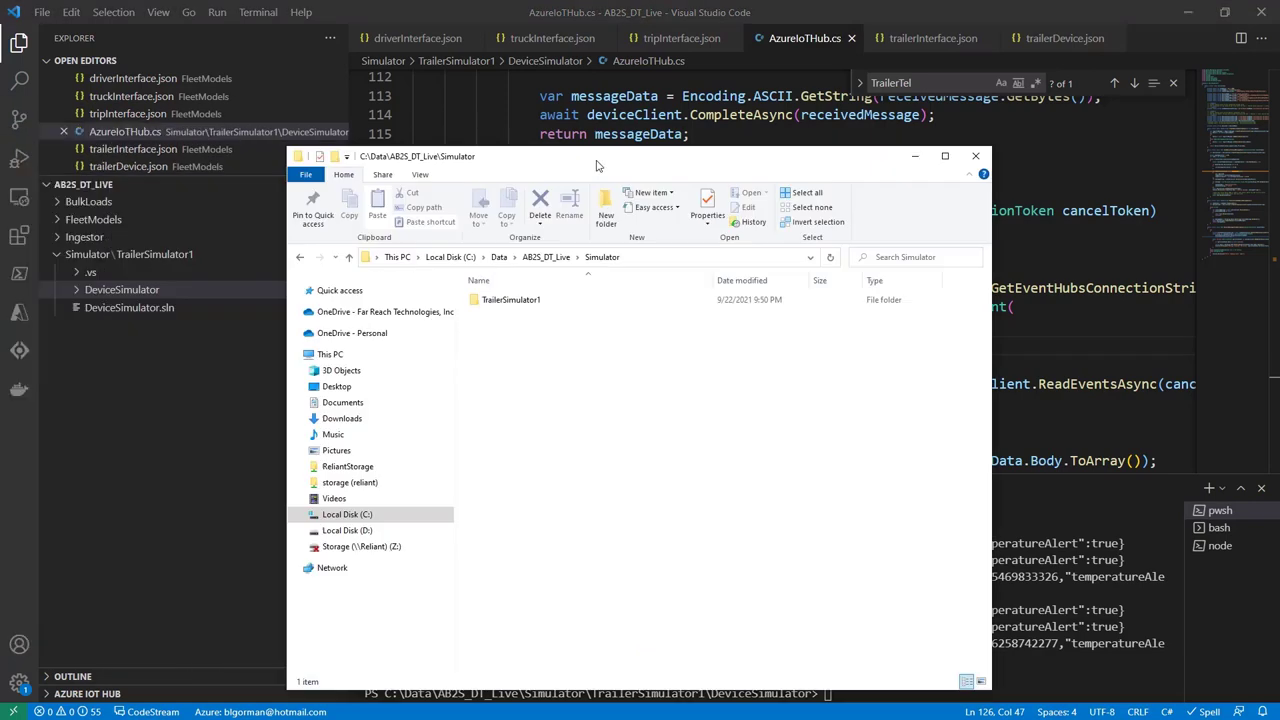
pyautogui.click(462, 278)
pyautogui.moveTo(462, 278); pyautogui.dragTo(514, 322)
pyautogui.press('Escape')
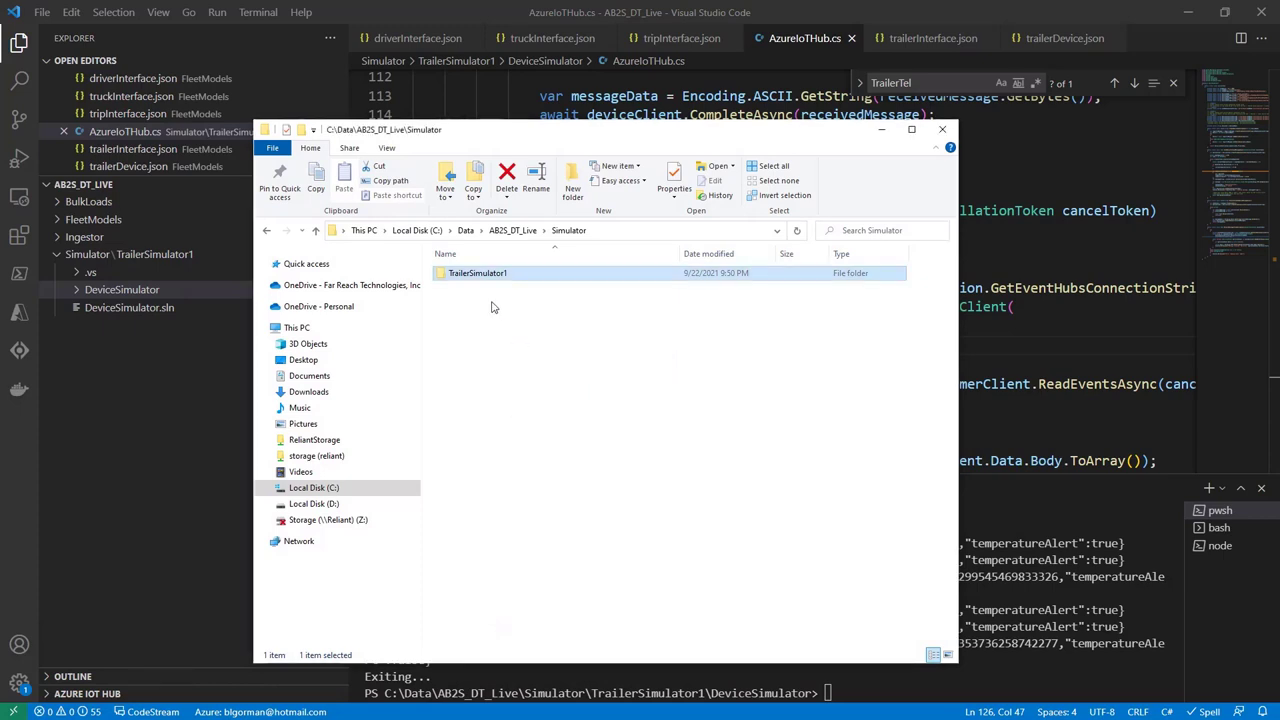
pyautogui.hotkey('ctrl', 'c')
pyautogui.hotkey('ctrl', 'v')
# - Rename the copied simulator folder to TrailerSimulator2
pyautogui.click(480, 289)
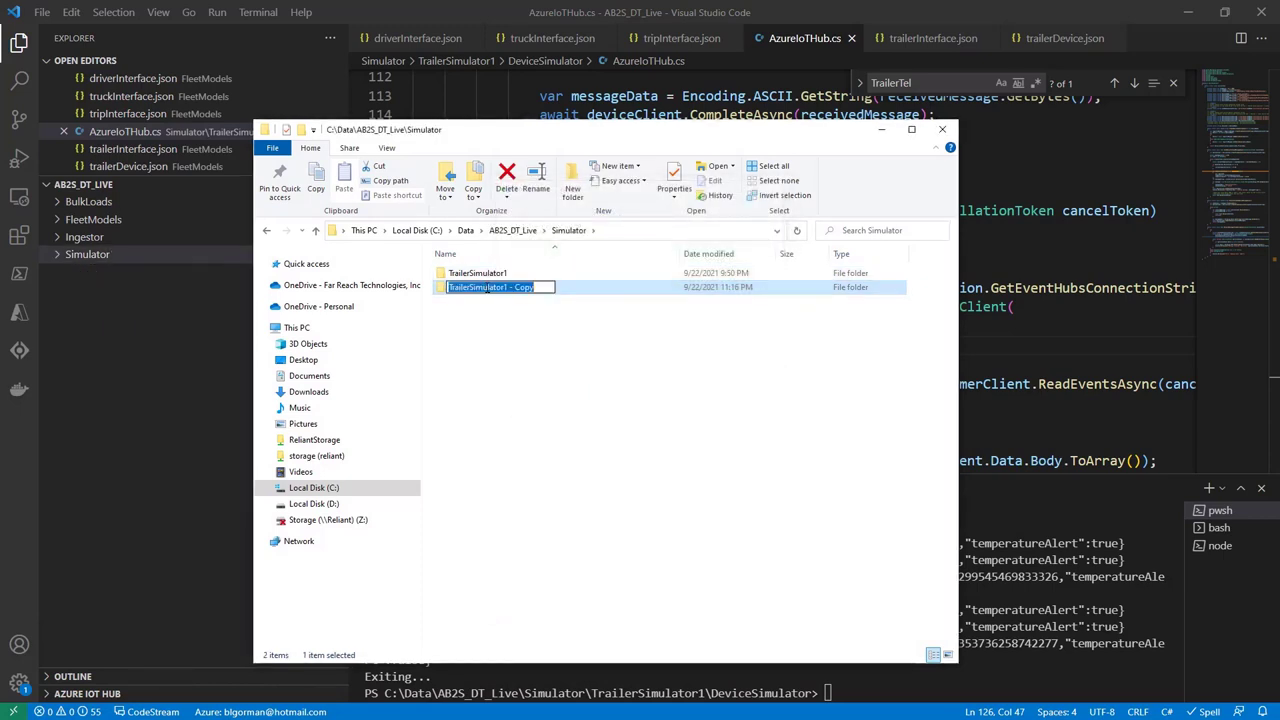
pyautogui.press('End')
pyautogui.press('BackSpace')
pyautogui.press('BackSpace')
pyautogui.press('BackSpace')
pyautogui.press('BackSpace')
pyautogui.press('BackSpace')
pyautogui.press('BackSpace')
pyautogui.press('BackSpace')
pyautogui.press('BackSpace')
pyautogui.write('2')
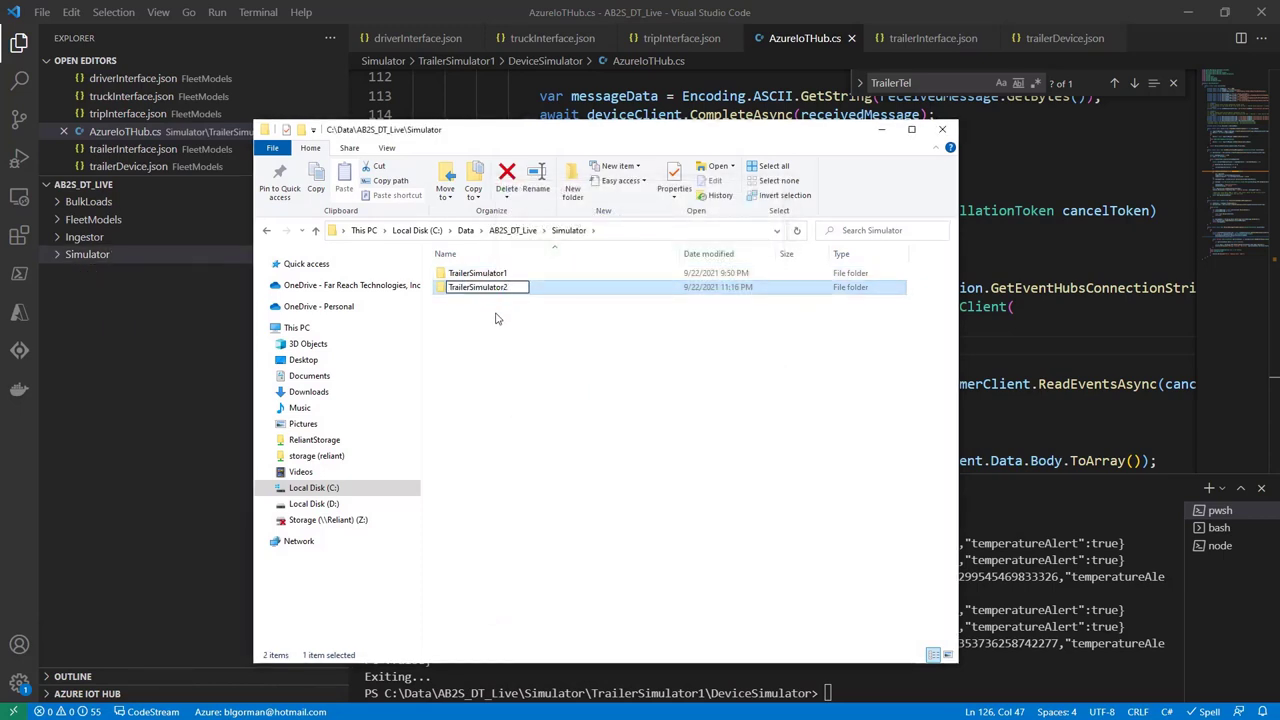
pyautogui.press('Return')
# - Make another copy of the simulator folder and name it TrailerSimulator3
pyautogui.rightClick(520, 334)
pyautogui.click(551, 378)
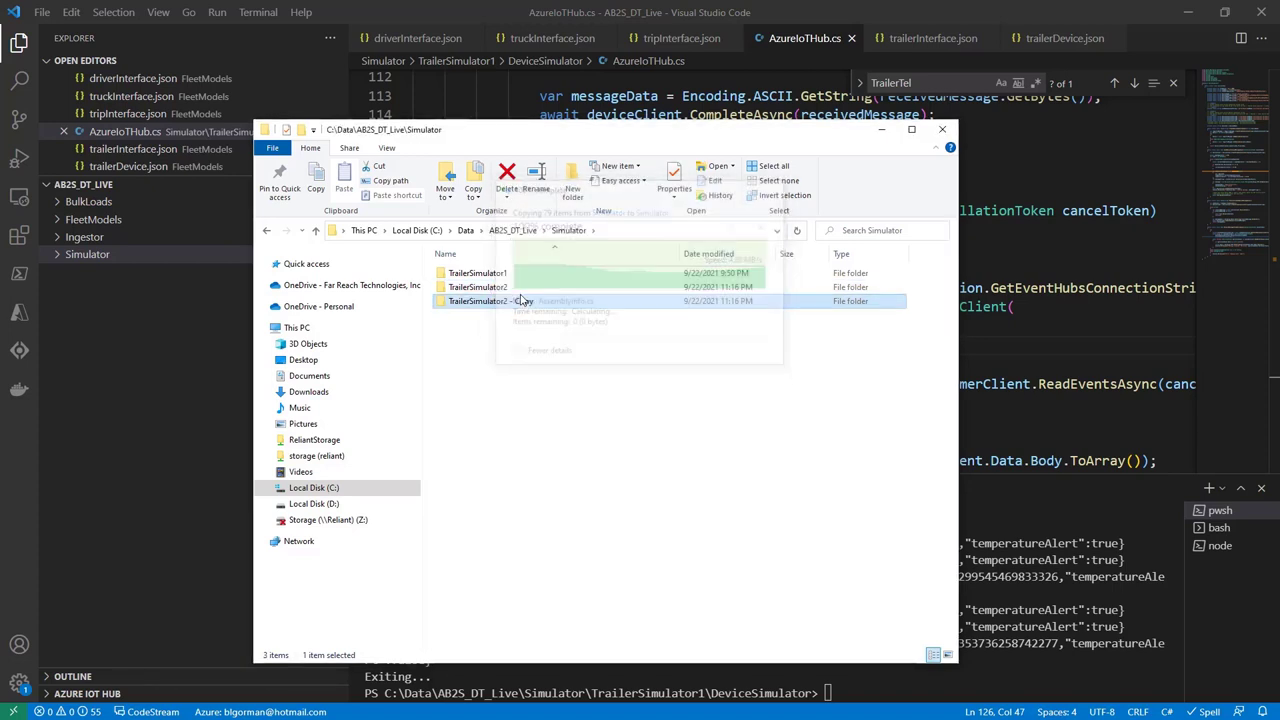
pyautogui.click(506, 303)
pyautogui.moveTo(506, 303); pyautogui.dragTo(538, 302)
pyautogui.write('3')
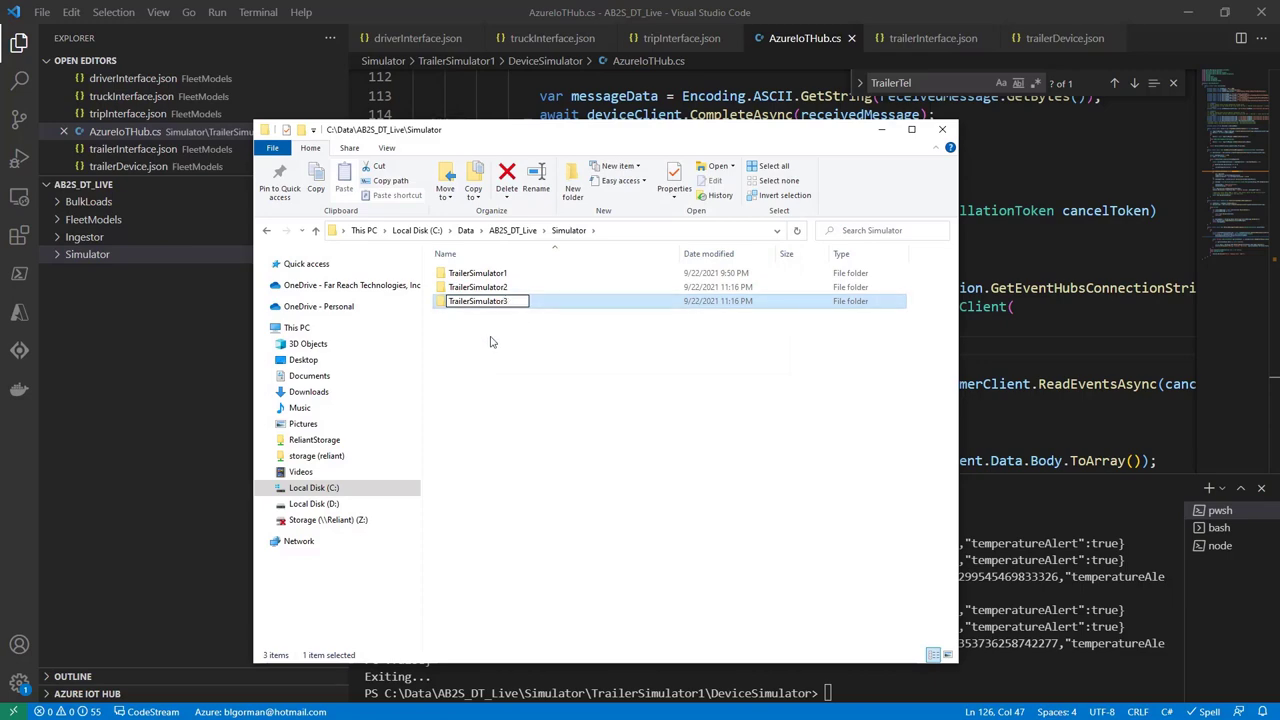
pyautogui.press('Return')
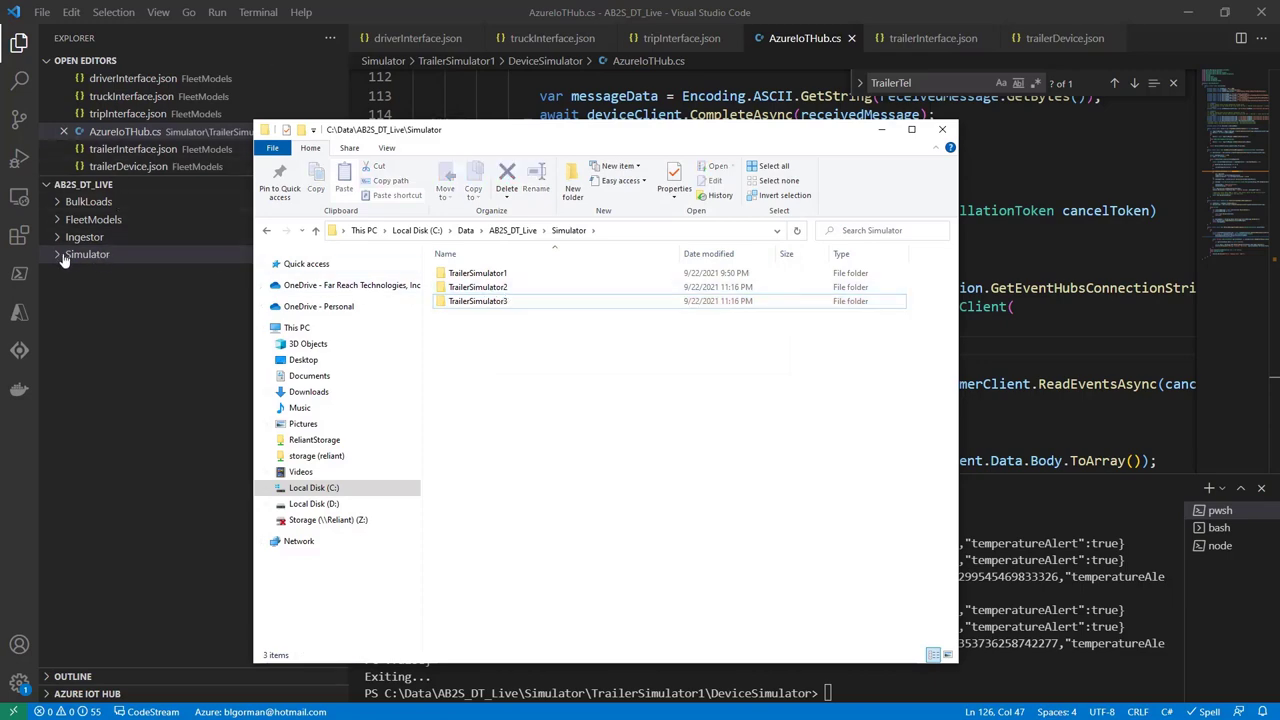
# - Return to Visual Studio Code and open AzureIoTHub.cs from TrailerSimulator2's DeviceSimulator folder at the device connection strings
pyautogui.click(70, 270)
pyautogui.click(68, 256)
pyautogui.click(76, 290)
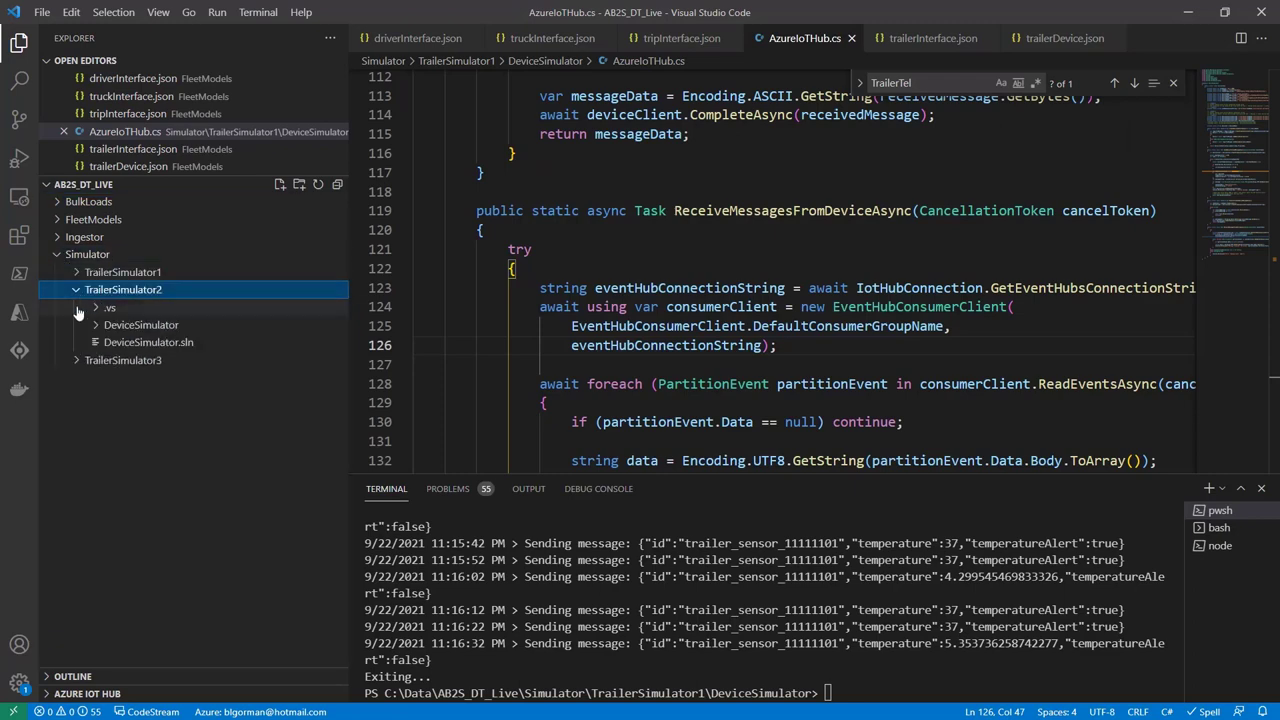
pyautogui.click(128, 326)
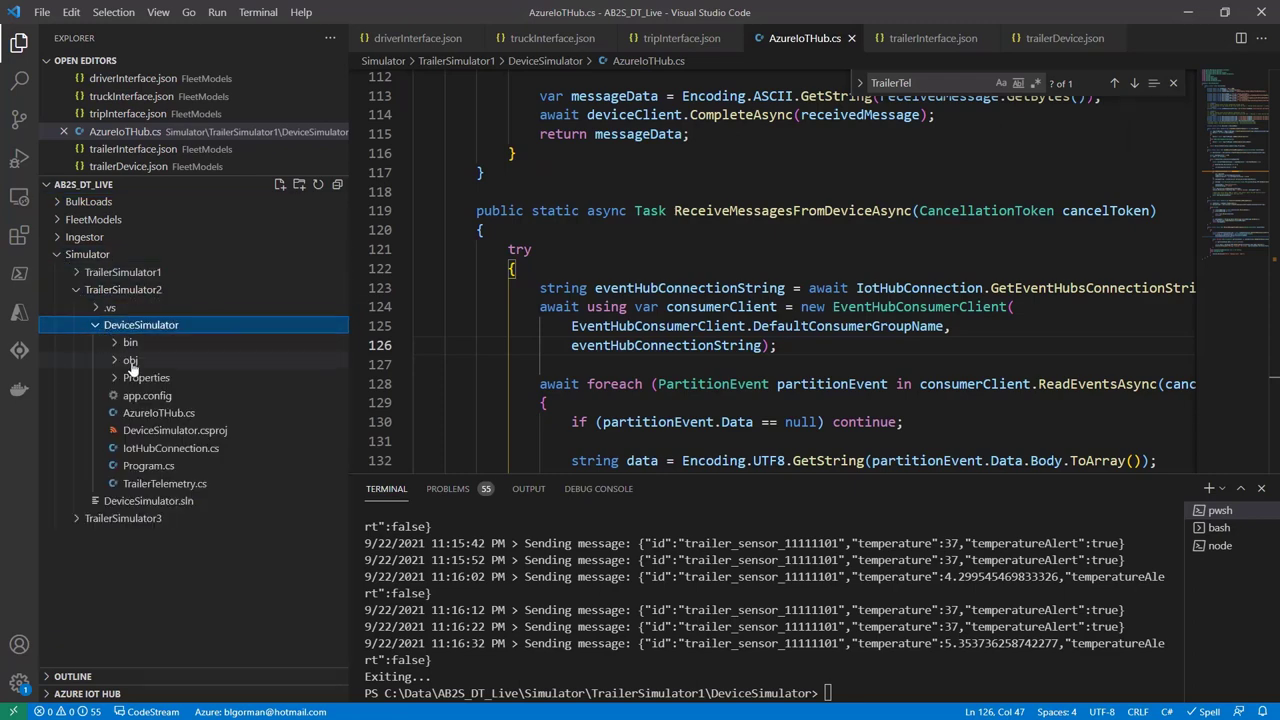
pyautogui.click(143, 416)
pyautogui.scroll(-7, 588, 357)
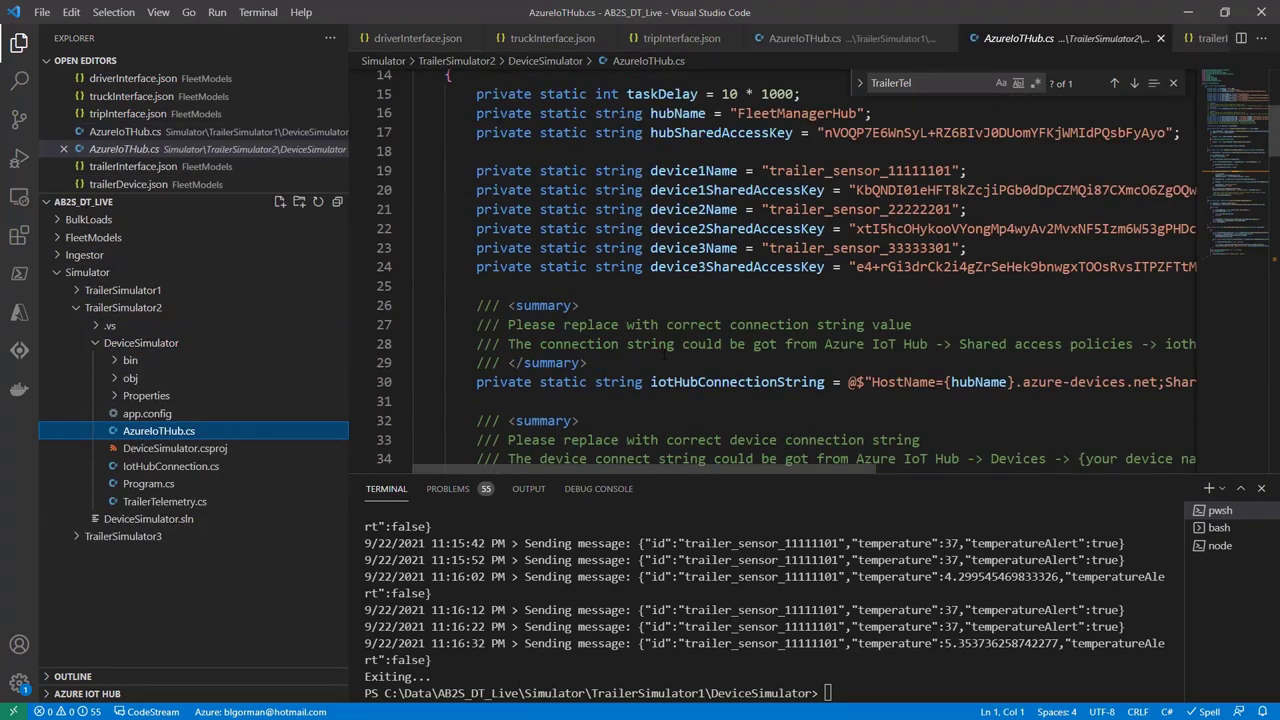
pyautogui.scroll(-2, 780, 270)
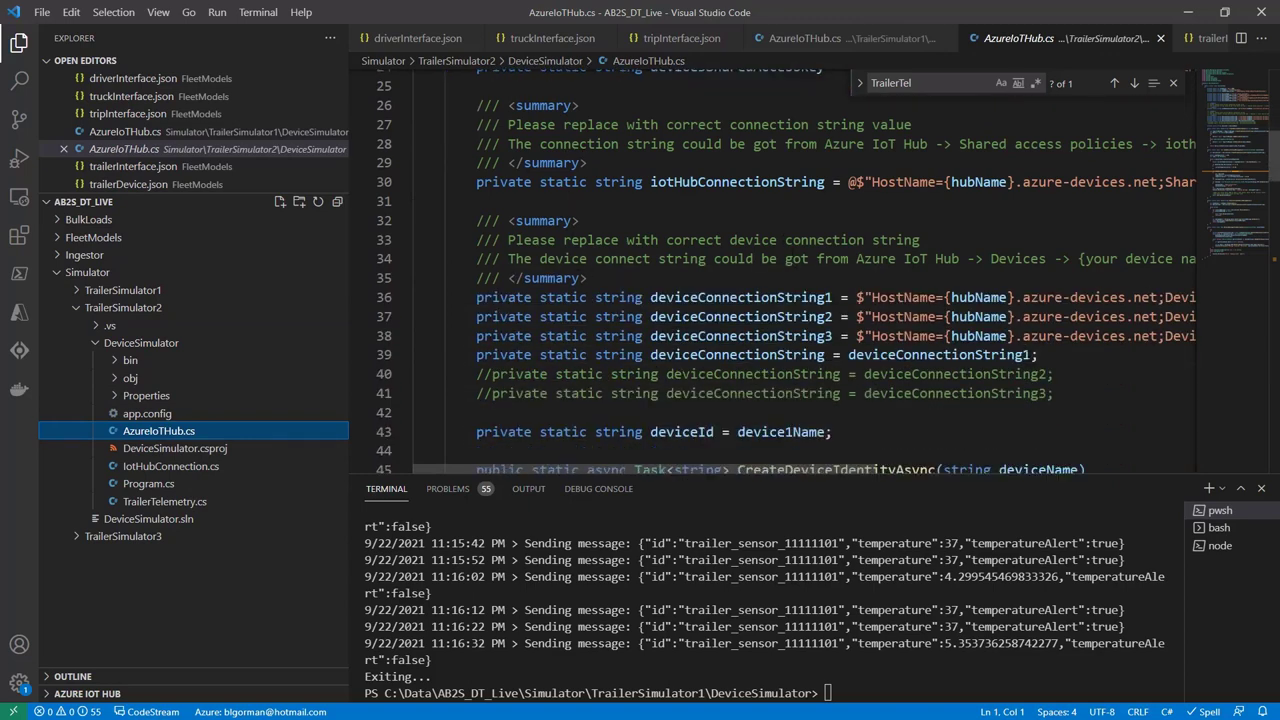
# - In TrailerSimulator2's AzureIoTHub.cs, assign deviceConnectionString2 to deviceConnectionString and delete the two commented-out alternatives below it
pyautogui.click(1034, 354)
pyautogui.press('BackSpace')
pyautogui.write('2')
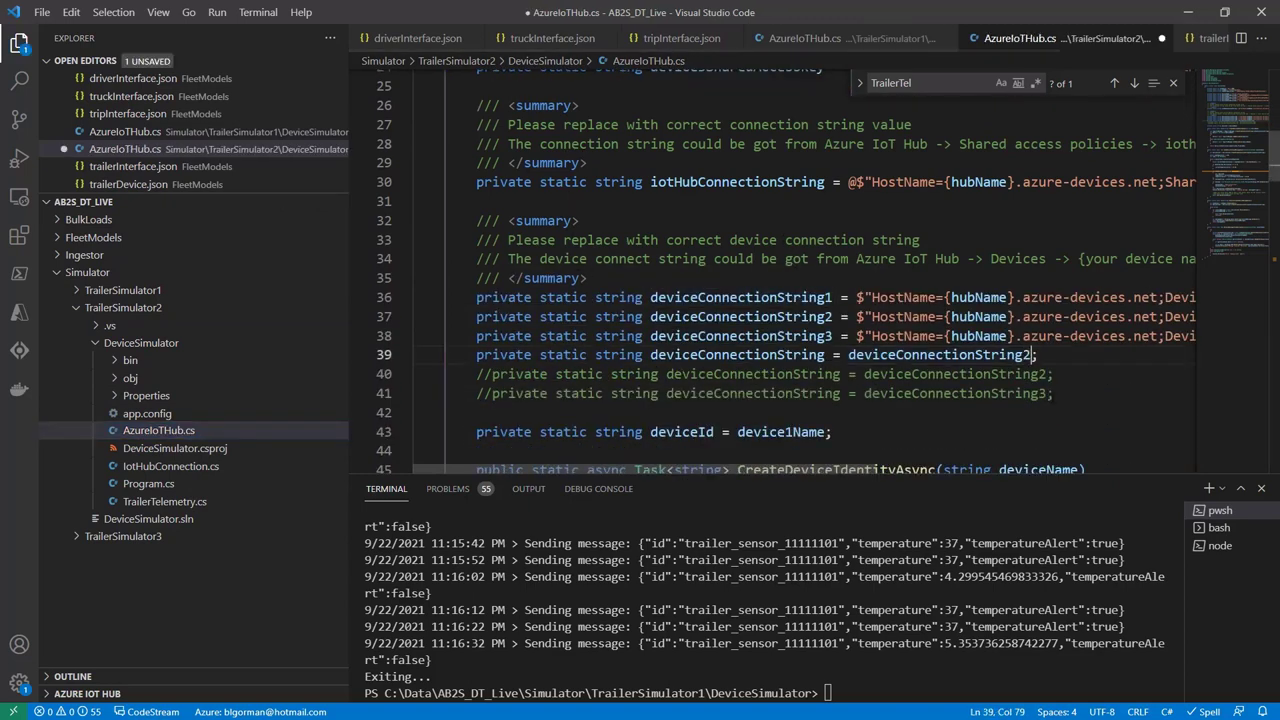
pyautogui.press('End')
pyautogui.hotkey('shift', 'Down')
pyautogui.hotkey('shift', 'Down')
pyautogui.press('Delete')
# - Set deviceId to device2Name in TrailerSimulator2's AzureIoTHub.cs and save the file
pyautogui.scroll(-6, 962, 389)
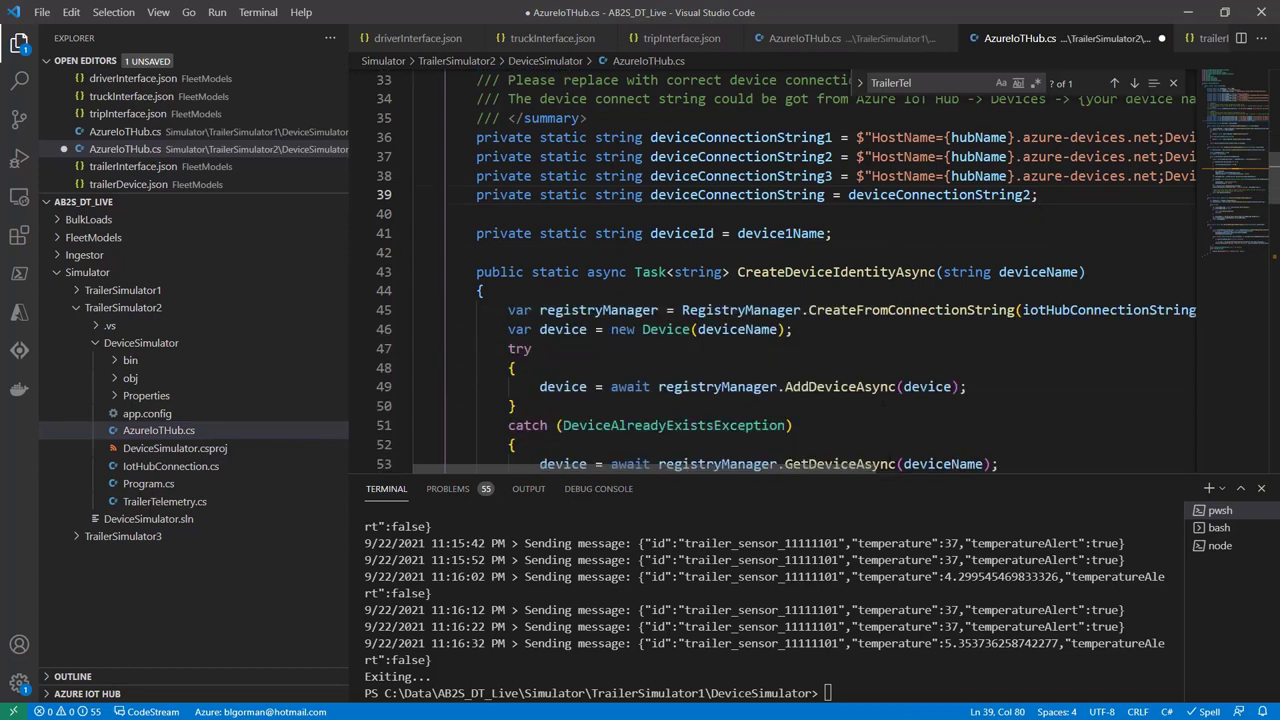
pyautogui.click(785, 153)
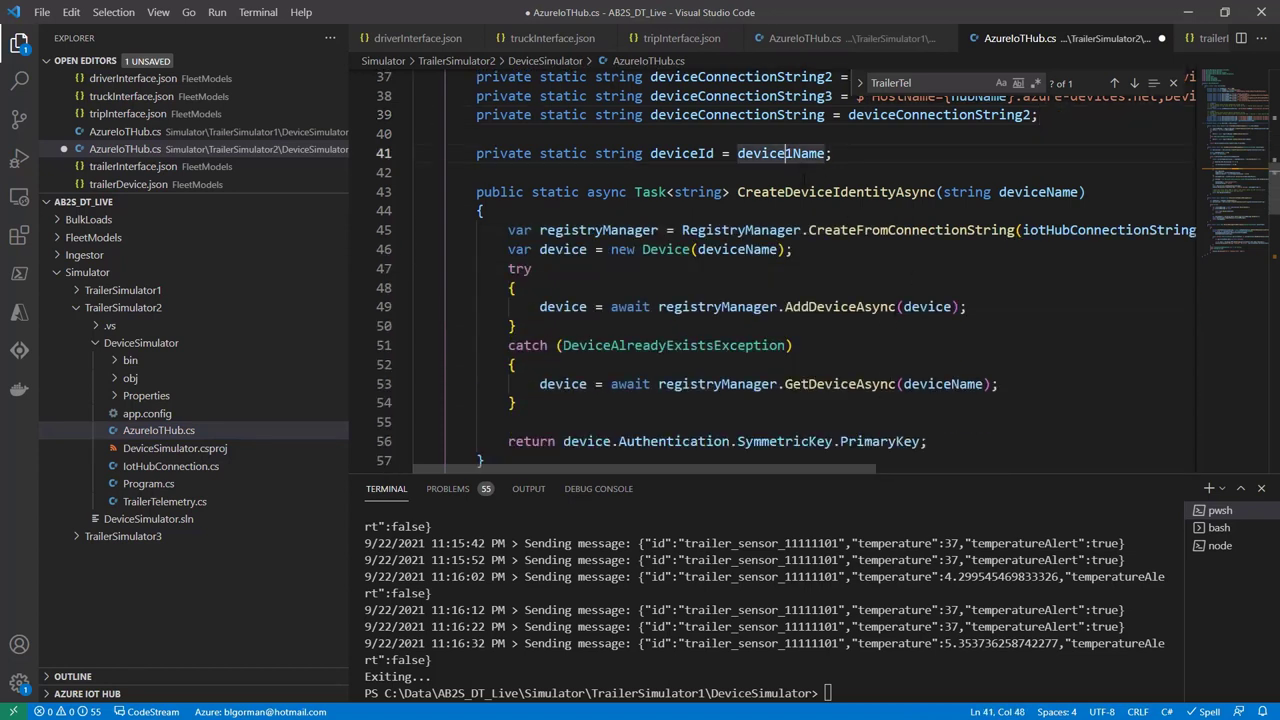
pyautogui.press('Delete')
pyautogui.write('2')
pyautogui.hotkey('ctrl', 's')
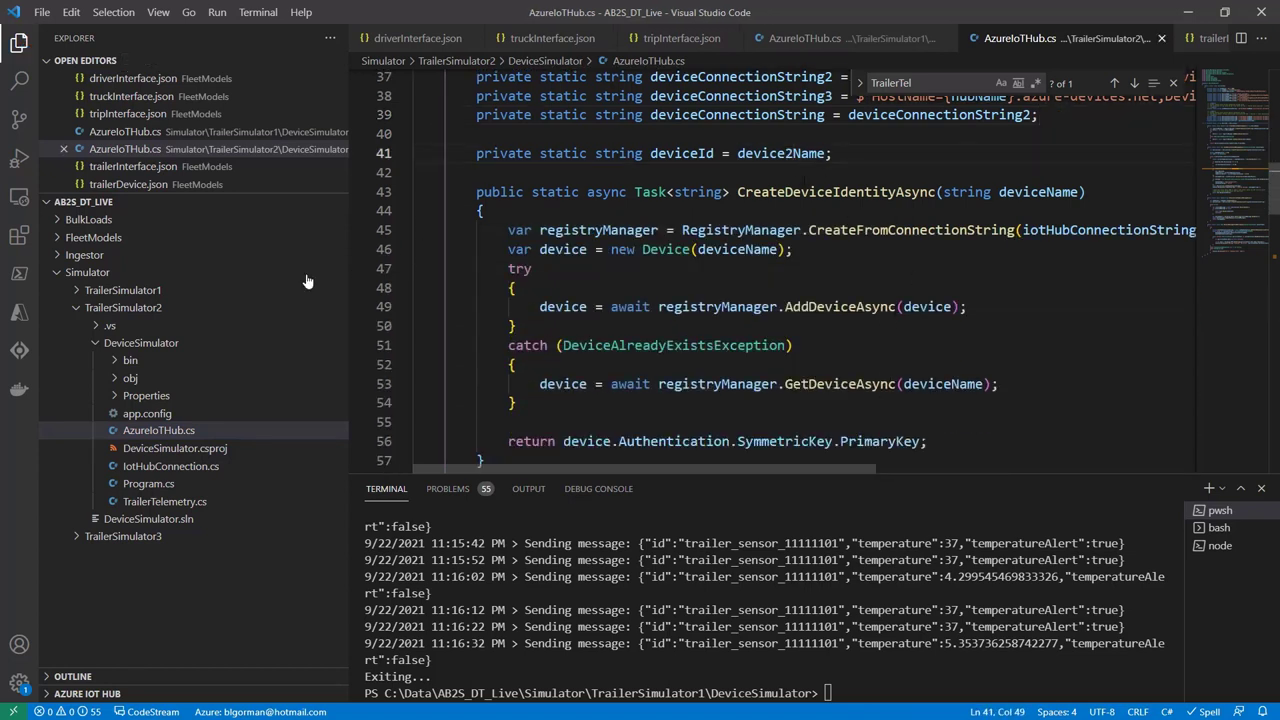
# - Open AzureIoTHub.cs from TrailerSimulator3's DeviceSimulator folder at the device connection strings
pyautogui.click(80, 307)
pyautogui.click(84, 325)
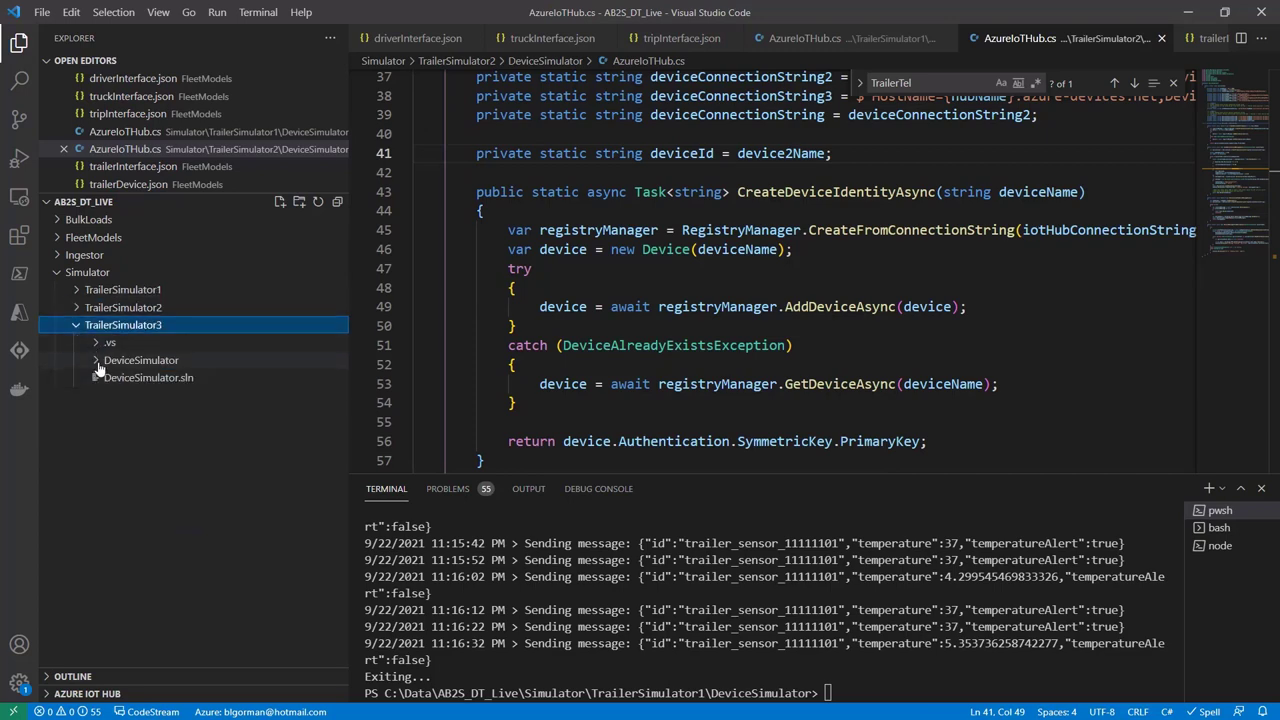
pyautogui.click(101, 361)
pyautogui.click(155, 448)
pyautogui.scroll(-7, 805, 335)
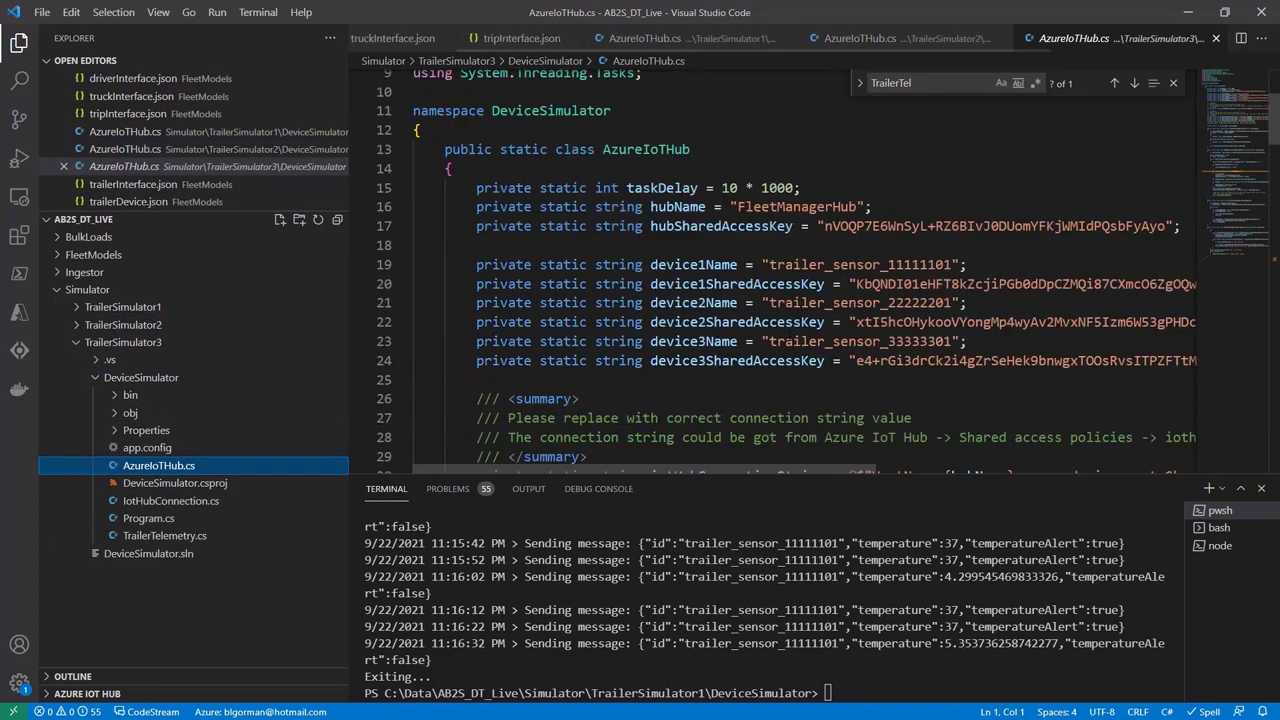
pyautogui.scroll(2, 806, 331)
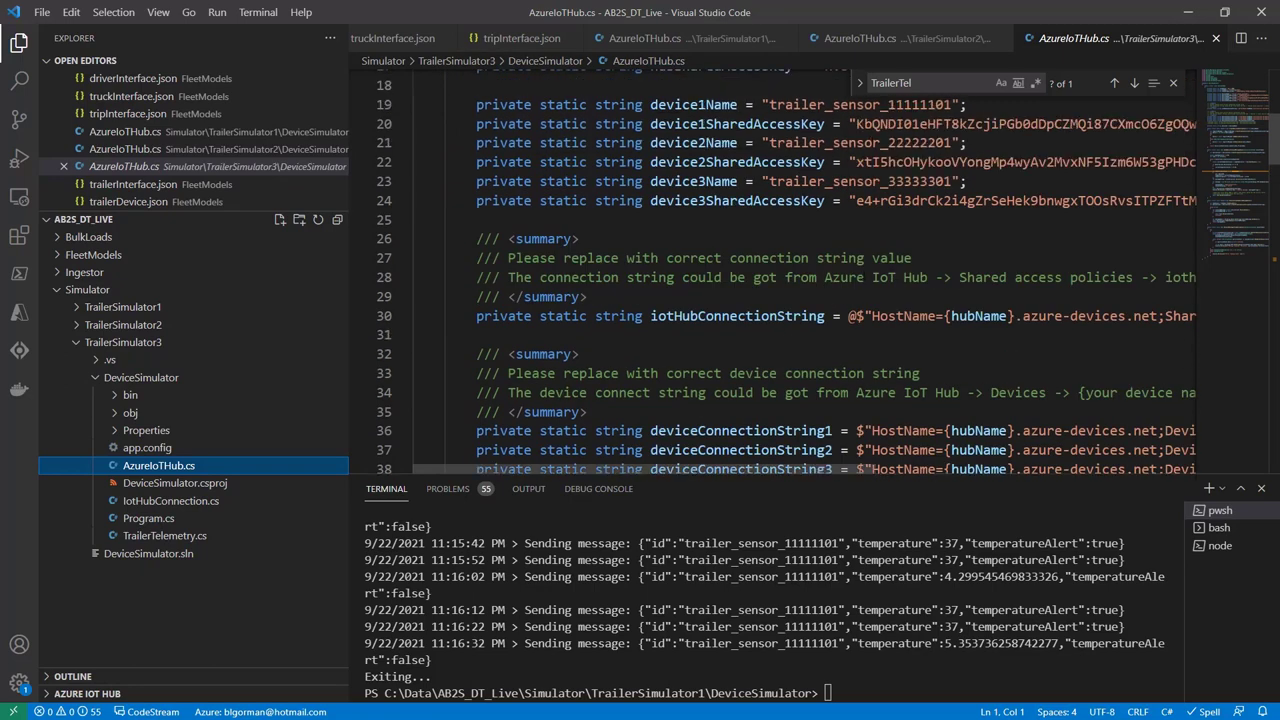
pyautogui.scroll(-3, 895, 349)
# - In TrailerSimulator3's AzureIoTHub.cs, assign deviceConnectionString3 to deviceConnectionString and delete the two commented-out alternatives below it
pyautogui.moveTo(1022, 368); pyautogui.dragTo(1031, 368)
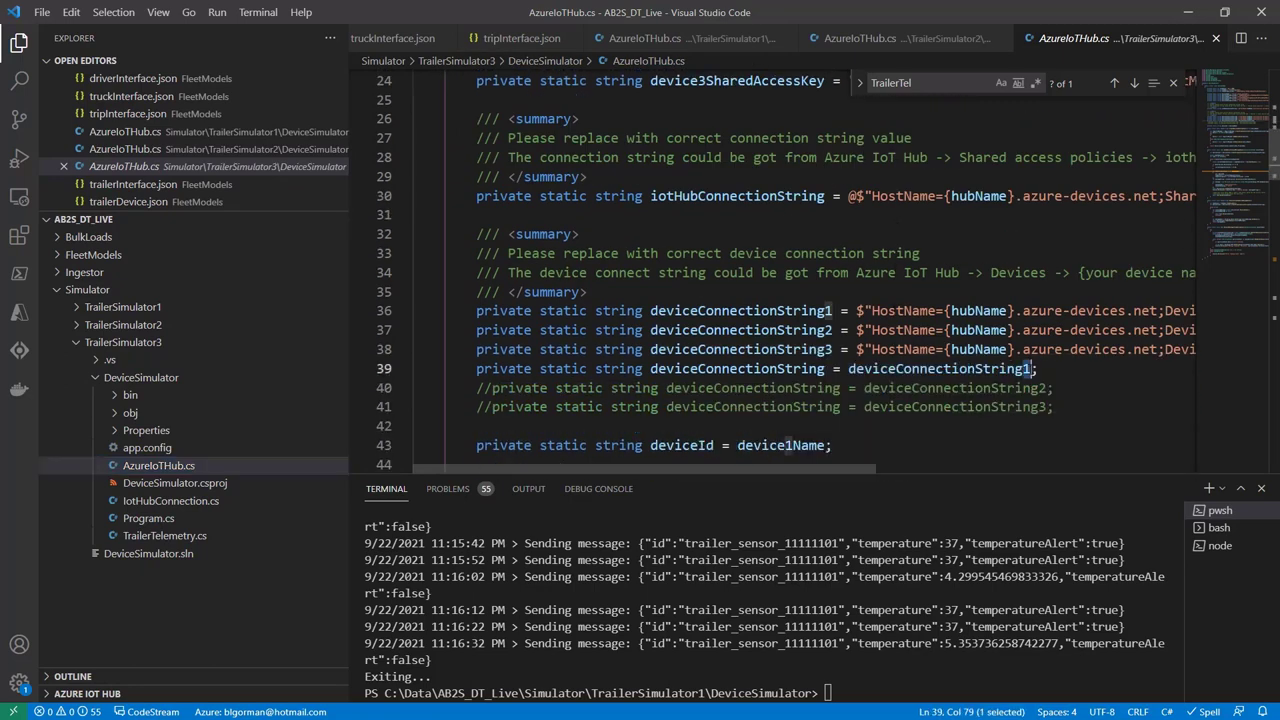
pyautogui.write('3')
pyautogui.press('End')
pyautogui.hotkey('shift', 'Down')
pyautogui.hotkey('shift', 'Down')
pyautogui.press('Delete')
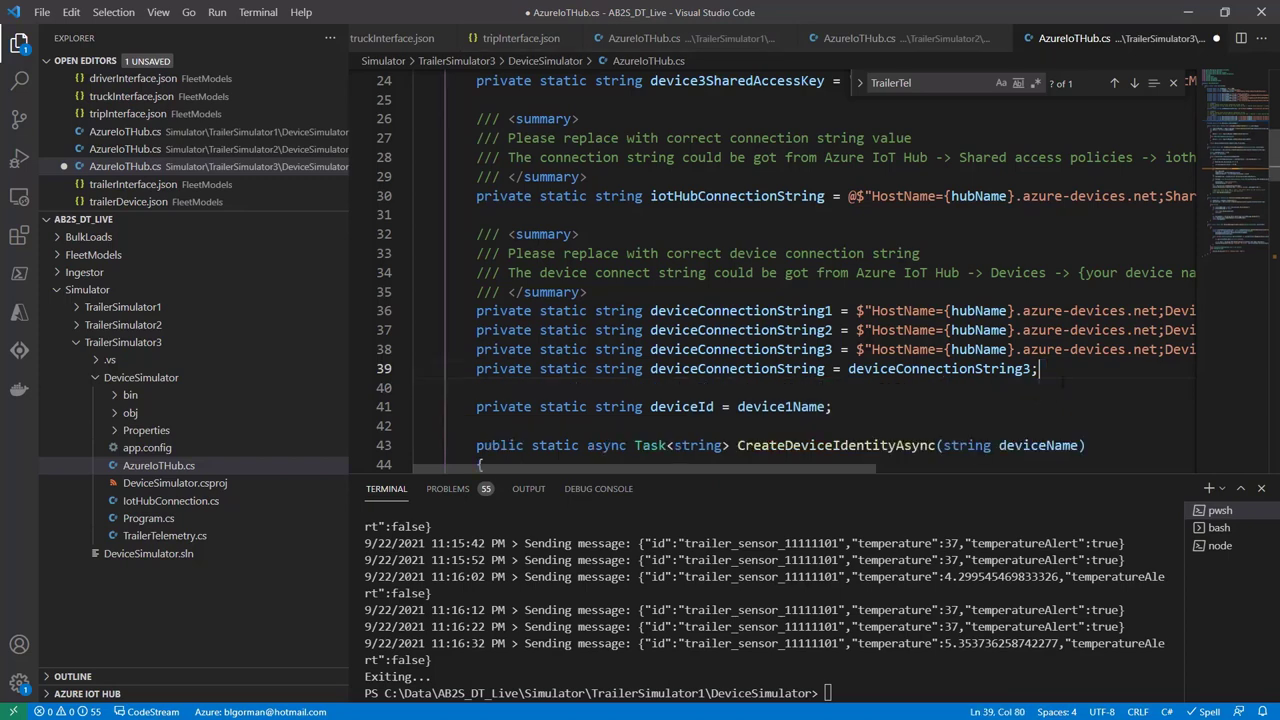
# - Set deviceId to device3Name in TrailerSimulator3's AzureIoTHub.cs, save the file and collapse the TrailerSimulator3 folder
pyautogui.scroll(-1, 828, 272)
pyautogui.click(790, 366)
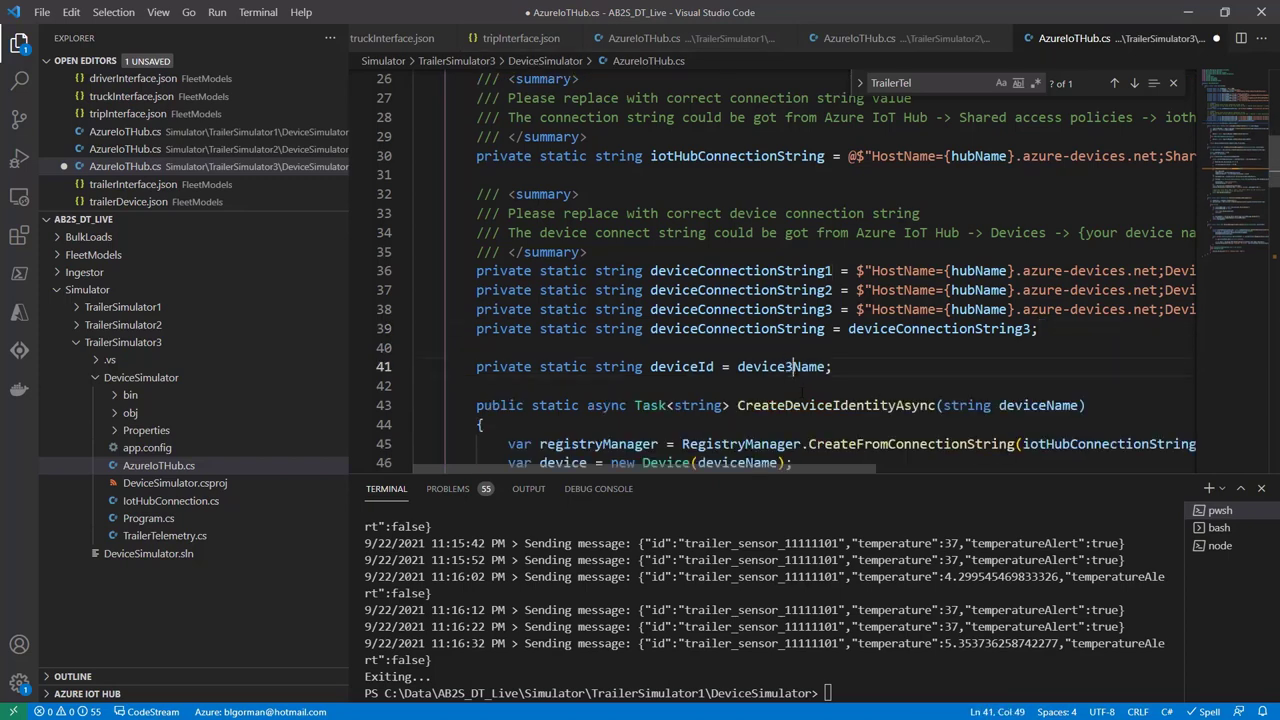
pyautogui.hotkey('ctrl', 's')
pyautogui.click(84, 344)
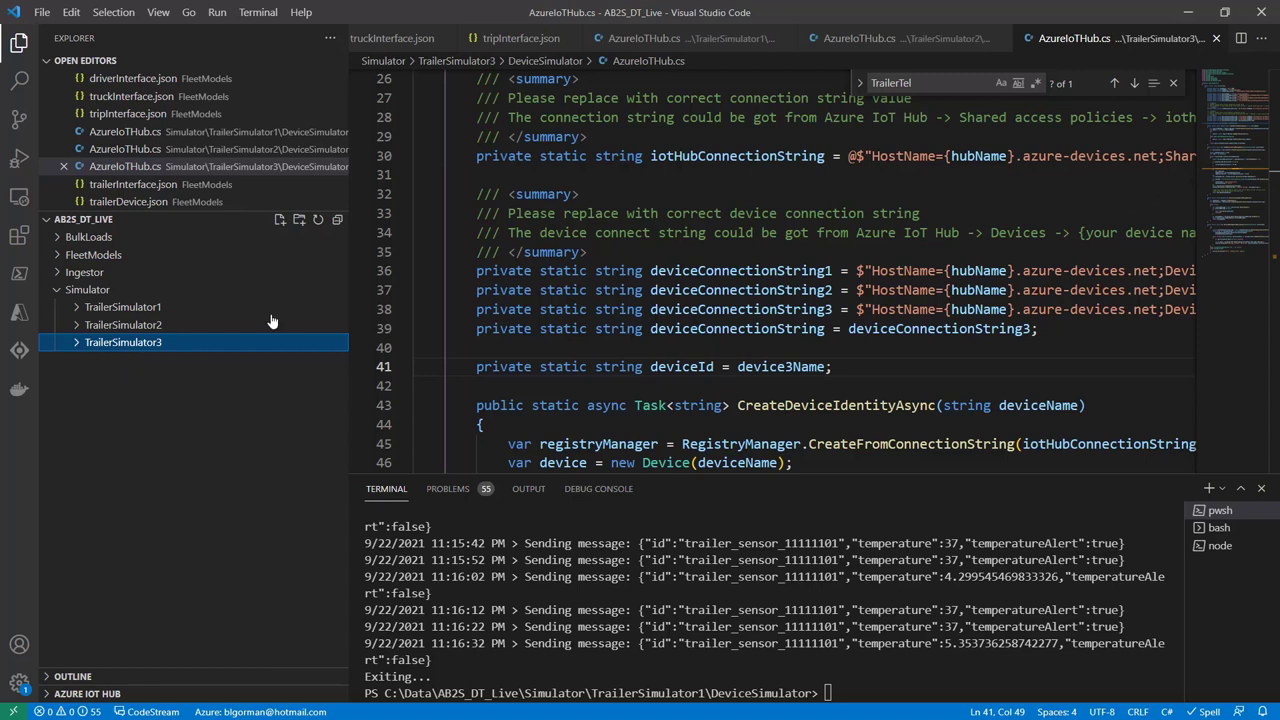
# - Switch to the Azure portal, find the Function App service and start creating a new function app
pyautogui.click(647, 346)
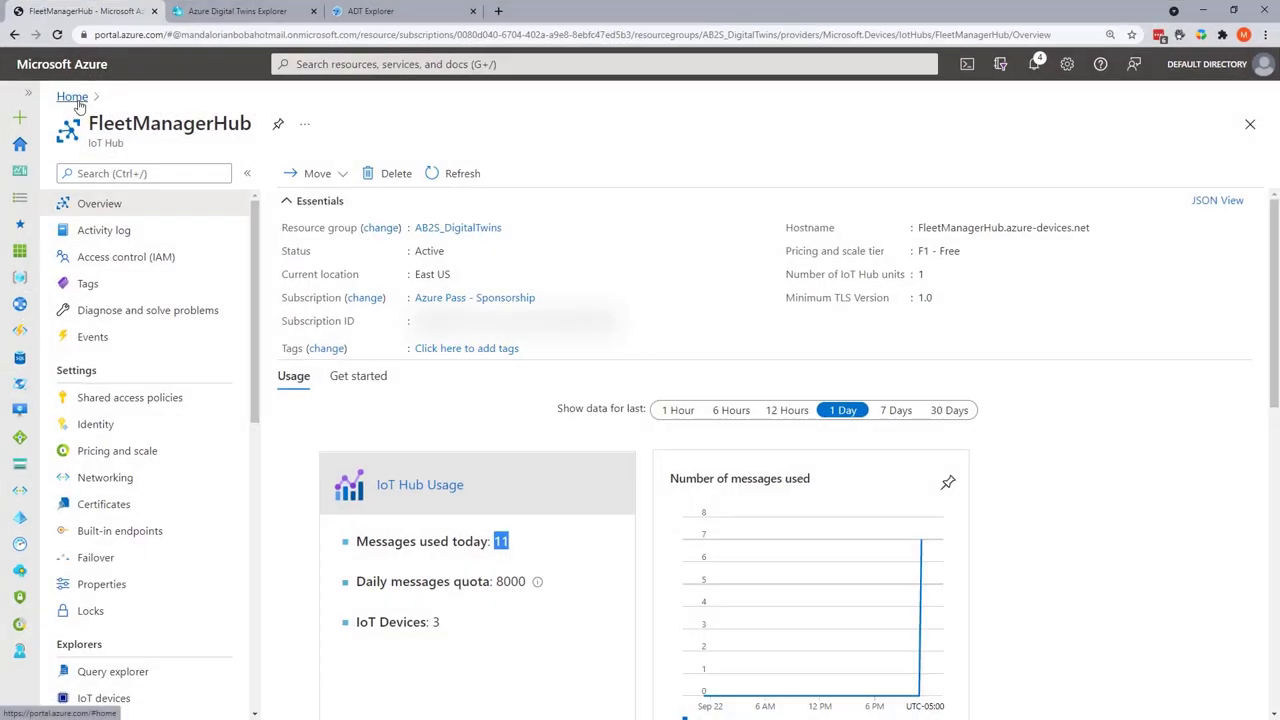
pyautogui.click(62, 96)
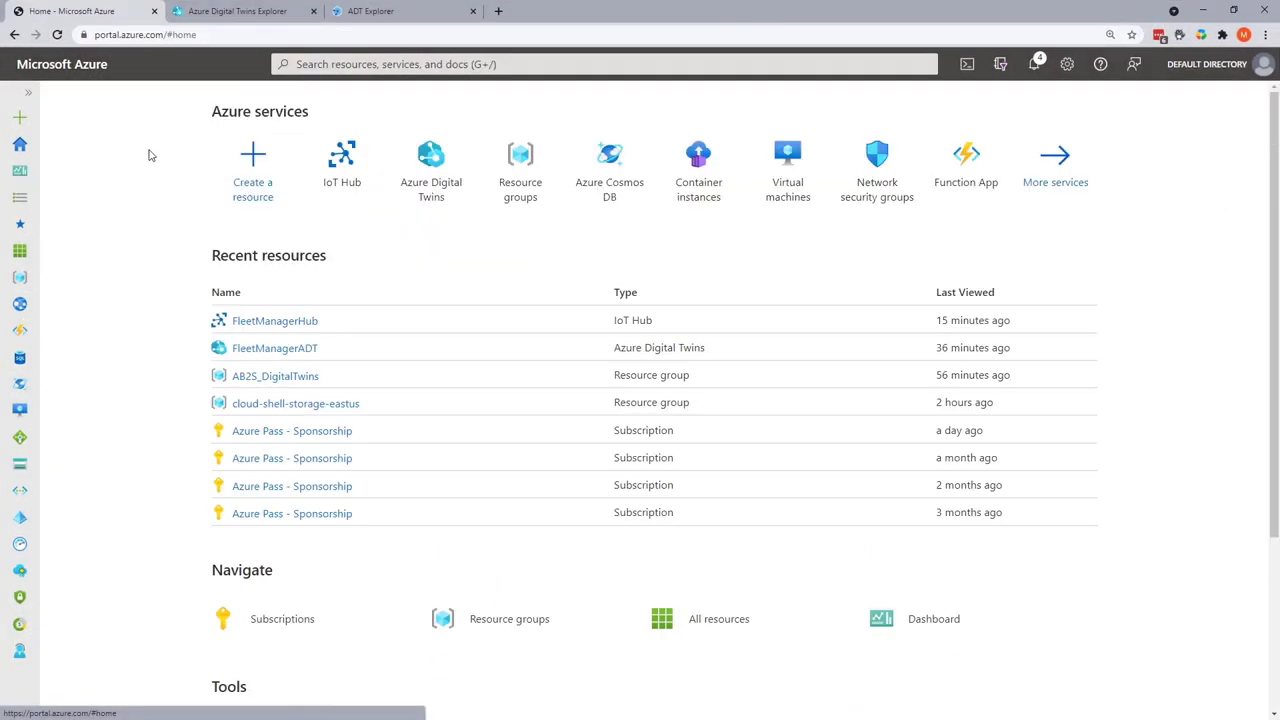
pyautogui.click(300, 64)
pyautogui.write('azure fun')
pyautogui.hotkey('ctrl', 'a')
pyautogui.write('funct')
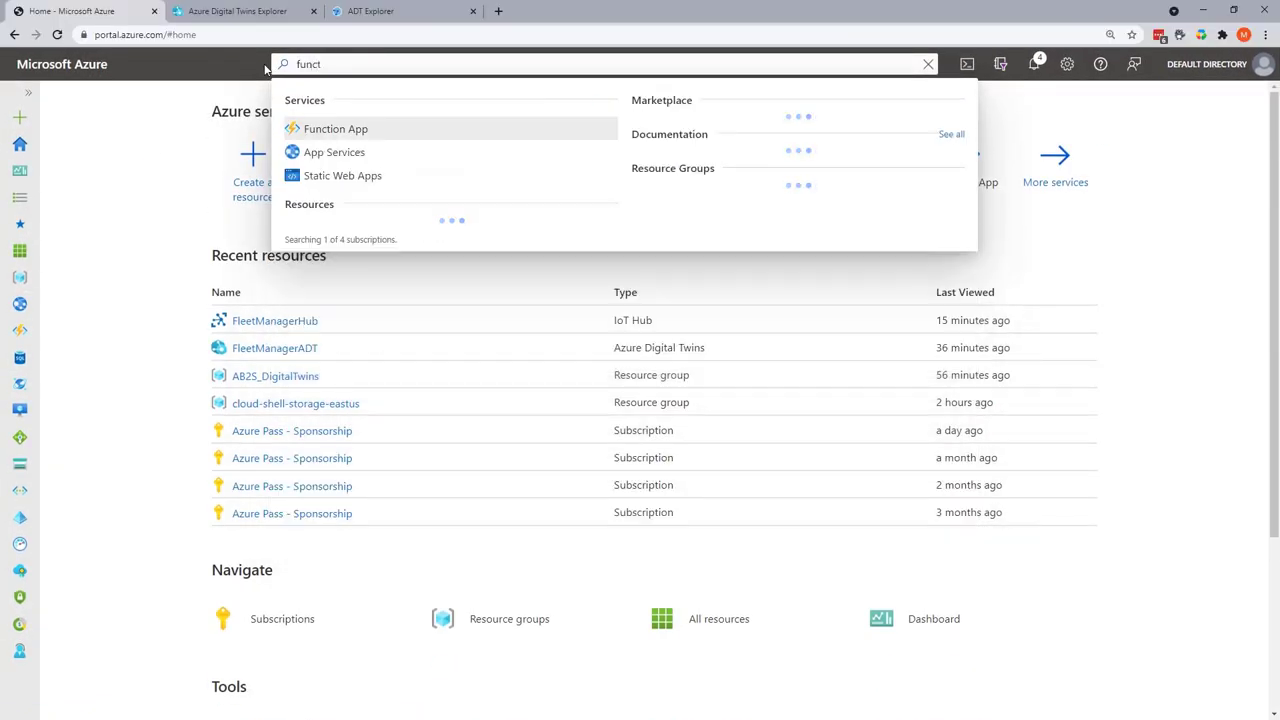
pyautogui.press('Return')
pyautogui.click(620, 461)
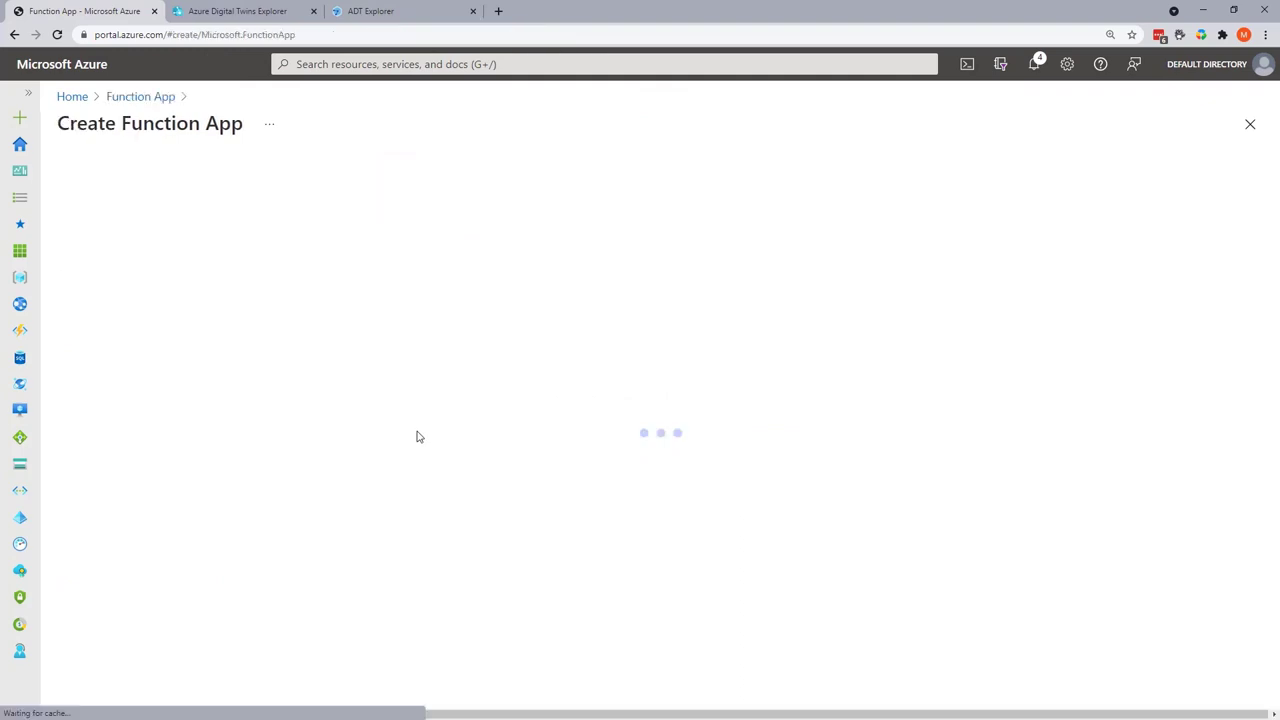
# - Choose the AB2S_DigitalTwins resource group and name the function app FleetManagerIngestor
pyautogui.click(415, 382)
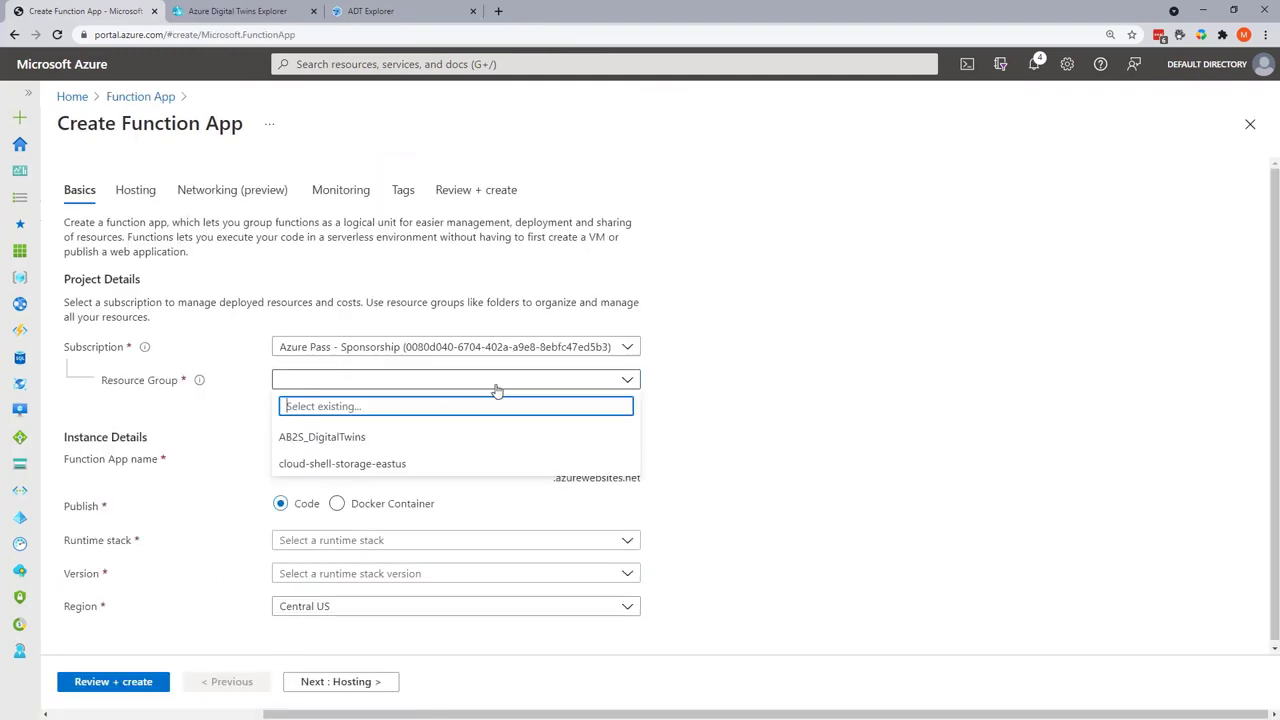
pyautogui.click(360, 440)
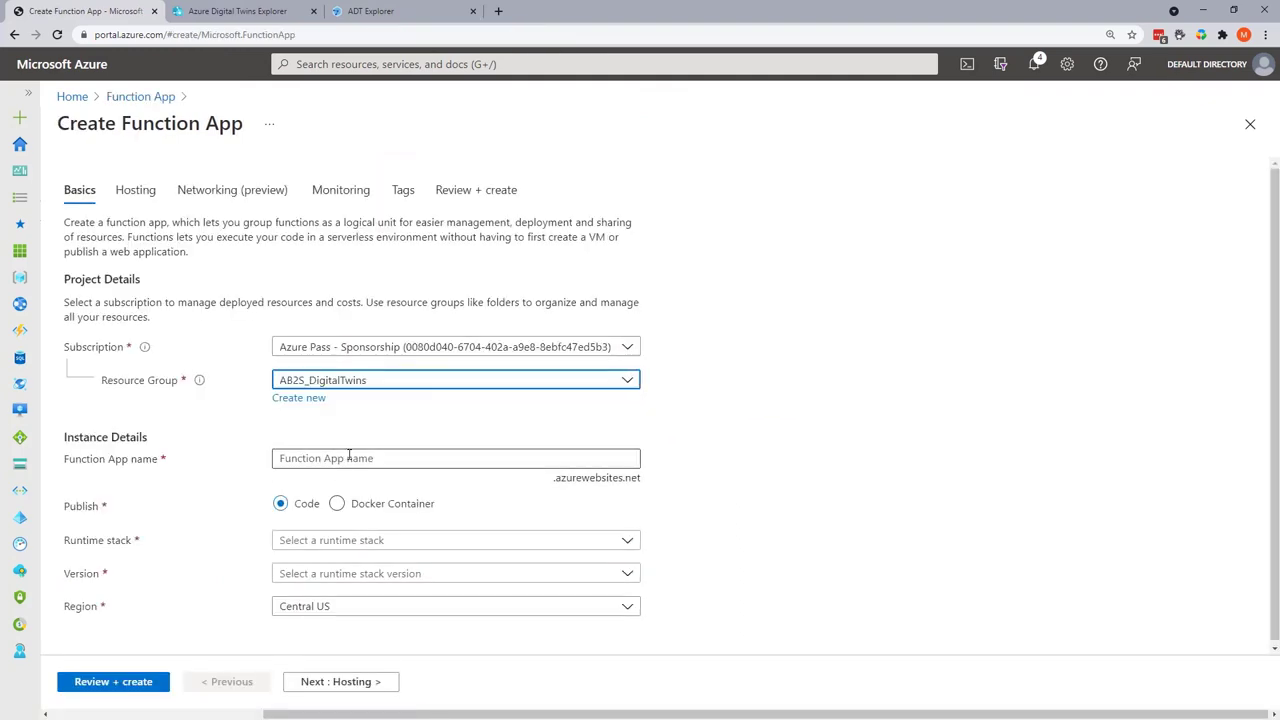
pyautogui.click(349, 458)
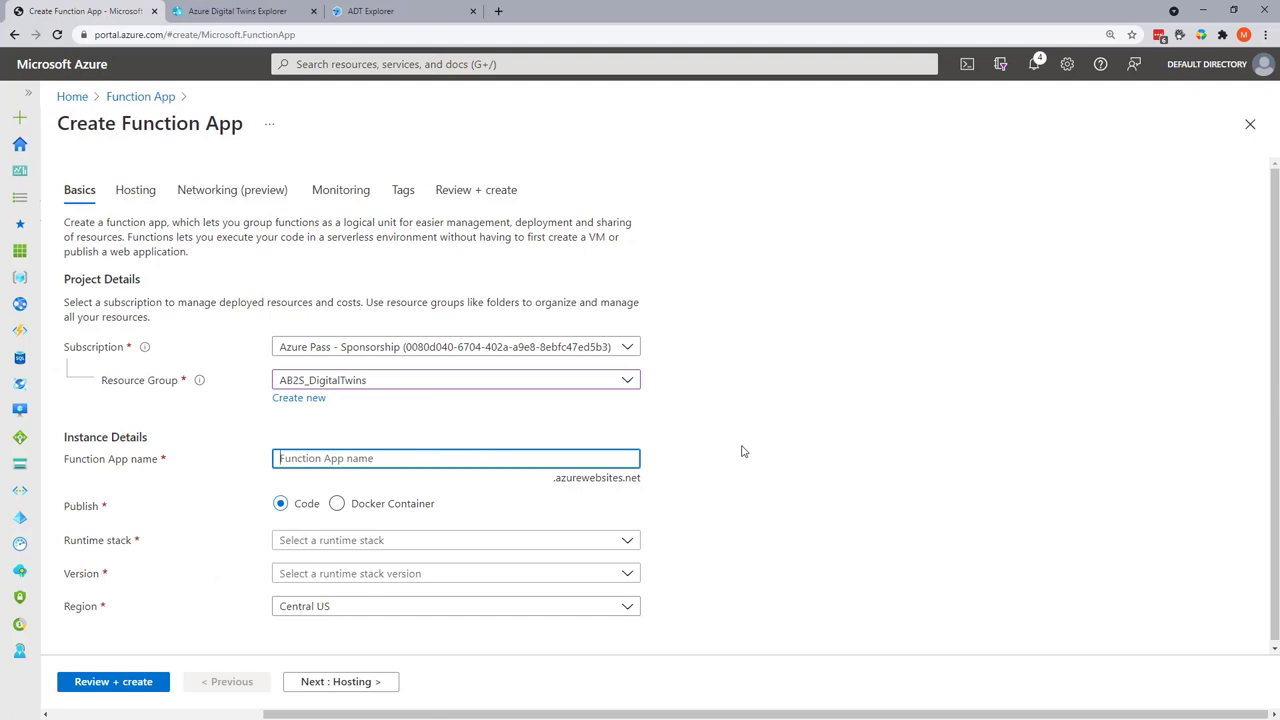
pyautogui.write('Flet')
pyautogui.write('tManagerIng')
pyautogui.write('estor')
# - Set the function app's runtime stack to .NET and its region to East US
pyautogui.click(356, 548)
pyautogui.click(300, 351)
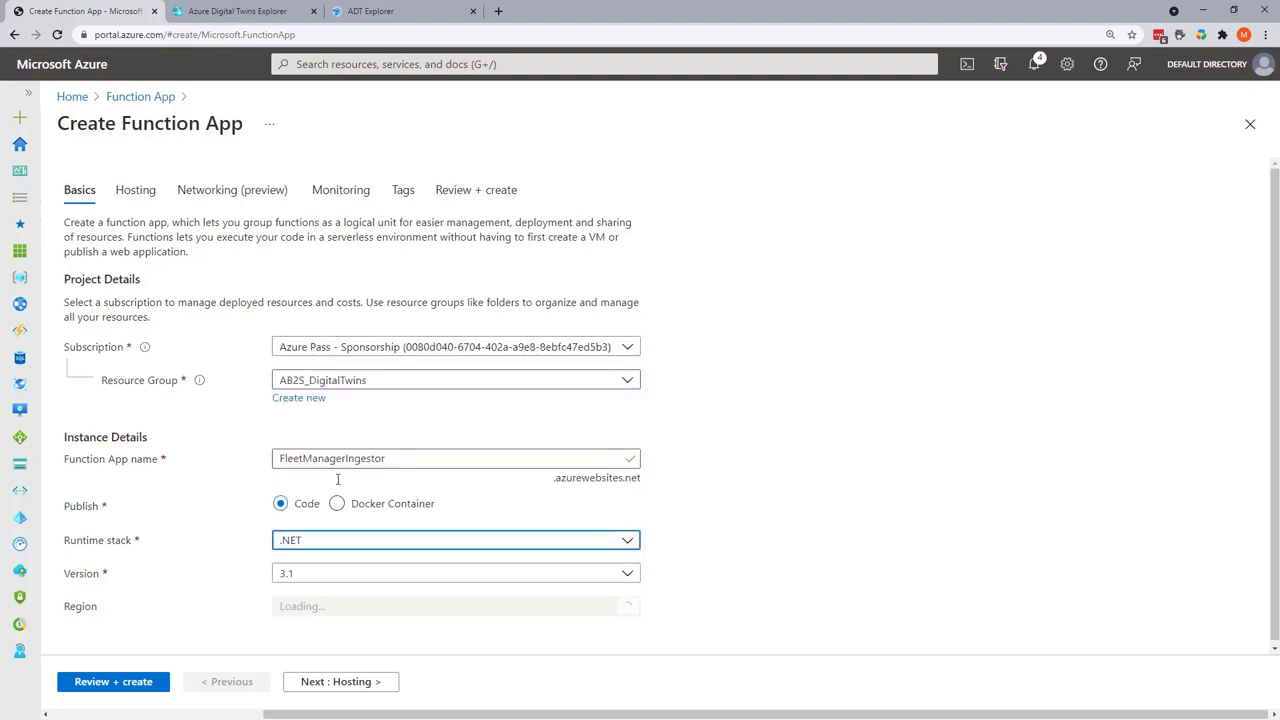
pyautogui.click(335, 608)
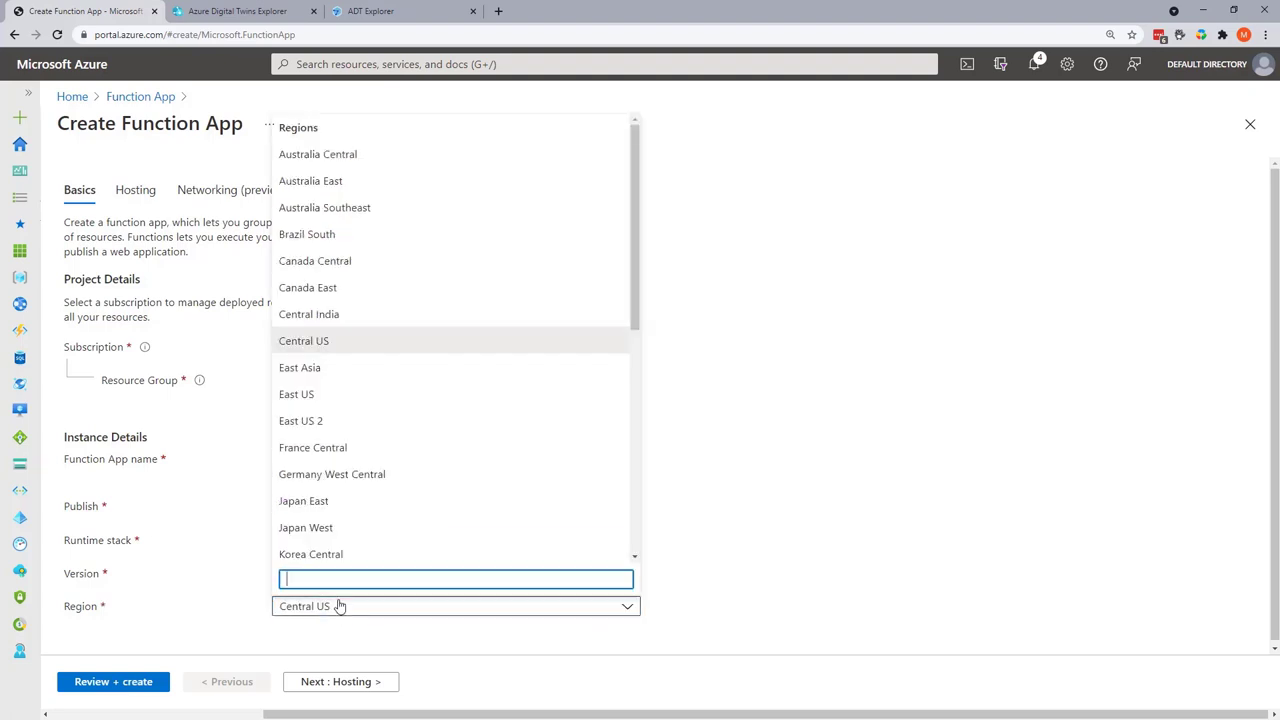
pyautogui.click(306, 395)
# - Accept the default Hosting and Networking settings for the function app and advance to Monitoring
pyautogui.click(337, 681)
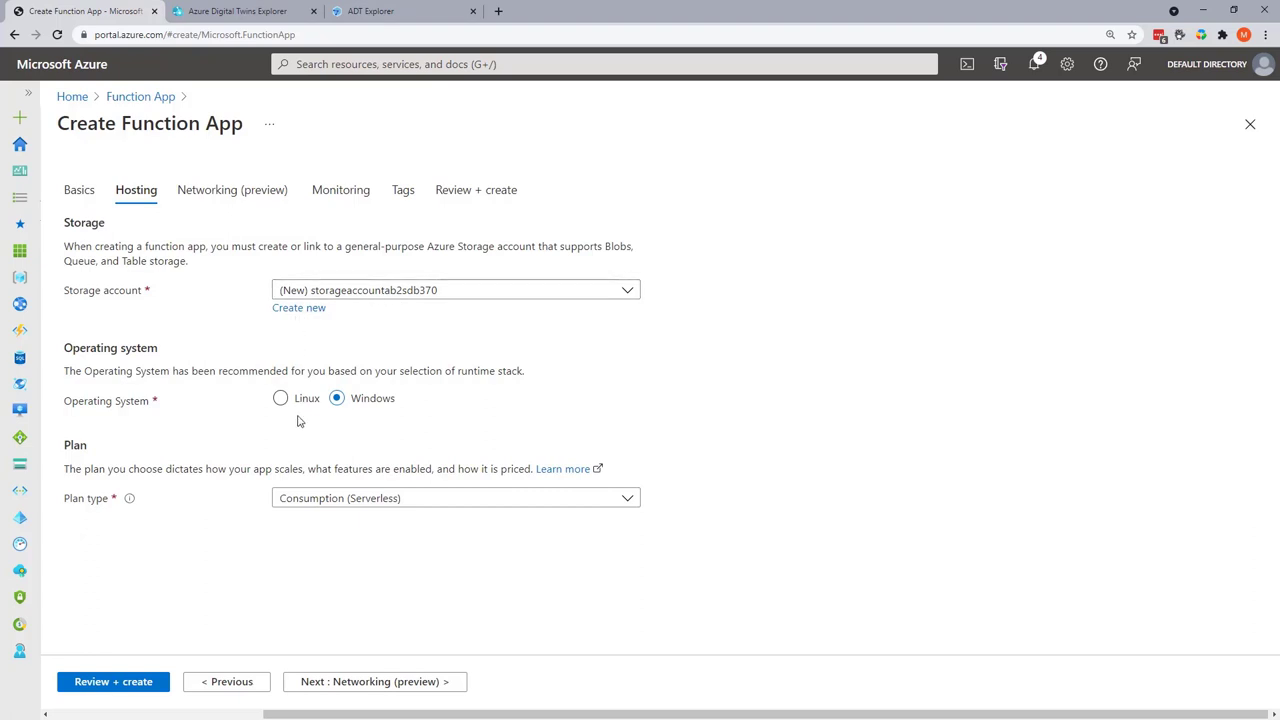
pyautogui.click(375, 681)
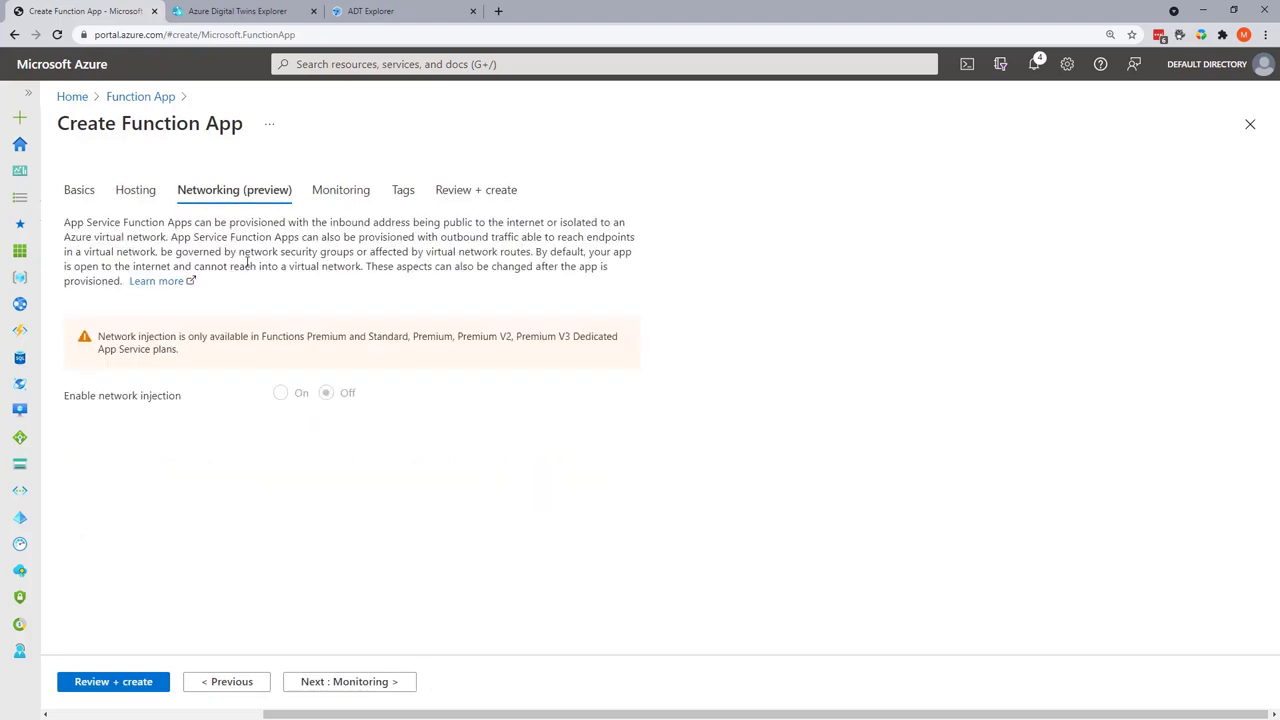
pyautogui.click(347, 682)
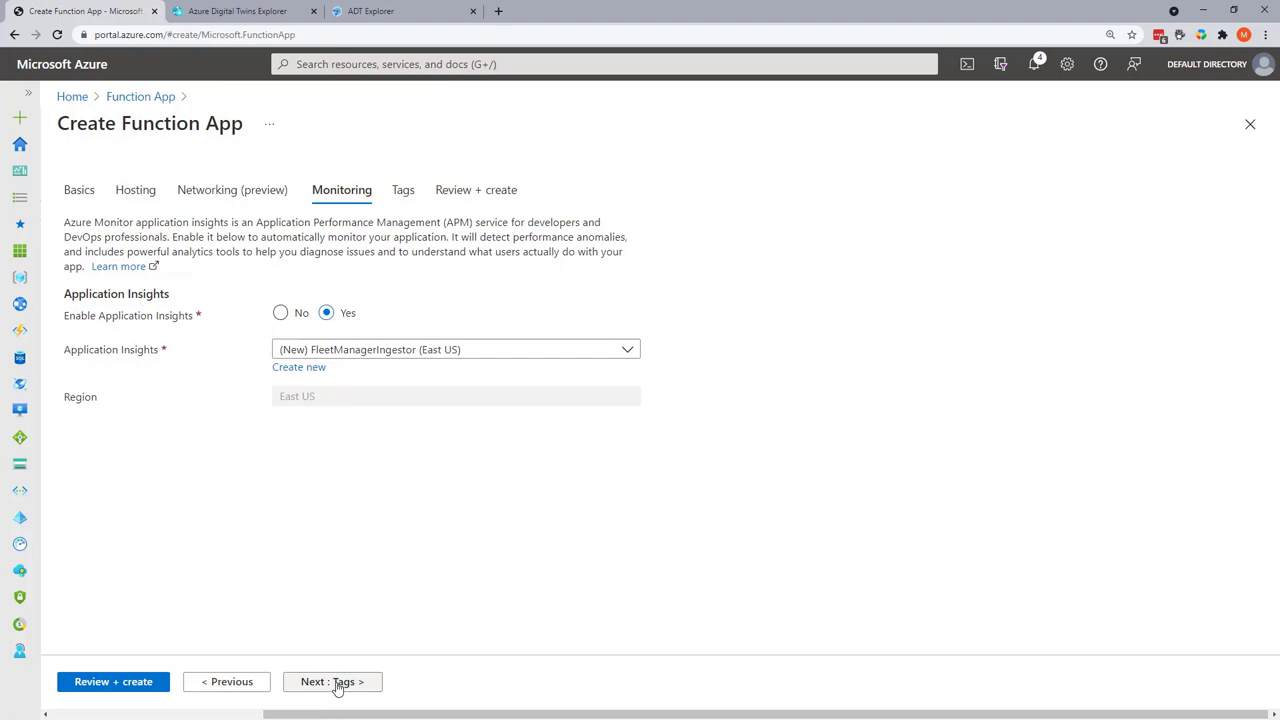
# - Skip the tags, review the FleetManagerIngestor function app's configuration and create it
pyautogui.click(140, 681)
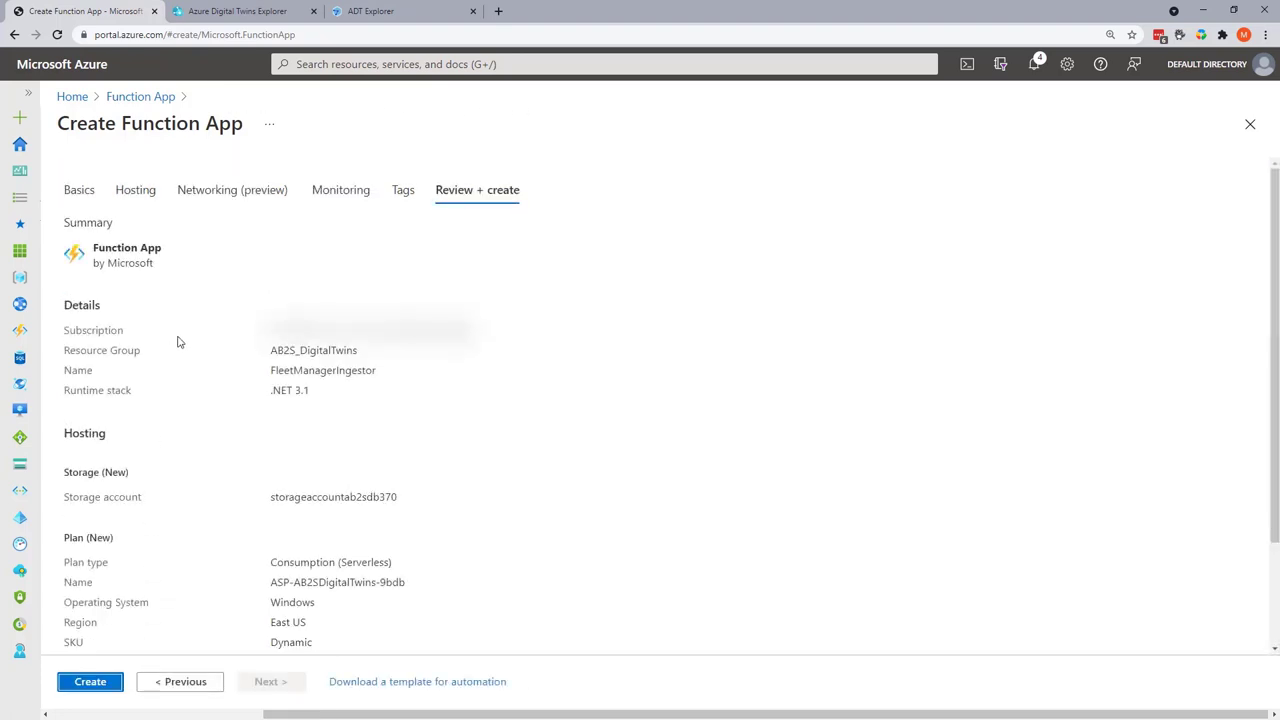
pyautogui.click(90, 681)
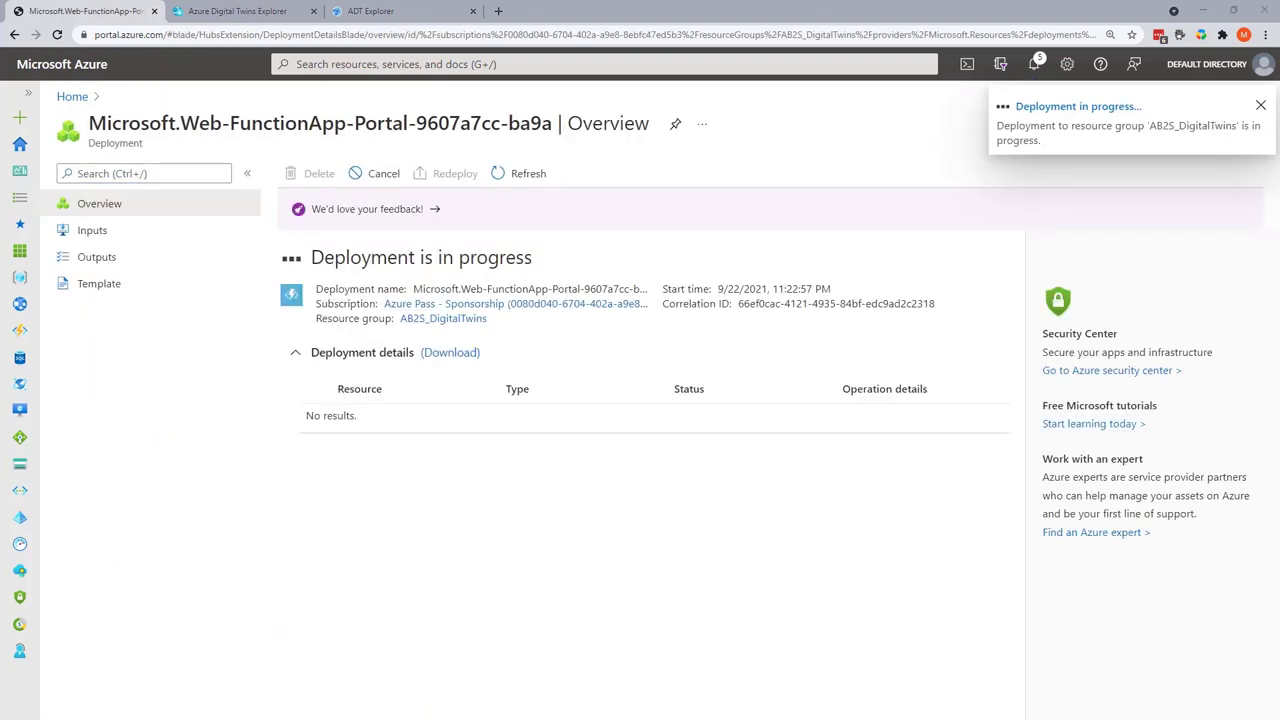
# - Open the Microsoft Docs article on ingesting IoT Hub telemetry at "Create a function" in a new browser tab and enlarge it to 150%
pyautogui.click(499, 11)
pyautogui.write('https://docs.microsoft.com/en-us/azure/digital-twins/how-to-ingest-iot-hub-data?tabs=cli&WT.mc_id=AZ-MVP-5004334#create-a-function')
pyautogui.press('Return')
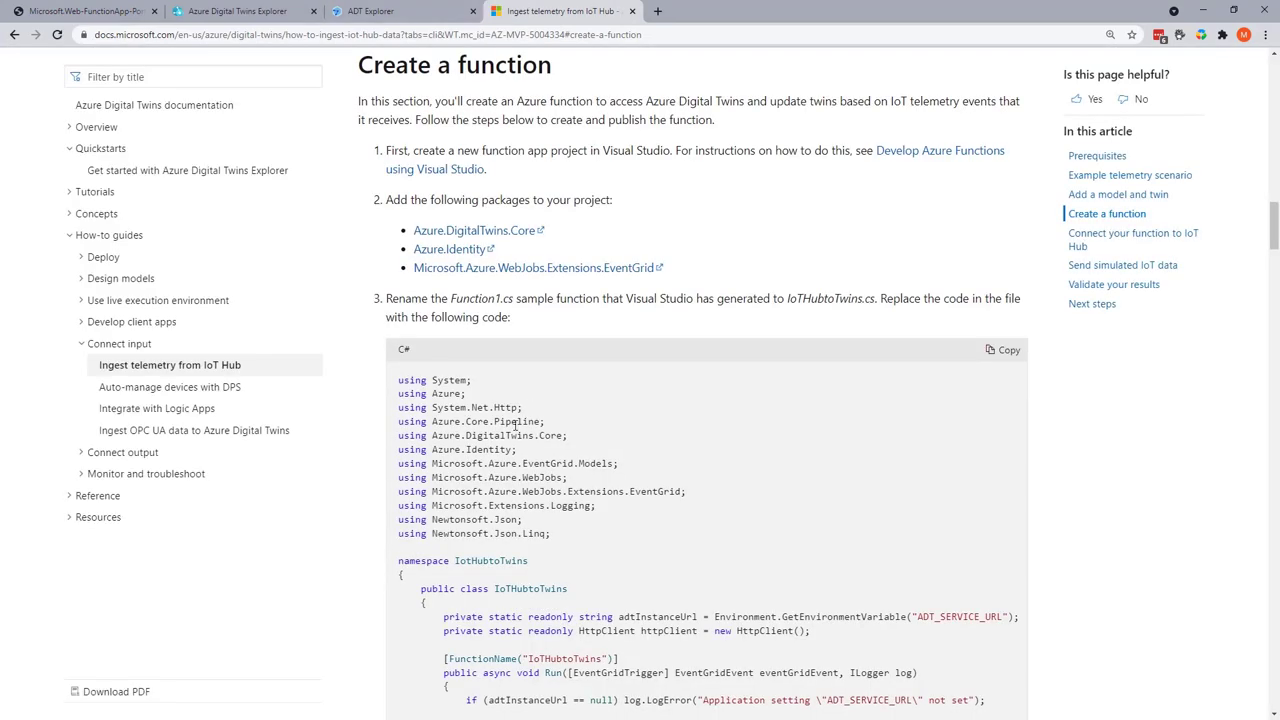
pyautogui.scroll(-2, 551, 413)
pyautogui.scroll(-1, 517, 431)
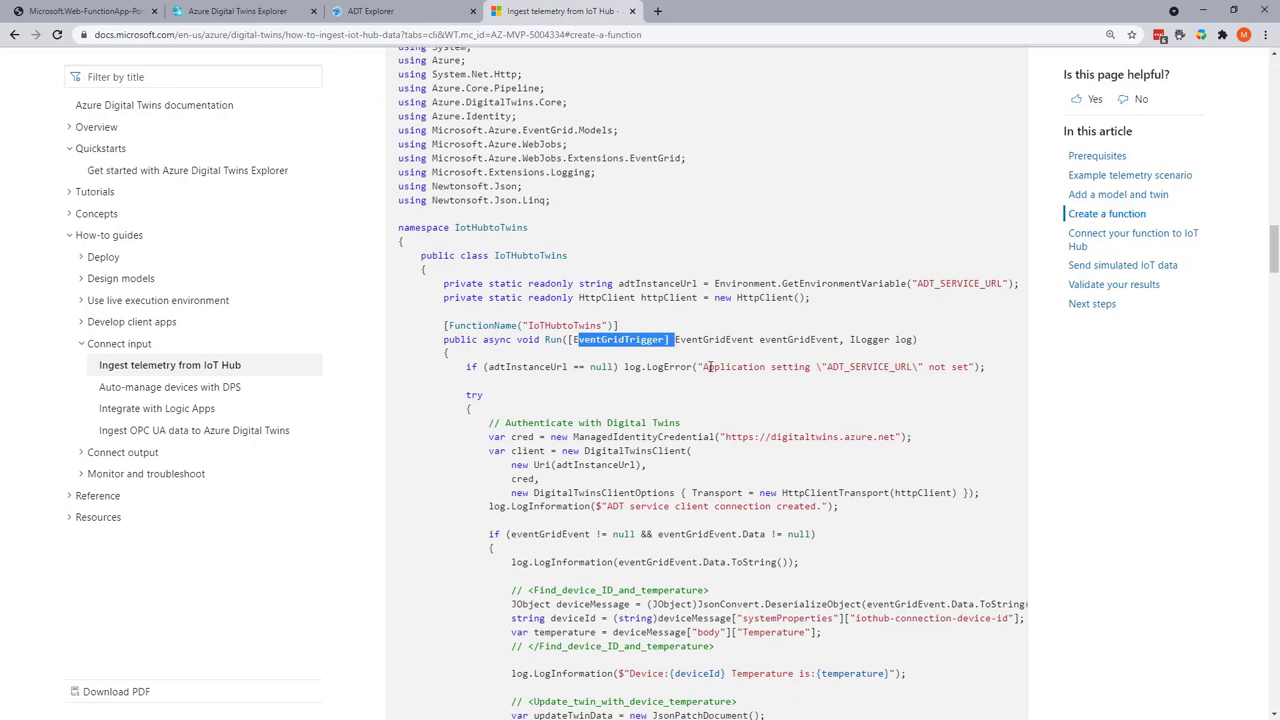
pyautogui.hotkey('ctrl', '+')
pyautogui.hotkey('ctrl', '+')
pyautogui.hotkey('ctrl', '+')
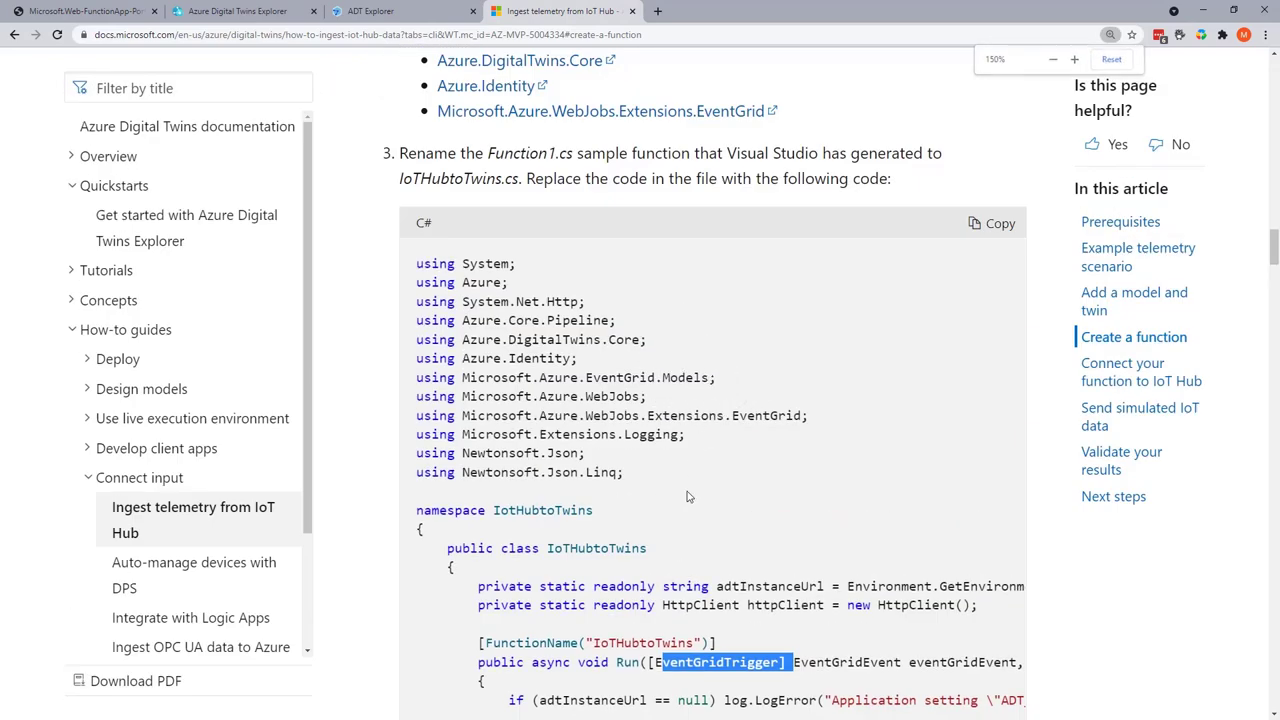
# - Examine the sample IoTHubtoTwins function code, highlighting its EventGridTrigger and the line that reads the temperature, down to the publication check
pyautogui.scroll(-3, 700, 450)
pyautogui.click(729, 305)
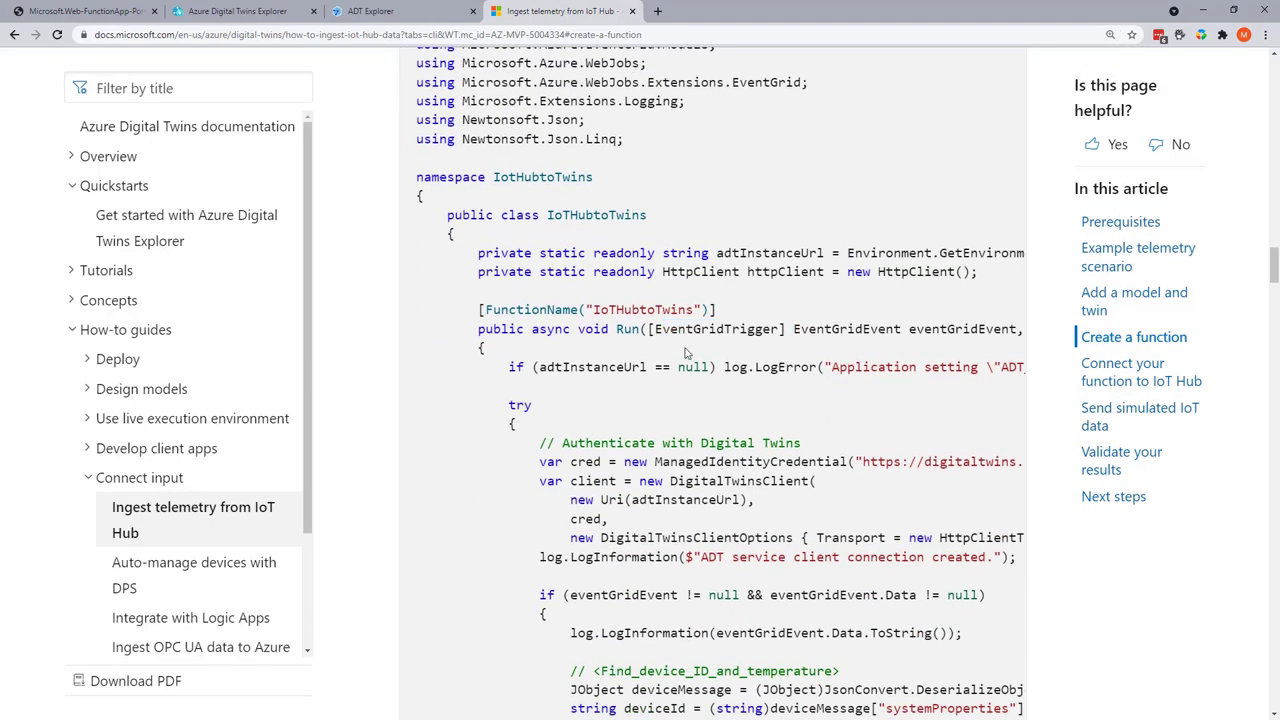
pyautogui.moveTo(655, 329); pyautogui.dragTo(768, 332)
pyautogui.scroll(-2, 617, 497)
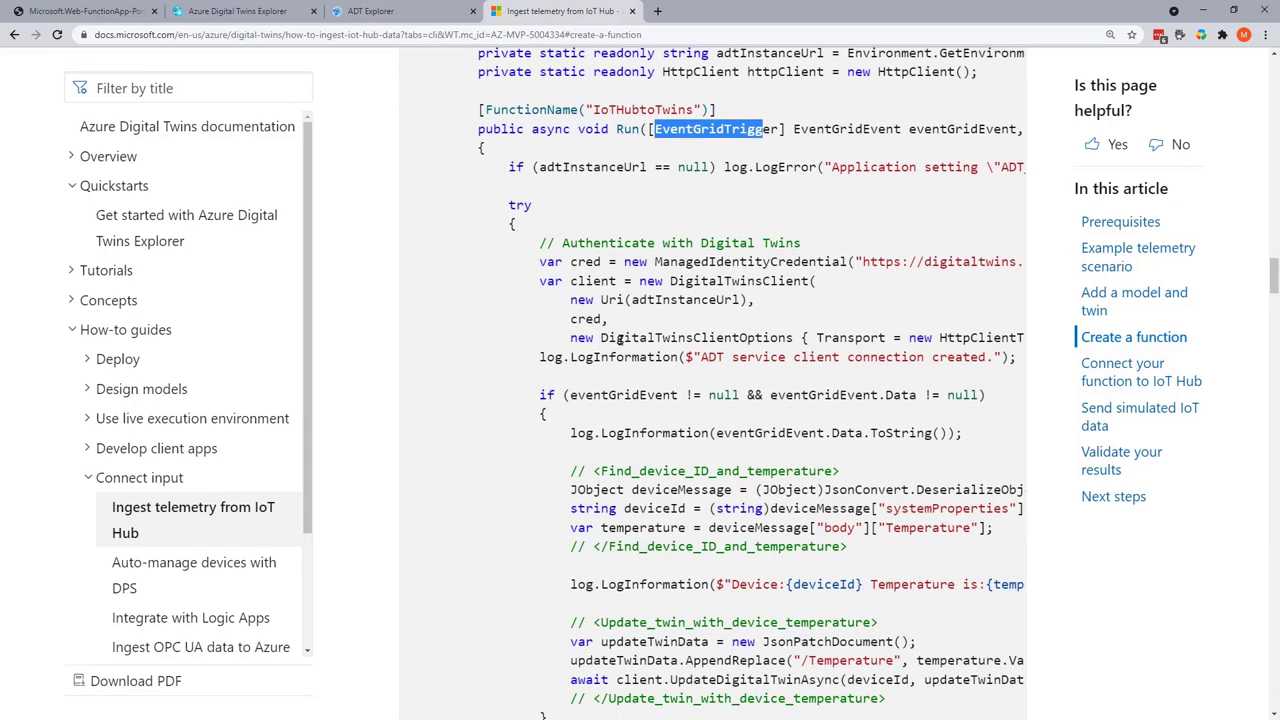
pyautogui.scroll(-3, 600, 283)
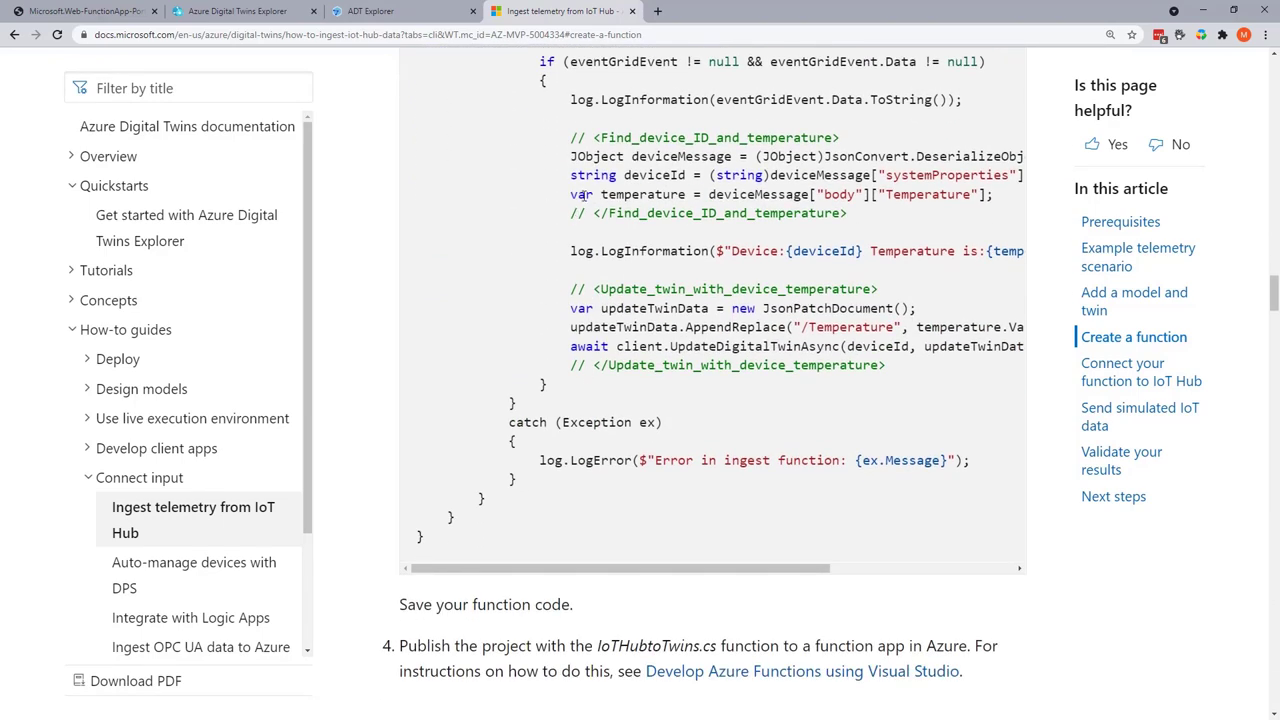
pyautogui.moveTo(573, 197); pyautogui.dragTo(957, 215)
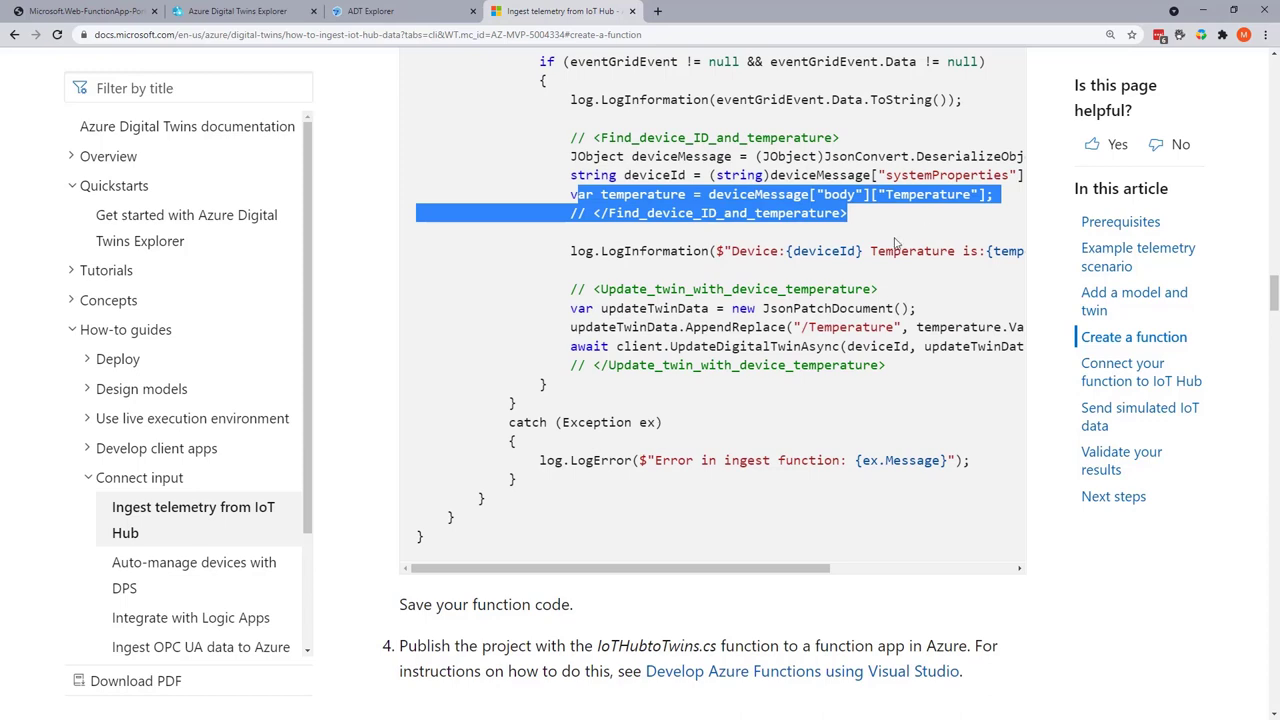
pyautogui.scroll(-3, 897, 243)
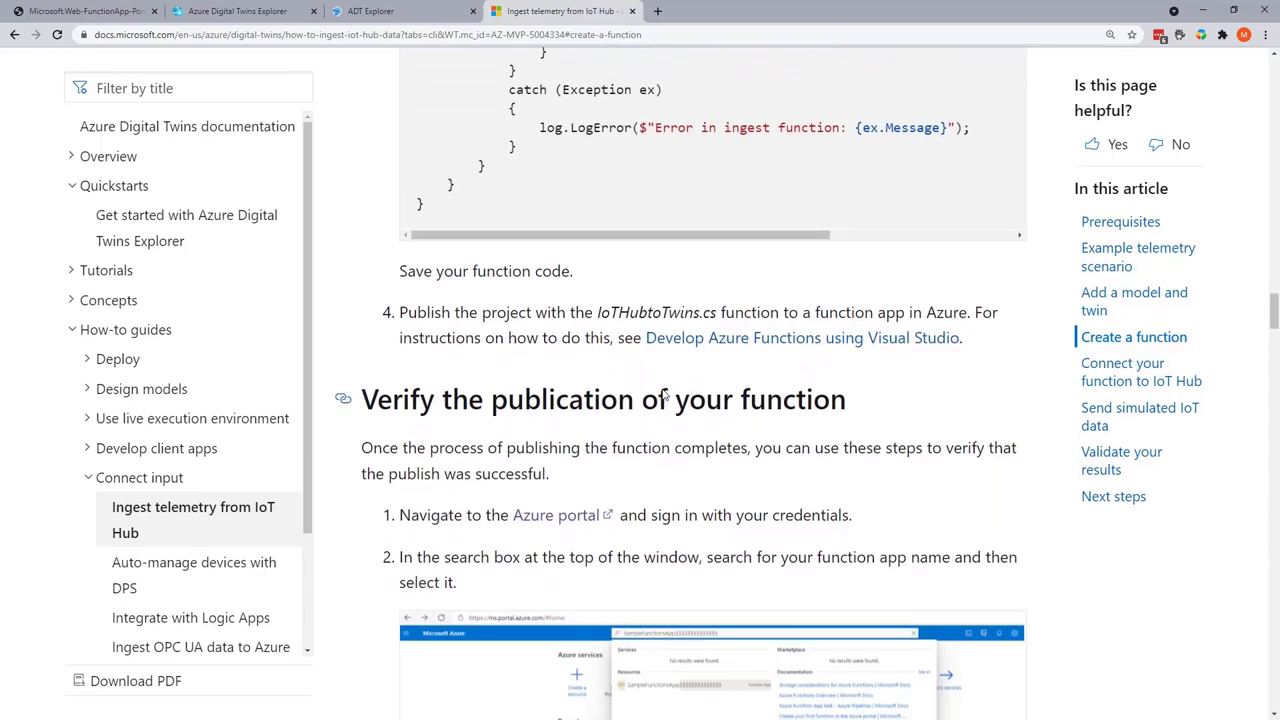
pyautogui.scroll(-3, 663, 396)
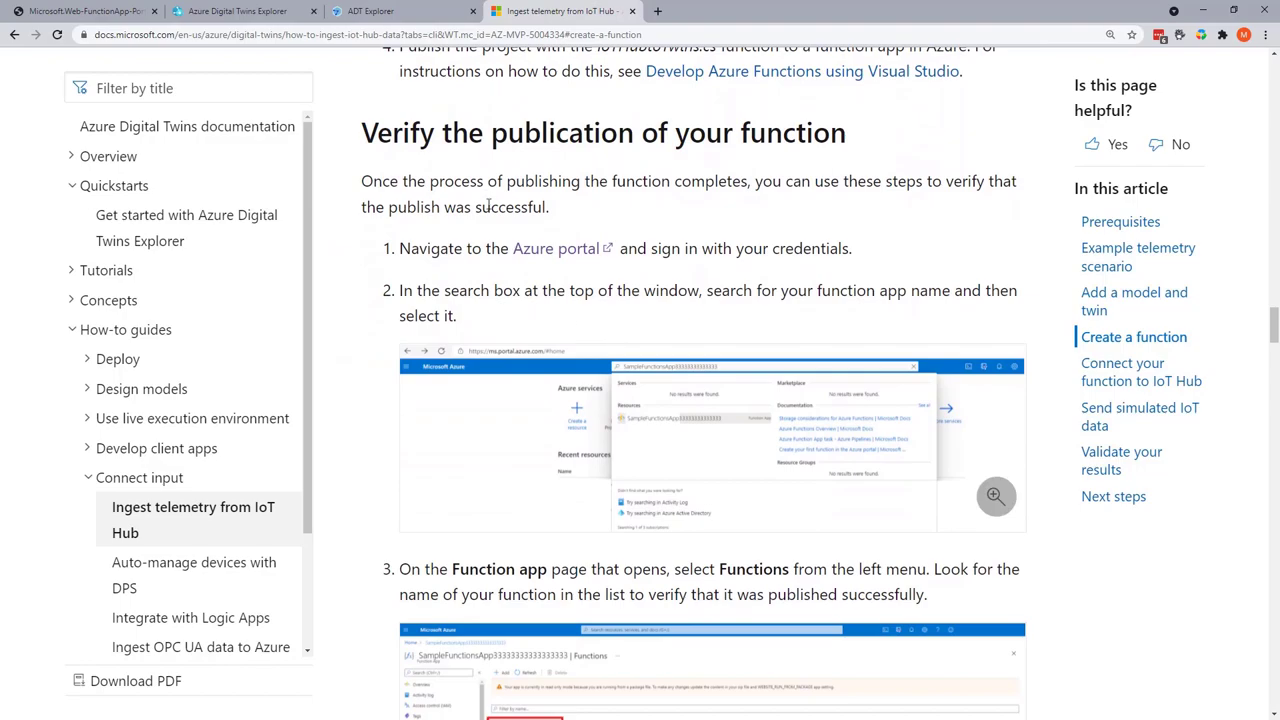
# - Read the article from its introduction through the prerequisites, the example telemetry scenario and the model and twin setup
pyautogui.scroll(5, 488, 204)
pyautogui.scroll(20, 550, 275)
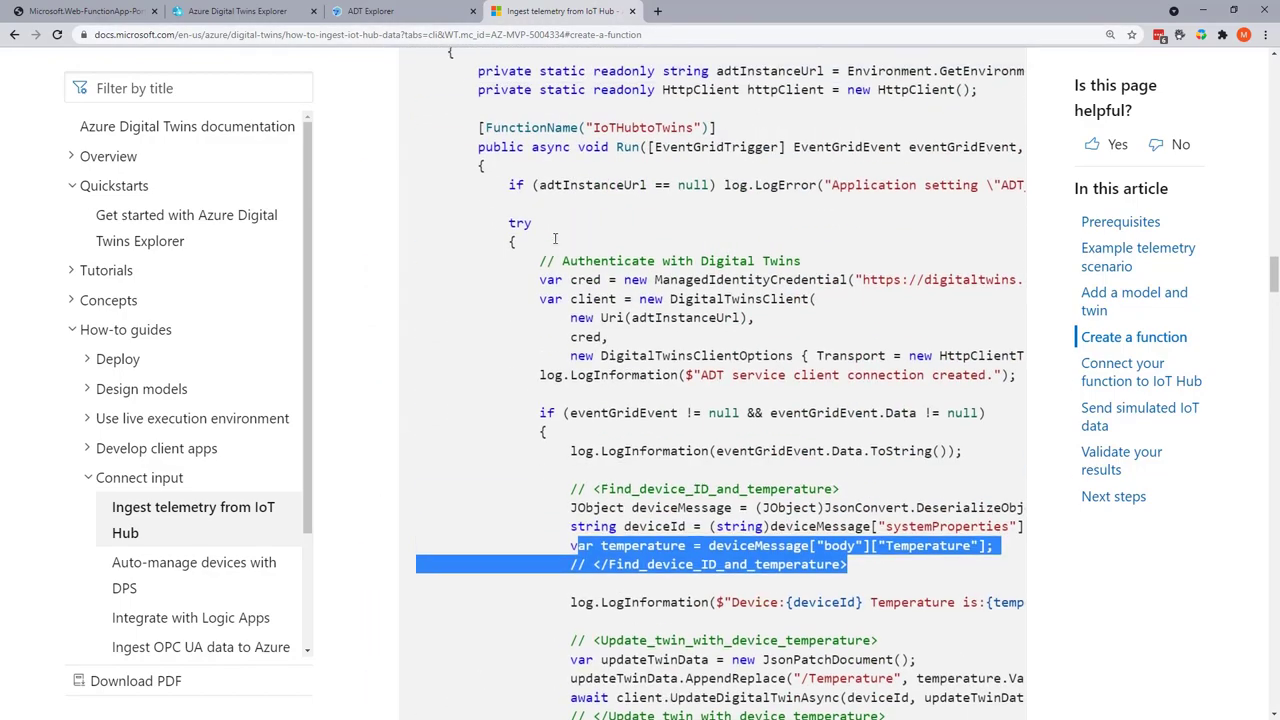
pyautogui.scroll(11, 548, 230)
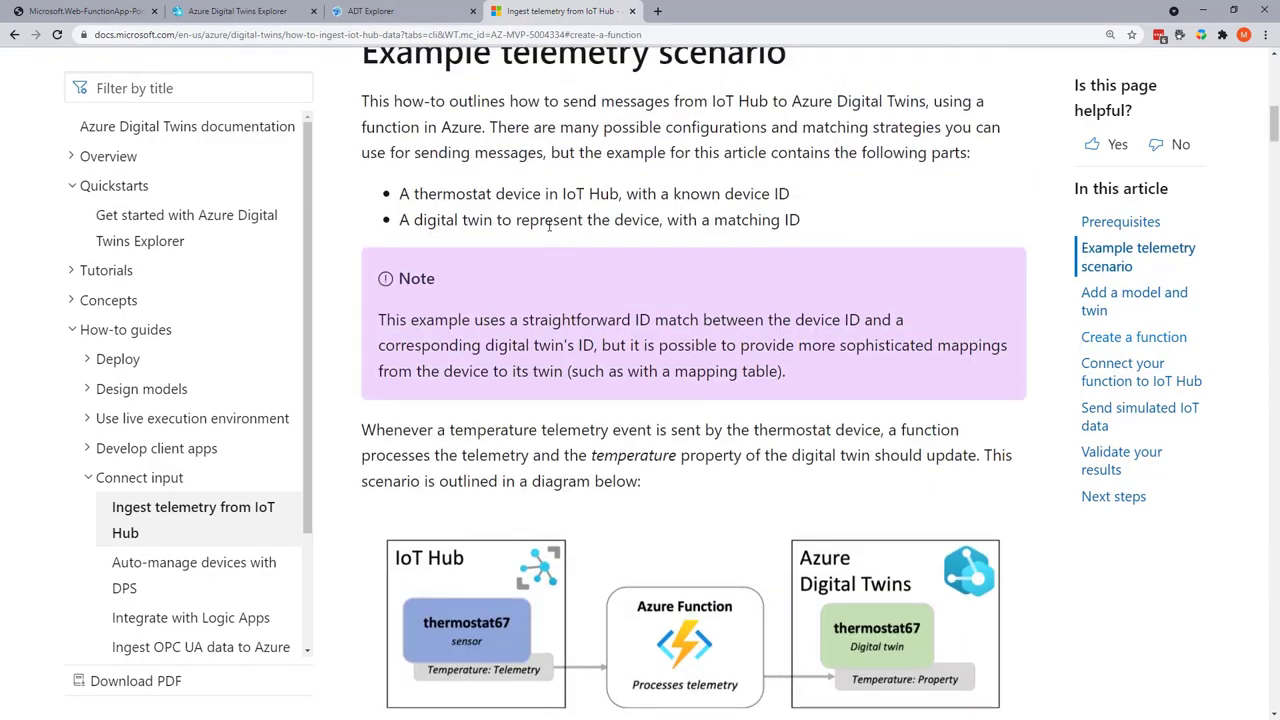
pyautogui.scroll(2, 549, 228)
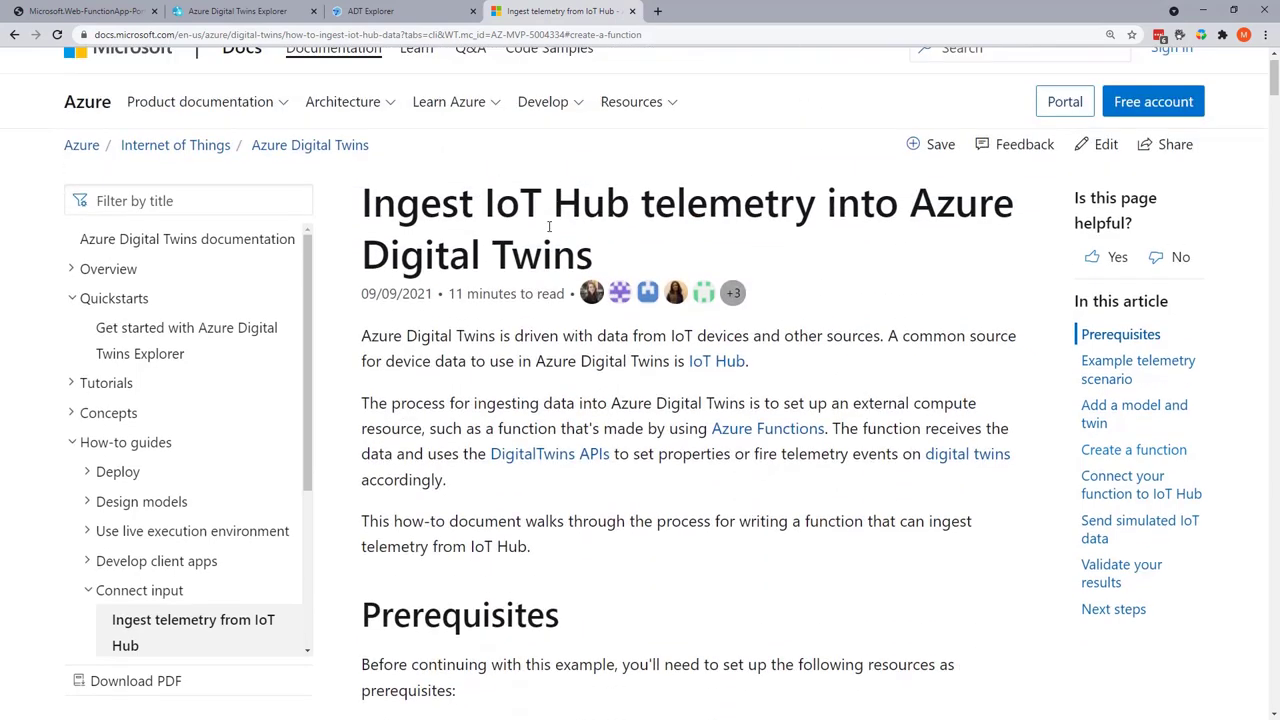
pyautogui.scroll(-5, 549, 290)
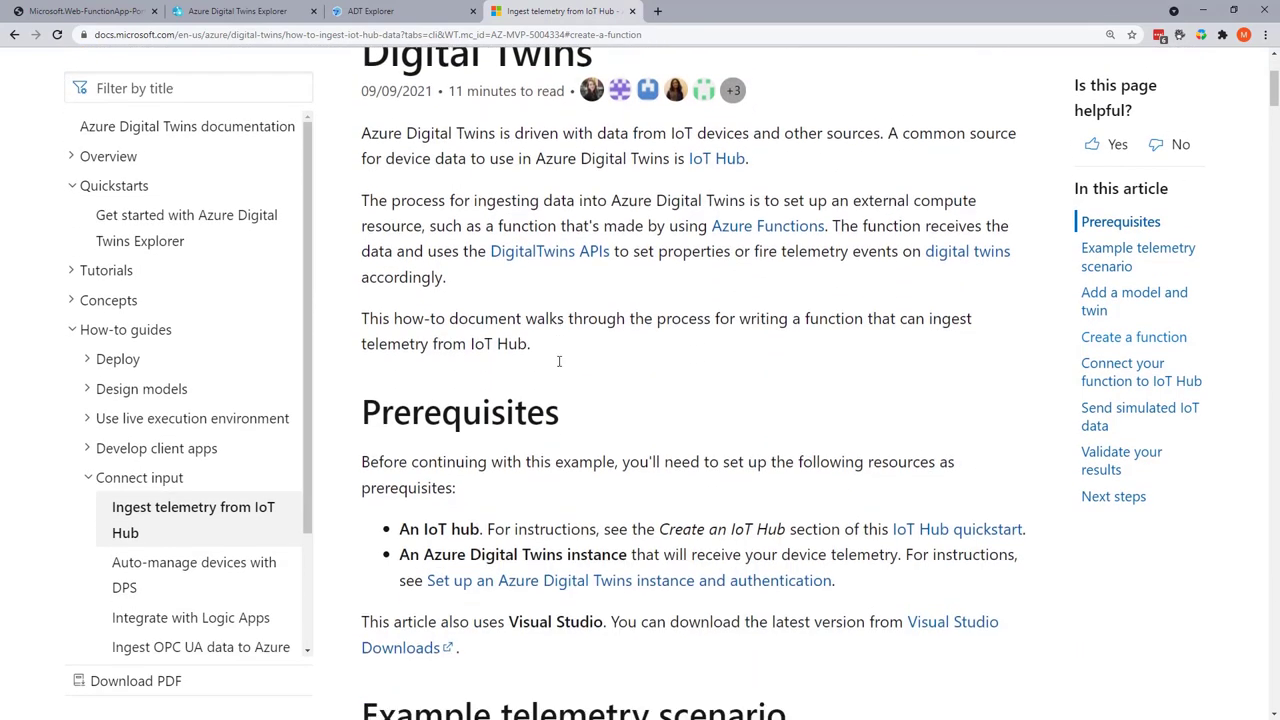
pyautogui.scroll(-10, 558, 363)
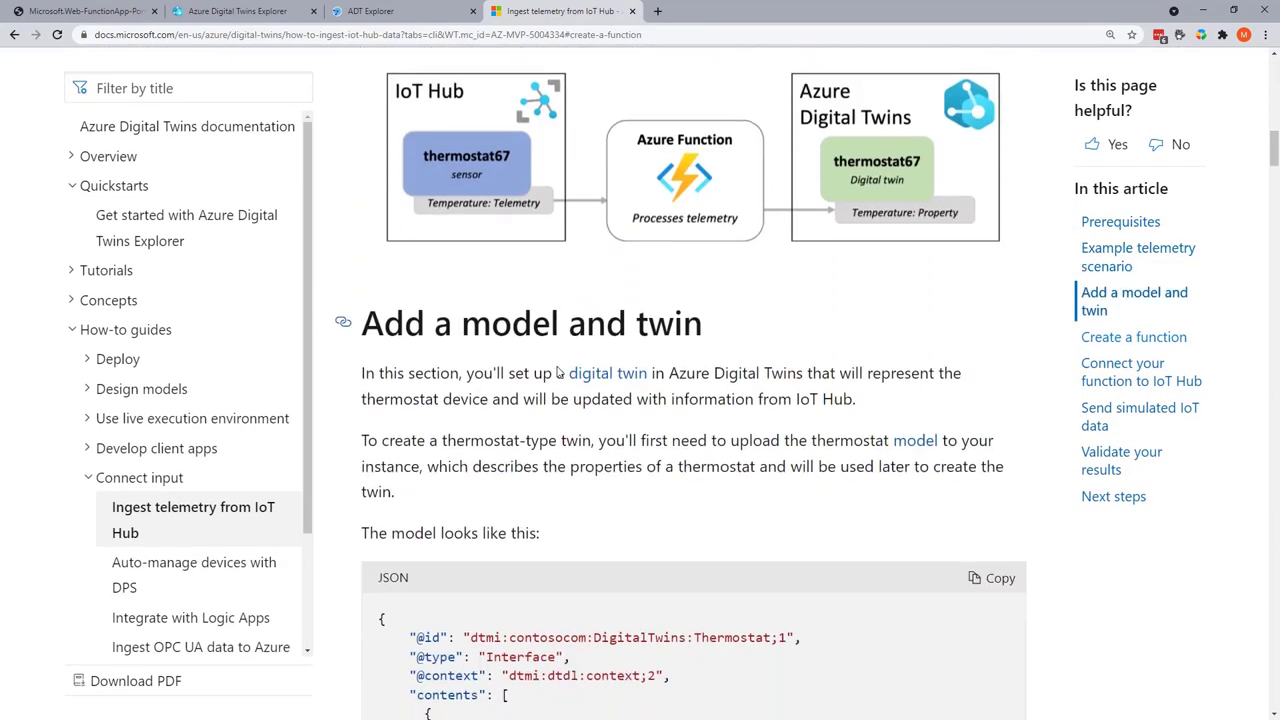
pyautogui.scroll(-5, 558, 368)
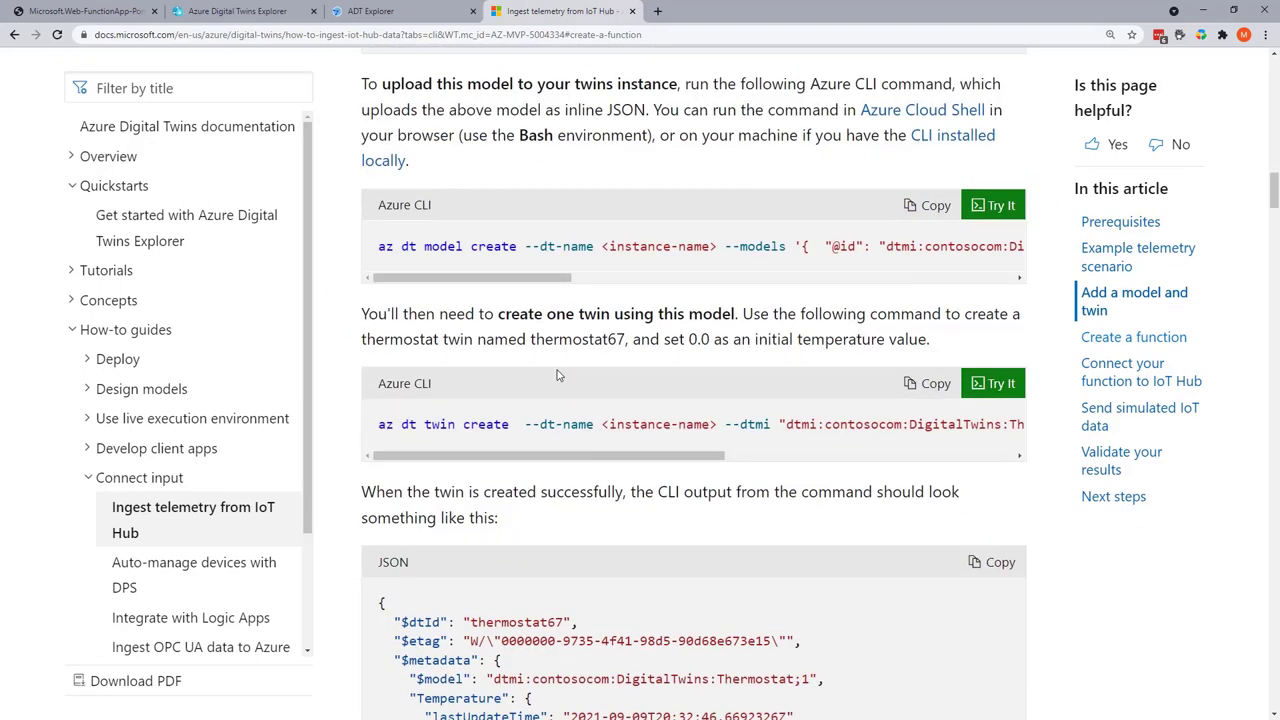
# - Read the article's instructions for creating and configuring the function app, assigning its access role and connecting it to IoT Hub
pyautogui.scroll(-9, 558, 376)
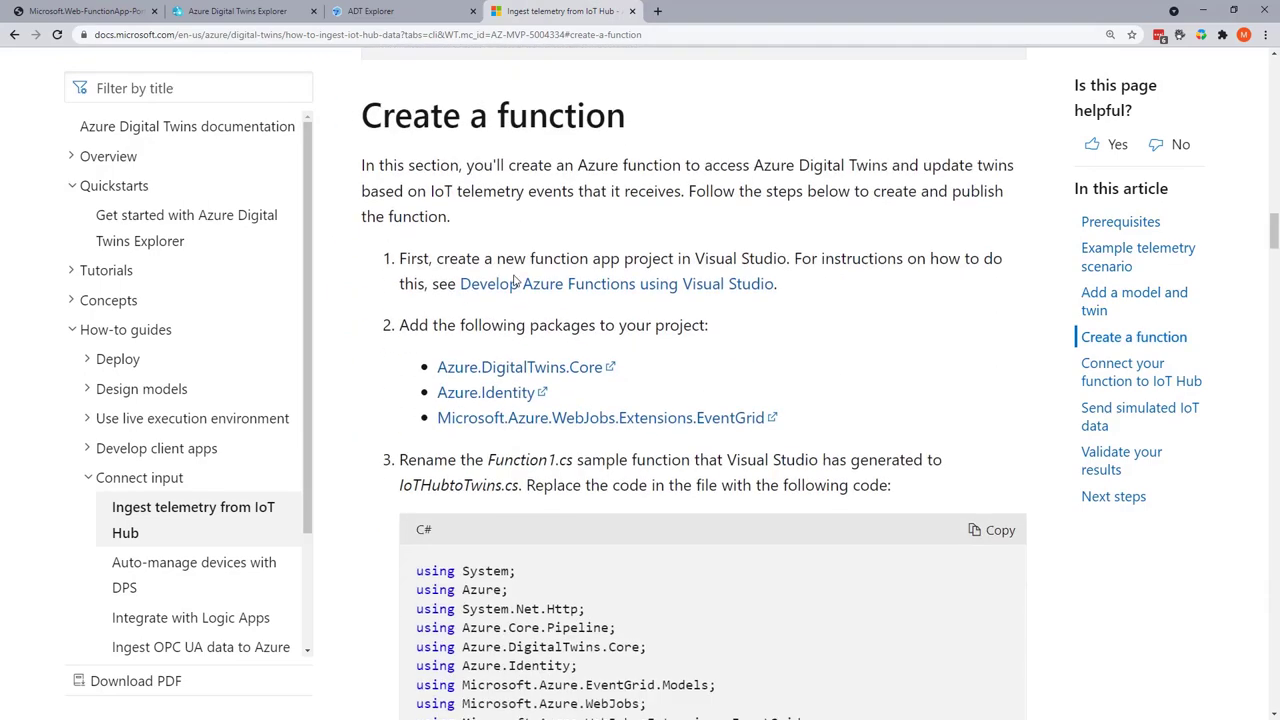
pyautogui.scroll(-3, 516, 283)
pyautogui.scroll(-16, 541, 385)
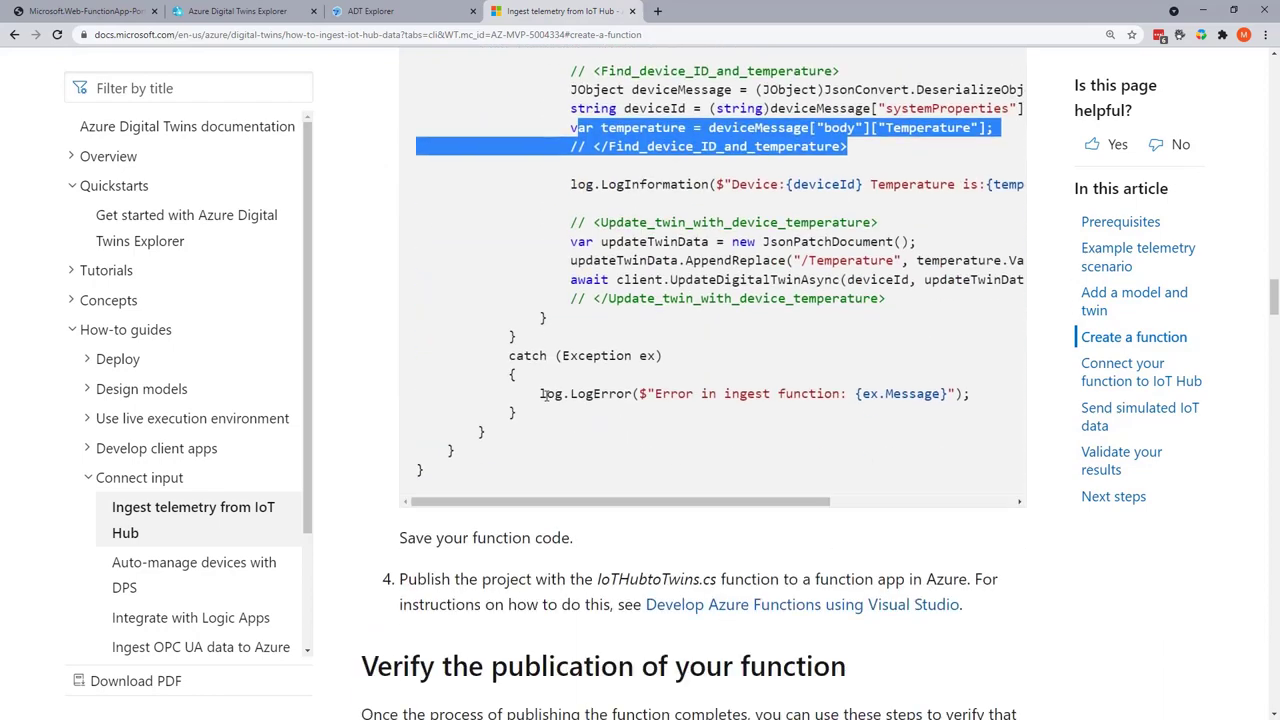
pyautogui.scroll(-15, 673, 383)
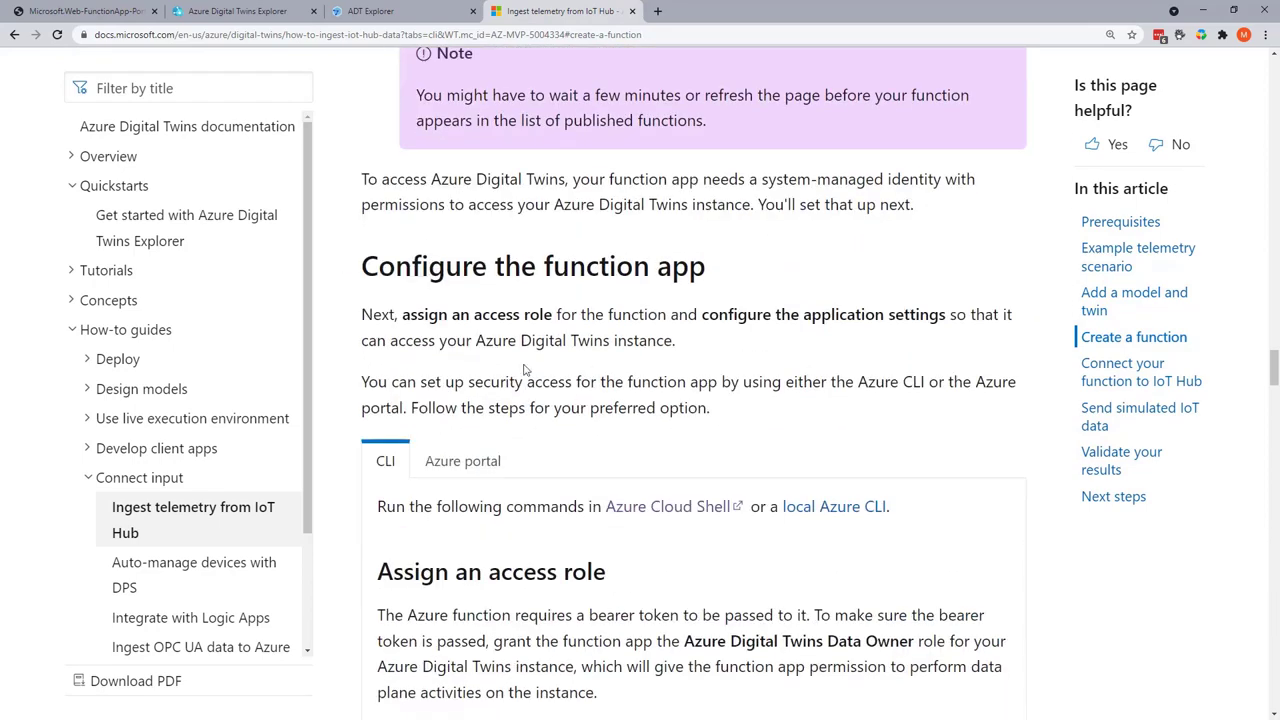
pyautogui.scroll(-3, 497, 330)
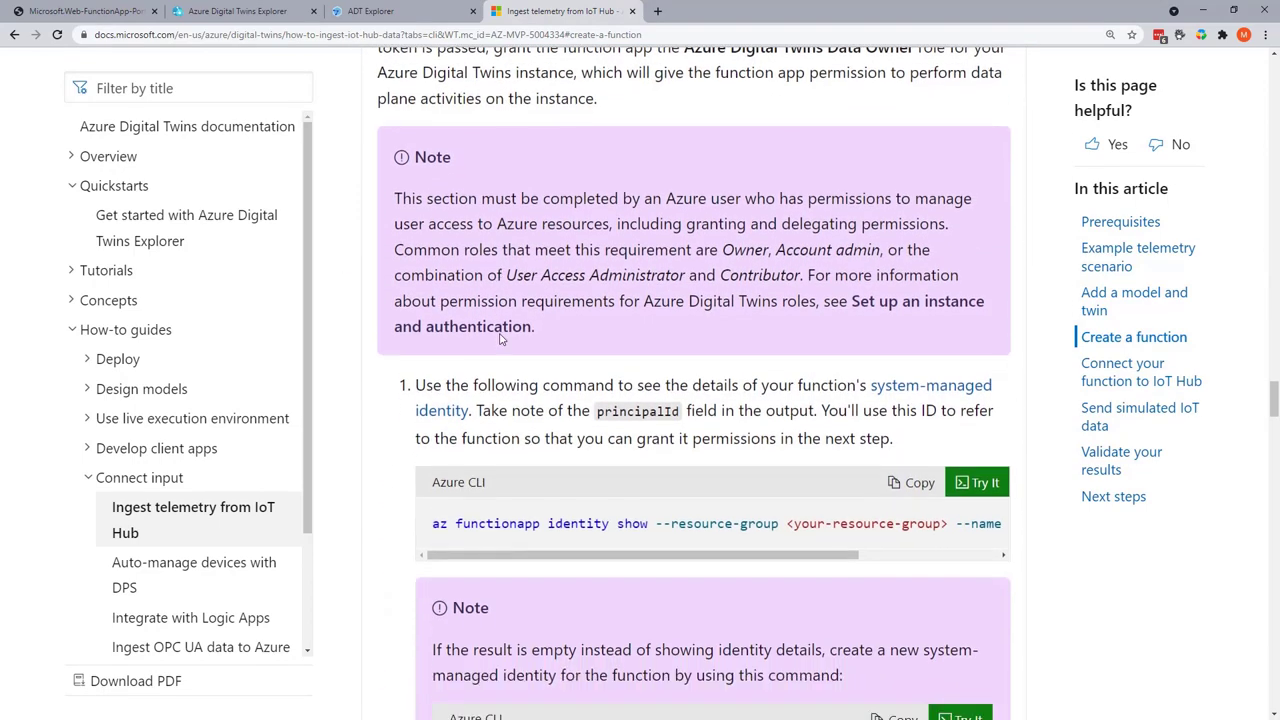
pyautogui.scroll(-10, 507, 468)
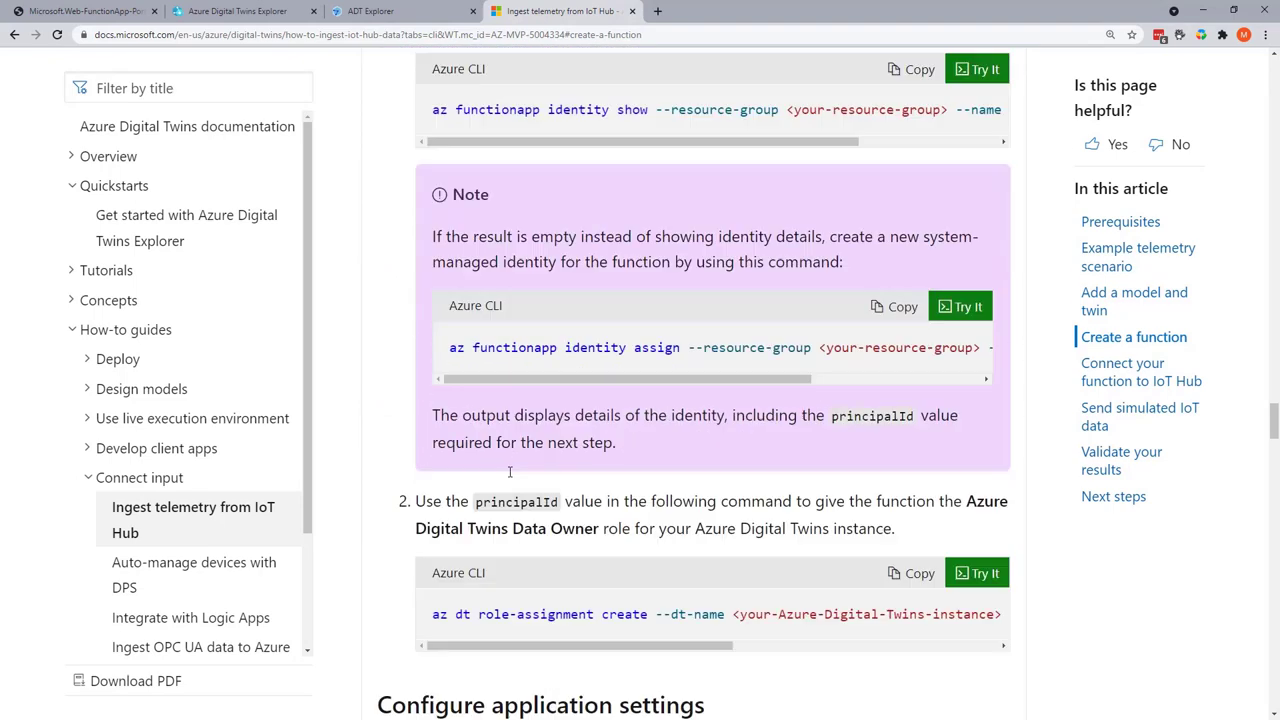
pyautogui.scroll(-3, 505, 473)
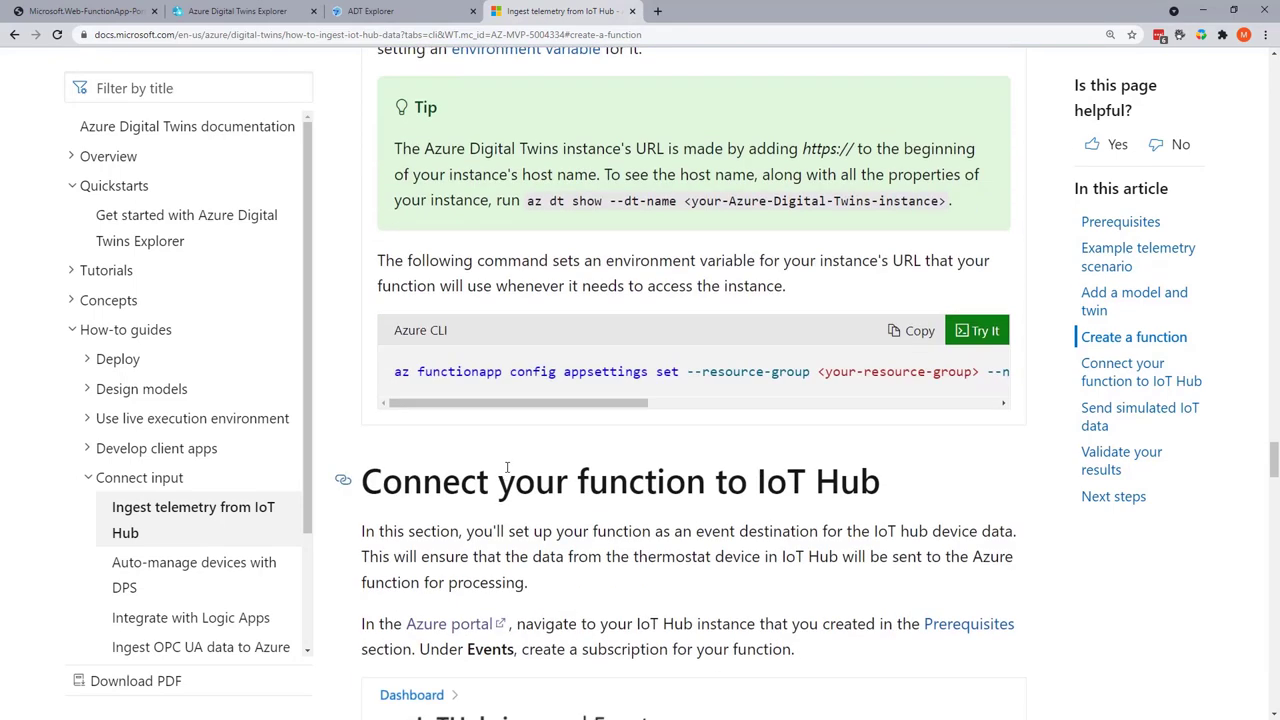
pyautogui.scroll(-2, 512, 462)
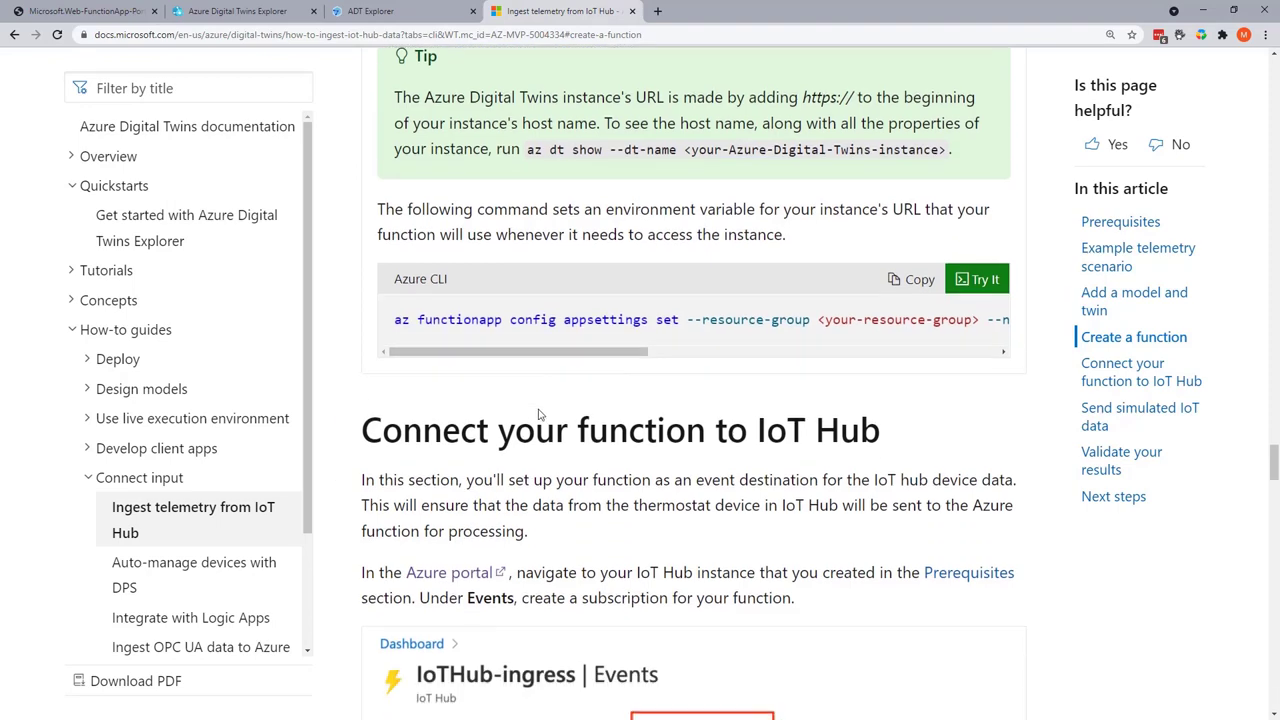
pyautogui.scroll(-5, 517, 457)
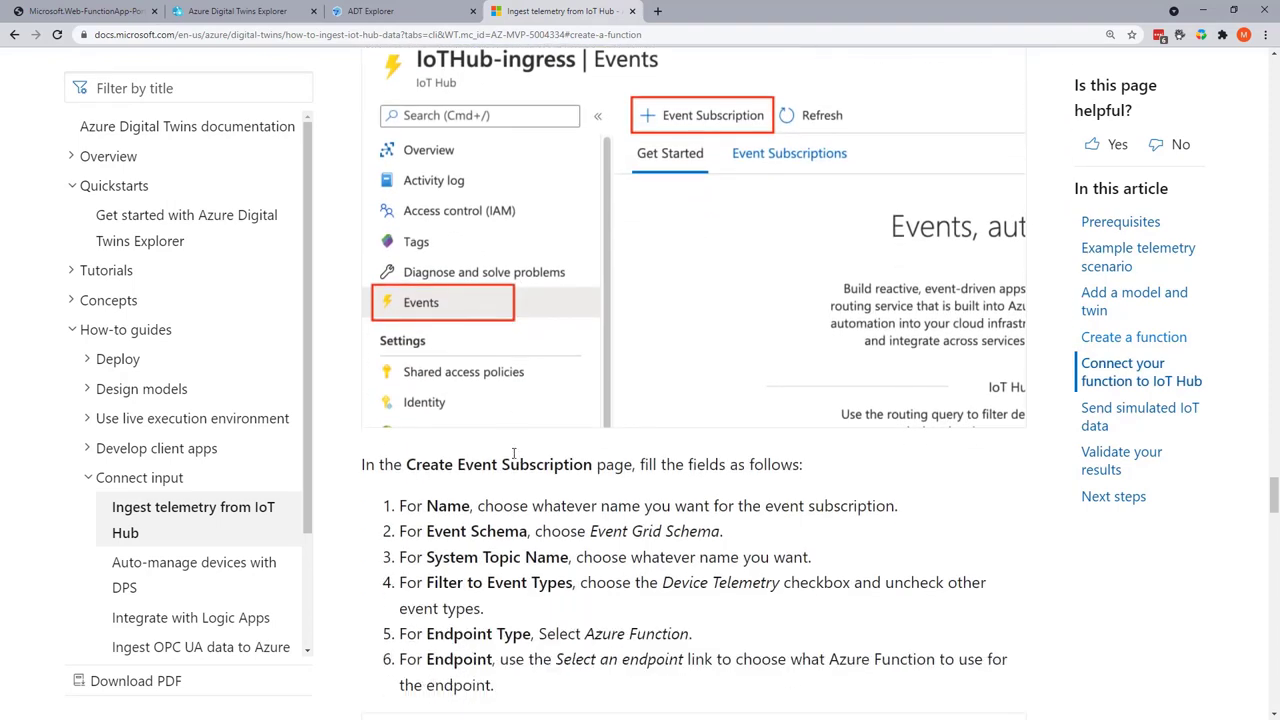
pyautogui.scroll(-3, 513, 453)
pyautogui.scroll(3, 513, 453)
# - Switch back to the Azure portal and open the deployed FleetManagerIngestor function app
pyautogui.click(70, 11)
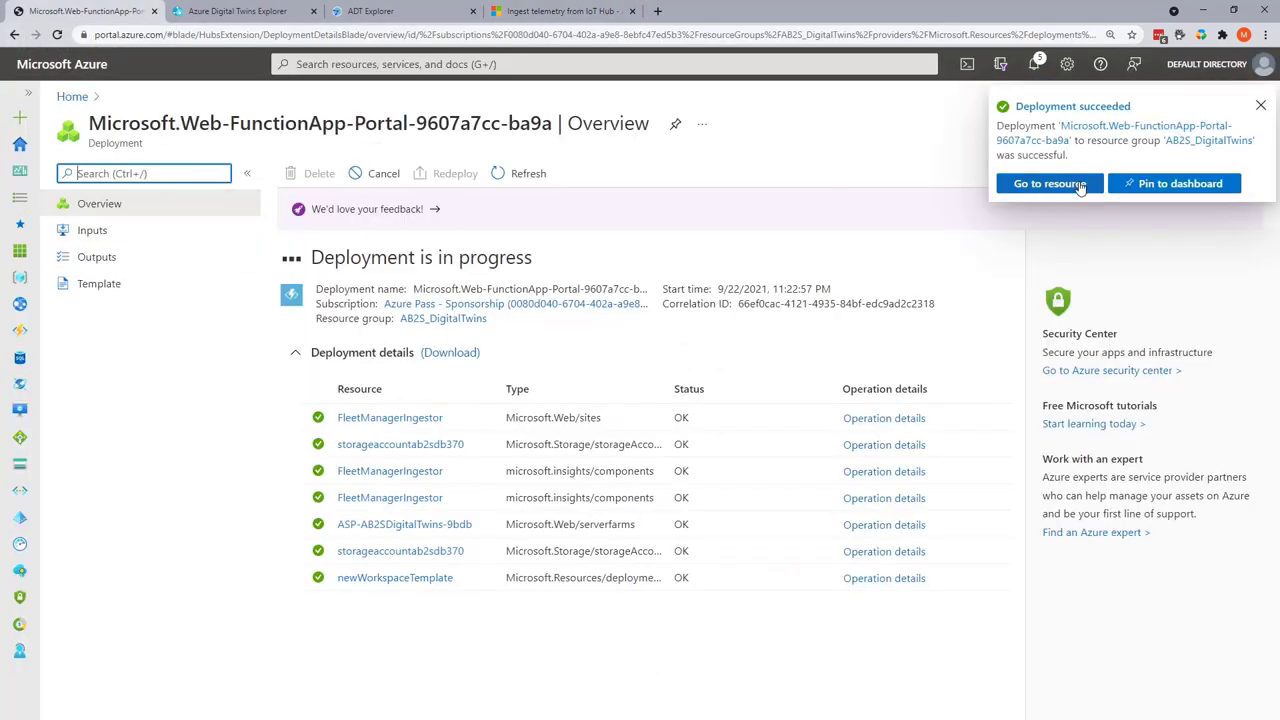
pyautogui.click(1048, 183)
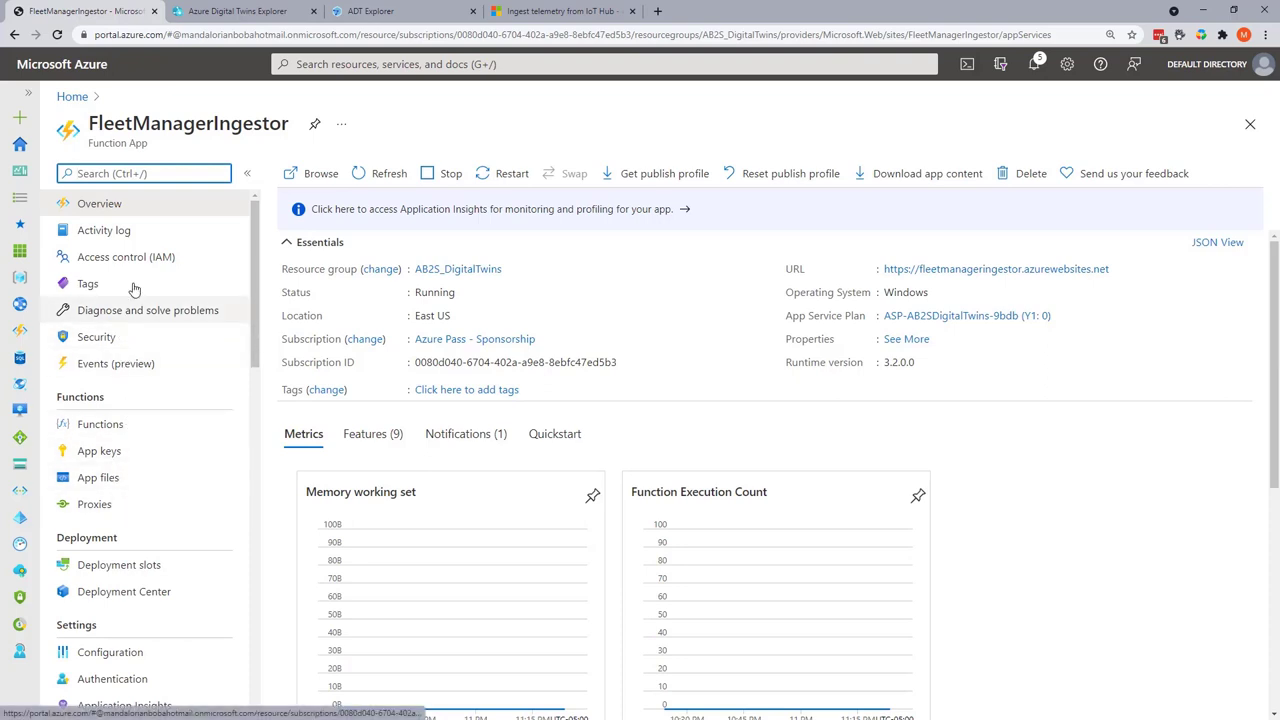
# - Find the function app's Identity settings, turn the system-assigned managed identity on and save the change
pyautogui.scroll(-1, 134, 374)
pyautogui.scroll(2, 125, 300)
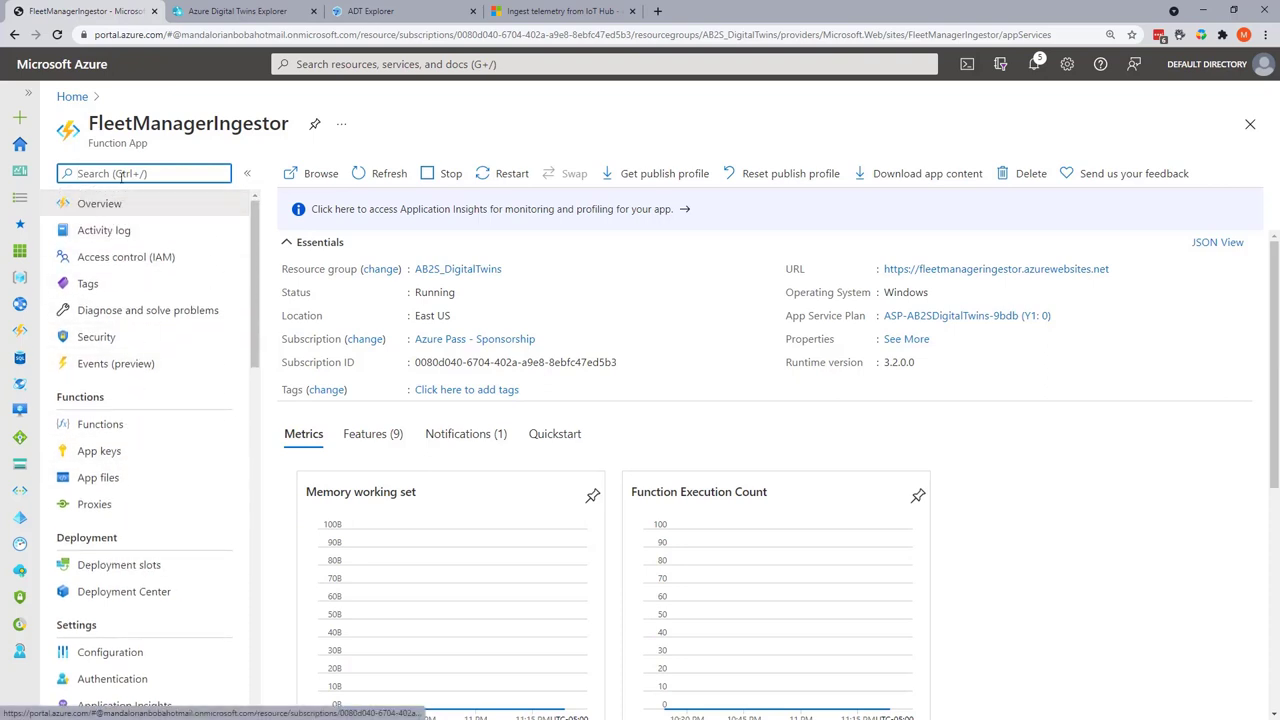
pyautogui.write('iden')
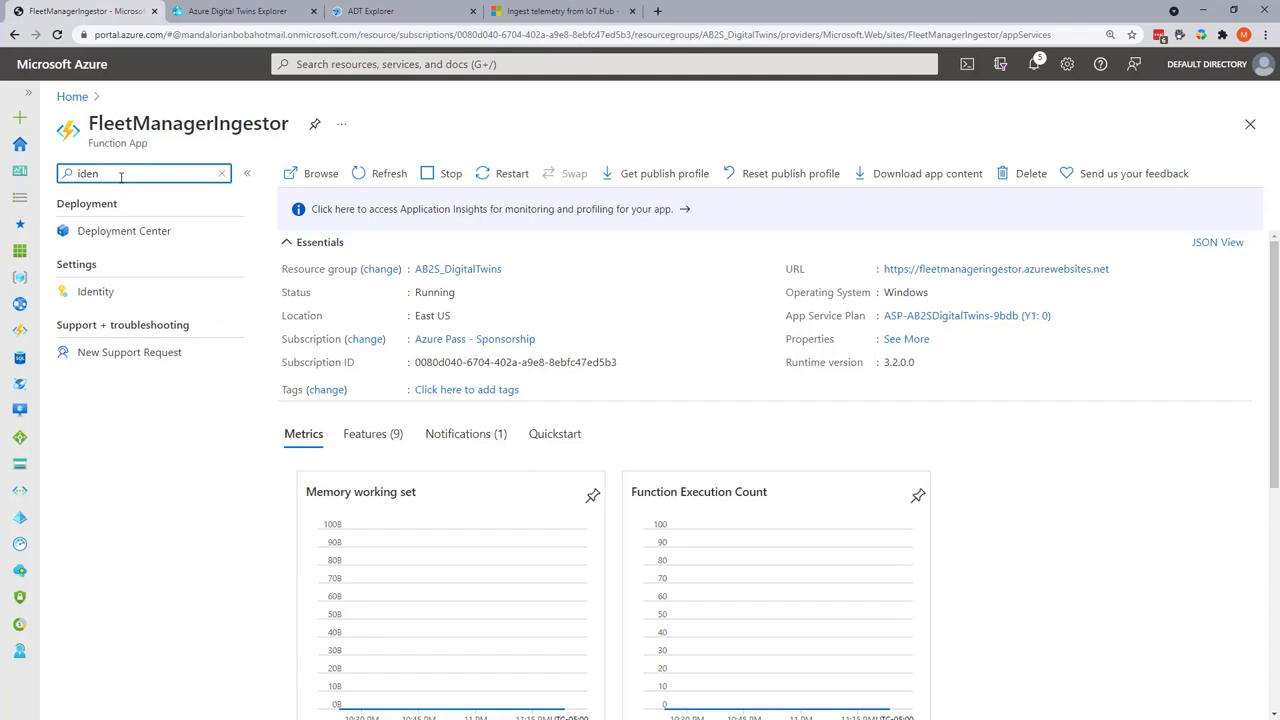
pyautogui.click(90, 292)
pyautogui.click(366, 338)
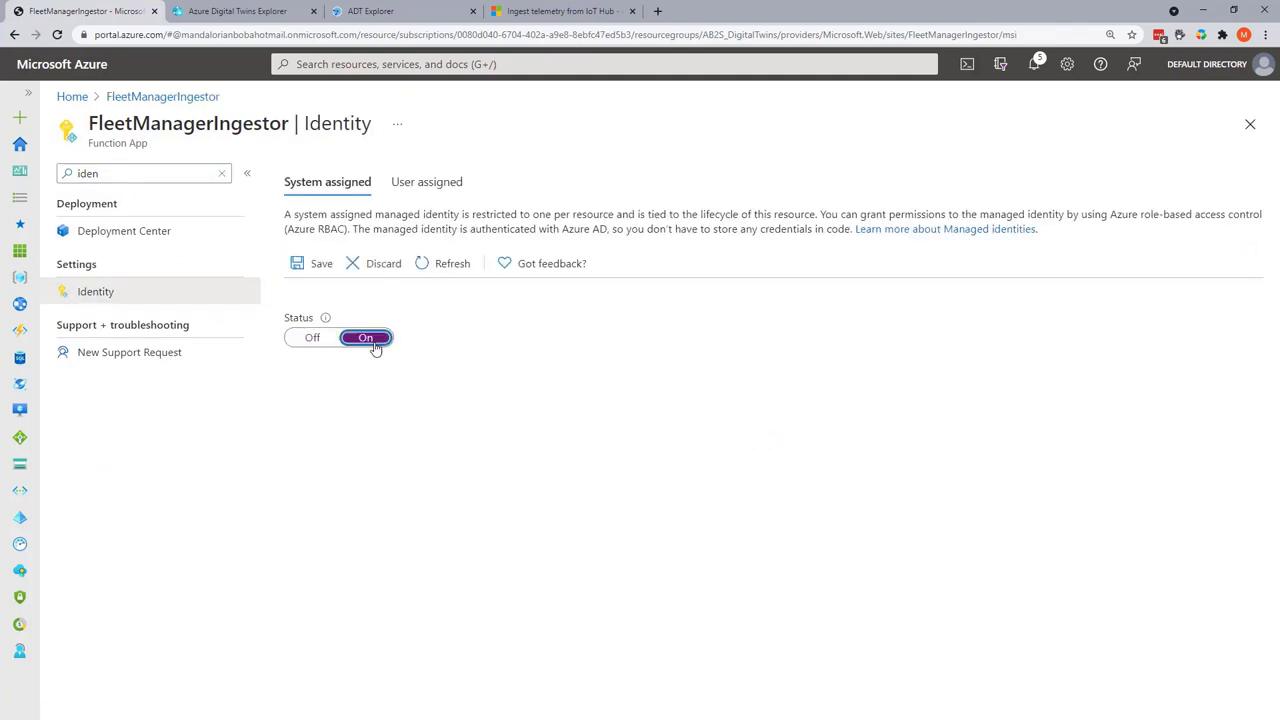
pyautogui.click(318, 264)
pyautogui.click(327, 252)
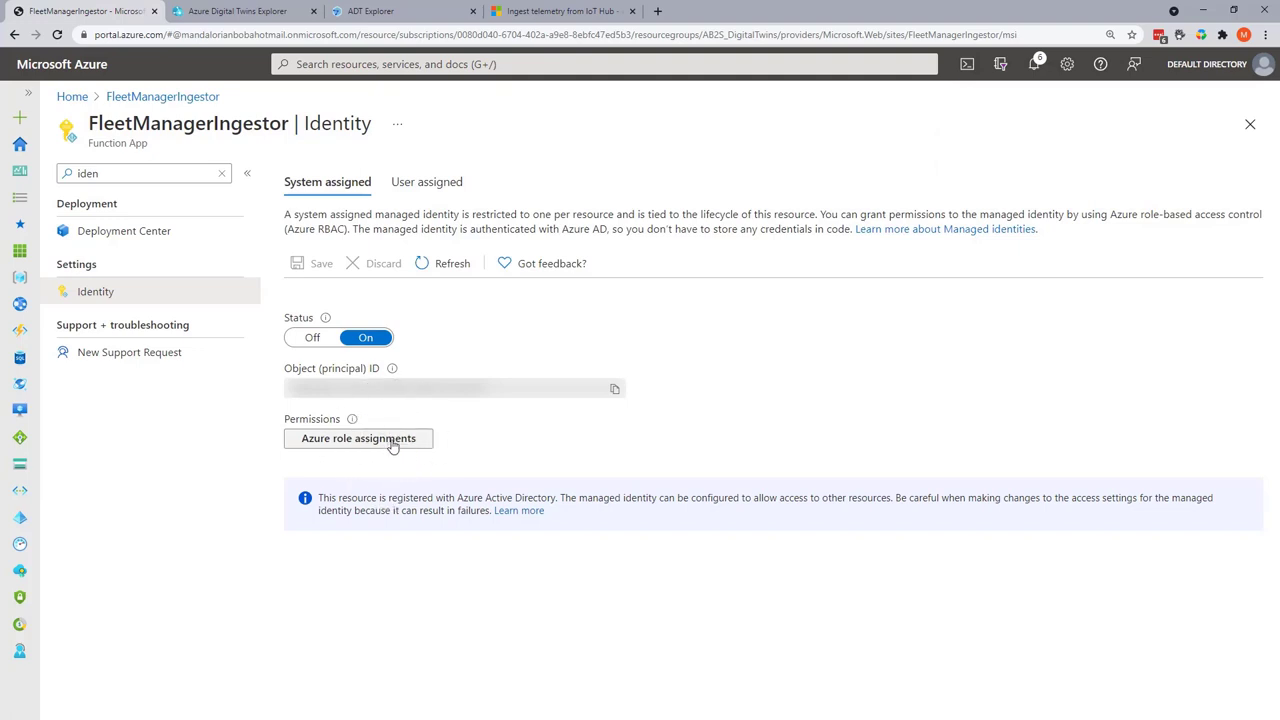
# - Start a new Azure role assignment for the function app's managed identity, scoped to the AB2S_DigitalTwins resource group
pyautogui.click(275, 16)
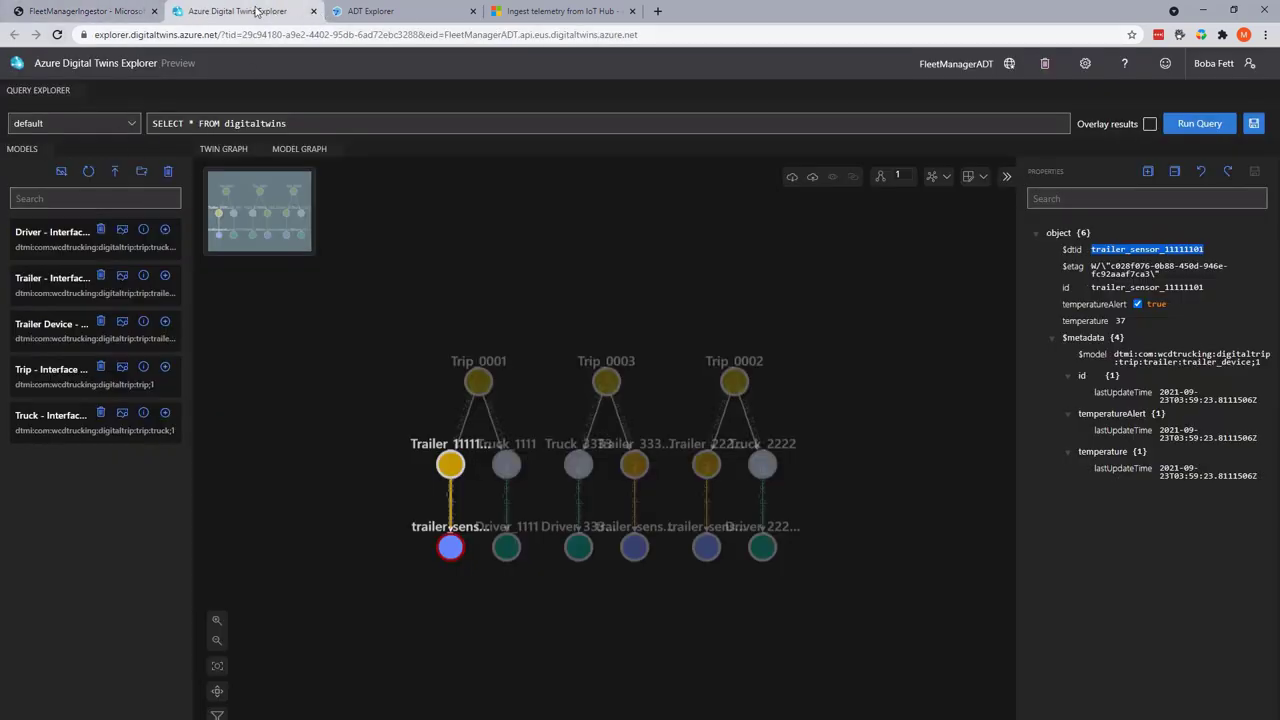
pyautogui.click(130, 16)
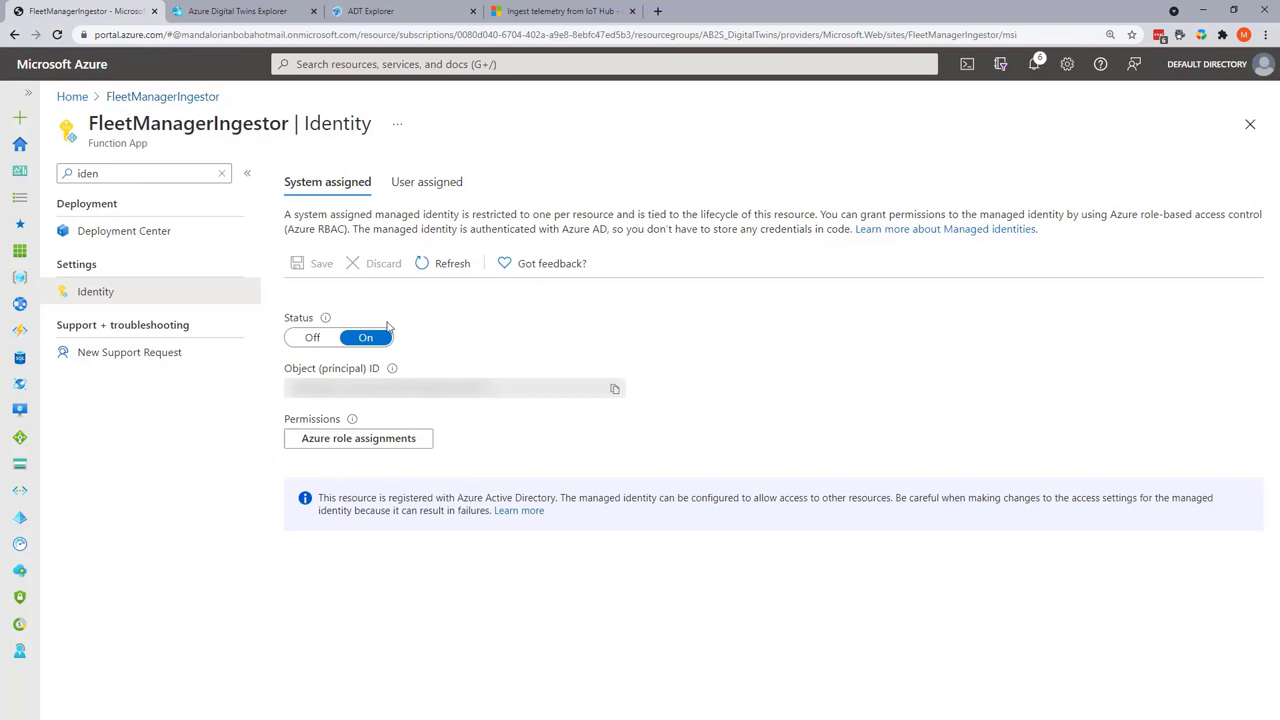
pyautogui.click(400, 439)
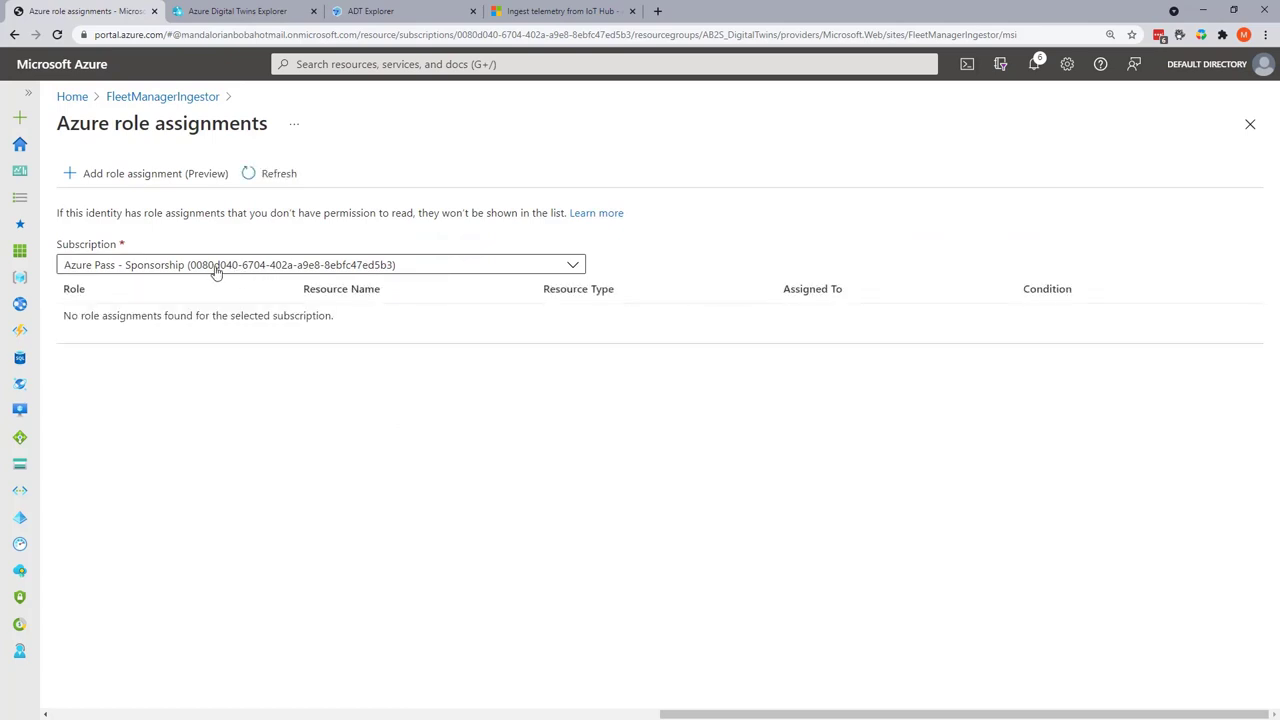
pyautogui.click(140, 174)
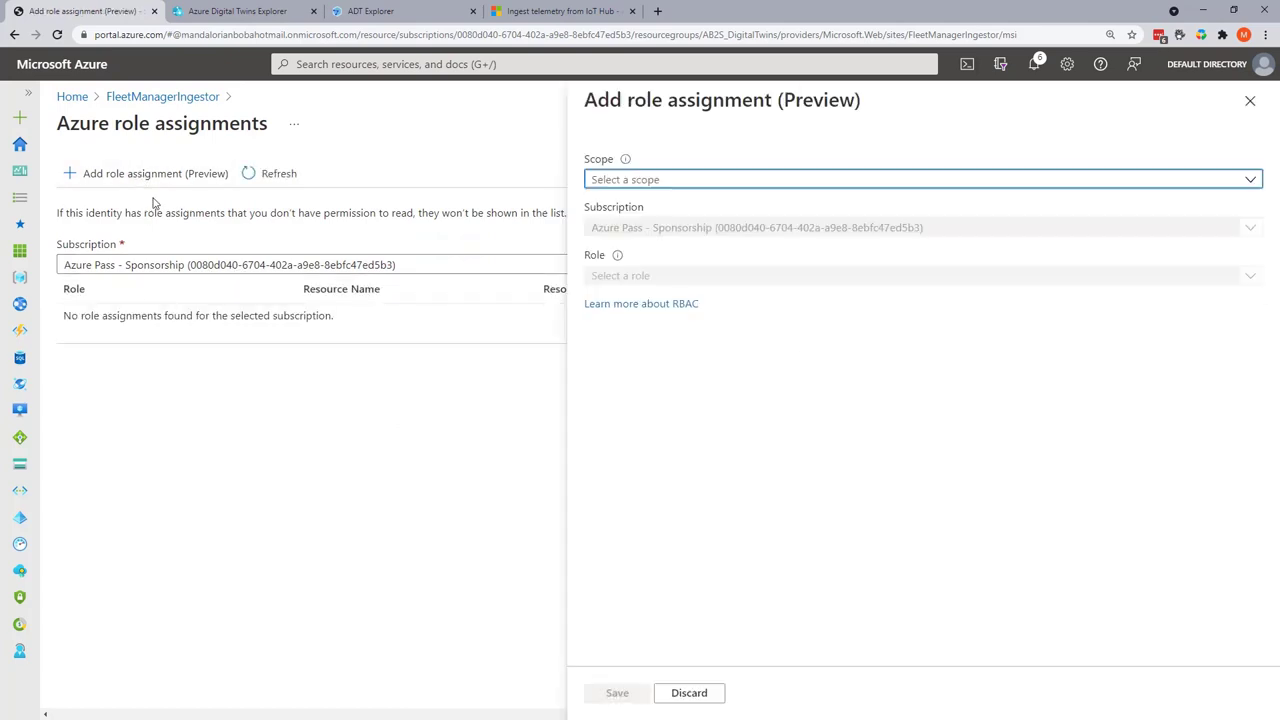
pyautogui.click(660, 179)
pyautogui.click(798, 264)
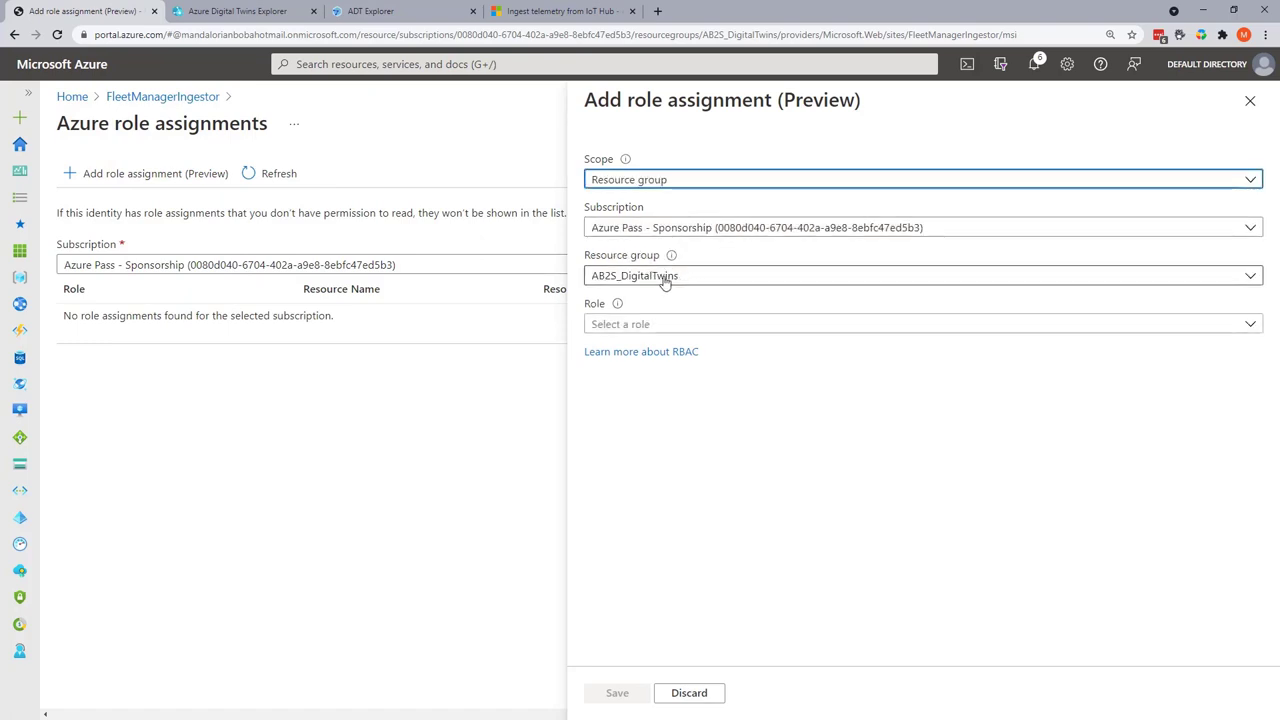
# - Choose the Azure Digital Twins Data Owner role for the assignment and save it
pyautogui.click(655, 324)
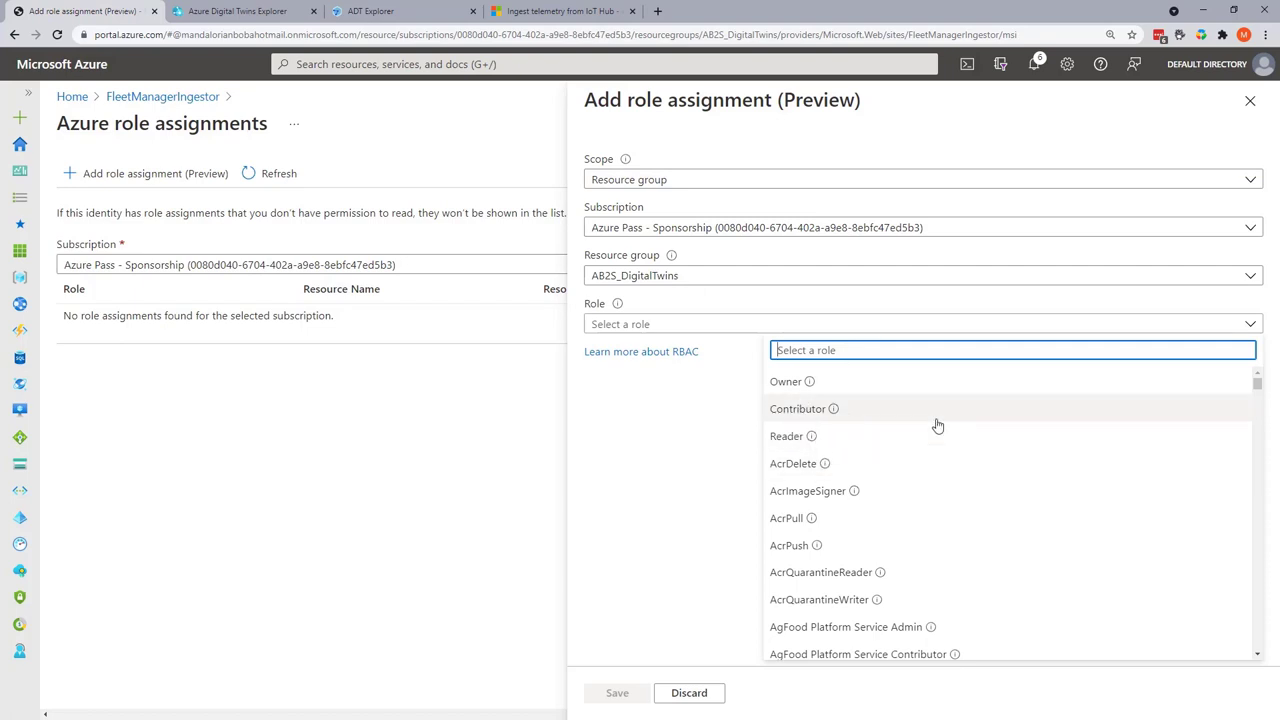
pyautogui.write('Azure Dig')
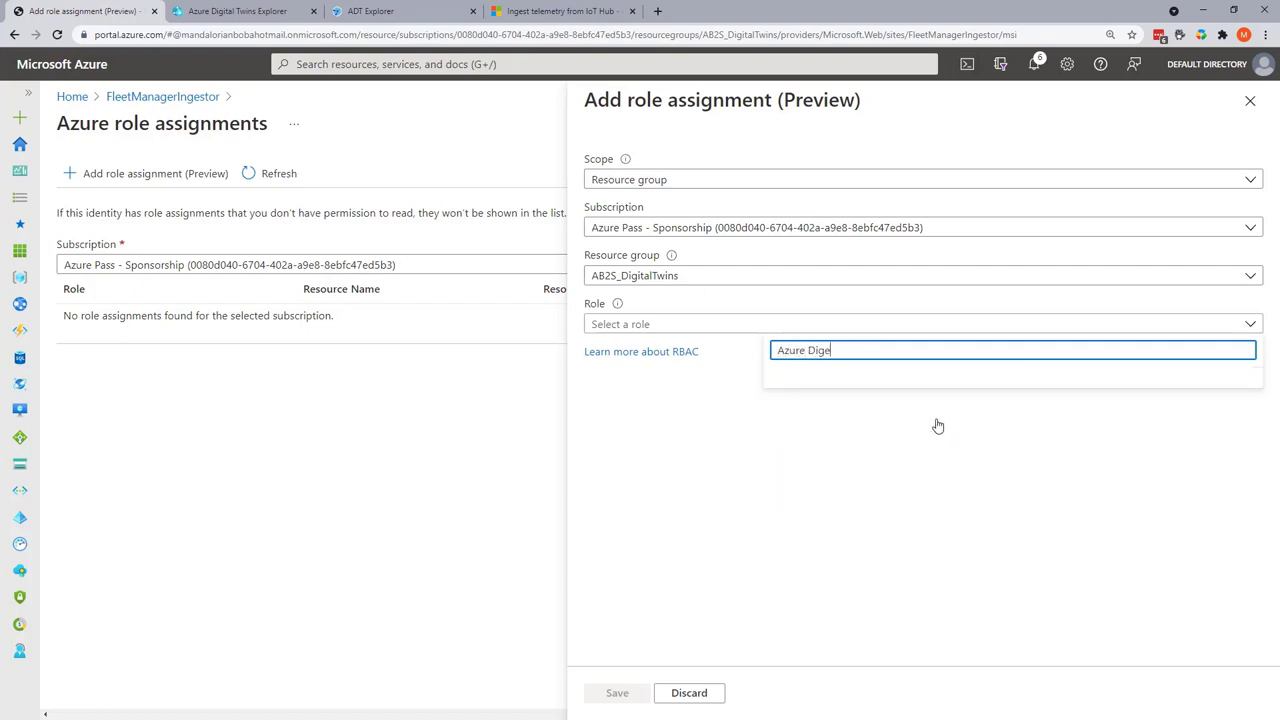
pyautogui.click(895, 386)
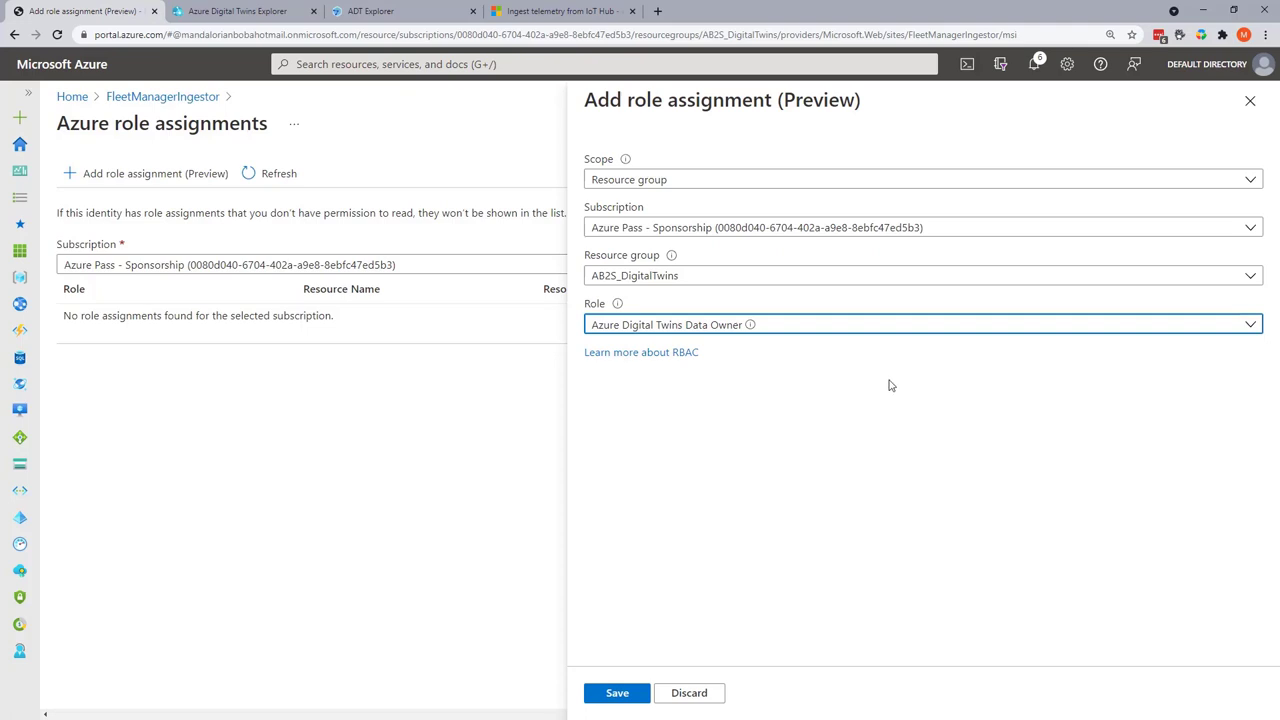
pyautogui.click(617, 693)
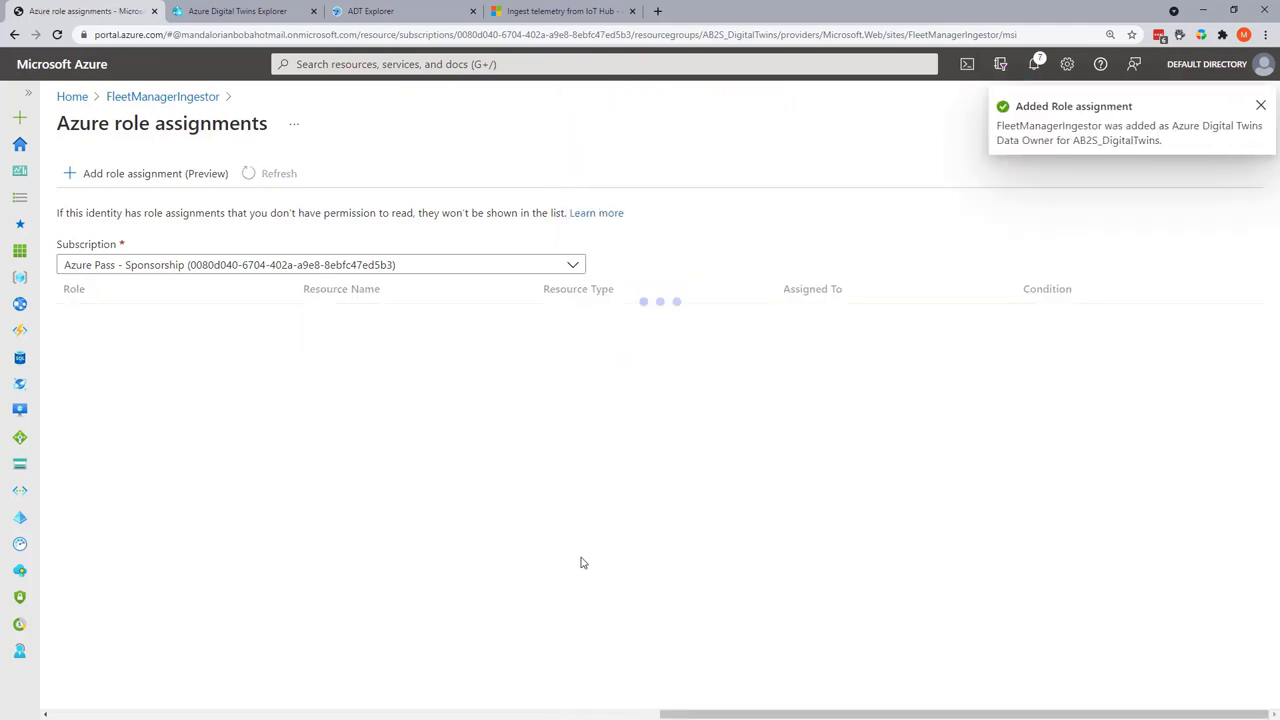
# - Recheck the article's instructions on assigning the access role, and refresh the function app's role assignments in the portal
pyautogui.click(560, 11)
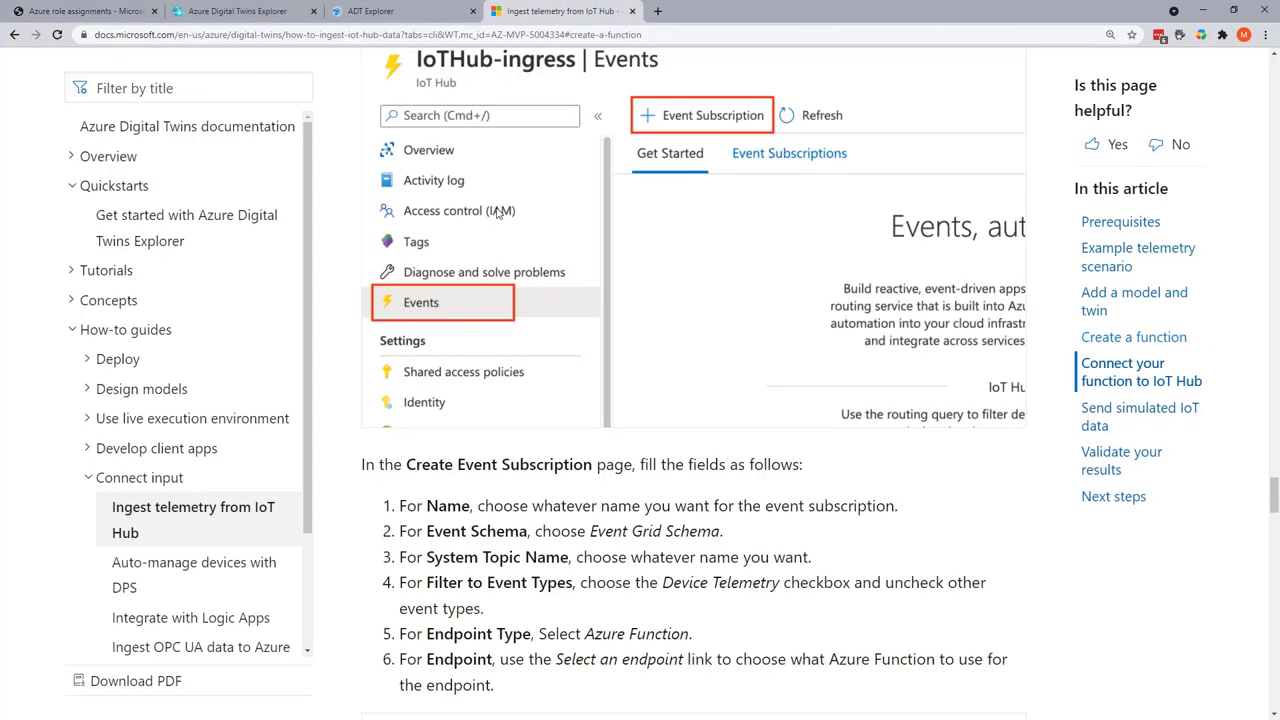
pyautogui.scroll(9, 507, 216)
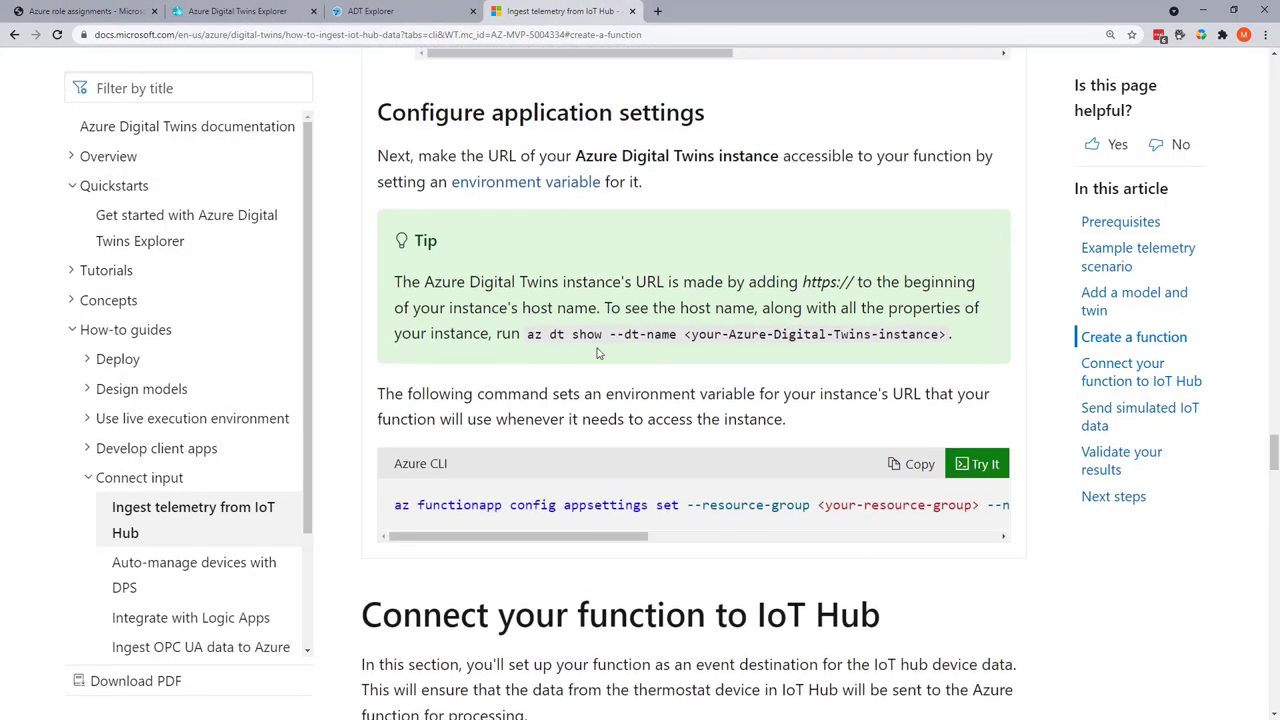
pyautogui.scroll(6, 598, 352)
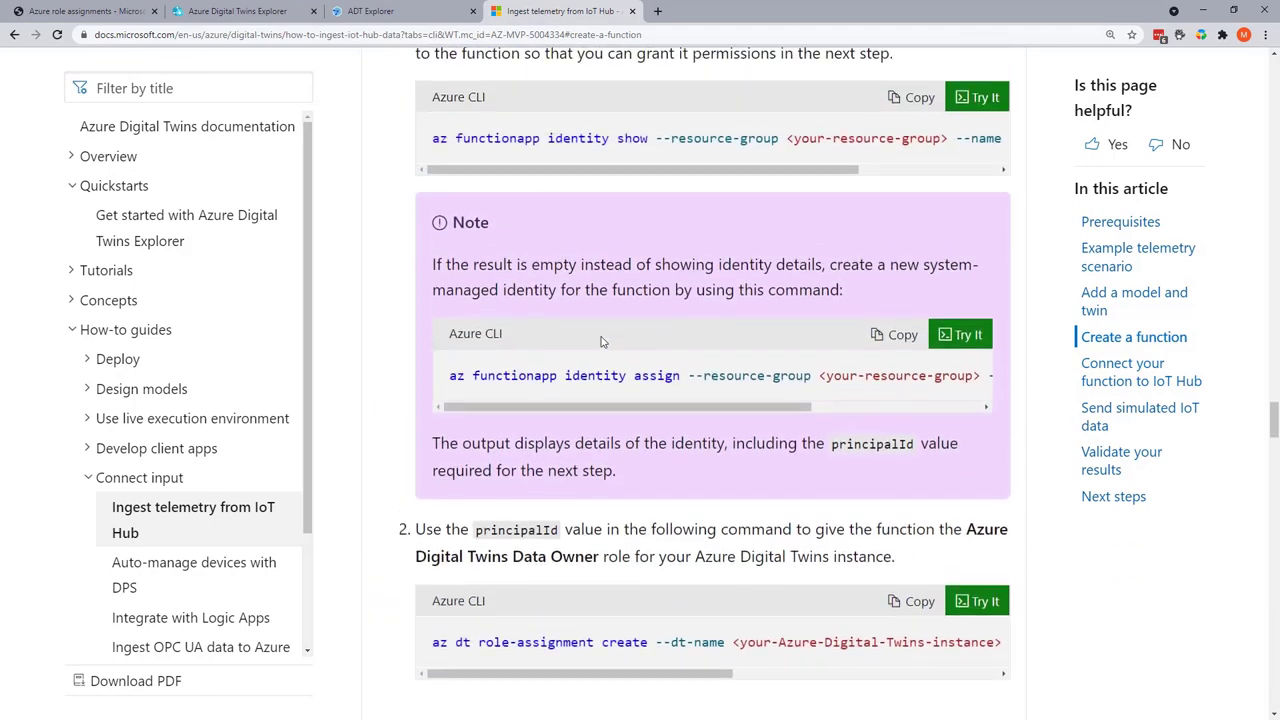
pyautogui.scroll(4, 601, 342)
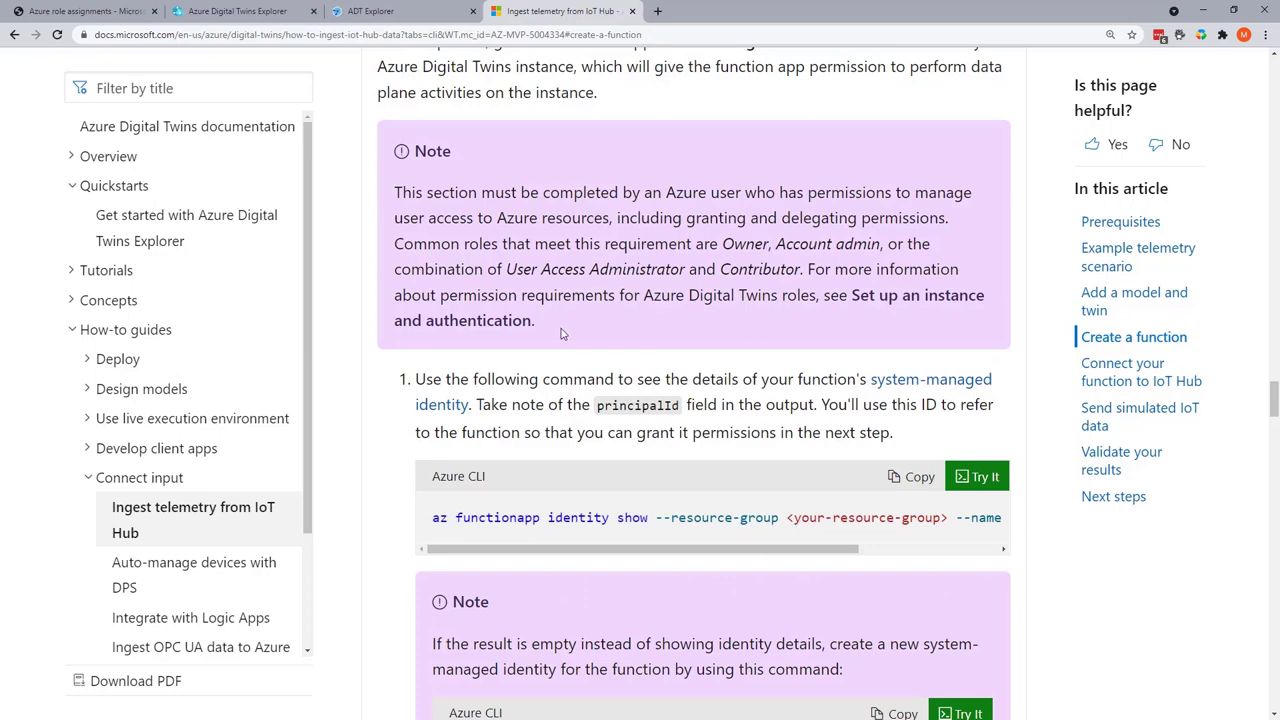
pyautogui.scroll(2, 561, 334)
pyautogui.scroll(-7, 618, 291)
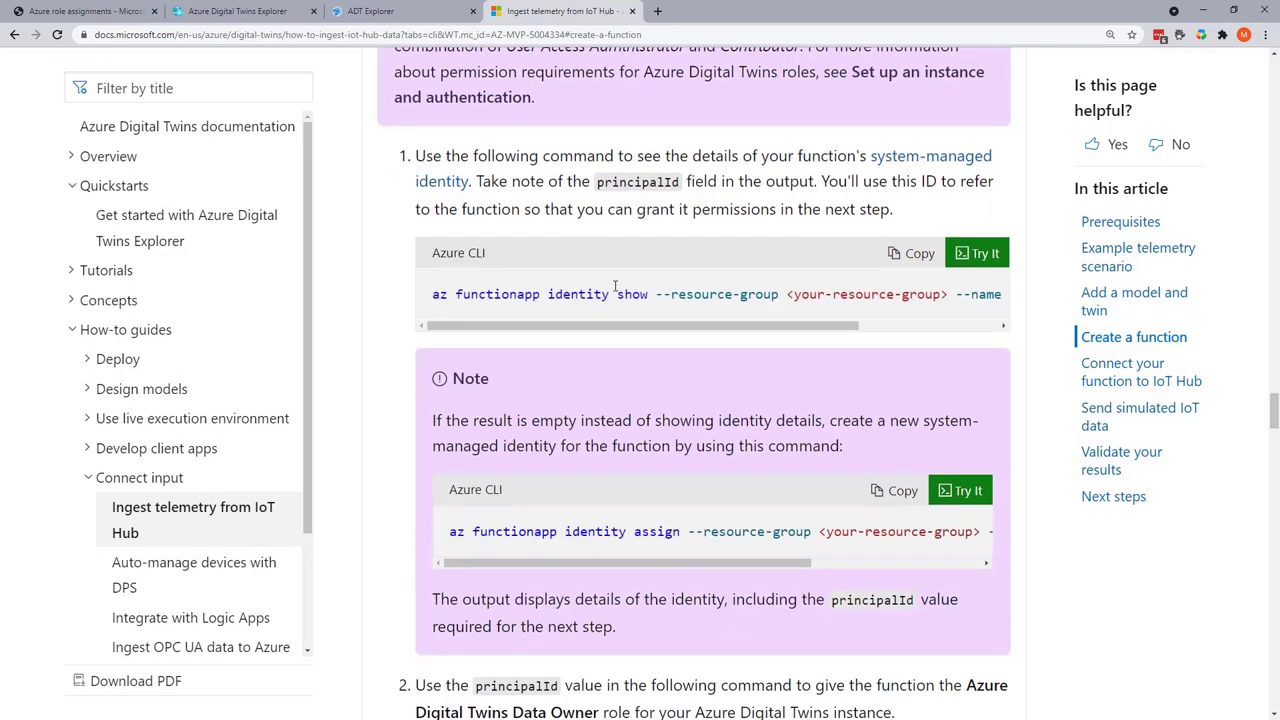
pyautogui.click(85, 11)
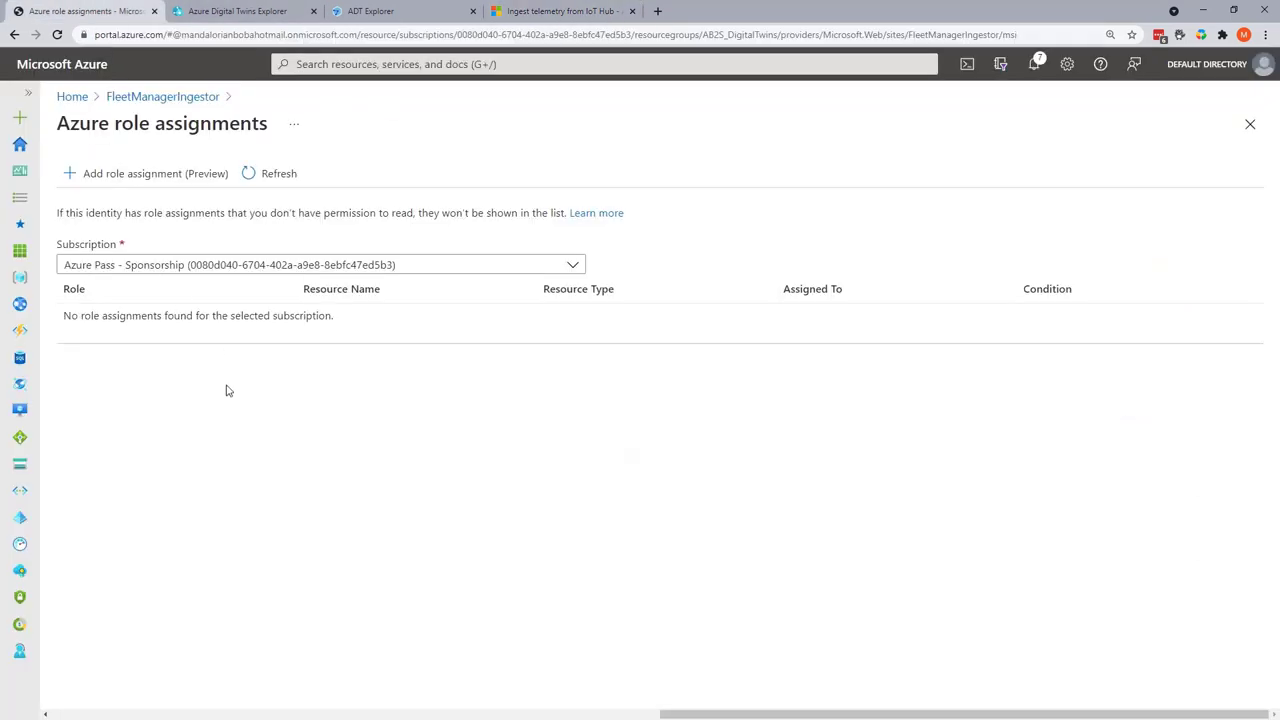
pyautogui.click(284, 175)
# - Open portal.azure.com in a new browser tab and place that tab directly after the first portal tab
pyautogui.click(603, 14)
pyautogui.click(657, 12)
pyautogui.write('portal.azure.com')
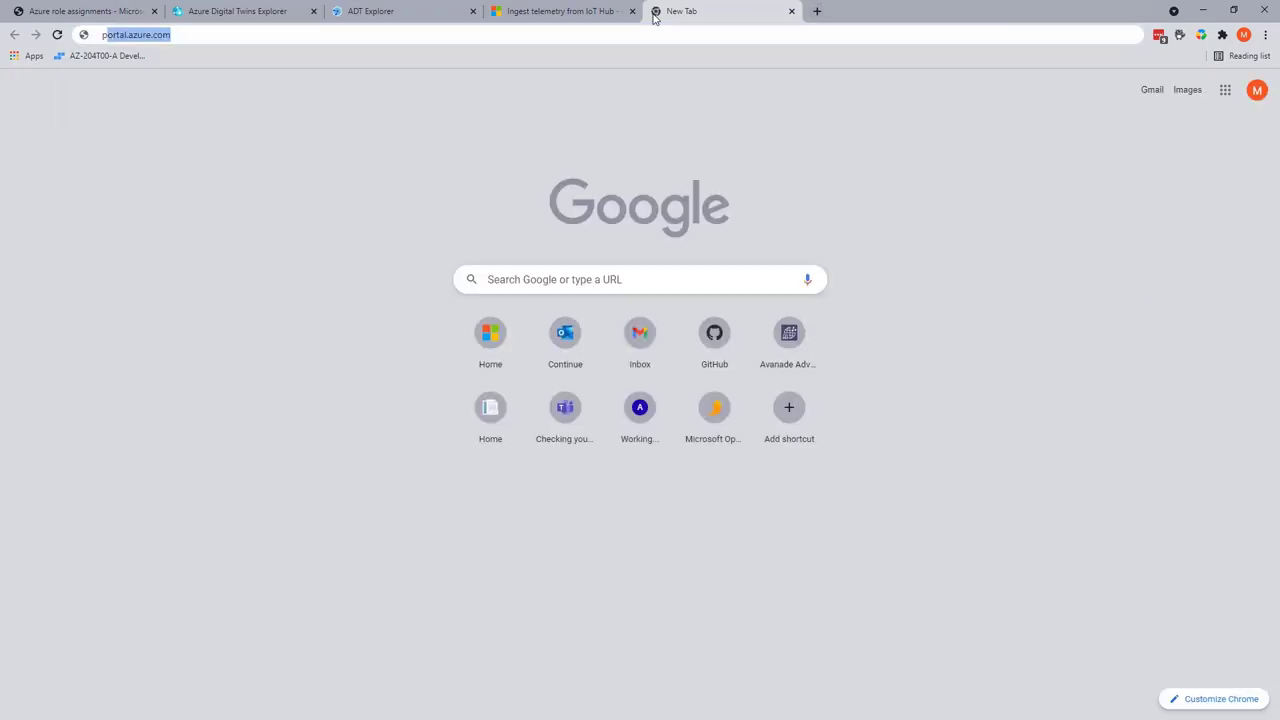
pyautogui.press('Return')
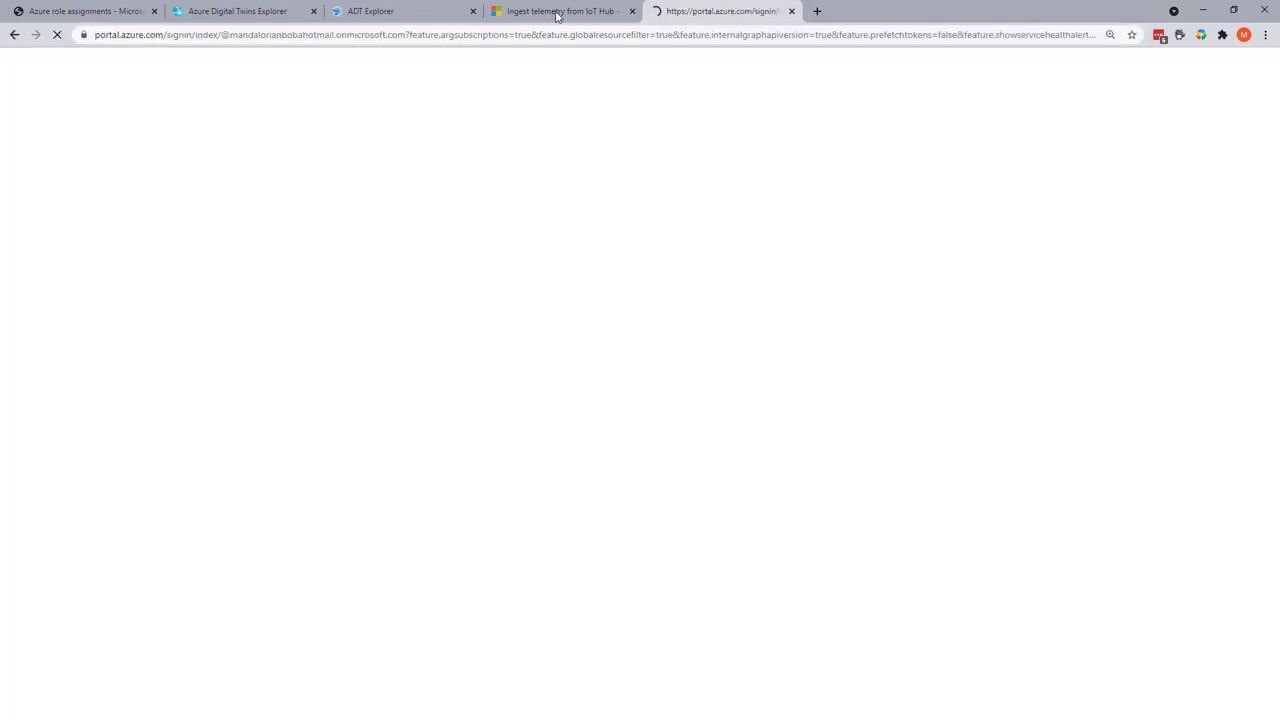
pyautogui.moveTo(652, 17); pyautogui.dragTo(242, 17)
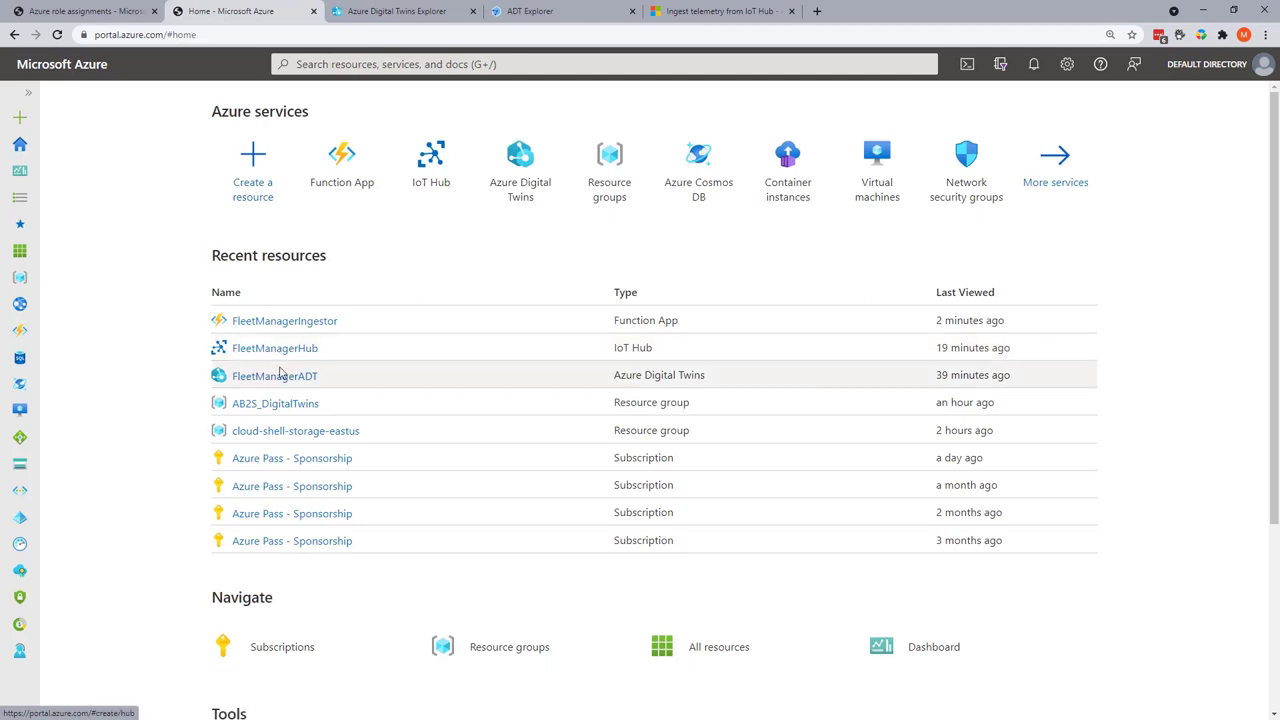
# - Open the FleetManagerADT instance and view the role assignments in its access control settings
pyautogui.click(275, 377)
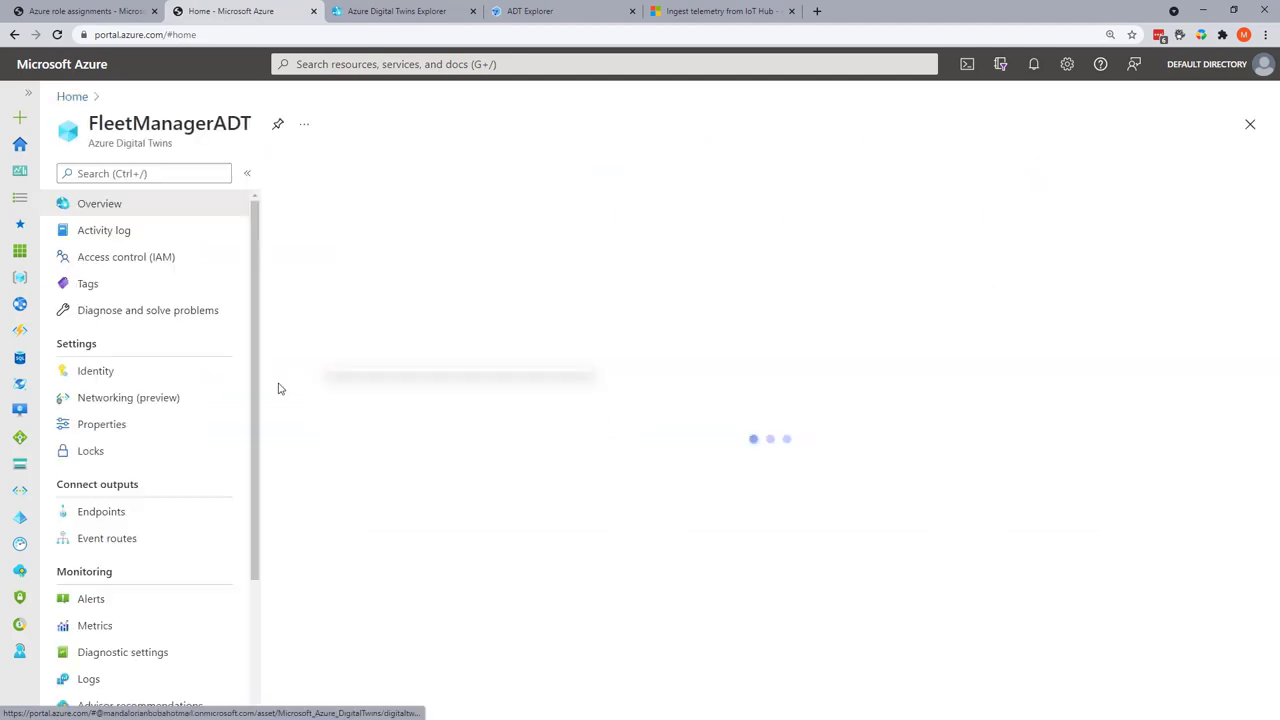
pyautogui.click(132, 258)
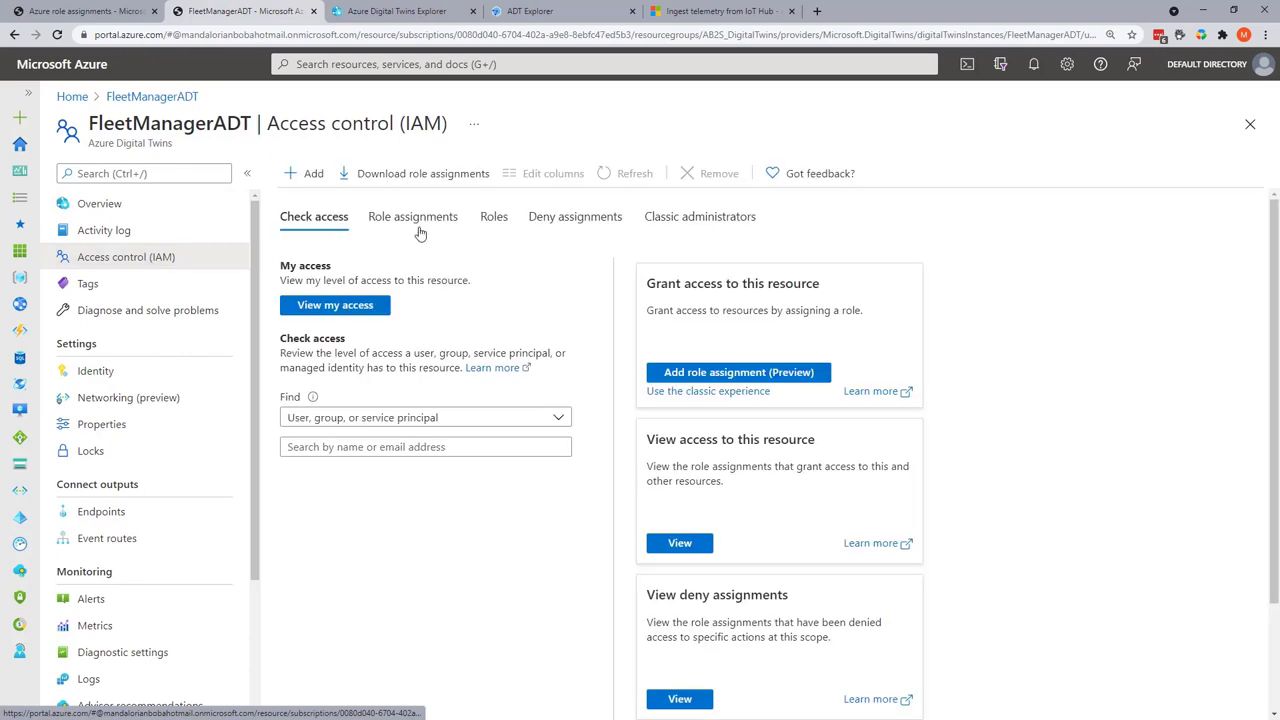
pyautogui.click(414, 218)
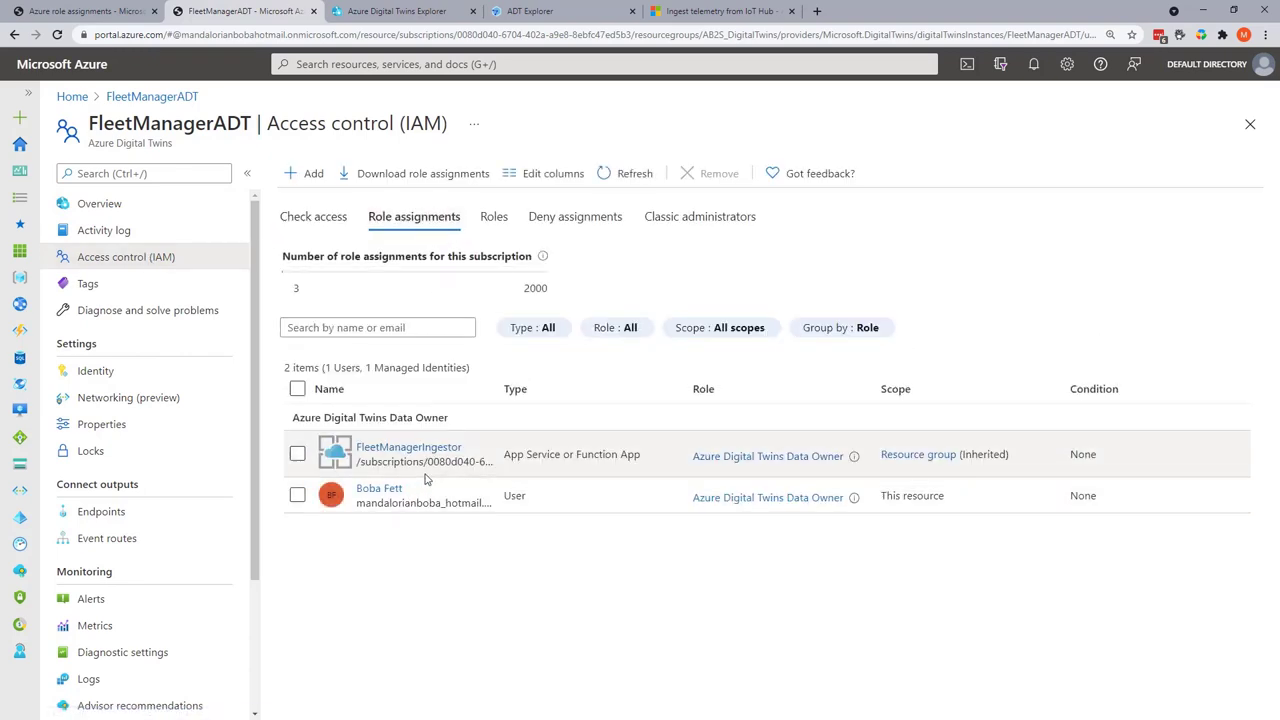
pyautogui.click(306, 173)
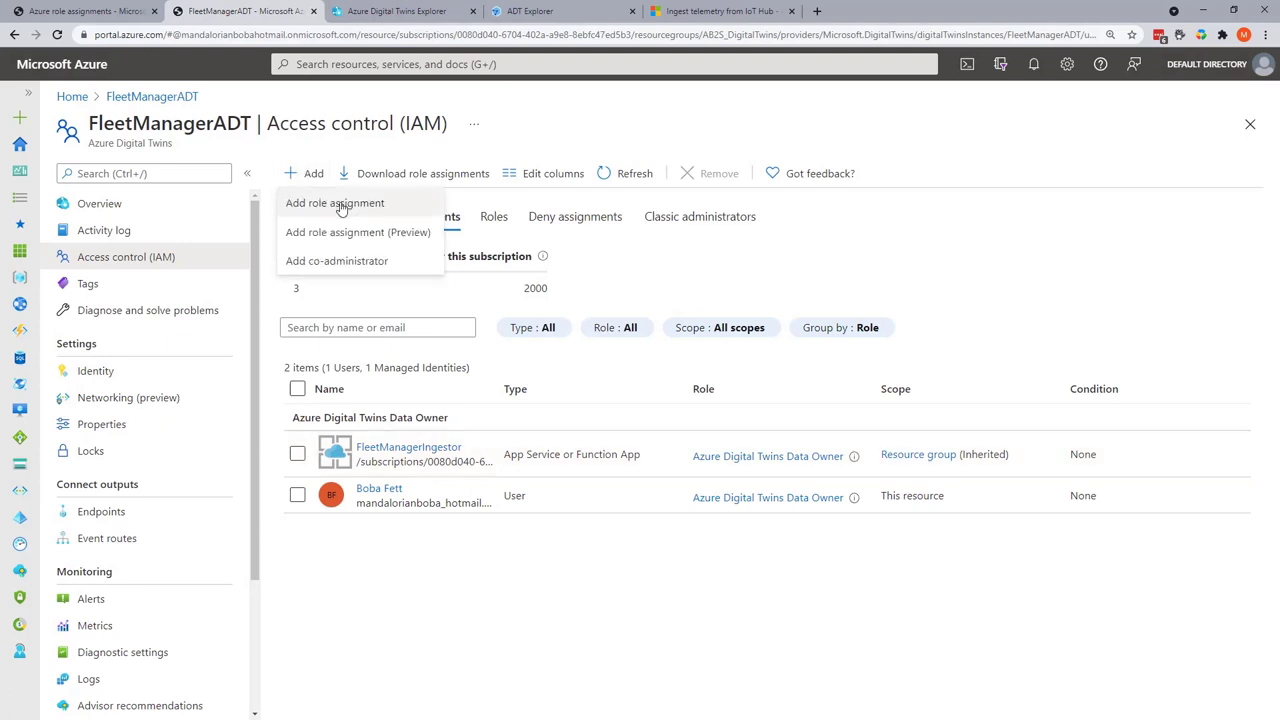
pyautogui.click(352, 203)
pyautogui.click(1036, 171)
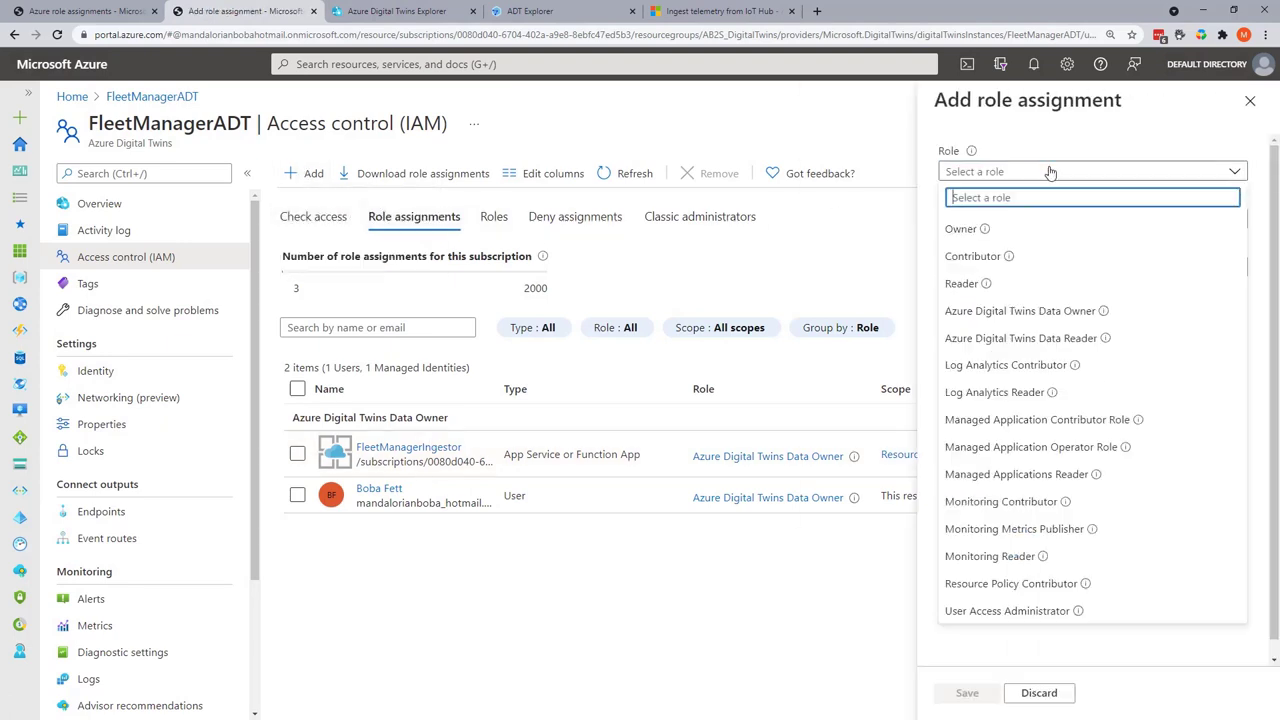
pyautogui.click(1058, 313)
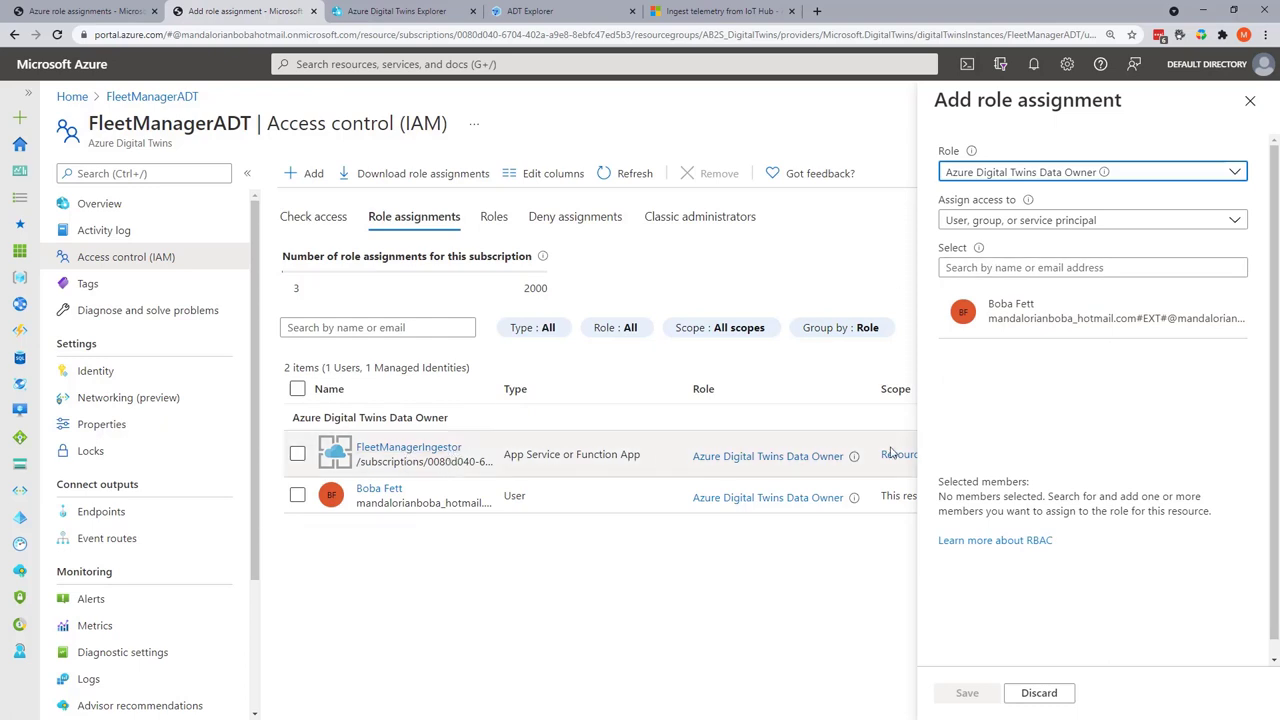
pyautogui.click(1037, 222)
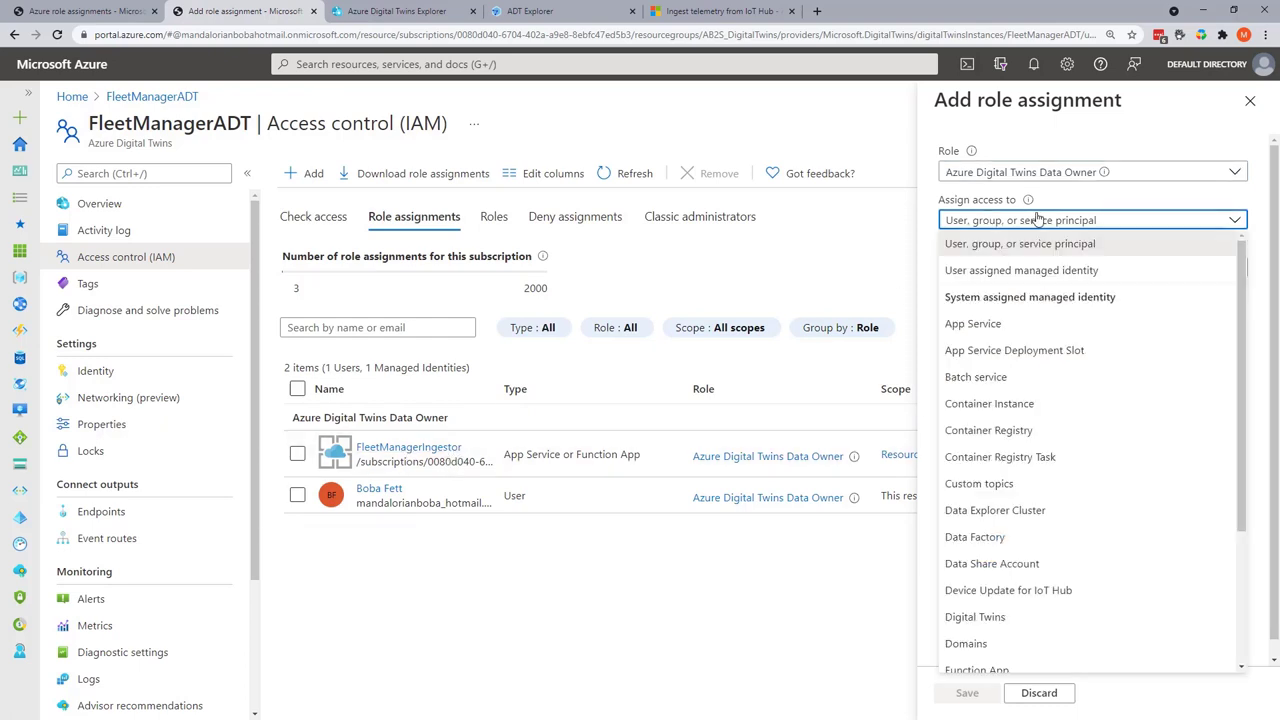
pyautogui.scroll(-3, 1000, 514)
pyautogui.click(994, 479)
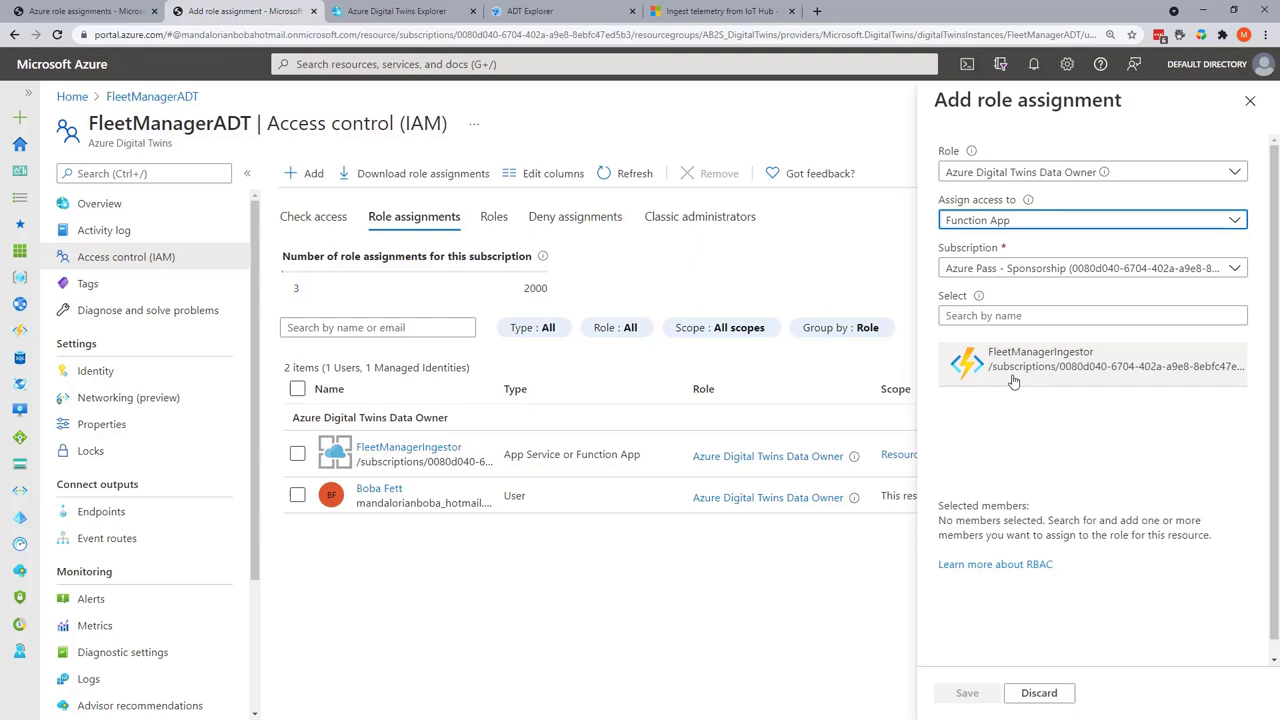
pyautogui.click(1020, 222)
pyautogui.click(1038, 247)
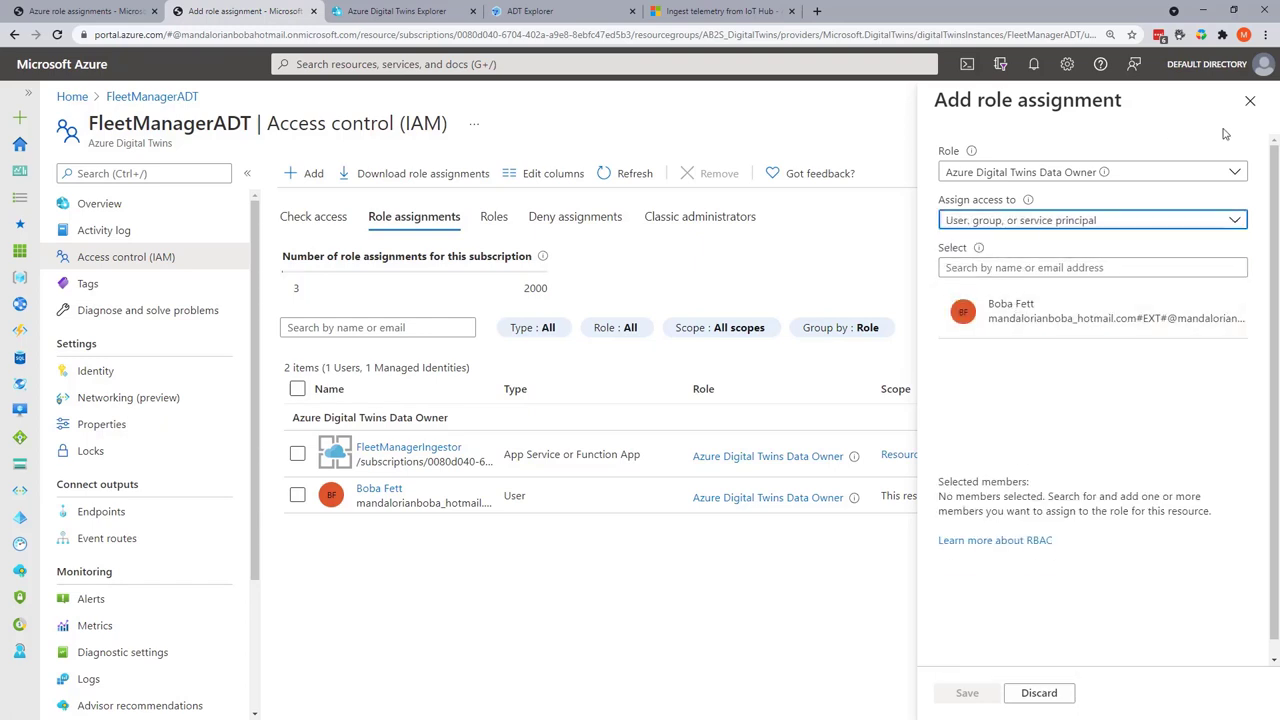
pyautogui.click(1250, 100)
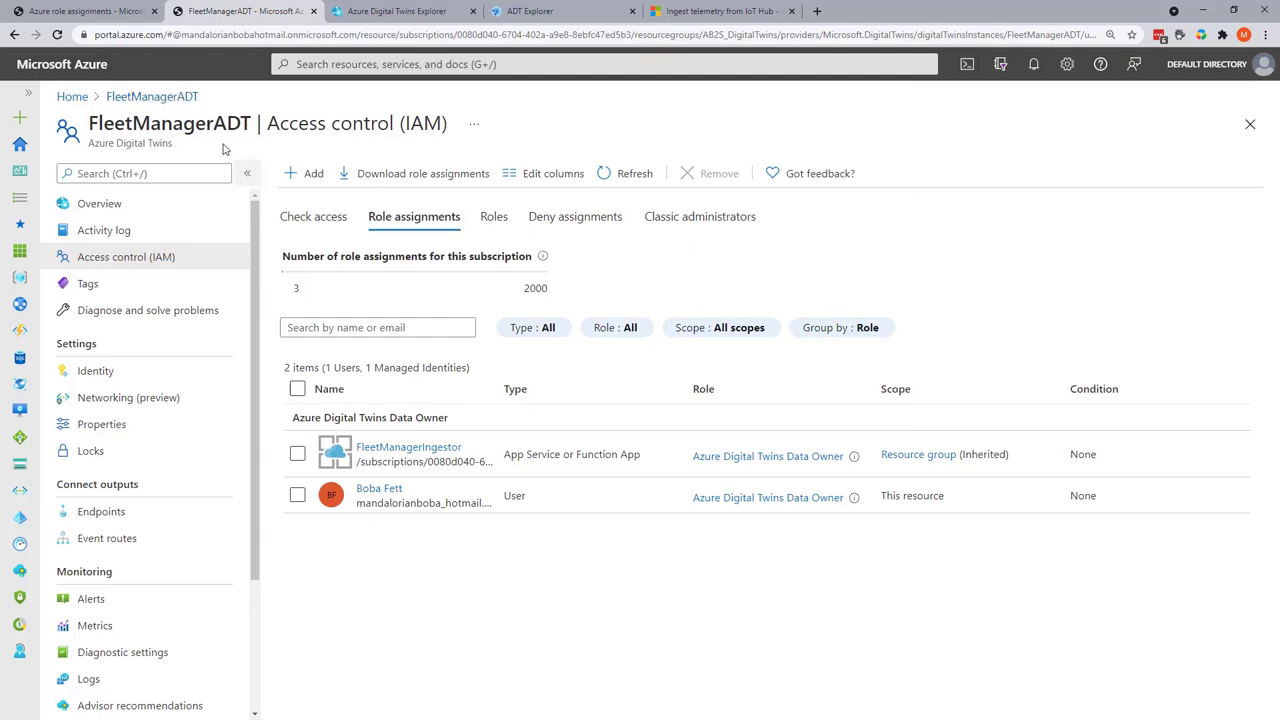
# - Return to the FleetManagerIngestor portal tab and recheck its managed identity's Azure role assignments, refreshing and reopening the list
pyautogui.click(120, 11)
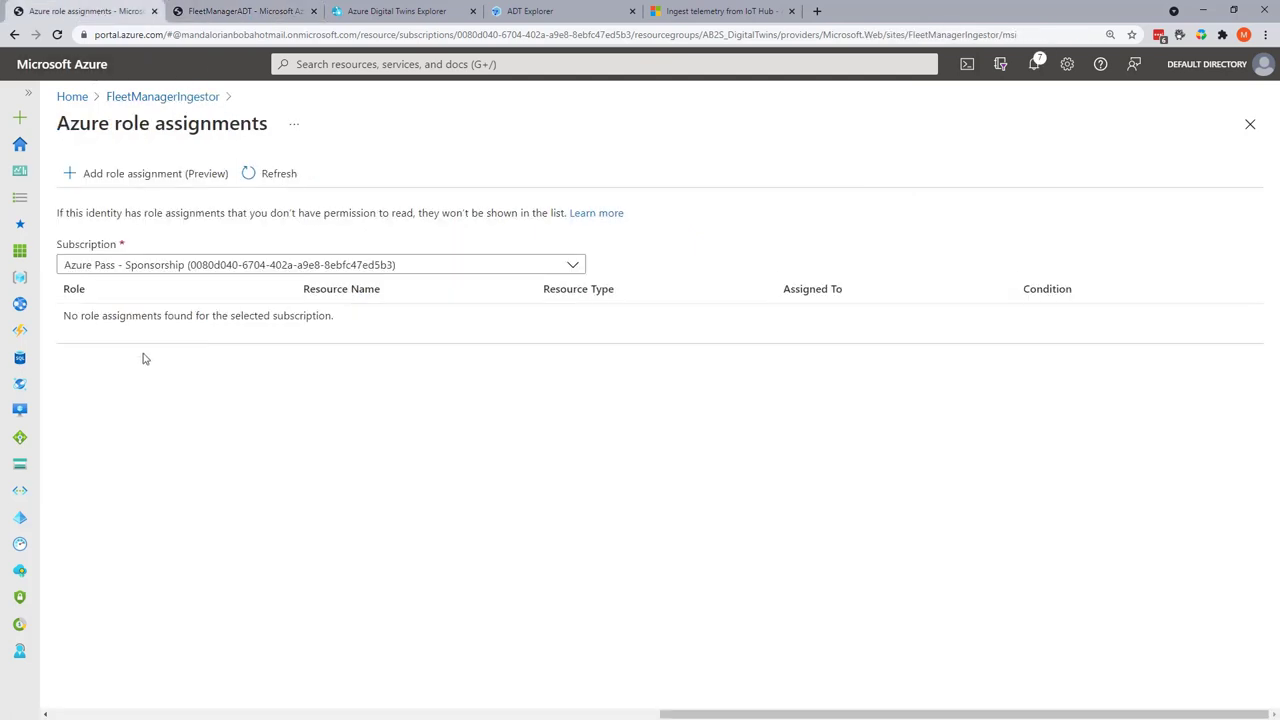
pyautogui.click(272, 174)
pyautogui.click(134, 97)
pyautogui.click(346, 440)
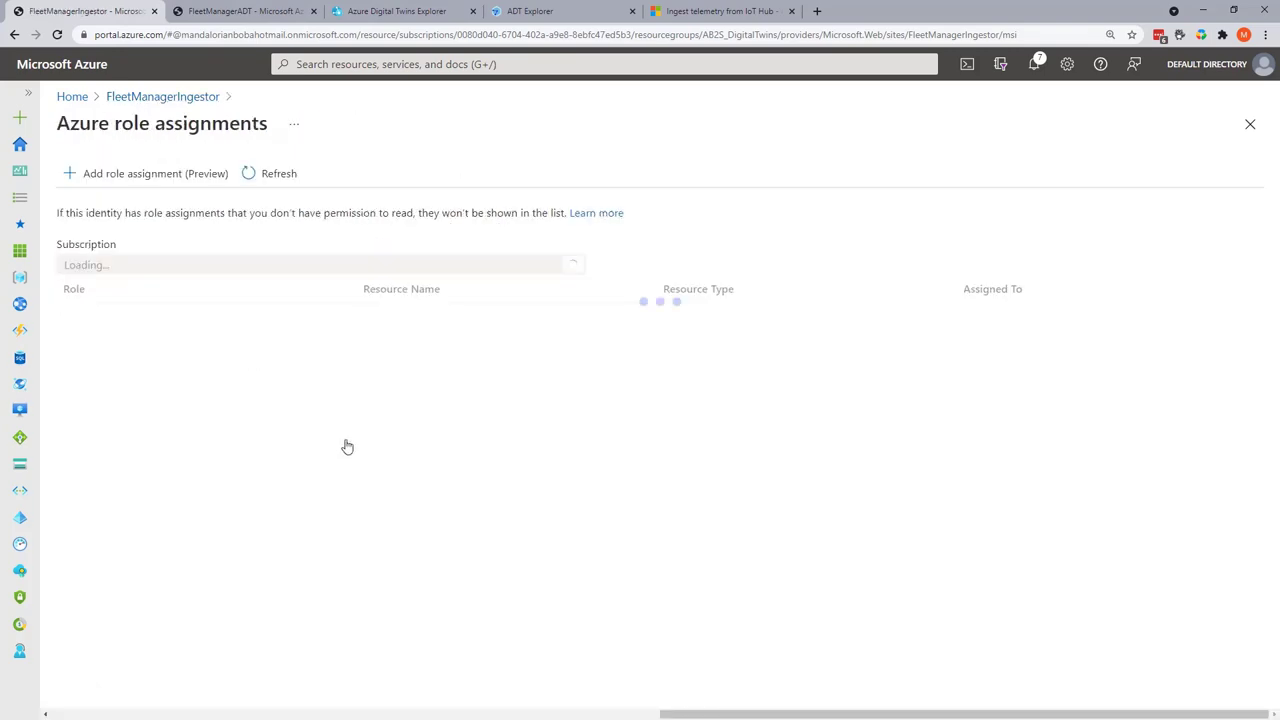
pyautogui.click(243, 174)
pyautogui.click(160, 97)
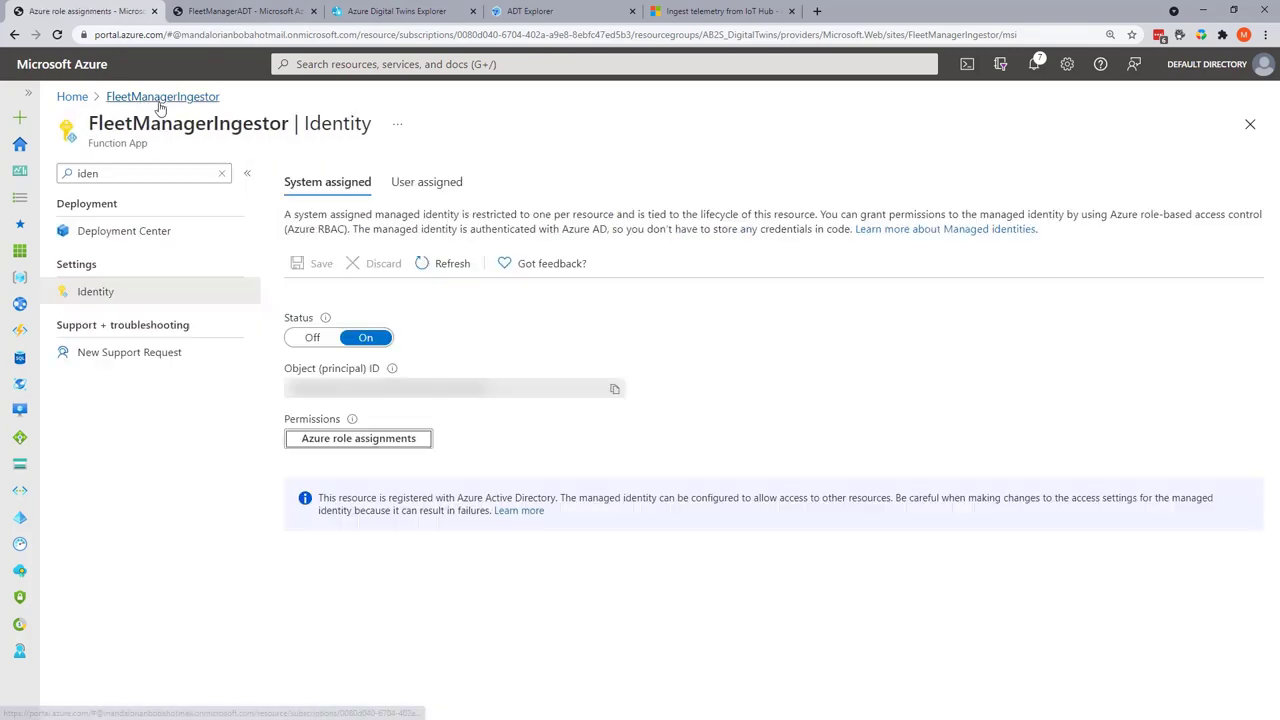
# - Reopen the FleetManagerIngestor function app from the portal home page and go to its configuration settings
pyautogui.click(72, 97)
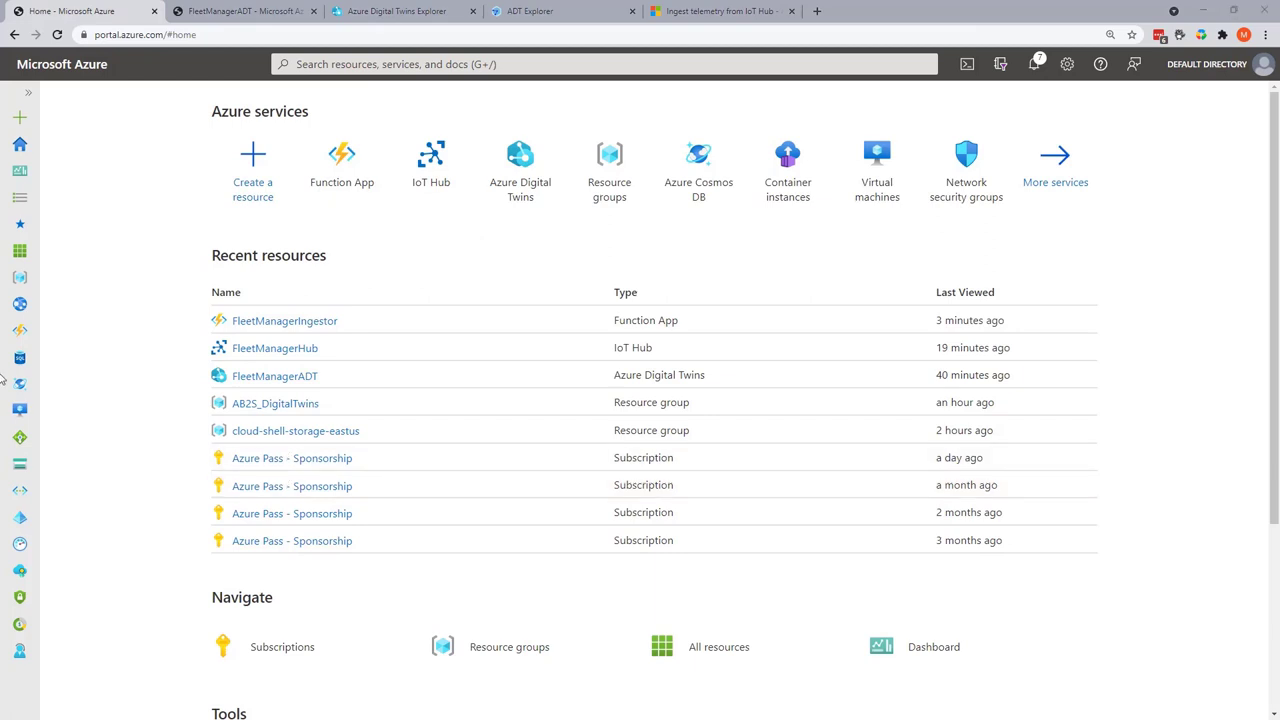
pyautogui.click(265, 322)
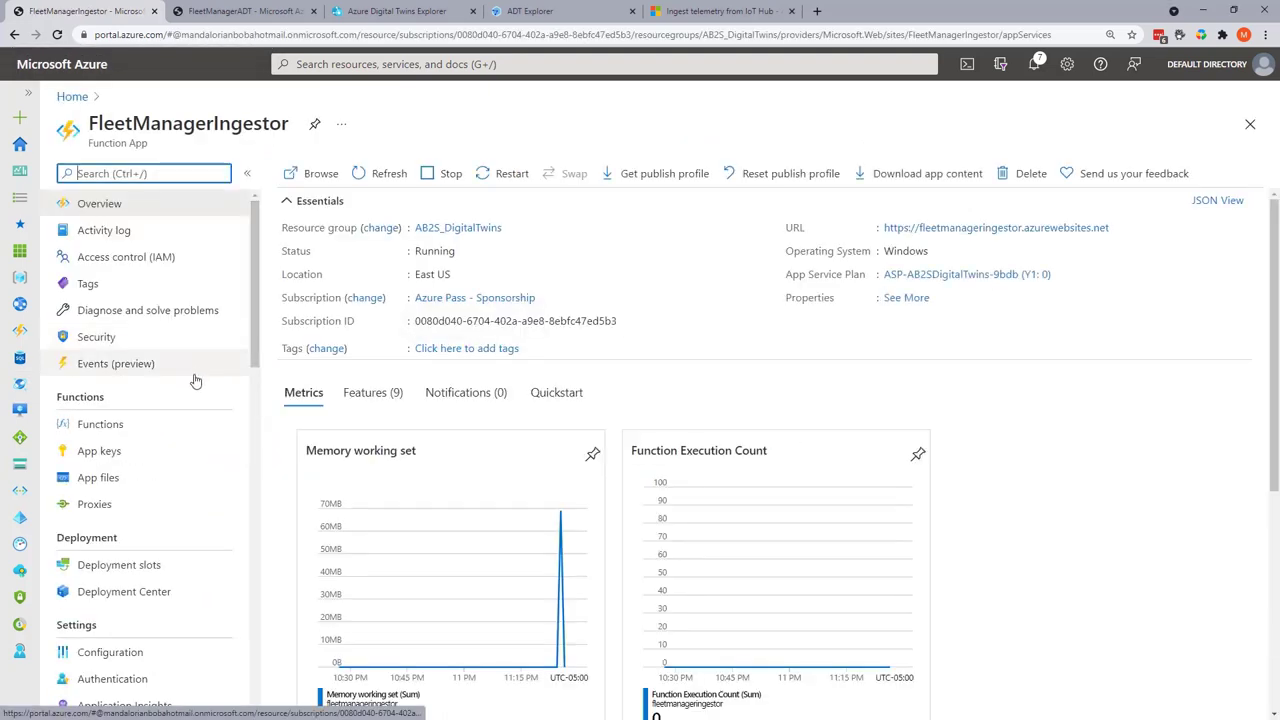
pyautogui.scroll(-1, 150, 440)
pyautogui.click(124, 585)
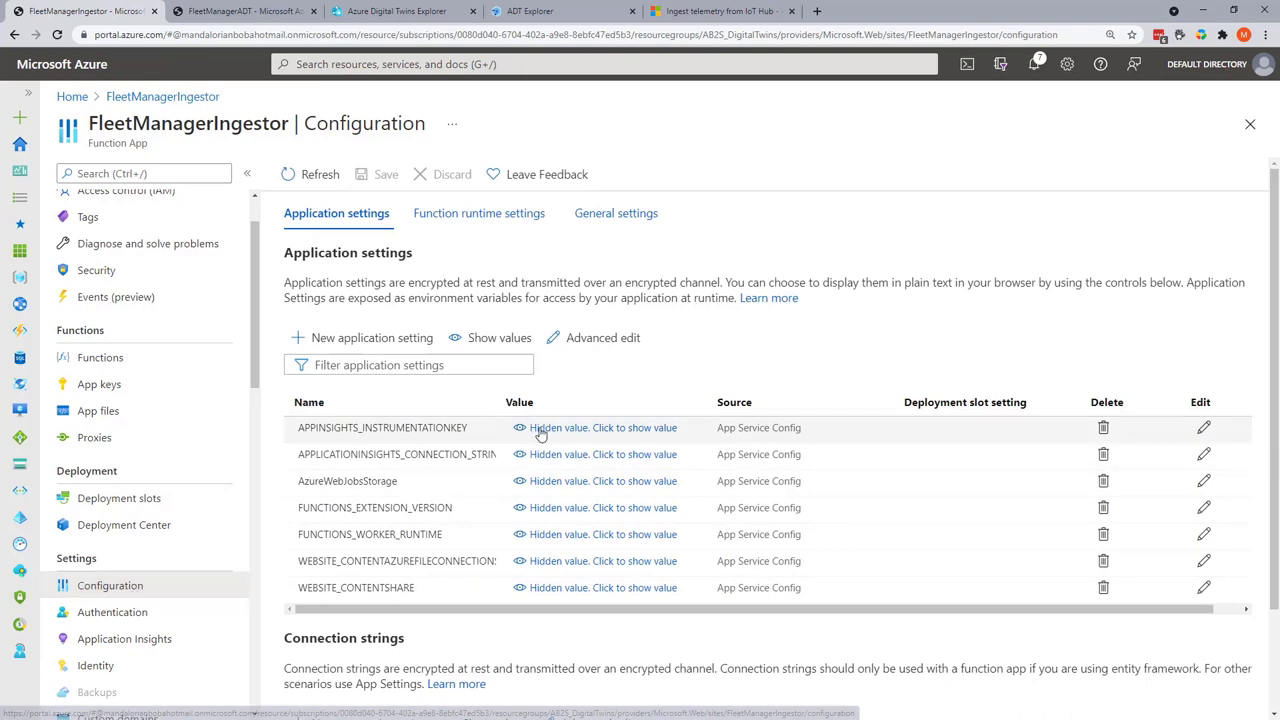
# - Start a new application setting named ADT_SERVICE_URL for the function app
pyautogui.click(370, 340)
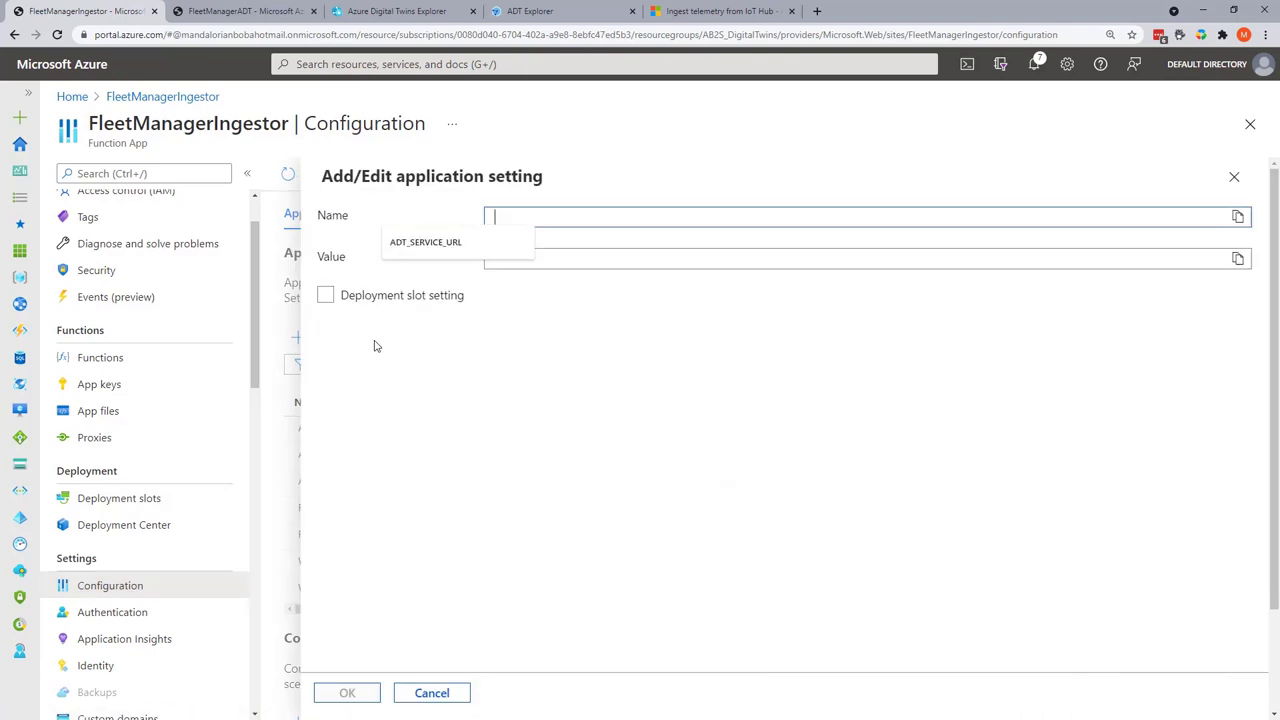
pyautogui.click(444, 248)
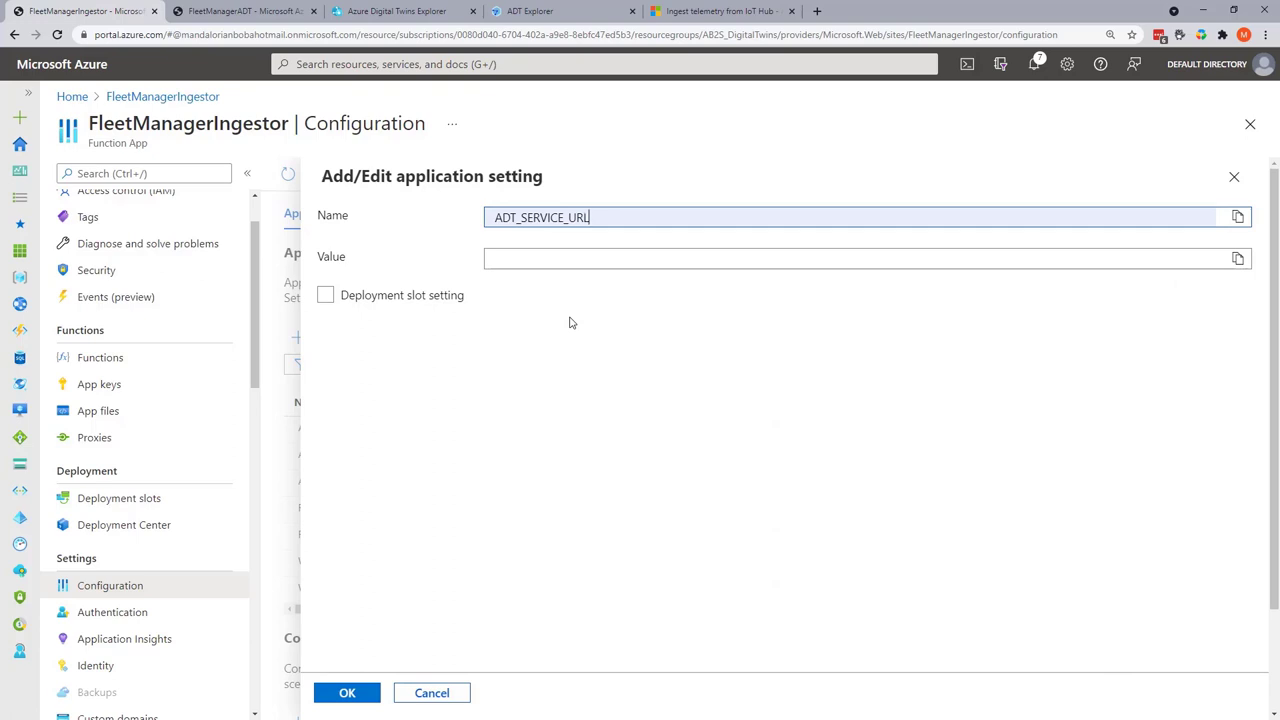
pyautogui.click(538, 254)
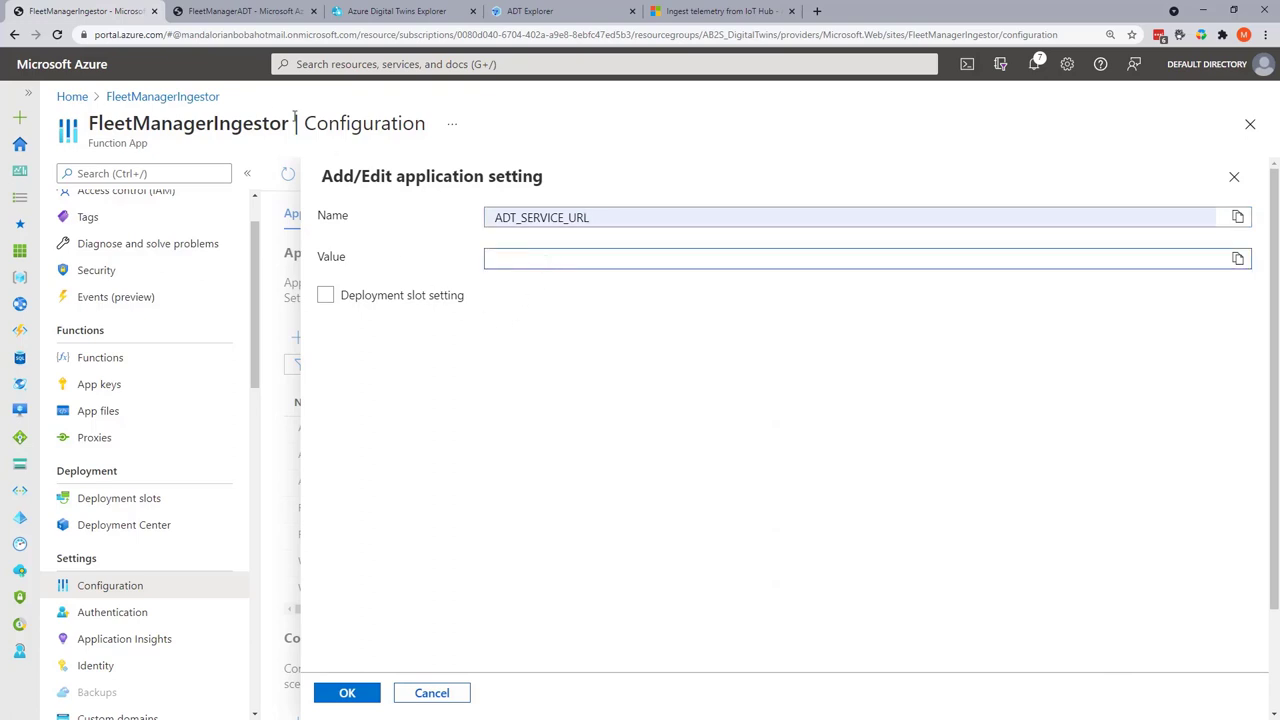
# - Copy the host name from the FleetManagerADT instance's overview in the other portal tab
pyautogui.click(240, 11)
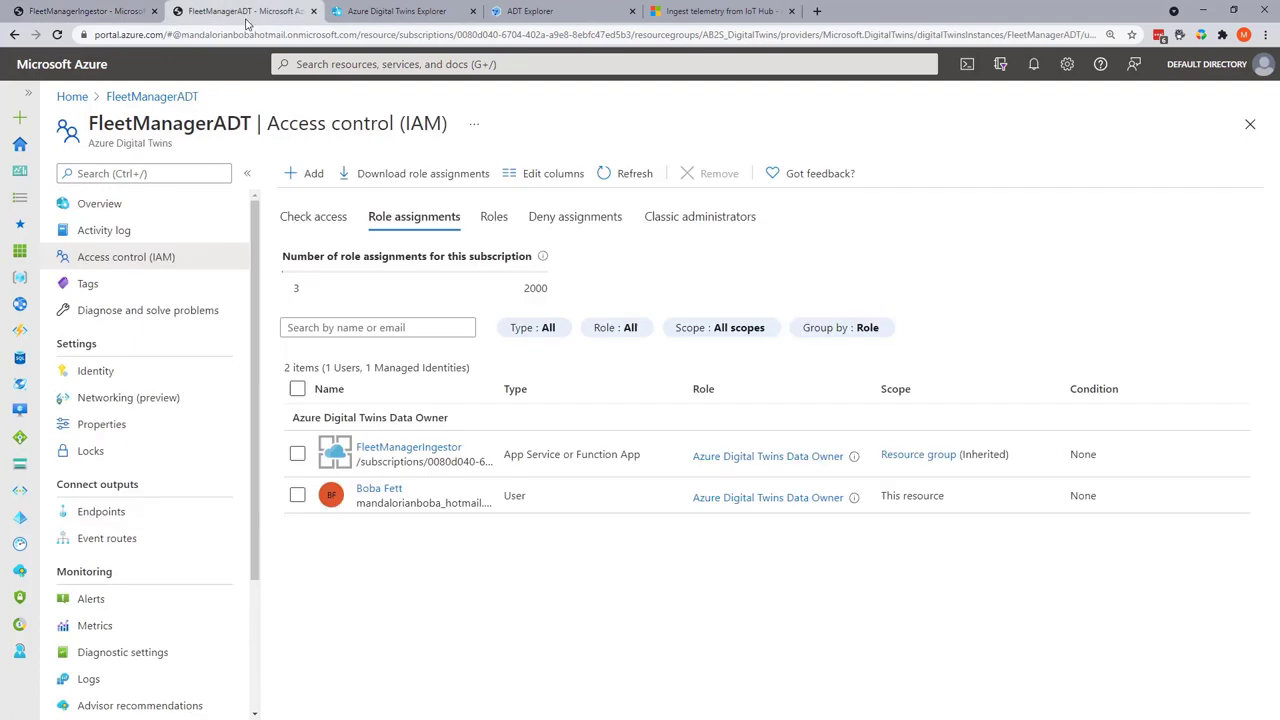
pyautogui.click(175, 96)
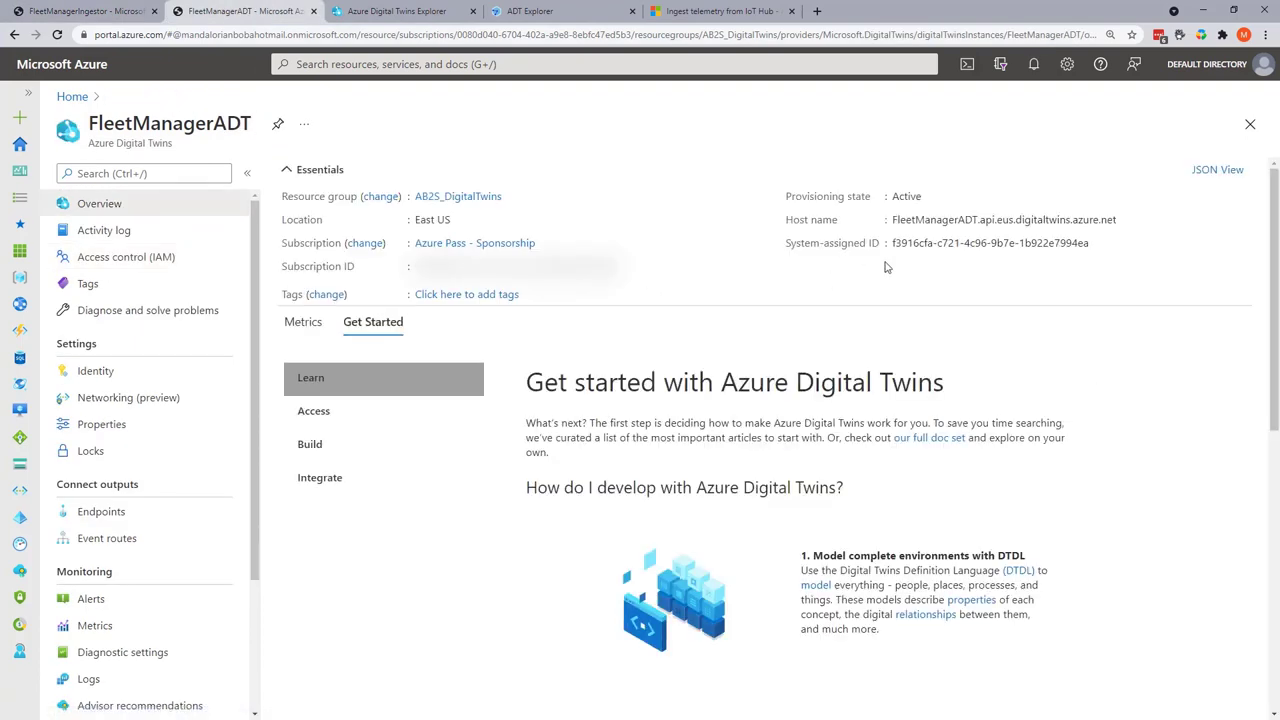
pyautogui.click(1128, 219)
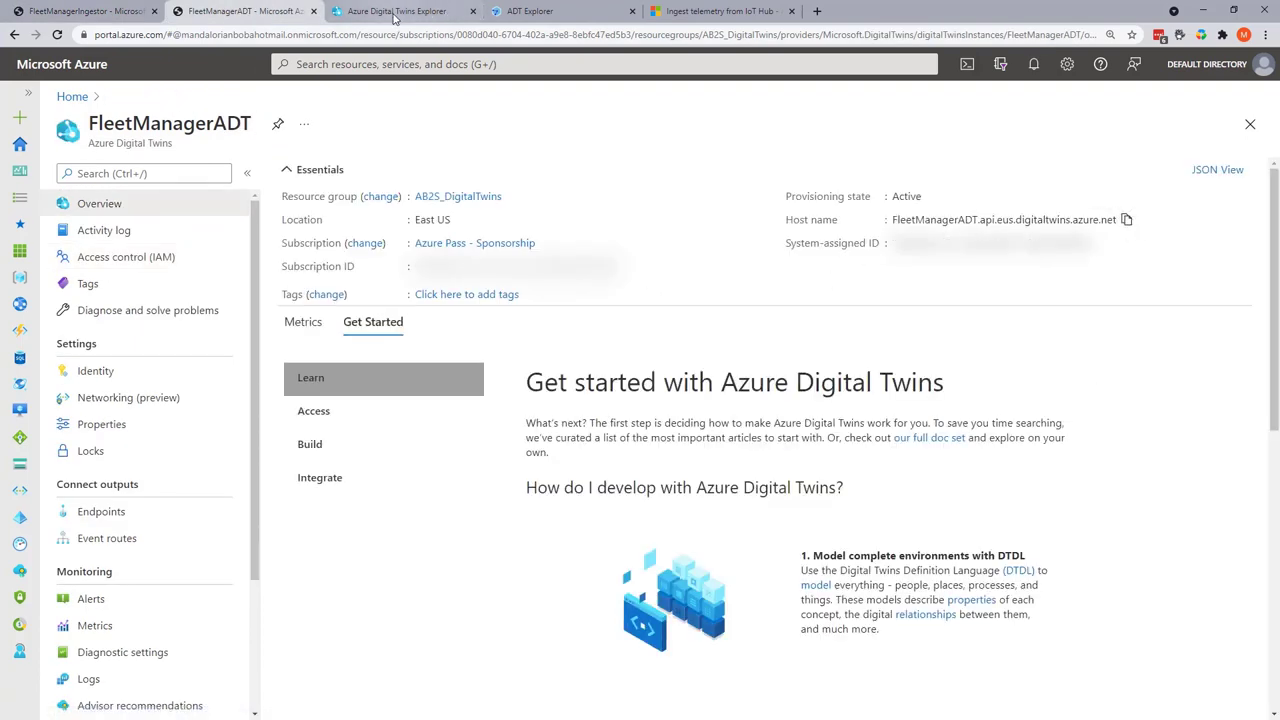
pyautogui.click(85, 11)
pyautogui.click(524, 259)
pyautogui.write('h')
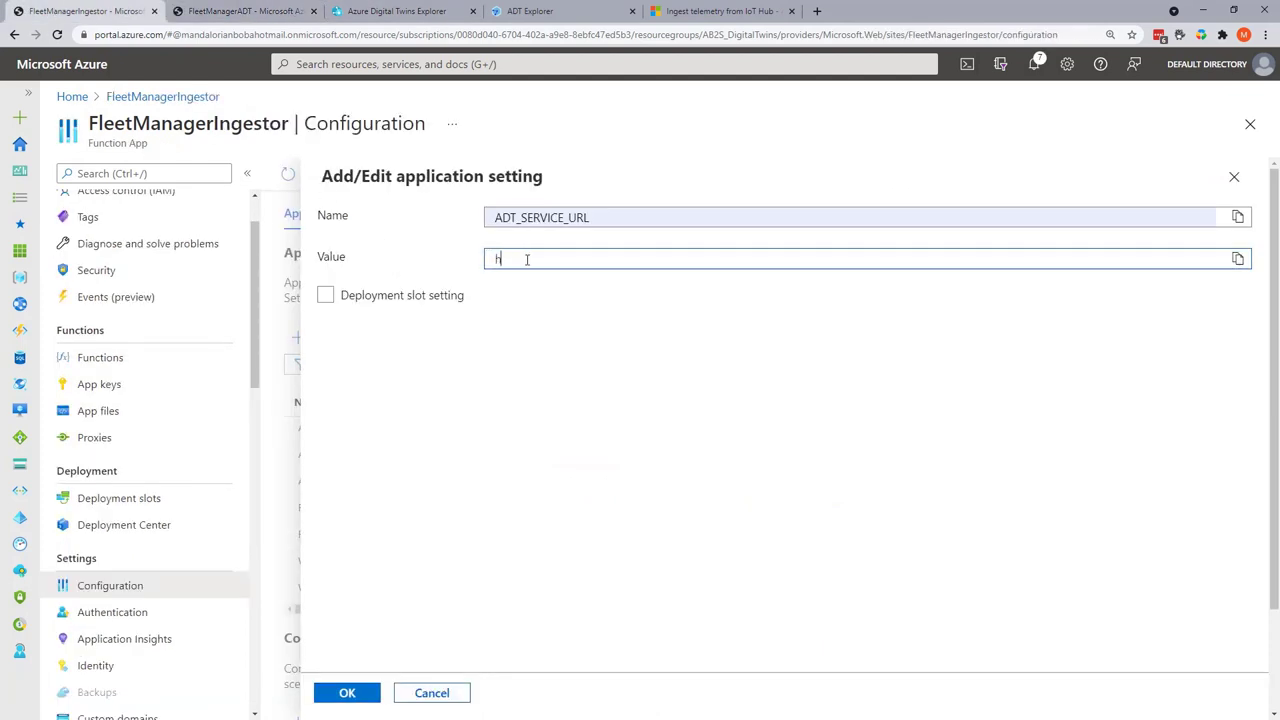
pyautogui.write('ttps://')
pyautogui.hotkey('ctrl', 'v')
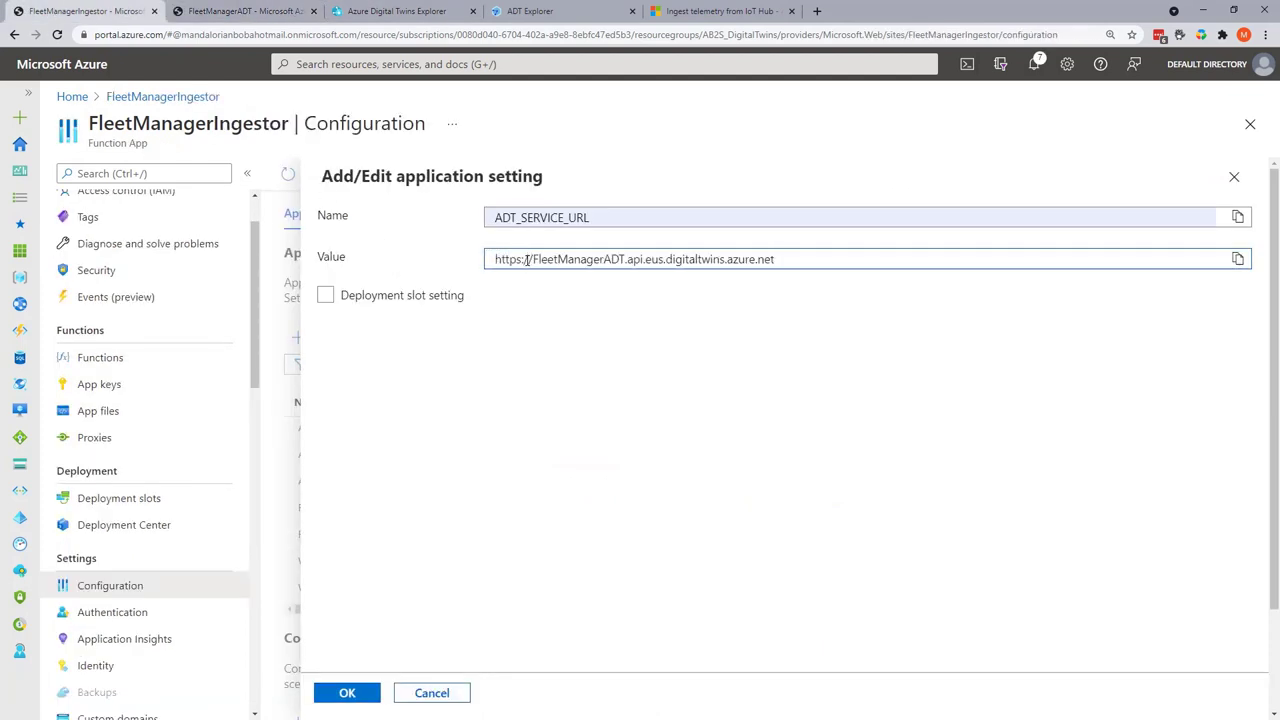
pyautogui.click(347, 693)
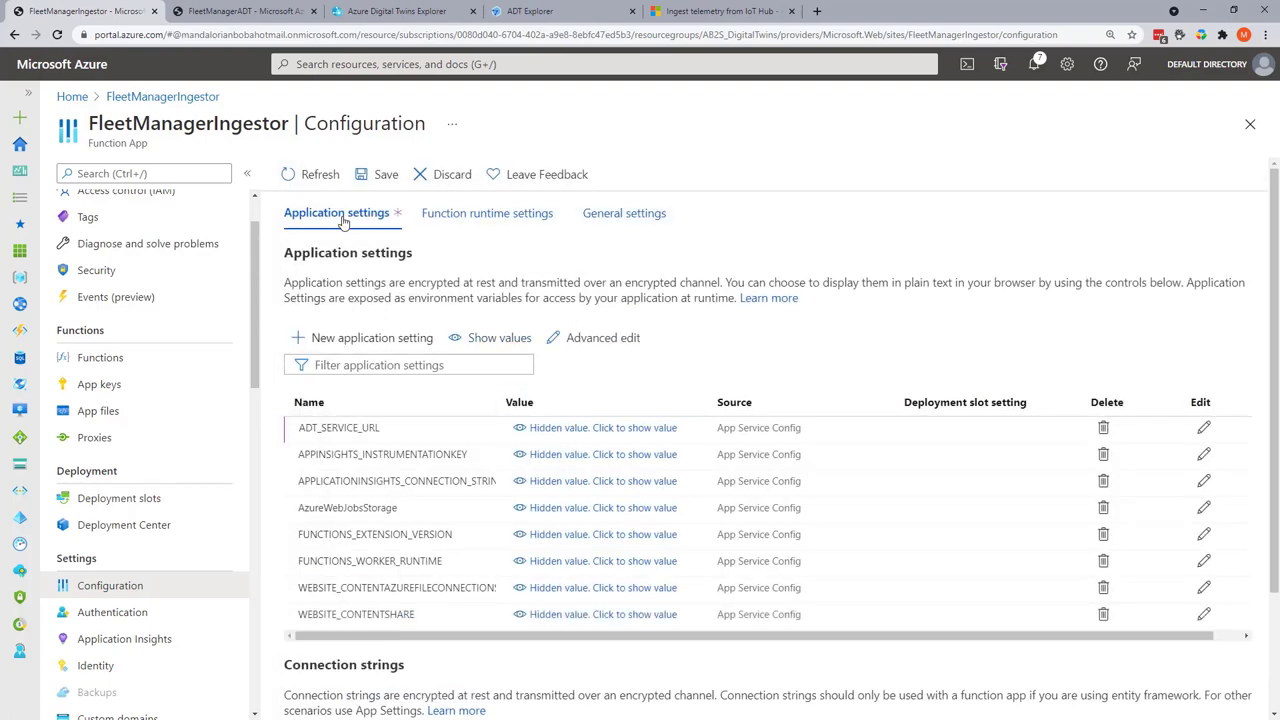
# - Save the changed application settings, agreeing to the app restart, and open the function app's list of functions
pyautogui.click(372, 180)
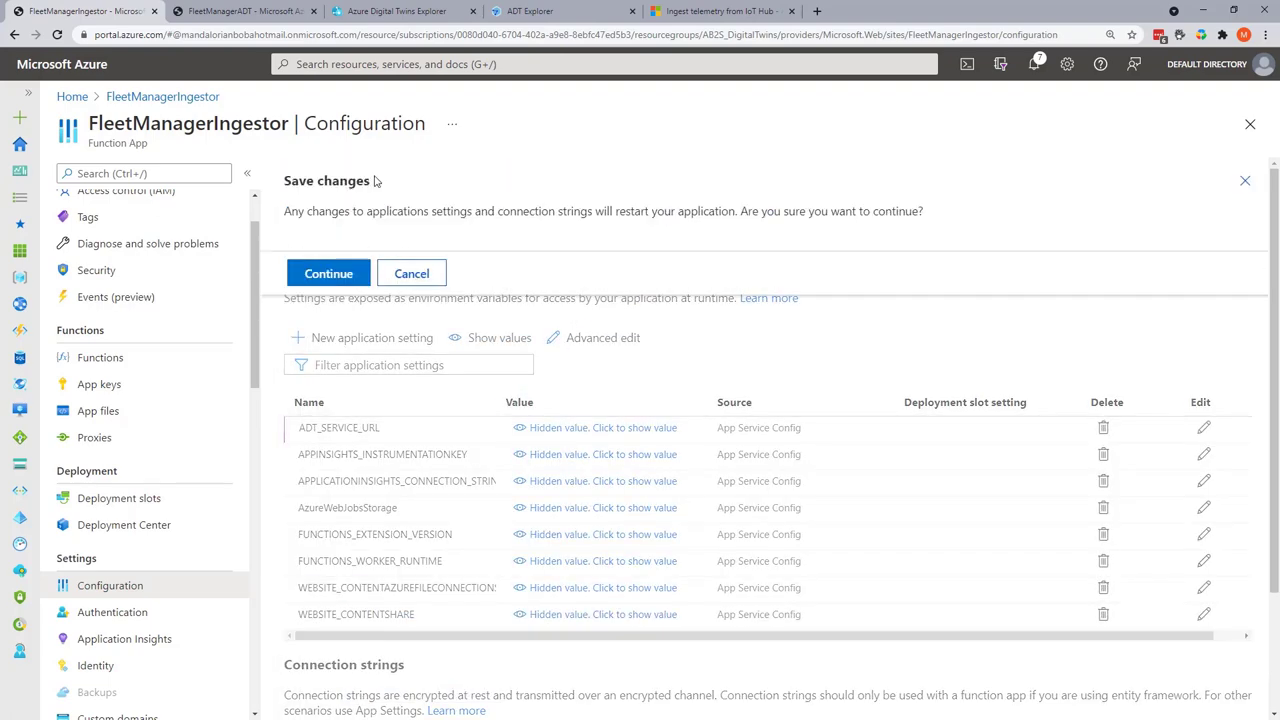
pyautogui.click(330, 273)
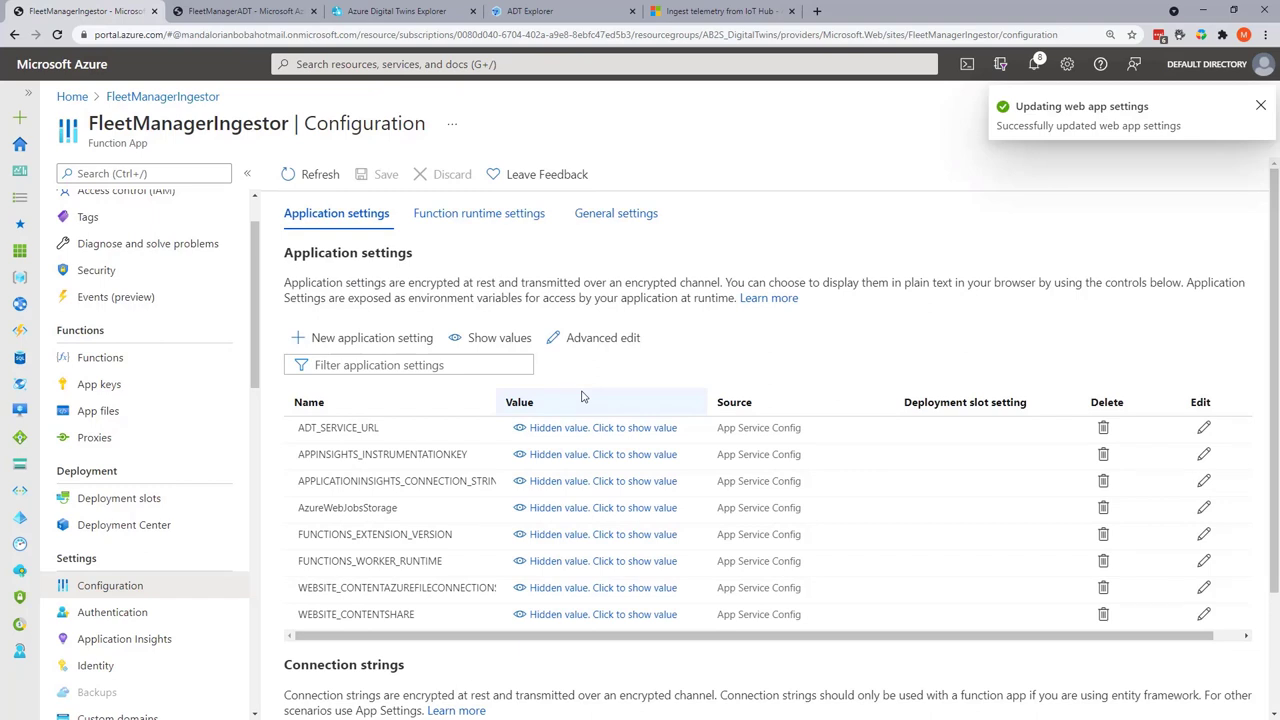
pyautogui.click(110, 358)
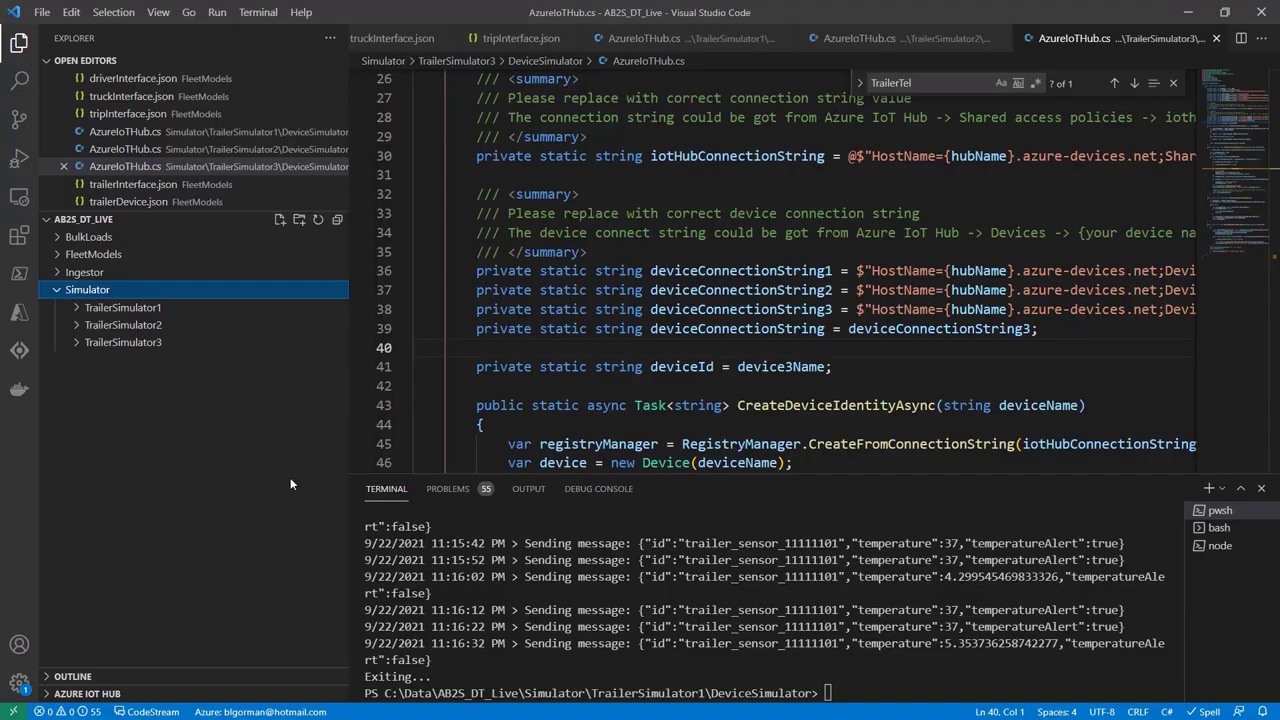
# - Switch to Visual Studio Code and open IoTHubToAzureDataTwinsFunction.cs from the Ingestor project's DataIngestor folder
pyautogui.click(56, 256)
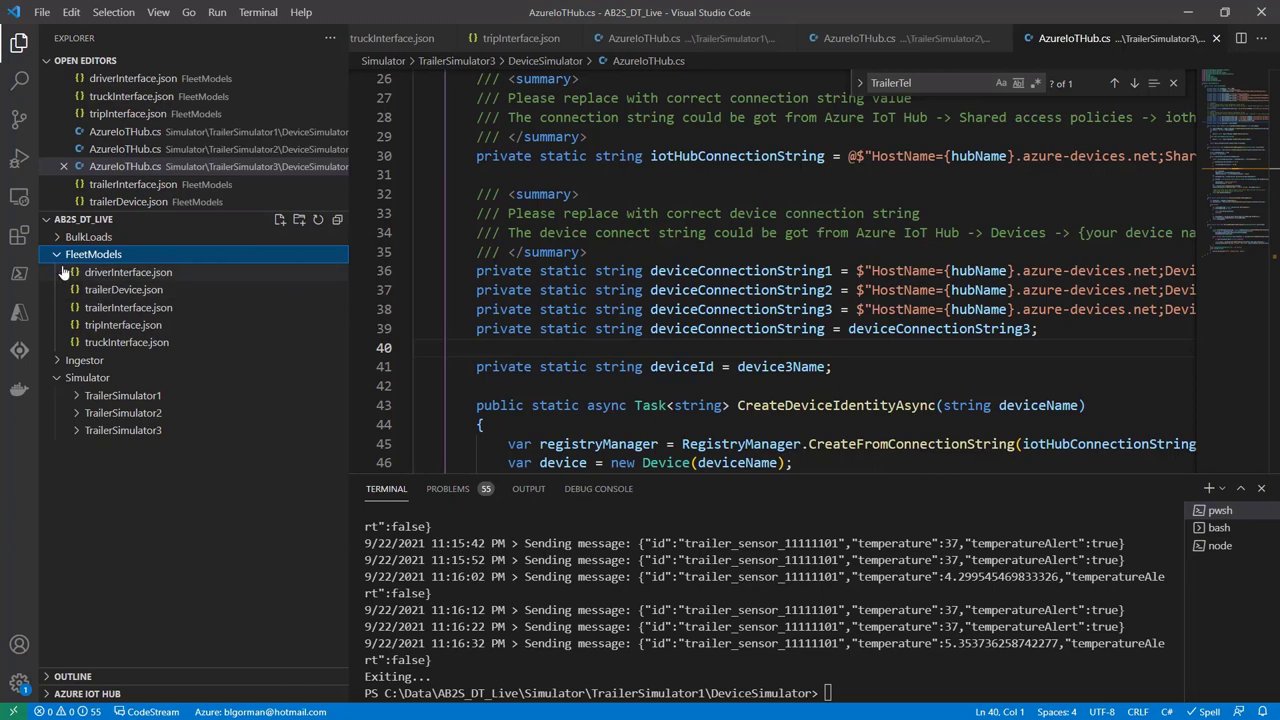
pyautogui.click(57, 259)
pyautogui.click(58, 274)
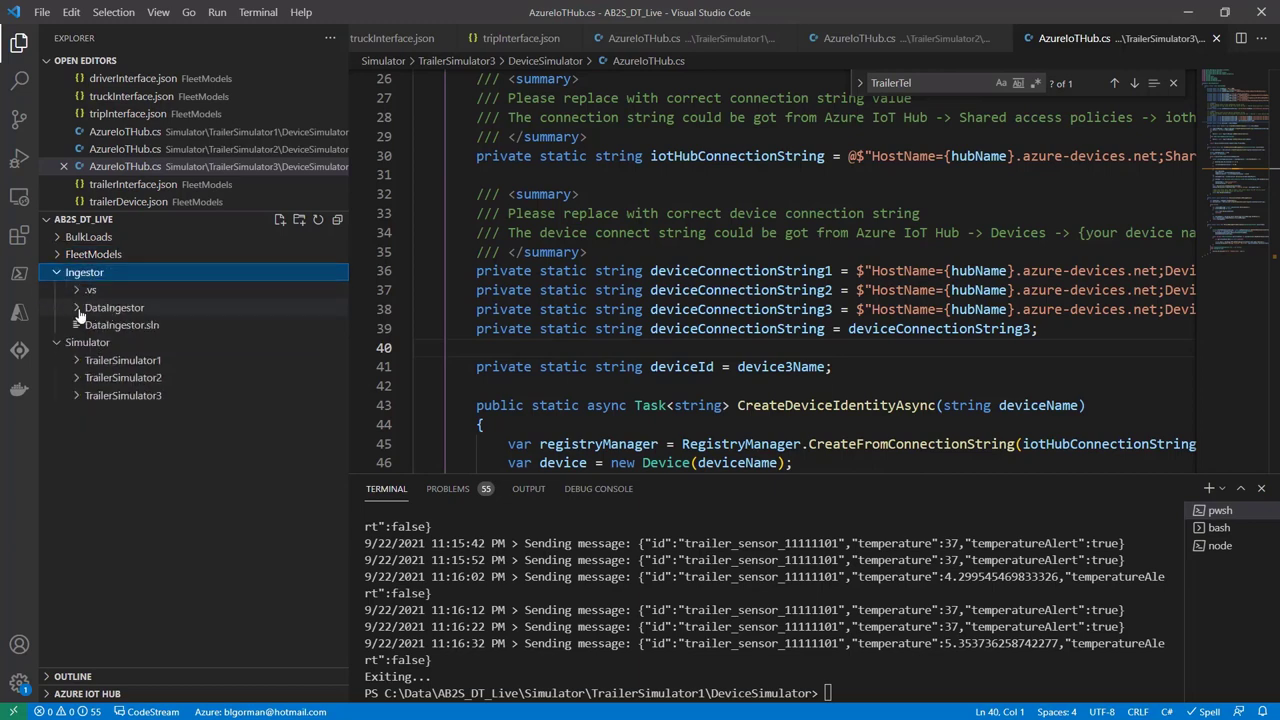
pyautogui.click(104, 308)
pyautogui.click(140, 396)
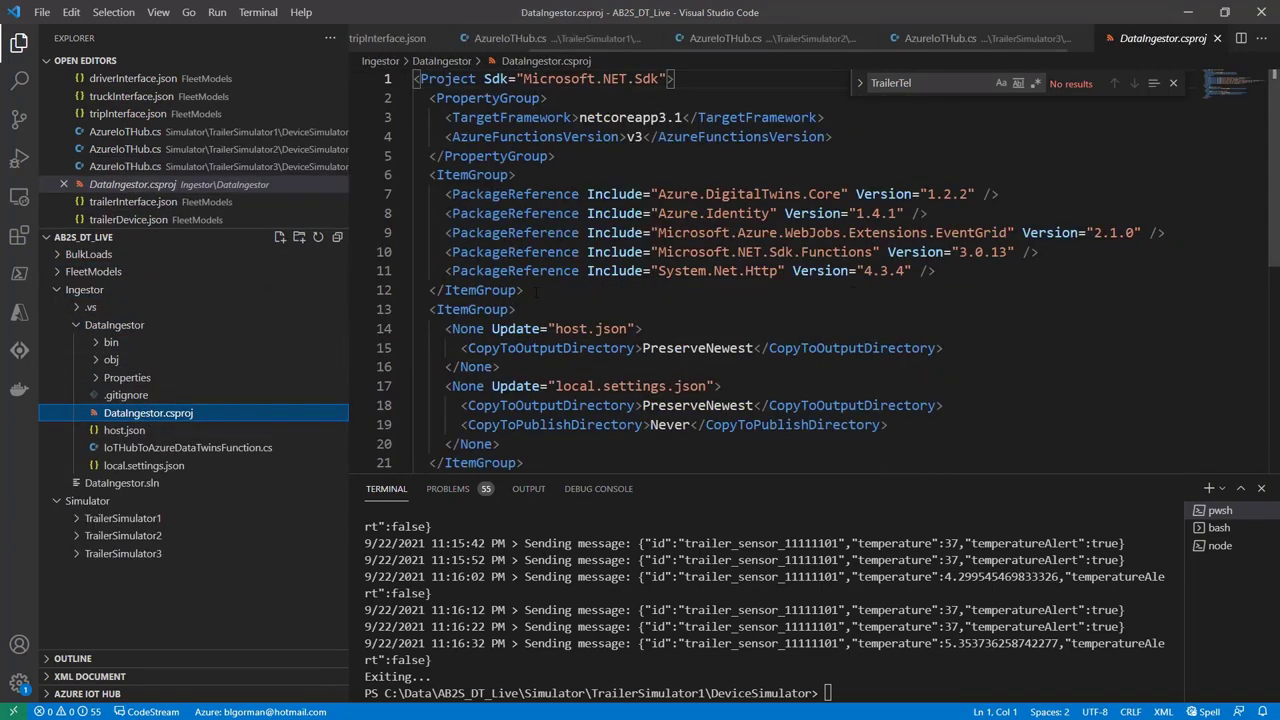
pyautogui.click(163, 455)
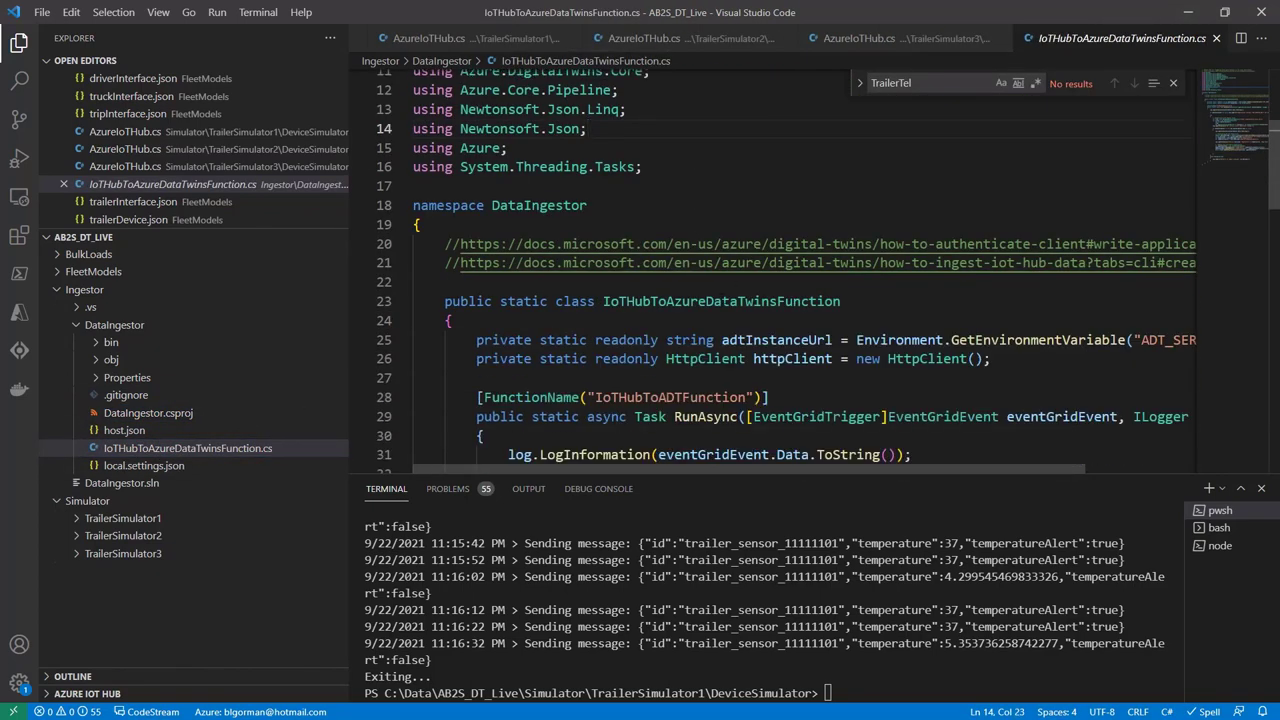
# - Examine the function's EventGridTrigger binding and its ManagedIdentityCredential authentication with Azure Digital Twins
pyautogui.scroll(-2, 722, 300)
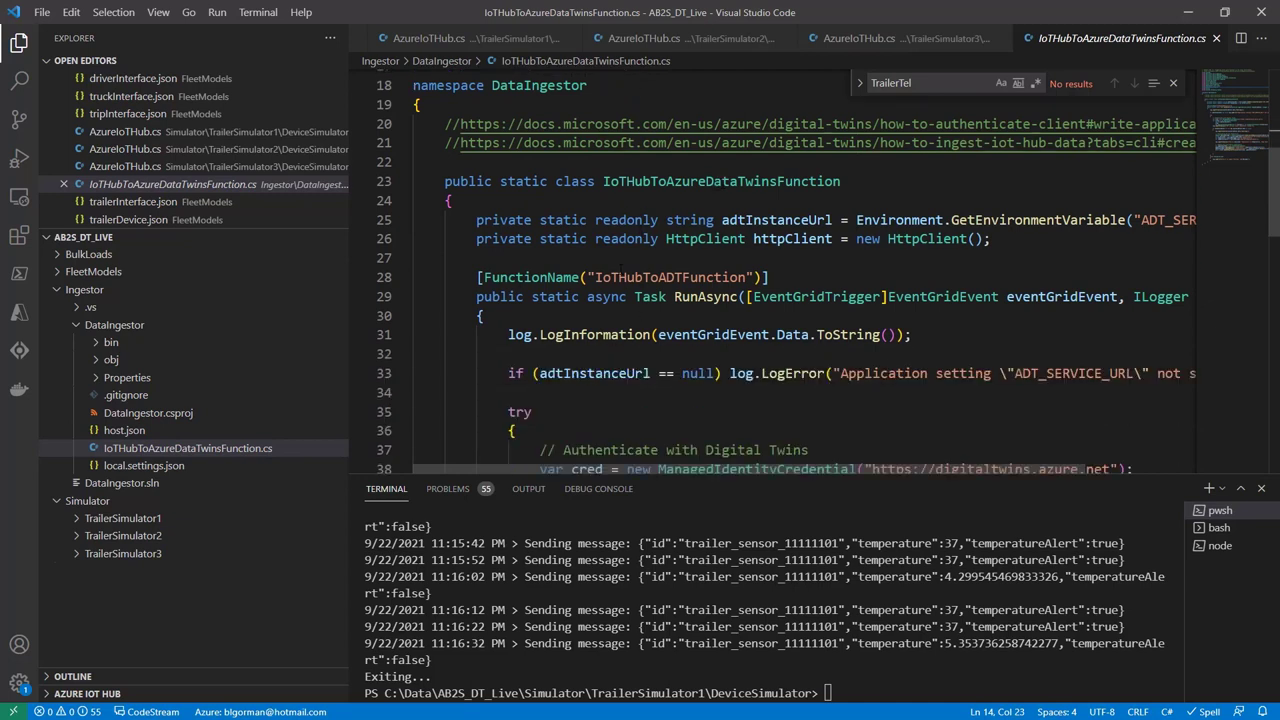
pyautogui.doubleClick(816, 296)
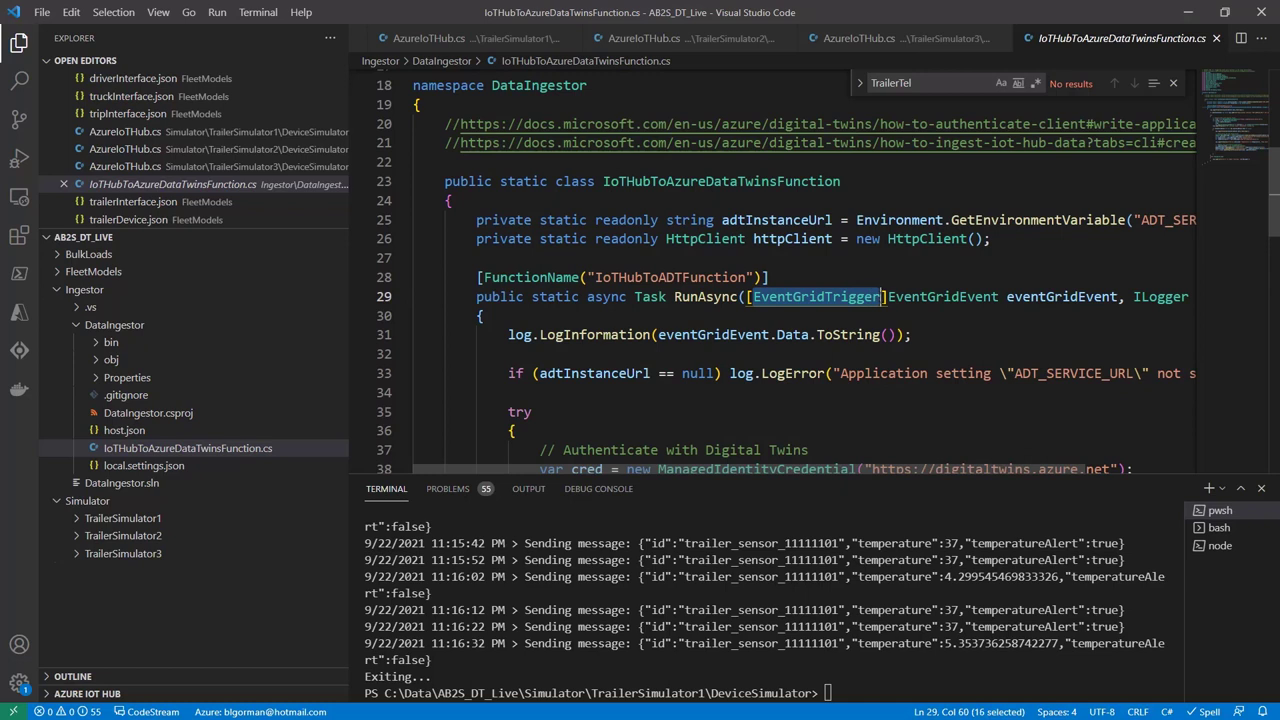
pyautogui.scroll(-2, 853, 311)
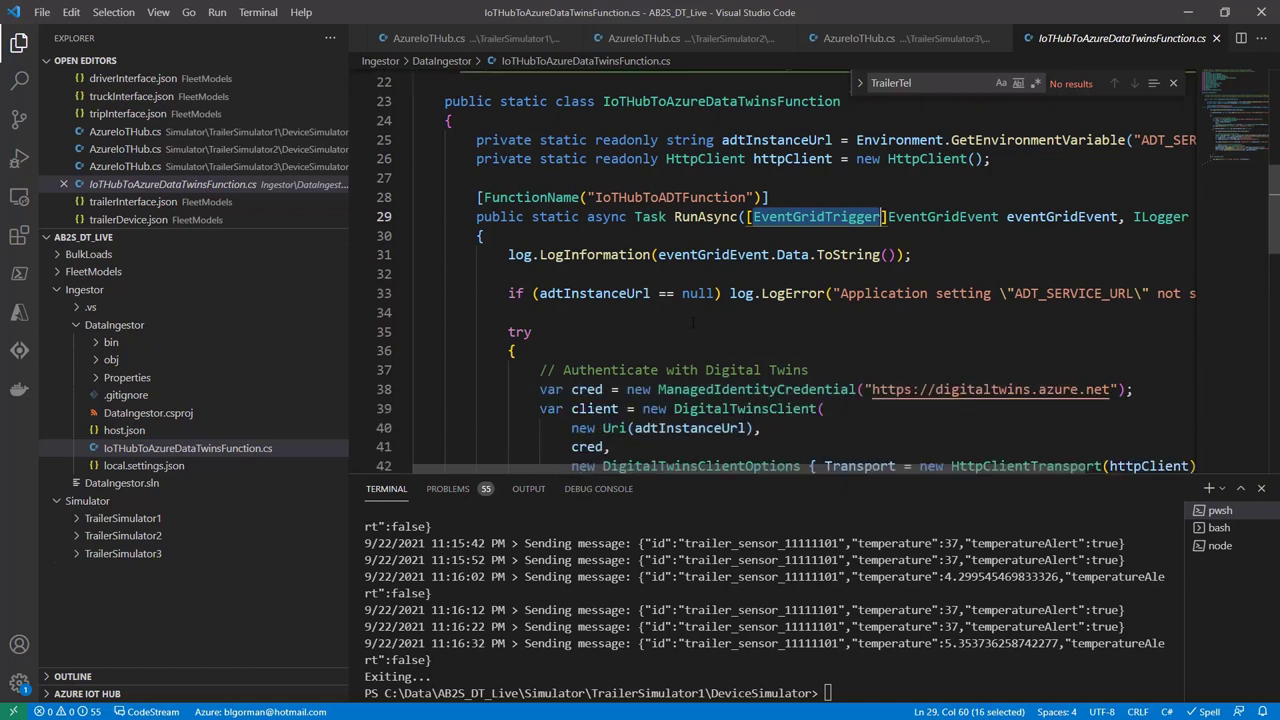
pyautogui.scroll(-2, 690, 320)
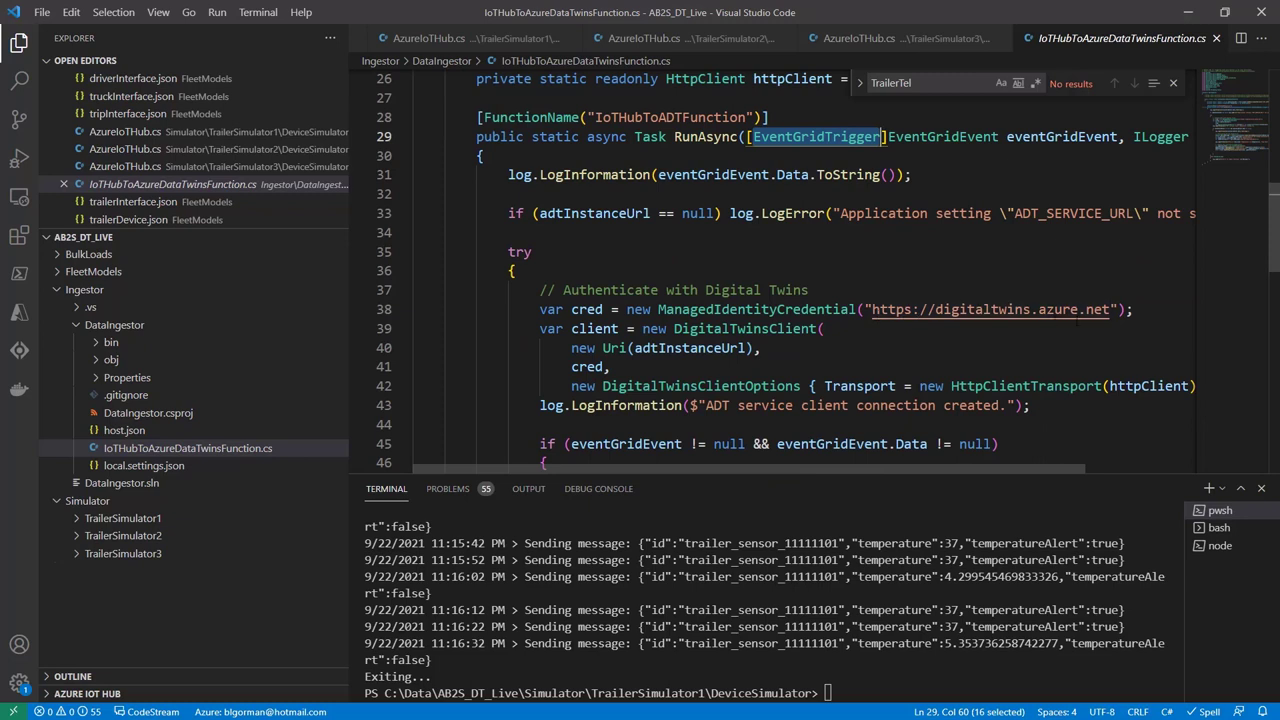
pyautogui.doubleClick(757, 309)
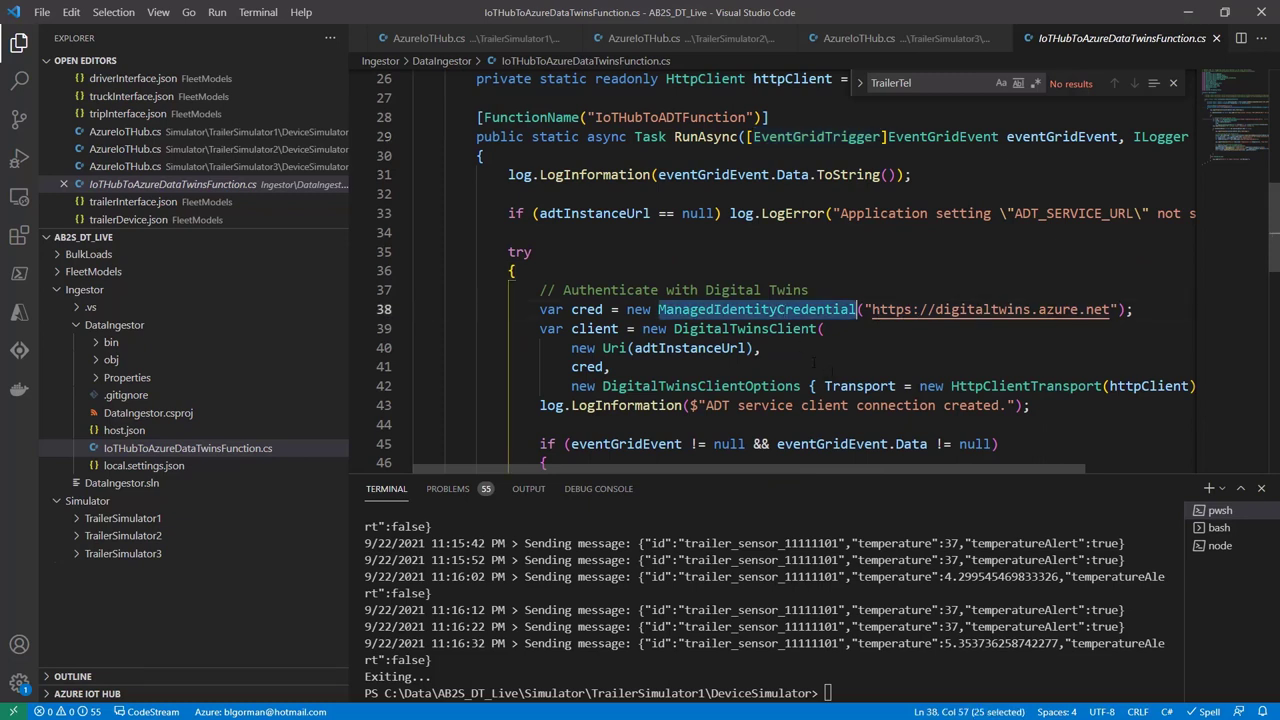
pyautogui.scroll(-3, 815, 363)
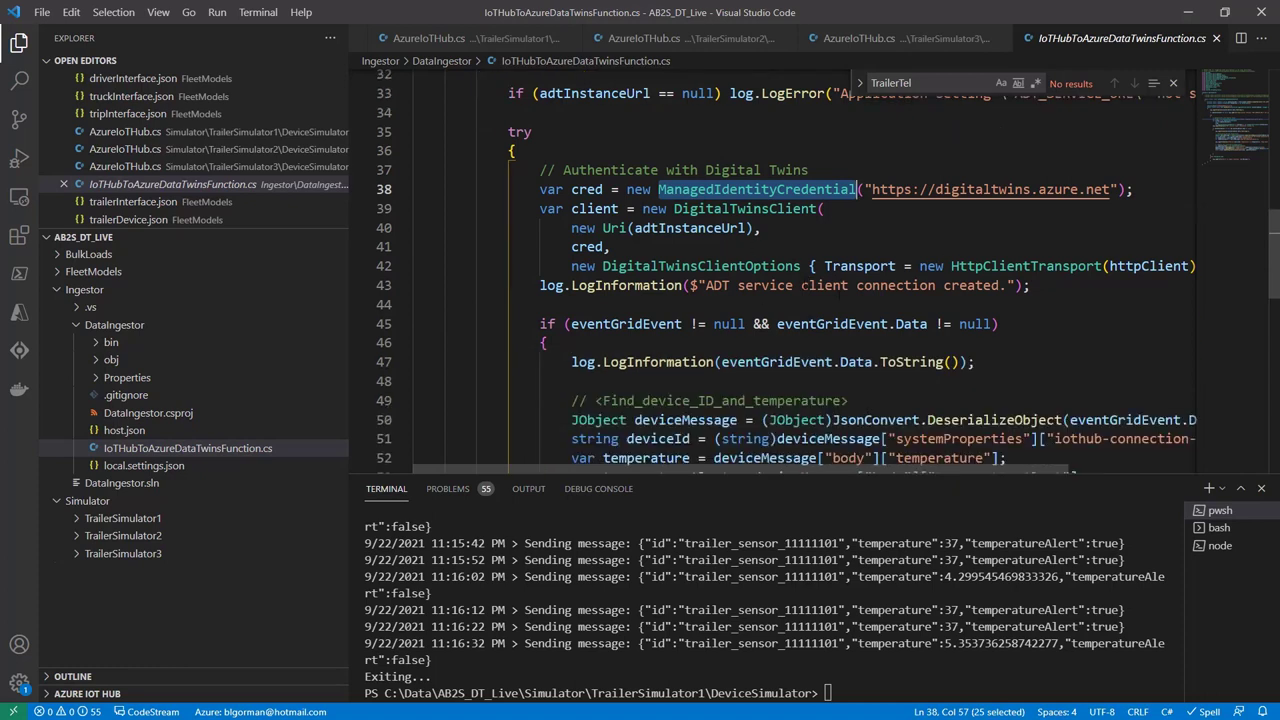
pyautogui.scroll(3, 838, 284)
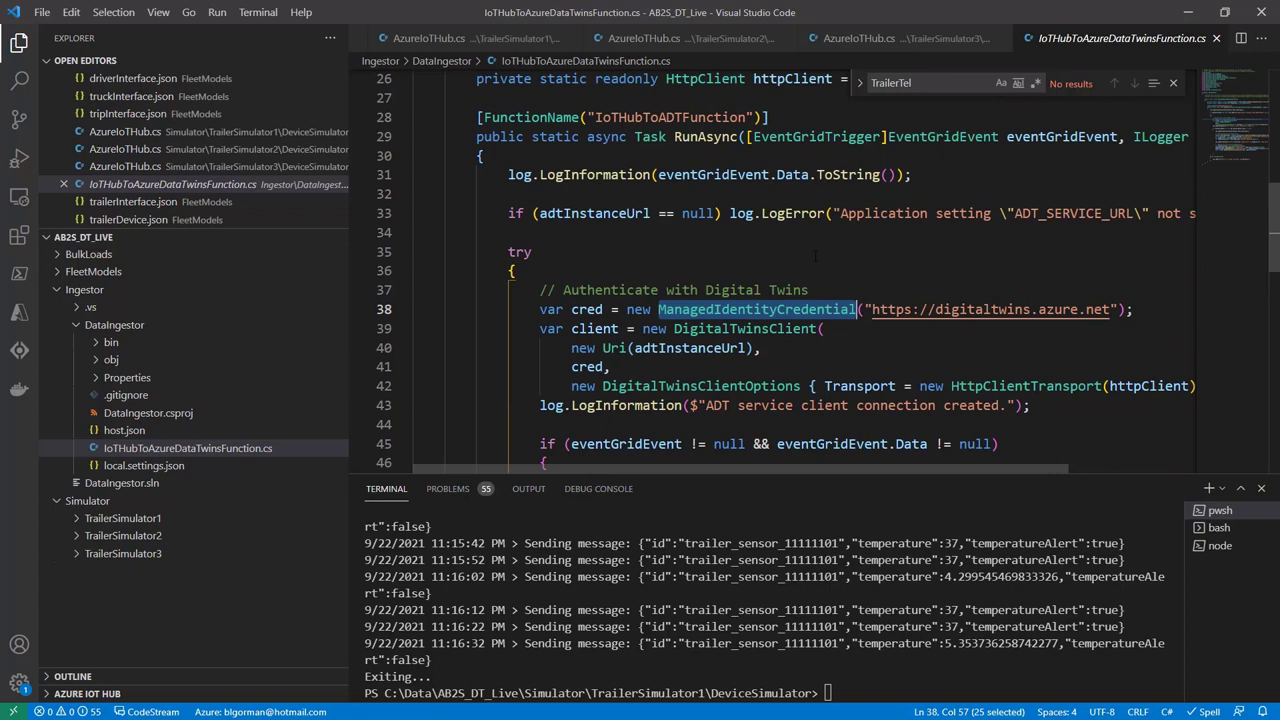
# - Search the function file for "ADT_" and examine how adtInstanceUrl reads the ADT_SERVICE_URL environment variable
pyautogui.hotkey('ctrl', 'f')
pyautogui.write('ADT_')
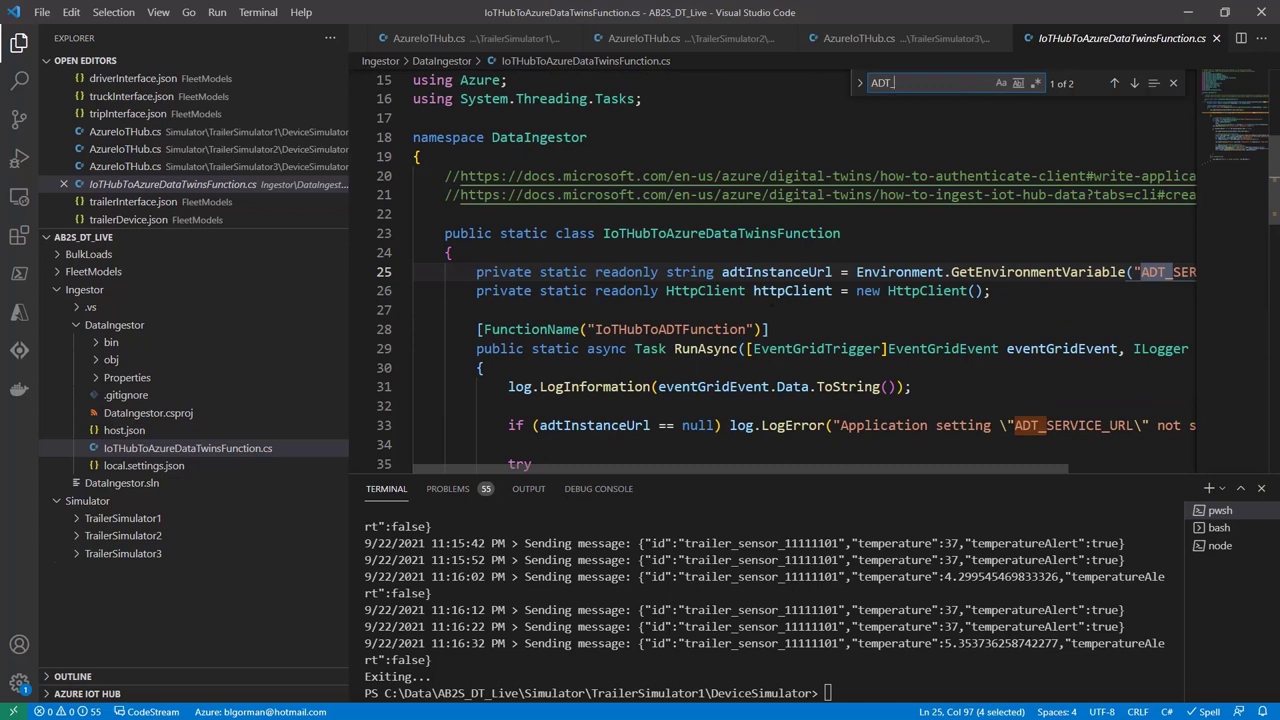
pyautogui.doubleClick(768, 272)
pyautogui.moveTo(883, 467); pyautogui.dragTo(1003, 391)
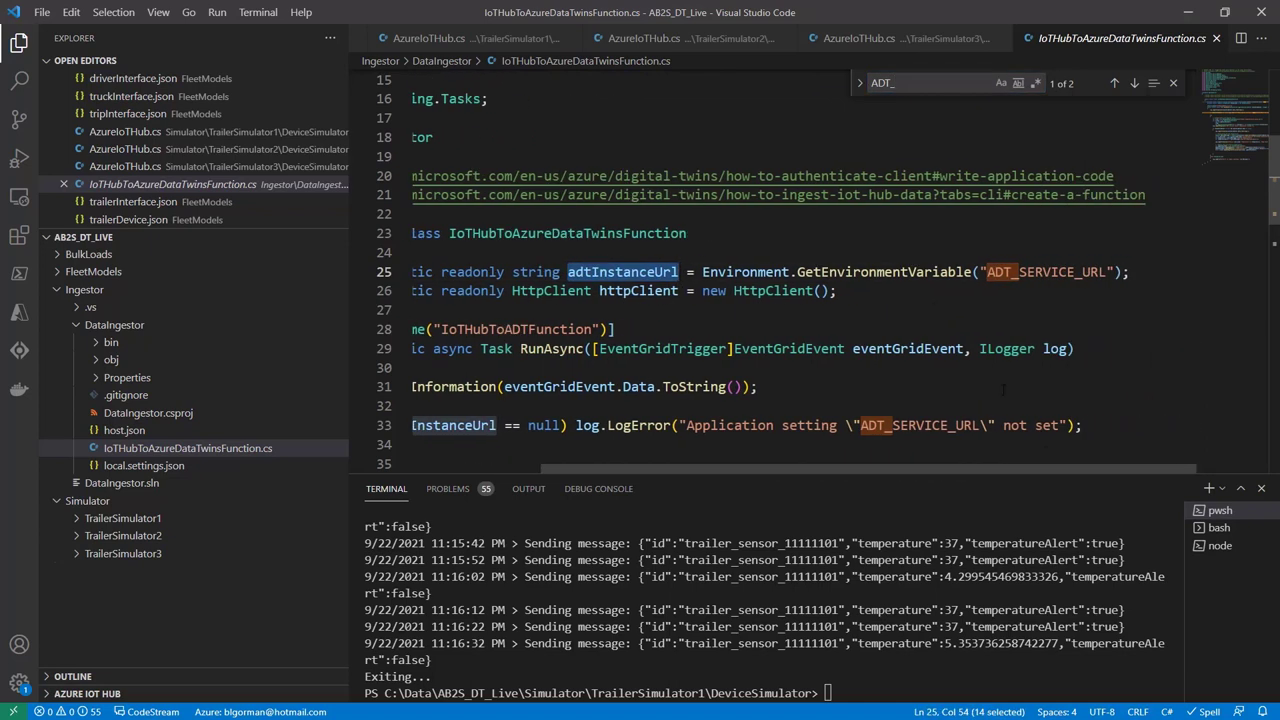
pyautogui.moveTo(987, 272); pyautogui.dragTo(1108, 272)
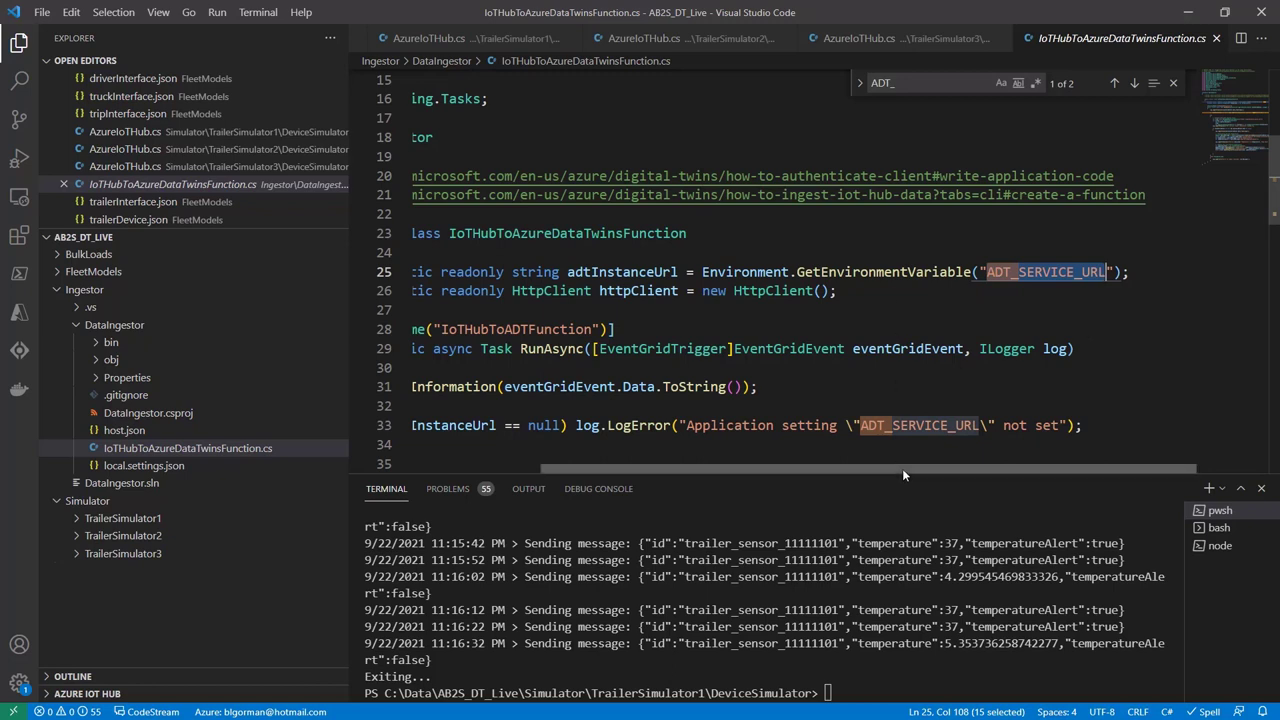
pyautogui.moveTo(902, 468); pyautogui.dragTo(730, 464)
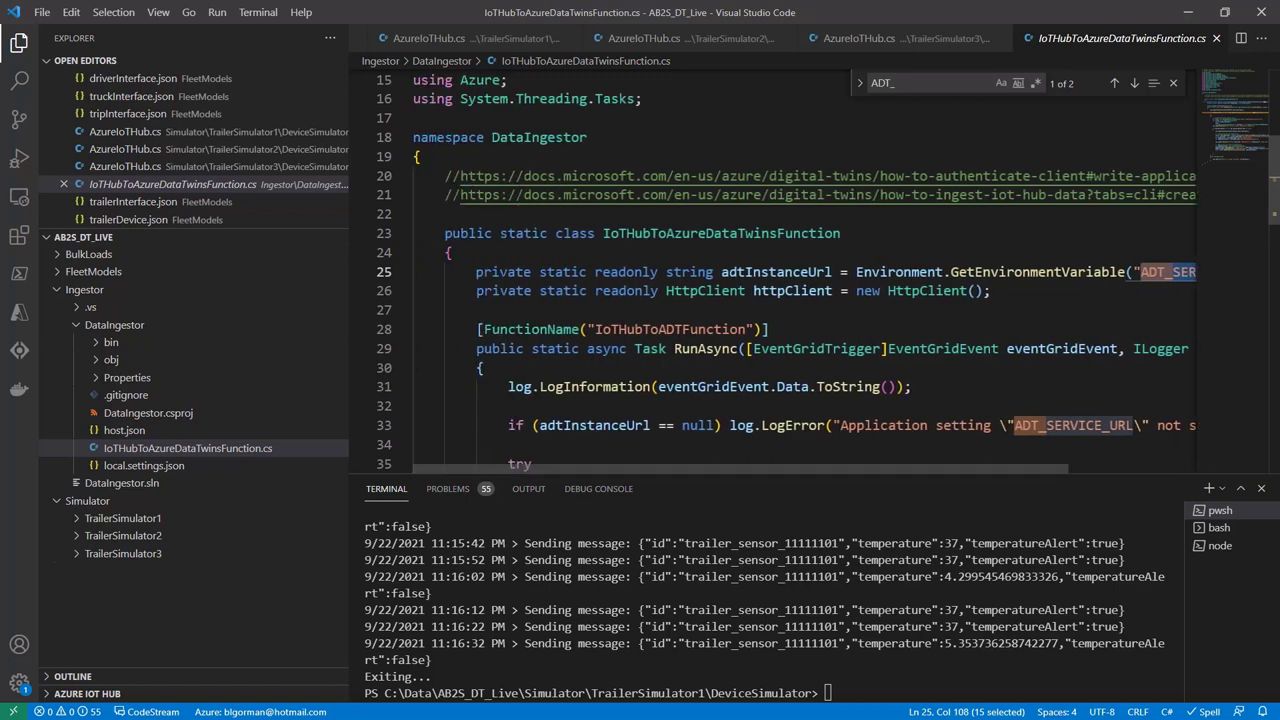
# - Examine the code that reads temperature and temperatureAlert from the device message body
pyautogui.click(843, 328)
pyautogui.scroll(-2, 843, 328)
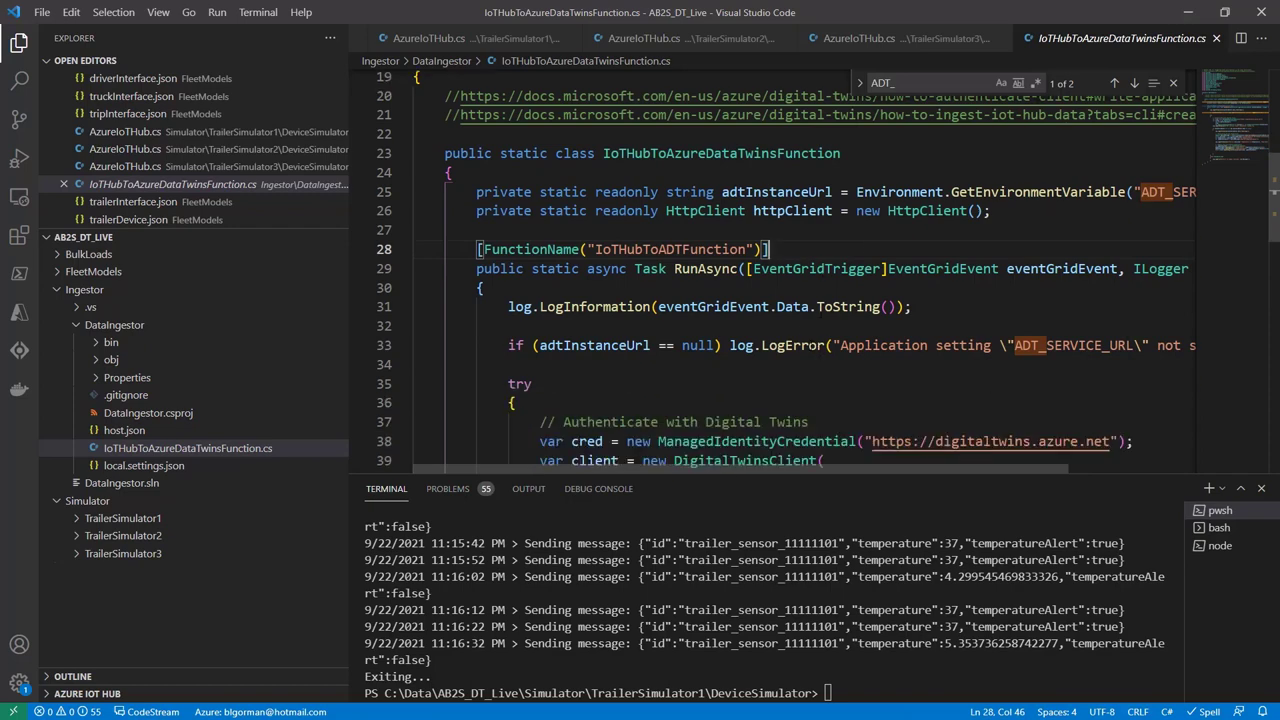
pyautogui.scroll(-6, 707, 340)
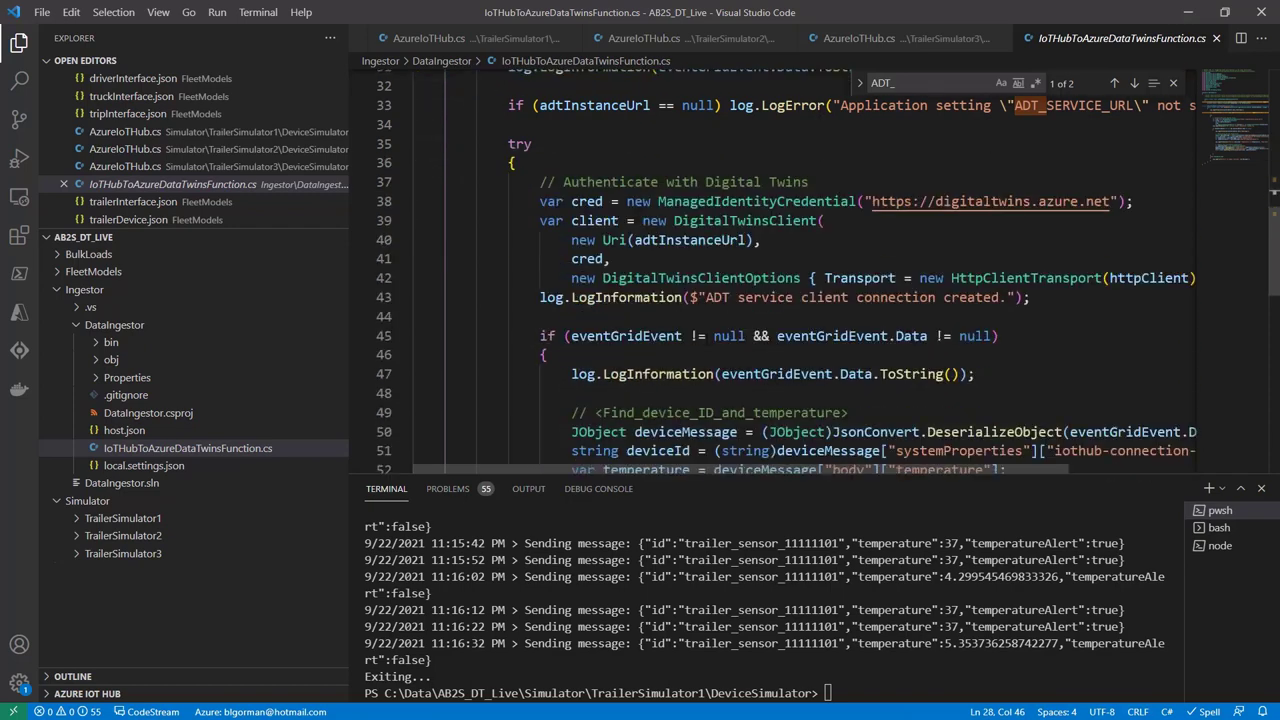
pyautogui.scroll(-2, 690, 330)
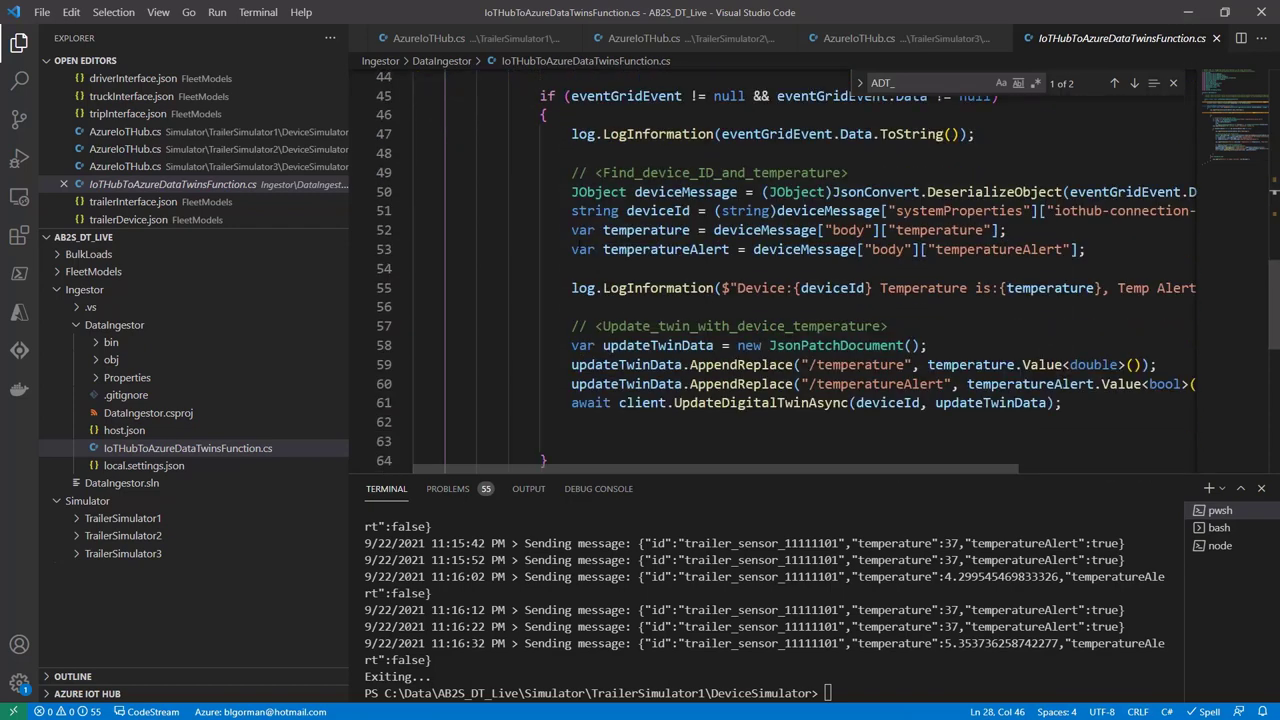
pyautogui.moveTo(571, 230); pyautogui.dragTo(1095, 249)
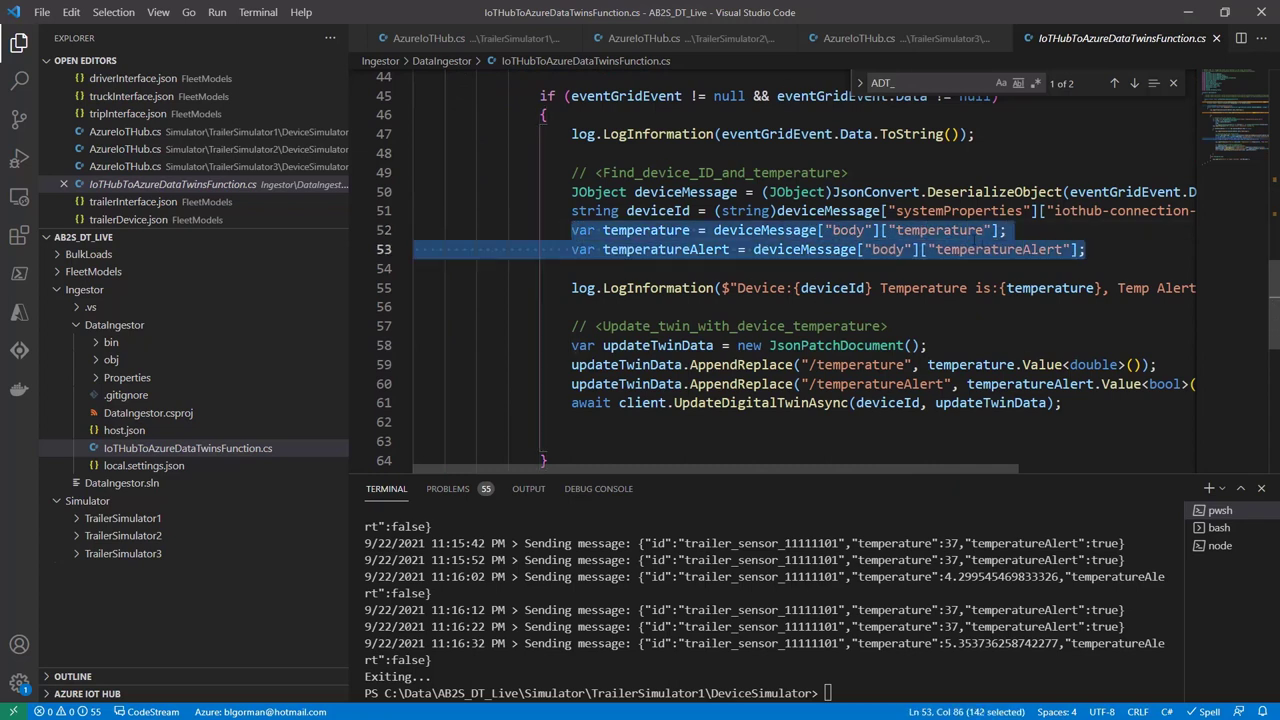
pyautogui.doubleClick(962, 250)
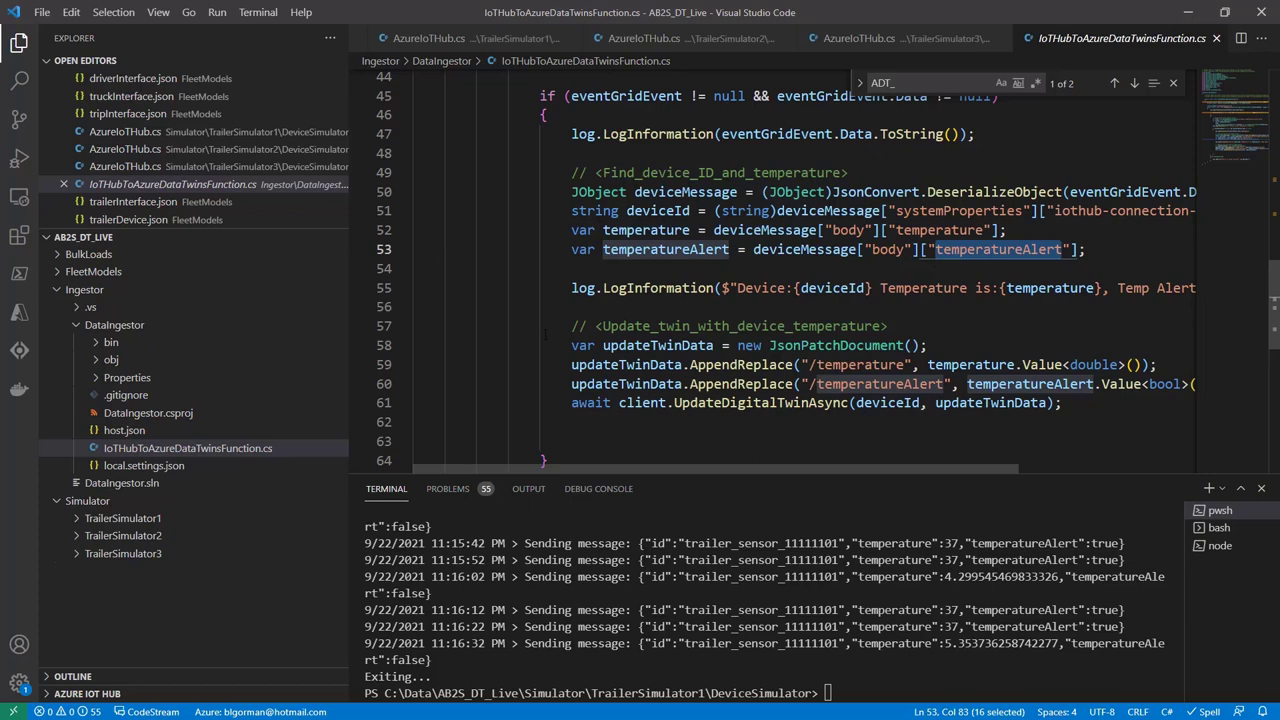
# - Examine the trailerInterface.json and trailerDevice.json models in FleetModels, focusing on the trailer device's temperature and temperatureAlert property definitions
pyautogui.click(93, 271)
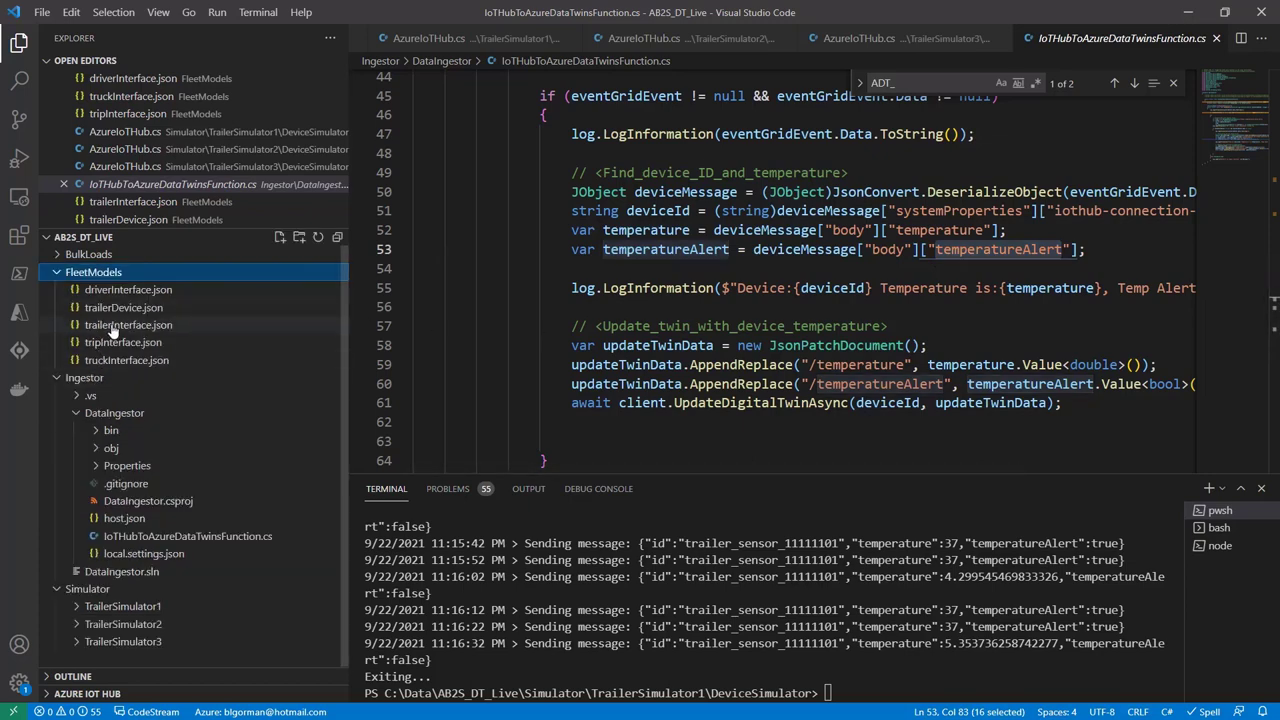
pyautogui.doubleClick(128, 325)
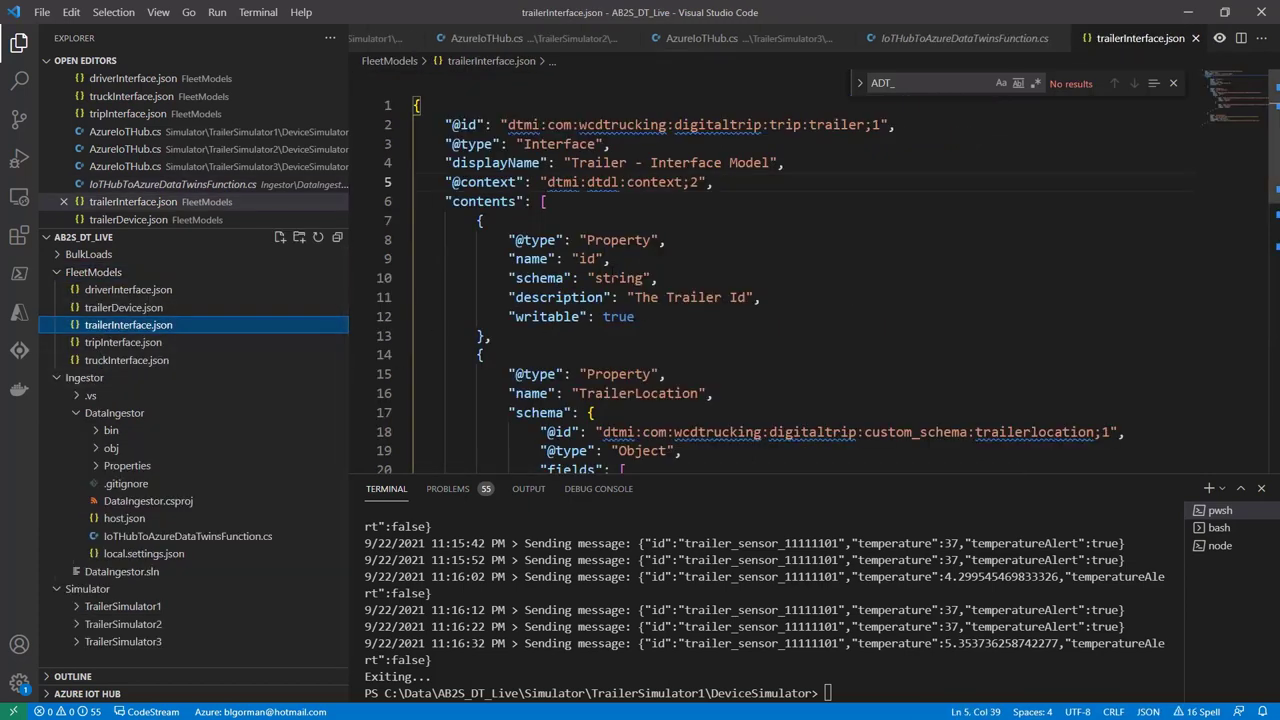
pyautogui.scroll(-2, 800, 270)
pyautogui.scroll(-7, 700, 270)
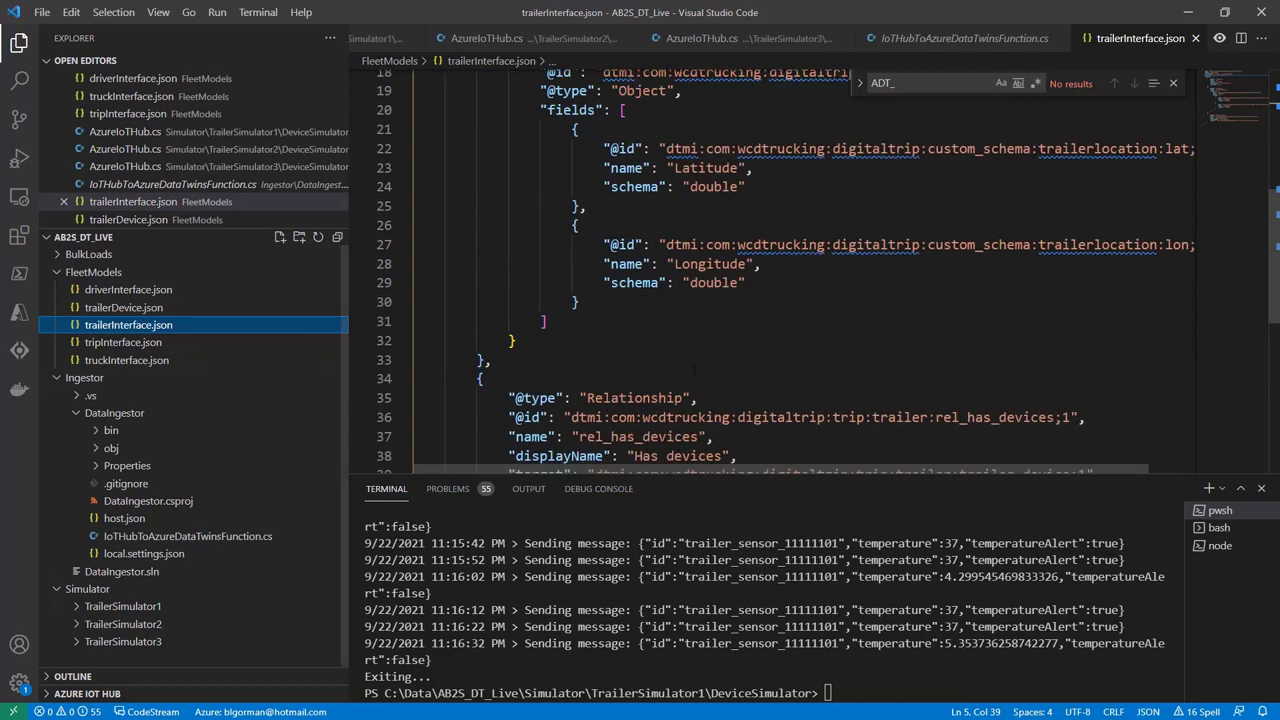
pyautogui.doubleClick(125, 309)
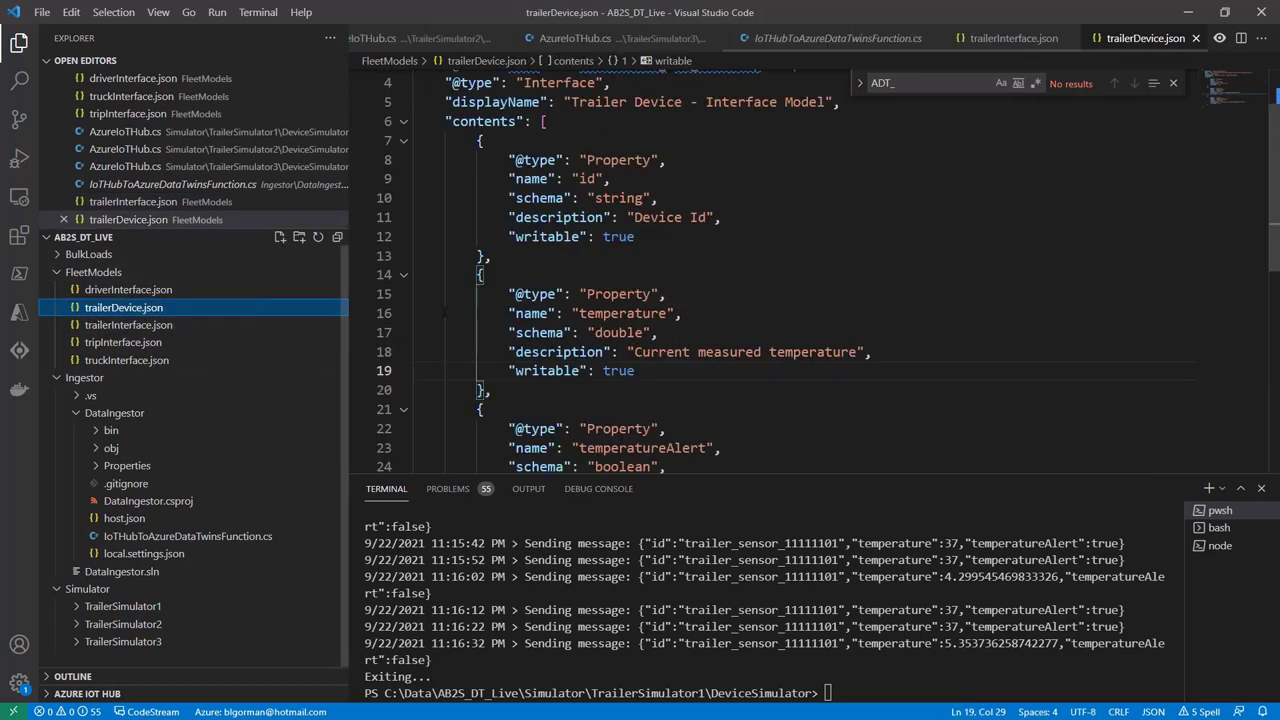
pyautogui.doubleClick(623, 313)
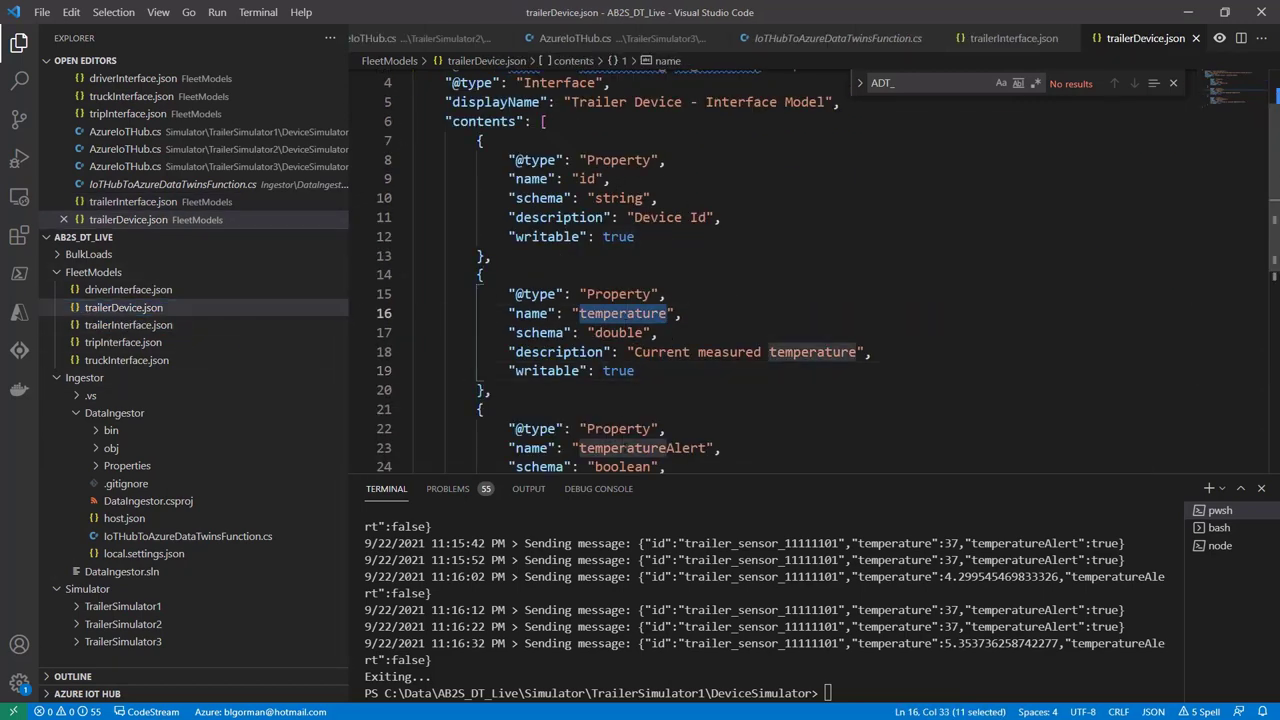
pyautogui.doubleClick(643, 448)
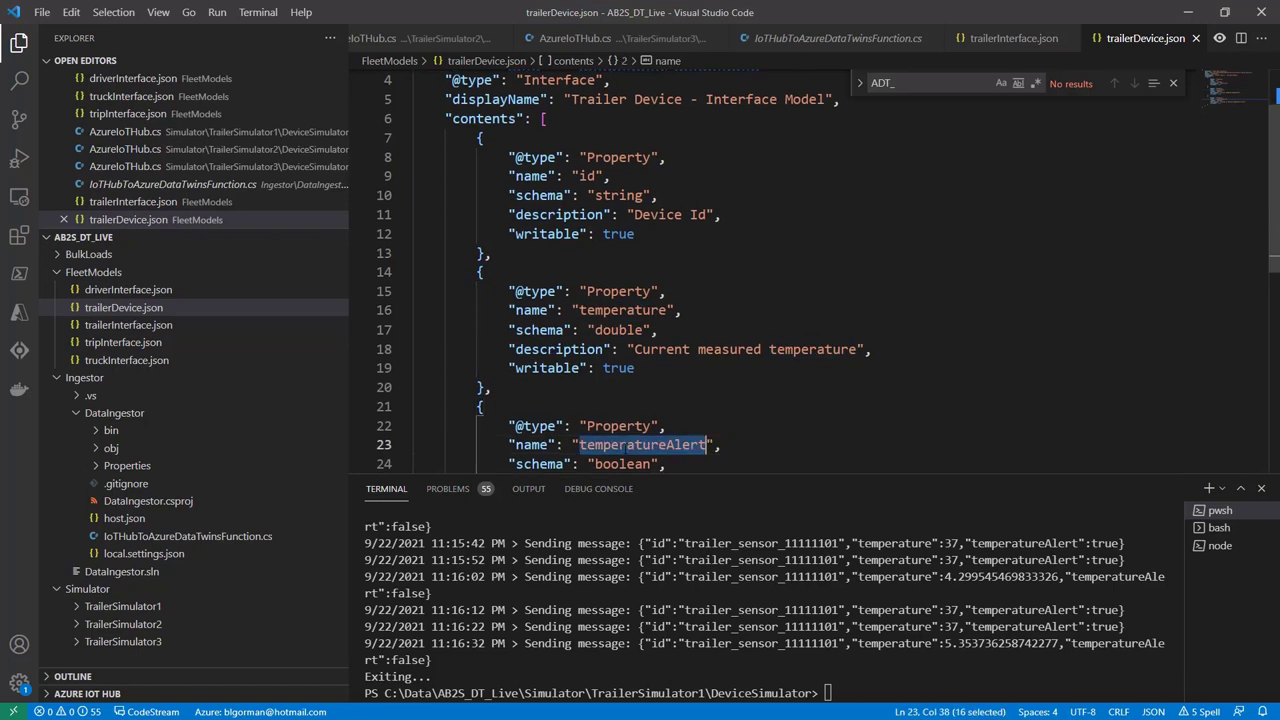
# - Return to IoTHubToAzureDataTwinsFunction.cs and examine how it reads the message values, builds the JsonPatchDocument and calls UpdateDigitalTwinAsync
pyautogui.hotkey('ctrl', 'shift', 'e')
pyautogui.click(153, 538)
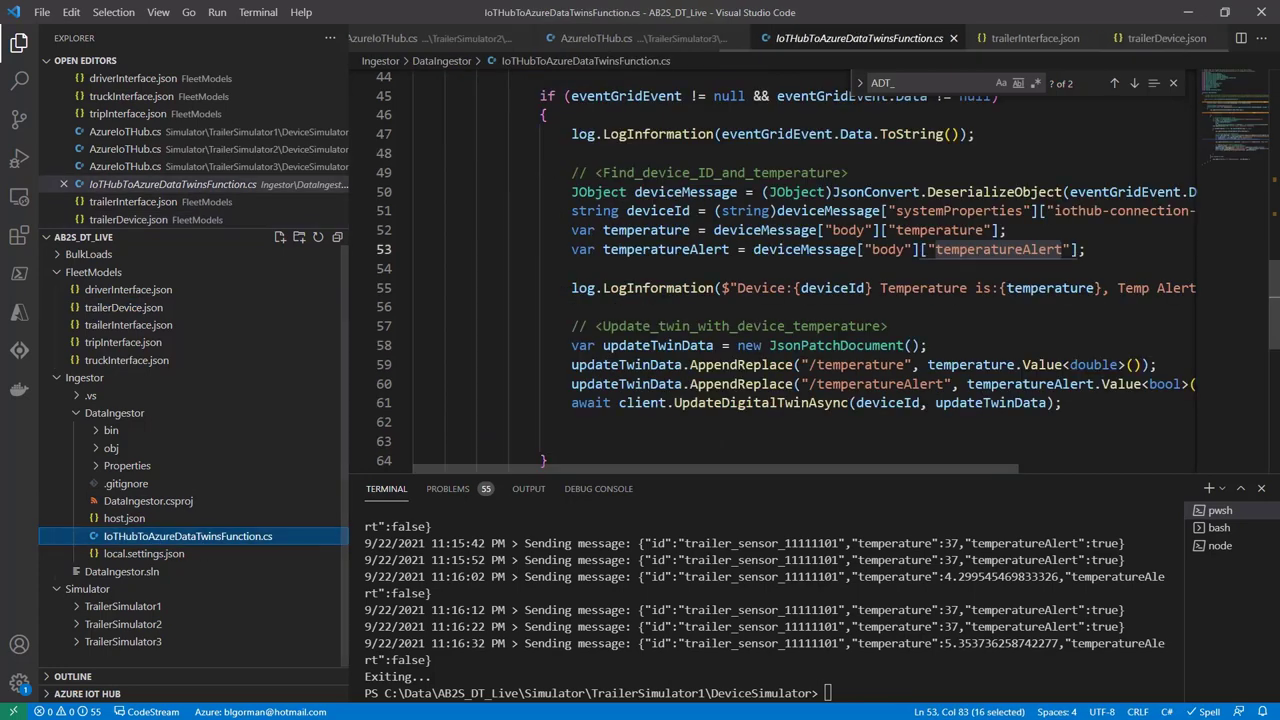
pyautogui.doubleClick(930, 230)
pyautogui.click(950, 249)
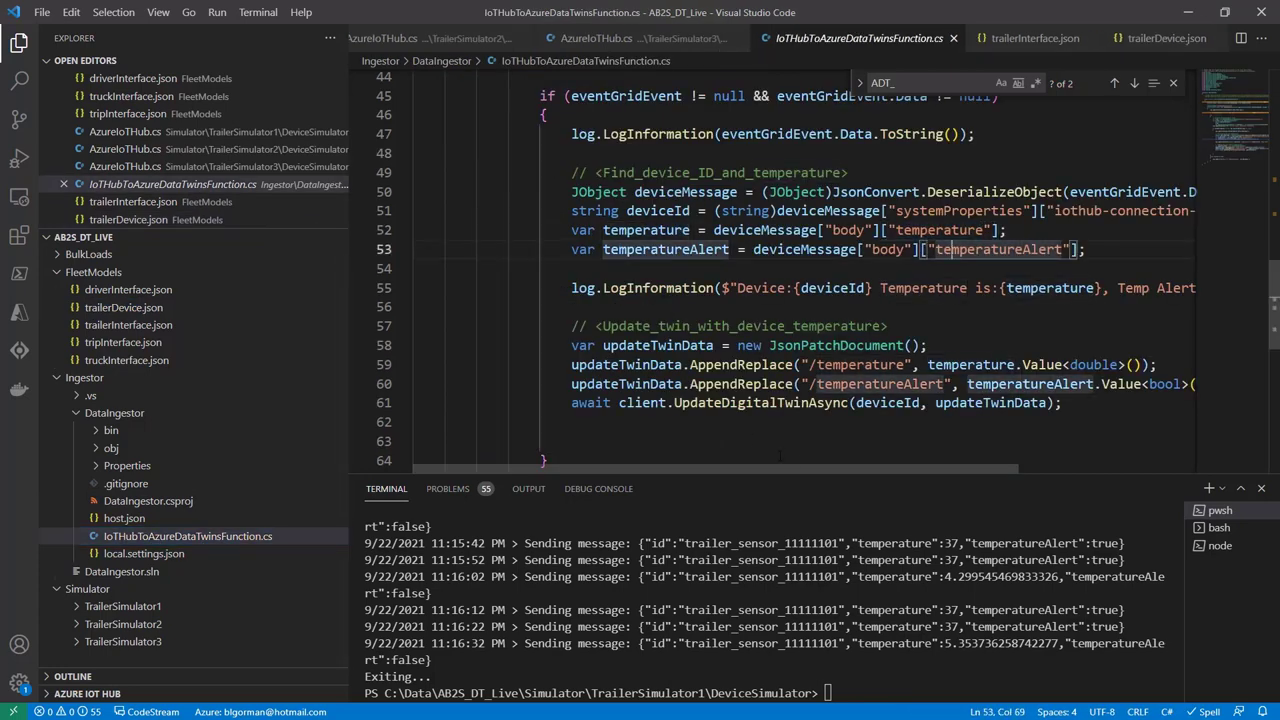
pyautogui.moveTo(835, 470)
pyautogui.mouseDown()
pyautogui.moveTo(1074, 477)
pyautogui.moveTo(828, 468)
pyautogui.mouseUp()
pyautogui.doubleClick(836, 345)
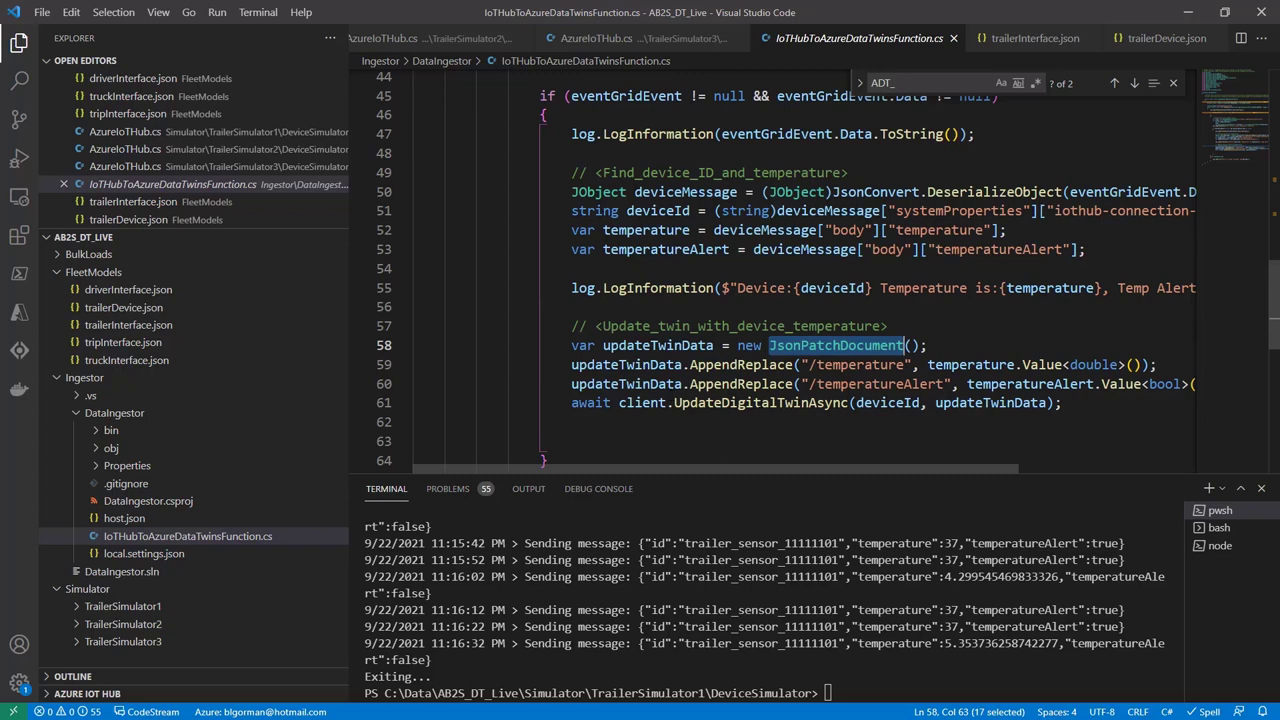
pyautogui.doubleClick(760, 402)
pyautogui.moveTo(792, 467)
pyautogui.mouseDown()
pyautogui.moveTo(909, 466)
pyautogui.moveTo(794, 458)
pyautogui.mouseUp()
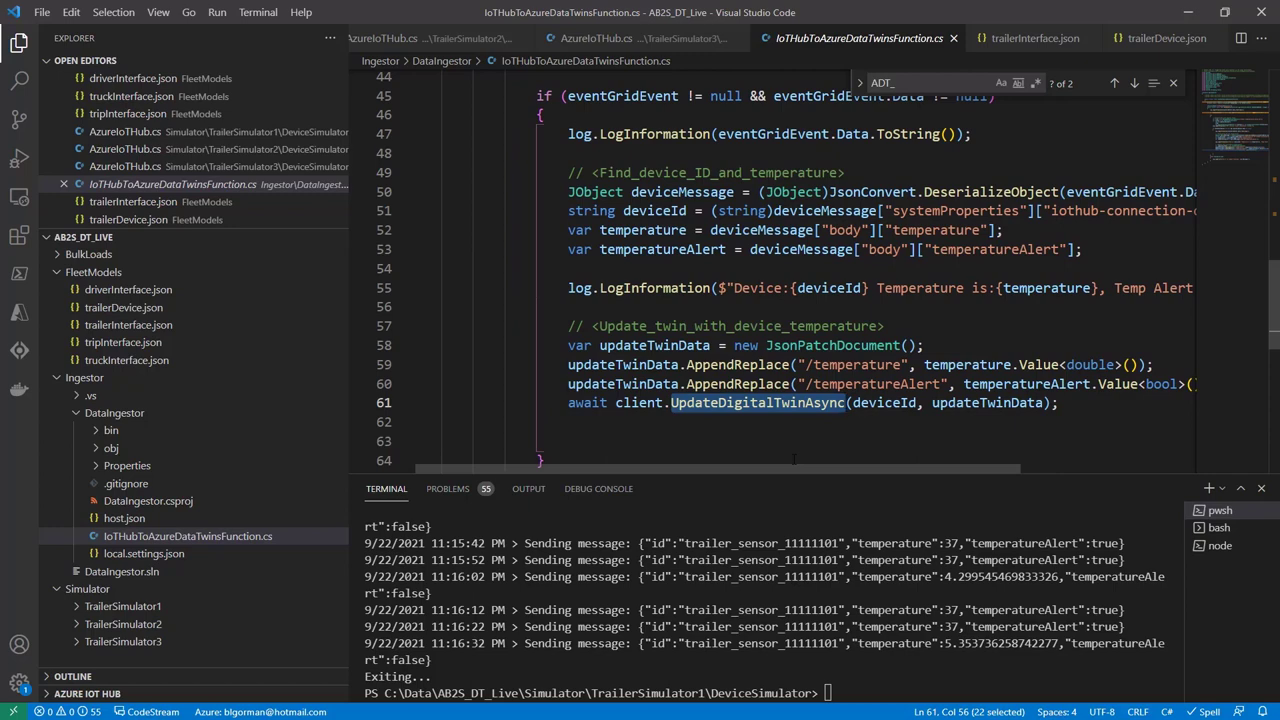
pyautogui.scroll(12, 793, 459)
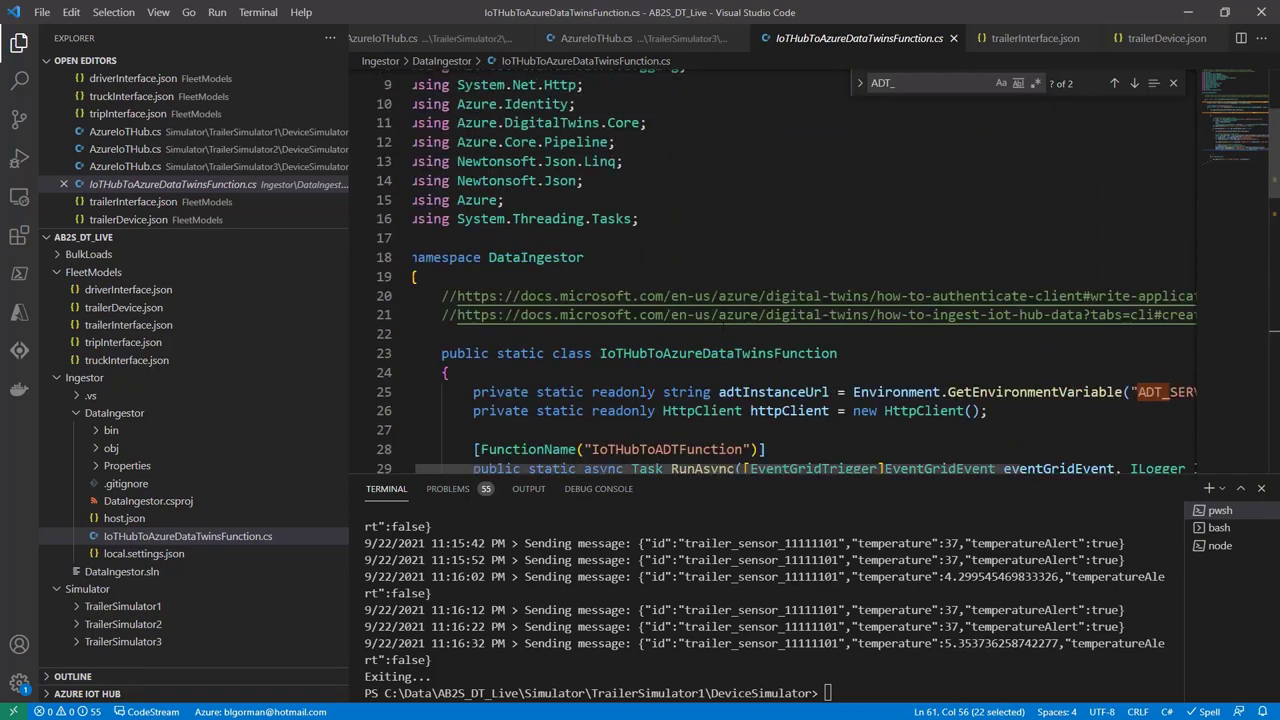
pyautogui.click(663, 240)
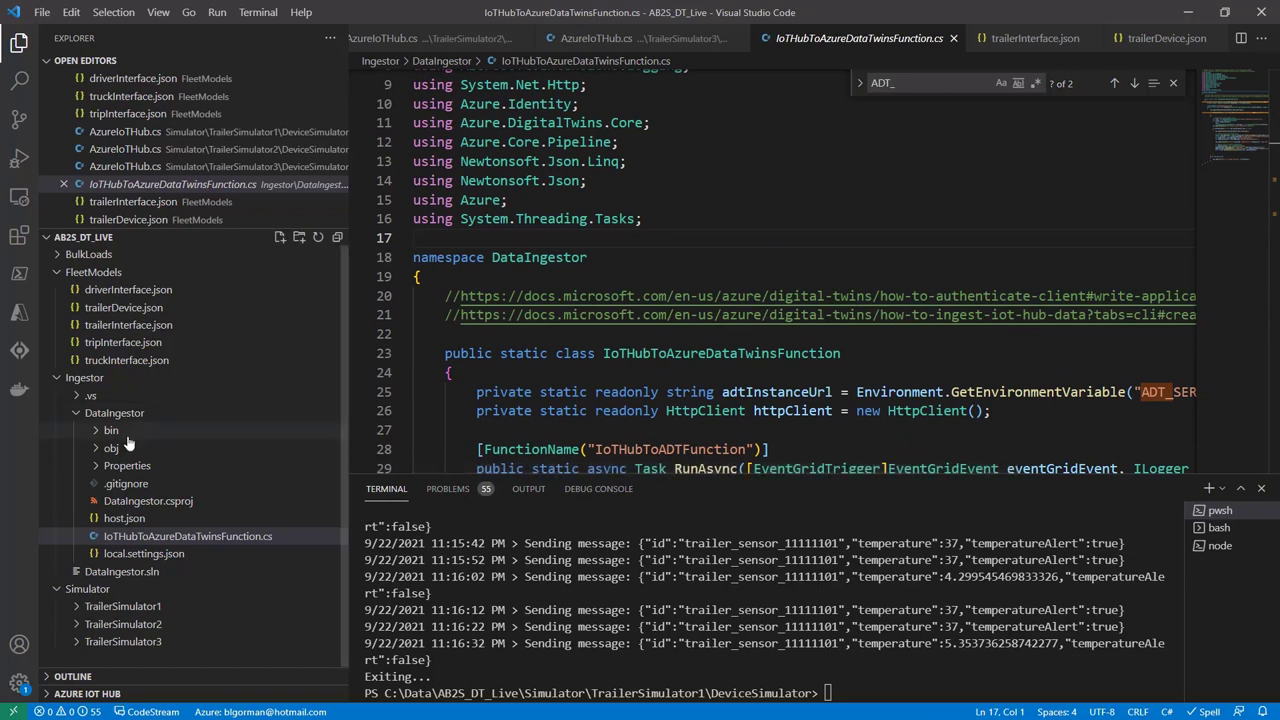
# - Open the DataIngestor solution from the AB2S_DT_Live Ingestor folder in Microsoft Visual Studio 2019 and maximize its window
pyautogui.click(80, 415)
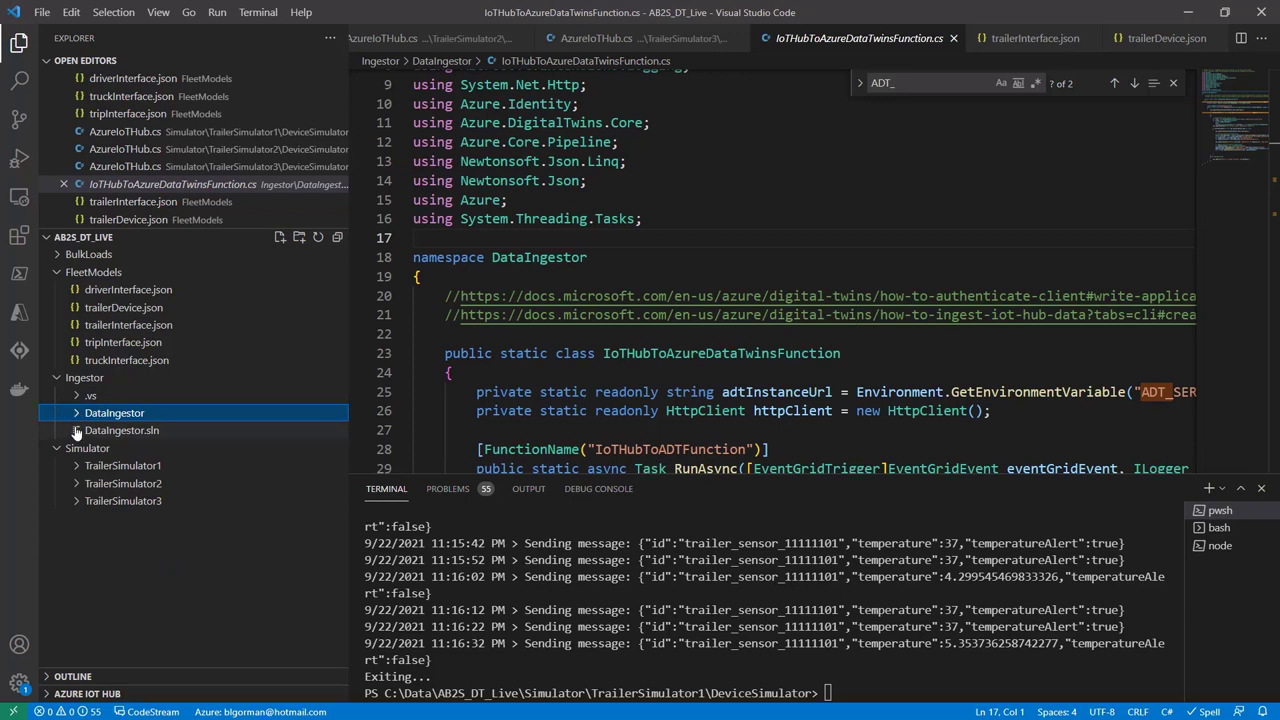
pyautogui.click(77, 417)
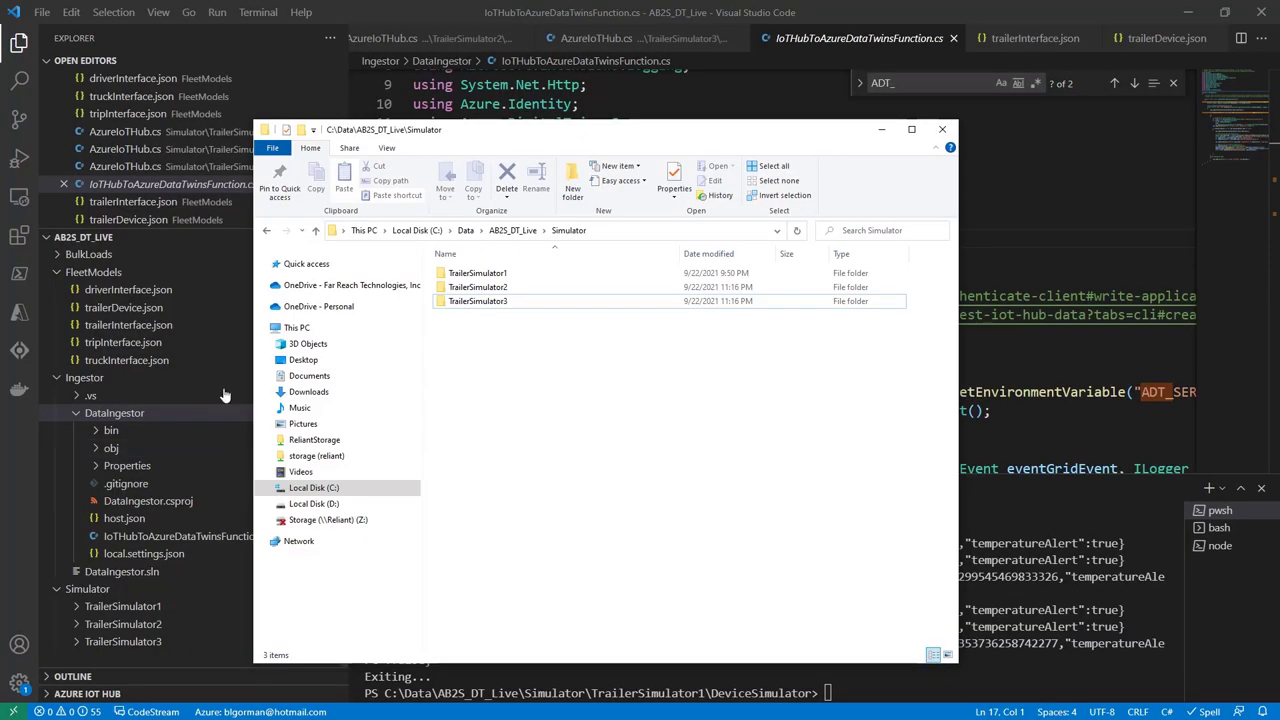
pyautogui.click(513, 231)
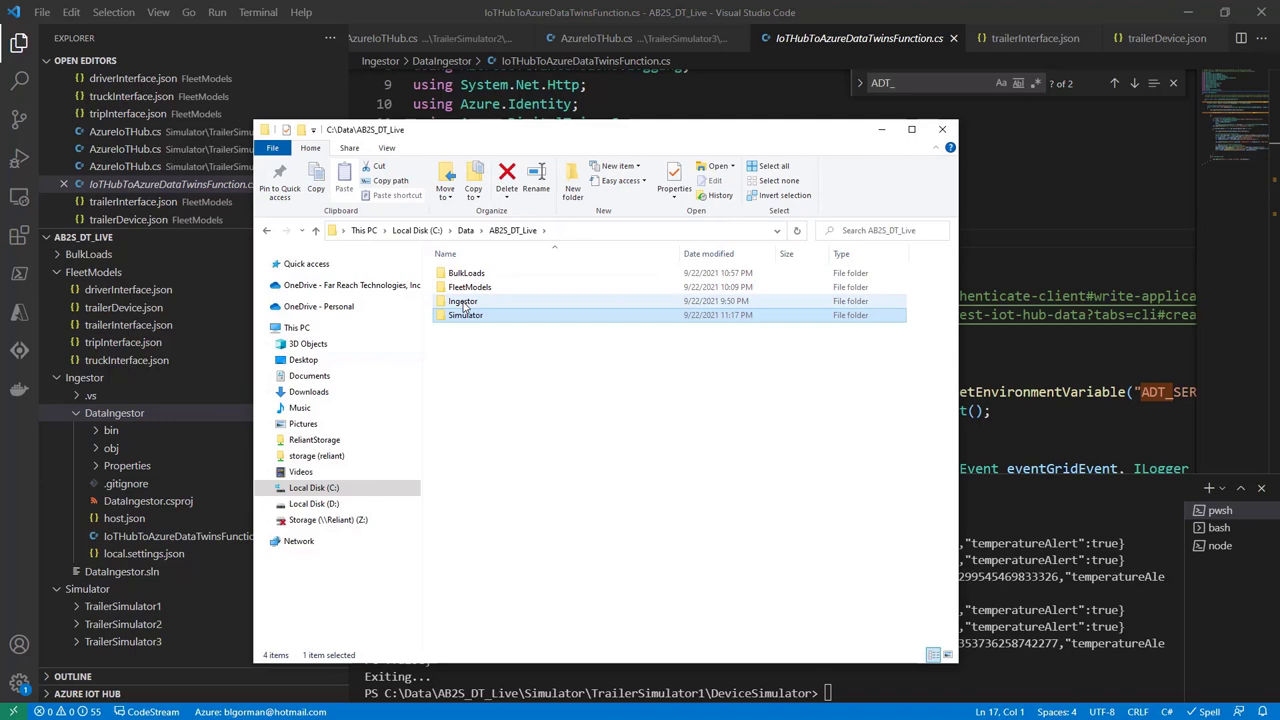
pyautogui.doubleClick(463, 307)
pyautogui.rightClick(489, 308)
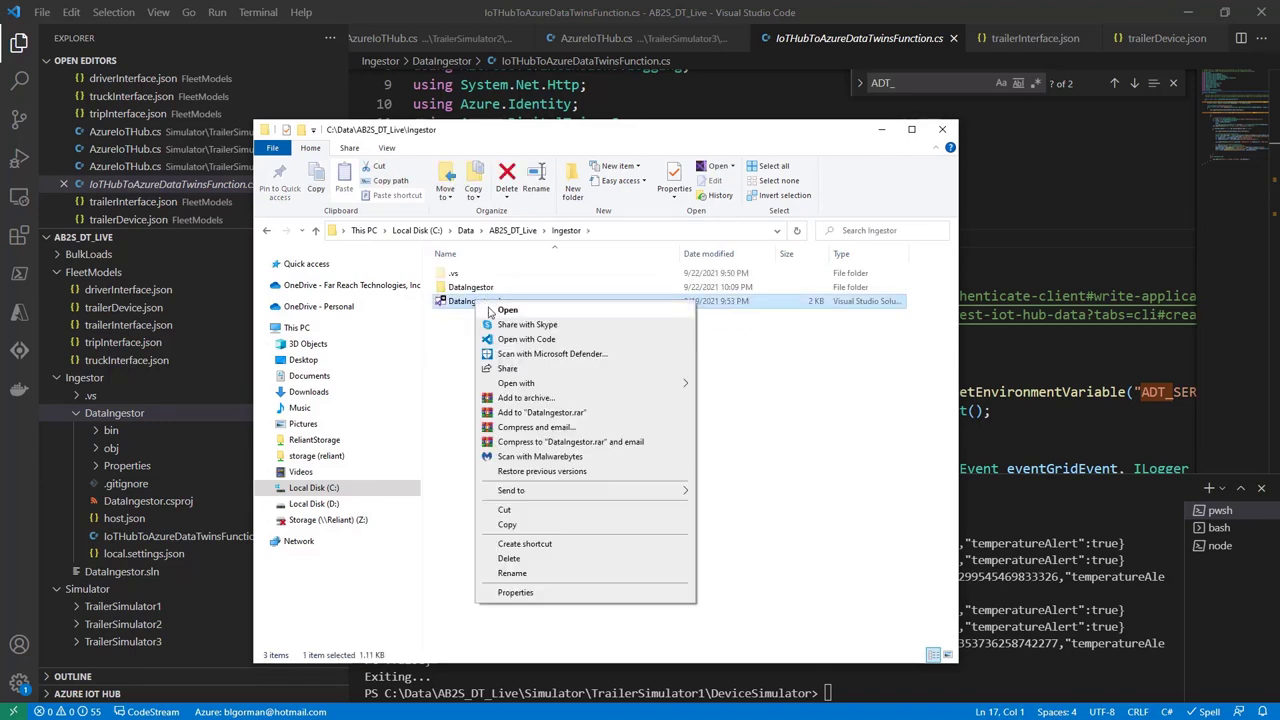
pyautogui.moveTo(543, 386)
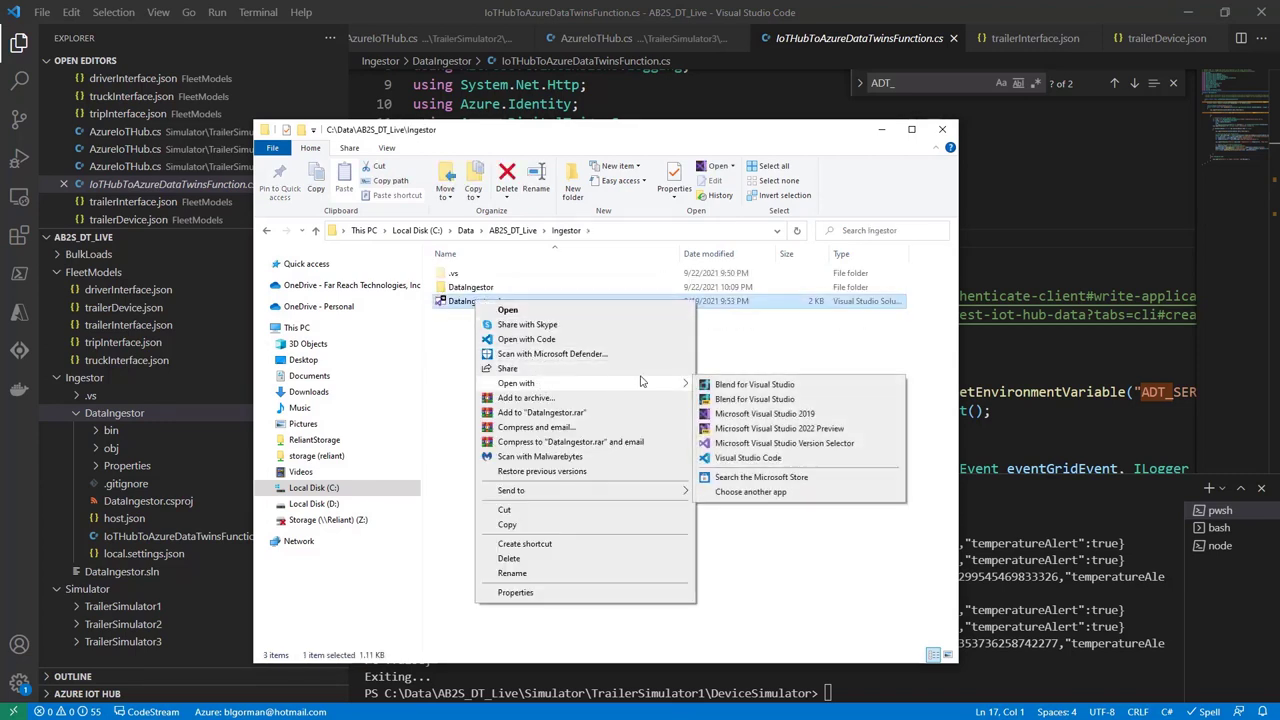
pyautogui.click(755, 414)
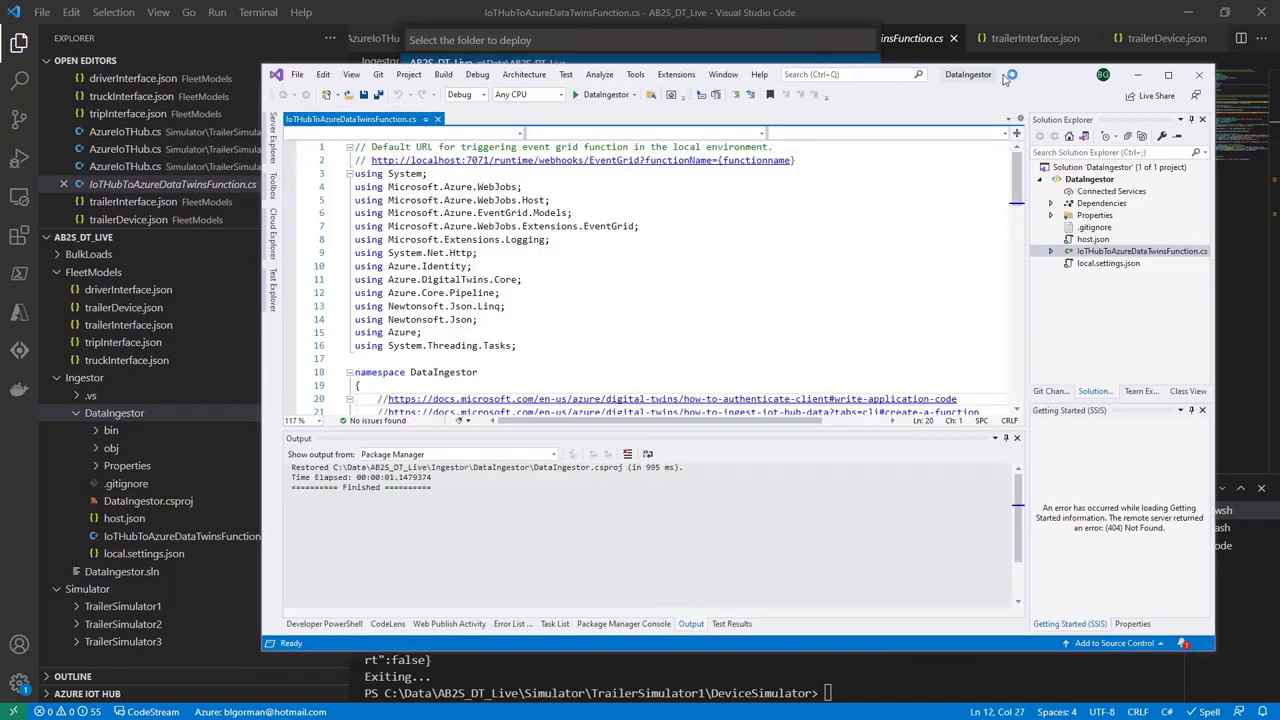
pyautogui.moveTo(1005, 78); pyautogui.dragTo(875, 77)
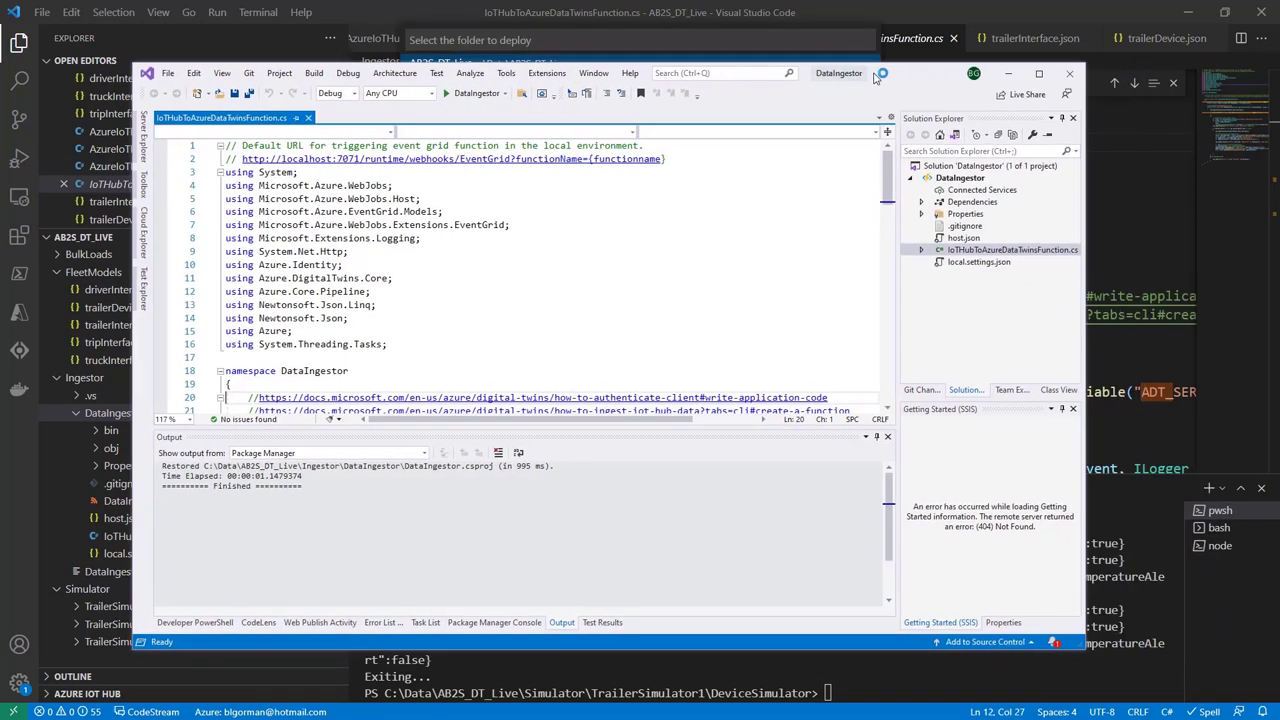
pyautogui.doubleClick(875, 77)
# - Create a new Azure publish profile for the DataIngestor project targeting the FleetManagerIngestor function app in the AB2S_DigitalTwins resource group
pyautogui.click(1157, 116)
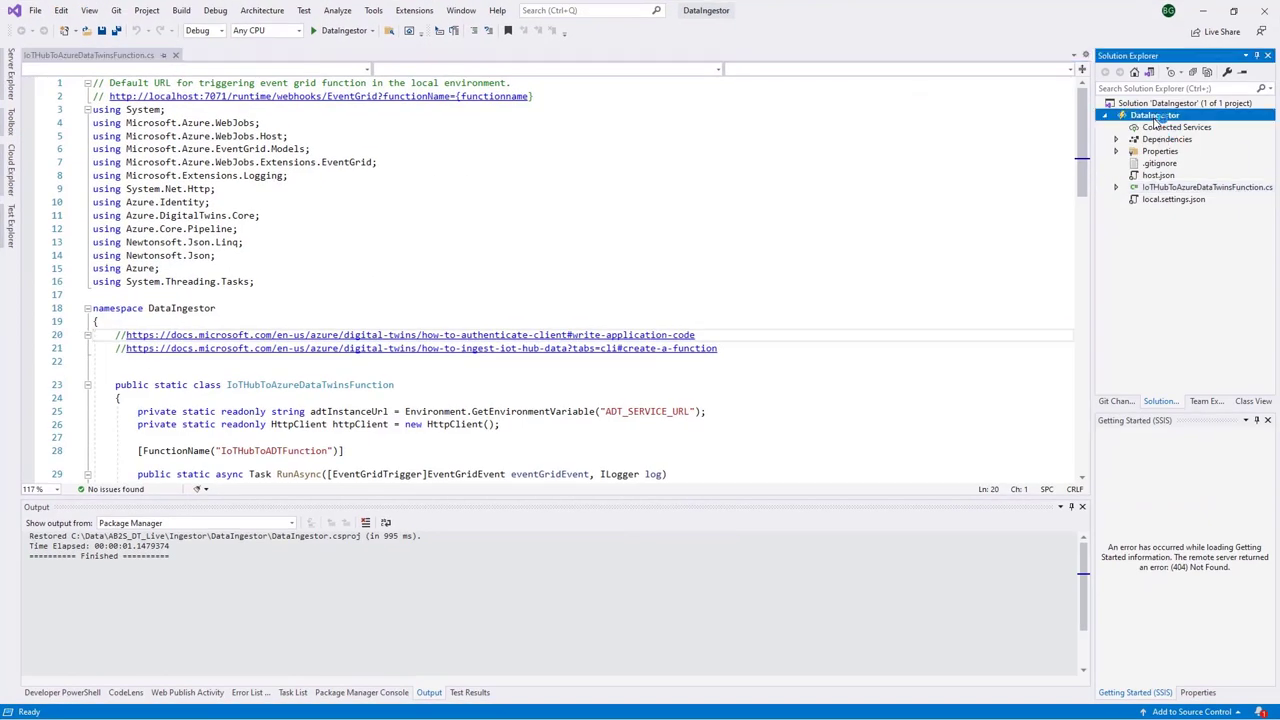
pyautogui.rightClick(1157, 116)
pyautogui.click(1168, 205)
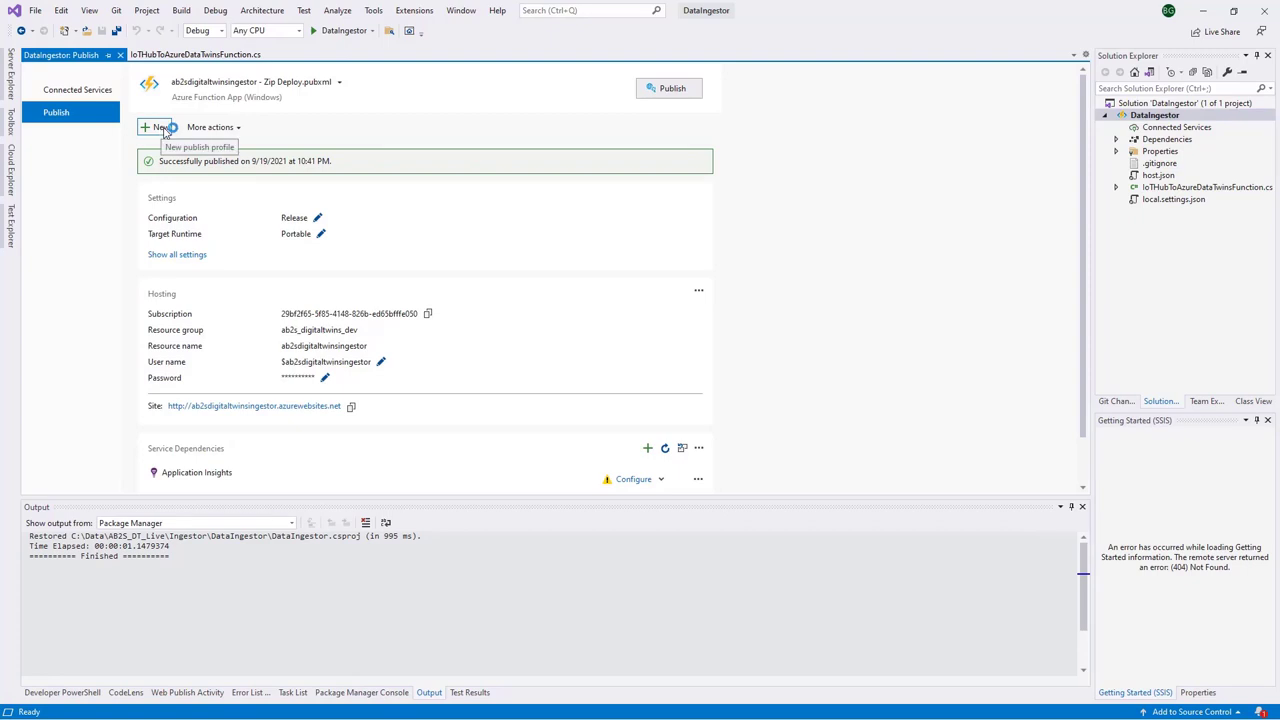
pyautogui.click(170, 129)
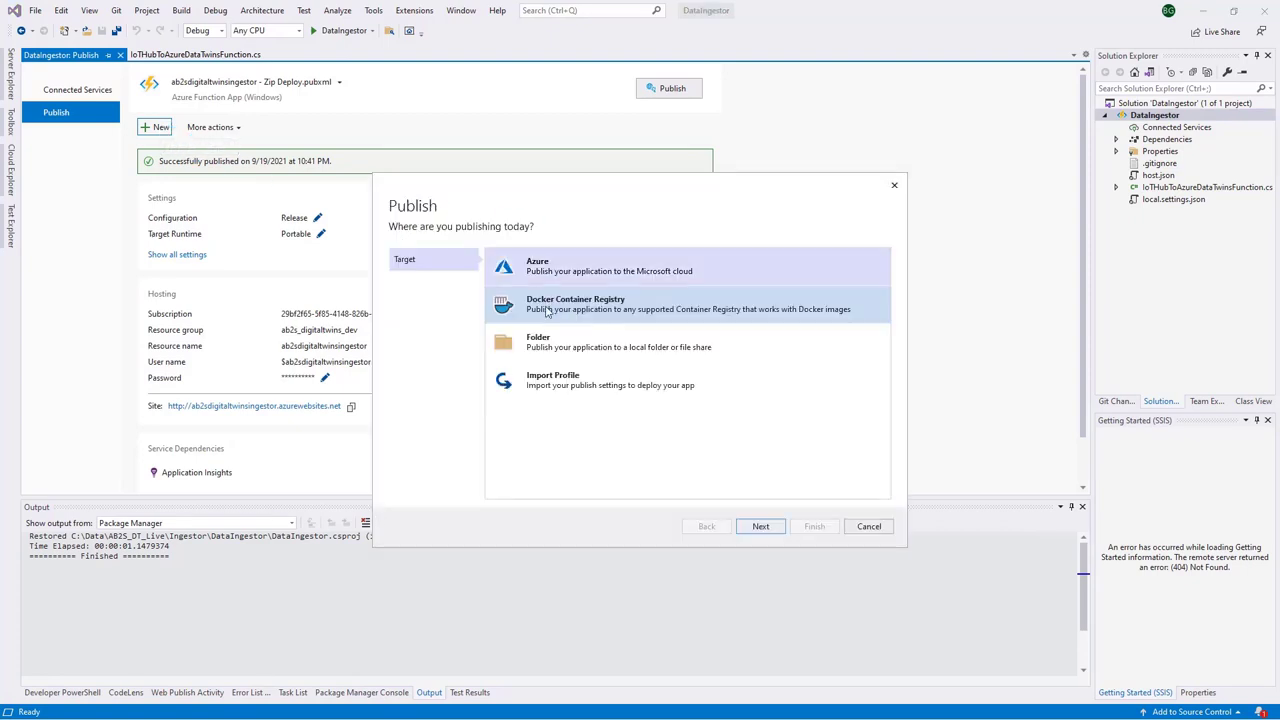
pyautogui.click(761, 526)
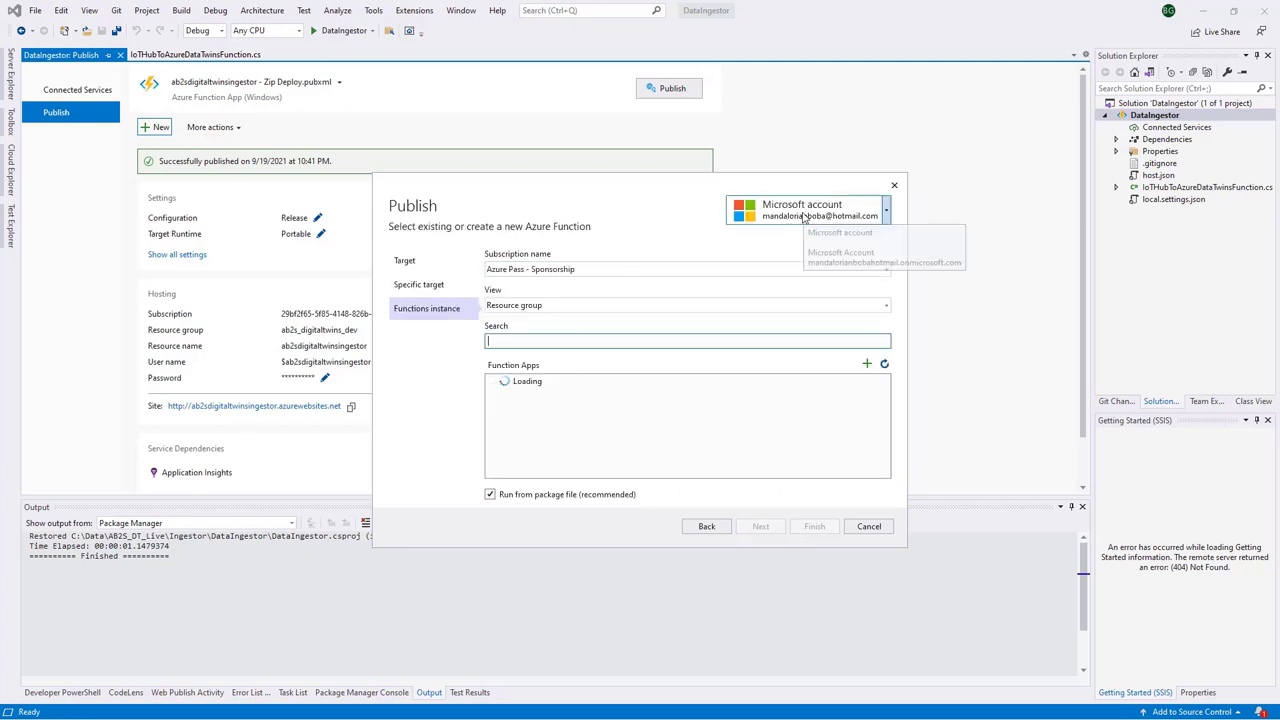
pyautogui.click(489, 381)
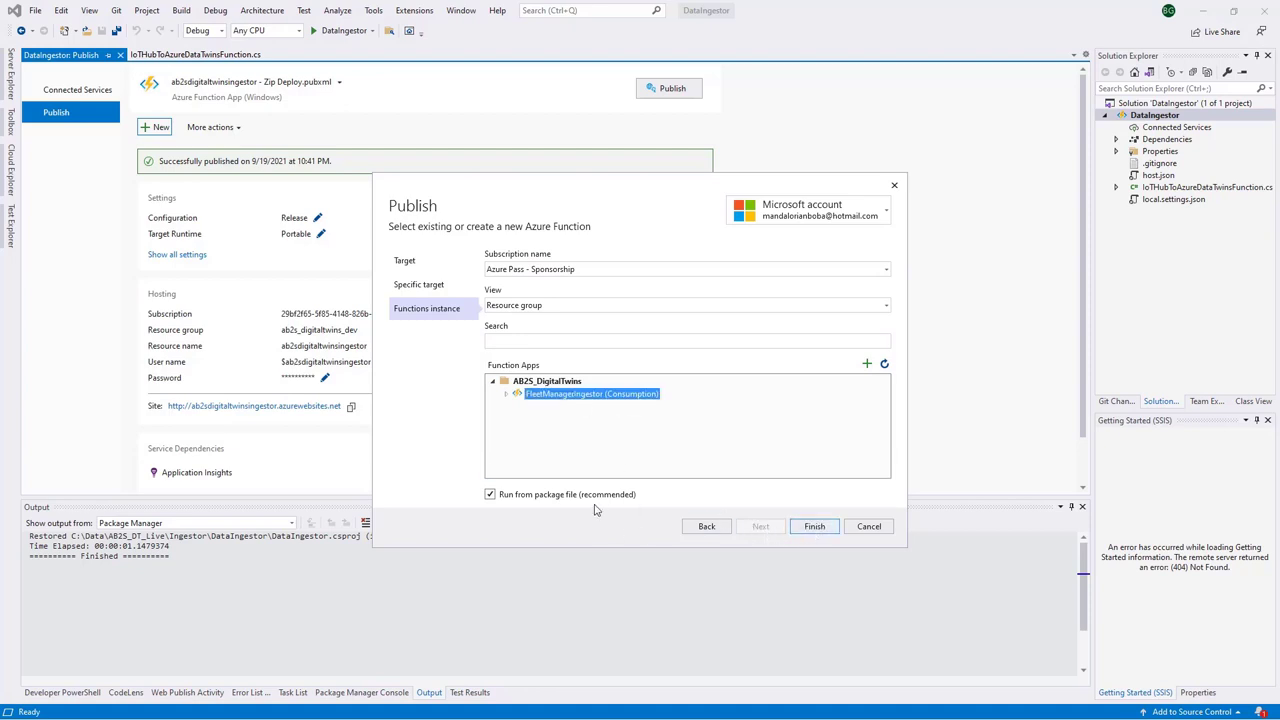
pyautogui.click(806, 528)
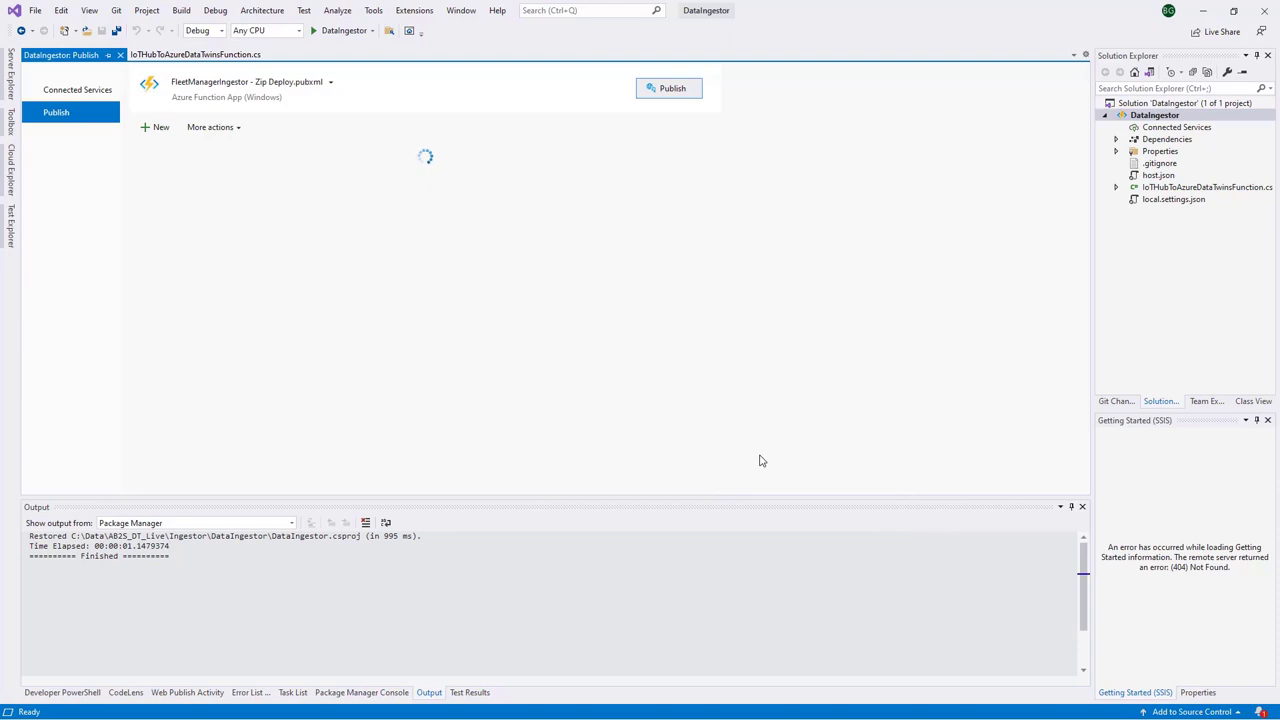
# - Publish the DataIngestor project to the FleetManagerIngestor function app
pyautogui.click(672, 90)
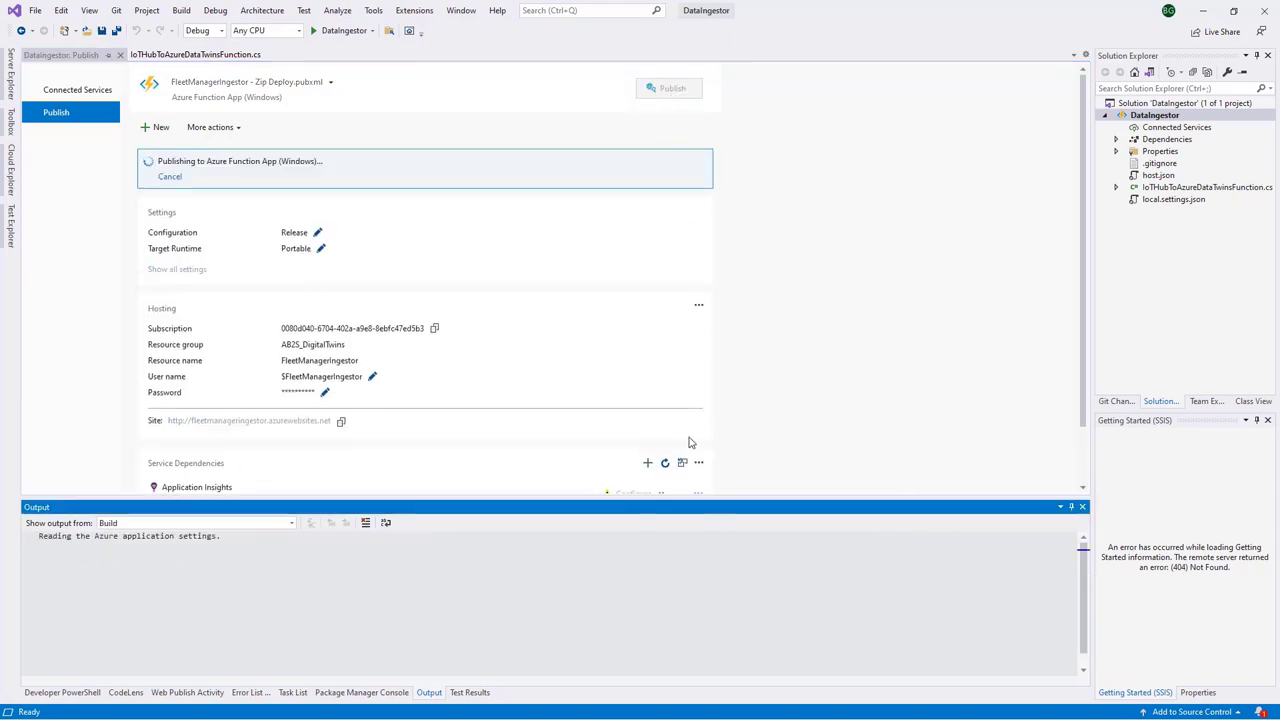
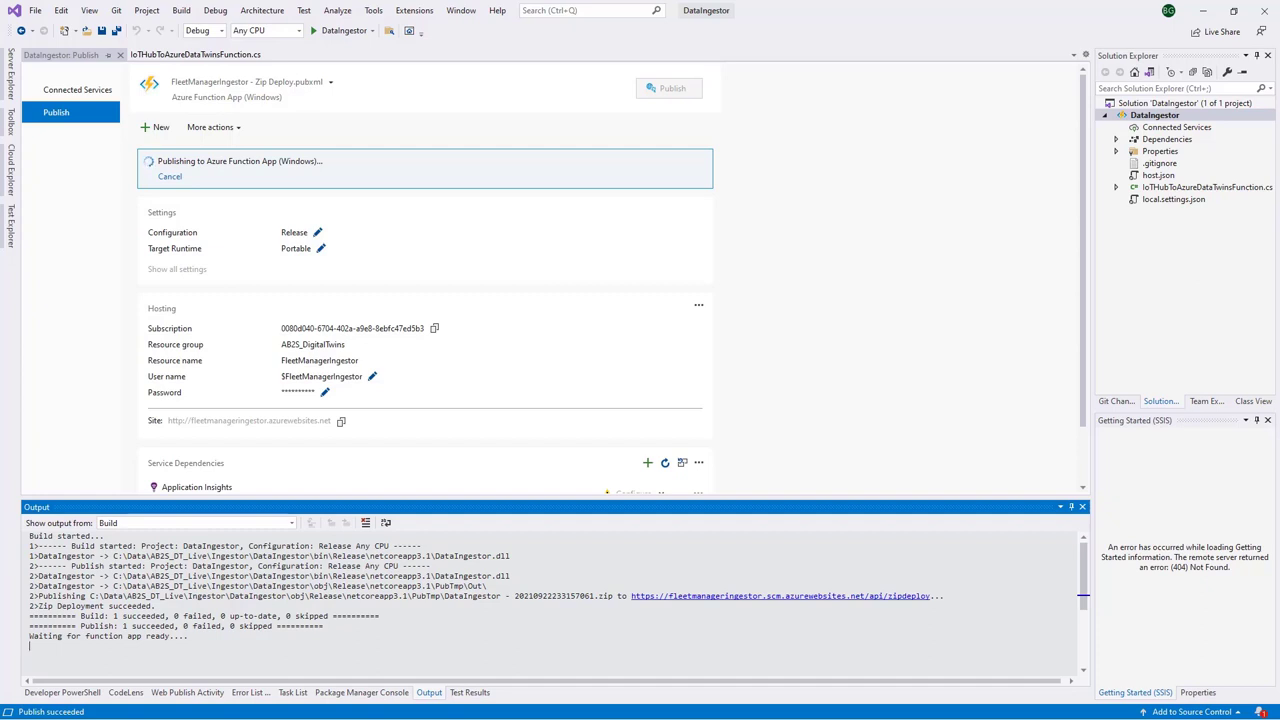
pyautogui.hotkey('alt', 'Tab')
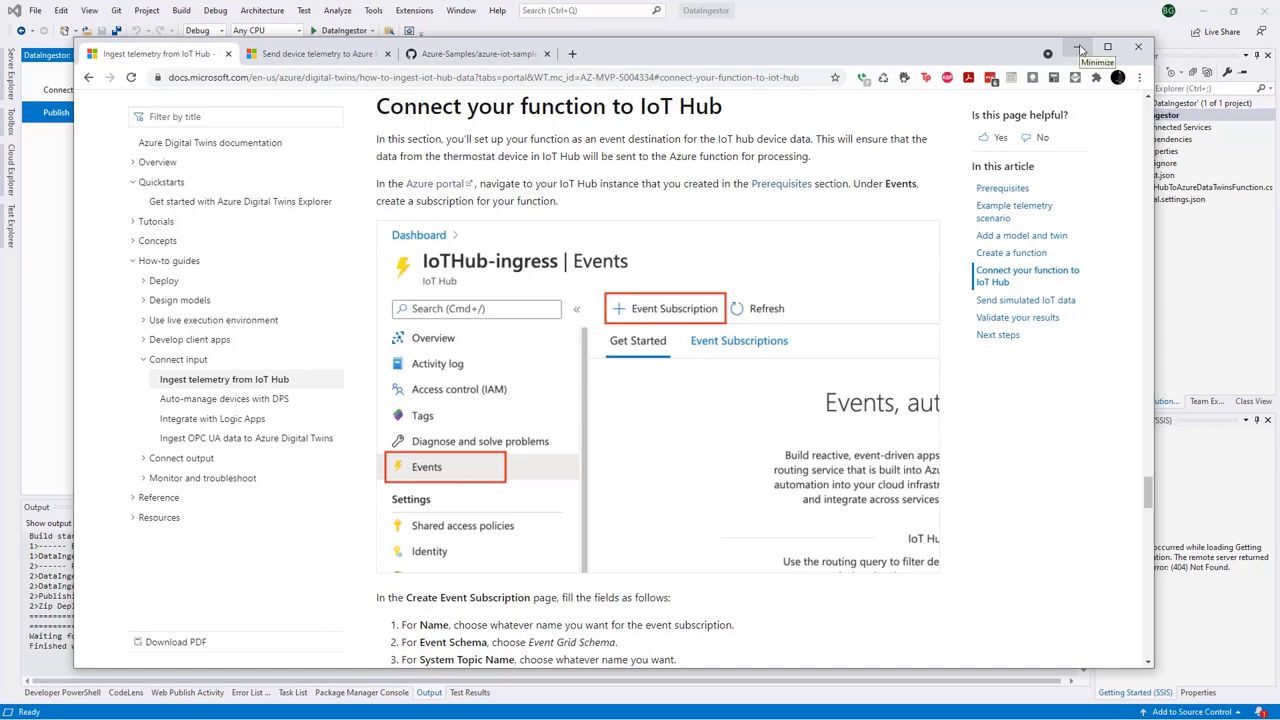
pyautogui.click(1080, 49)
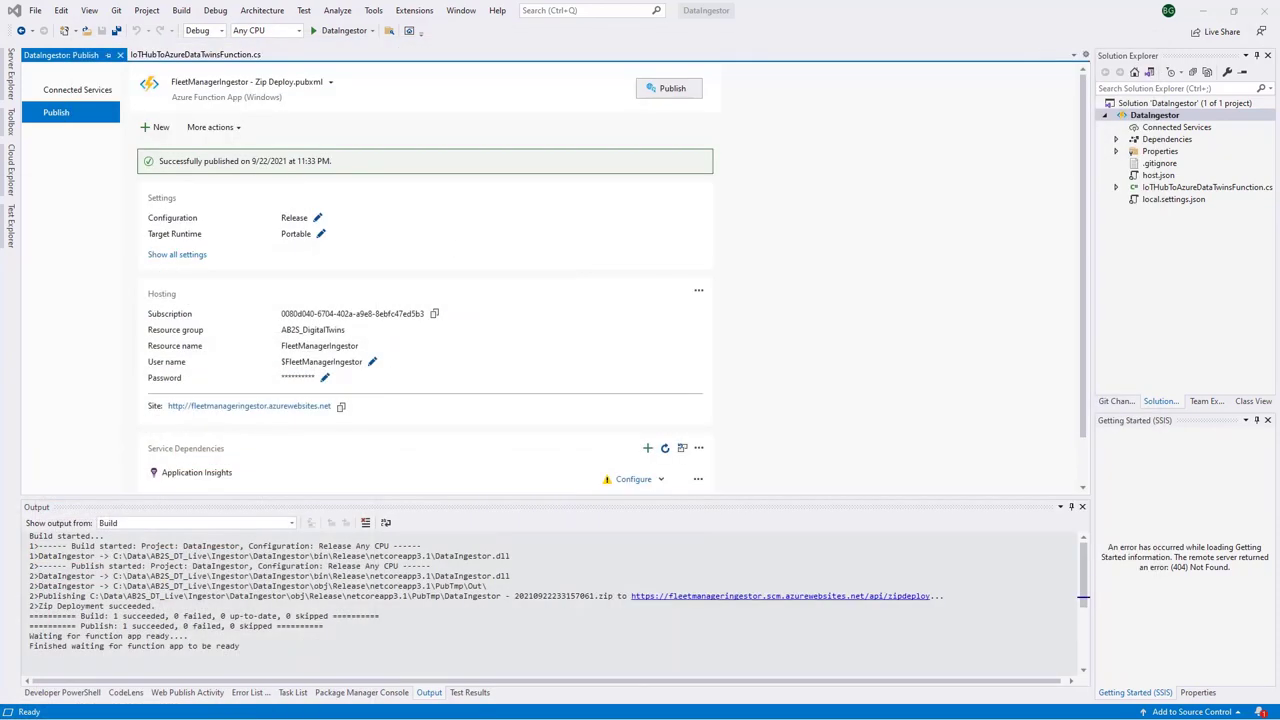
# - Switch to the Azure portal and open the Events page of the FleetManagerHub IoT hub
pyautogui.hotkey('alt', 'Tab')
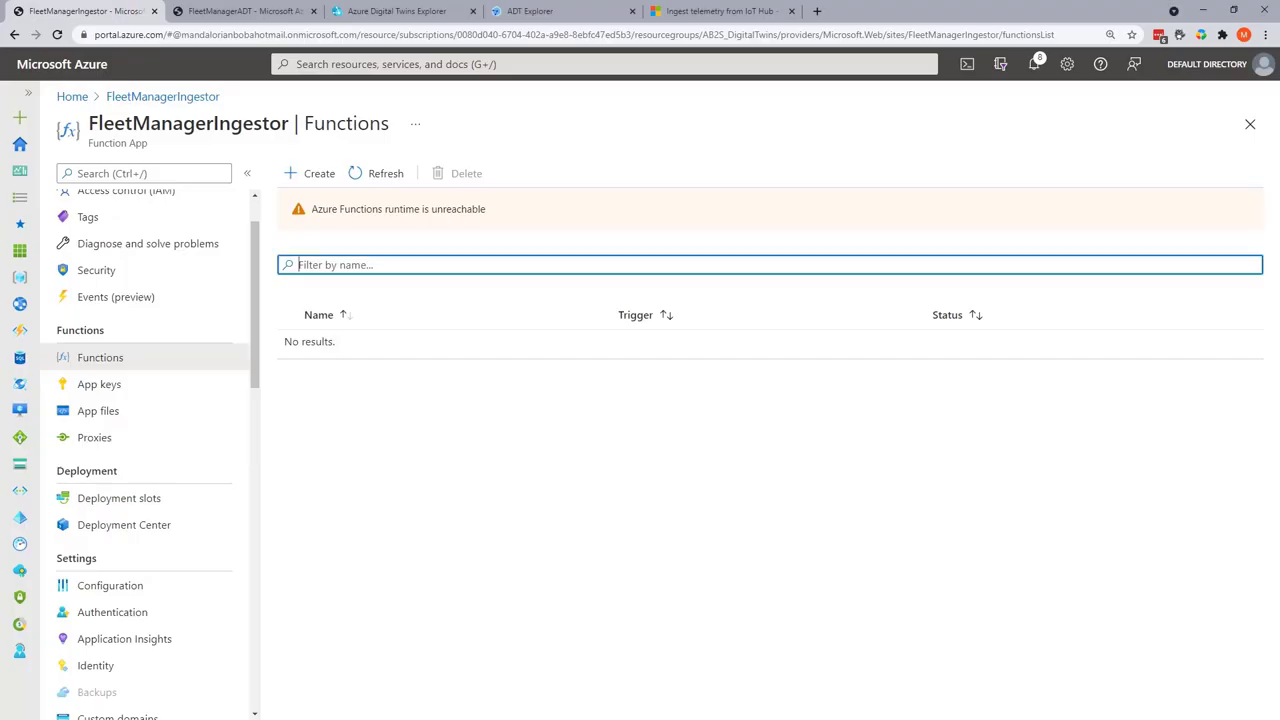
pyautogui.click(174, 99)
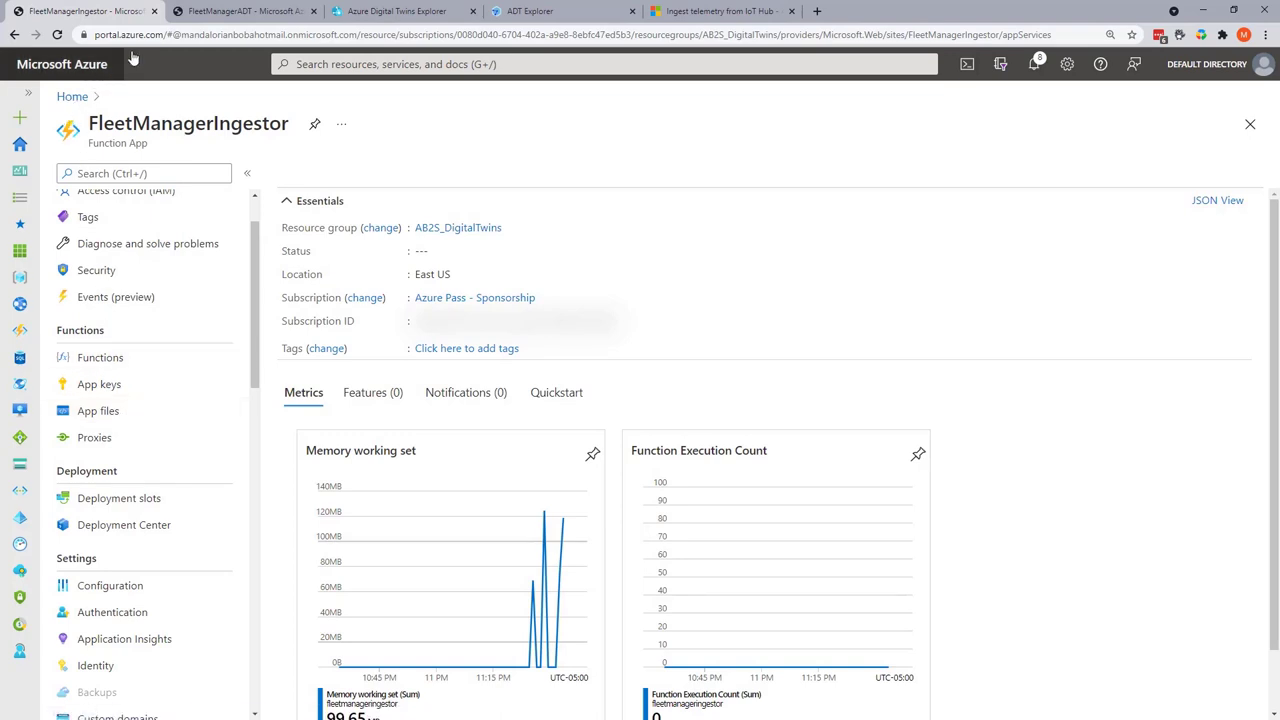
pyautogui.click(308, 64)
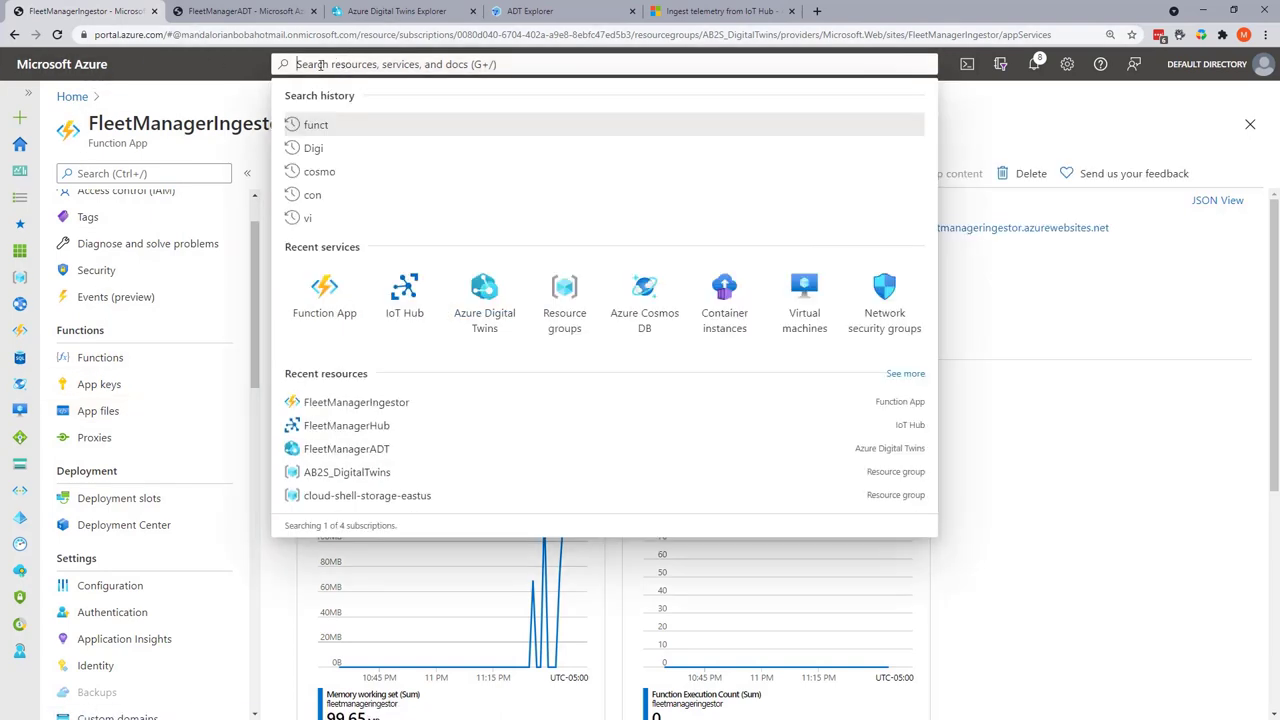
pyautogui.click(404, 300)
pyautogui.click(123, 264)
pyautogui.click(355, 337)
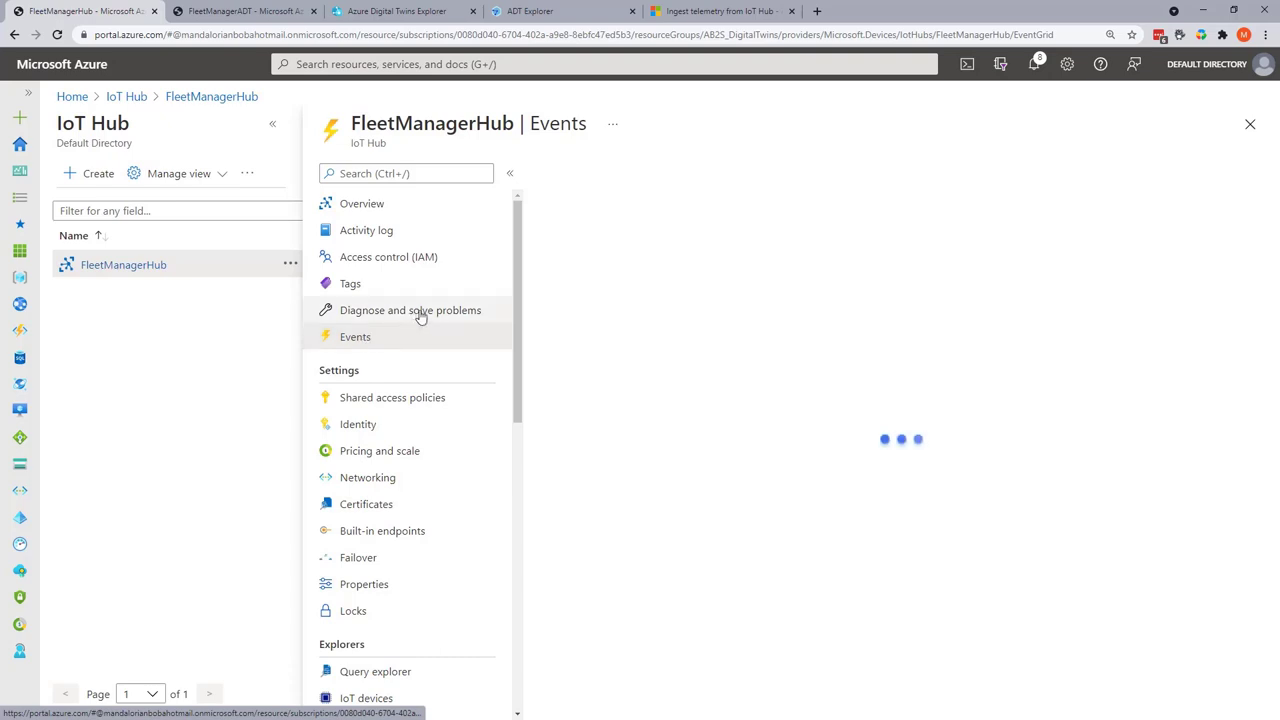
# - Start a new event subscription for FleetManagerHub named FleetDataIngestor with the system topic name TrailerDeviceAlerts
pyautogui.click(589, 173)
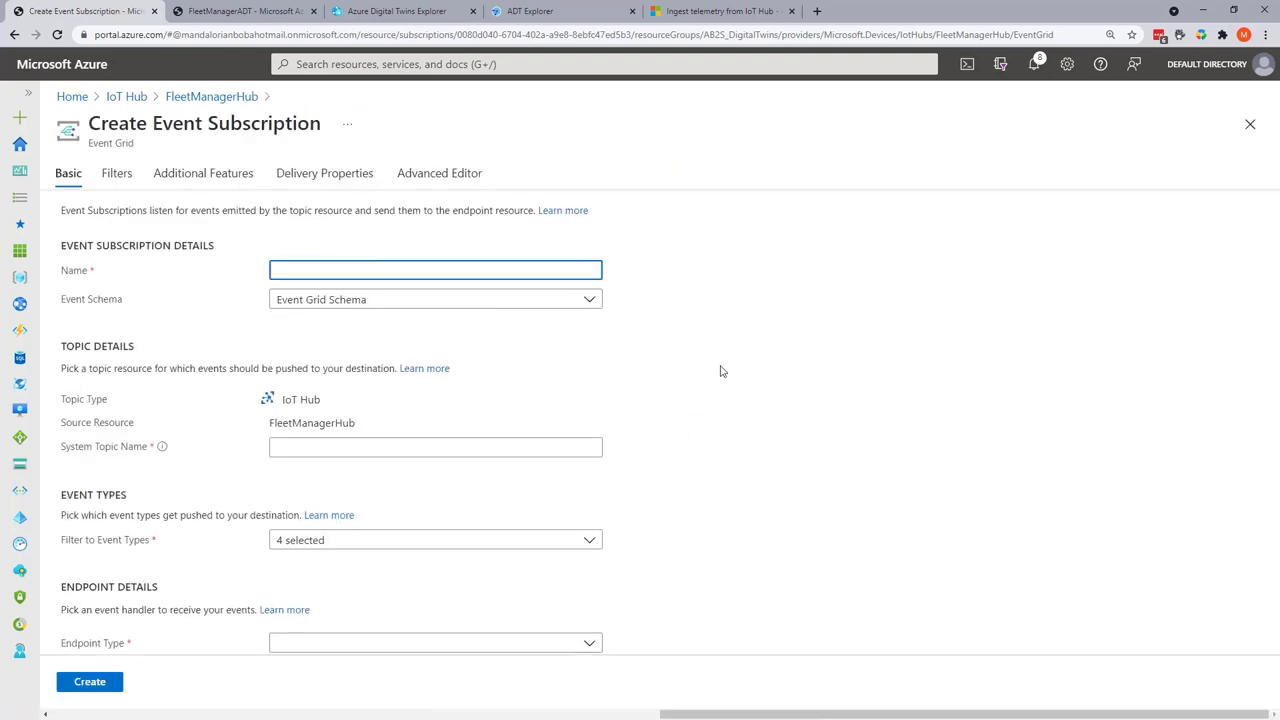
pyautogui.write('leetDat')
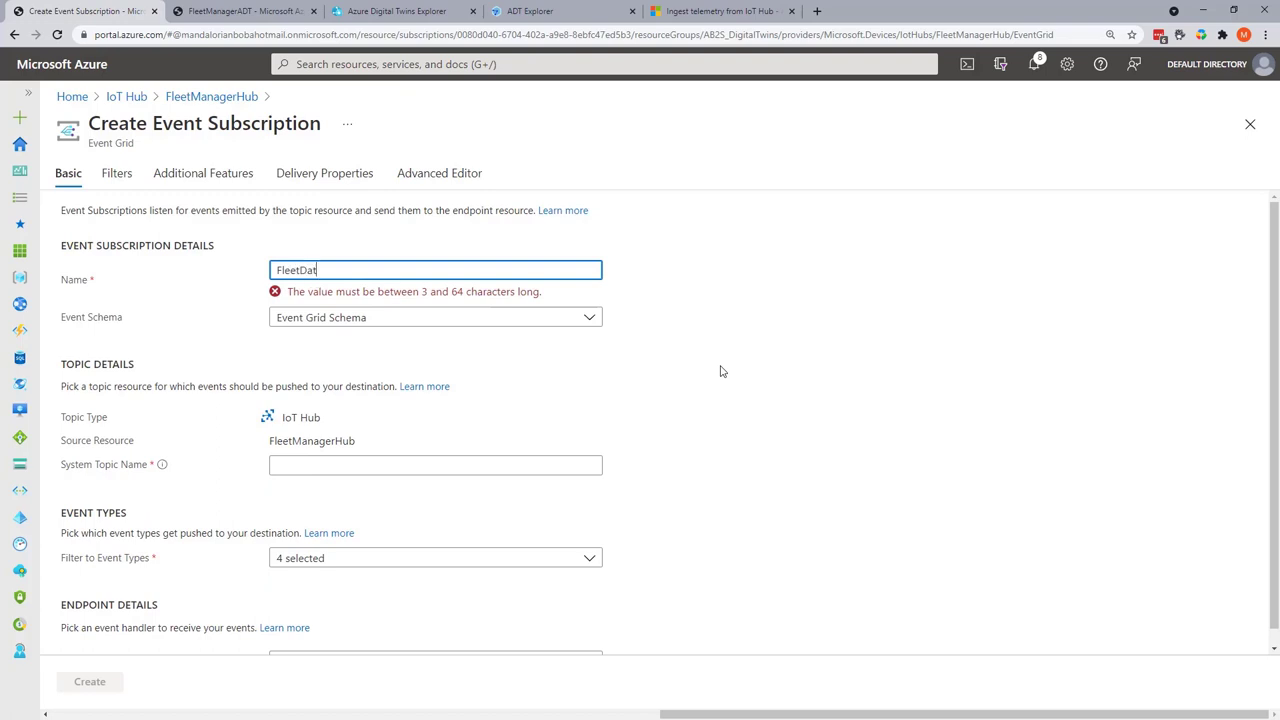
pyautogui.write('aIngestor')
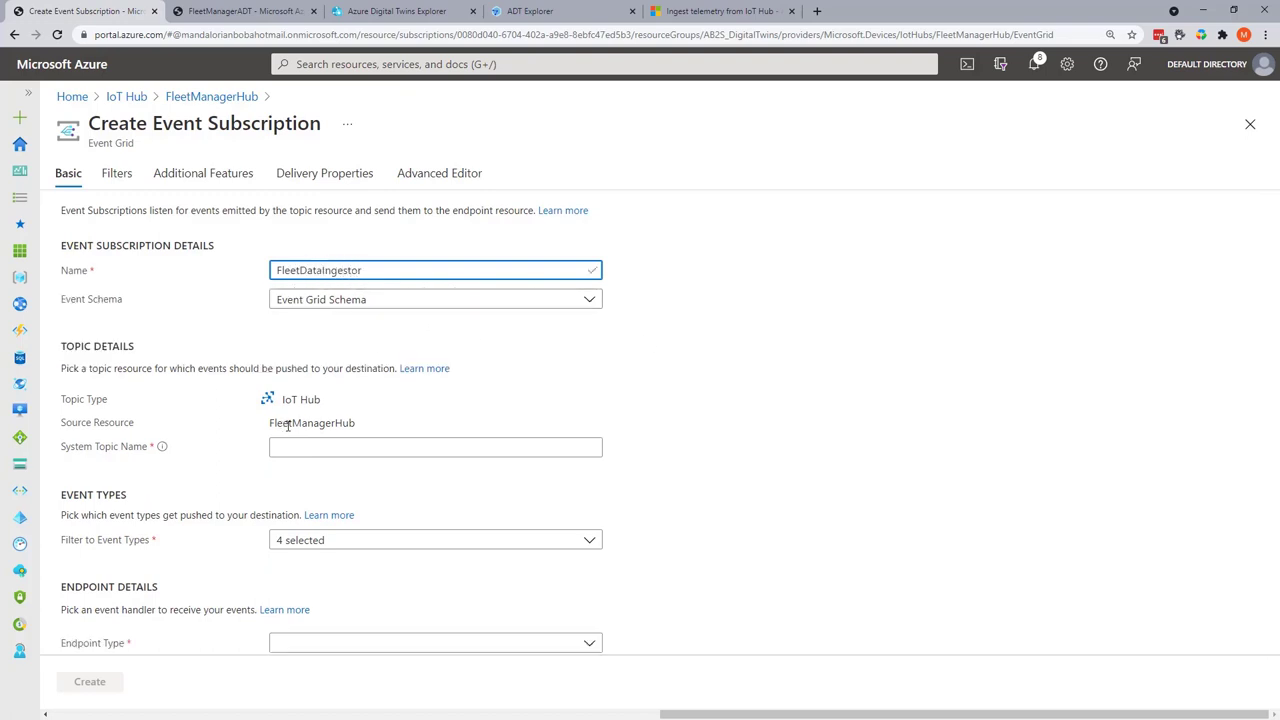
pyautogui.click(349, 448)
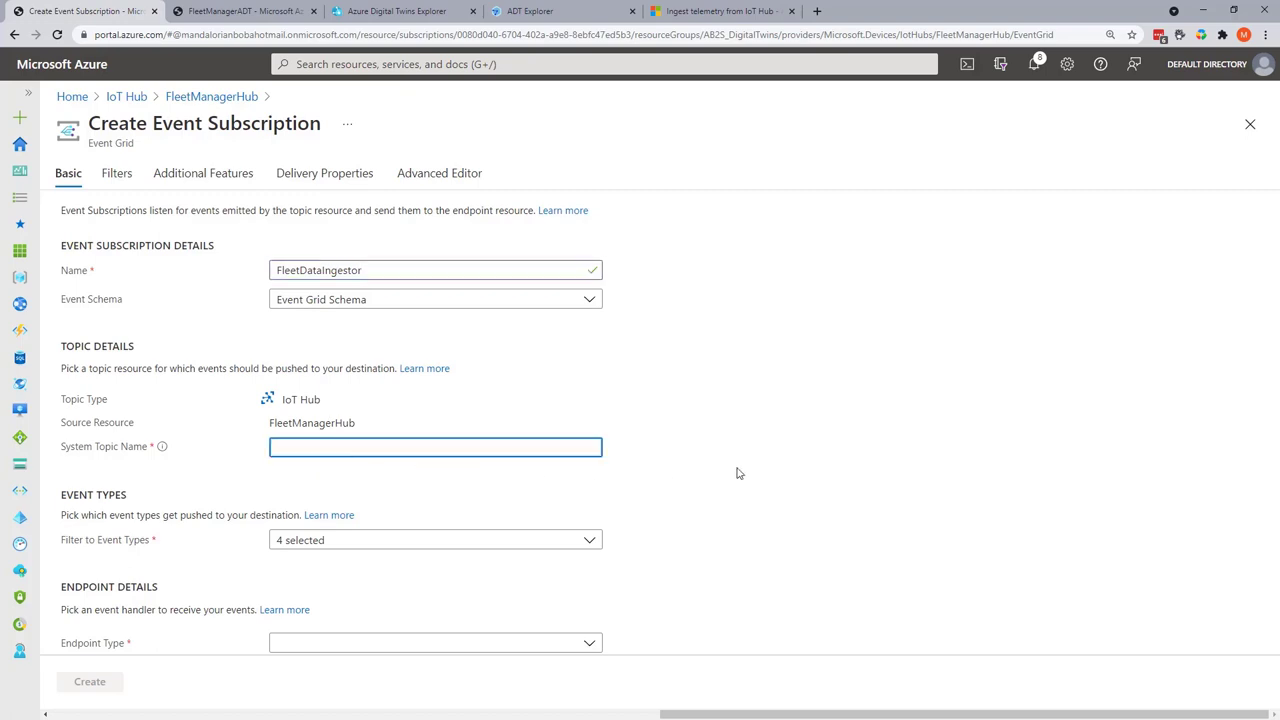
pyautogui.write('TrailerDeviceAlerts')
# - Filter the subscription's event types to Device Telemetry only, deselecting the device created, deleted, connected and disconnected events
pyautogui.click(366, 542)
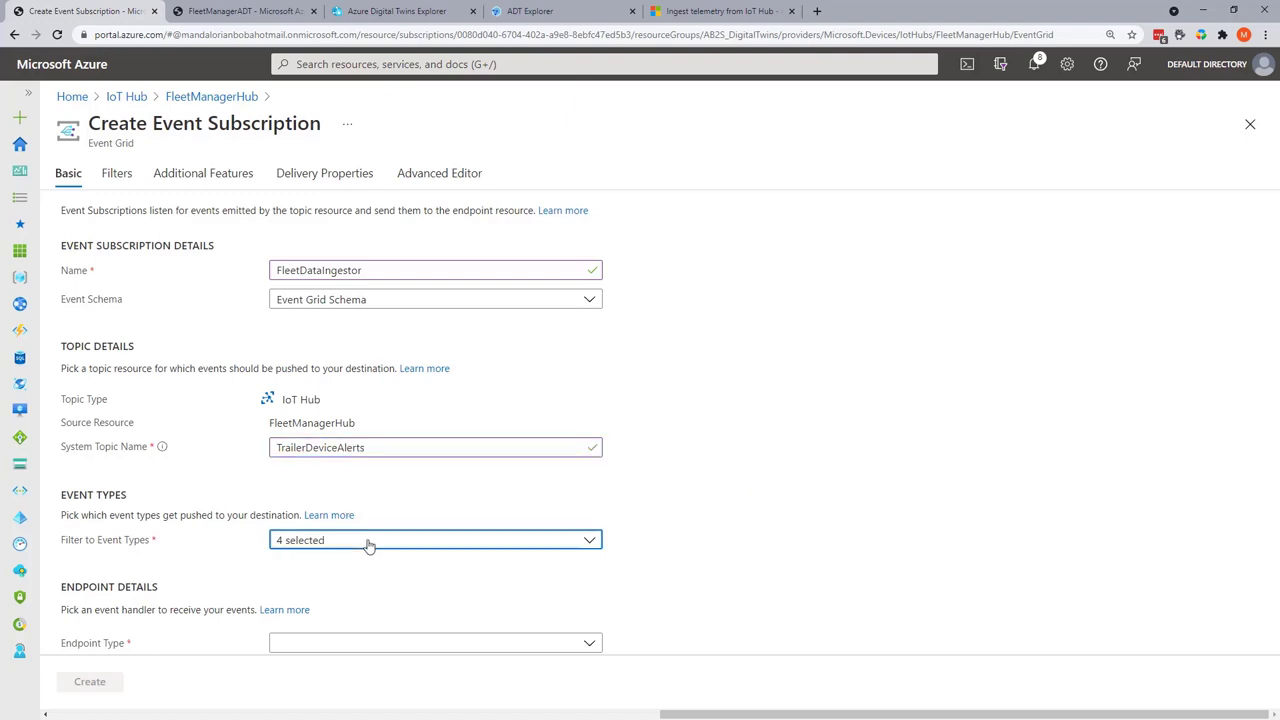
pyautogui.click(284, 597)
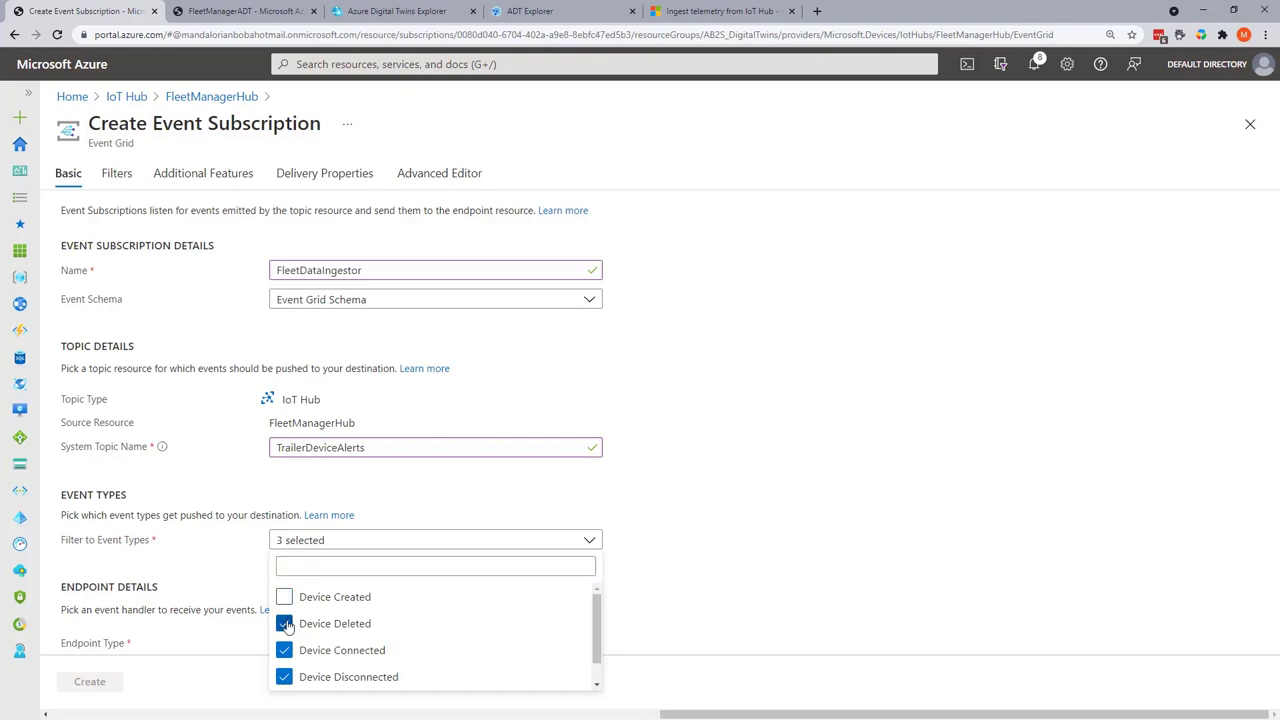
pyautogui.click(284, 623)
pyautogui.click(284, 650)
pyautogui.click(284, 677)
pyautogui.scroll(-1, 338, 652)
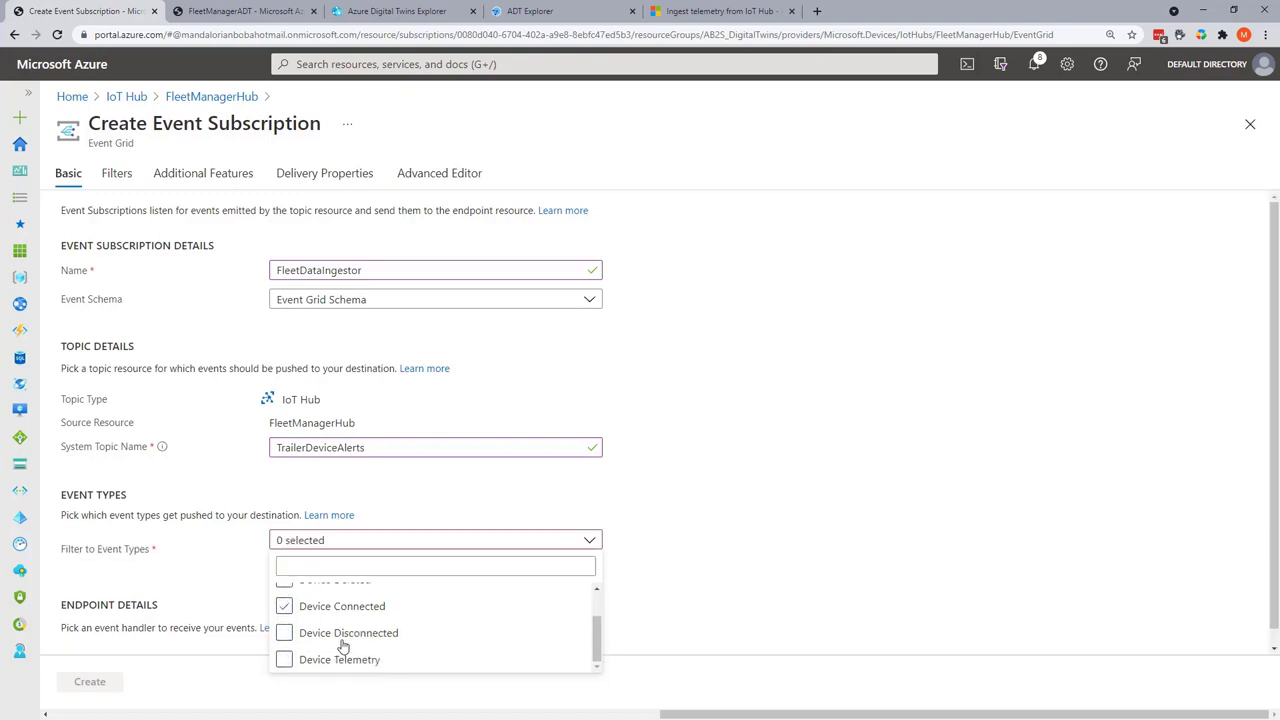
pyautogui.click(284, 660)
pyautogui.click(705, 537)
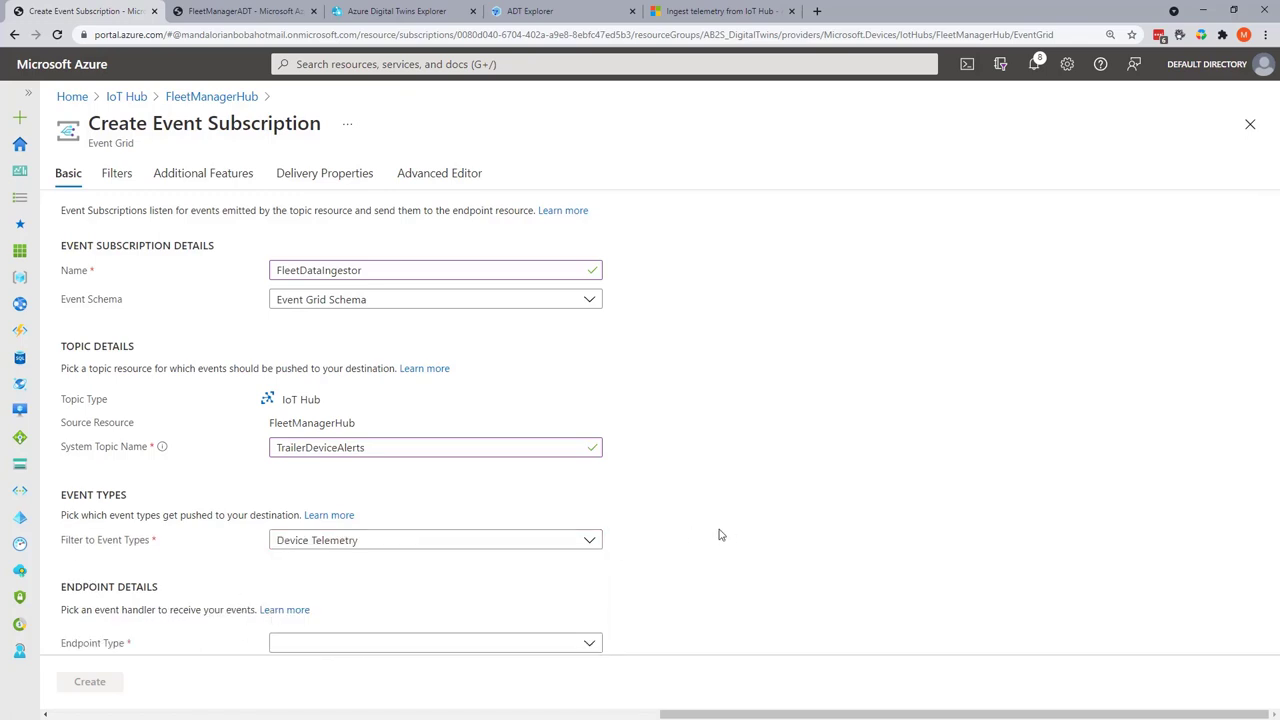
# - Set the endpoint to the Azure Function IoTHubToADTFunction in FleetManagerIngestor's Production slot and create the event subscription
pyautogui.click(309, 646)
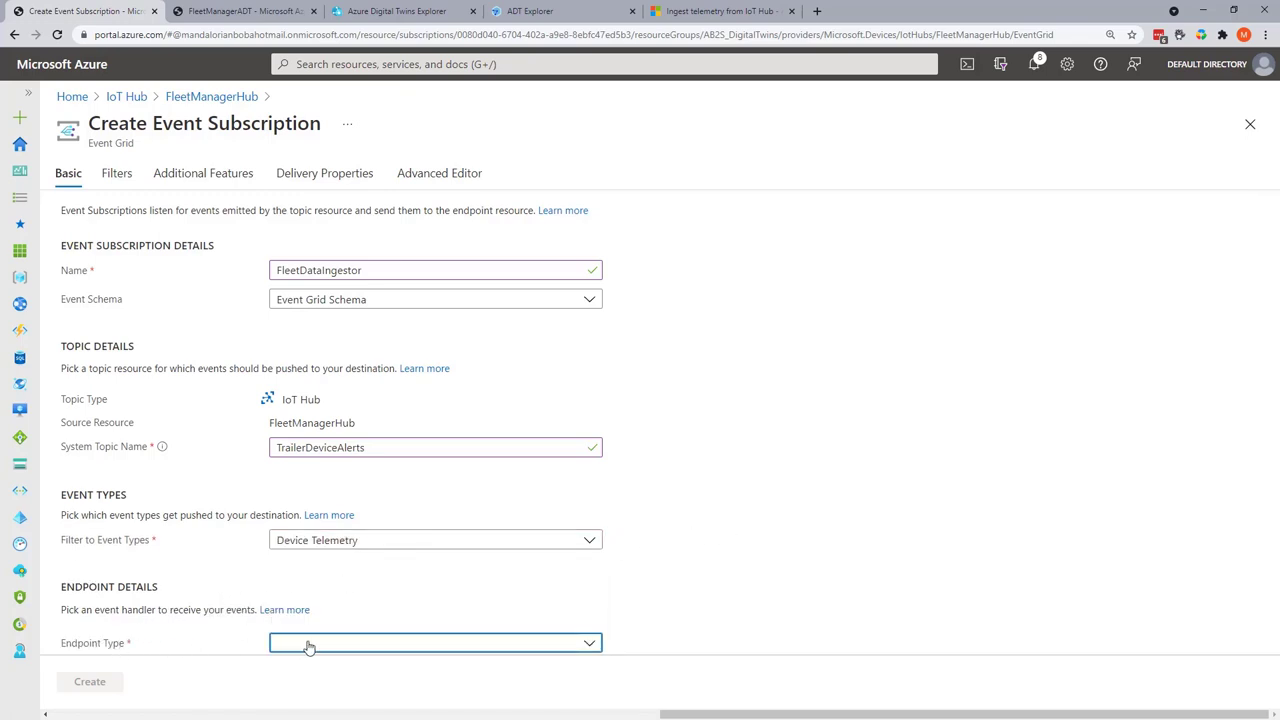
pyautogui.click(318, 461)
pyautogui.scroll(-1, 765, 516)
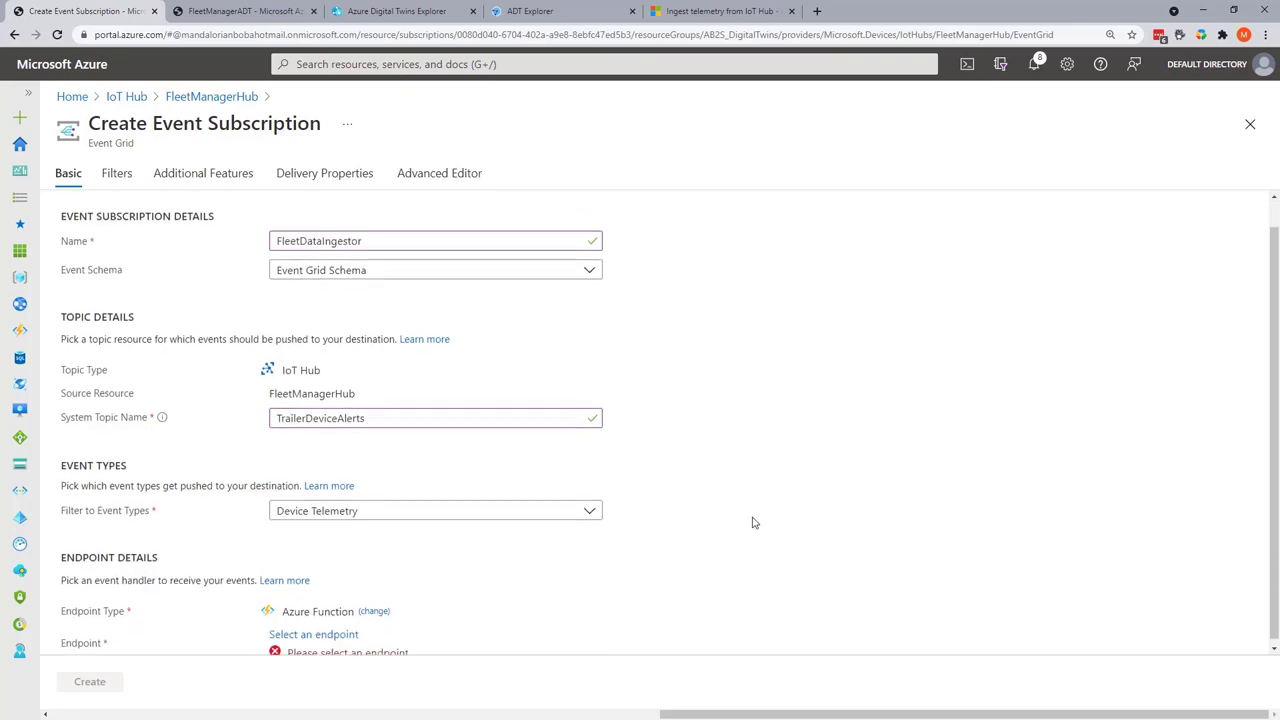
pyautogui.click(337, 631)
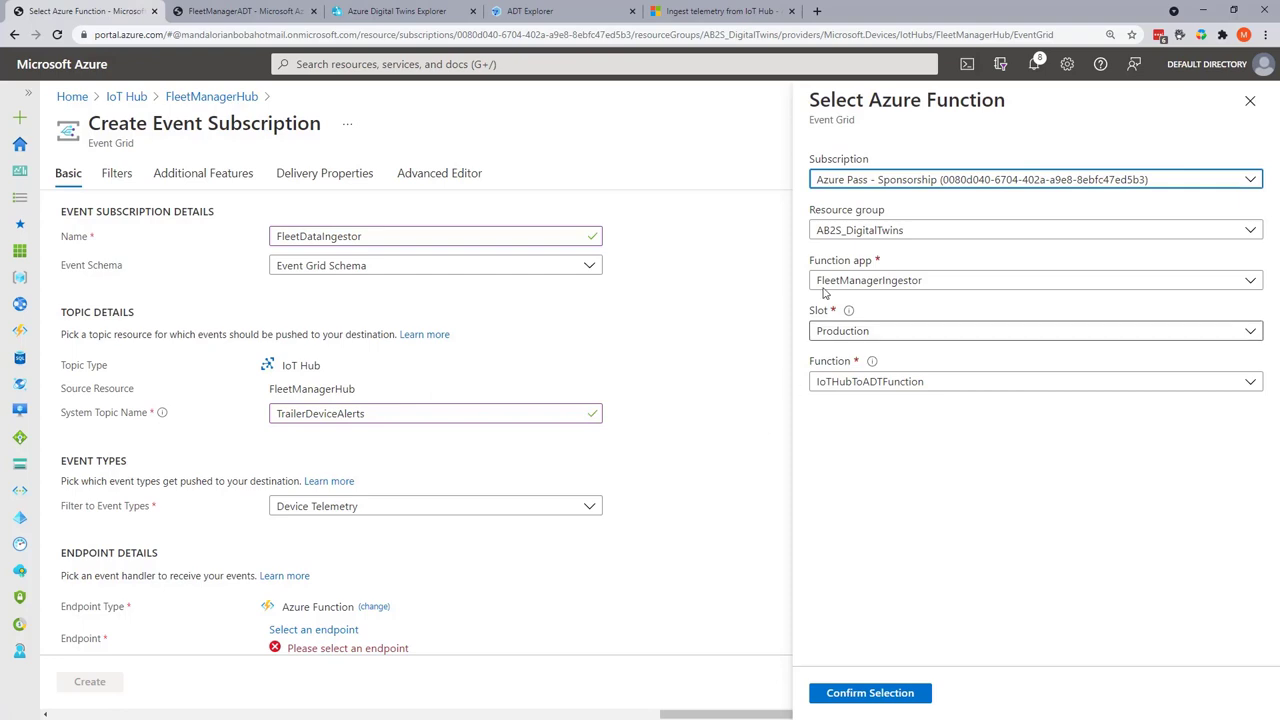
pyautogui.click(949, 283)
pyautogui.click(943, 303)
pyautogui.click(943, 333)
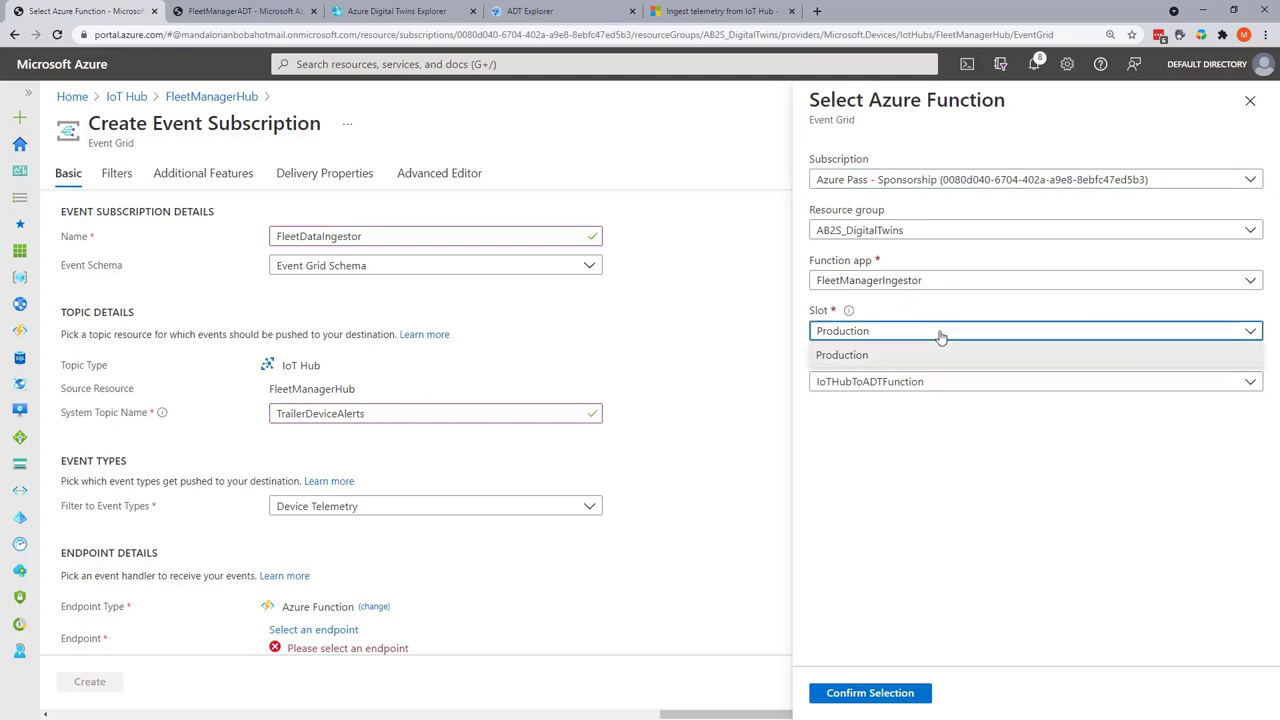
pyautogui.click(943, 337)
pyautogui.click(950, 381)
pyautogui.click(925, 405)
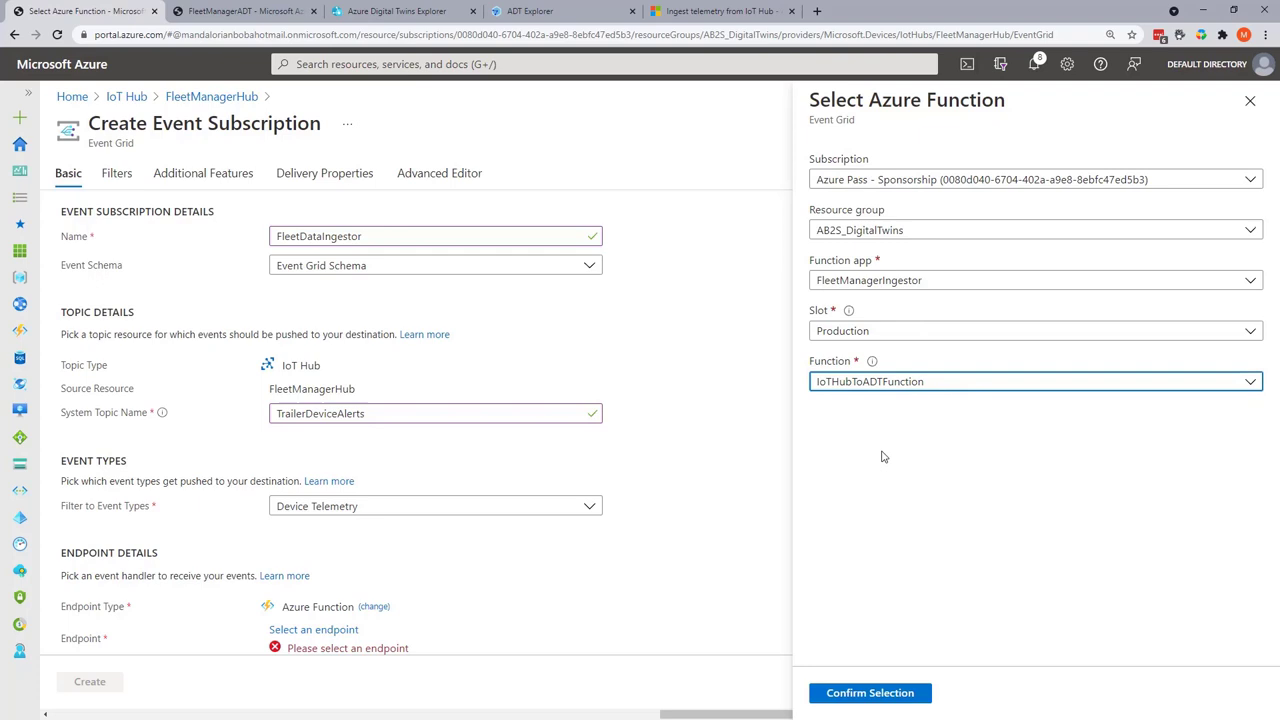
pyautogui.click(887, 692)
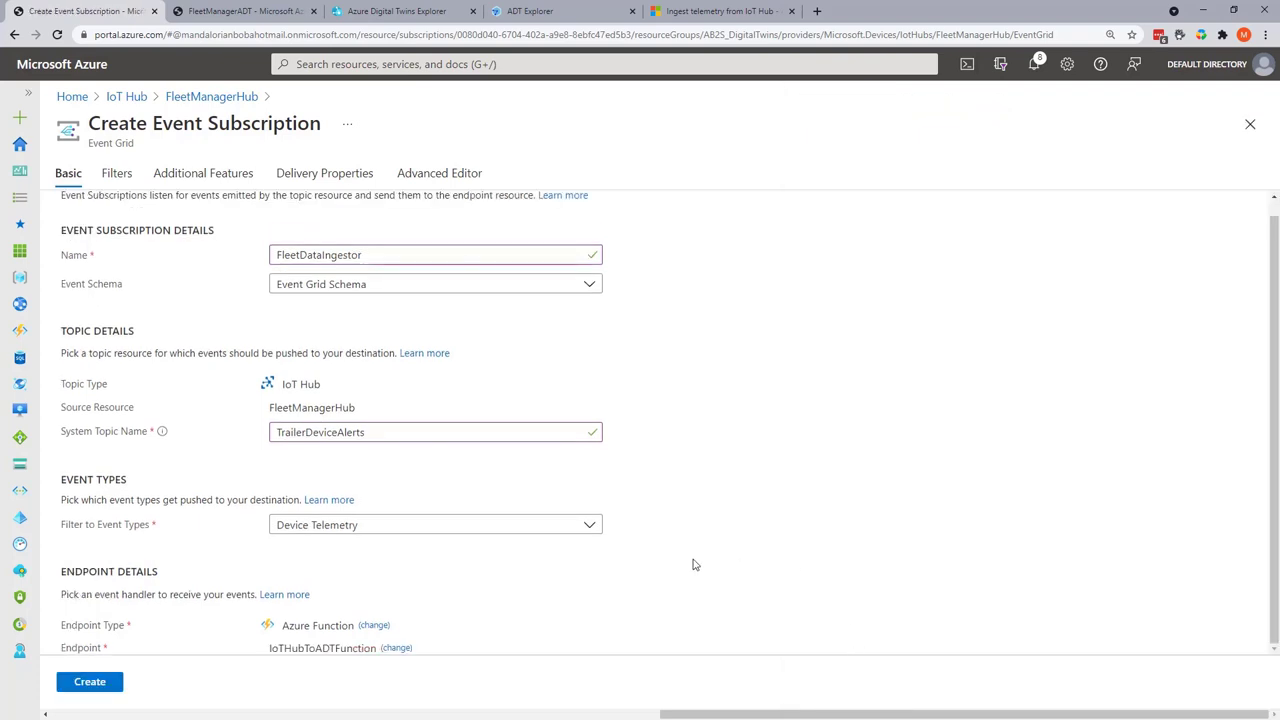
pyautogui.click(90, 682)
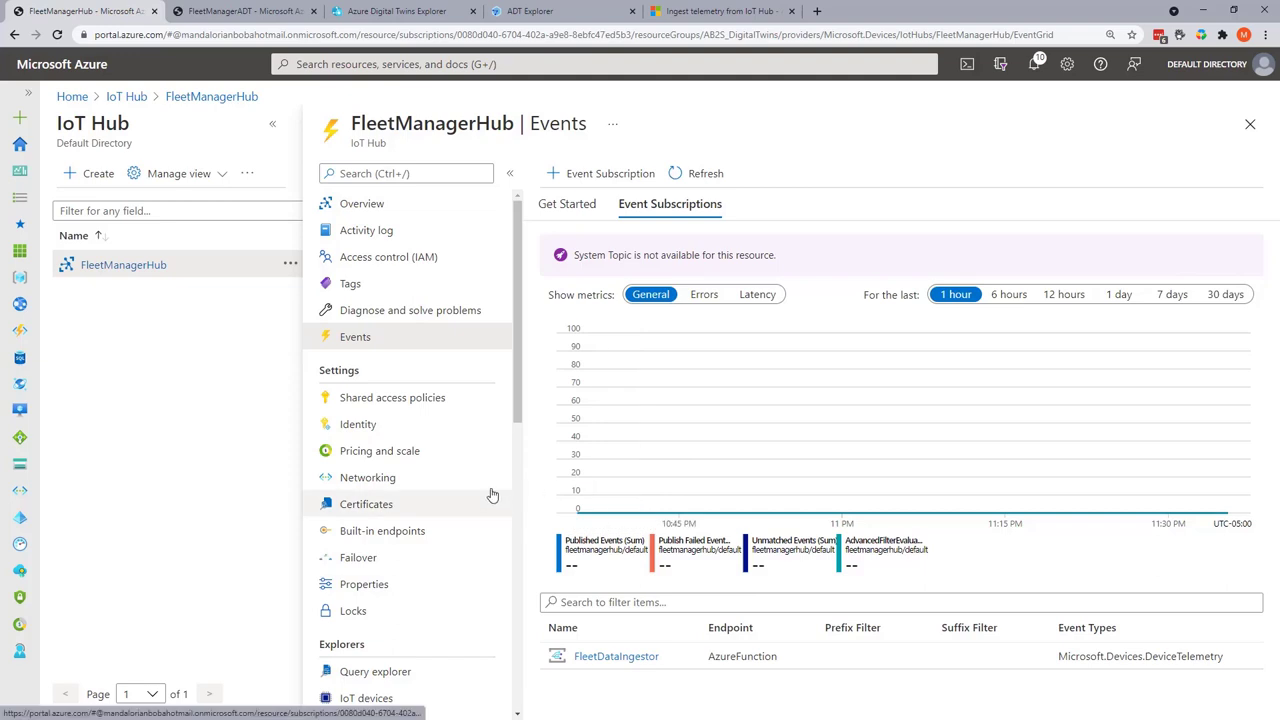
# - Check the status of FleetManagerHub on its overview page, dismissing the notification and reopening the hub from the IoT Hub list
pyautogui.scroll(-1, 468, 502)
pyautogui.scroll(-3, 452, 518)
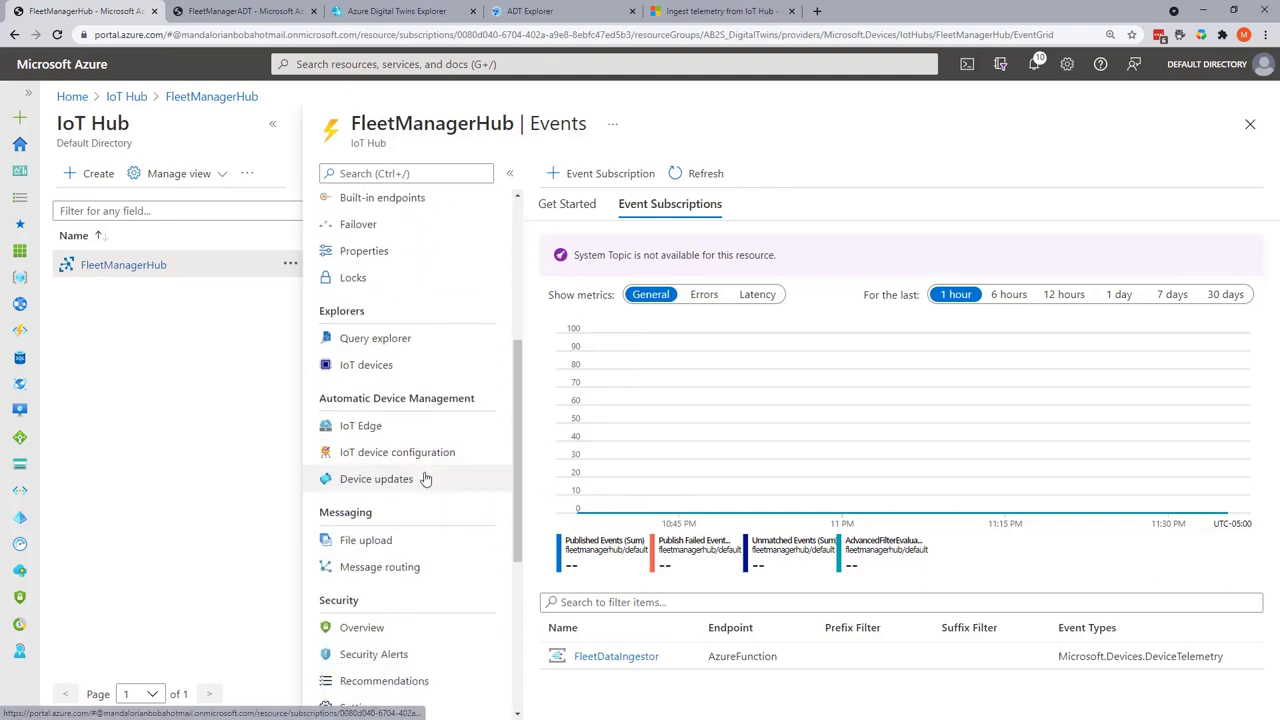
pyautogui.scroll(4, 420, 479)
pyautogui.click(362, 203)
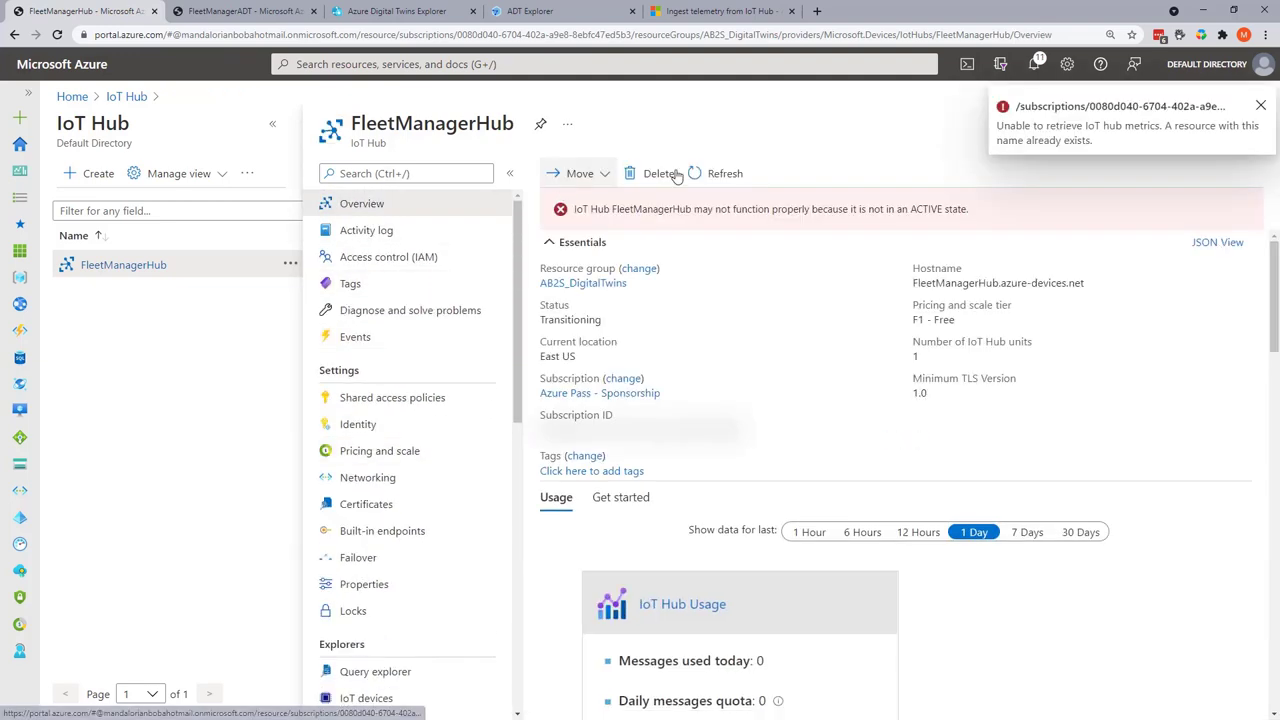
pyautogui.click(1261, 106)
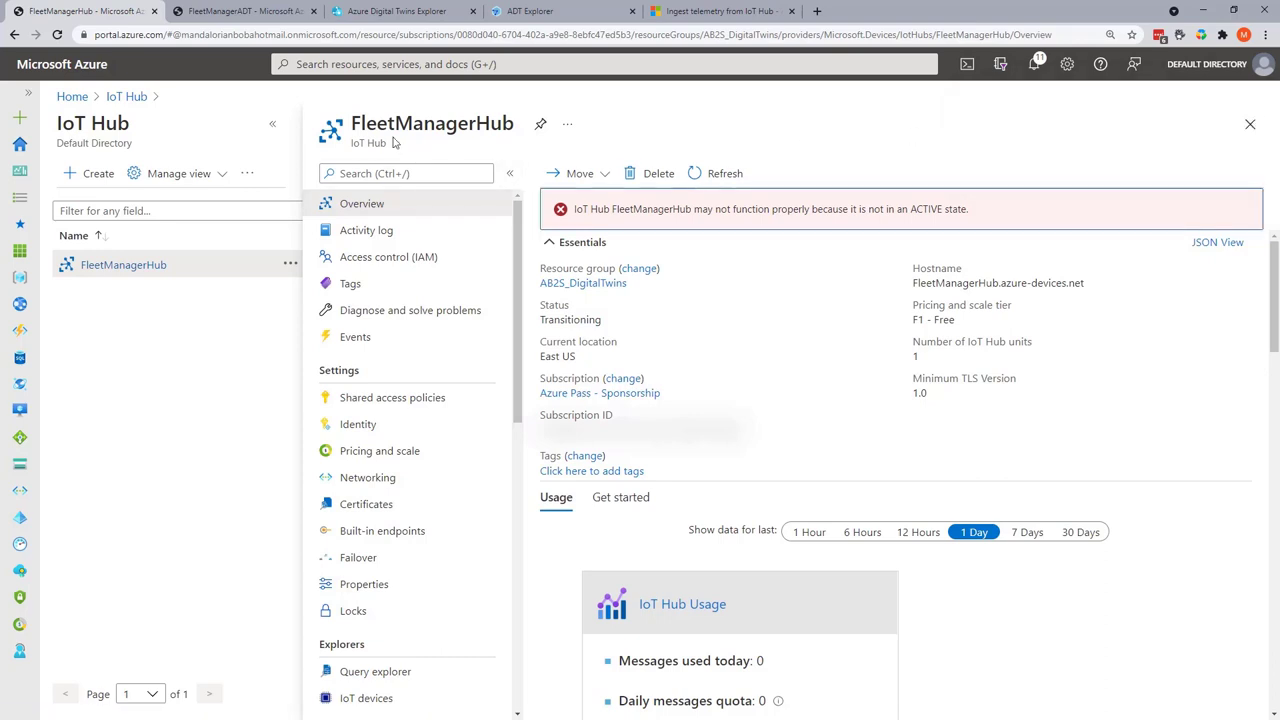
pyautogui.click(125, 96)
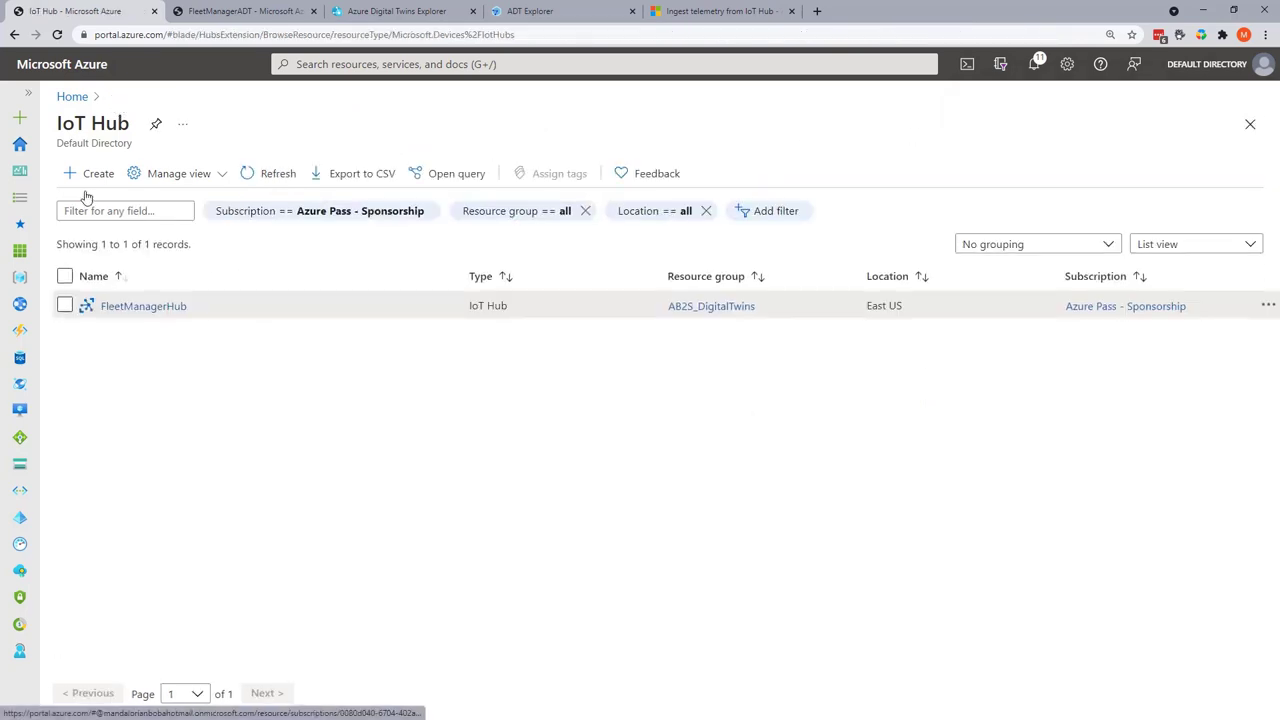
pyautogui.click(122, 306)
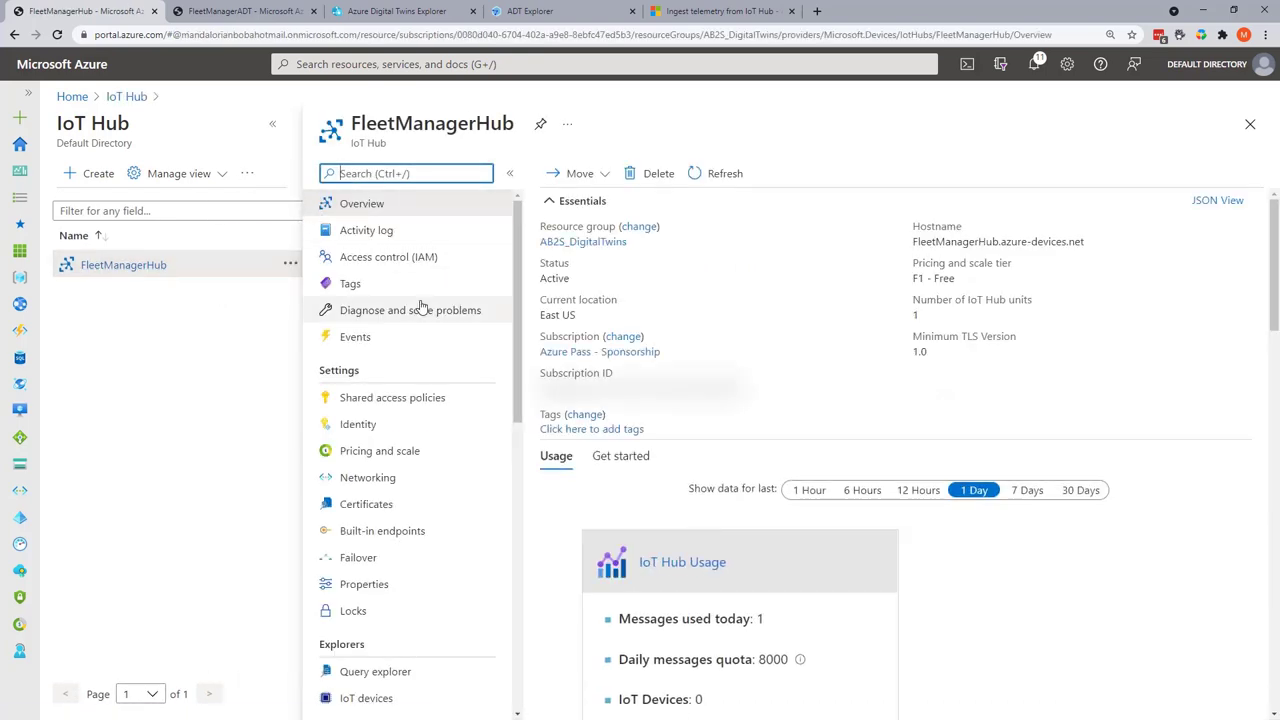
# - Open the FleetManagerIngestor function app in a separate browser tab from the Function App list
pyautogui.click(86, 94)
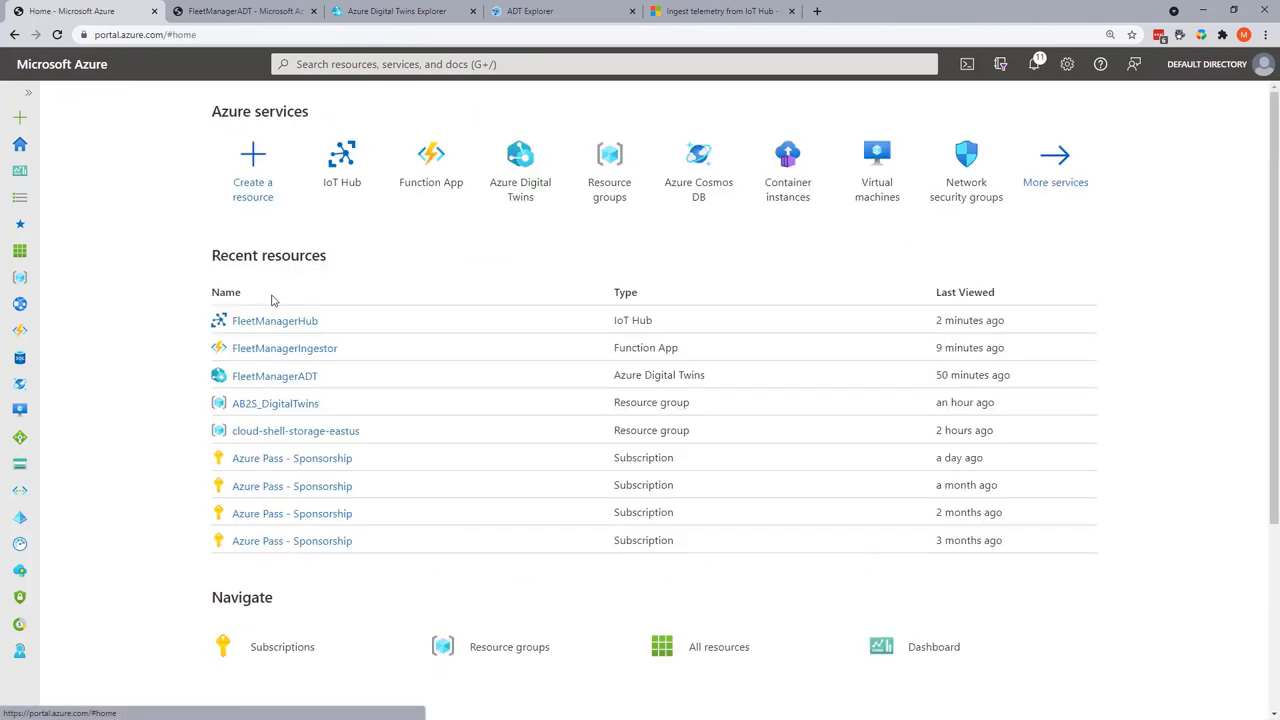
pyautogui.click(430, 160)
pyautogui.click(153, 306)
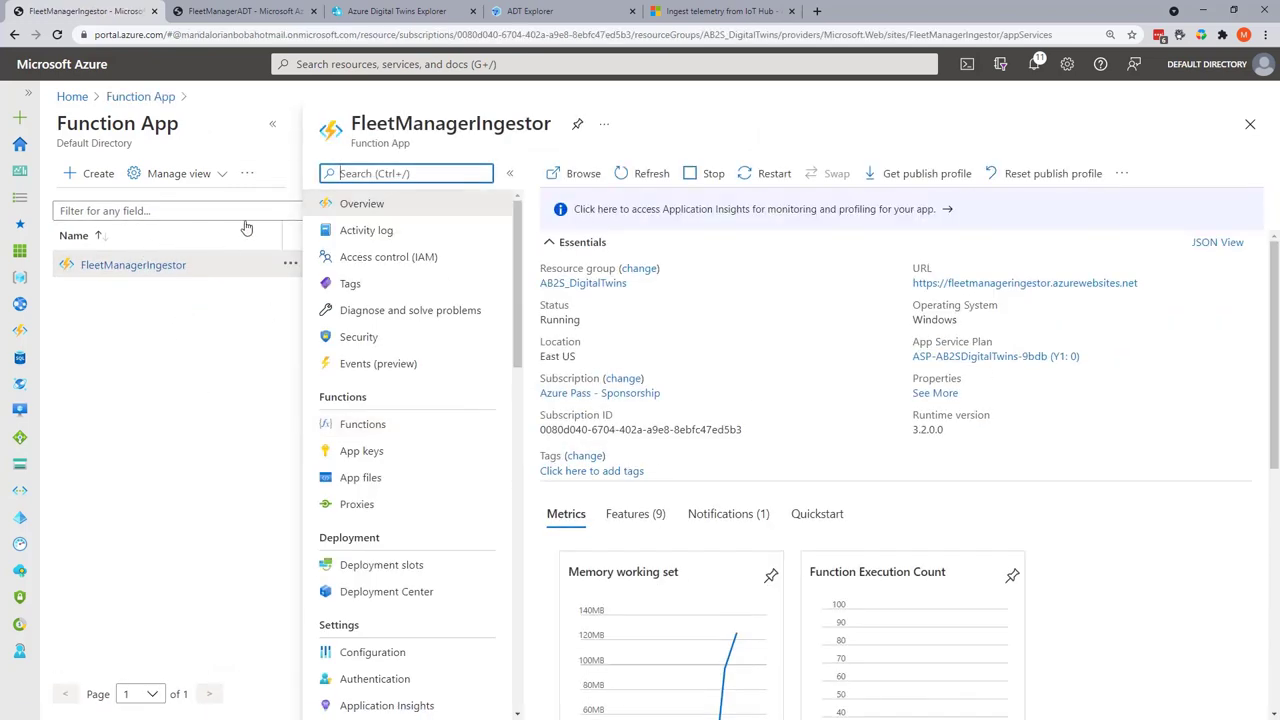
pyautogui.click(1250, 124)
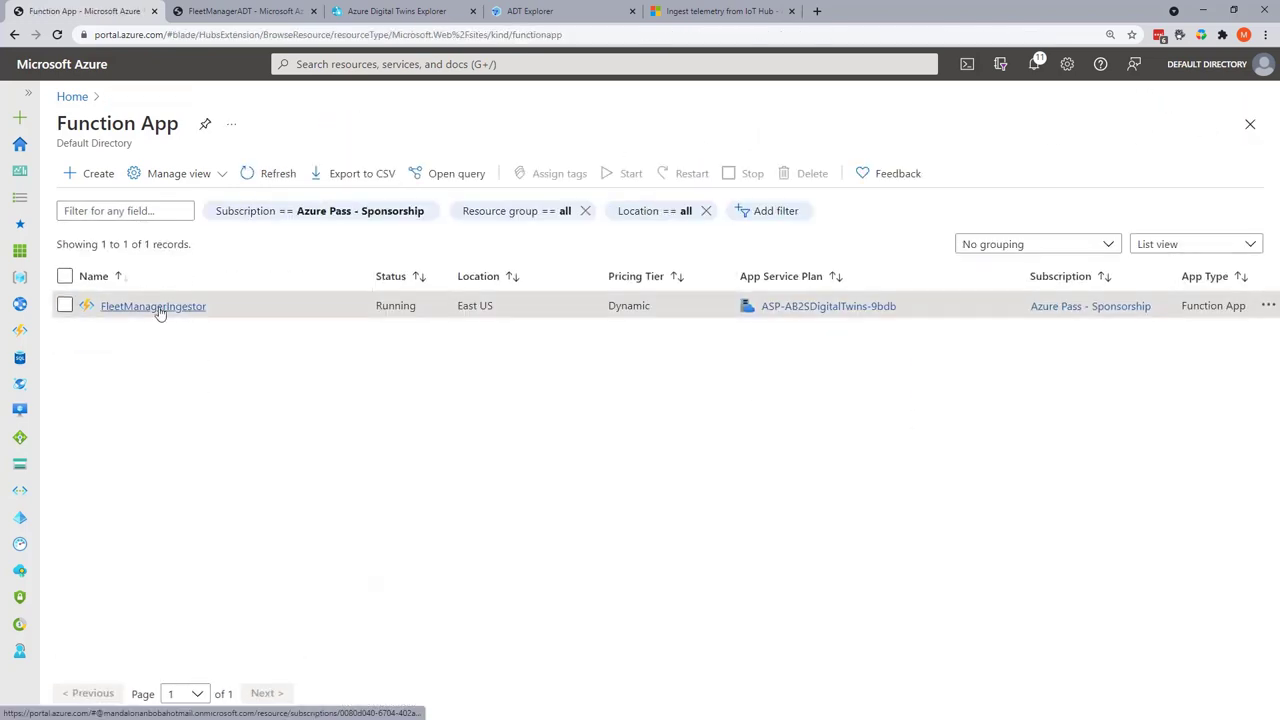
pyautogui.rightClick(158, 308)
pyautogui.click(219, 318)
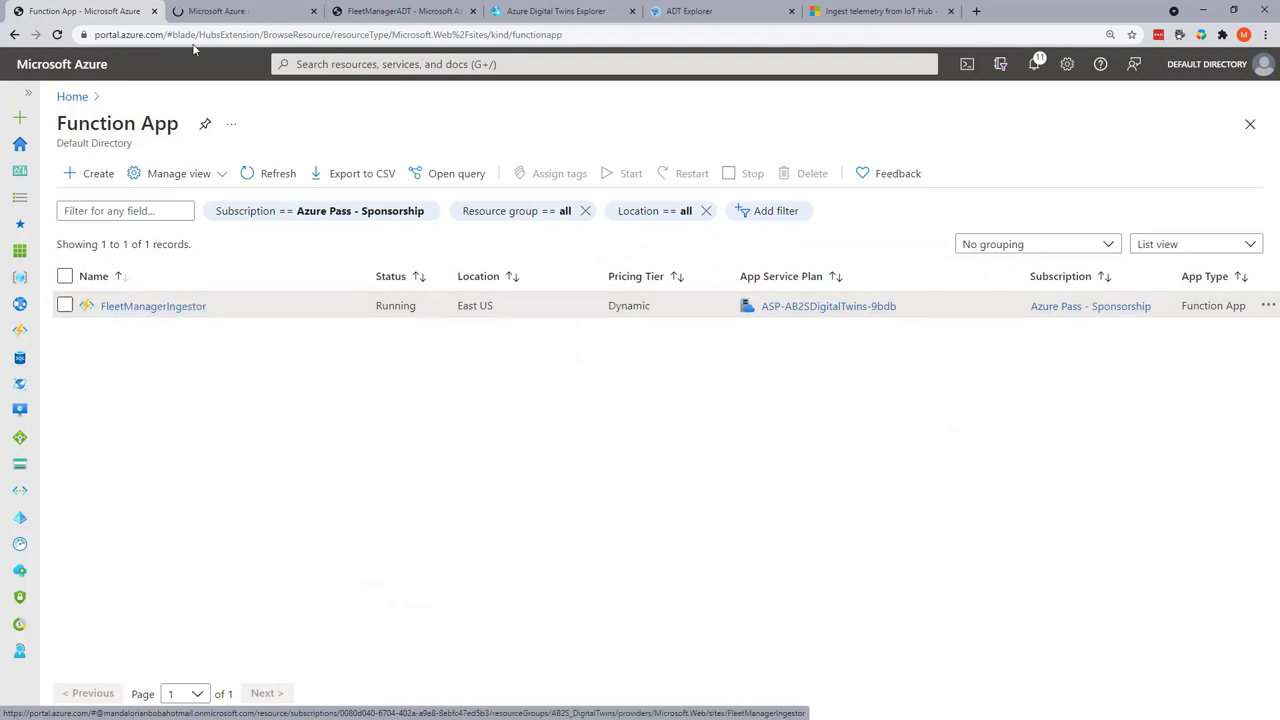
pyautogui.click(215, 12)
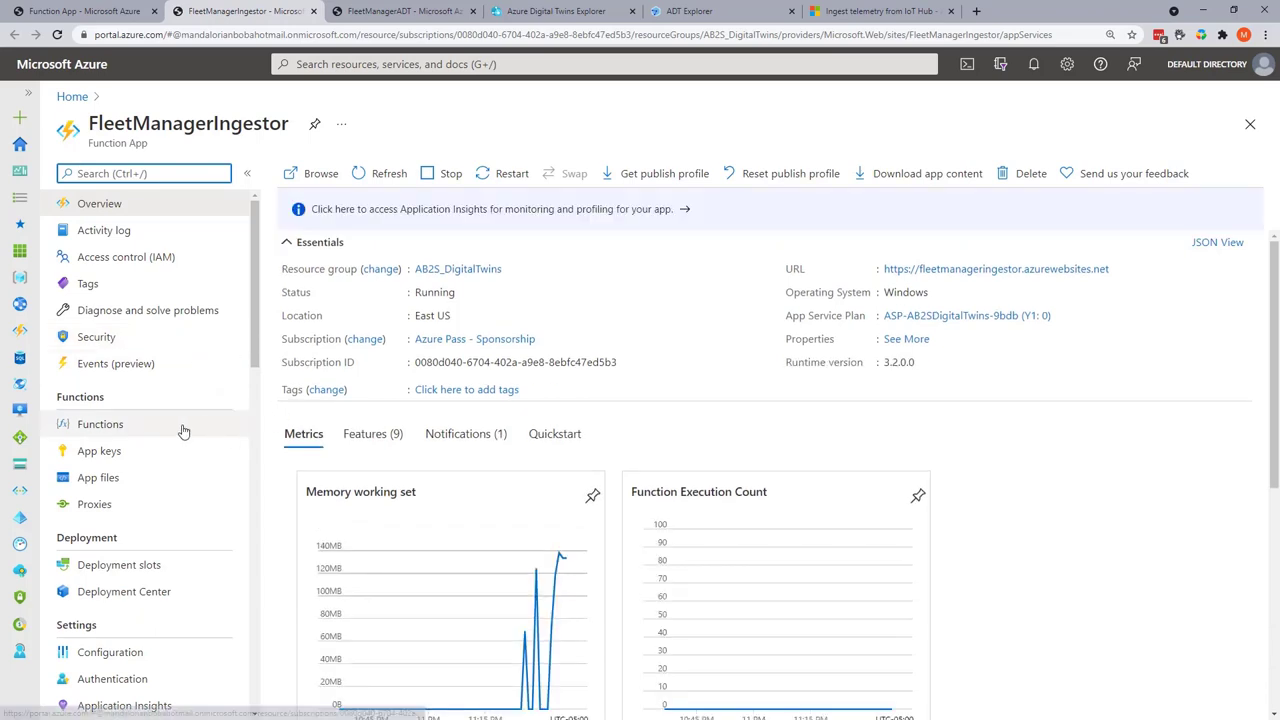
# - Open the log stream of the FleetManagerIngestor function app
pyautogui.scroll(-3, 180, 430)
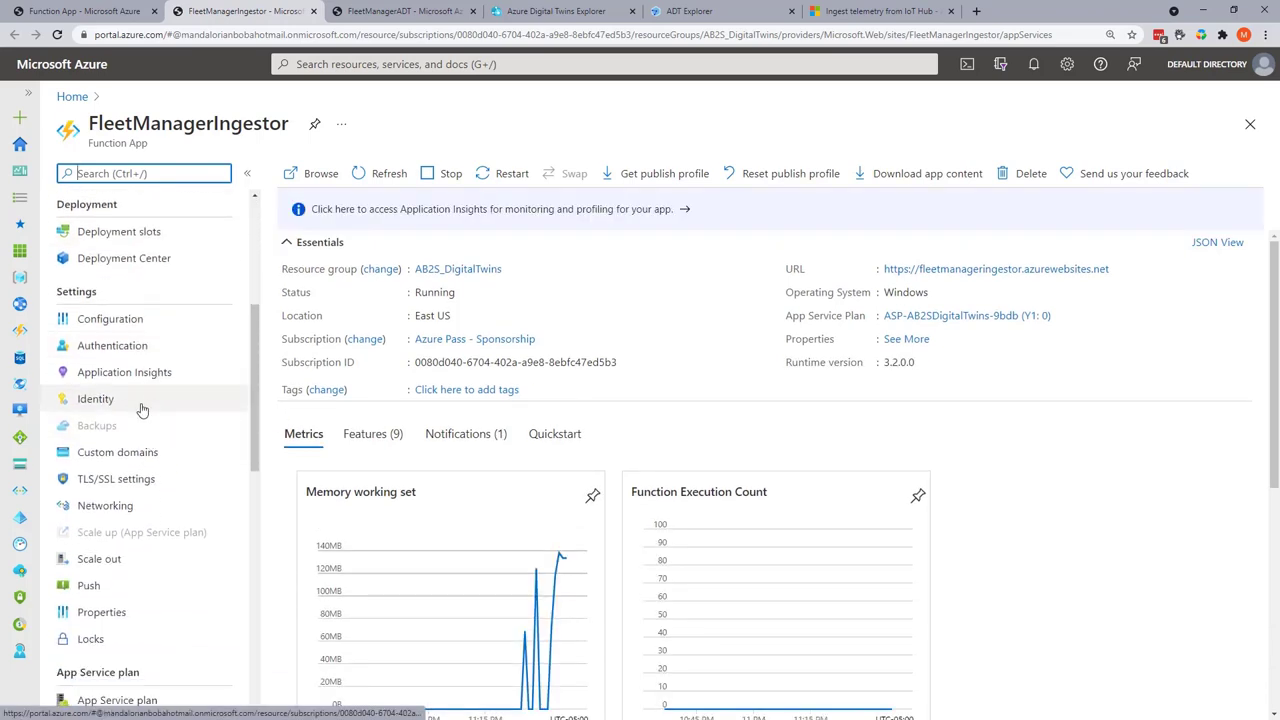
pyautogui.scroll(-5, 137, 403)
pyautogui.scroll(-3, 122, 520)
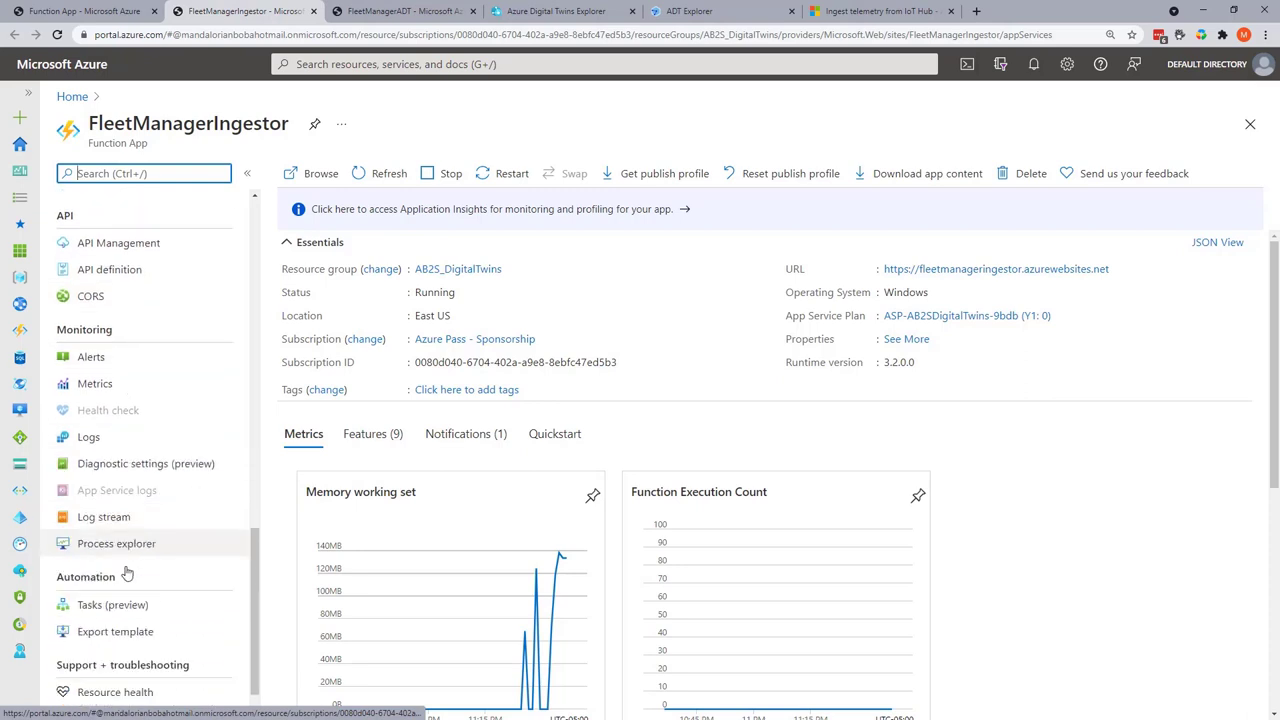
pyautogui.click(113, 498)
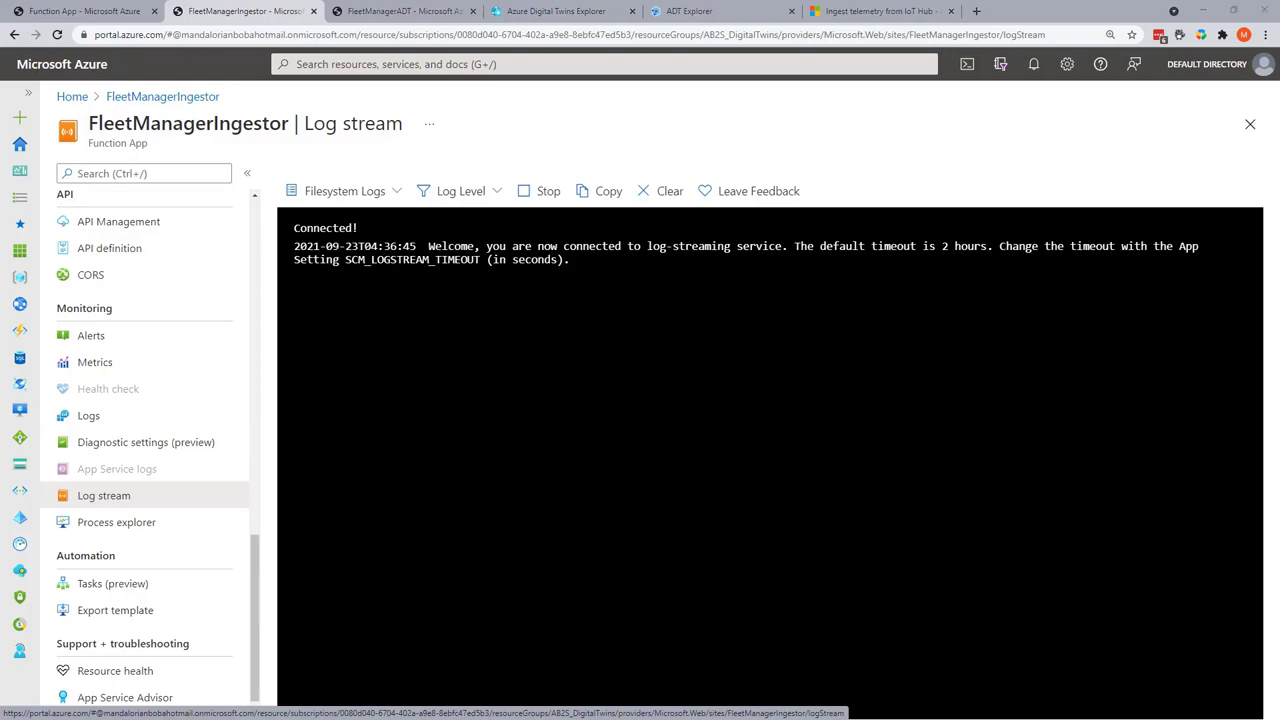
# - Switch to Visual Studio Code and close the bash terminal
pyautogui.hotkey('alt', 'Tab')
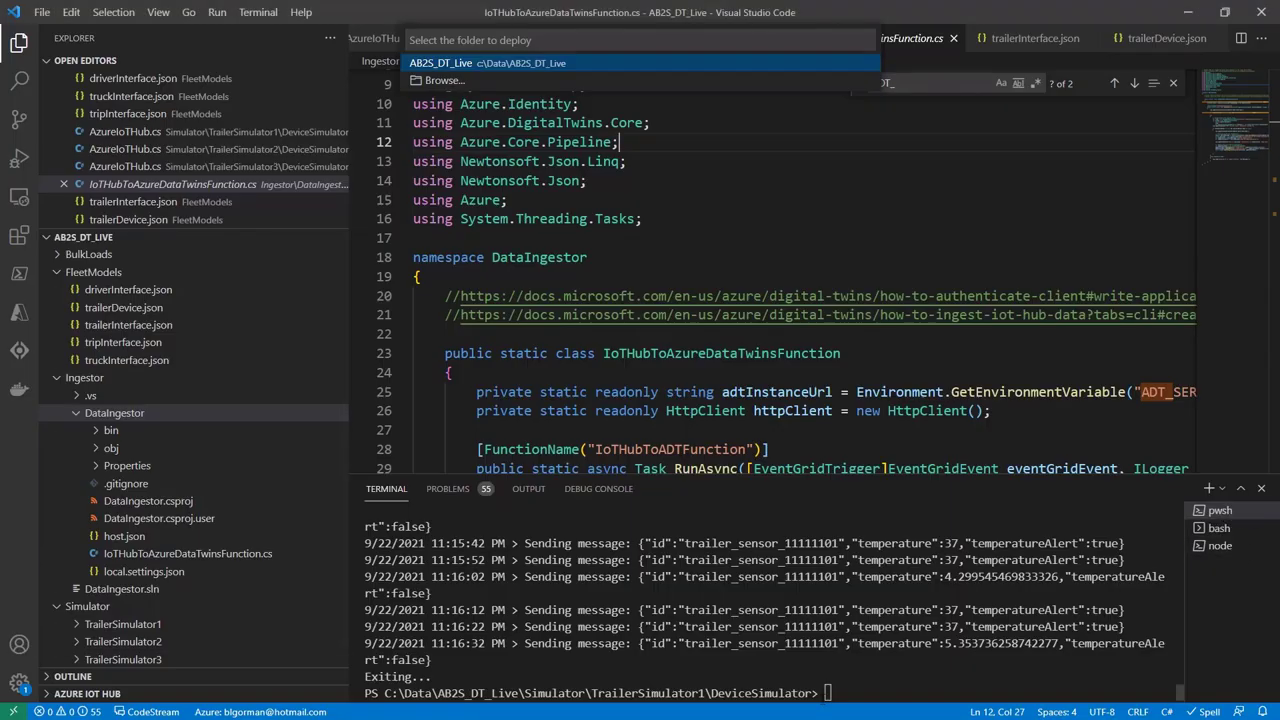
pyautogui.click(1222, 529)
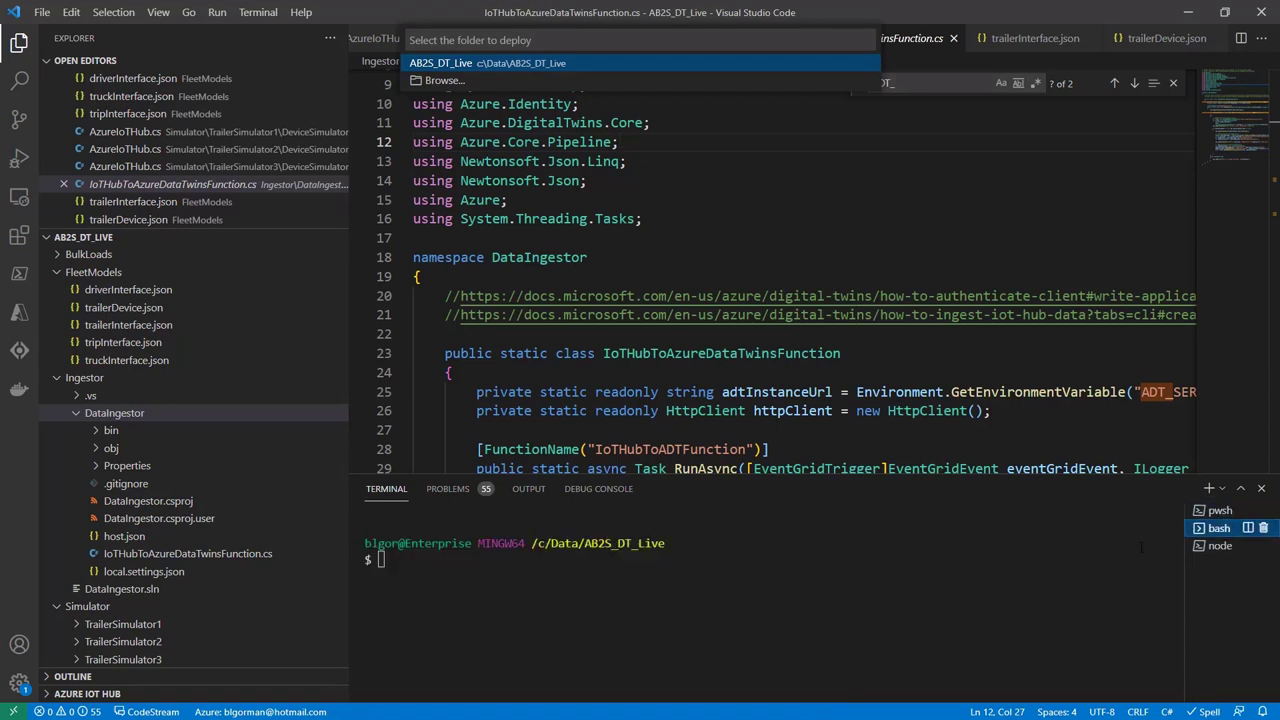
pyautogui.click(1263, 528)
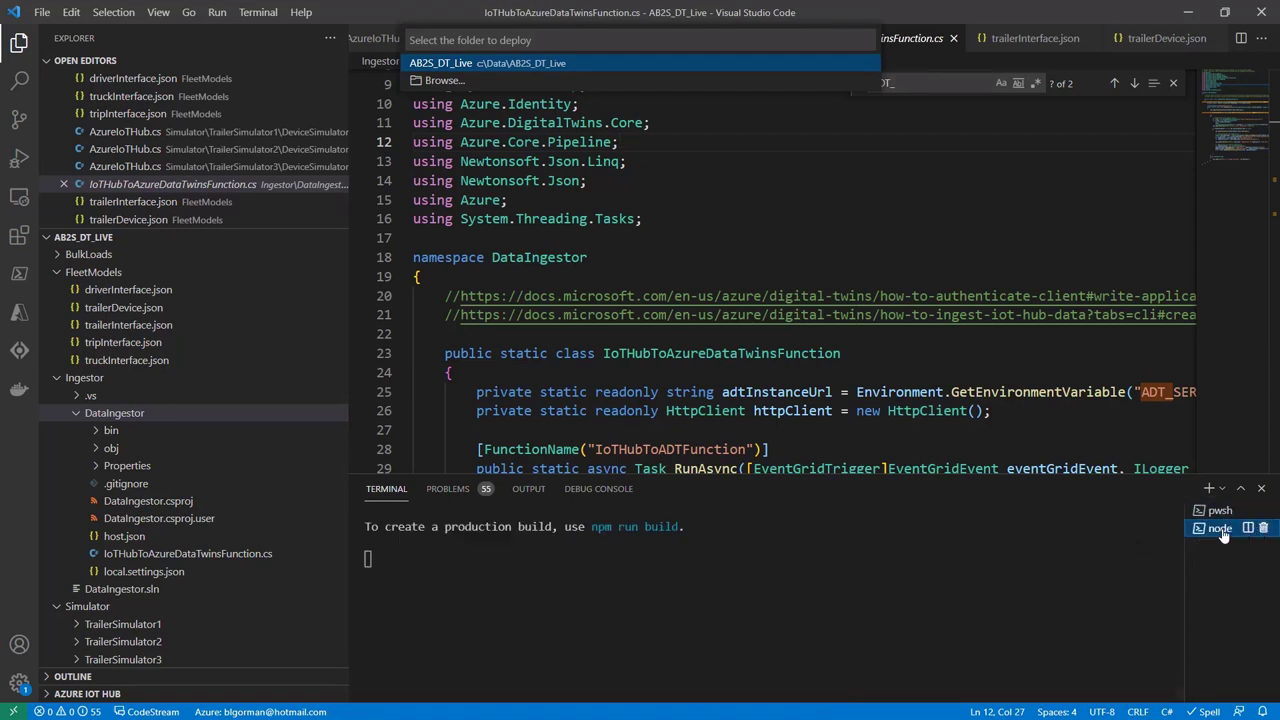
# - Terminate the batch job running in the node terminal and close that terminal
pyautogui.click(811, 579)
pyautogui.hotkey('ctrl', 'x')
pyautogui.hotkey('ctrl', 'c')
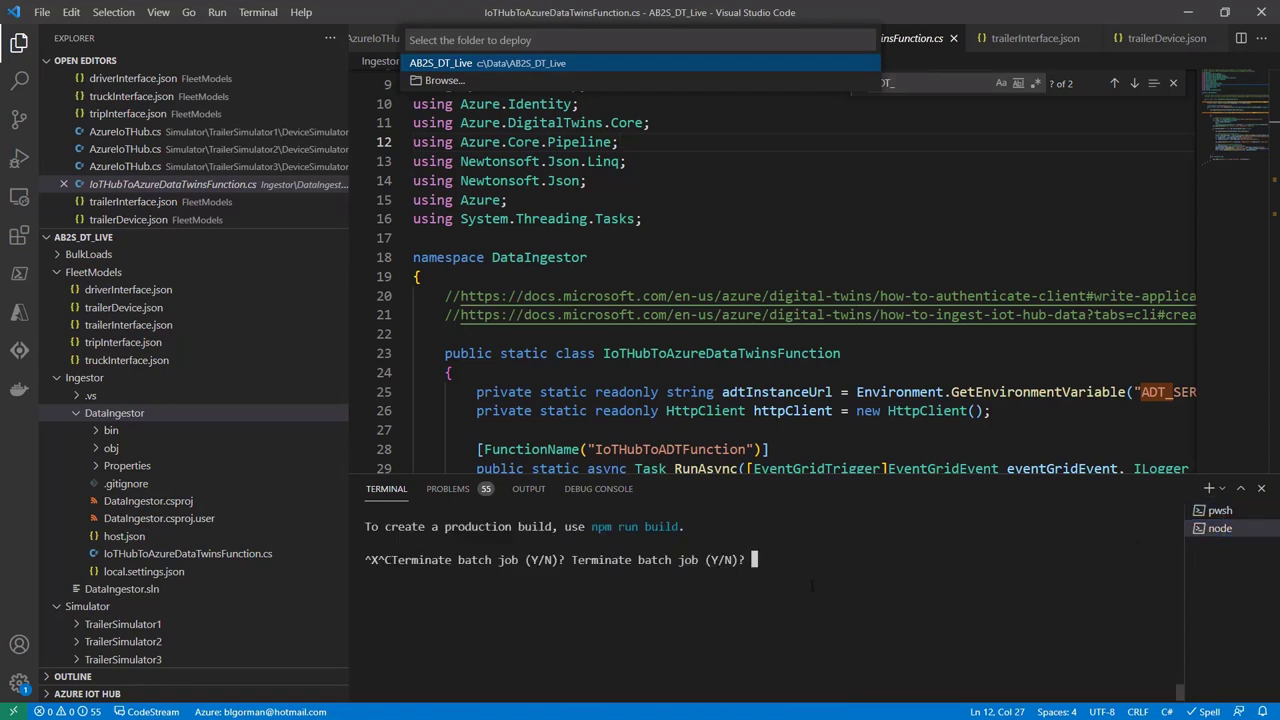
pyautogui.write('y')
pyautogui.press('Return')
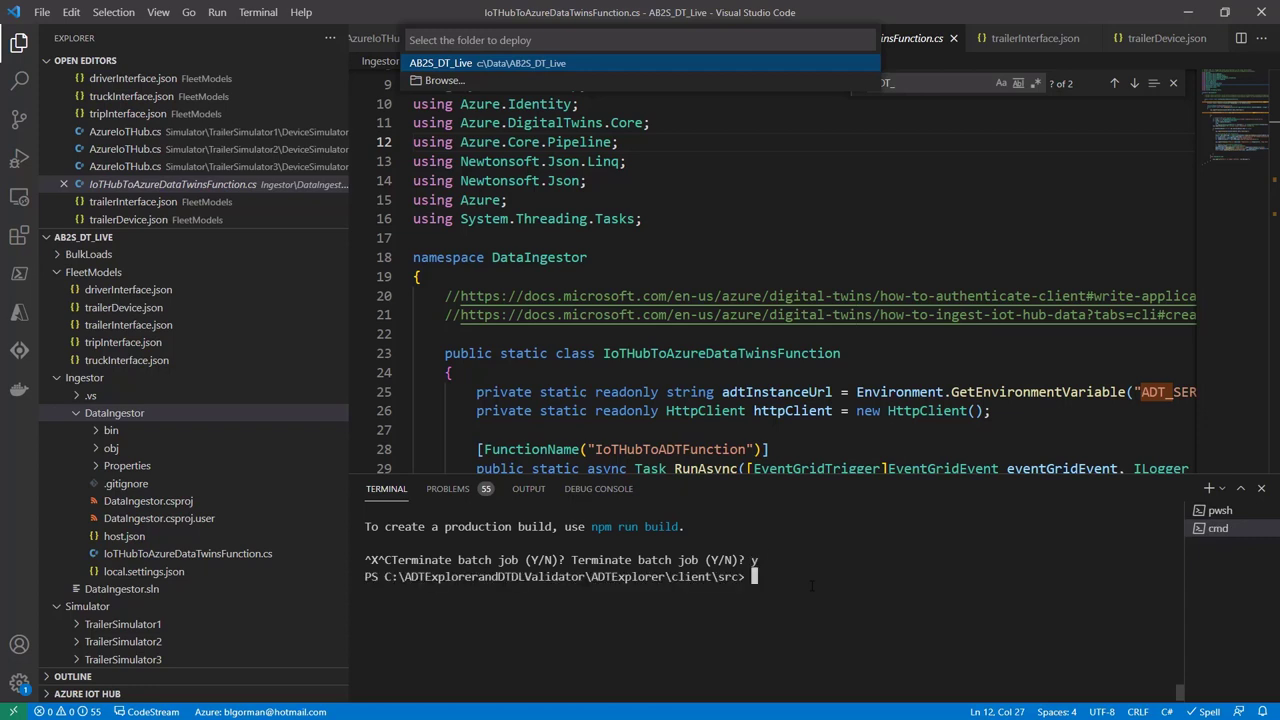
pyautogui.write('cd ..')
pyautogui.press('Return')
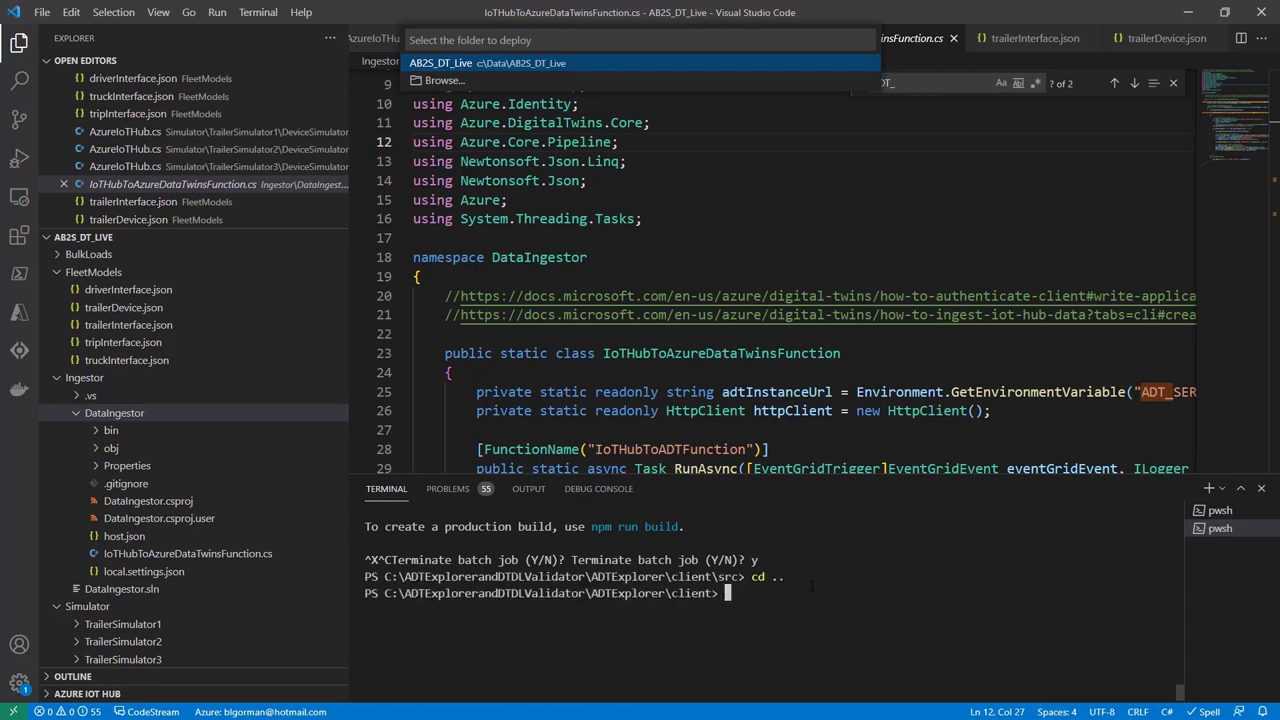
pyautogui.write('cd')
pyautogui.press('BackSpace')
pyautogui.press('BackSpace')
pyautogui.click(1262, 528)
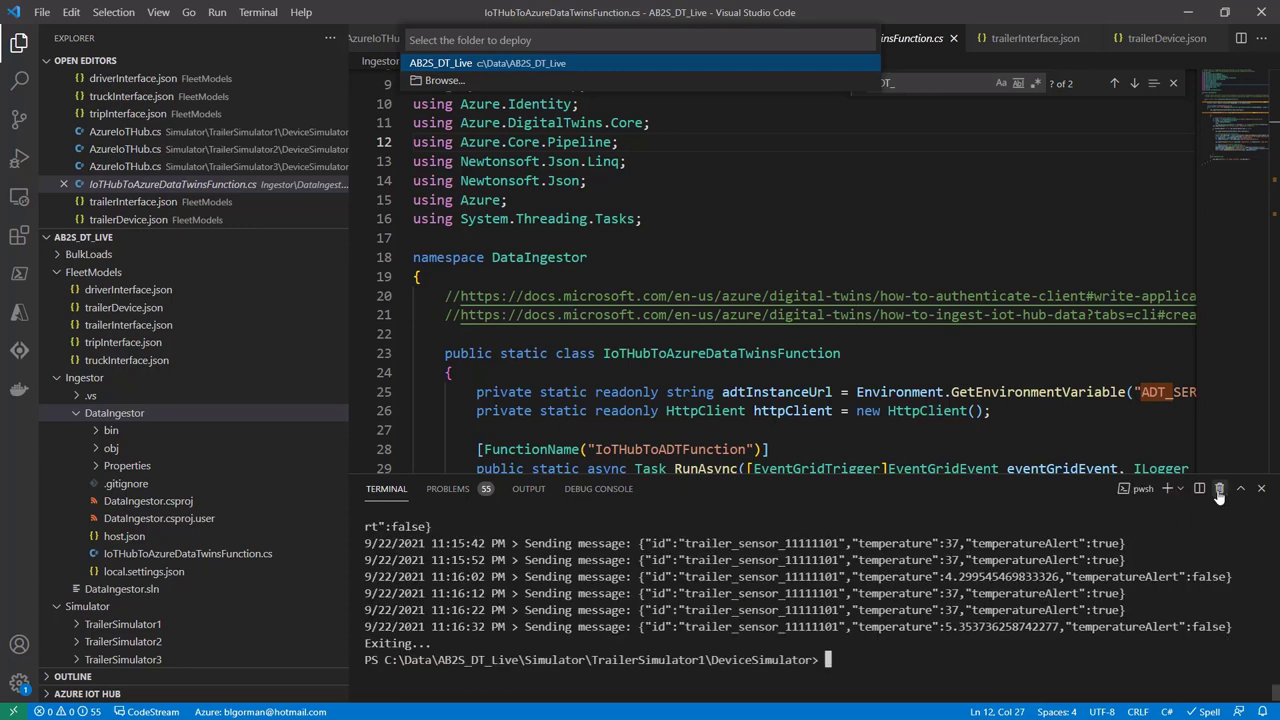
# - Open two additional PowerShell terminals alongside the existing TrailerSimulator1 terminal
pyautogui.click(1168, 488)
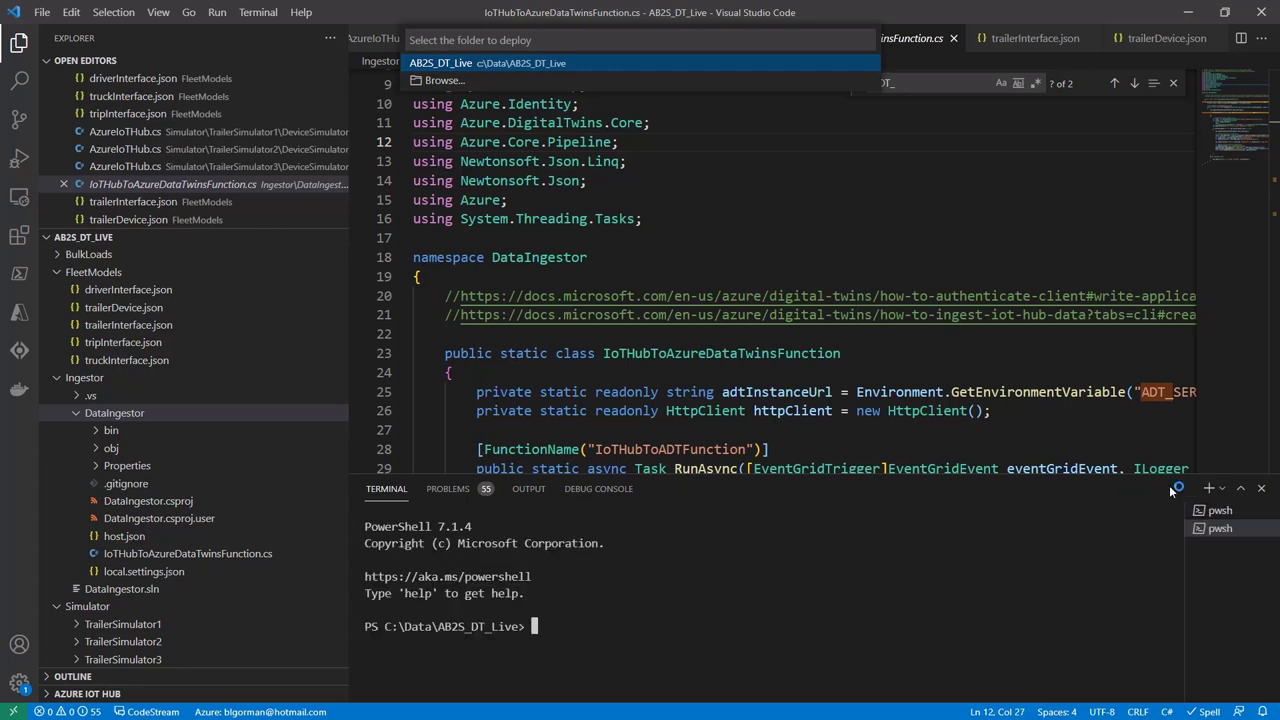
pyautogui.click(1209, 489)
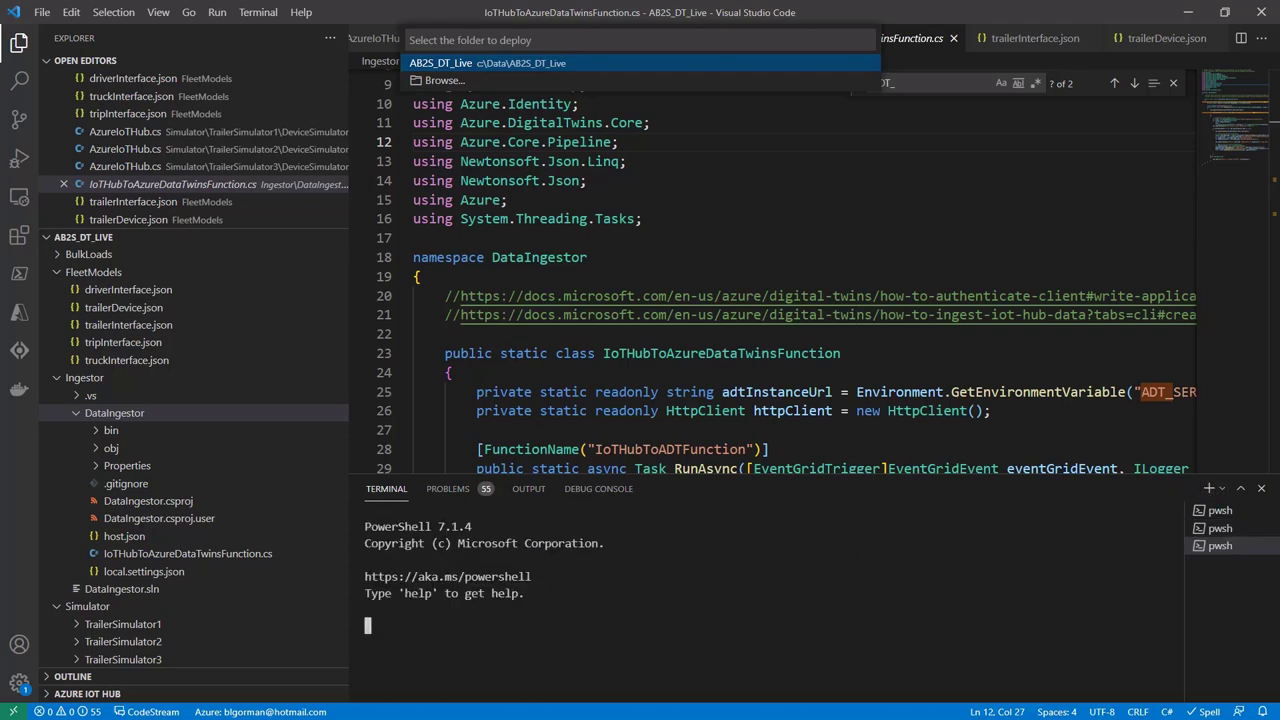
pyautogui.click(1218, 510)
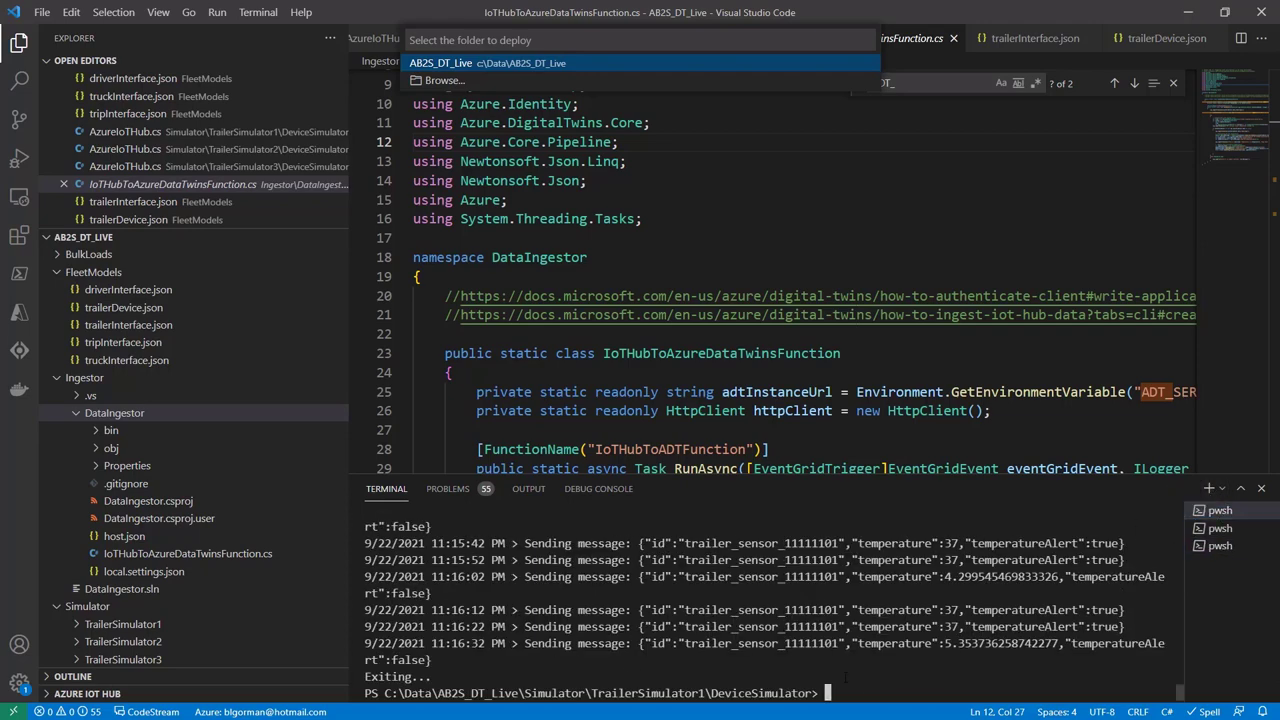
# - Change the second terminal's directory to .\Simulator\TrailerSimulator2
pyautogui.click(1218, 528)
pyautogui.write('cd ')
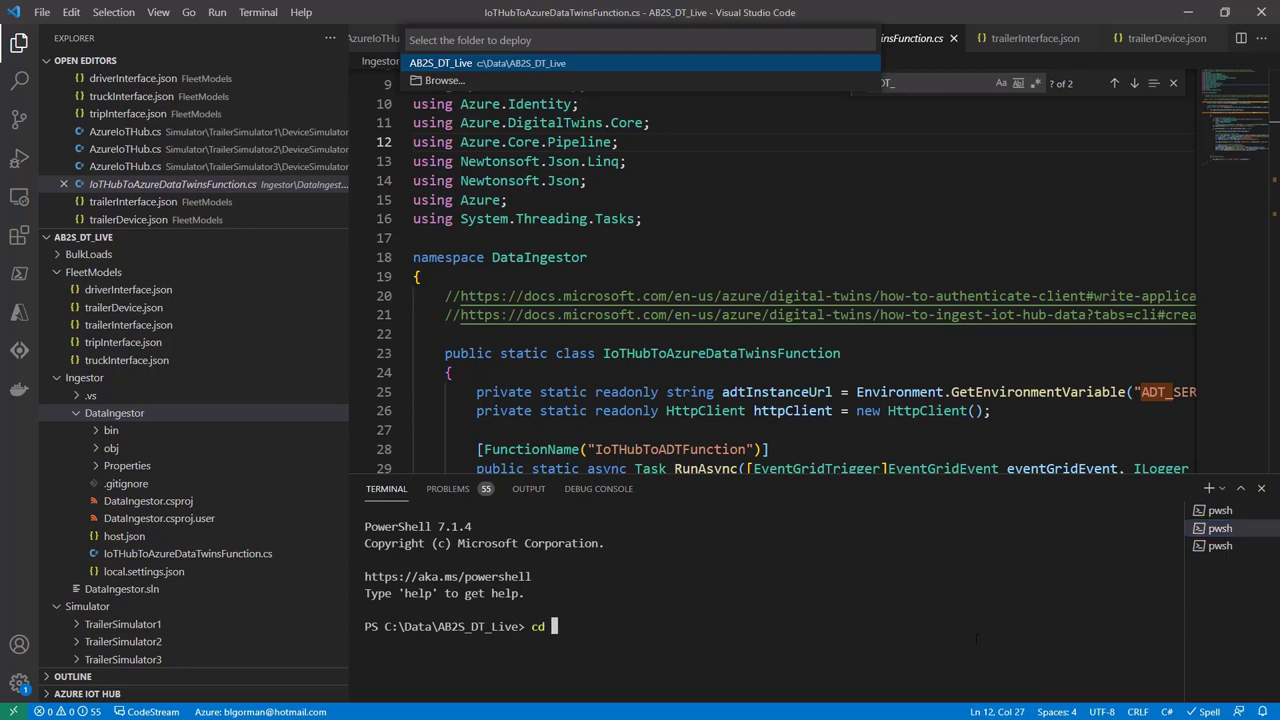
pyautogui.write('.\\Si')
pyautogui.press('Tab')
pyautogui.write('Tr')
pyautogui.press('Tab')
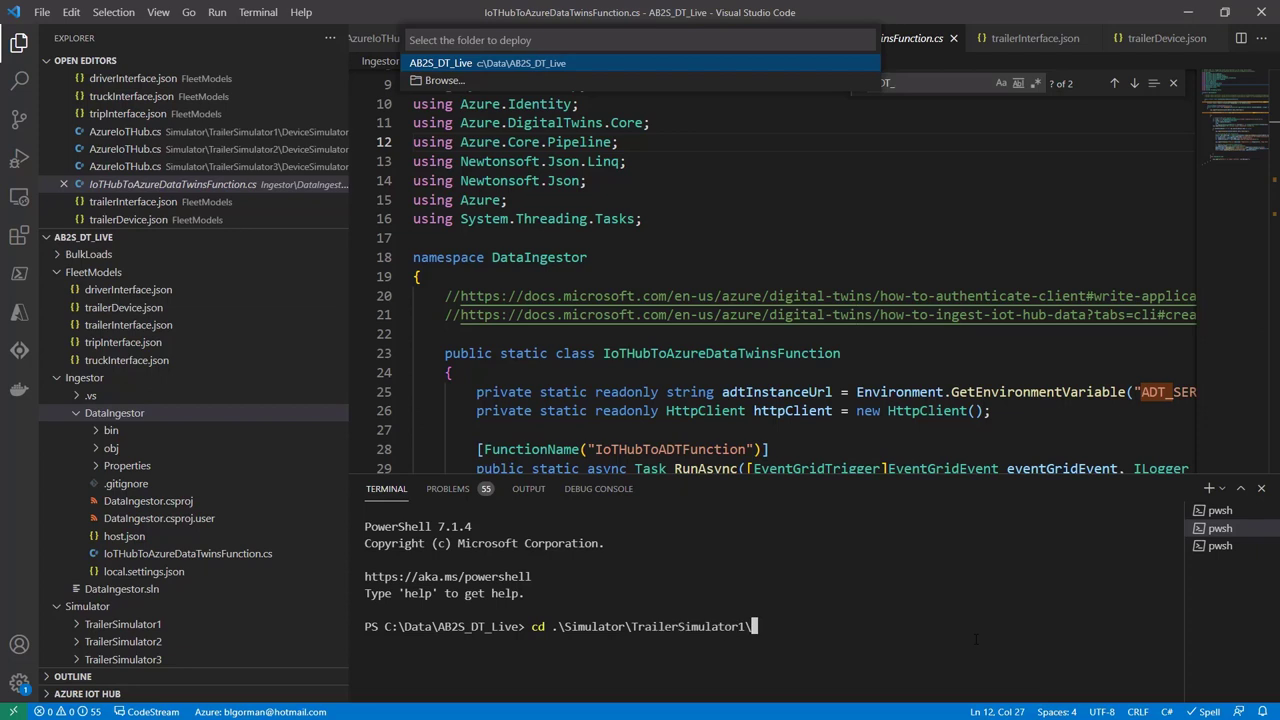
pyautogui.press('BackSpace')
pyautogui.write('2')
pyautogui.press('Tab')
pyautogui.press('Return')
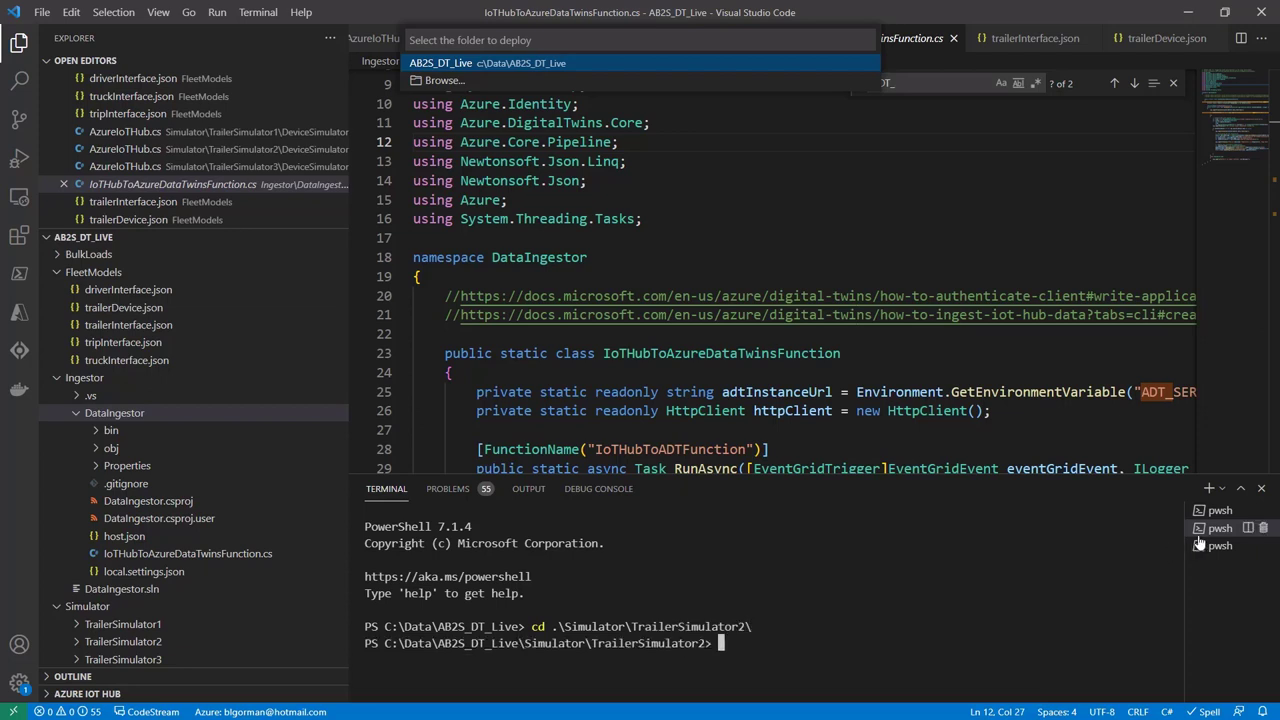
# - List the TrailerSimulator2 folder and change into its DeviceSimulator subfolder
pyautogui.write('ls')
pyautogui.press('Return')
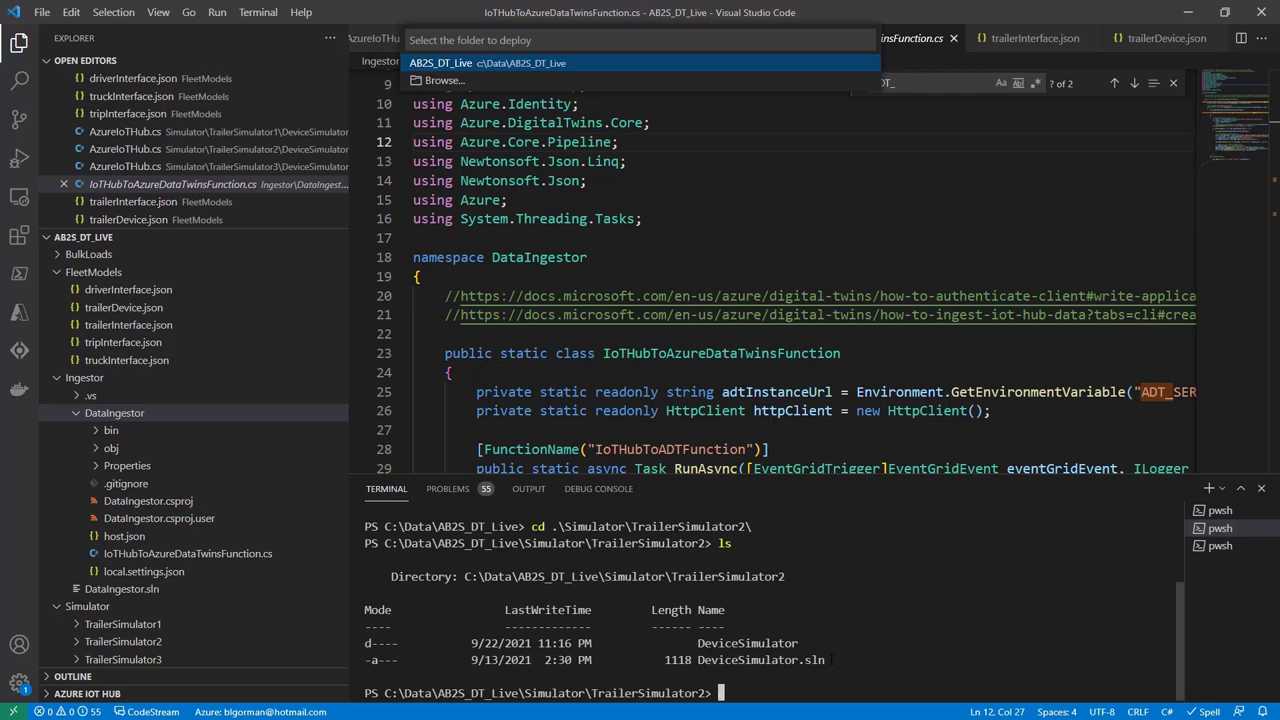
pyautogui.write('cd D')
pyautogui.press('Tab')
pyautogui.press('Return')
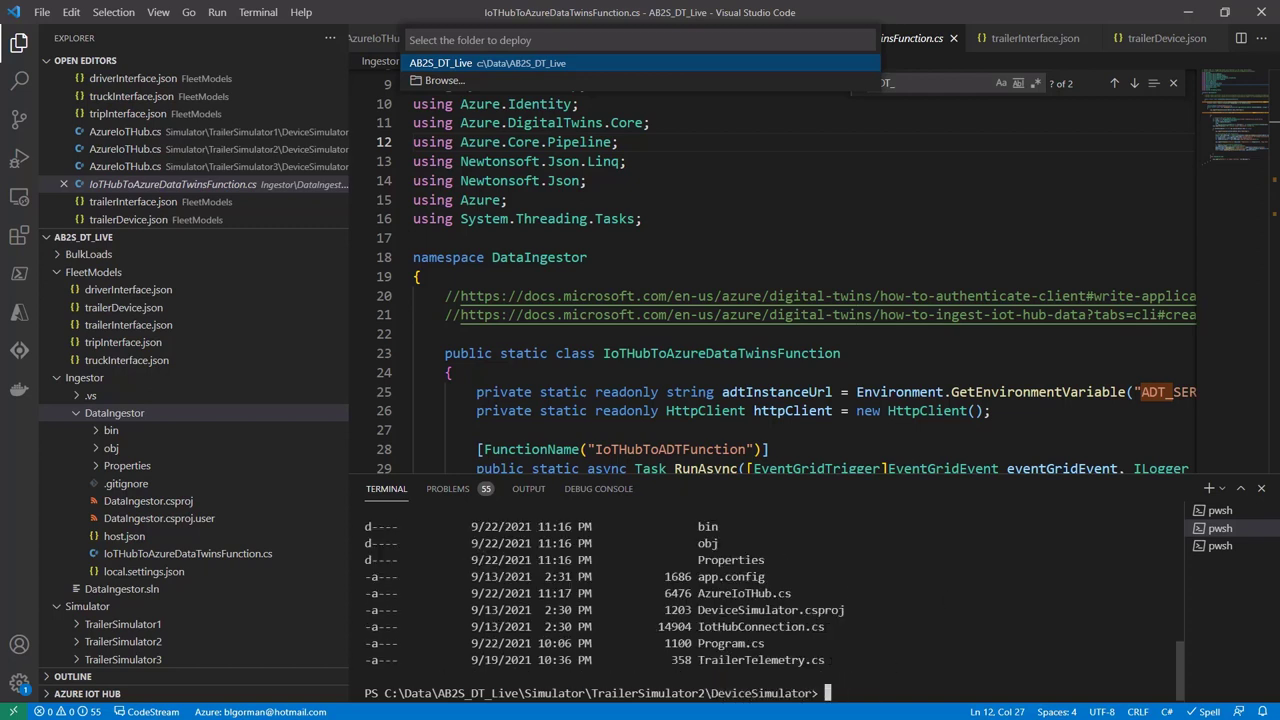
# - Change the third terminal's directory to .\Simulator\TrailerSimulator3\DeviceSimulator
pyautogui.click(1218, 546)
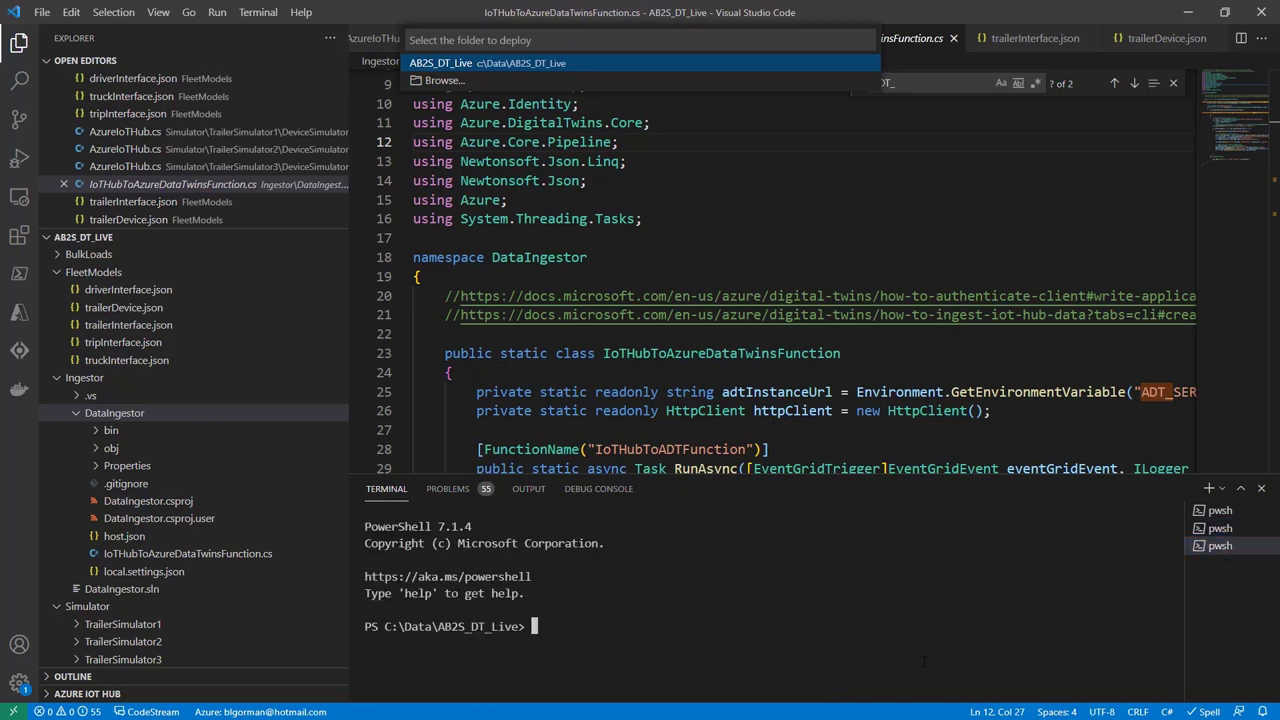
pyautogui.write('cd ')
pyautogui.write('Sim')
pyautogui.press('Tab')
pyautogui.write('T')
pyautogui.press('Tab')
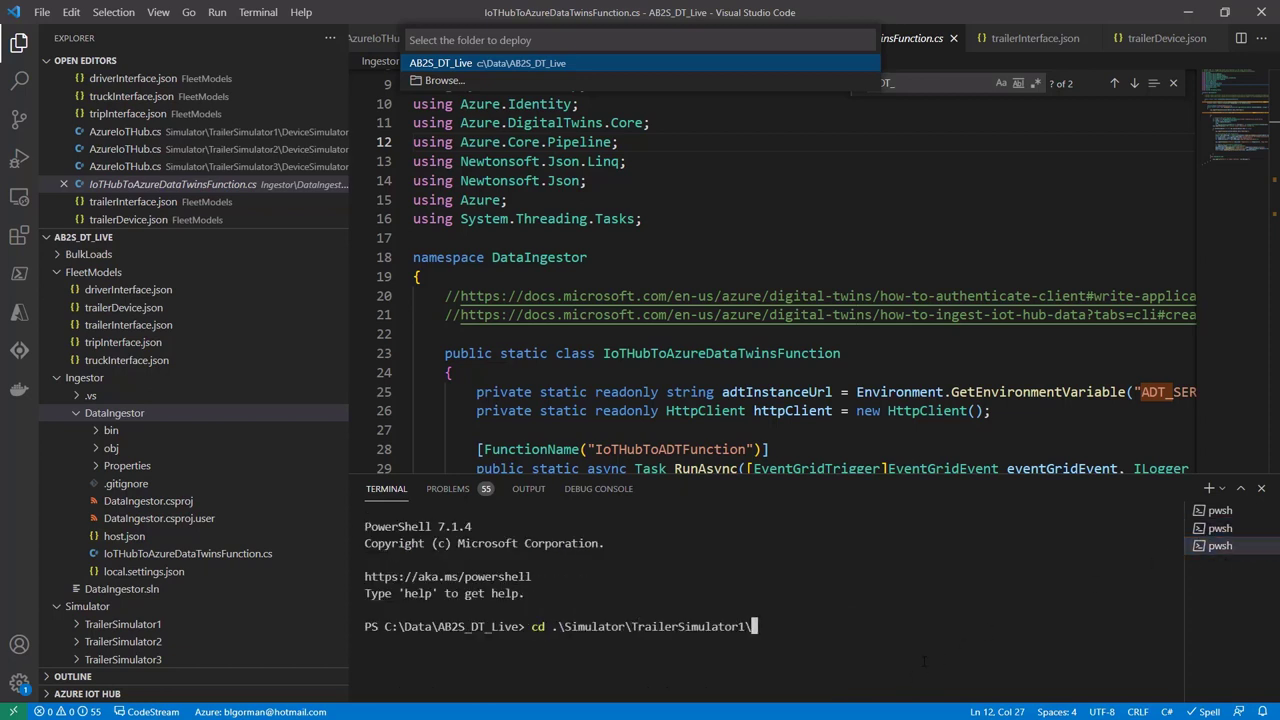
pyautogui.press('Tab')
pyautogui.press('Tab')
pyautogui.write('D')
pyautogui.press('Tab')
pyautogui.press('Return')
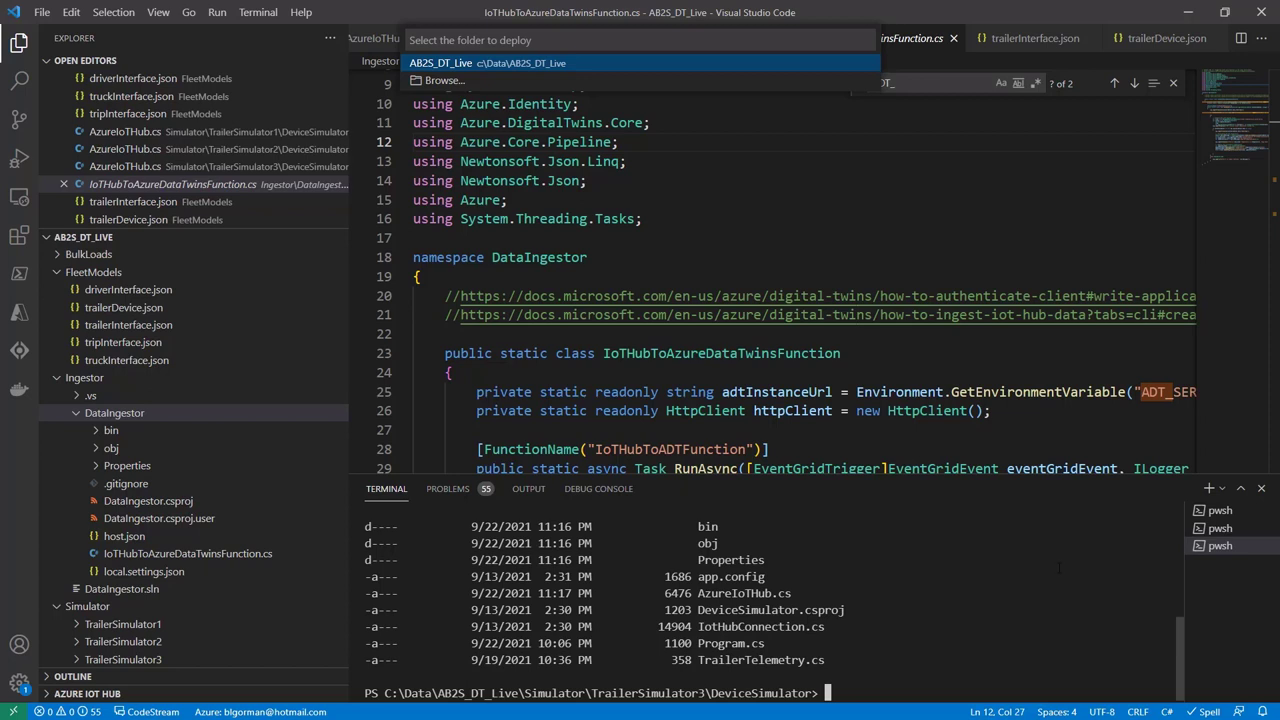
# - Start the TrailerSimulator1 device simulator in the first terminal with dotnet run
pyautogui.click(1218, 510)
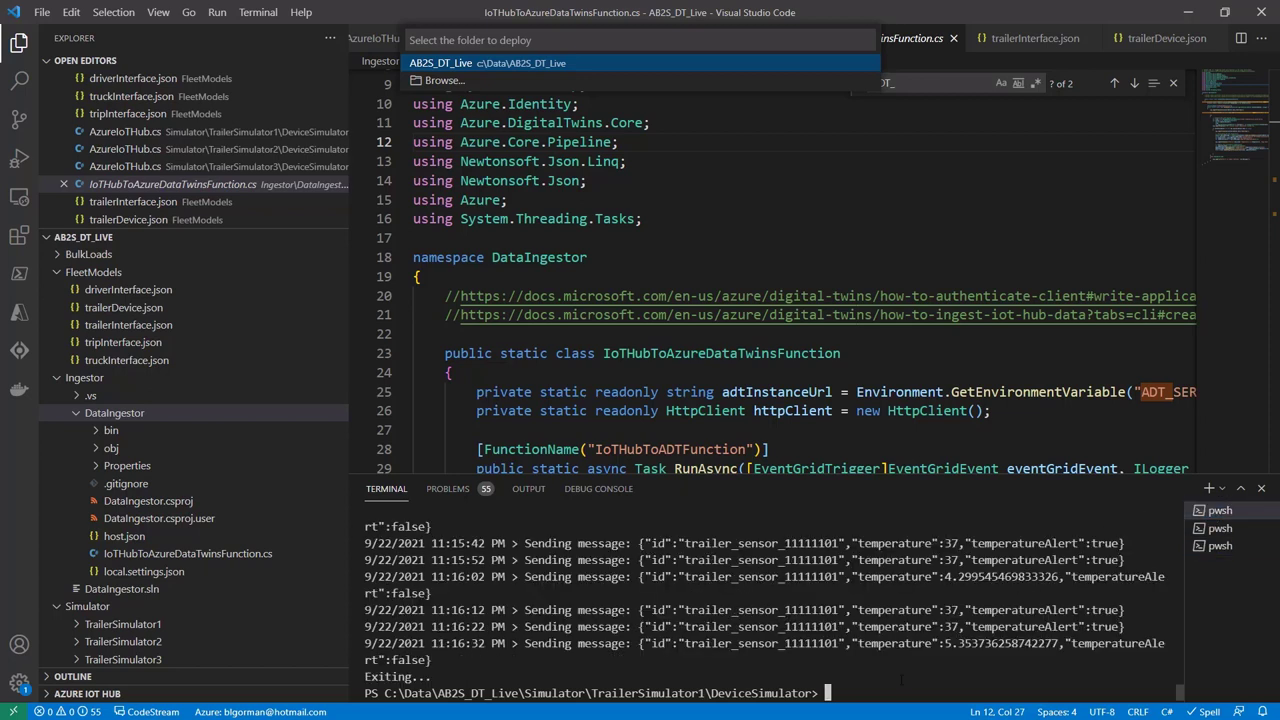
pyautogui.write('dotnet run')
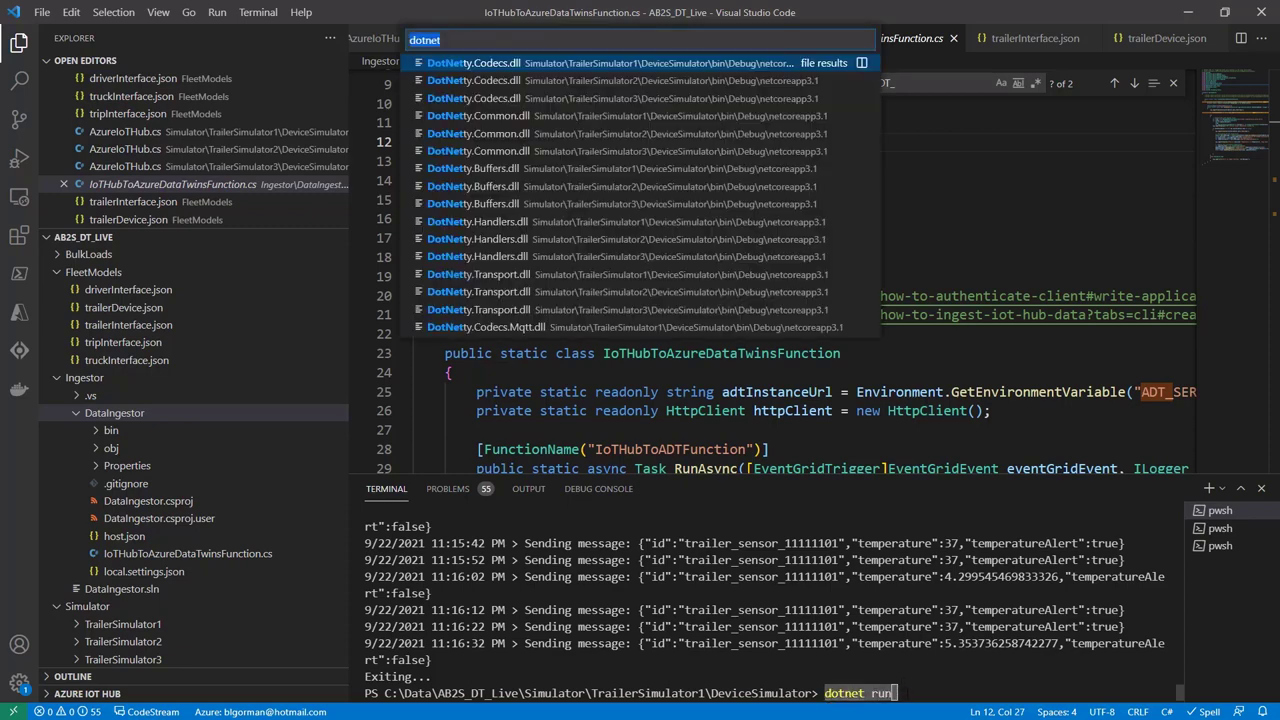
pyautogui.press('Escape')
pyautogui.press('Return')
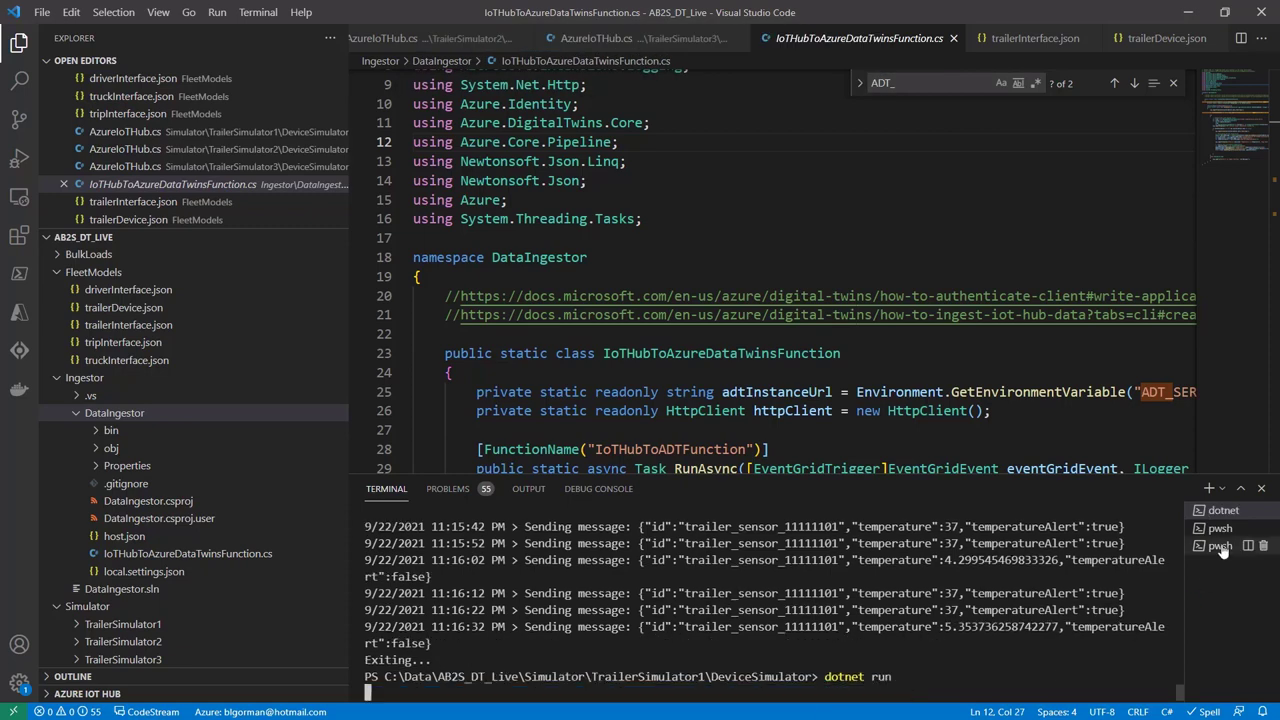
# - Start the TrailerSimulator2 and TrailerSimulator3 device simulators in their own terminals with dotnet run
pyautogui.click(1220, 528)
pyautogui.write('dotnet run')
pyautogui.press('Return')
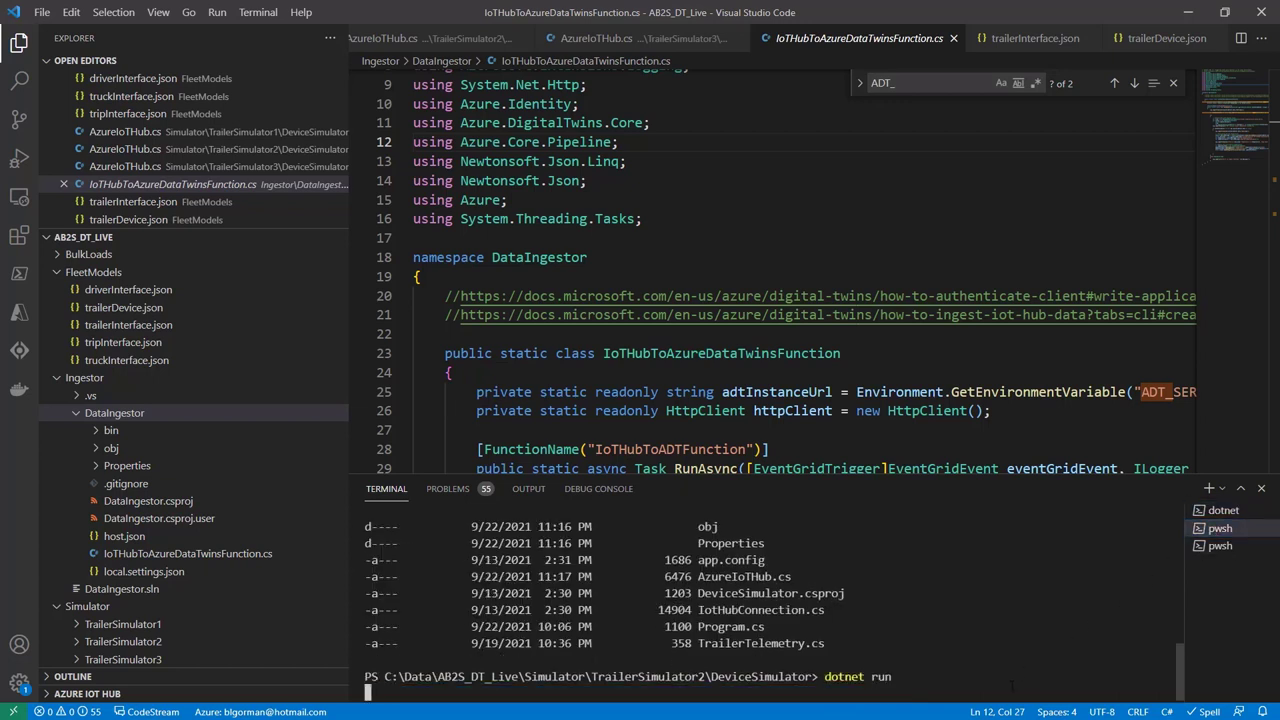
pyautogui.click(1220, 545)
pyautogui.write('dotnet run')
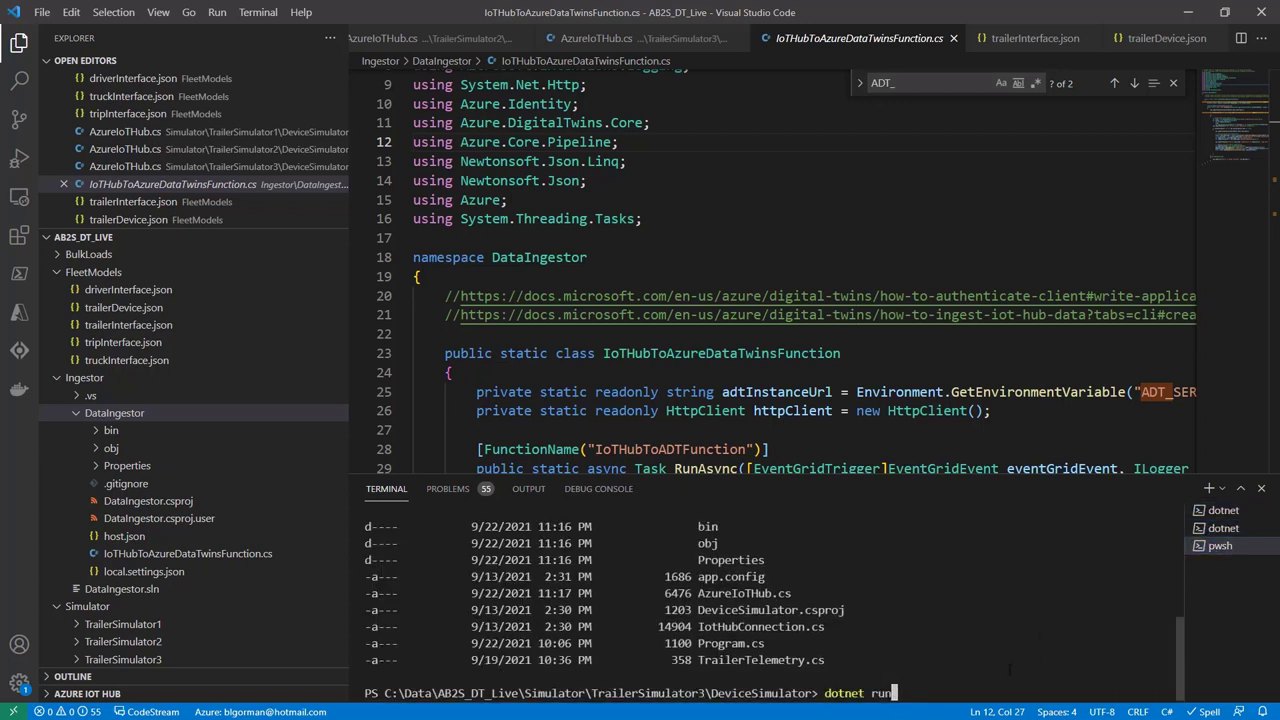
pyautogui.press('Return')
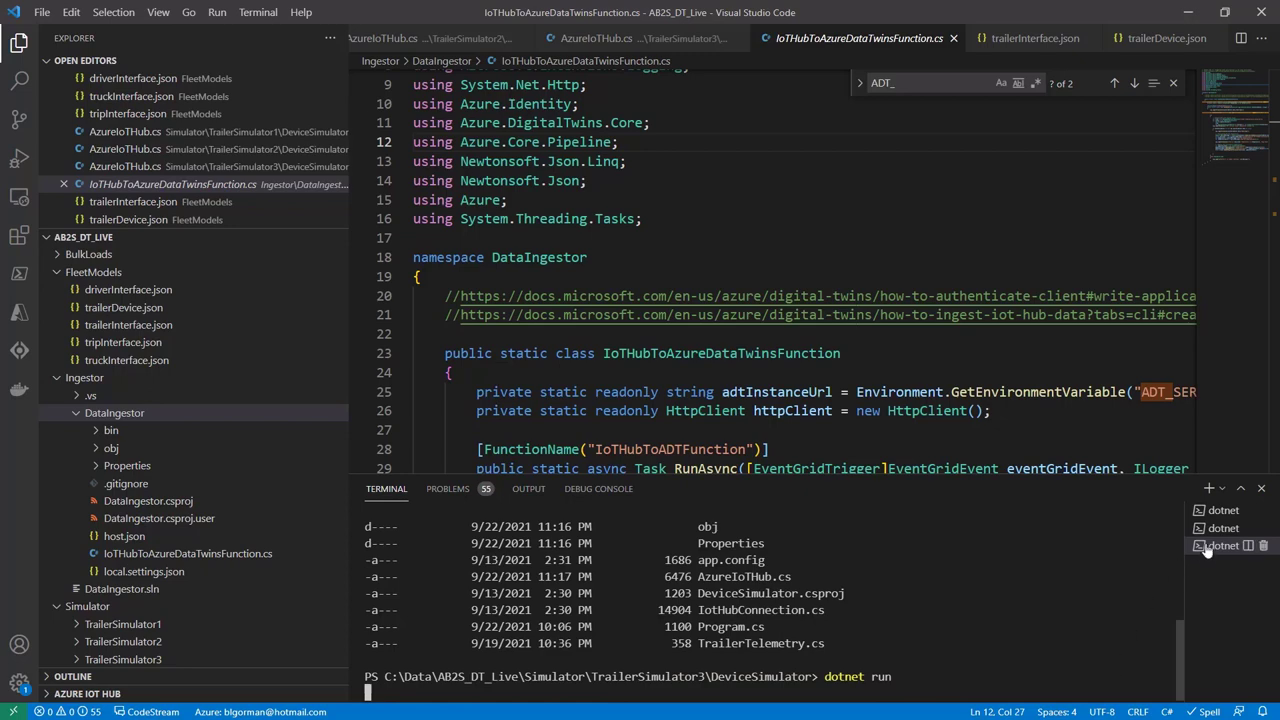
# - Check the telemetry messages being sent in each of the three simulator terminals
pyautogui.click(1220, 511)
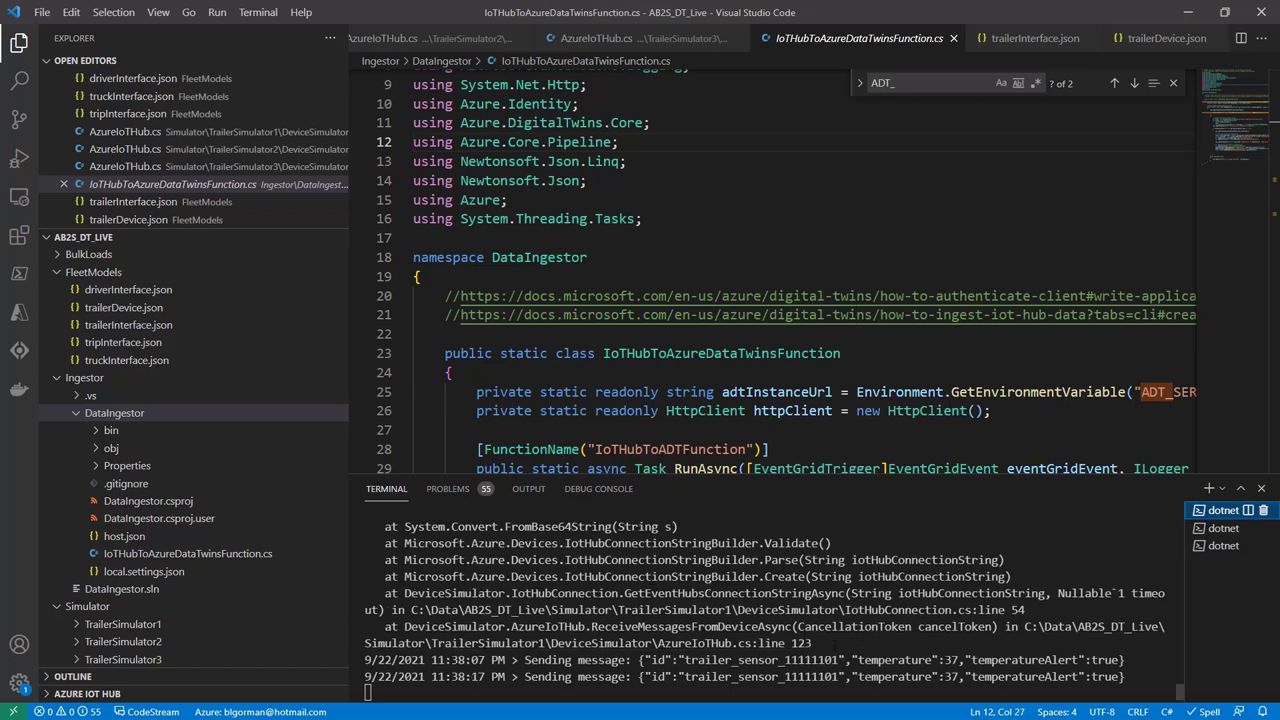
pyautogui.click(1222, 537)
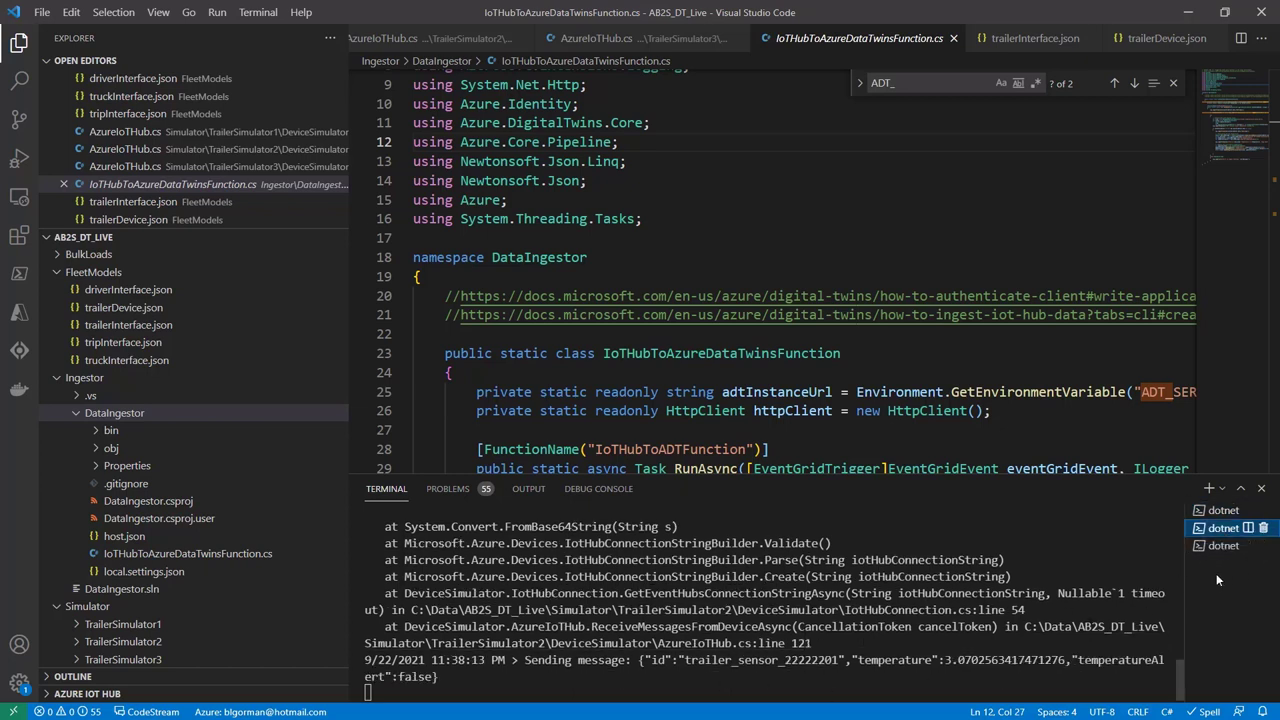
pyautogui.click(1222, 545)
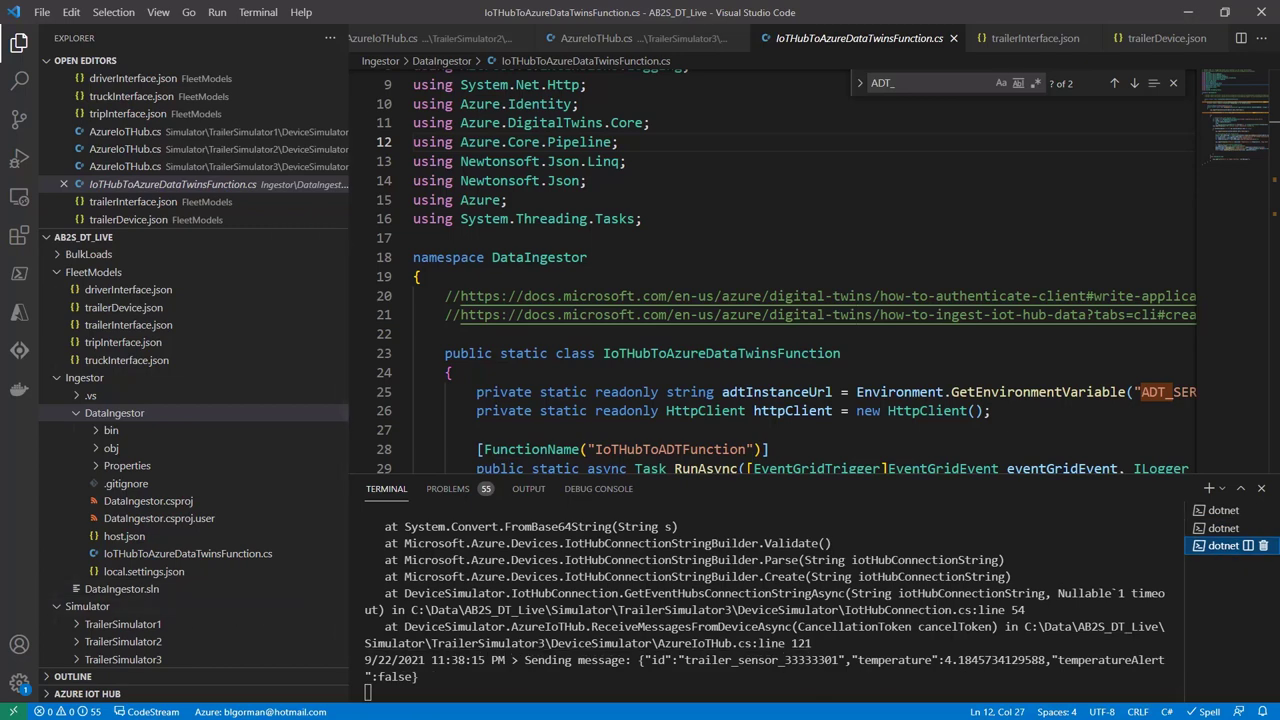
# - Switch to the browser's FleetManagerIngestor log stream and move the Azure Digital Twins Explorer tab directly beside it
pyautogui.hotkey('alt', 'Tab')
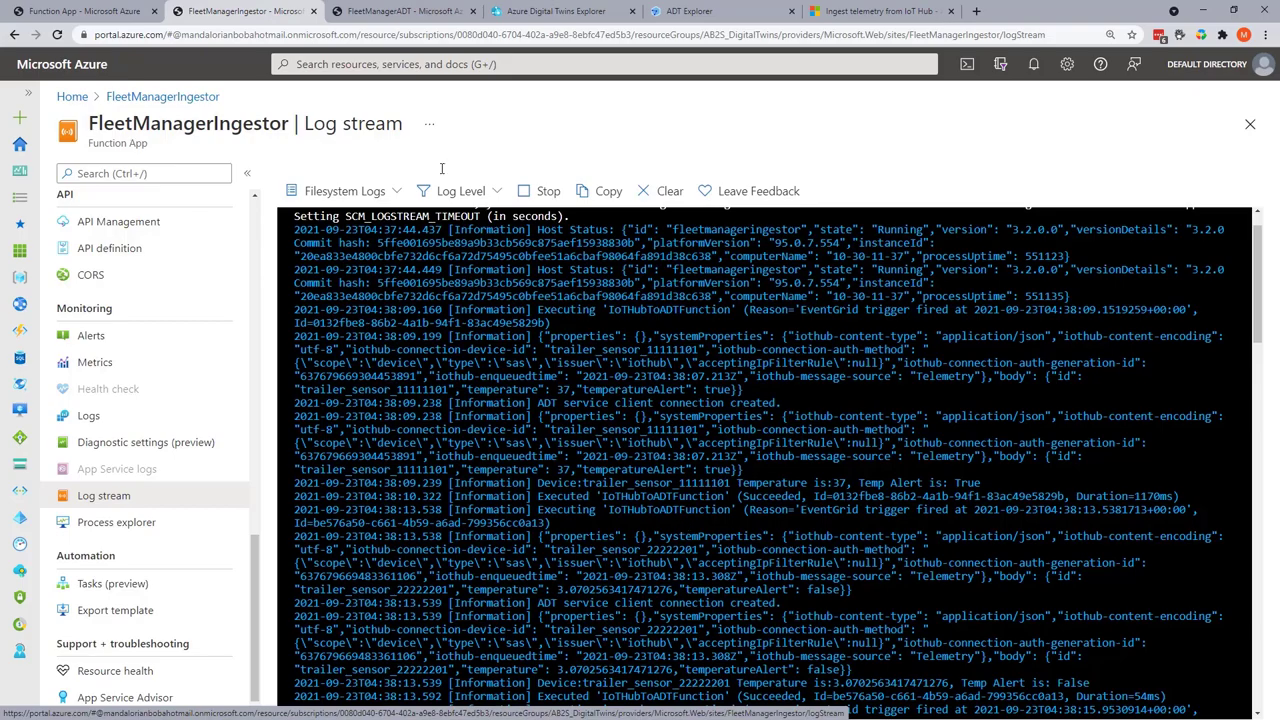
pyautogui.click(541, 12)
pyautogui.moveTo(541, 12); pyautogui.dragTo(381, 12)
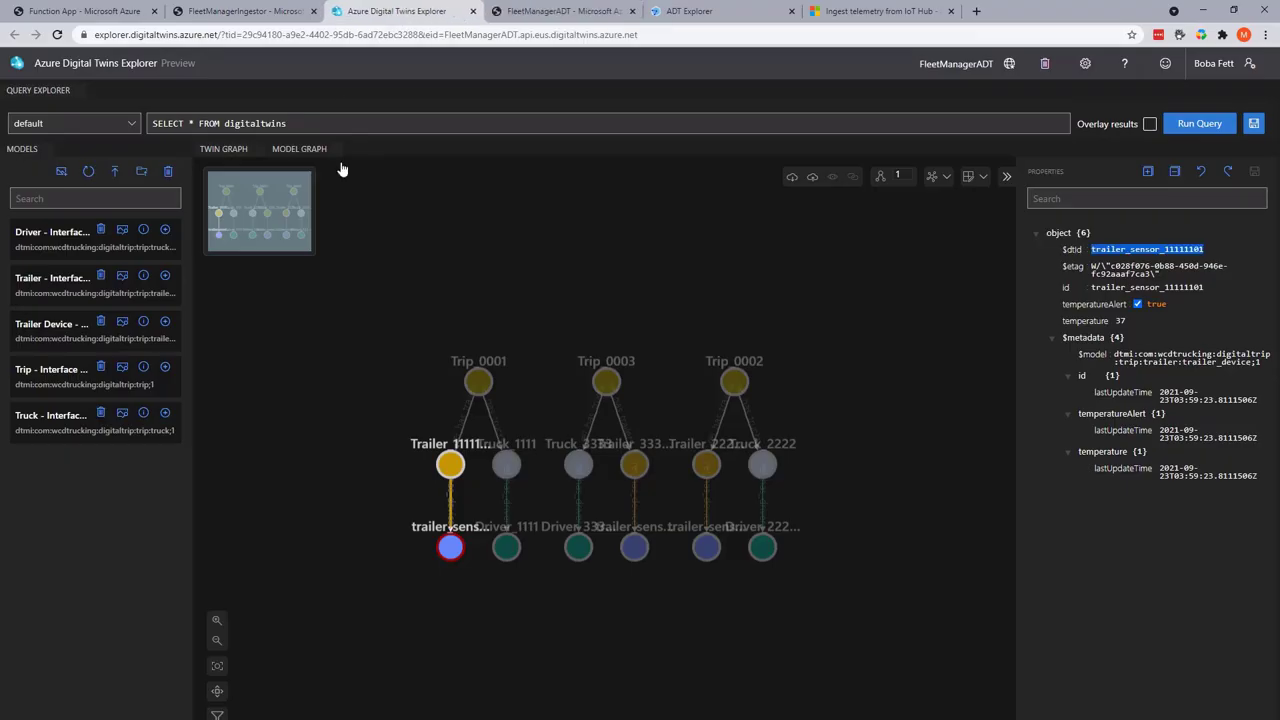
# - Deselect the sensor twin in the graph, then load the saved "temp alert" query and run it
pyautogui.click(475, 305)
pyautogui.click(72, 123)
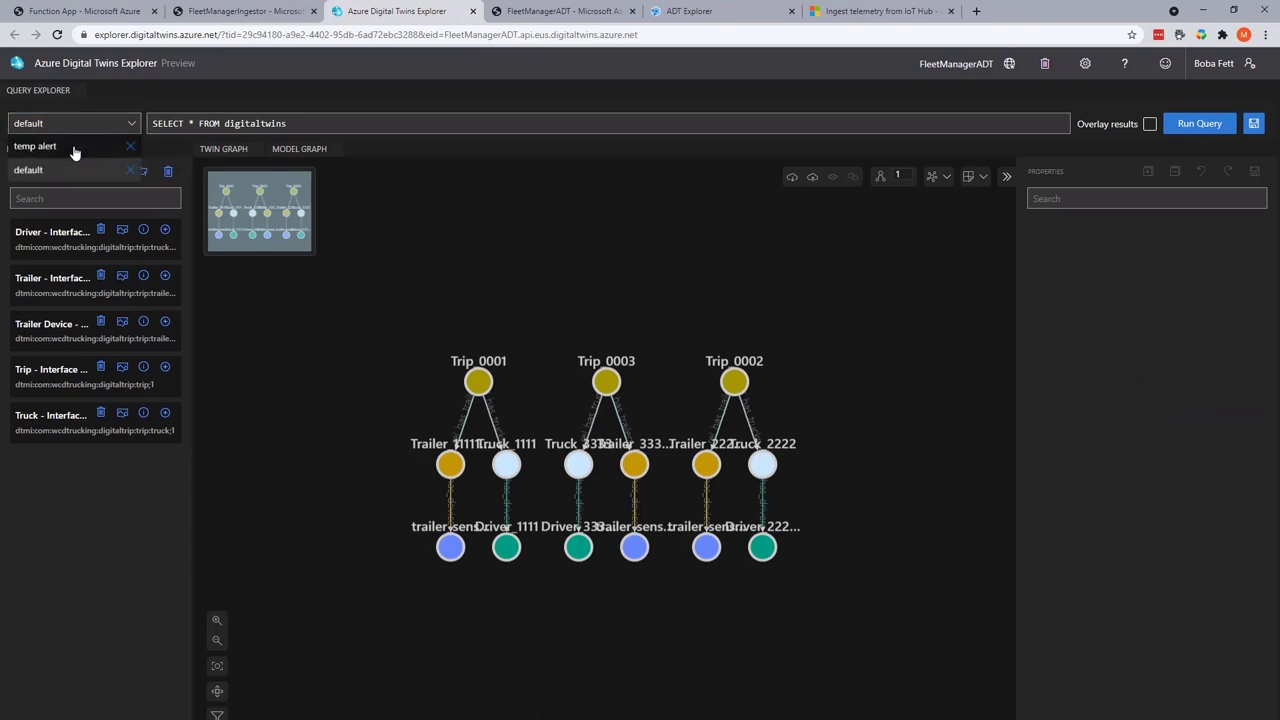
pyautogui.click(67, 149)
pyautogui.click(1195, 127)
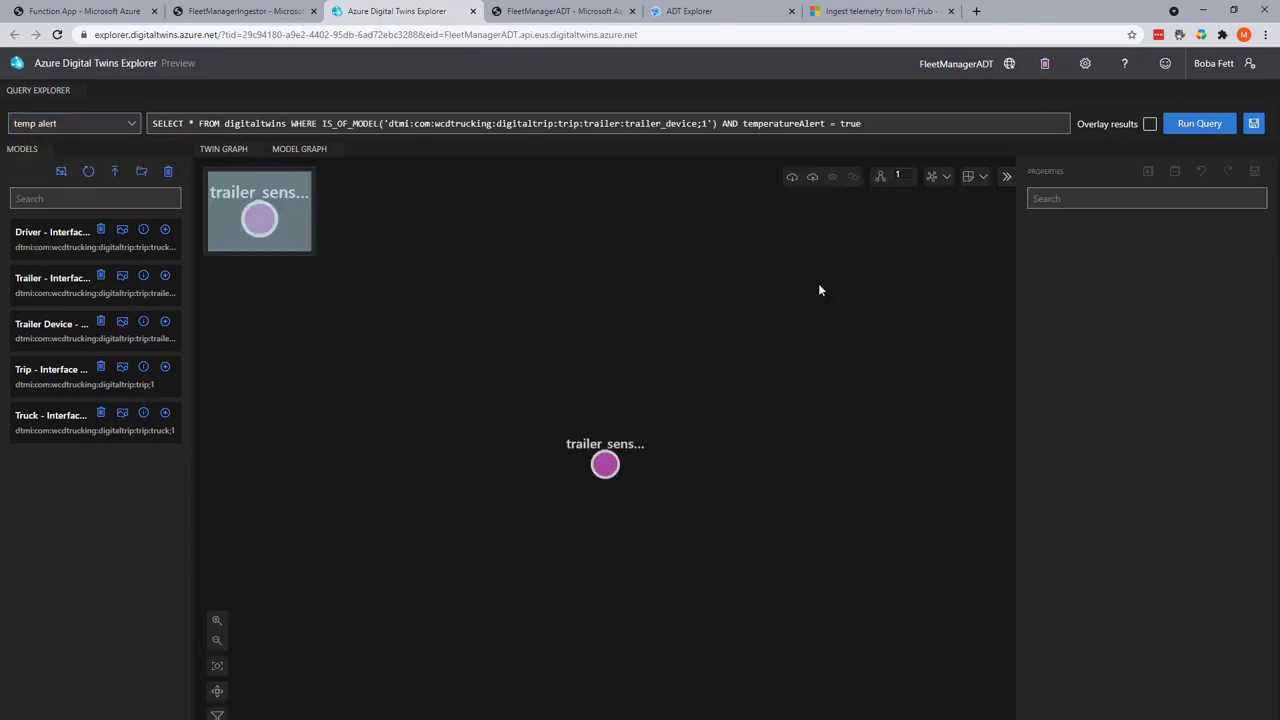
# - Rerun the "temp alert" query several times to watch which trailer sensors are in alert
pyautogui.click(1189, 130)
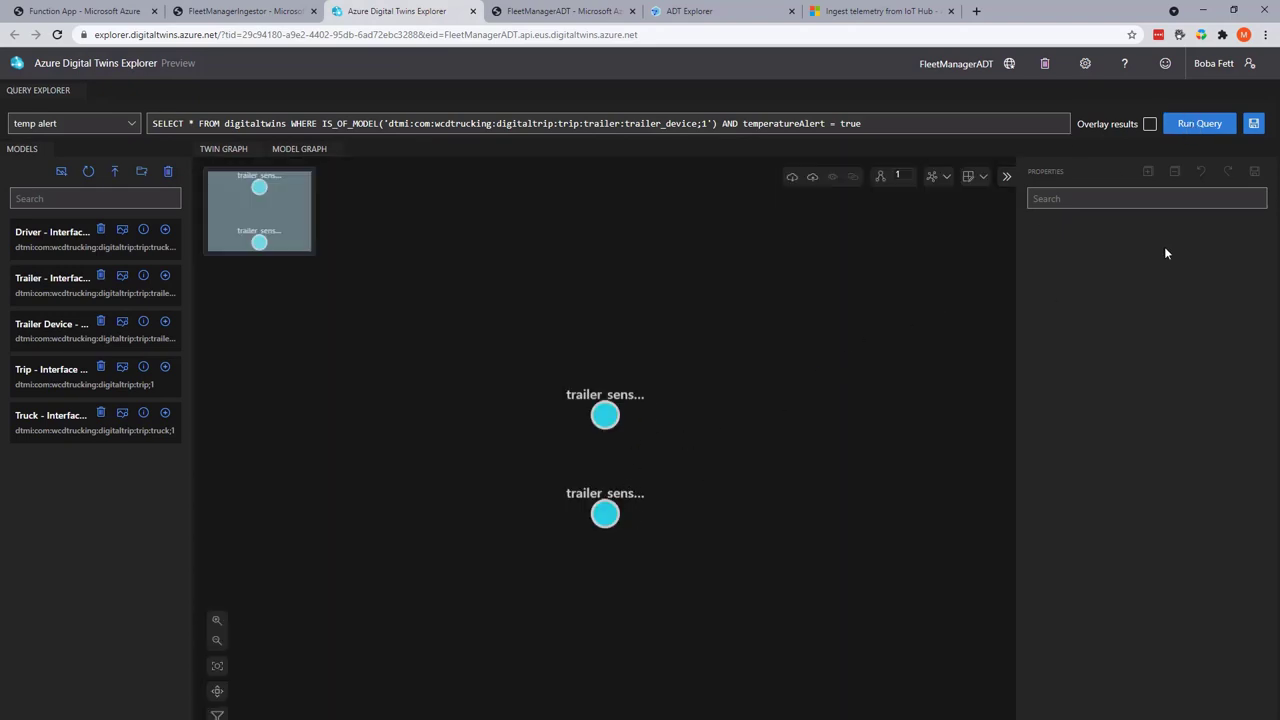
pyautogui.click(1212, 126)
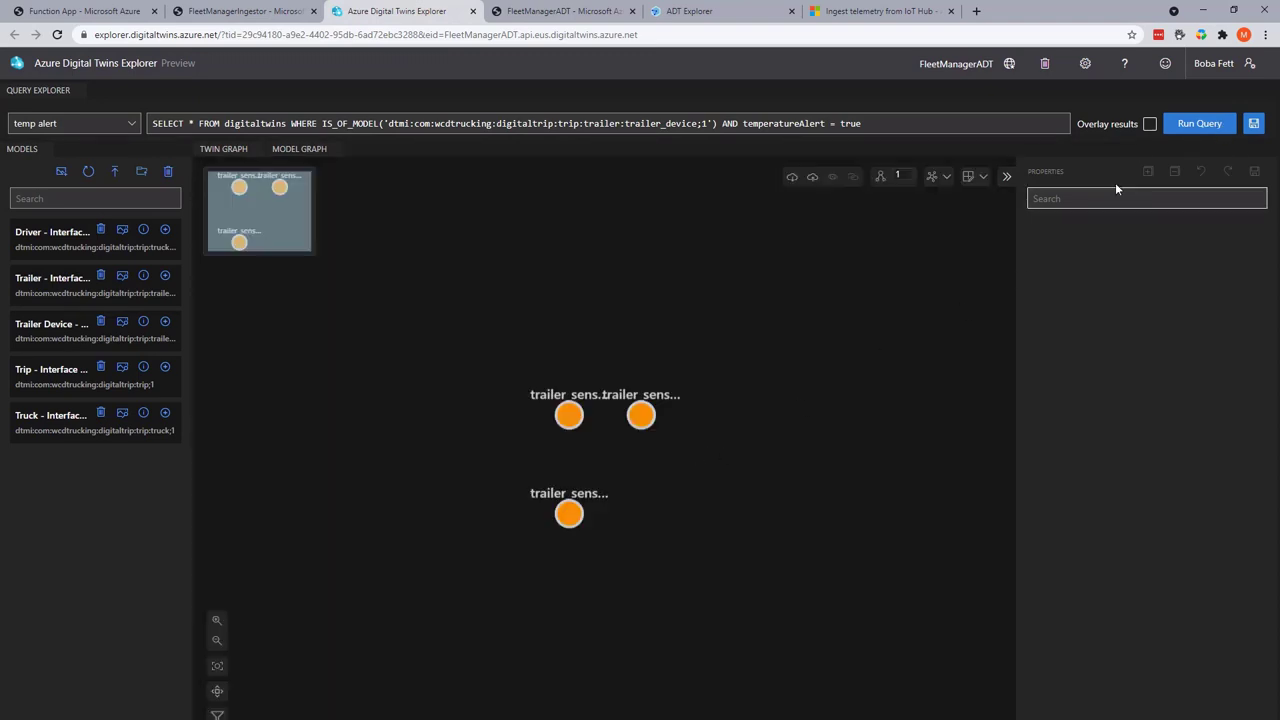
pyautogui.click(1200, 124)
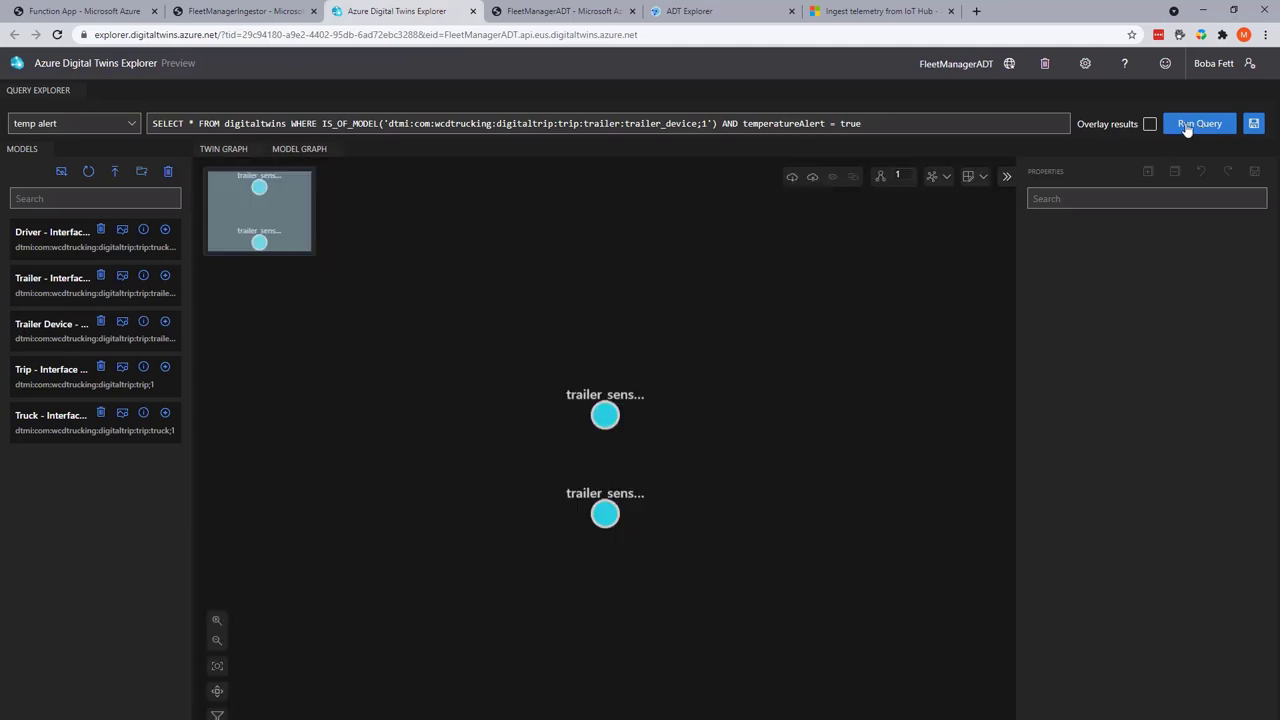
pyautogui.click(1186, 126)
pyautogui.click(1190, 124)
pyautogui.click(1205, 124)
# - Inspect the properties of both trailer sensor twins in the results and run the "temp alert" query again
pyautogui.click(605, 428)
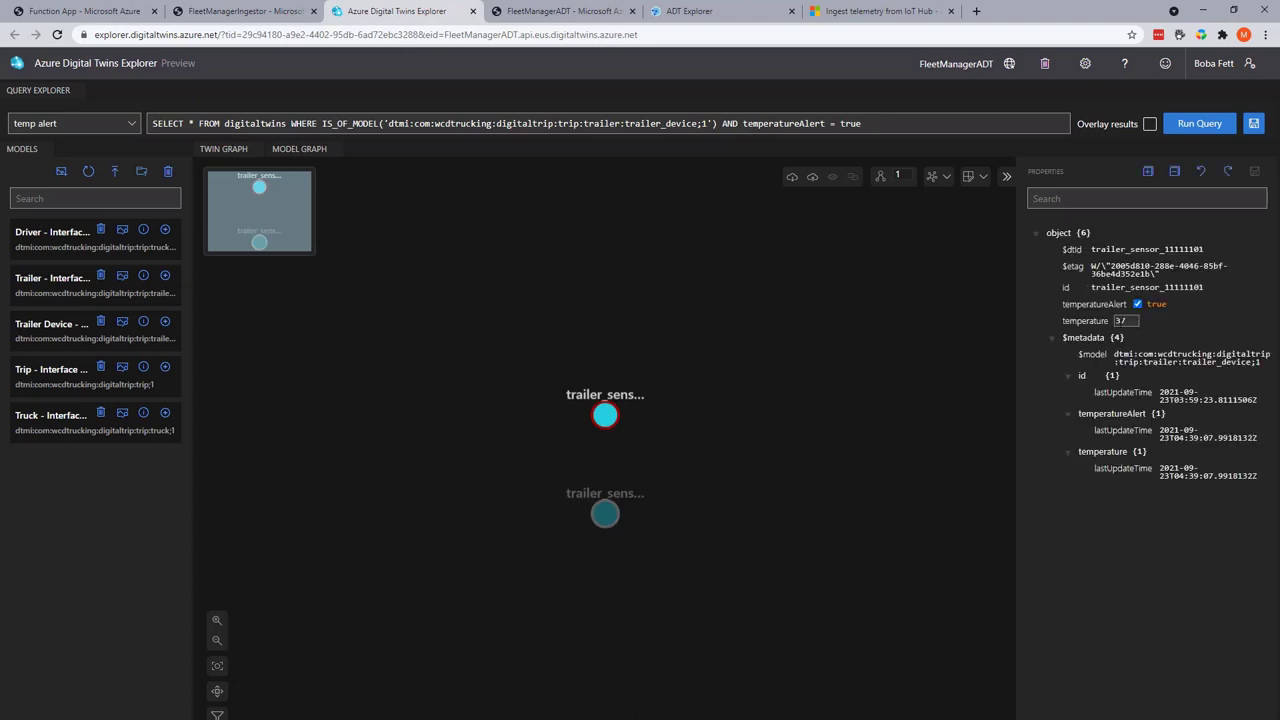
pyautogui.click(606, 524)
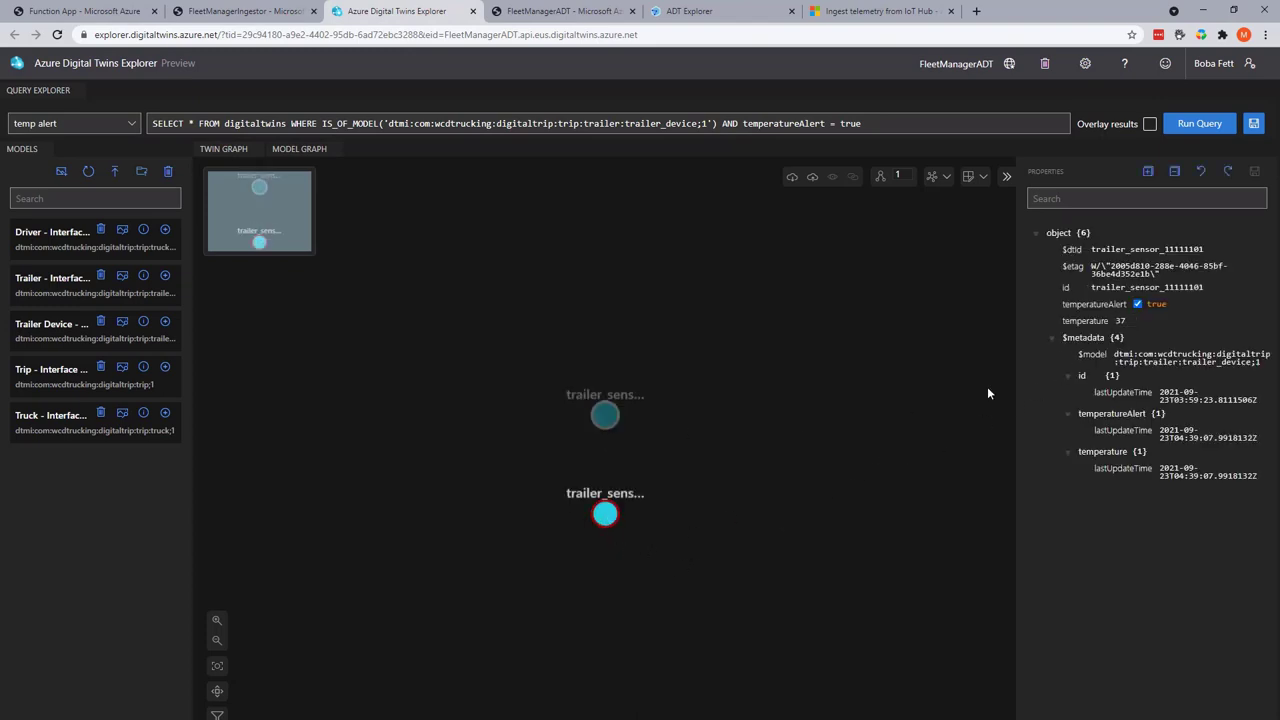
pyautogui.click(1203, 128)
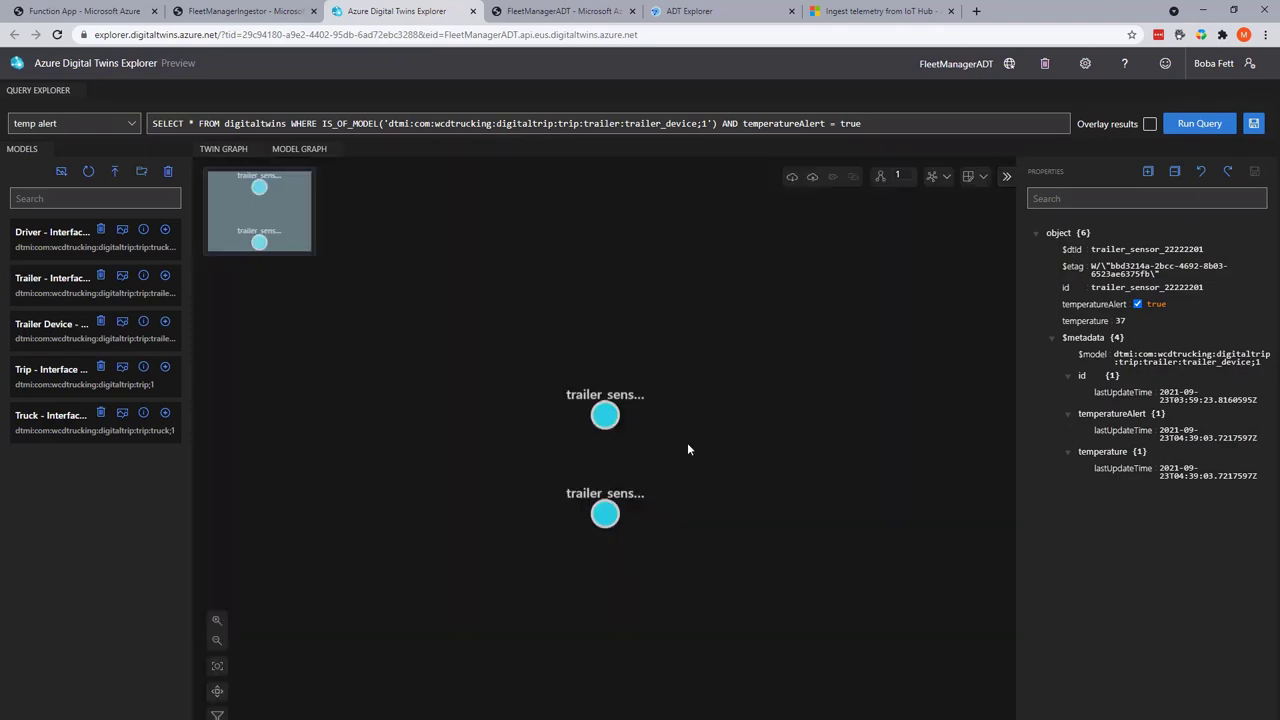
# - Open the AB2S_DigitalTwins resource group in the Azure portal to review its resources, then return to the resource groups list
pyautogui.click(122, 14)
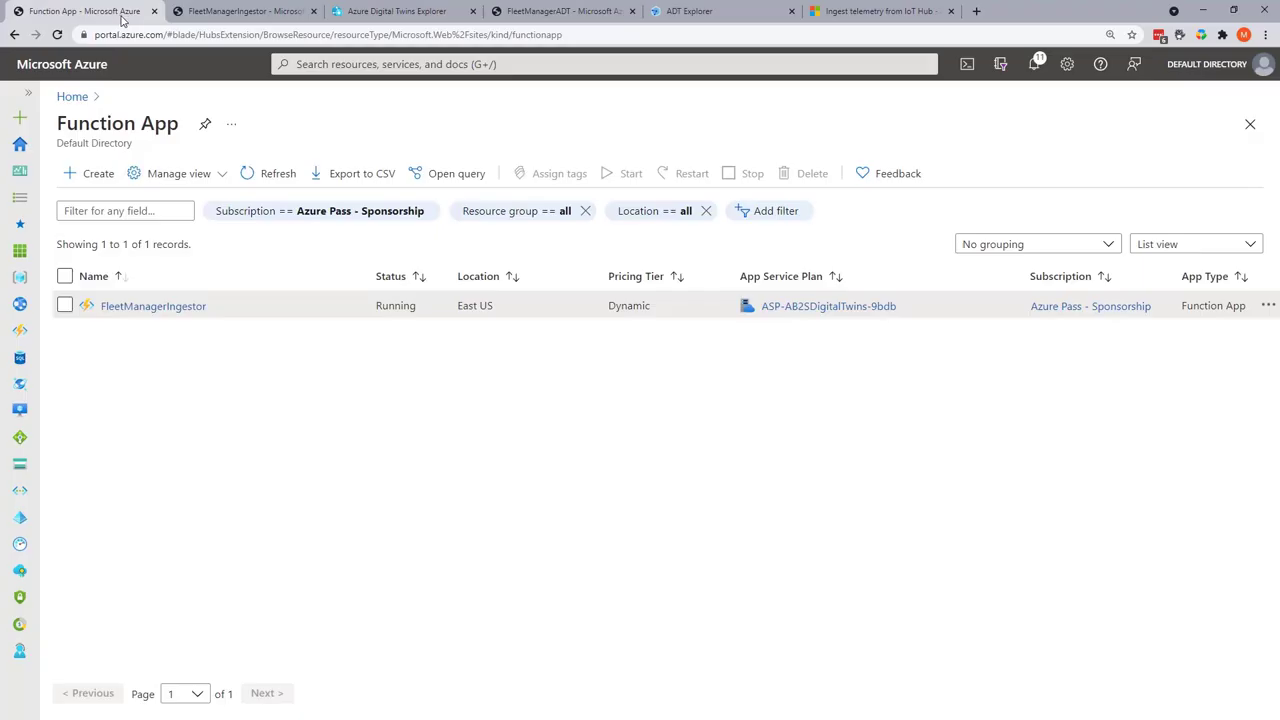
pyautogui.click(75, 99)
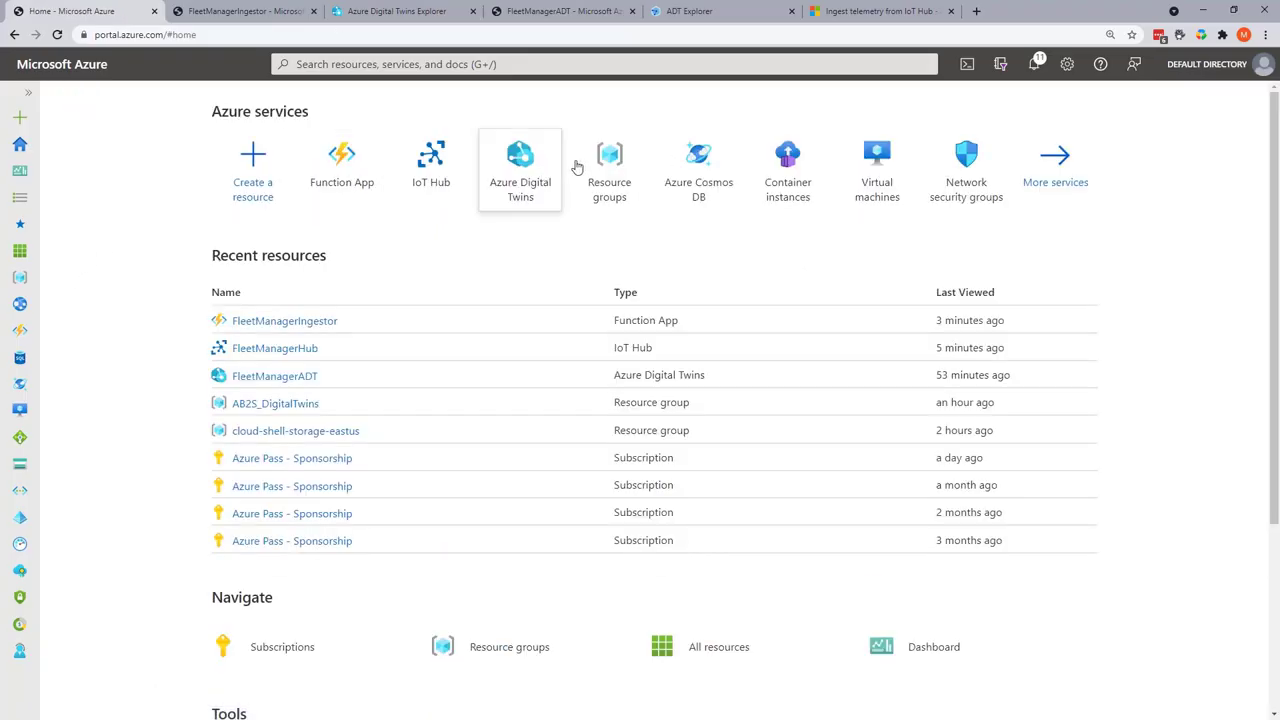
pyautogui.click(610, 160)
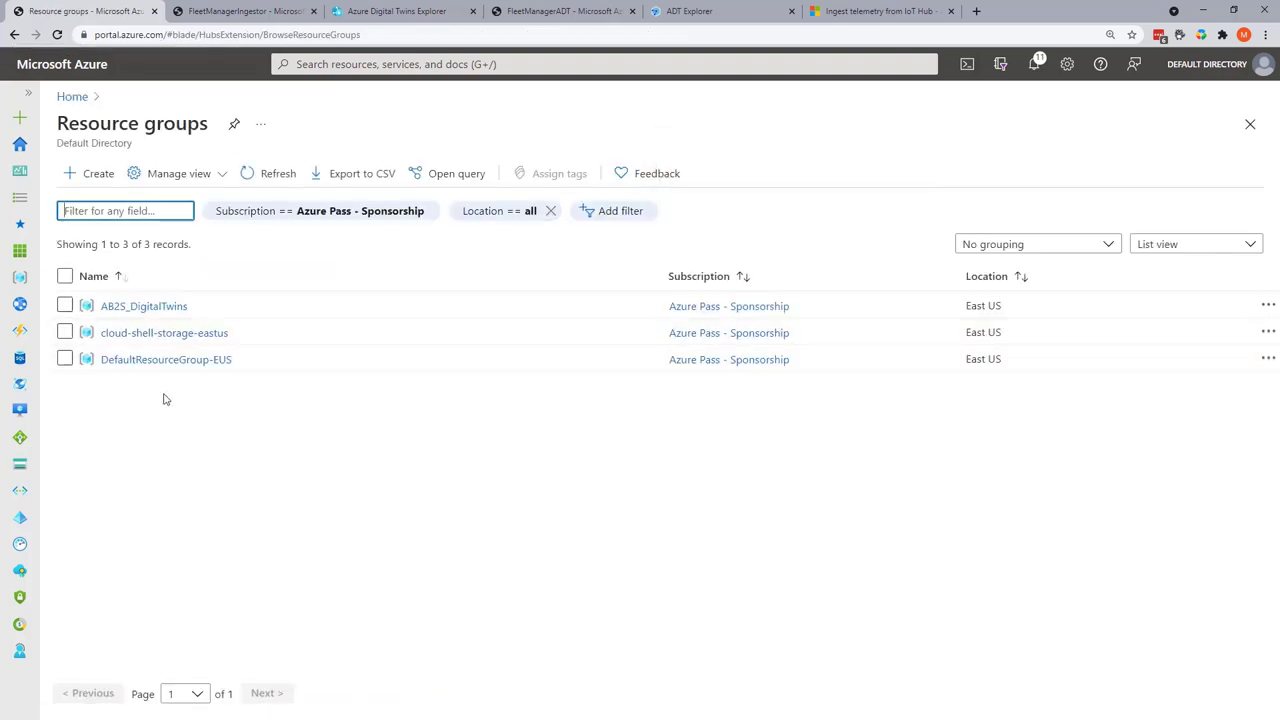
pyautogui.click(149, 306)
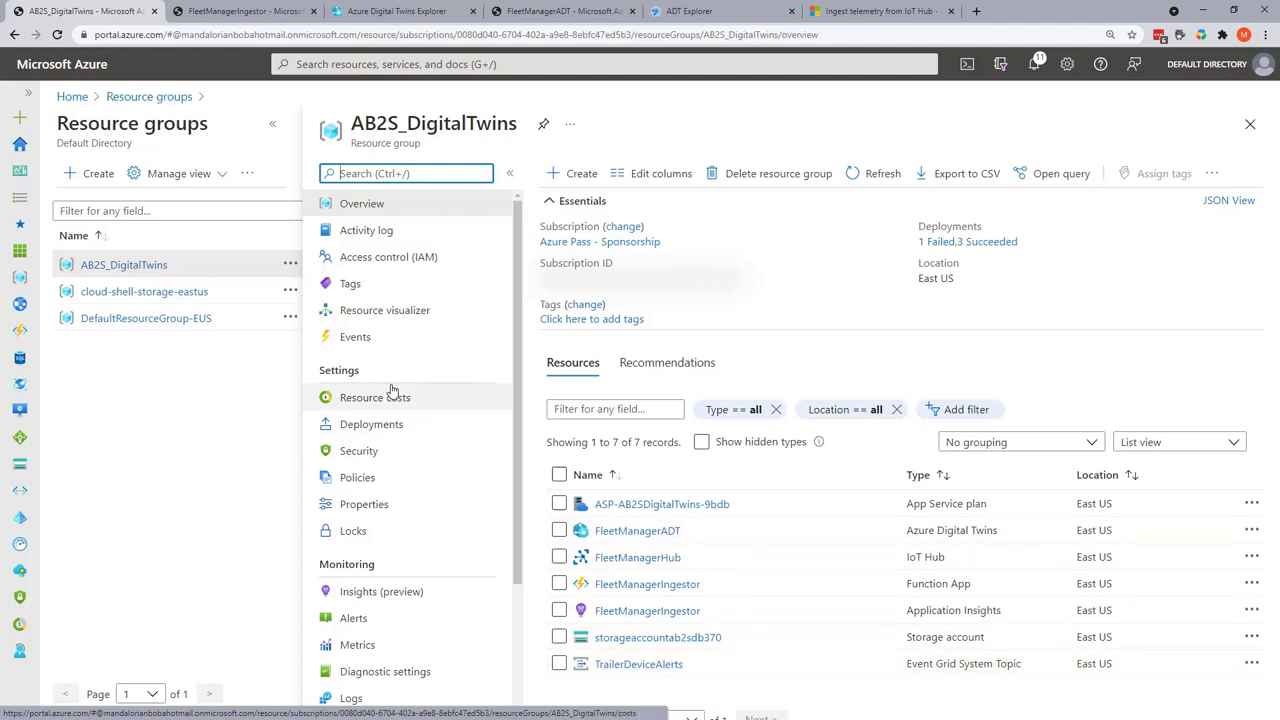
pyautogui.click(150, 97)
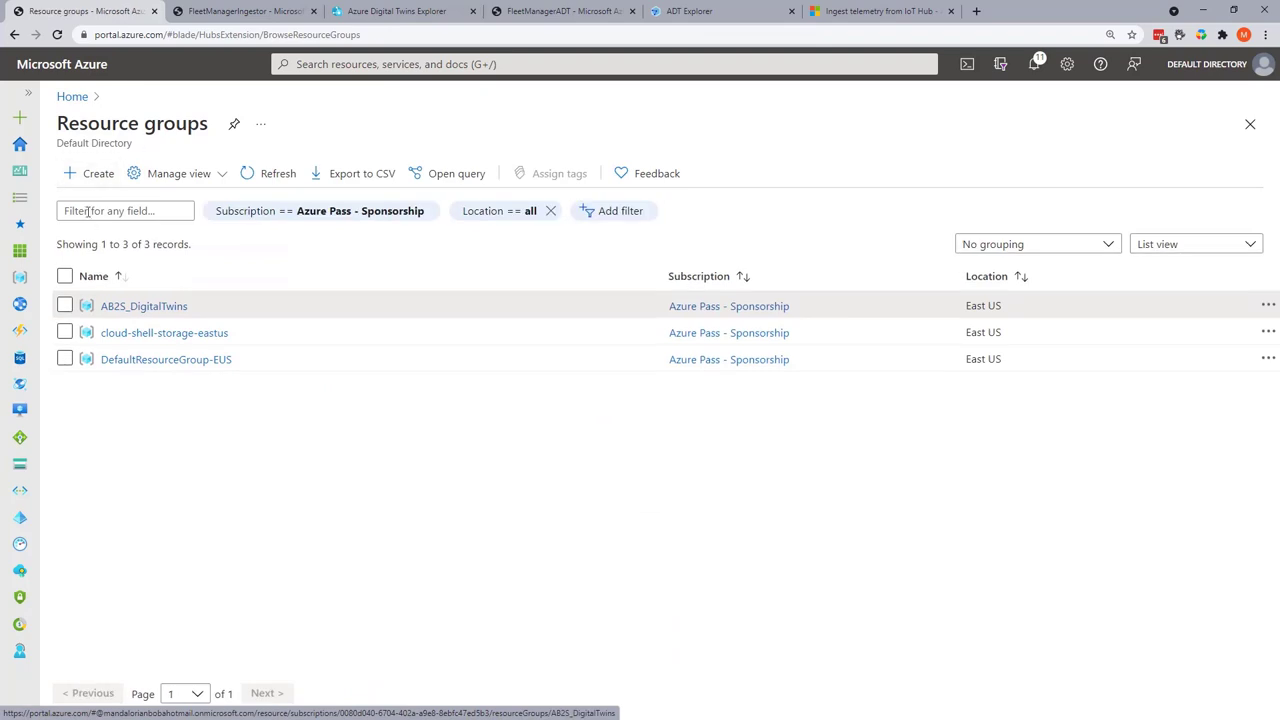
# - Open the FleetManagerIngestor function app from the Azure home page and review its system-assigned identity status and Azure role assignments
pyautogui.click(66, 96)
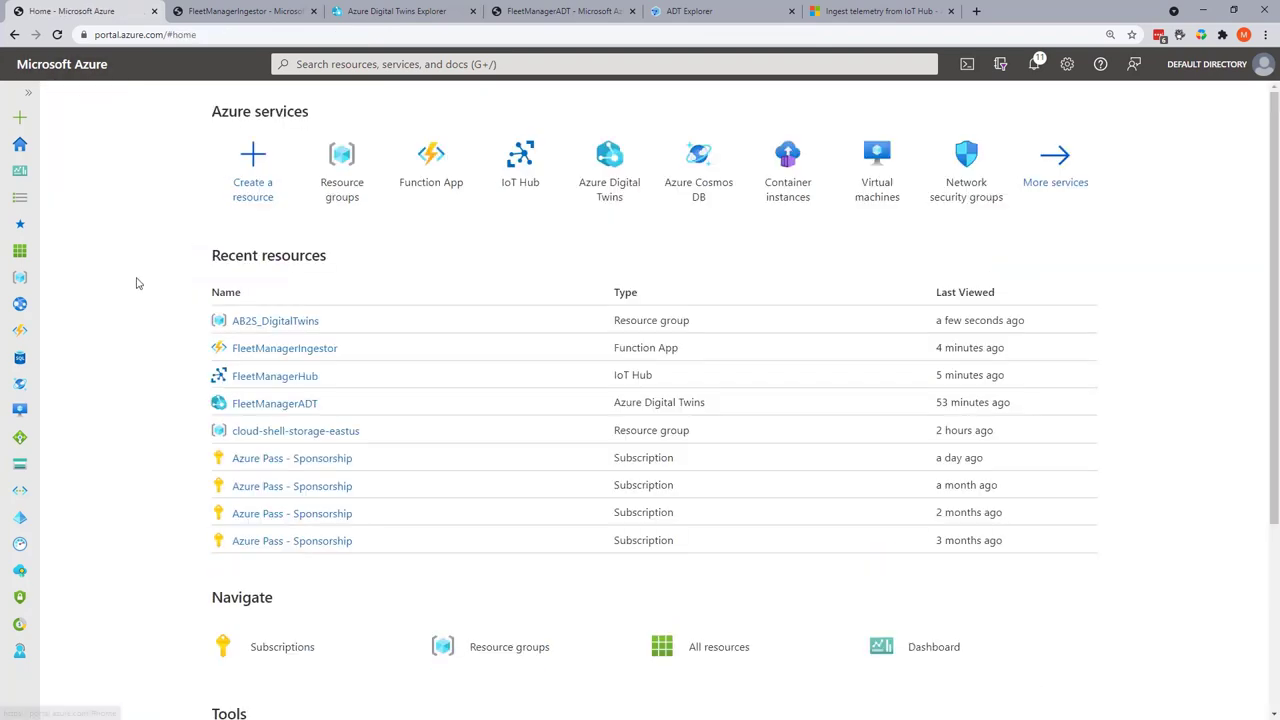
pyautogui.click(285, 348)
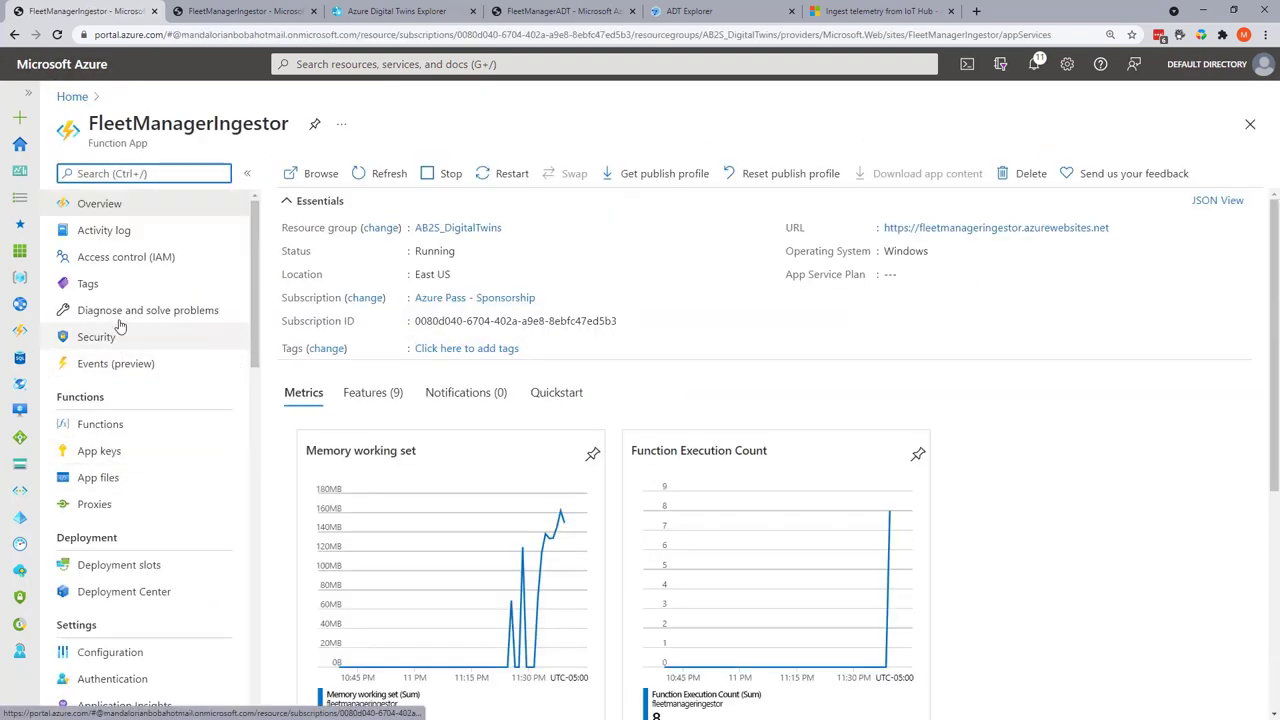
pyautogui.scroll(-3, 131, 451)
pyautogui.click(100, 466)
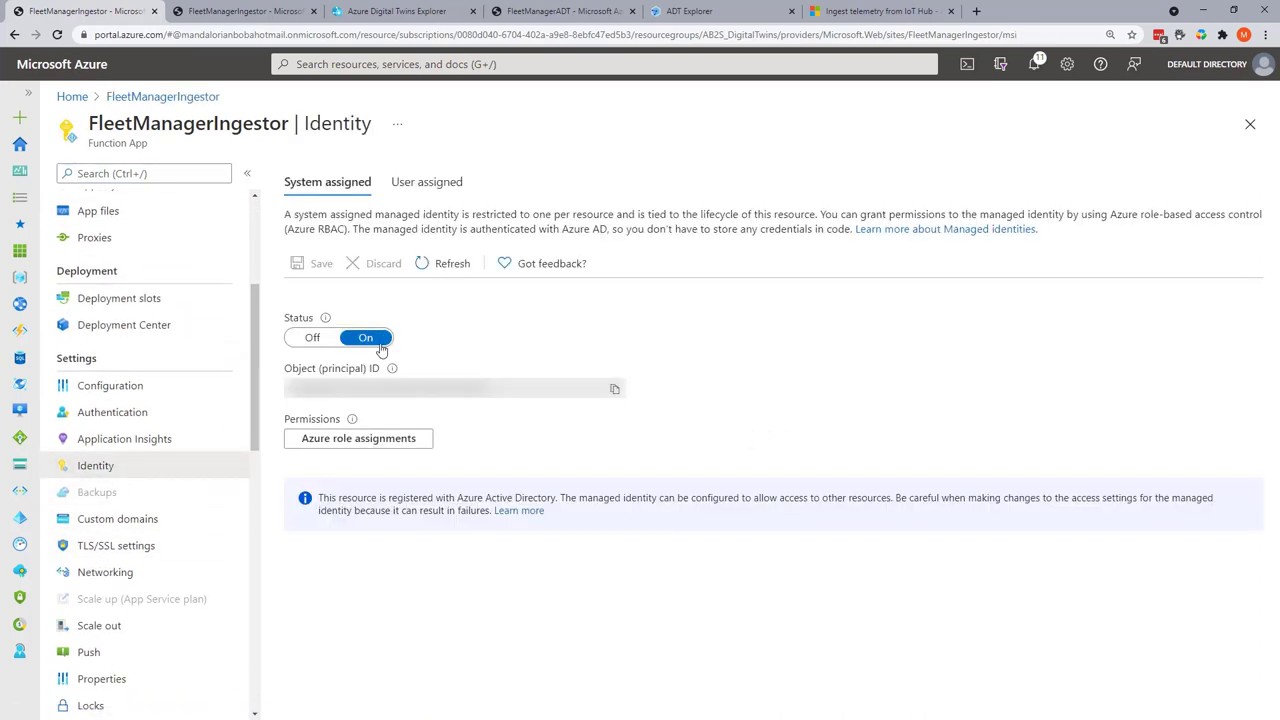
pyautogui.click(374, 439)
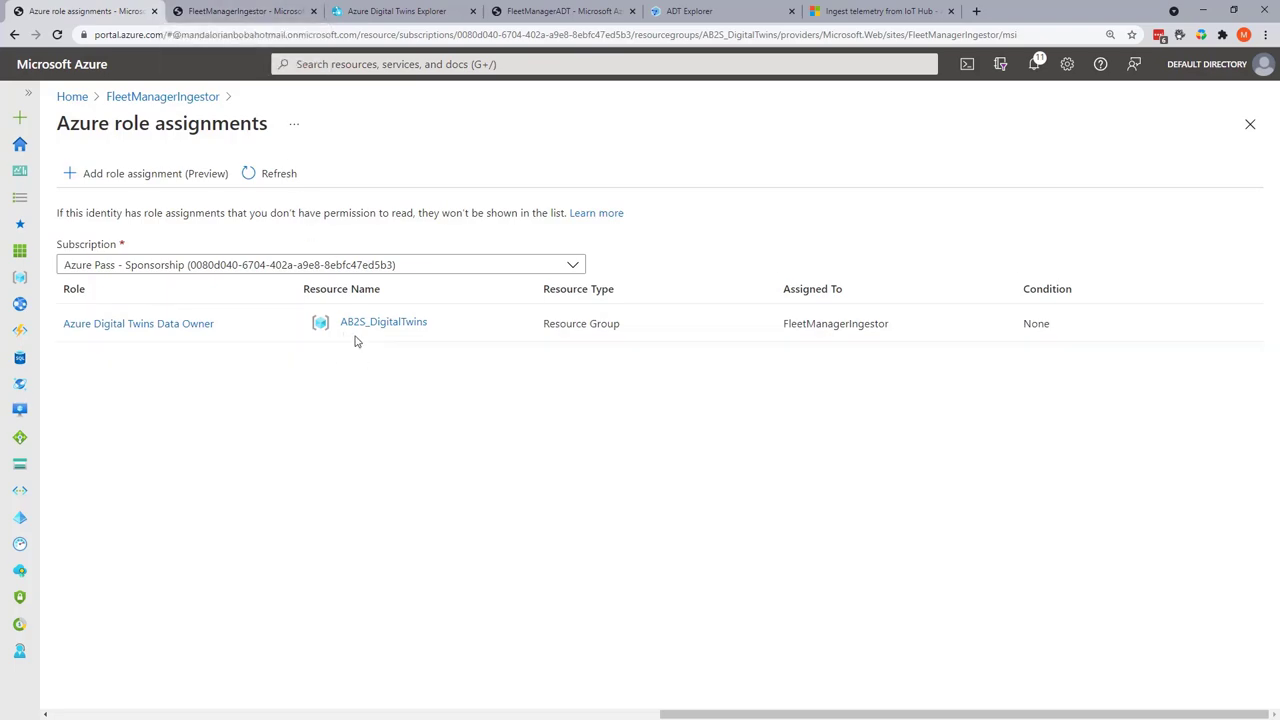
# - Switch to Azure Digital Twins Explorer, load the saved "default" query and run it to show the whole twin graph
pyautogui.click(245, 11)
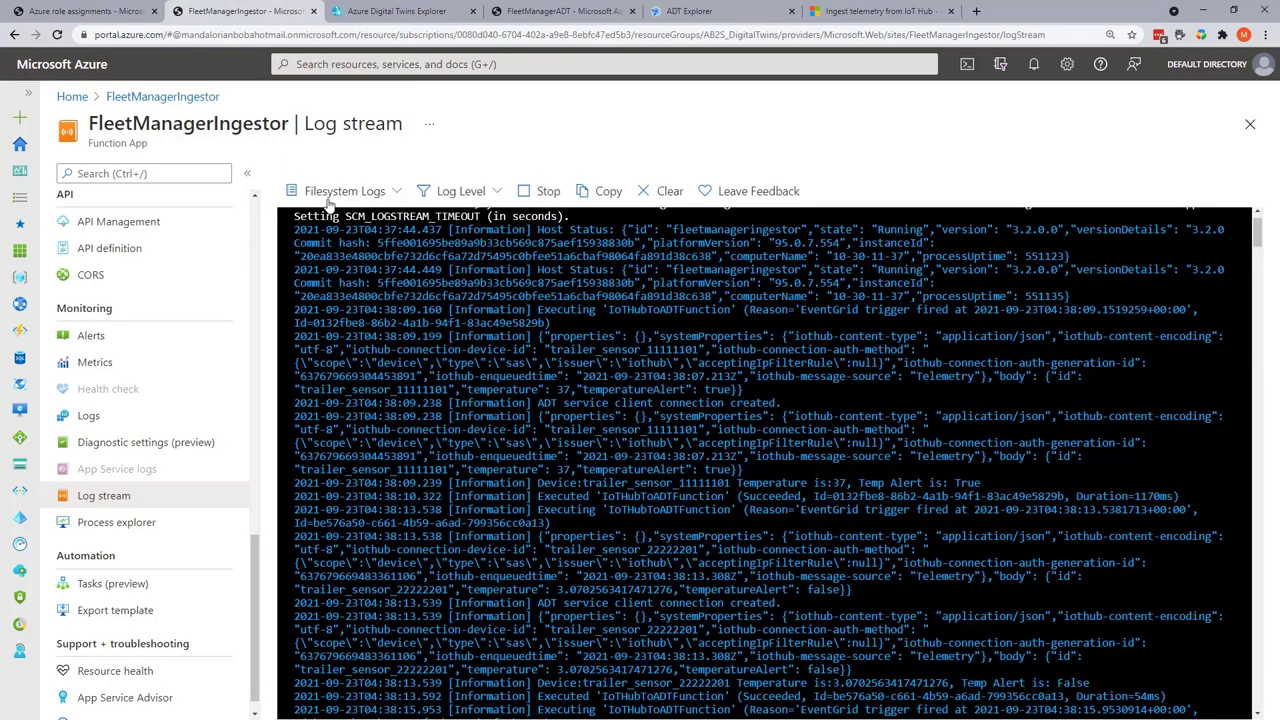
pyautogui.click(545, 14)
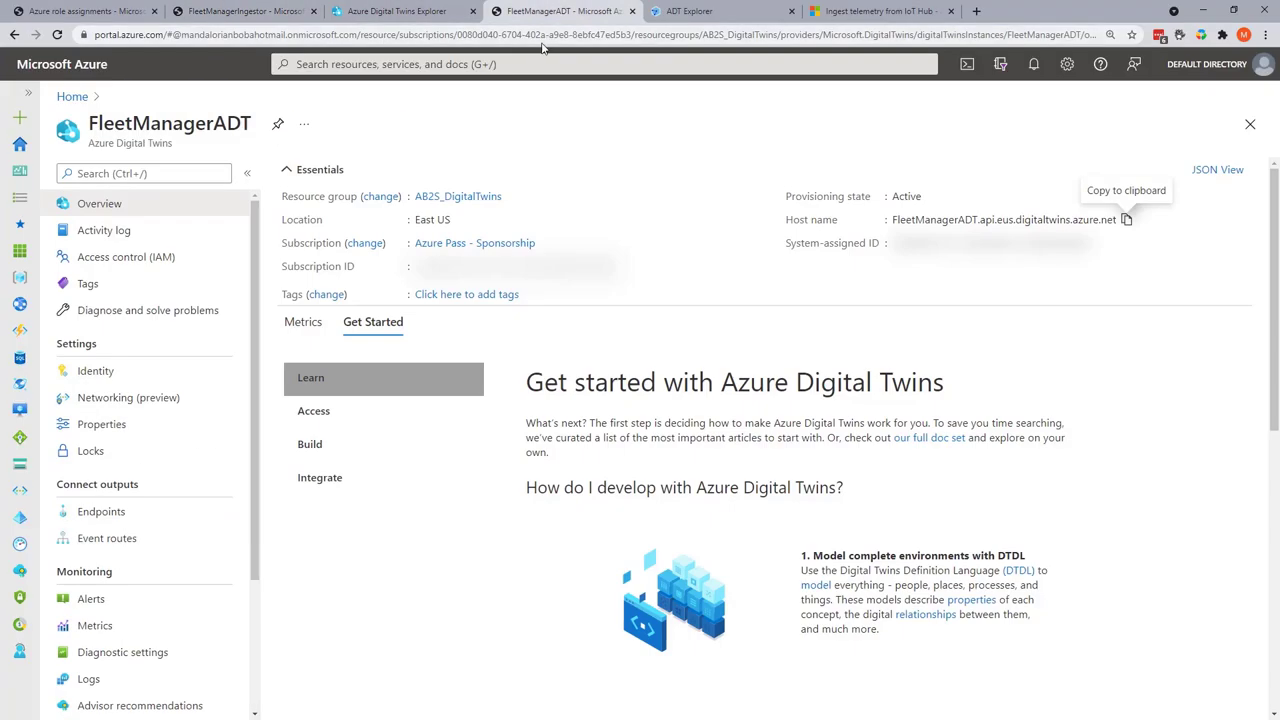
pyautogui.click(370, 13)
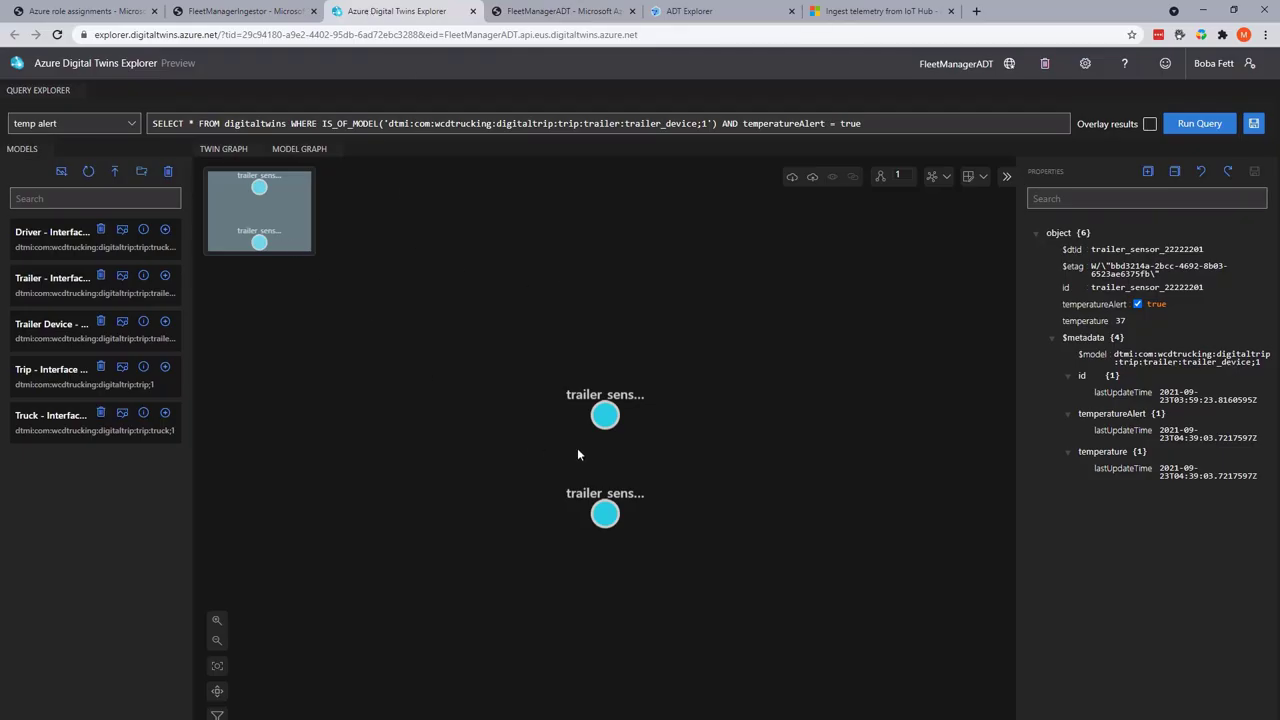
pyautogui.click(120, 123)
pyautogui.click(80, 155)
pyautogui.click(45, 128)
pyautogui.click(42, 146)
pyautogui.click(53, 128)
pyautogui.click(40, 172)
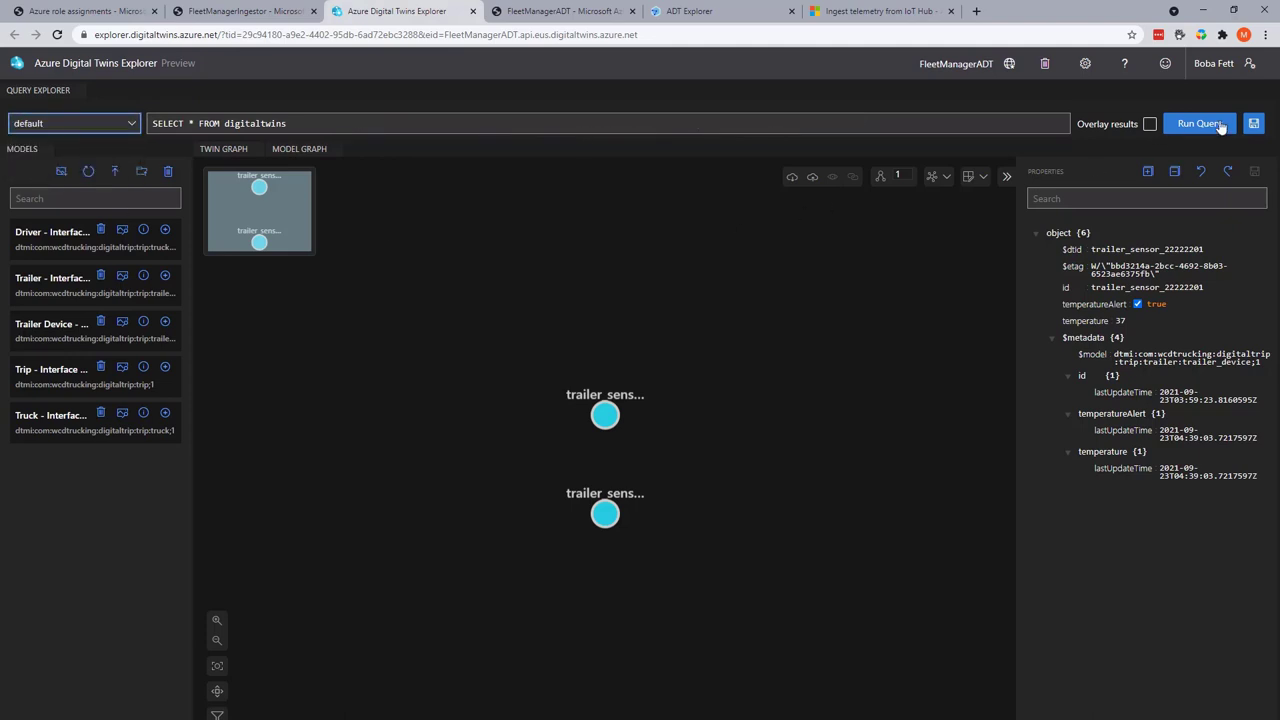
pyautogui.click(1199, 123)
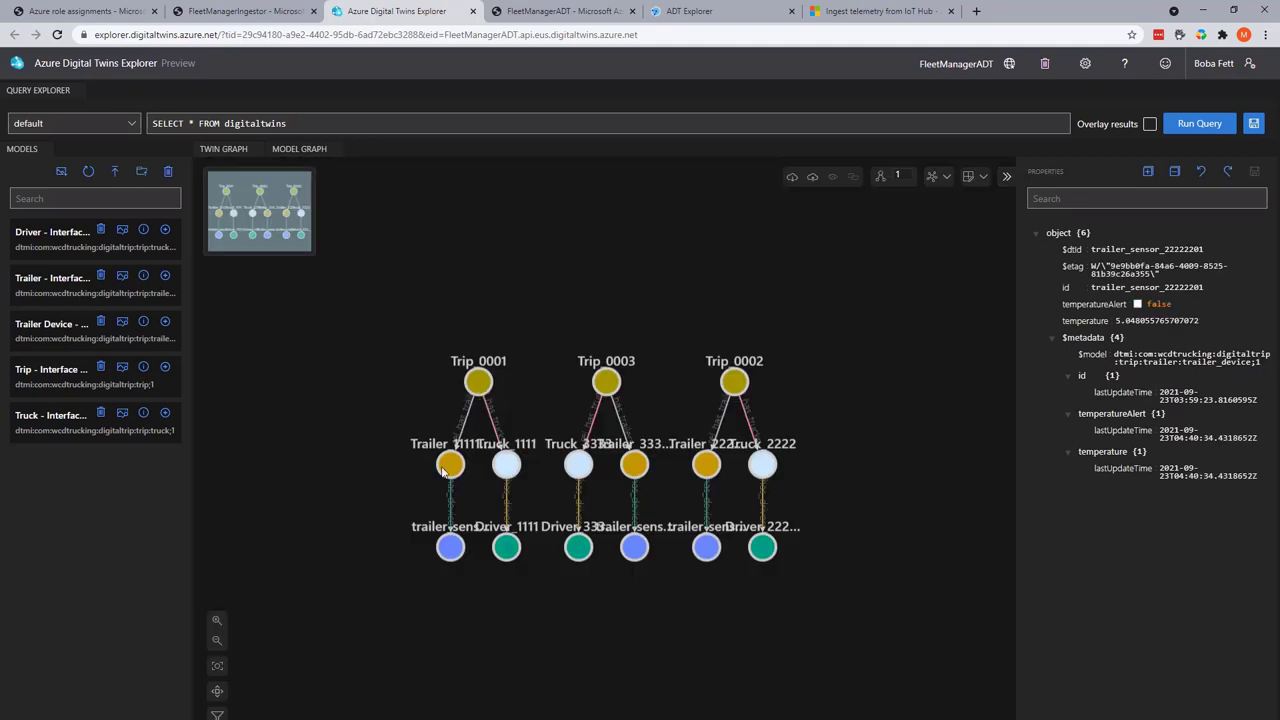
# - Inspect the temperature and alert properties of the sensor twin attached to the Trip_0001 trailer, then deselect it
pyautogui.click(448, 556)
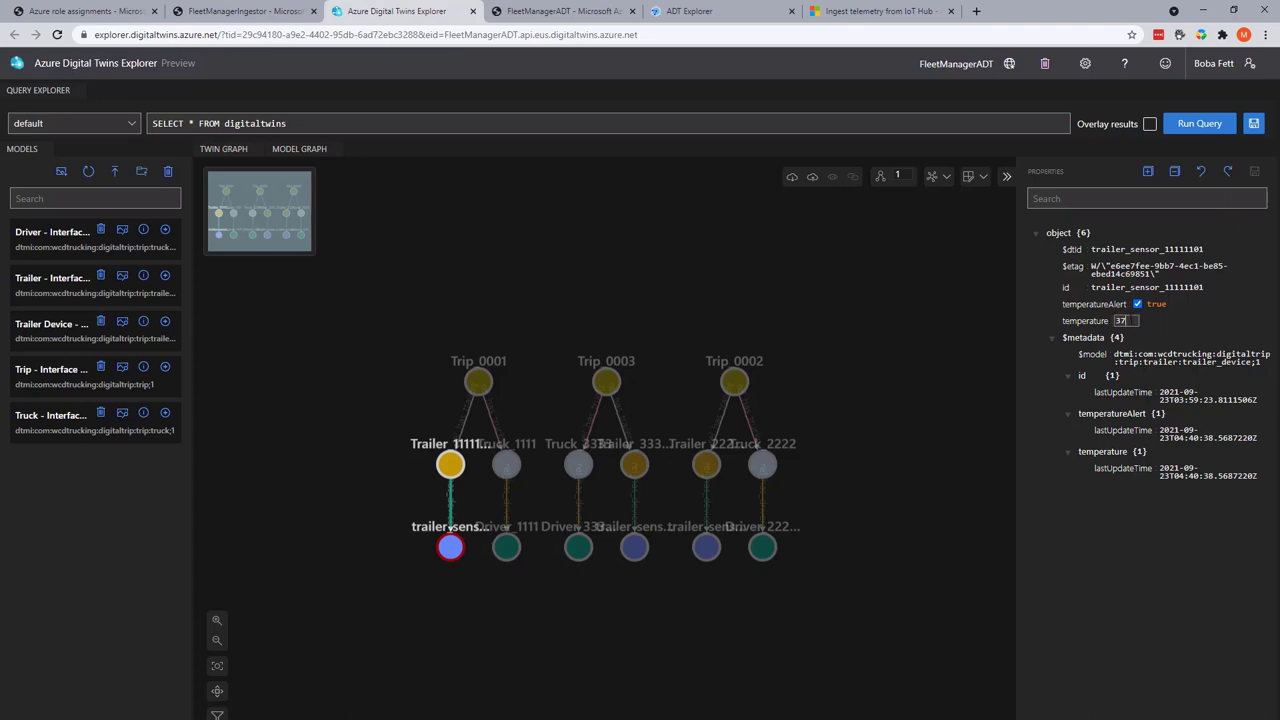
pyautogui.doubleClick(1121, 320)
pyautogui.click(655, 274)
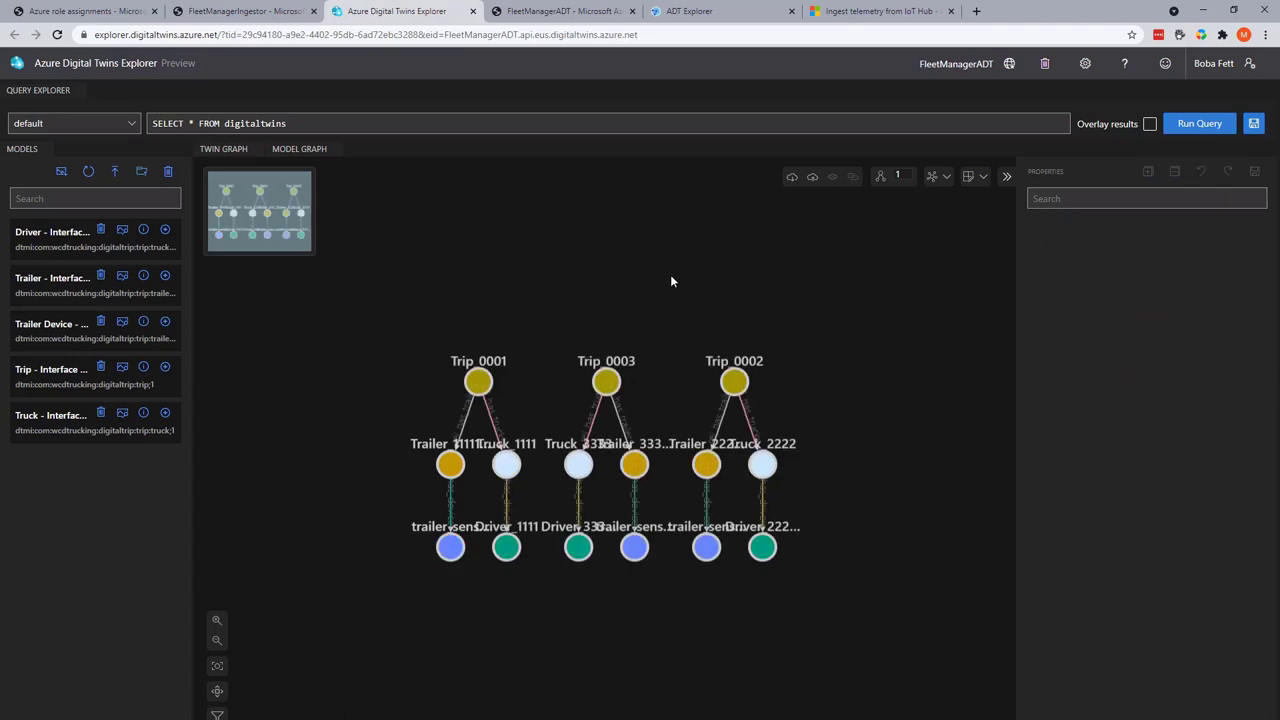